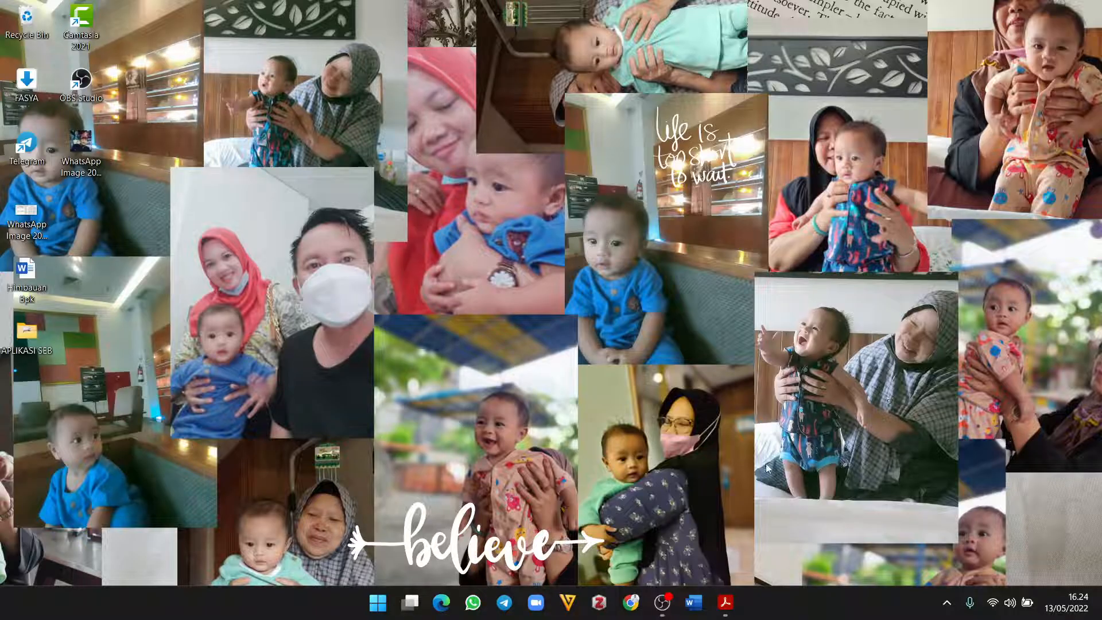
Step: Open google.co.id in Chrome and start a search for 'mendeley', picking the desktop suggestion
click(630, 604)
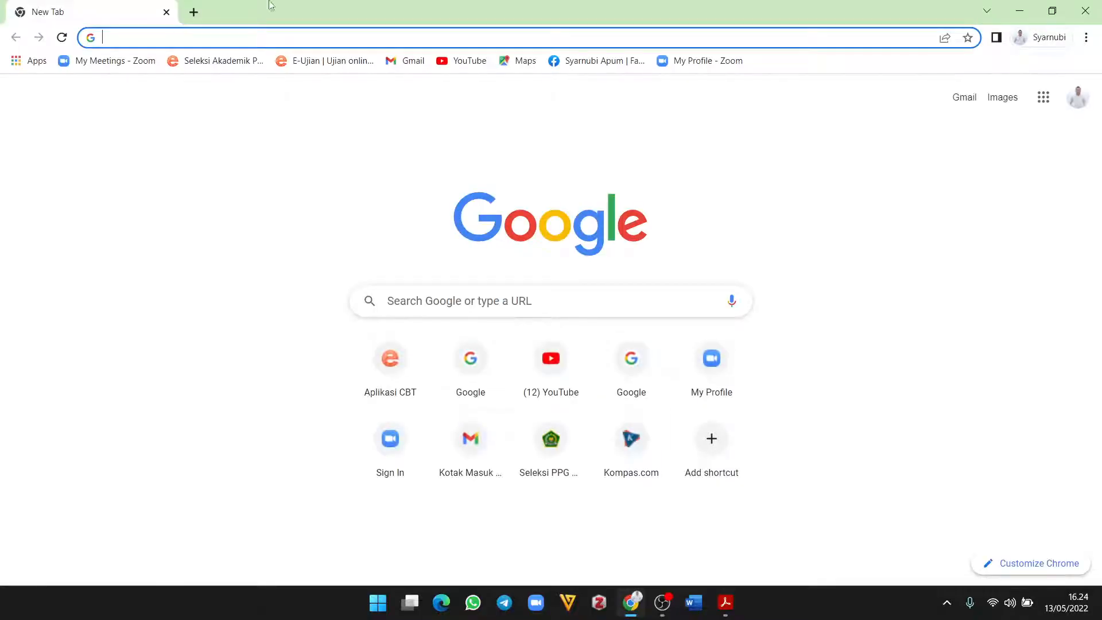
click(276, 38)
text(g)
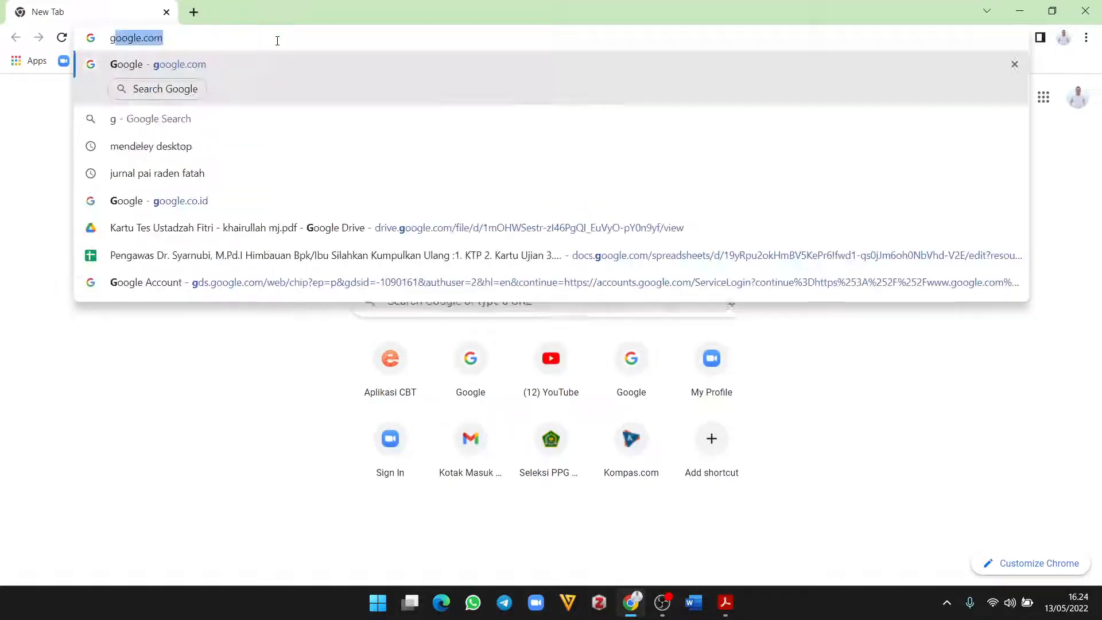
text(oogle.)
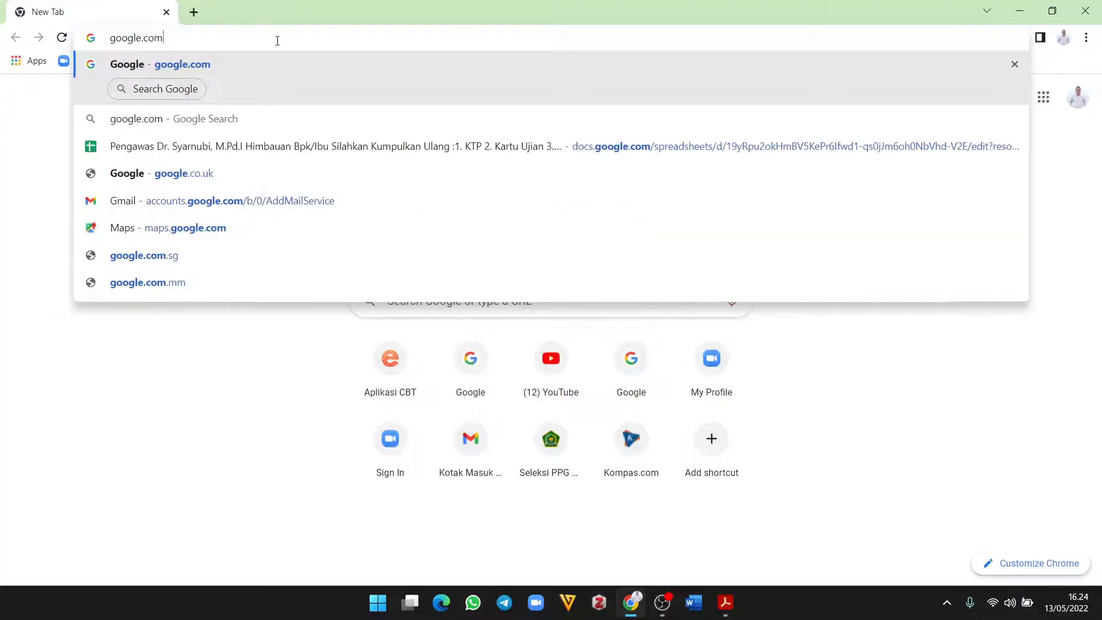
text(co)
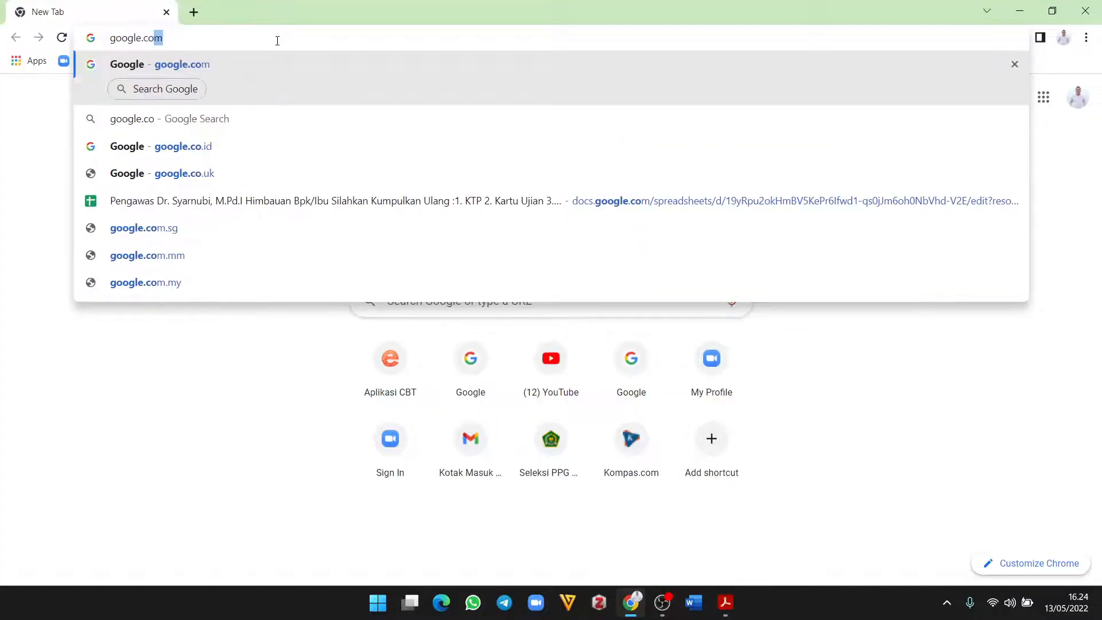
text(.id)
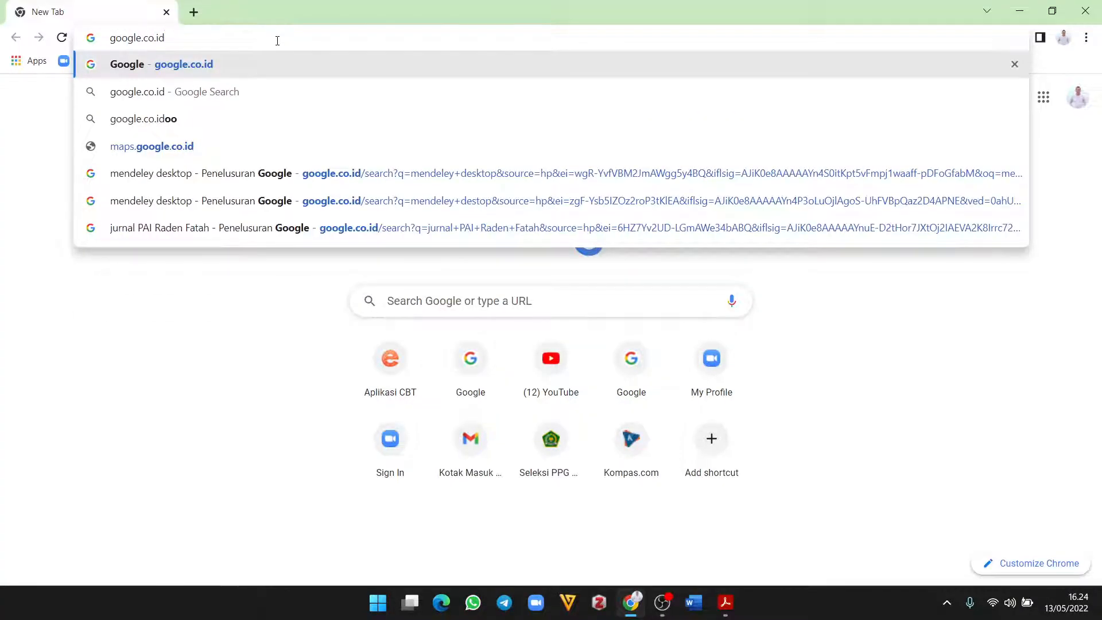
key(Return)
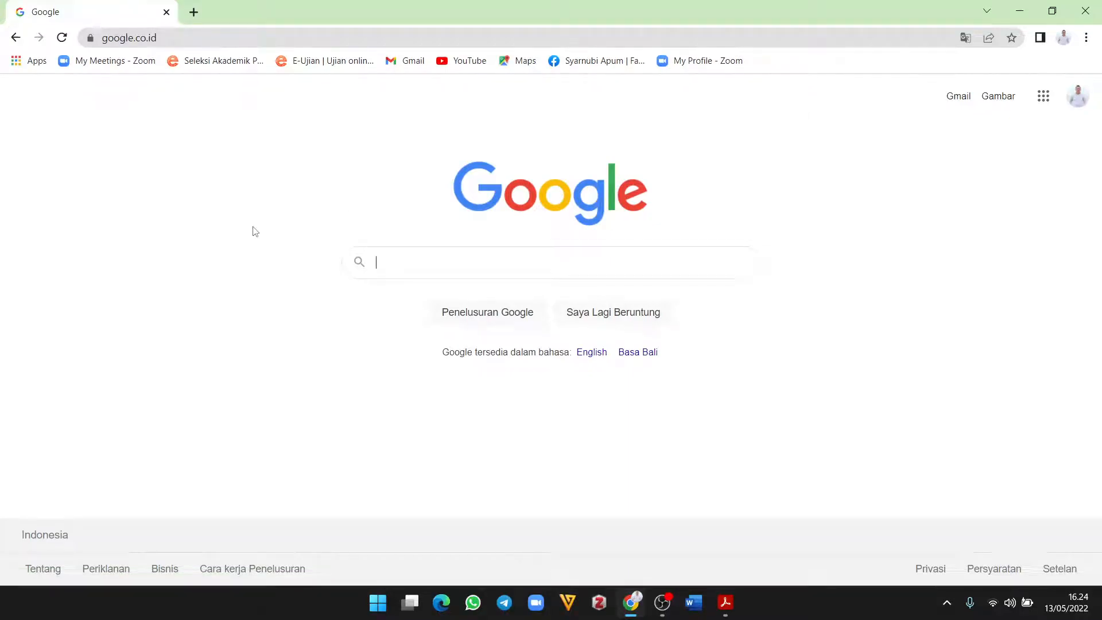
text(mende)
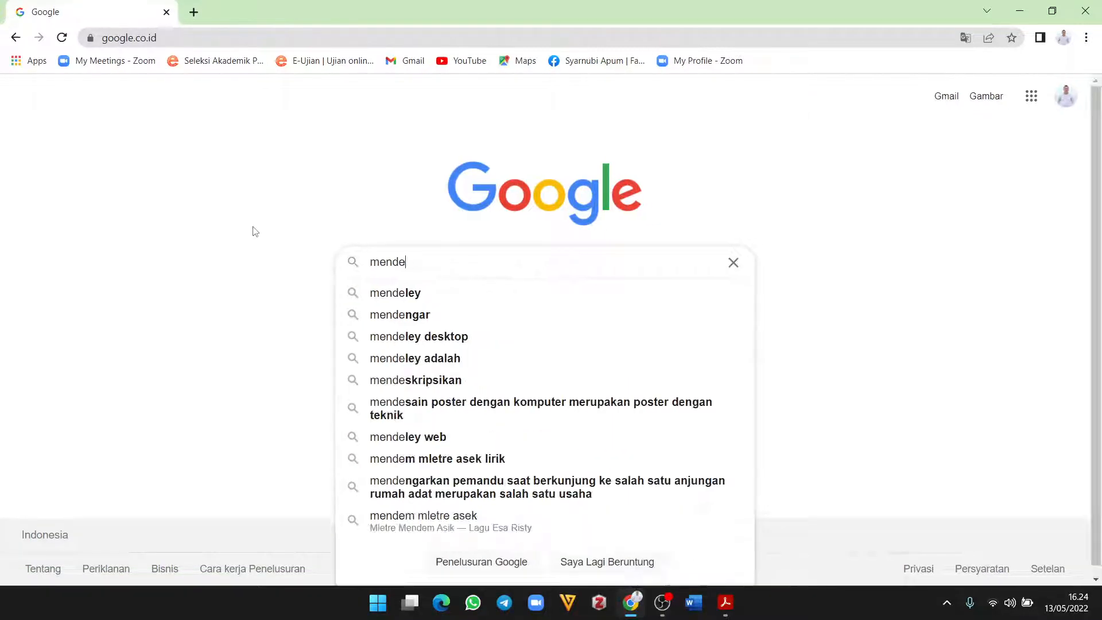
text(le)
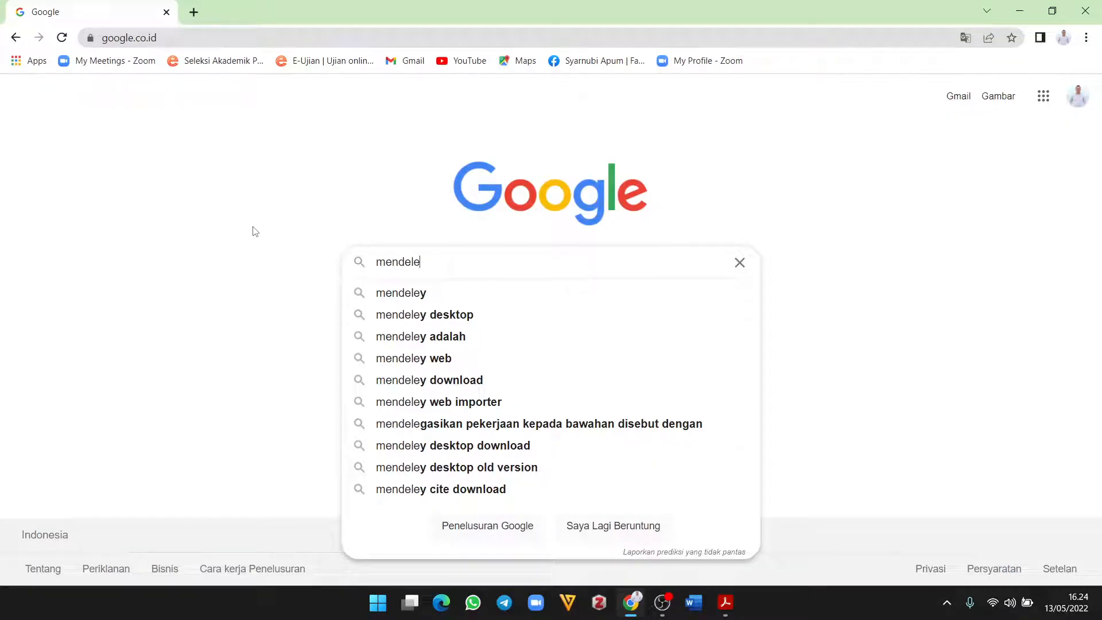
text(y)
key(Down)
key(Down)
Step: Run the 'mendeley desktop' search and open the 'Download Mendeley Desktop Software' result
key(Return)
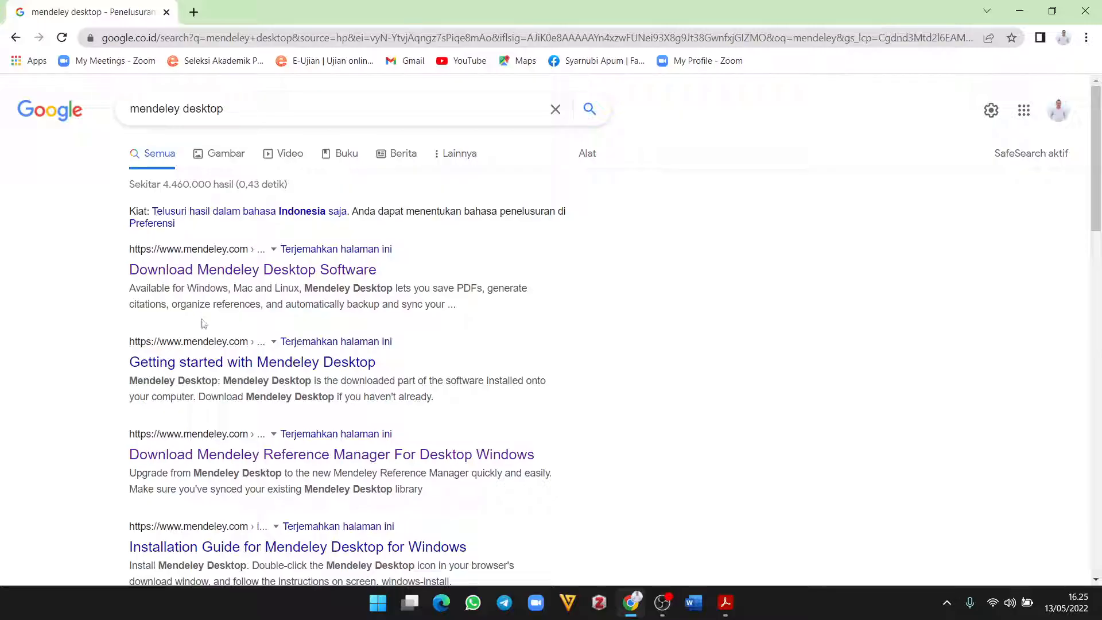
click(271, 275)
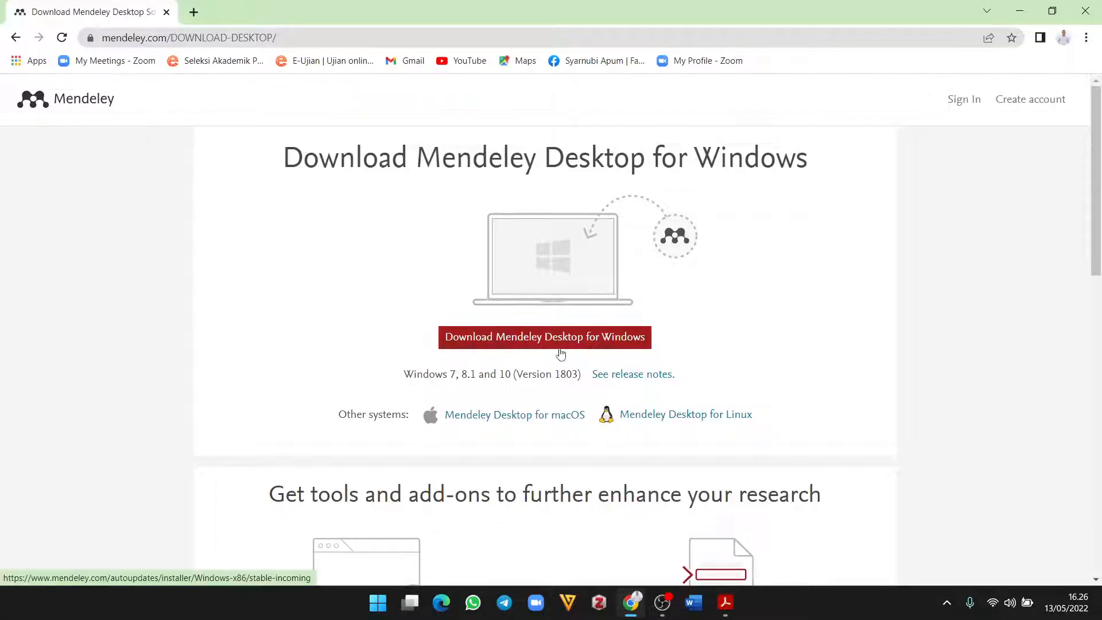
Step: Download the Mendeley Desktop for Windows installer and show it in the Downloads folder
click(530, 343)
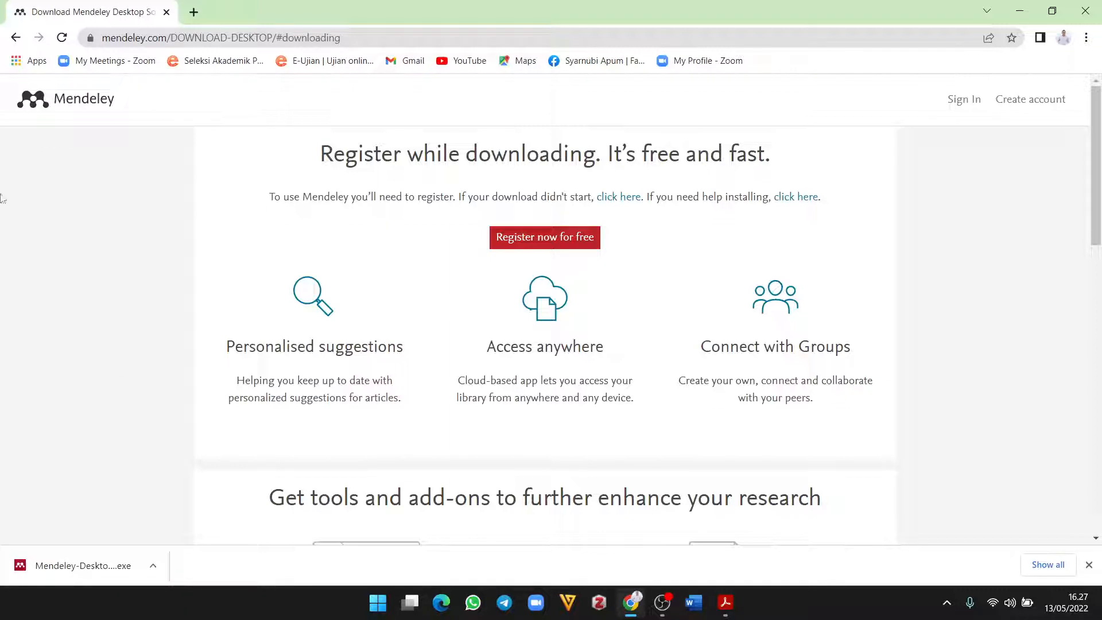
click(153, 569)
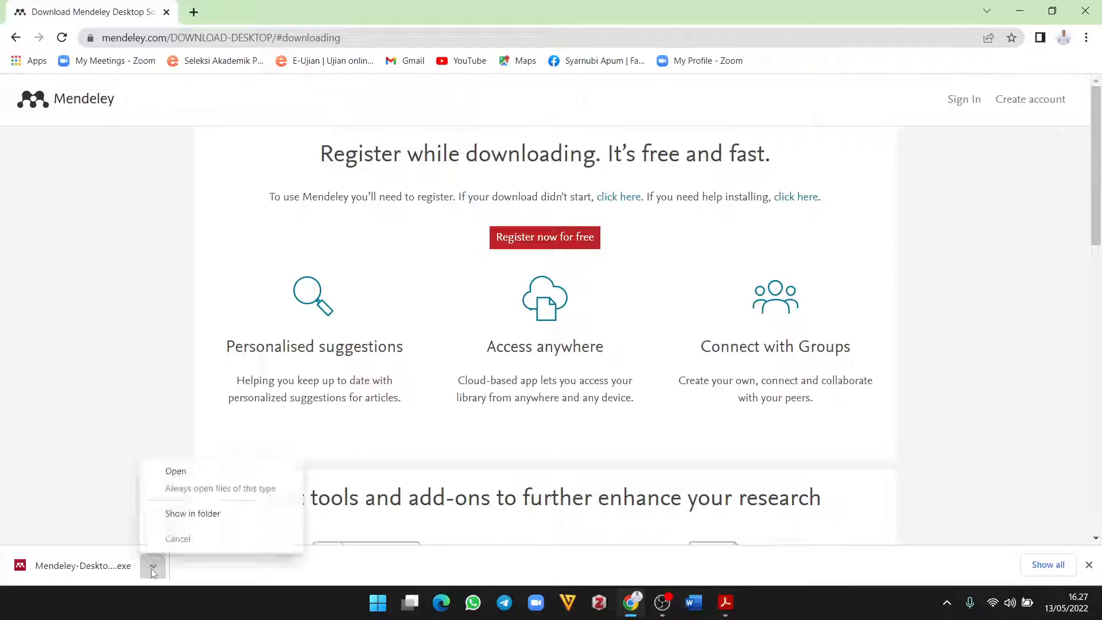
click(193, 514)
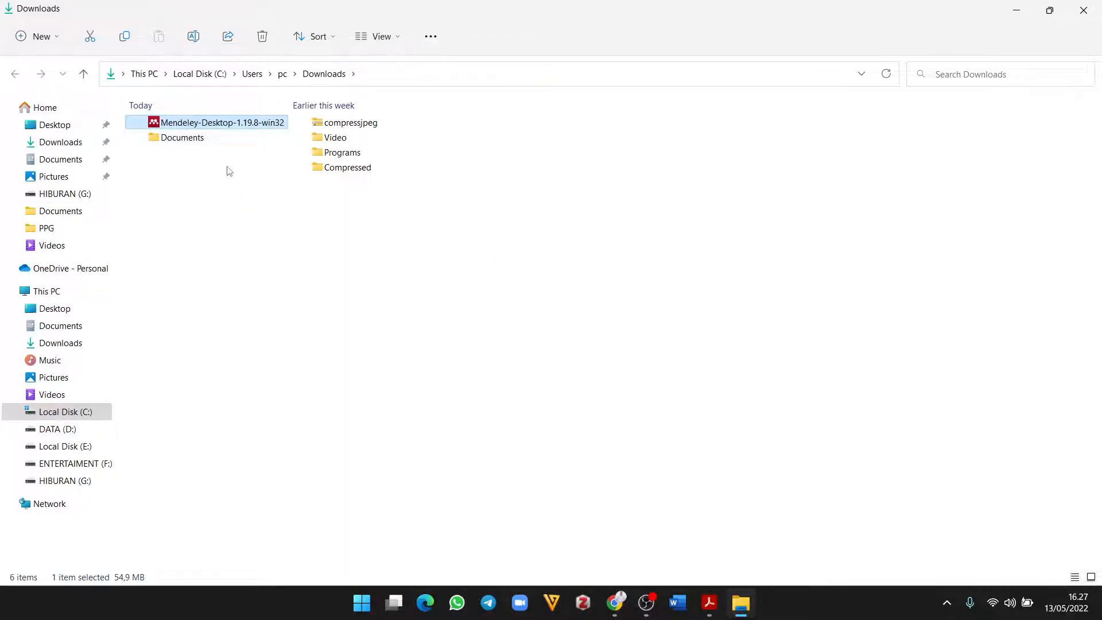
Step: Launch the Mendeley-Desktop-1.19.8-win32 installer from the Downloads folder
right_click(234, 125)
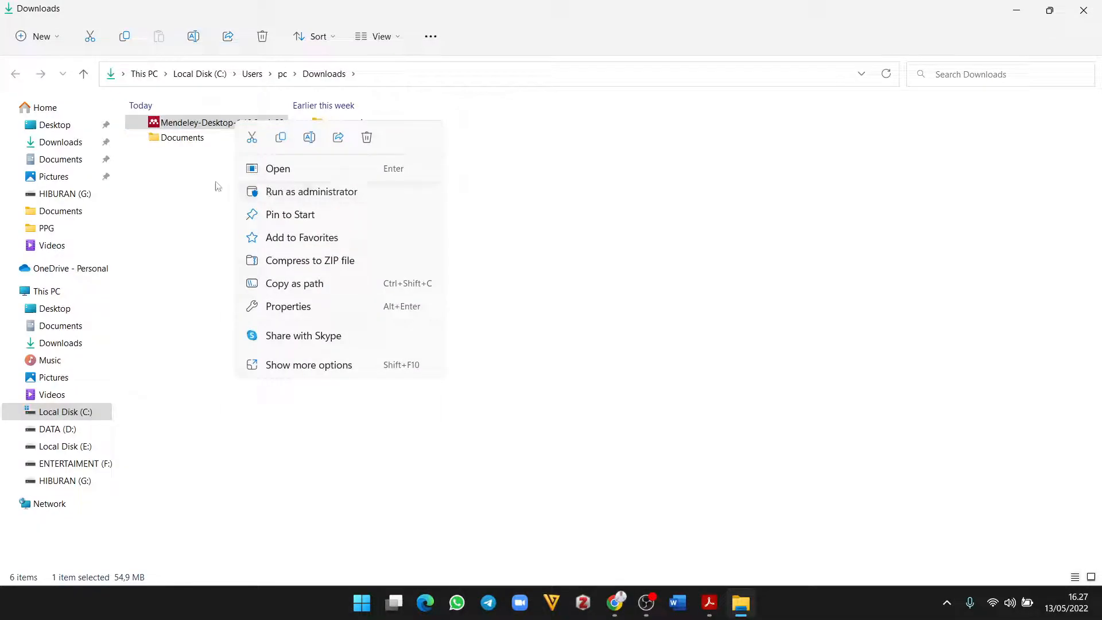
click(203, 164)
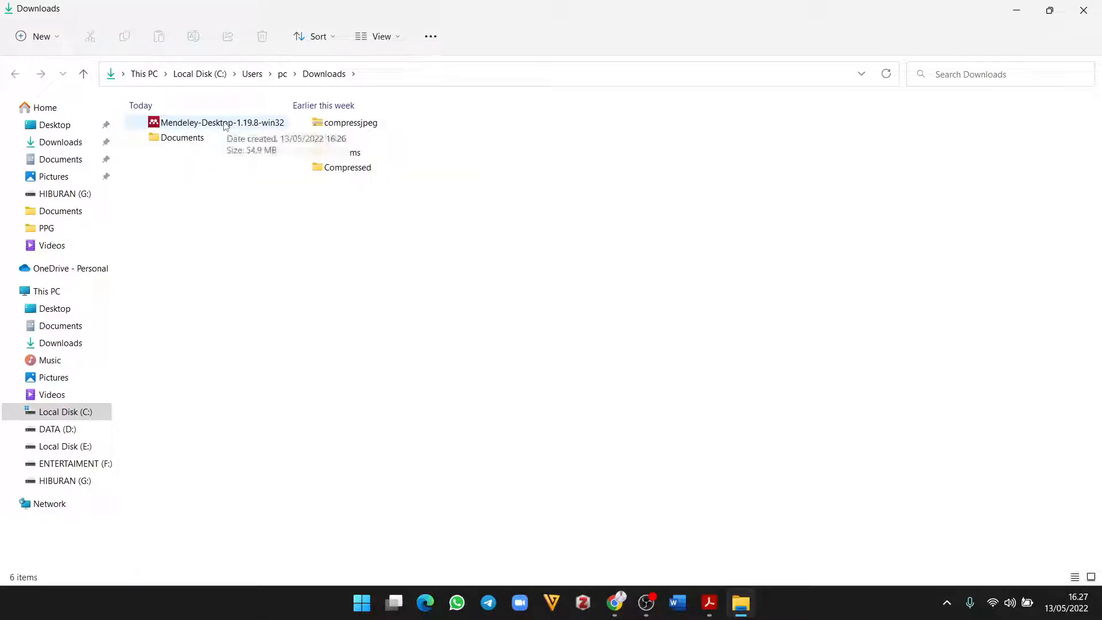
double_click(225, 125)
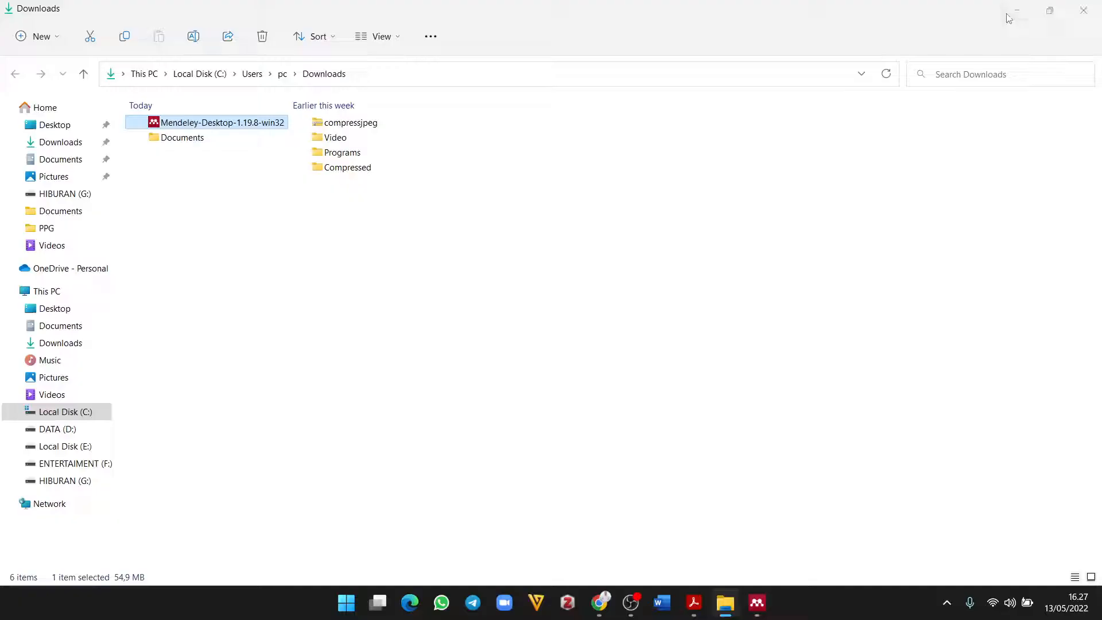
click(1014, 13)
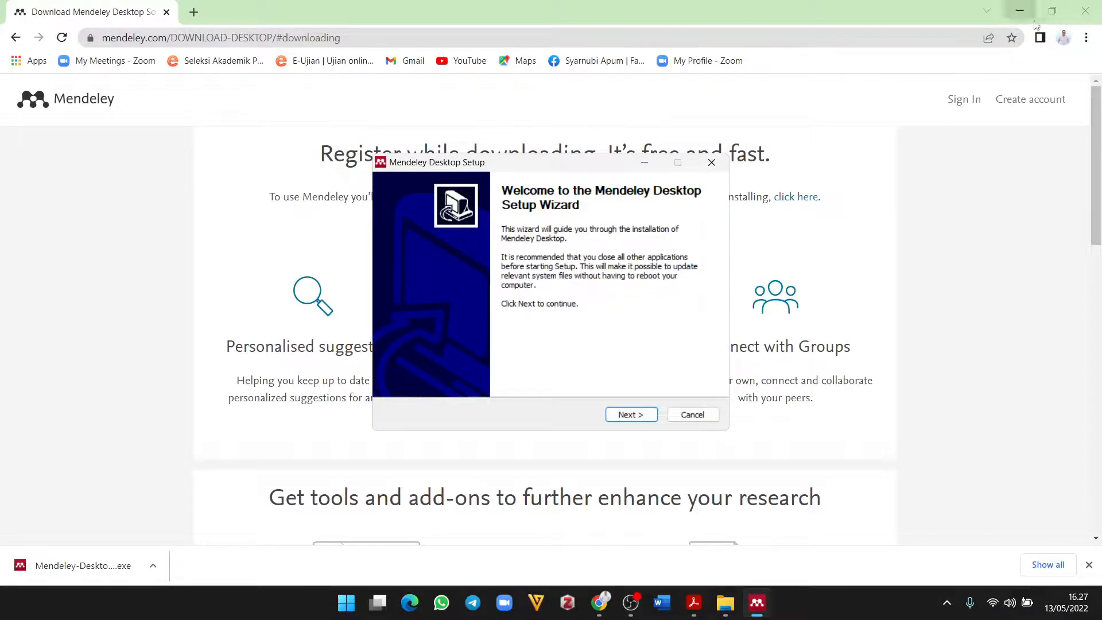
Step: Install Mendeley Desktop with the default location and shortcuts folder, then run it
click(1012, 16)
click(632, 418)
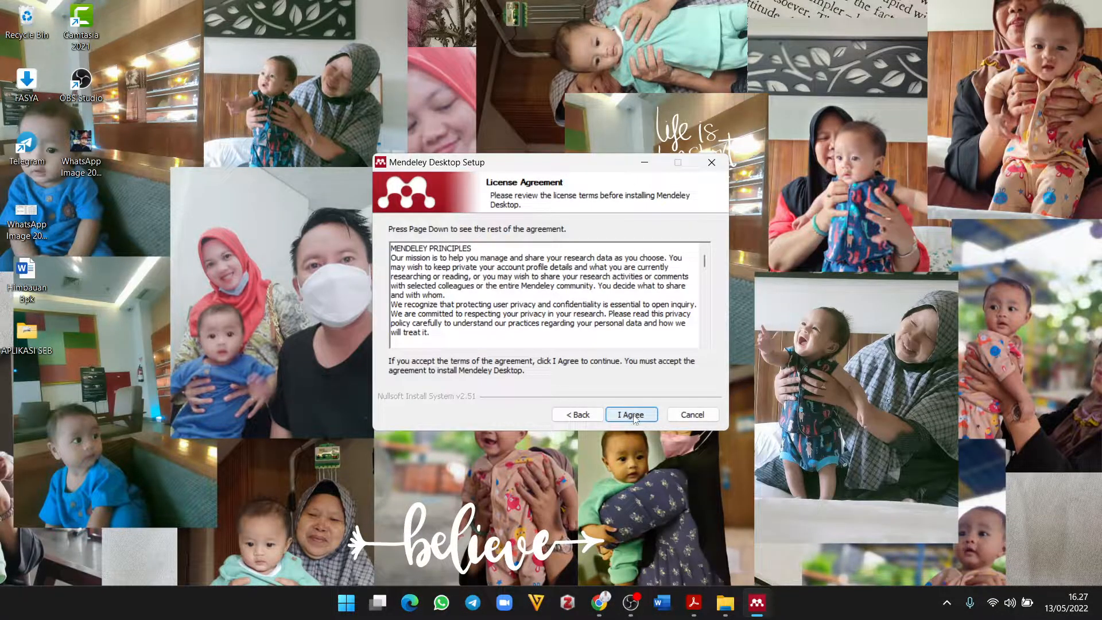
click(632, 415)
click(634, 416)
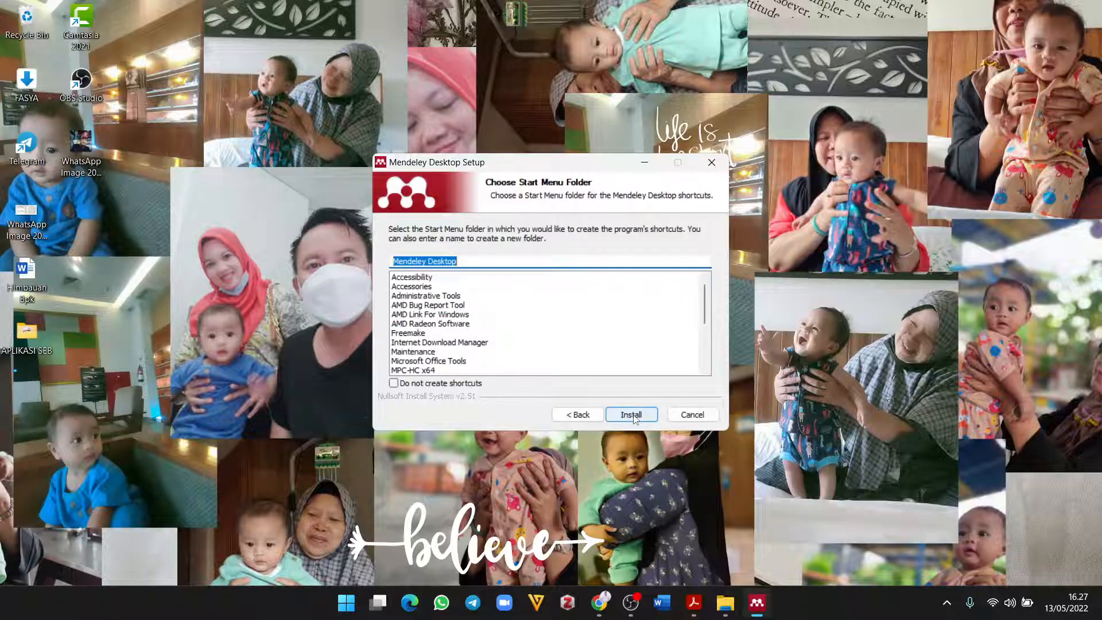
click(634, 416)
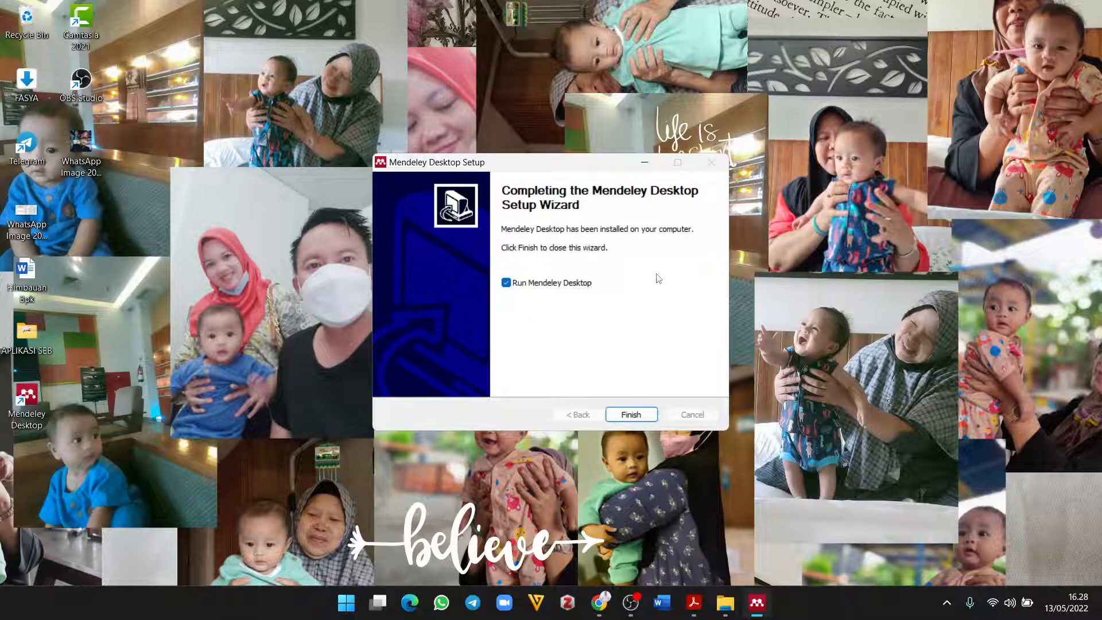
click(631, 417)
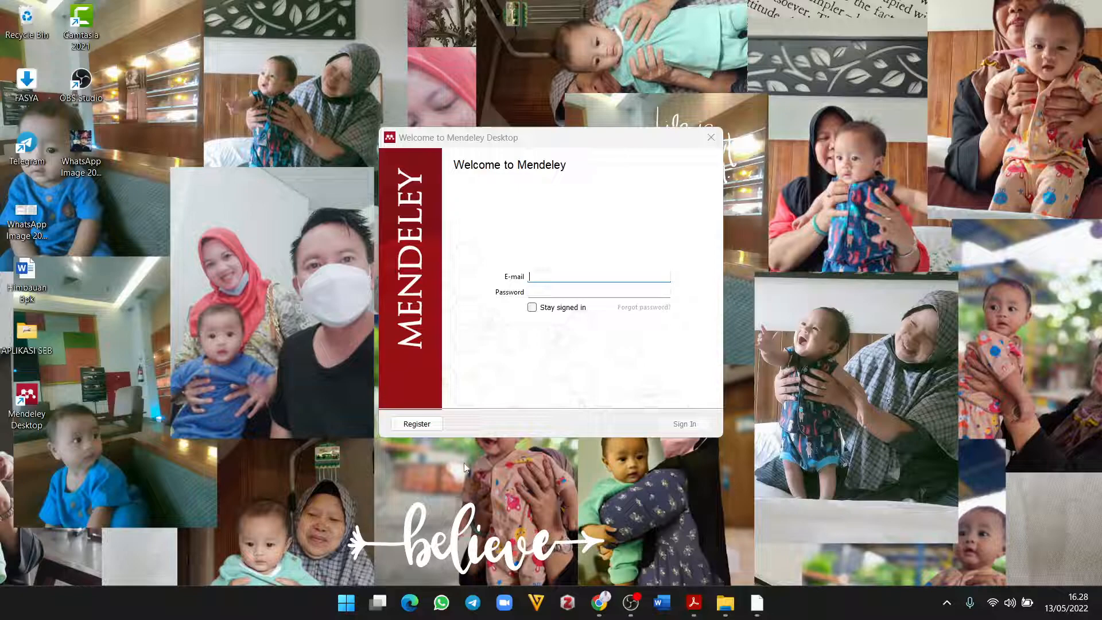
Step: Follow Mendeley's Register link and switch the Elsevier sign-in to a different account
click(414, 428)
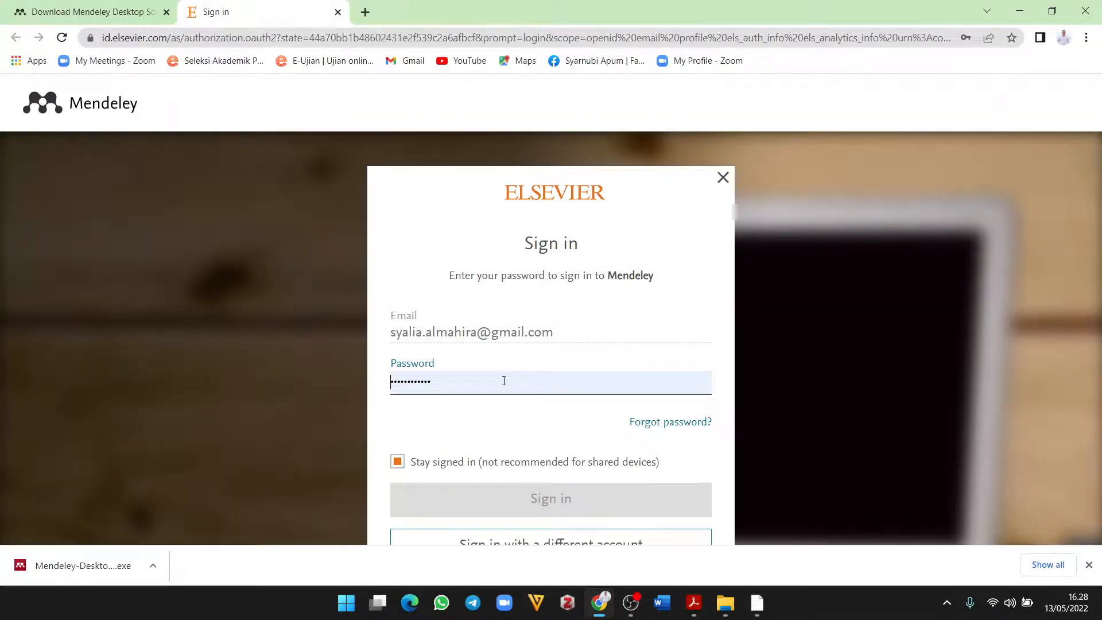
click(569, 335)
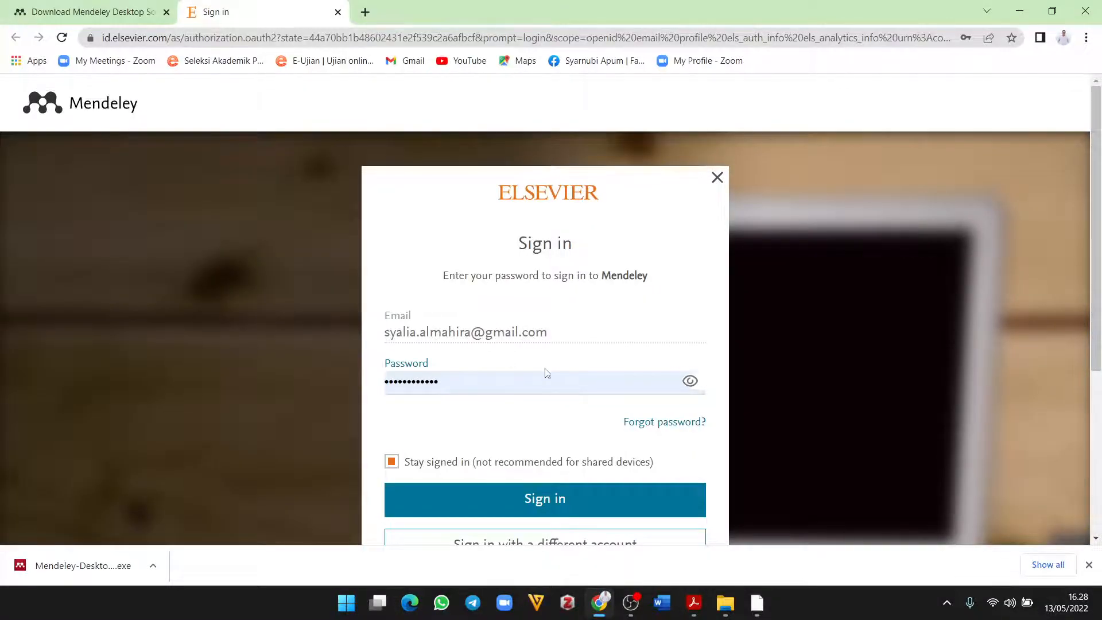
click(471, 380)
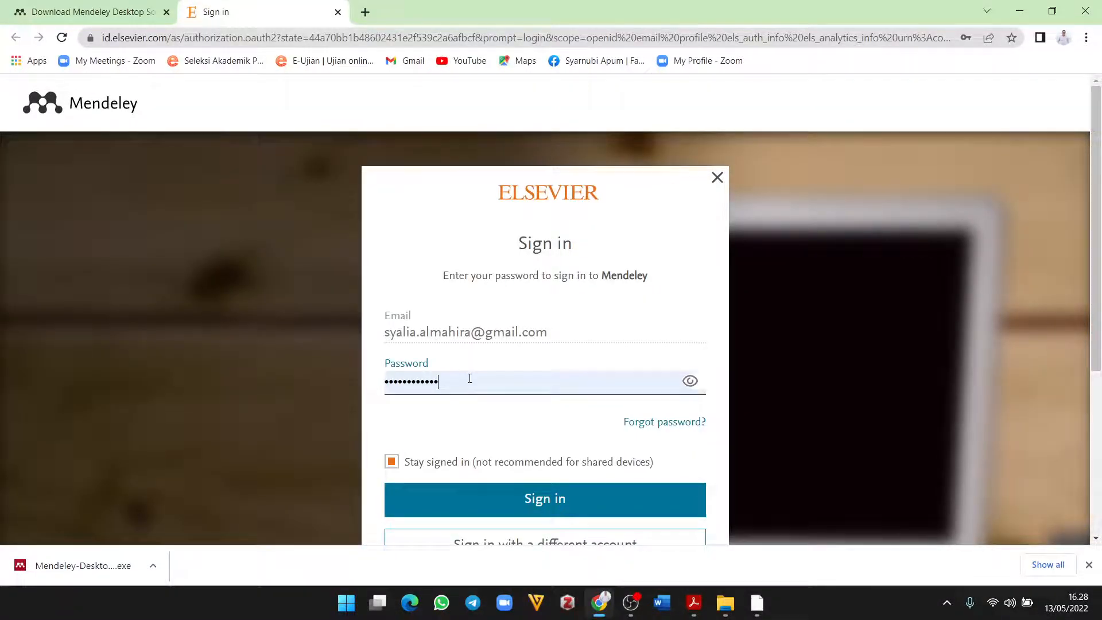
click(441, 327)
scroll(613, 406, down, 3)
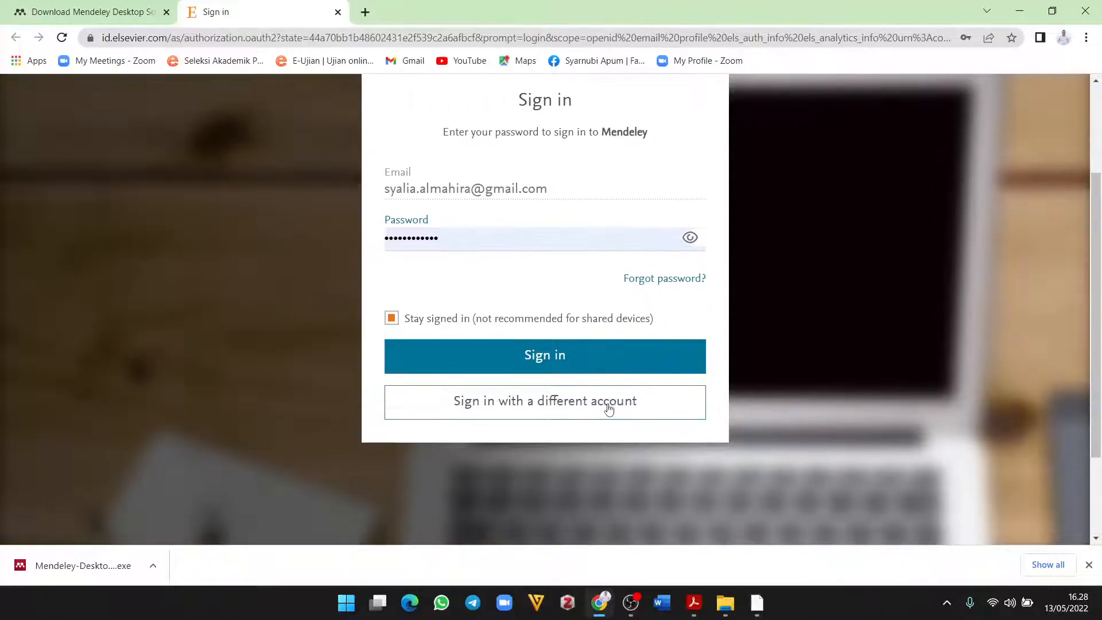
scroll(532, 352, up, 2)
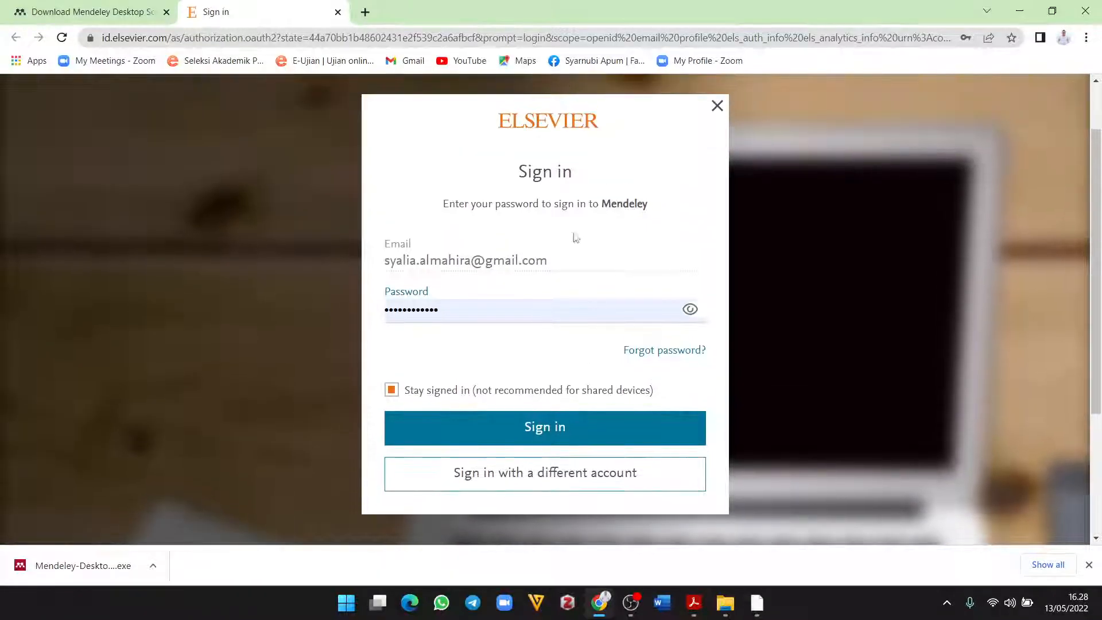
scroll(606, 376, down, 2)
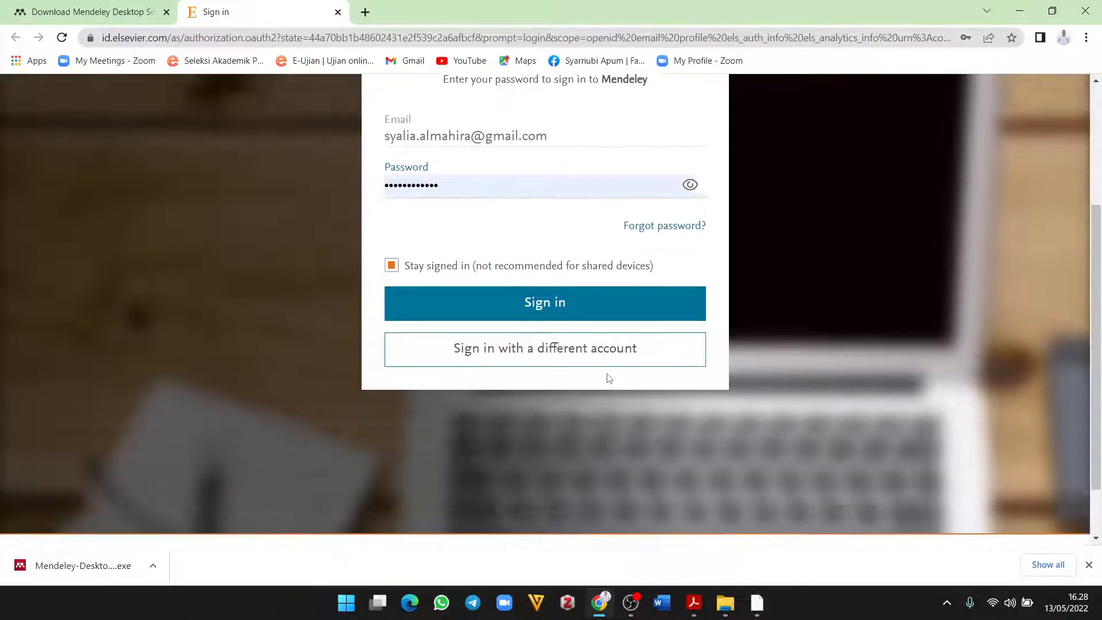
click(575, 335)
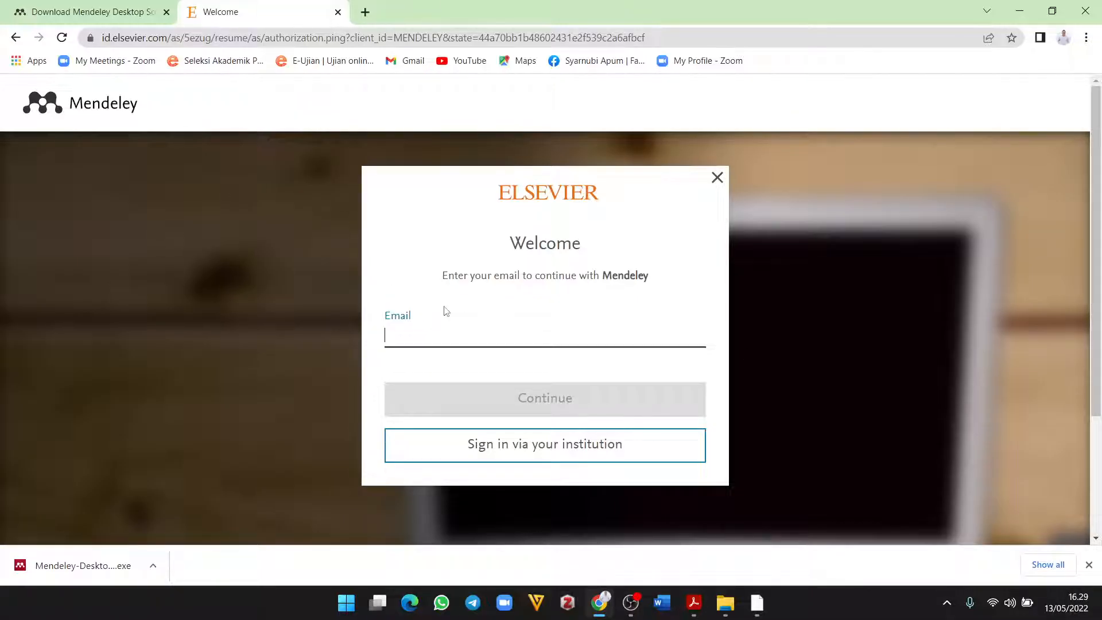
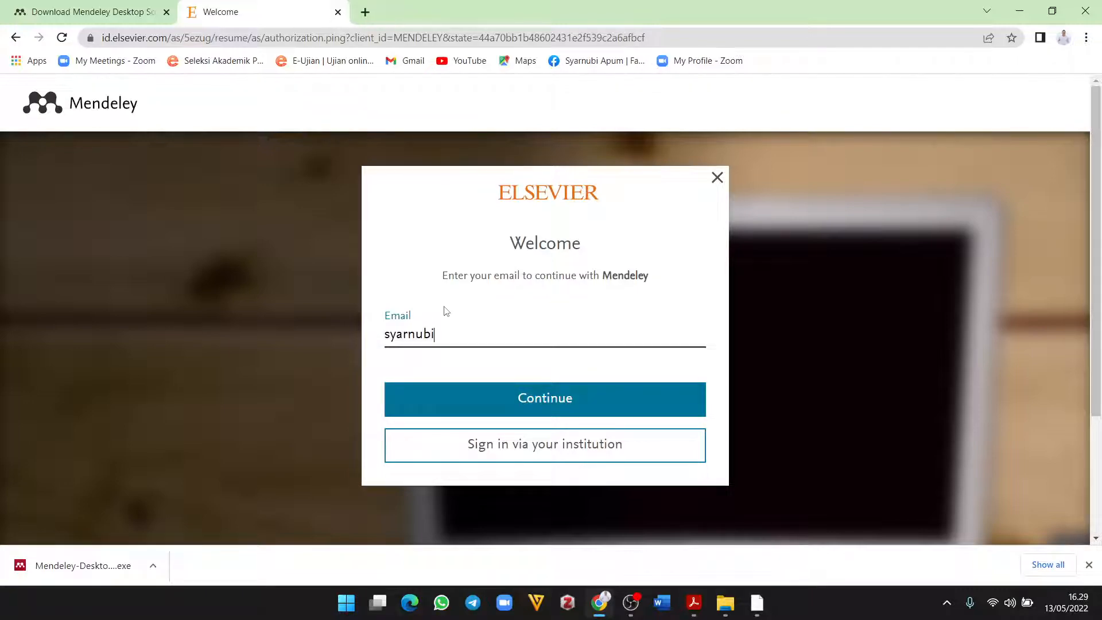
Step: Enter the new account's e-mail address, then fill in the given and family names
click(526, 399)
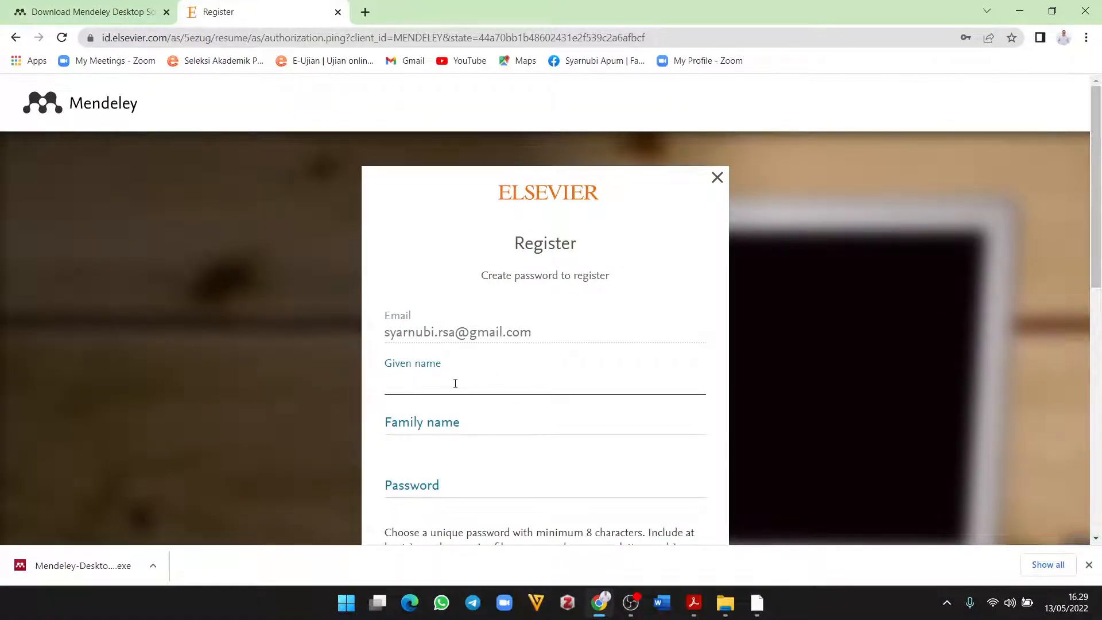
text(Syarnubi)
click(447, 426)
text(RS)
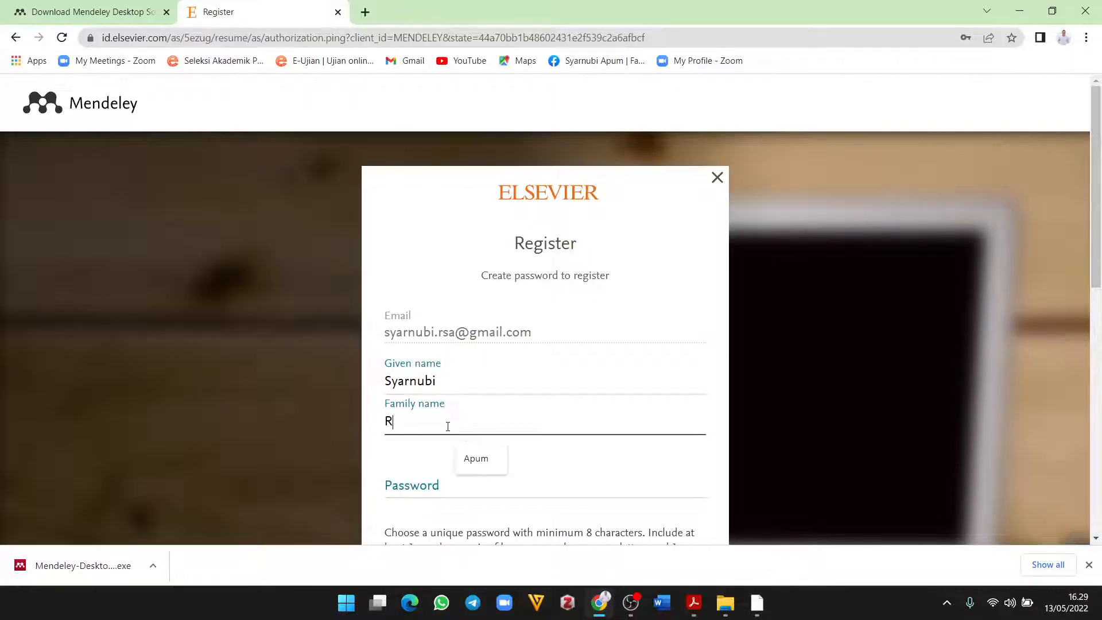
text(A)
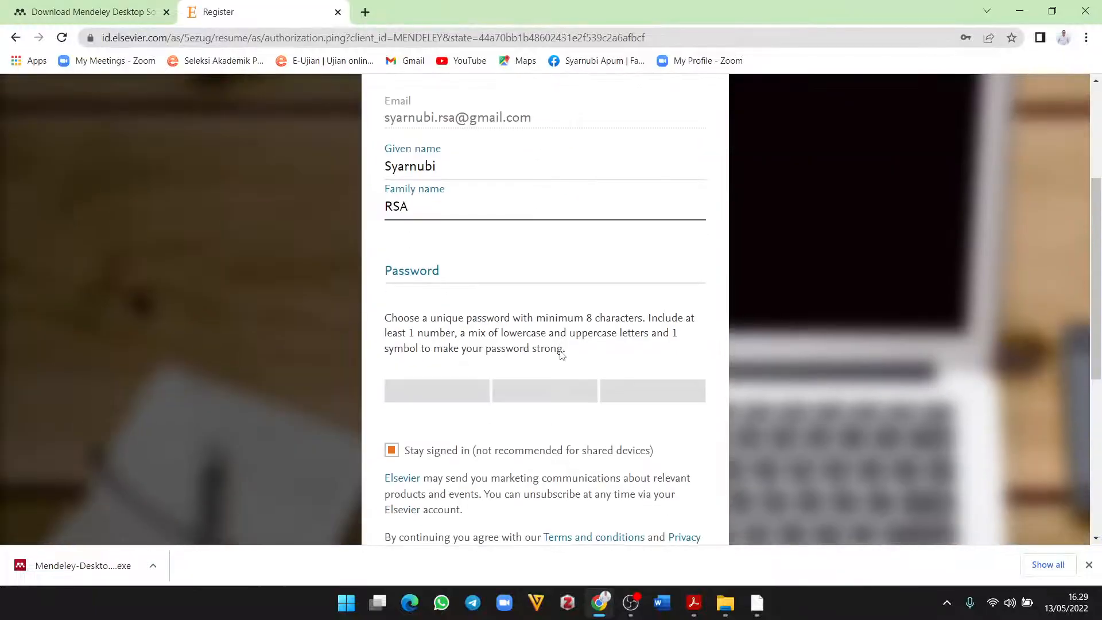
Step: Enter a FAIR-rated password for the new account and scroll to the Register button
scroll(561, 352, down, 3)
click(462, 267)
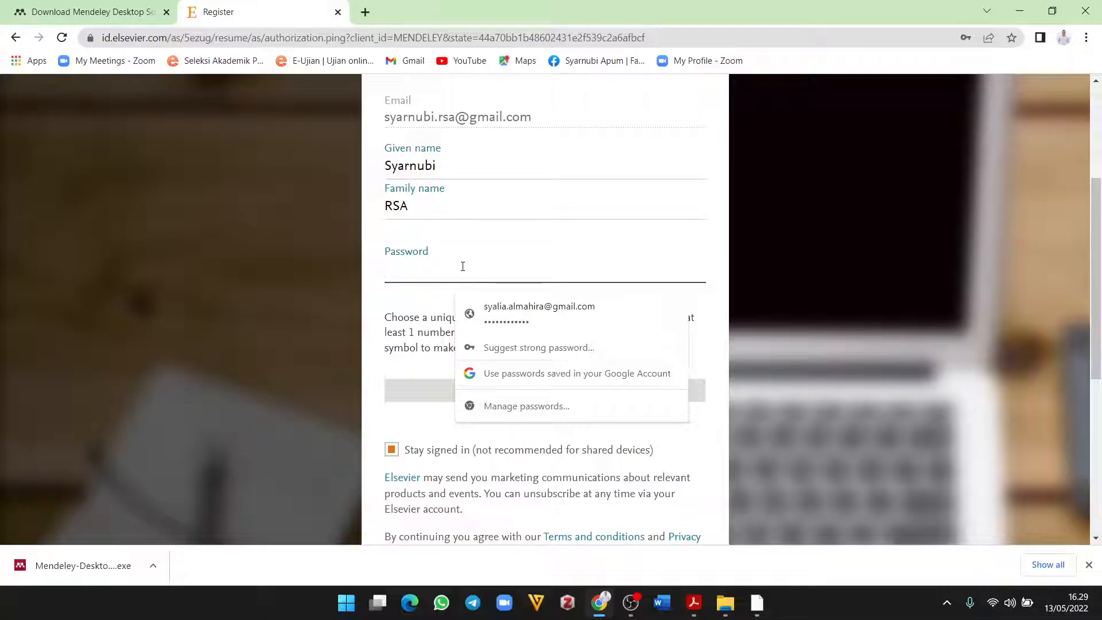
text(••)
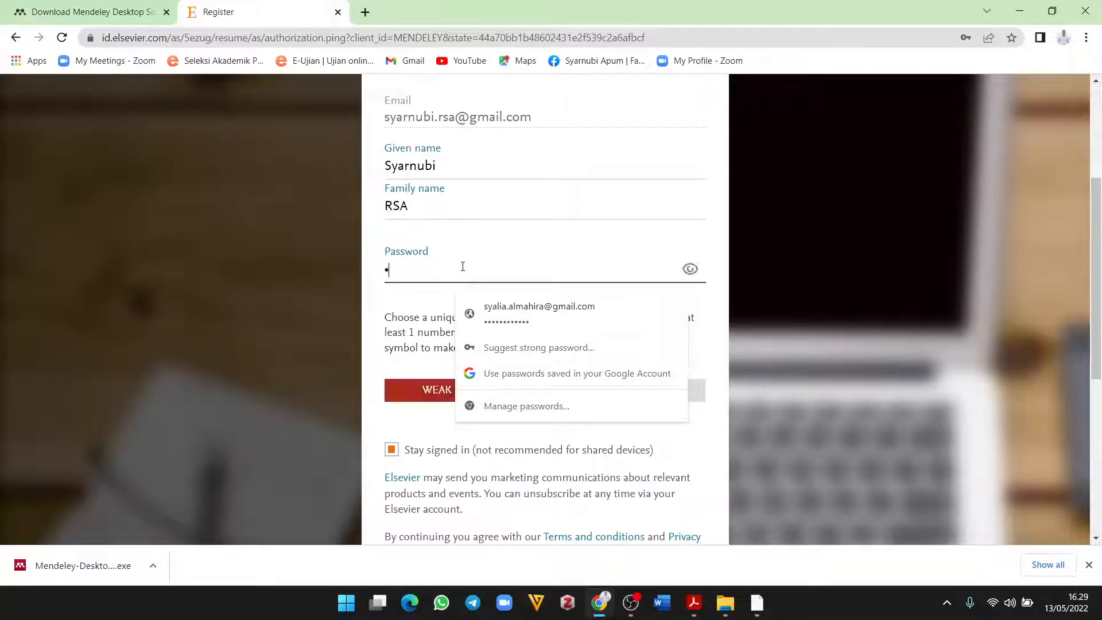
text(••••••••••)
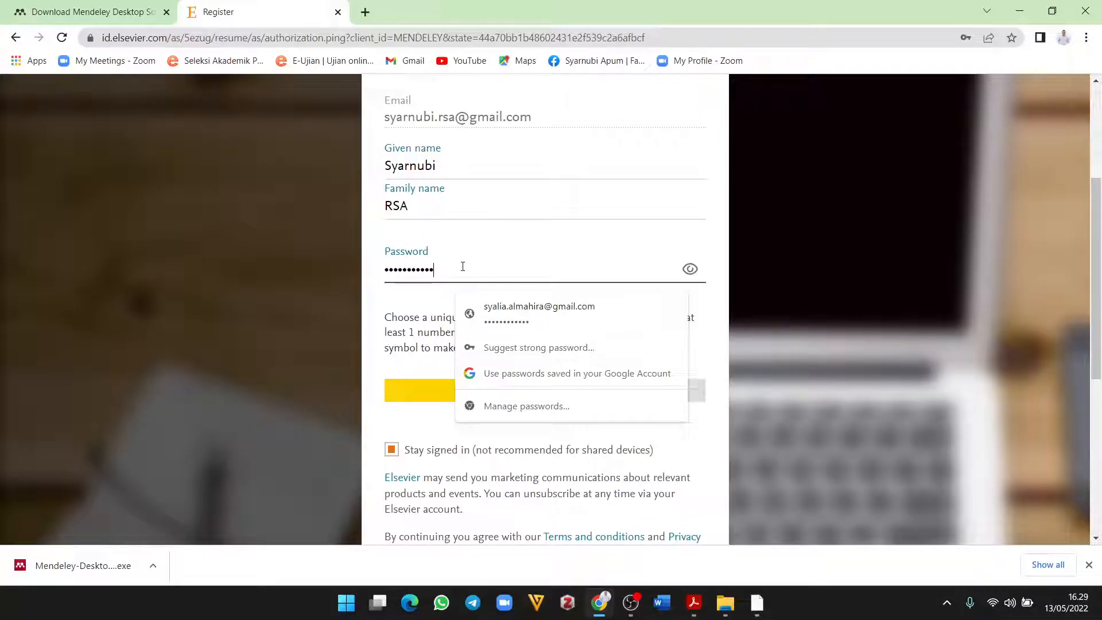
key(BackSpace)
key(BackSpace)
key(BackSpace)
key(BackSpace)
key(BackSpace)
key(BackSpace)
key(BackSpace)
key(BackSpace)
key(BackSpace)
key(BackSpace)
key(BackSpace)
key(BackSpace)
text(•••)
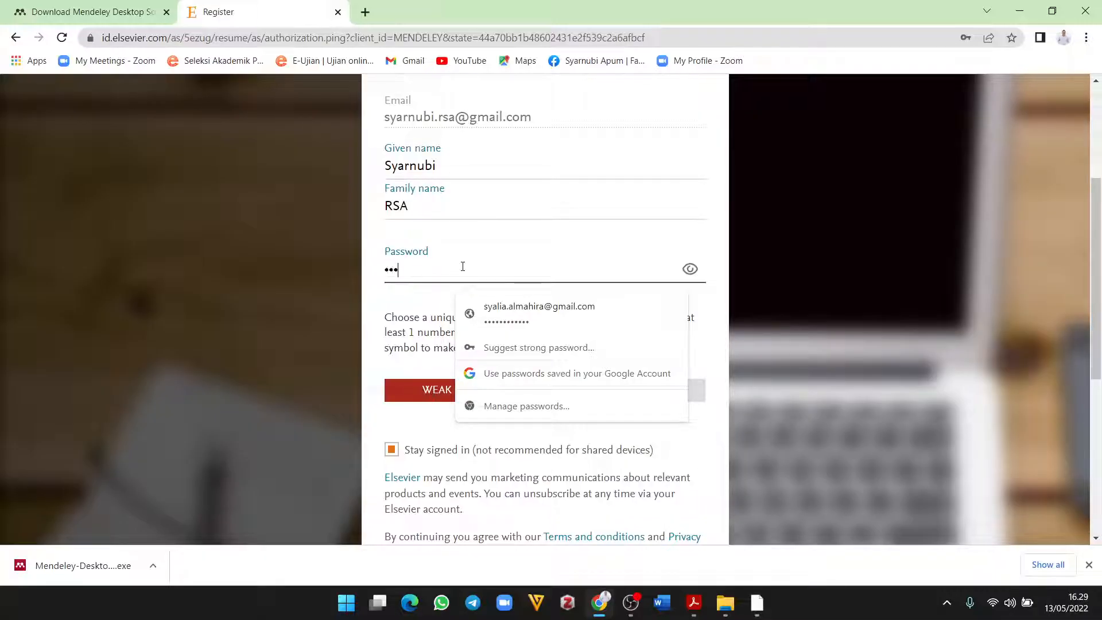
text(•••••••••)
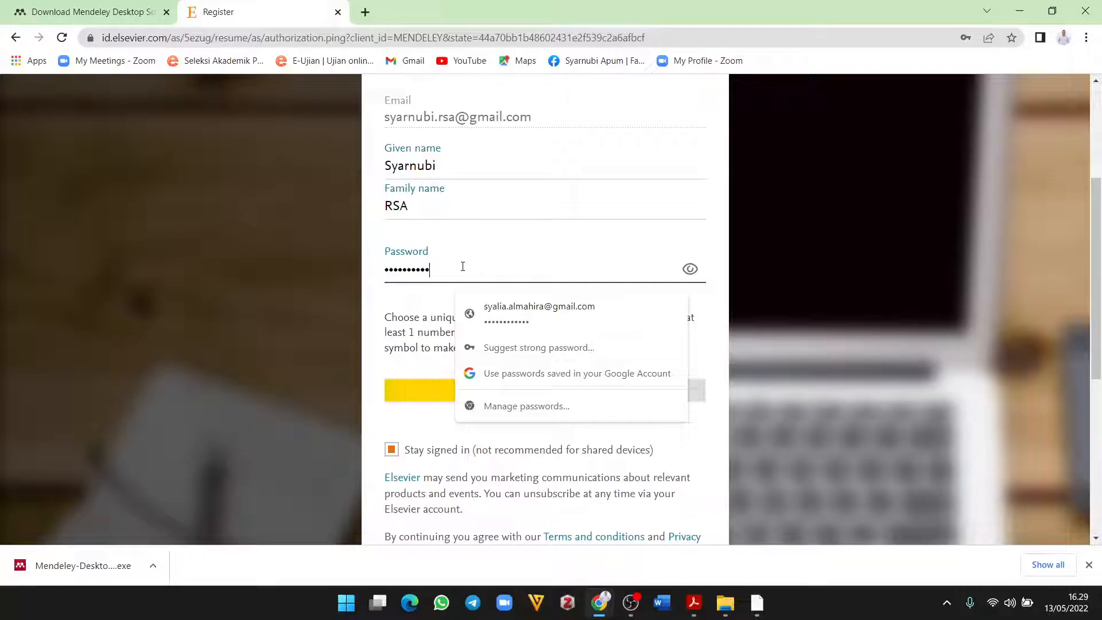
click(420, 317)
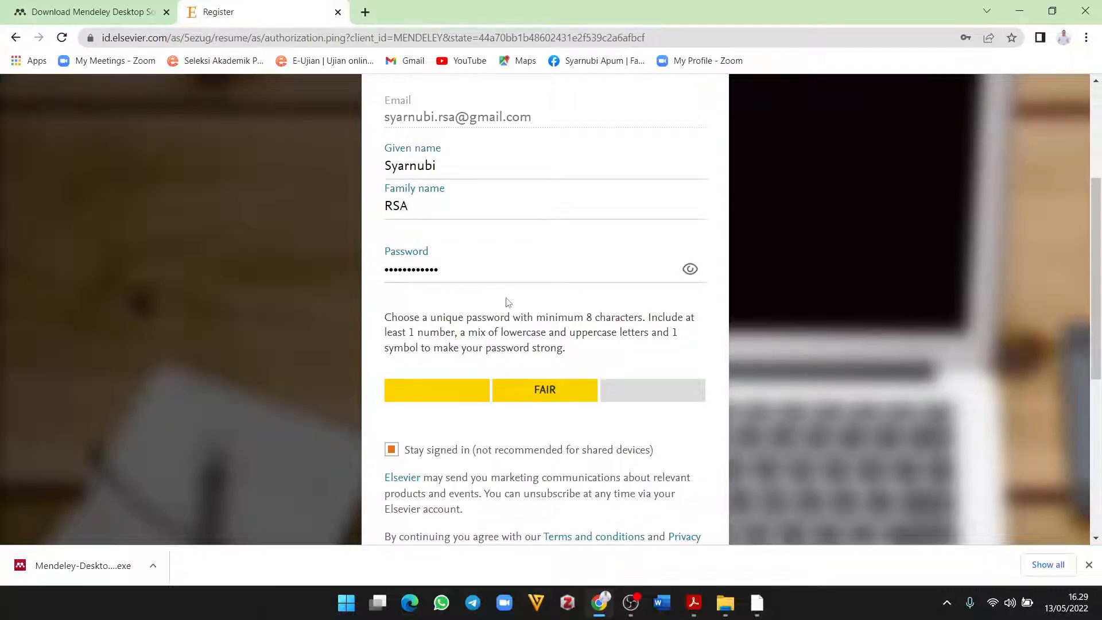
scroll(526, 303, up, 1)
scroll(526, 303, down, 4)
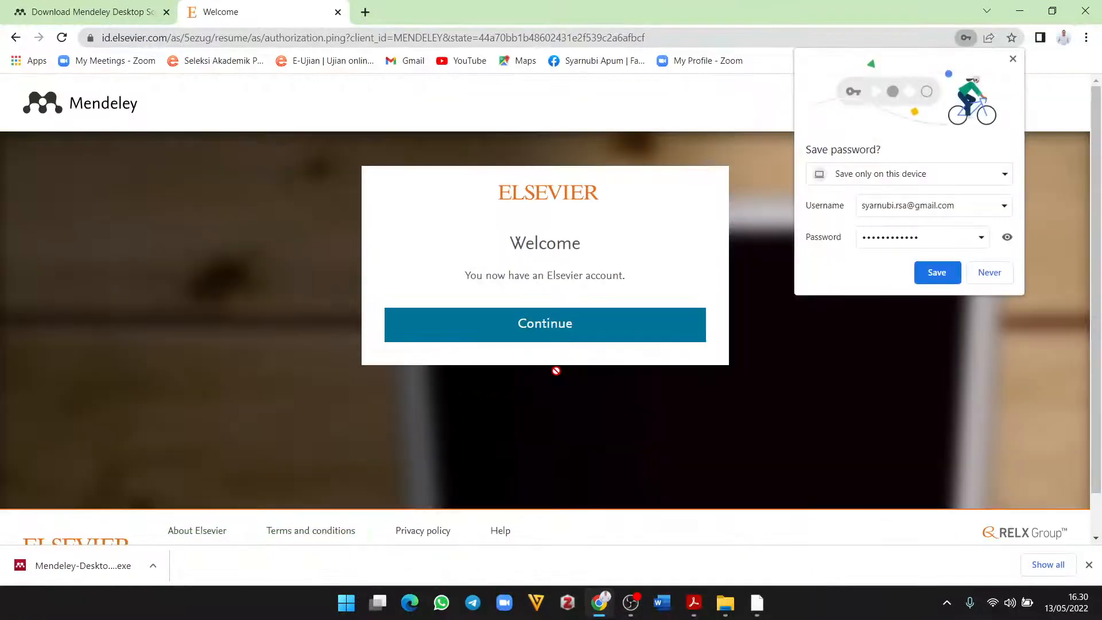
Step: Save the new Elsevier account's password in Chrome and continue into Mendeley
click(937, 272)
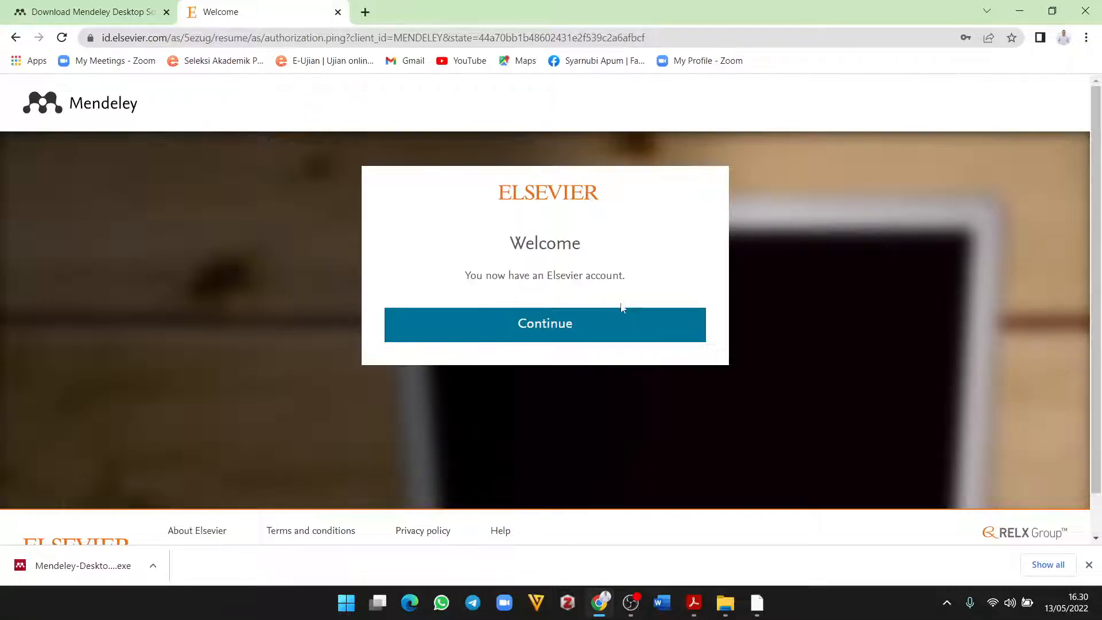
click(571, 332)
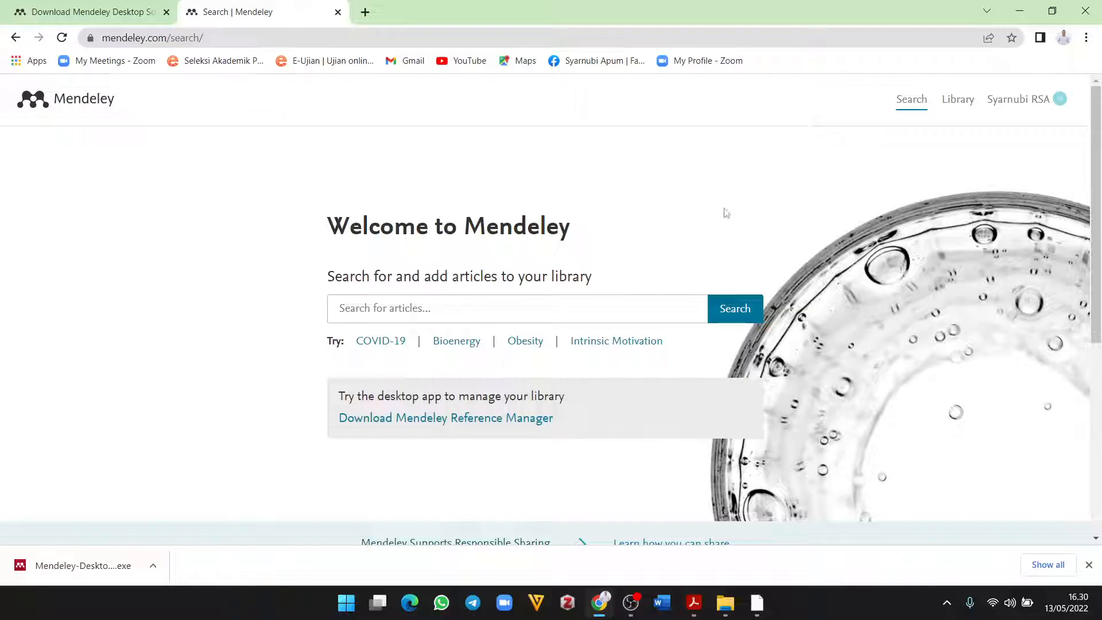
Step: Search Mendeley Web for 'education' and scroll through the 3,142,305 results
click(449, 310)
text(edu)
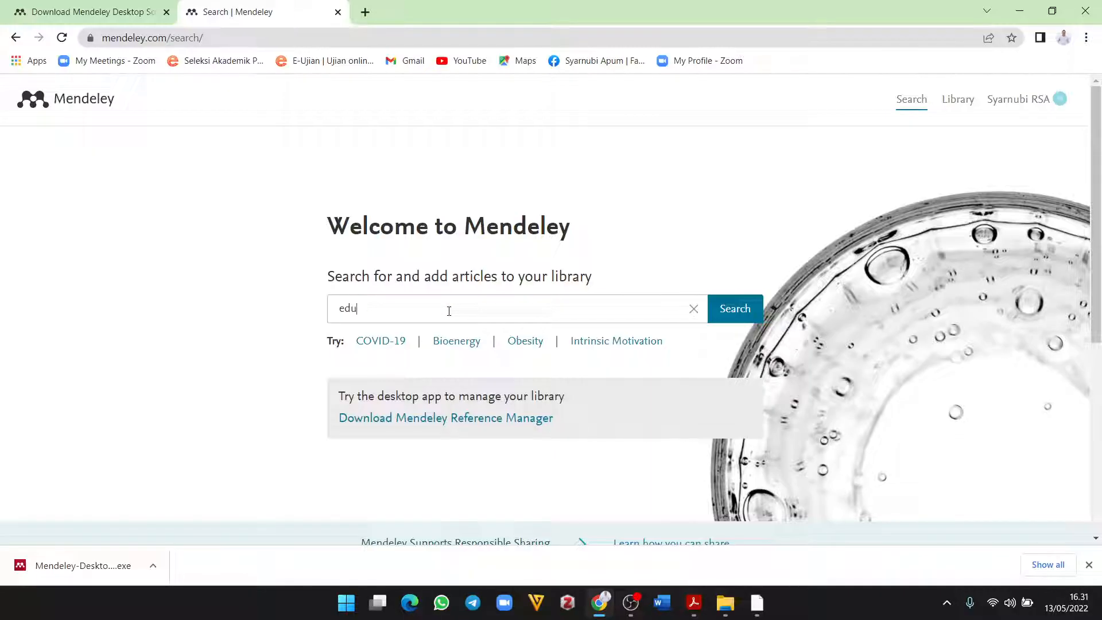
text(cation)
key(Return)
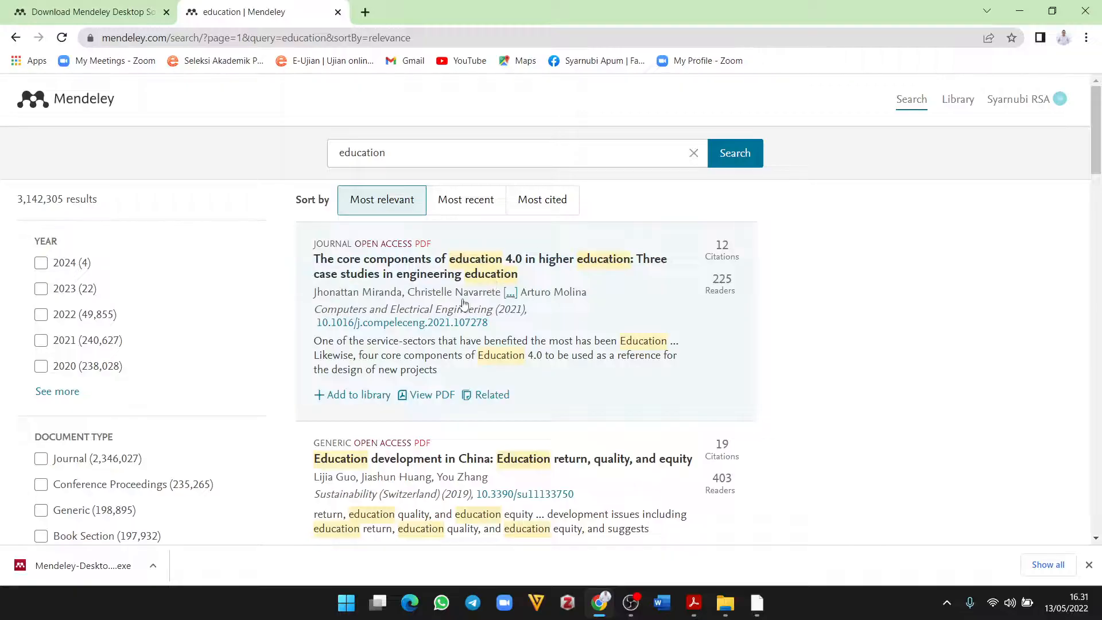
scroll(464, 303, down, 6)
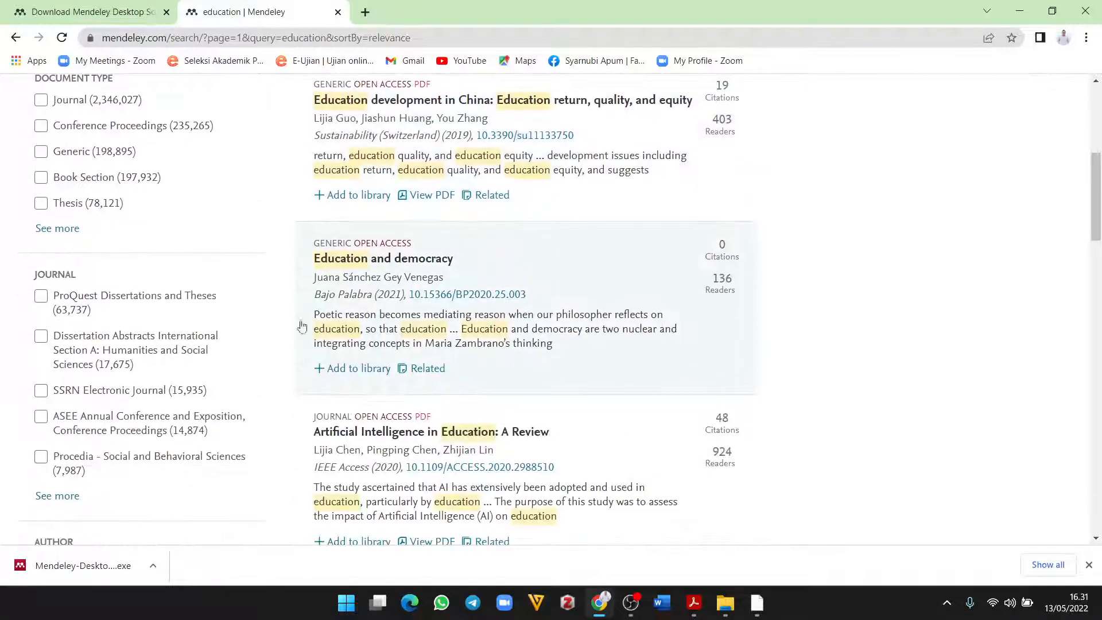
scroll(302, 327, down, 3)
scroll(448, 347, up, 5)
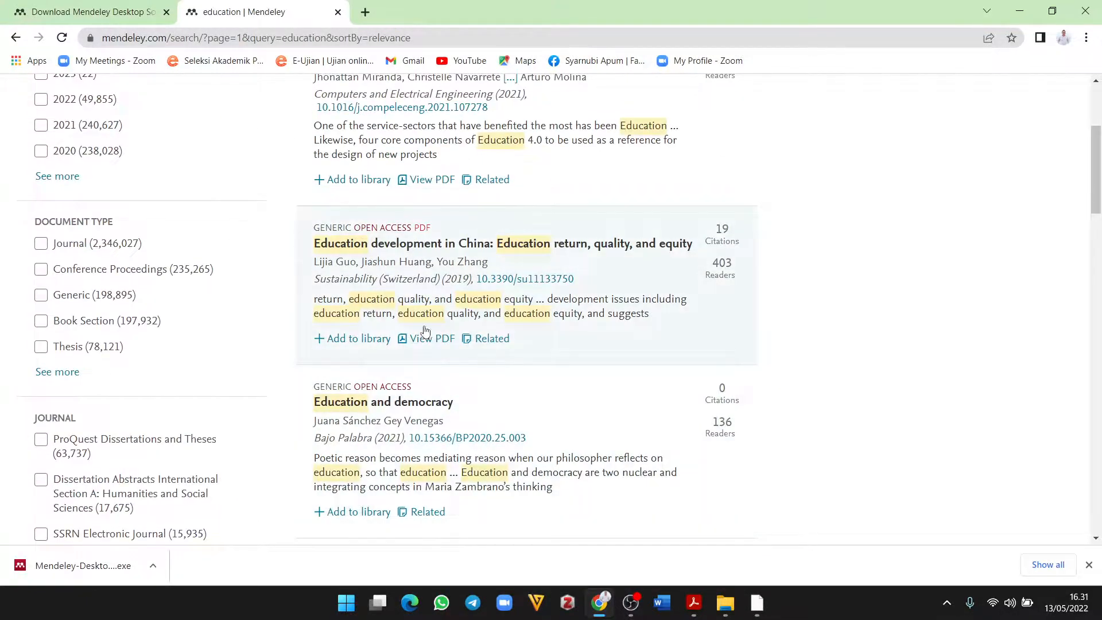
scroll(425, 331, down, 14)
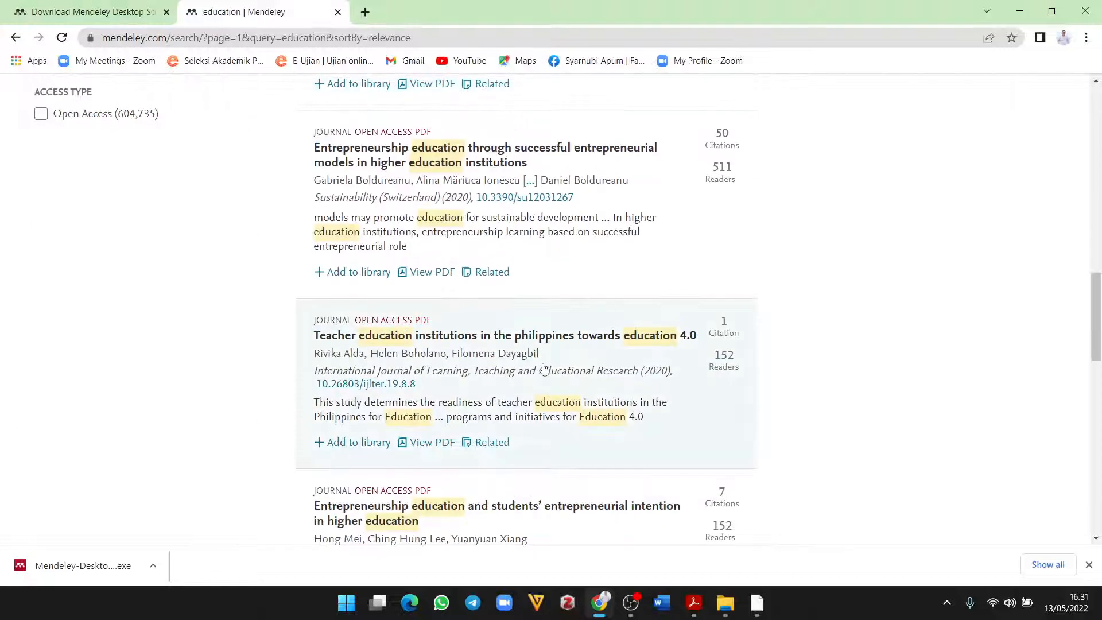
scroll(543, 379, down, 8)
scroll(539, 398, up, 20)
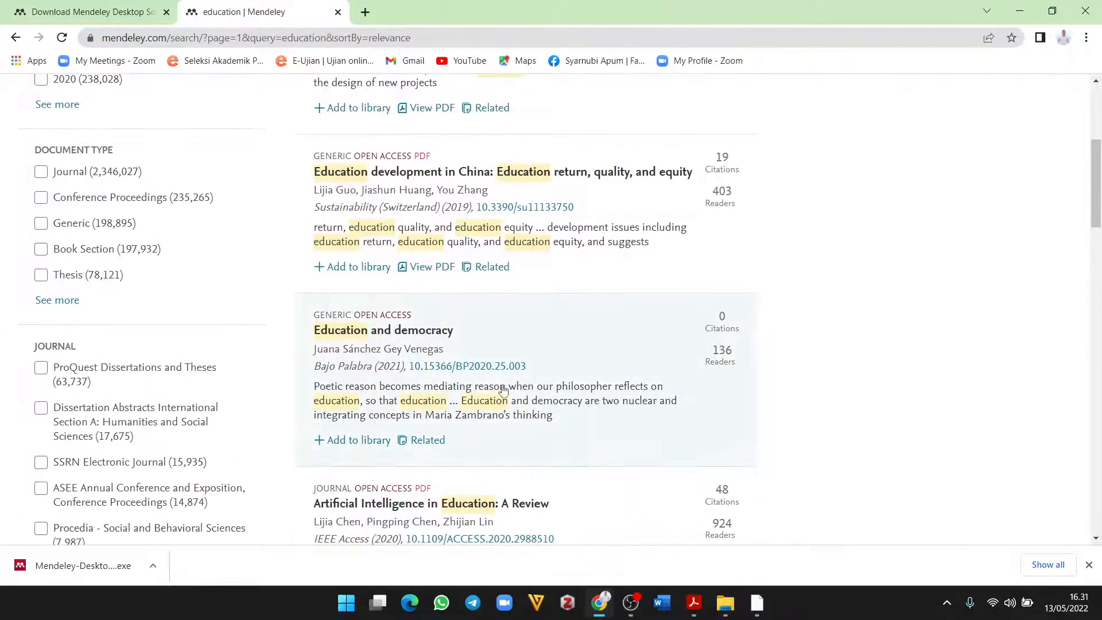
scroll(528, 356, up, 5)
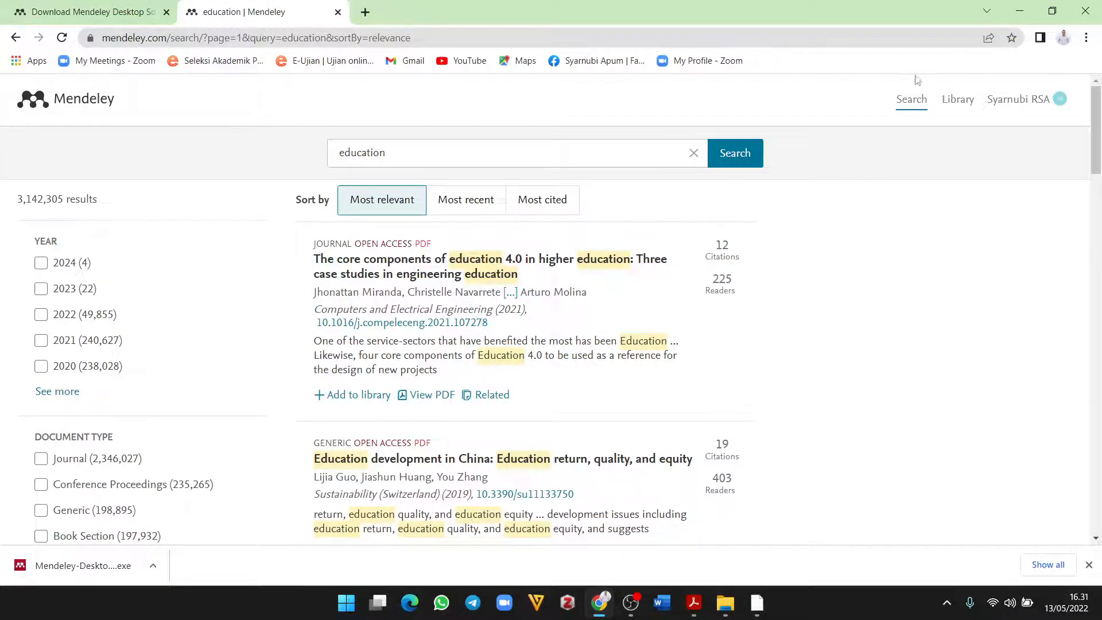
scroll(689, 338, down, 5)
scroll(335, 299, up, 5)
Step: Sign in to Mendeley Desktop with the new account's e-mail and password, with Stay signed in ticked
click(1016, 11)
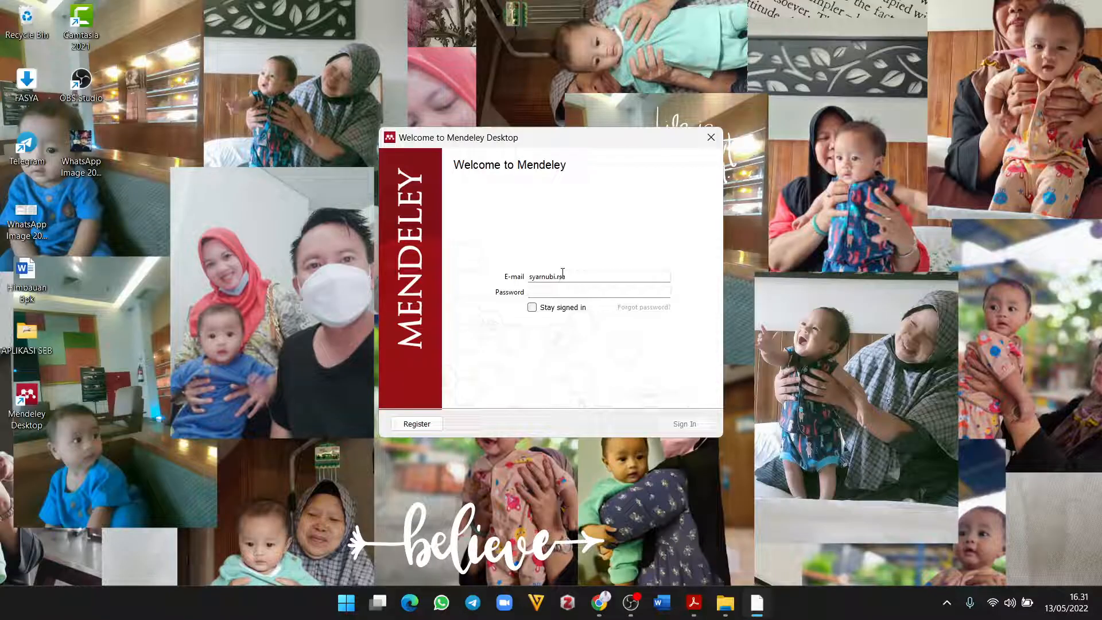
text(@gmail.com)
key(Tab)
text(••)
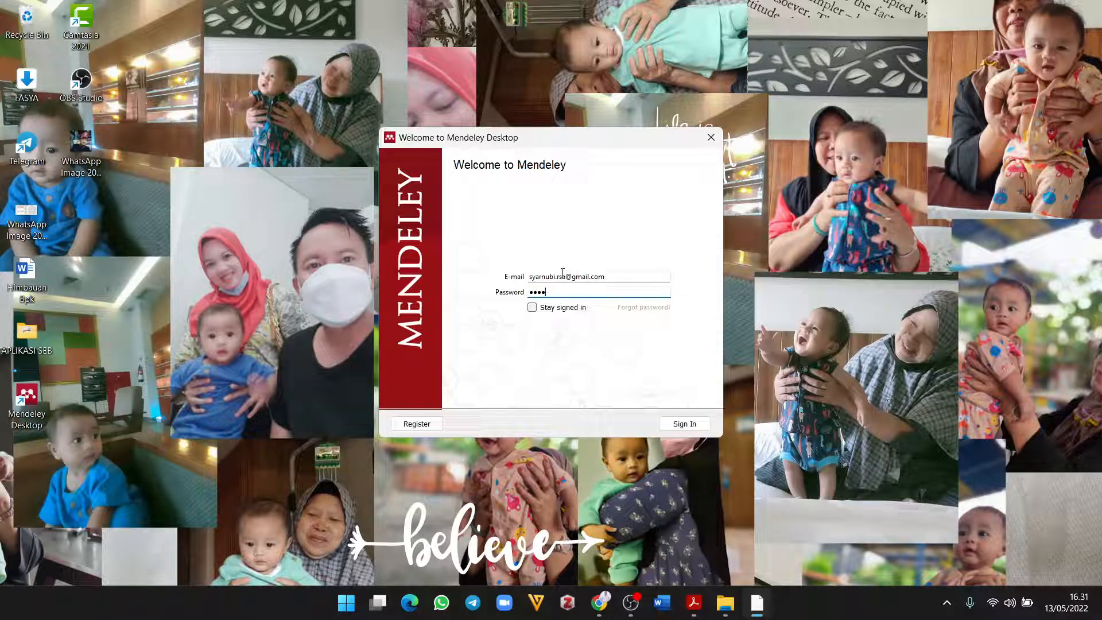
text(••••••)
click(532, 308)
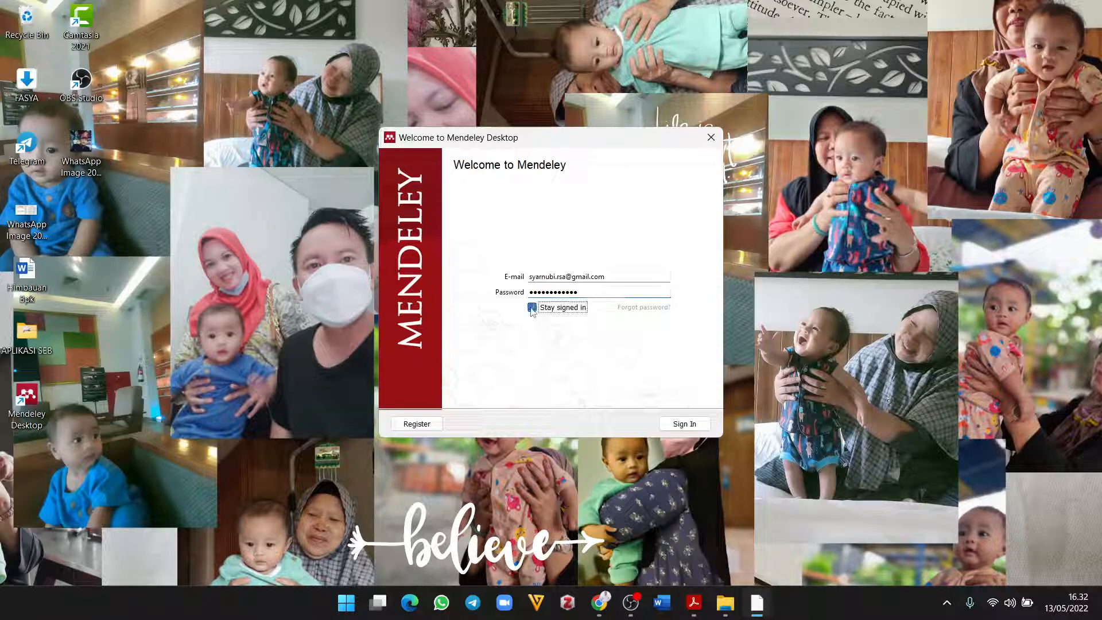
click(684, 425)
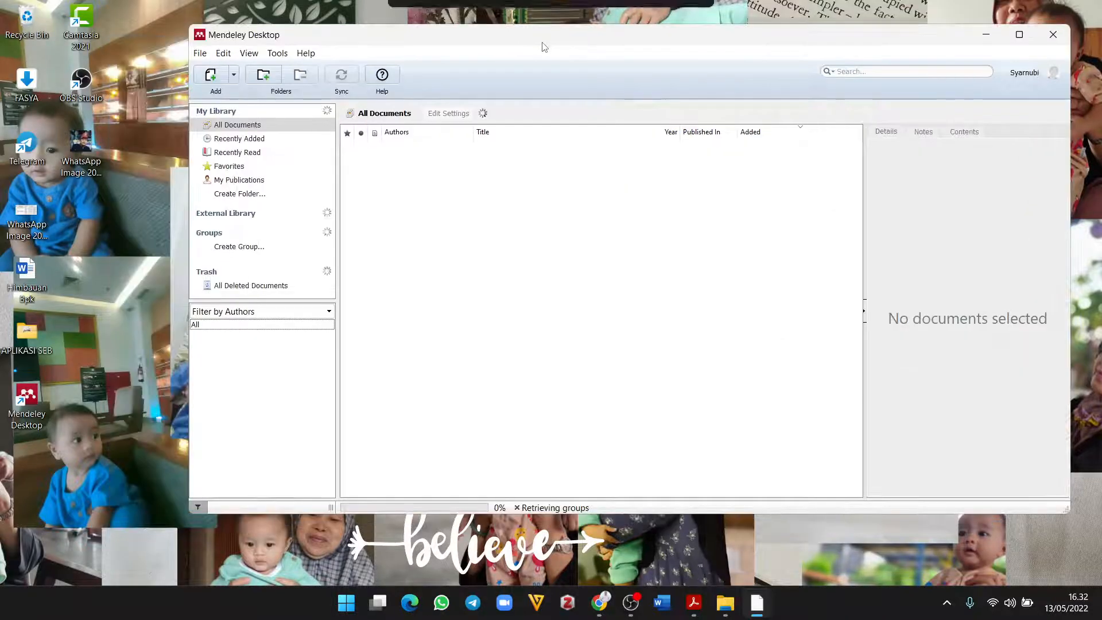
drag(600, 36, 568, 31)
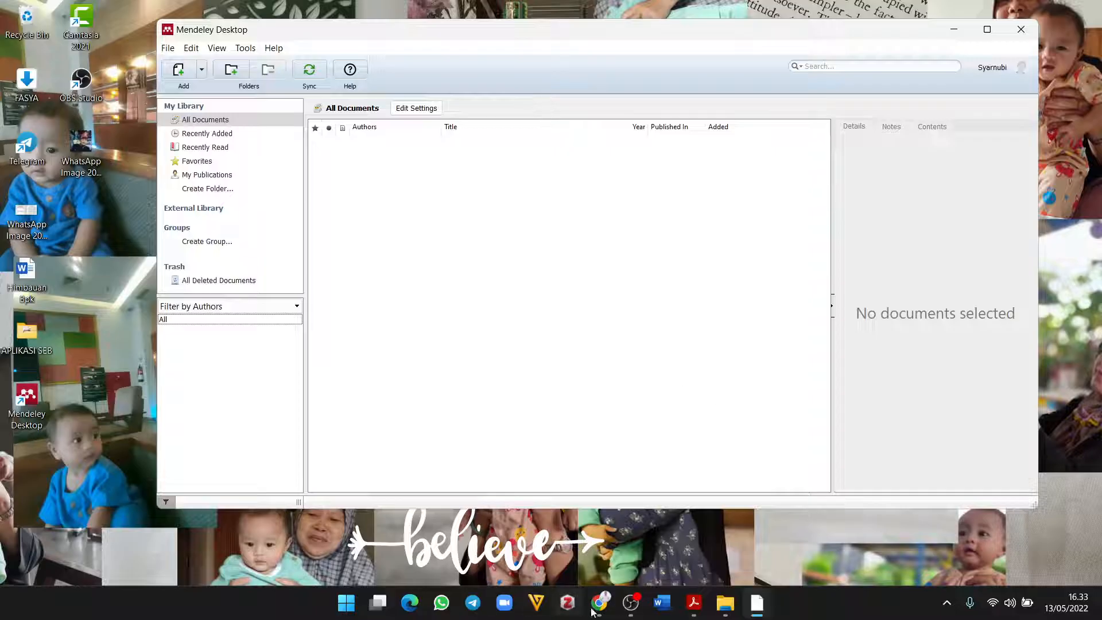
Step: Start Word on a blank document, check References for Mendeley Cite, then minimize Word
click(347, 604)
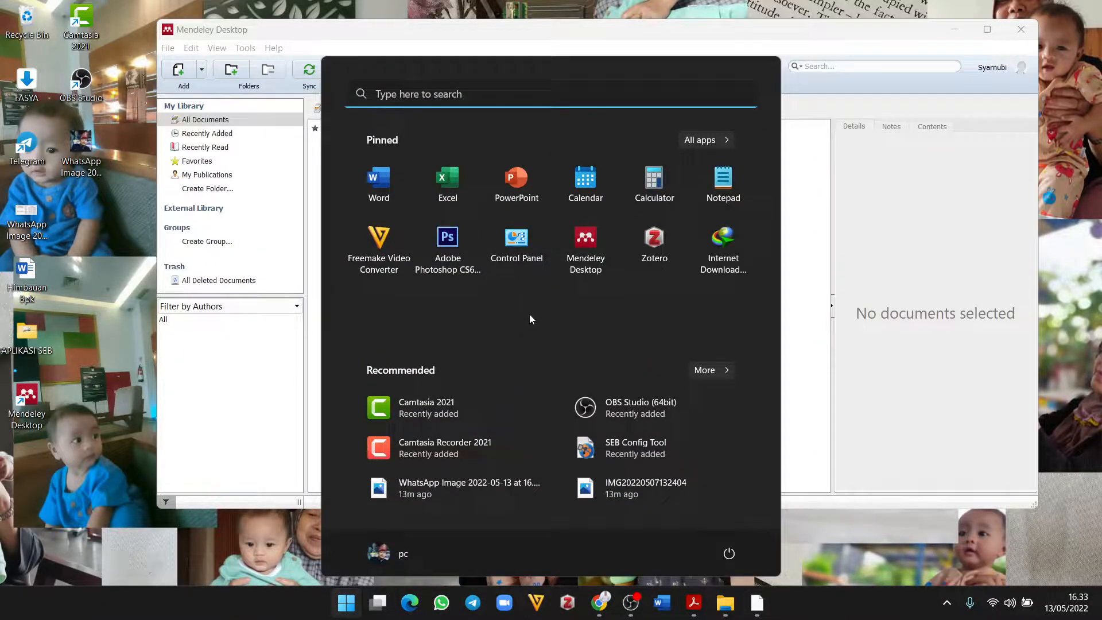
click(376, 183)
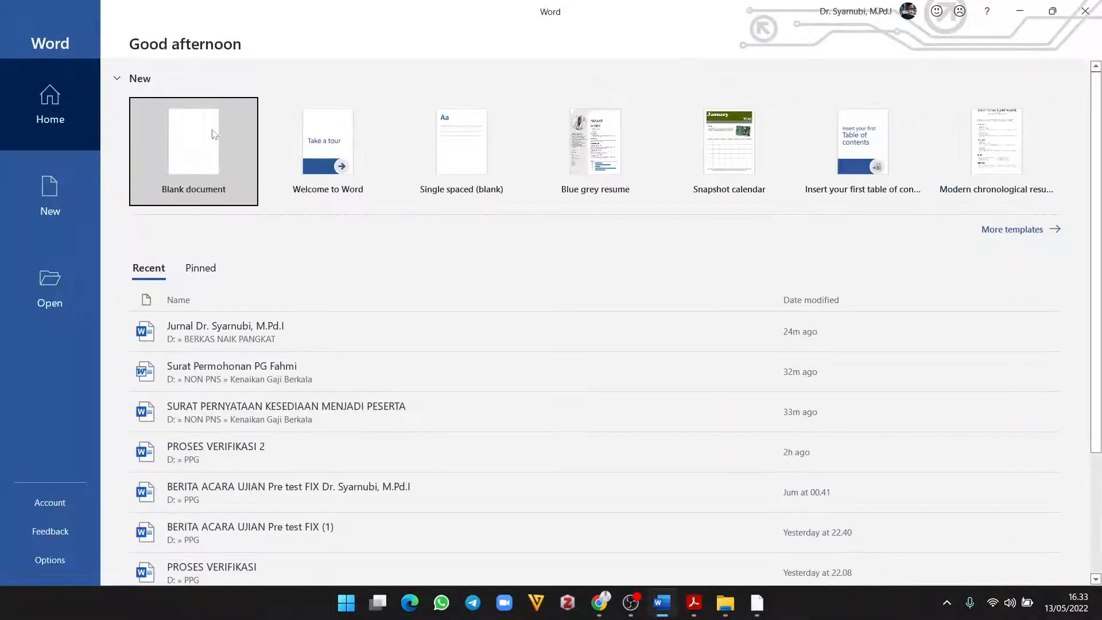
click(193, 143)
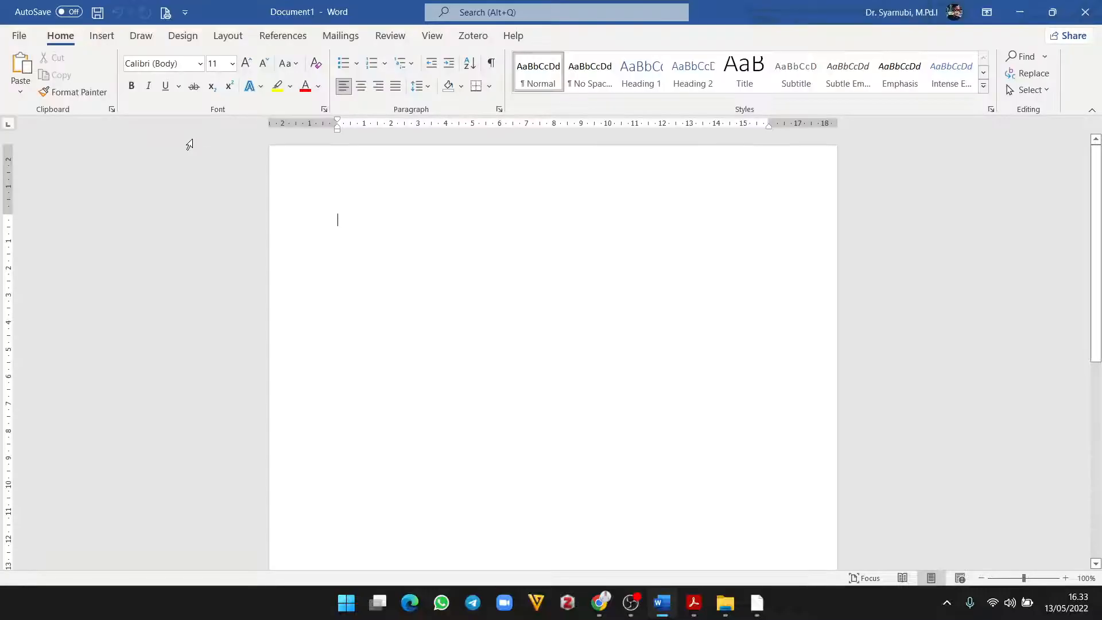
click(286, 37)
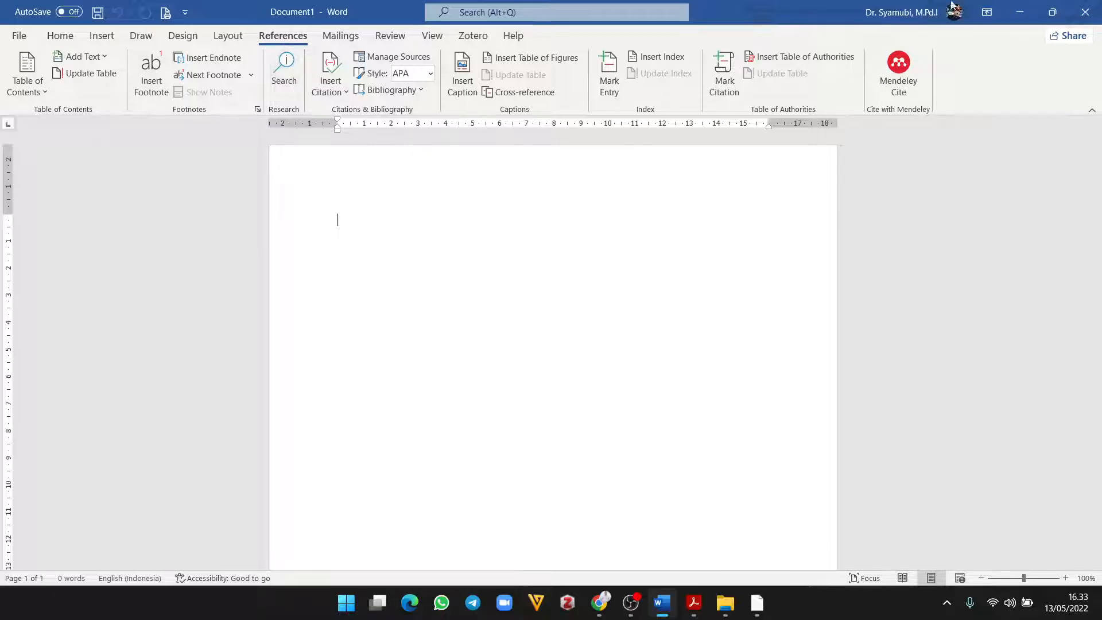
click(1020, 12)
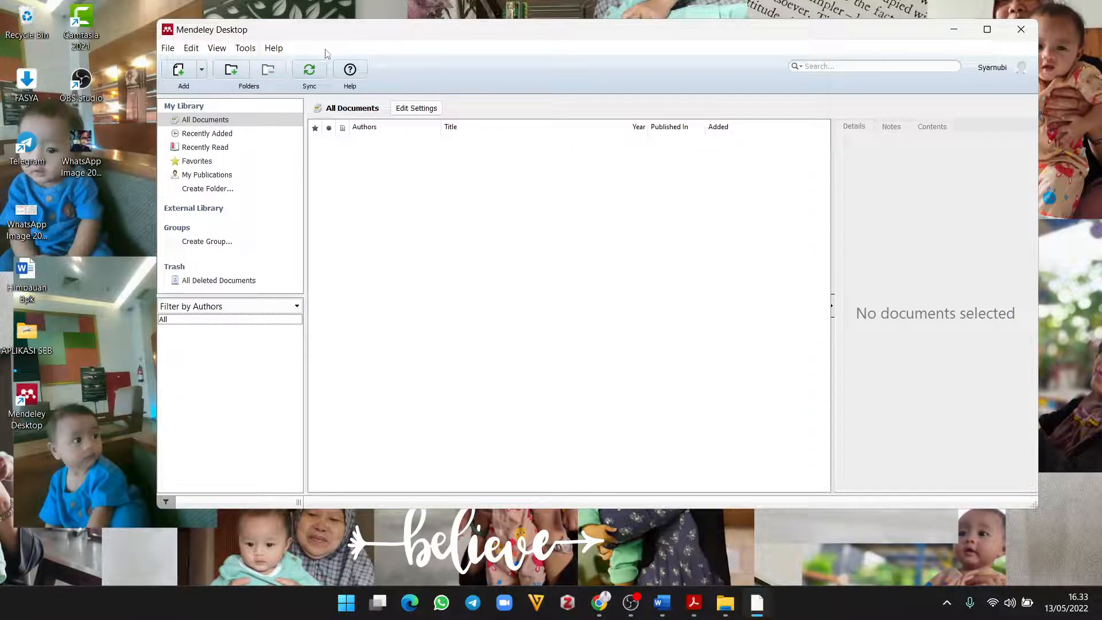
Step: Install the MS Word Plugin from the Tools menu, letting Mendeley close Word
click(248, 50)
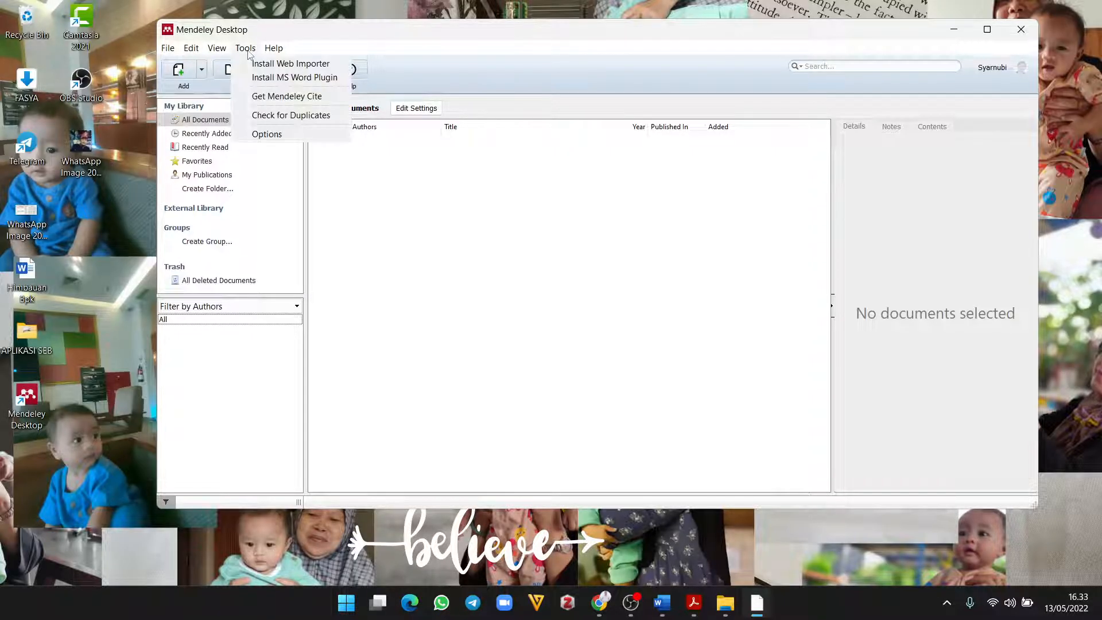
click(293, 78)
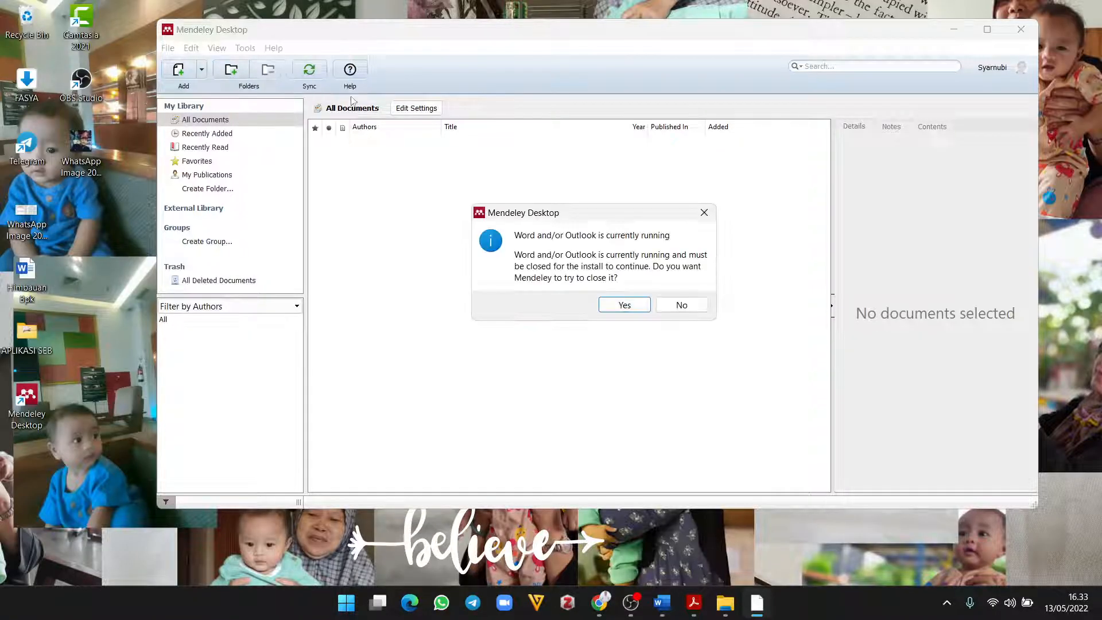
click(617, 307)
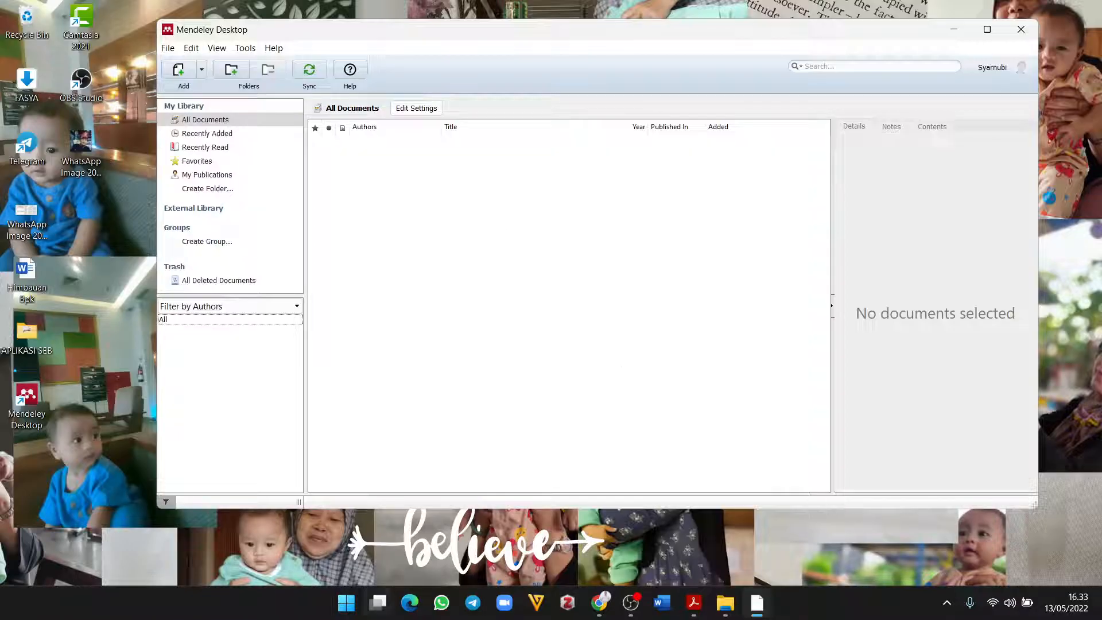
click(346, 603)
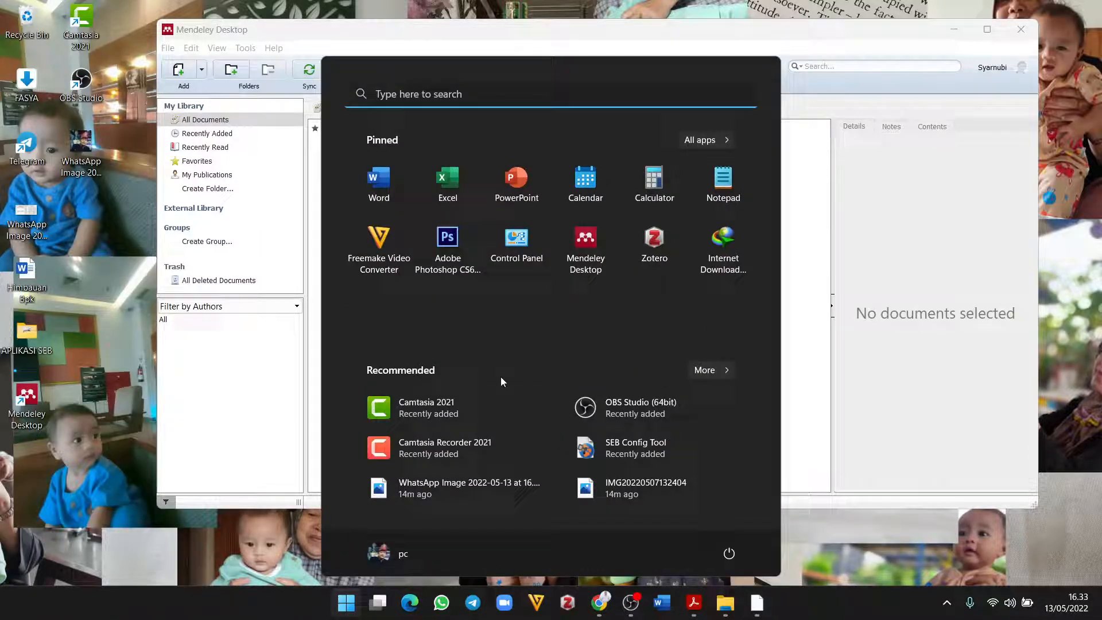
Step: Reopen Word maximized on a blank document, confirm Mendeley Cite-O-Matic under References, then minimize
click(382, 201)
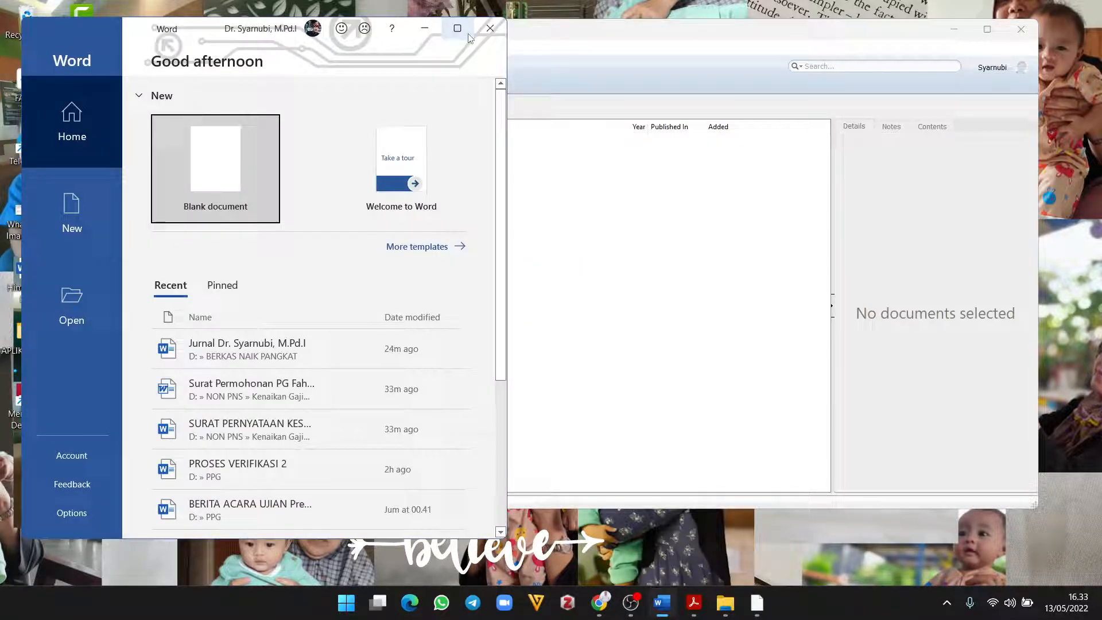
click(466, 33)
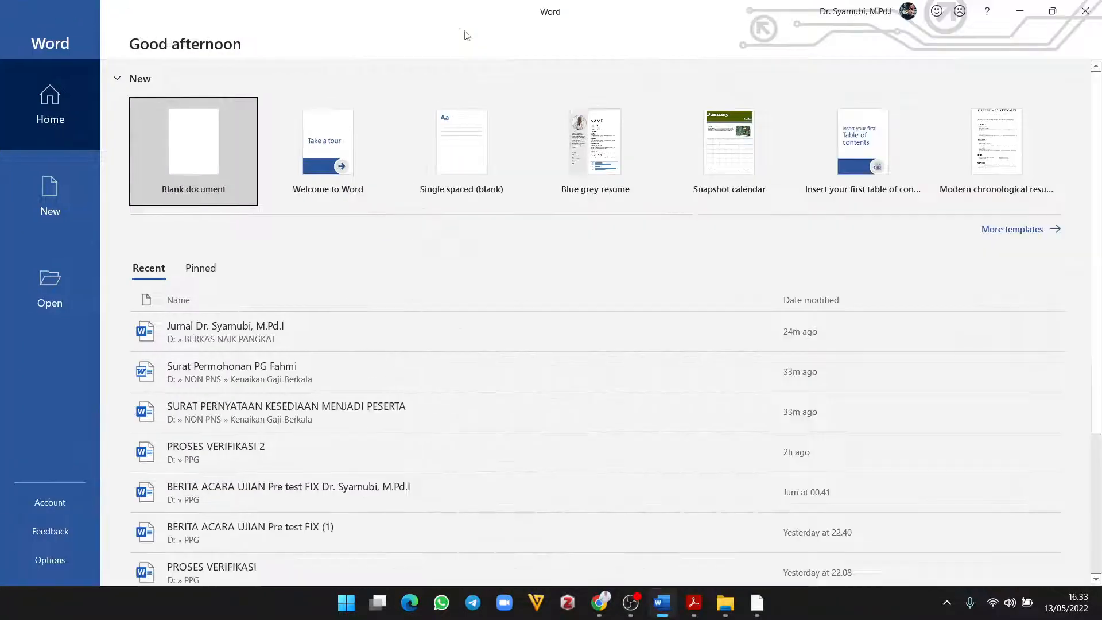
click(239, 139)
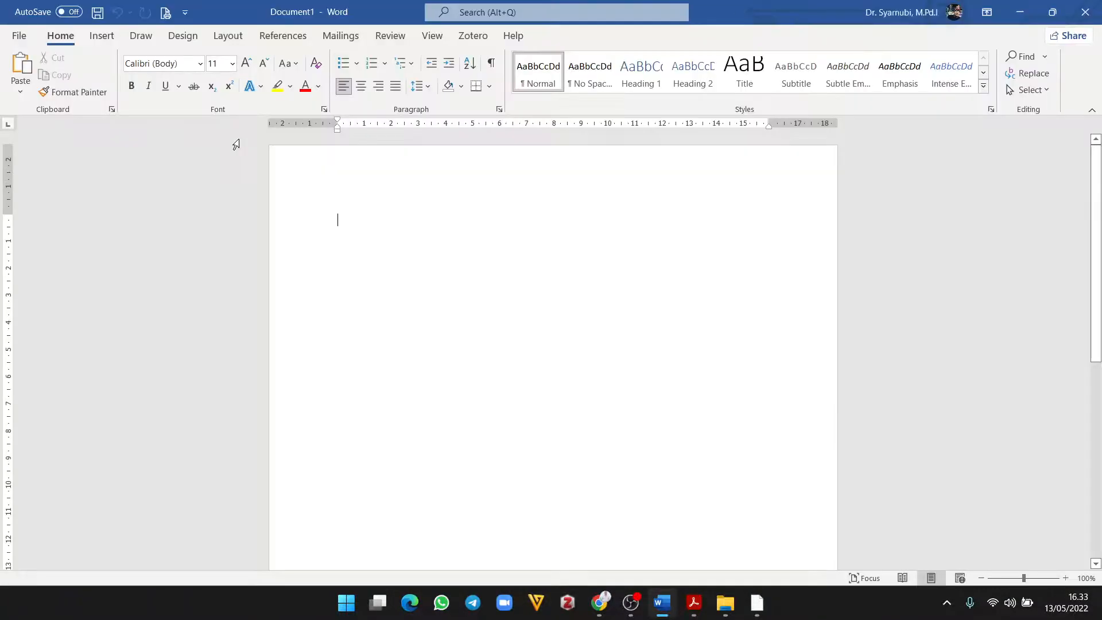
click(281, 36)
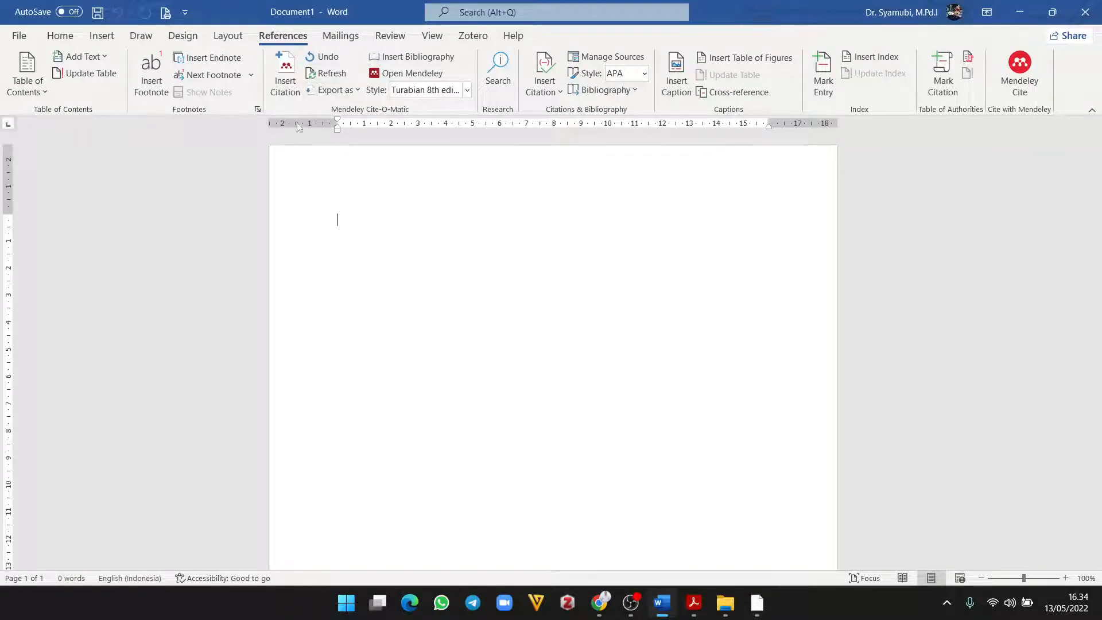
click(1020, 11)
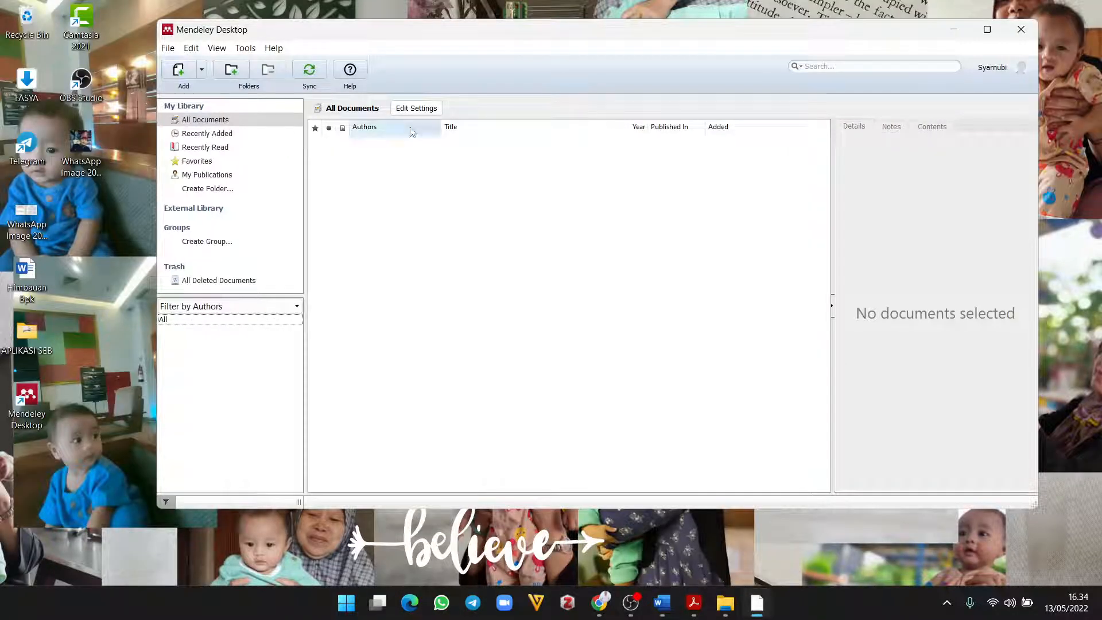
click(246, 49)
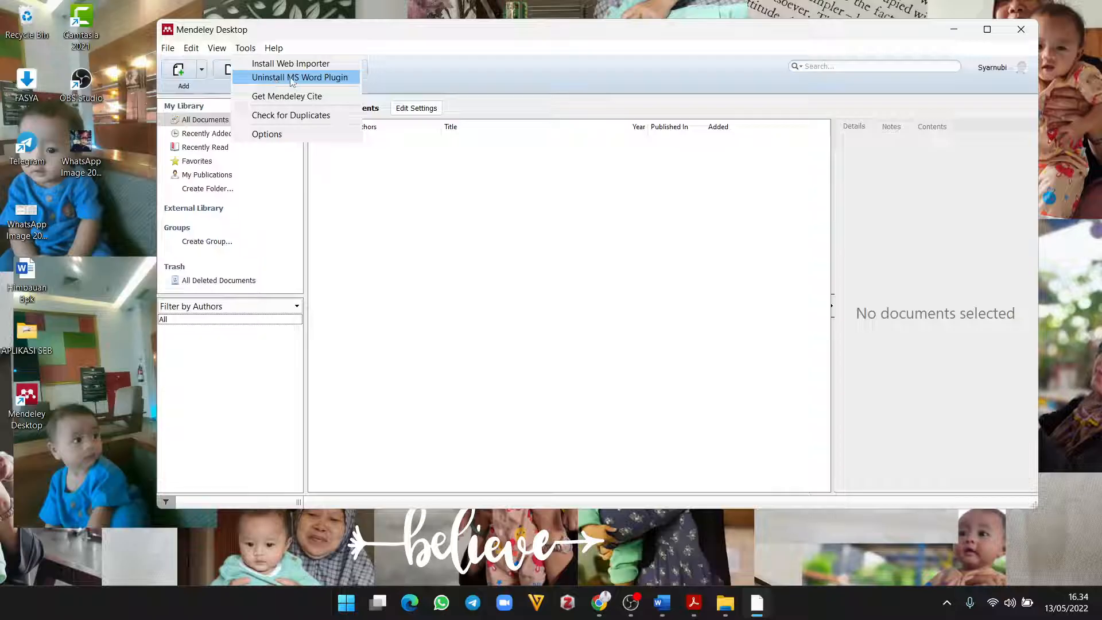
click(445, 44)
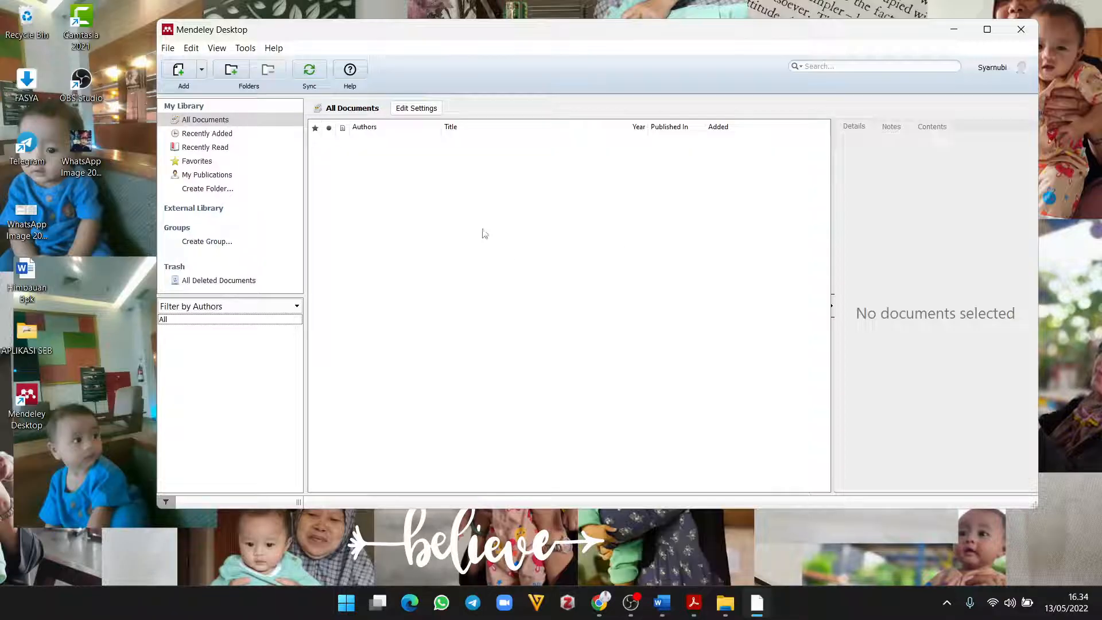
click(197, 106)
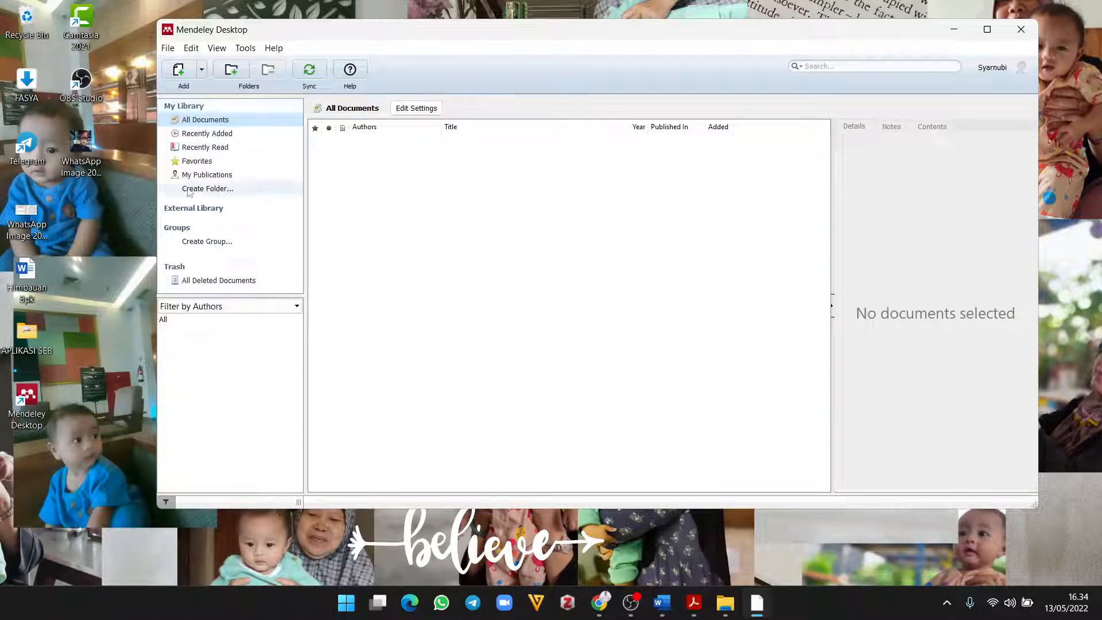
Step: Add a new library folder and name it MAKALAH
click(206, 189)
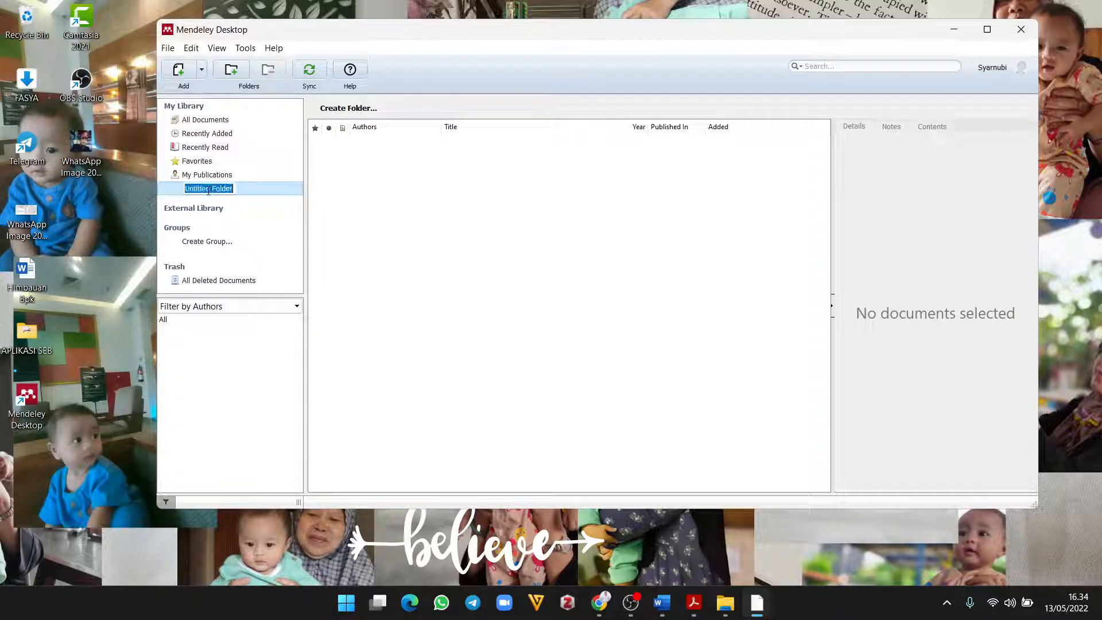
text(MAKALAH)
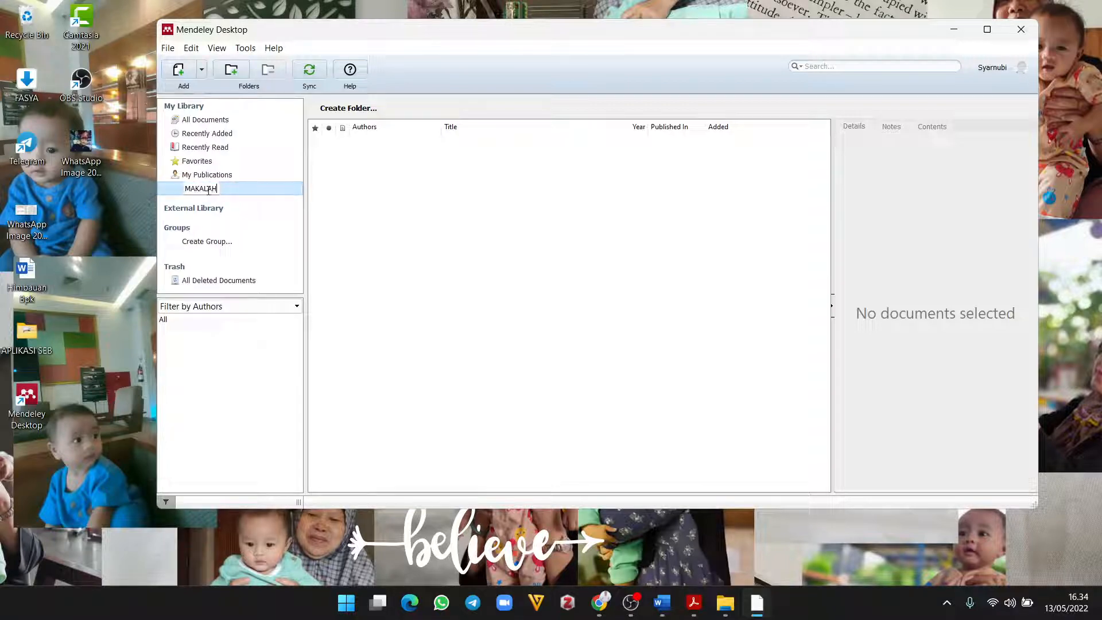
key(Return)
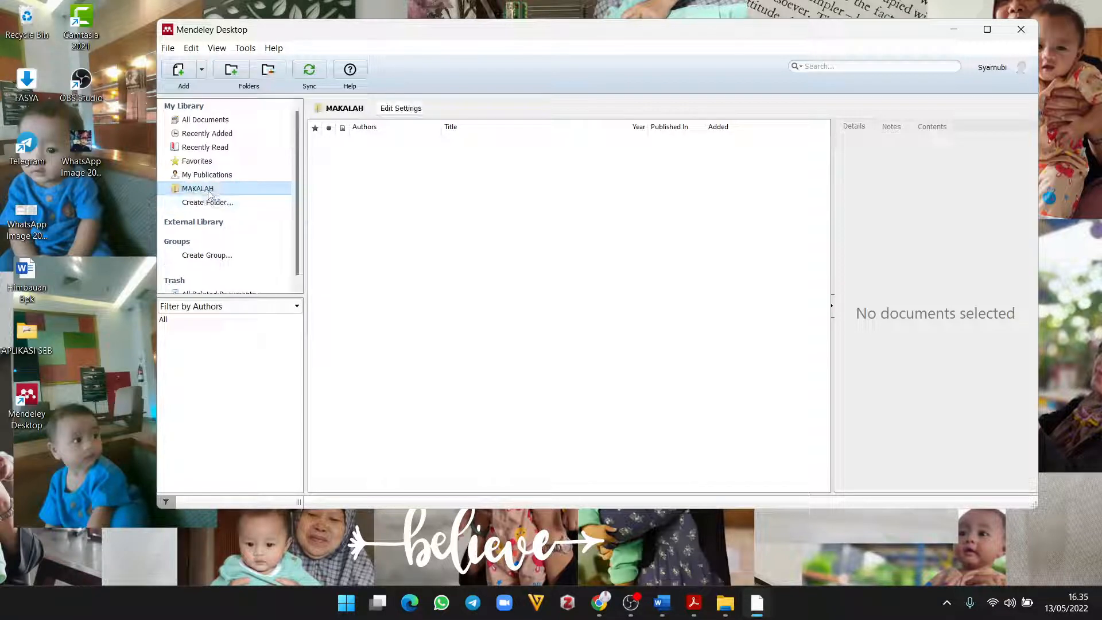
click(202, 189)
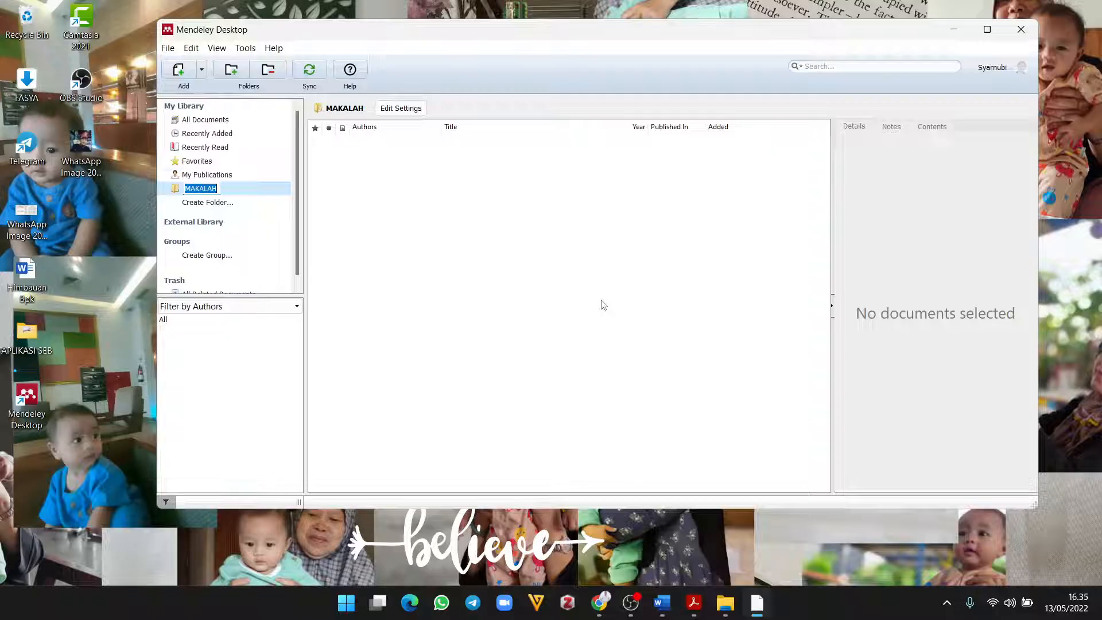
click(572, 281)
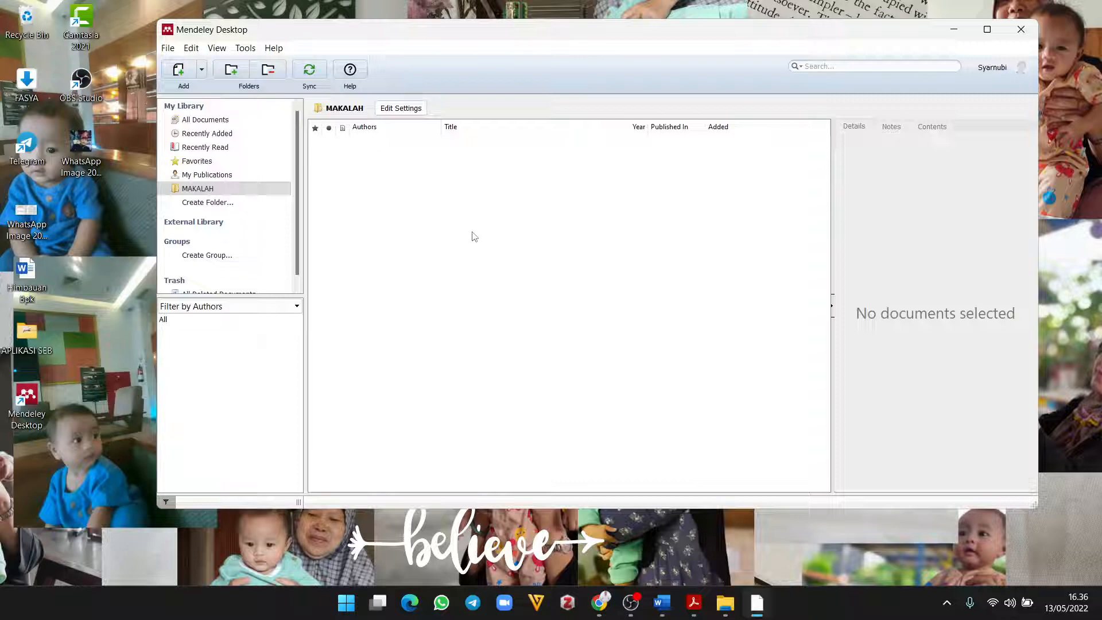
Step: Start a new hand-entered reference with File > Add Entry Manually
drag(563, 38, 562, 51)
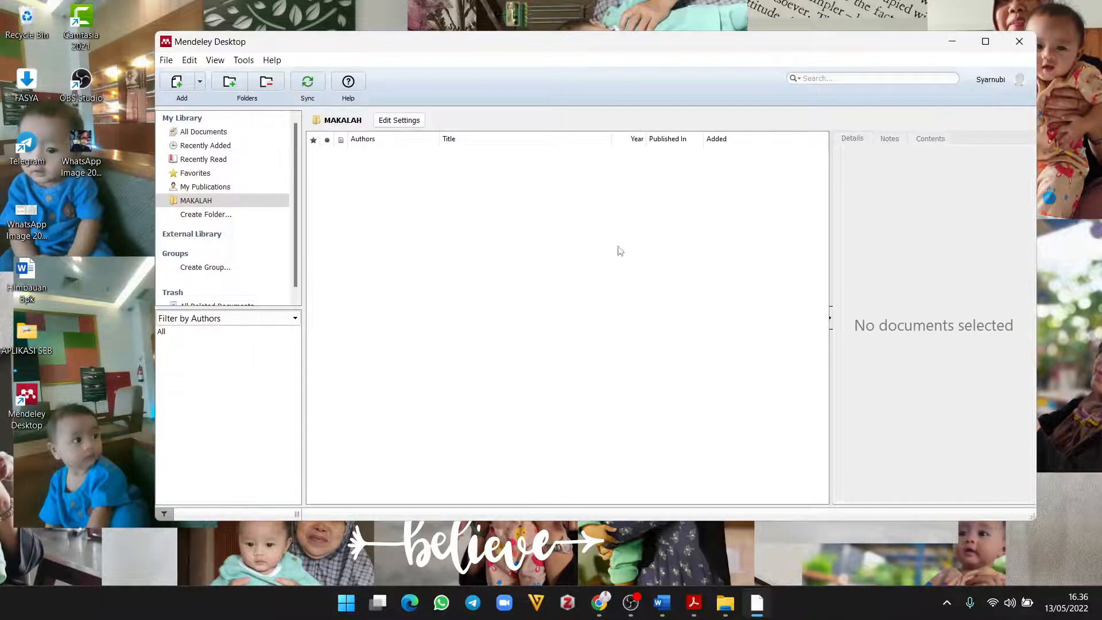
click(166, 61)
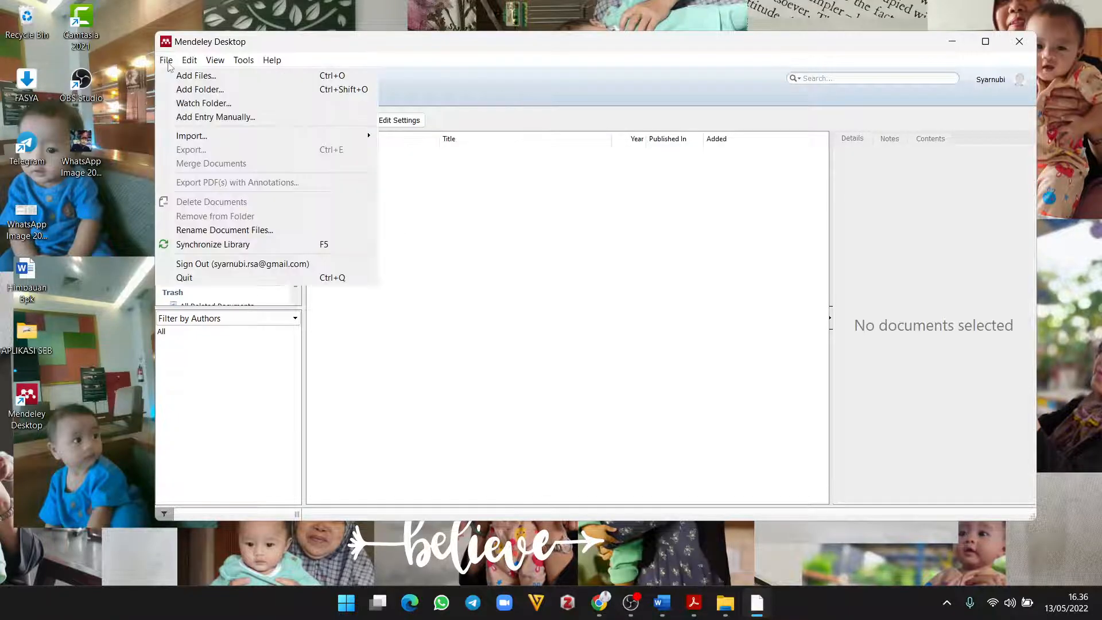
click(207, 118)
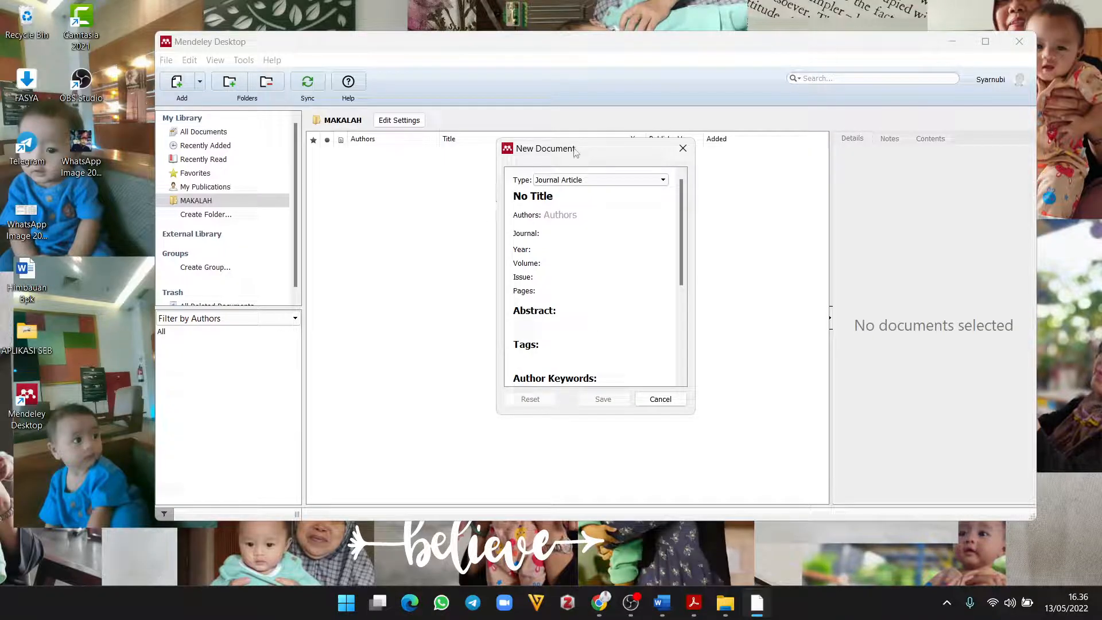
drag(587, 150, 493, 174)
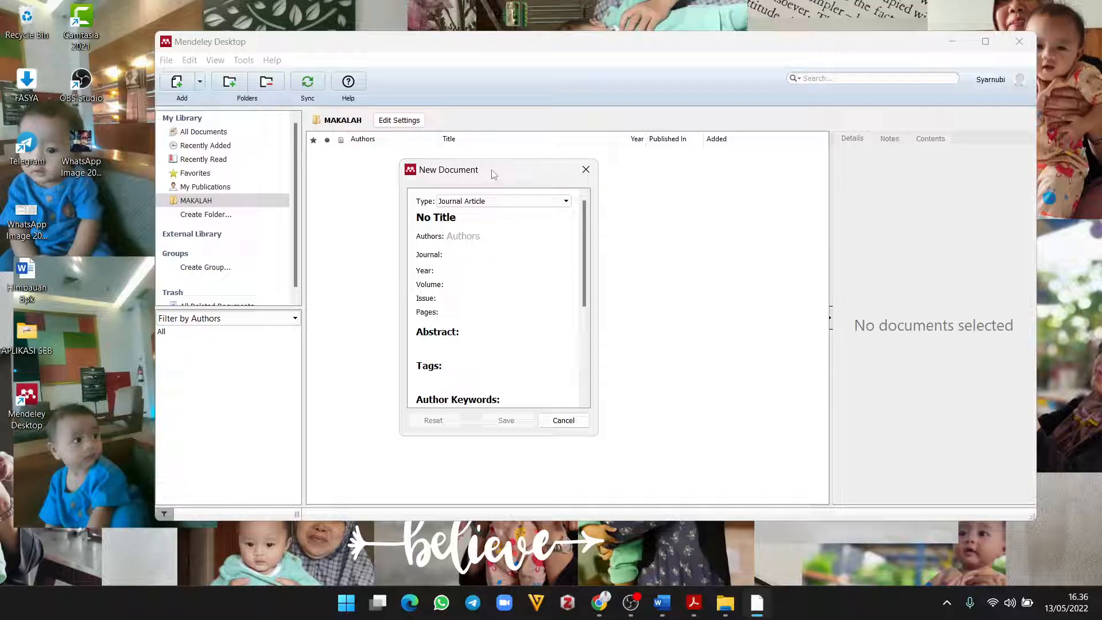
Step: Change the New Document type from Journal Article to Book
click(506, 201)
scroll(498, 221, down, 3)
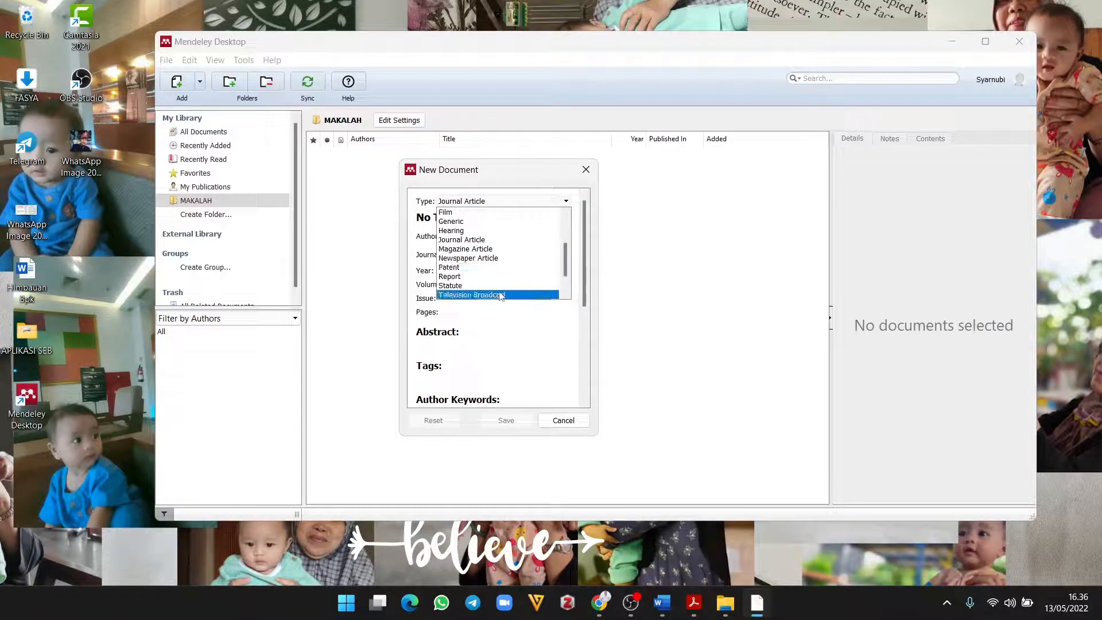
scroll(500, 290, up, 3)
scroll(500, 257, down, 2)
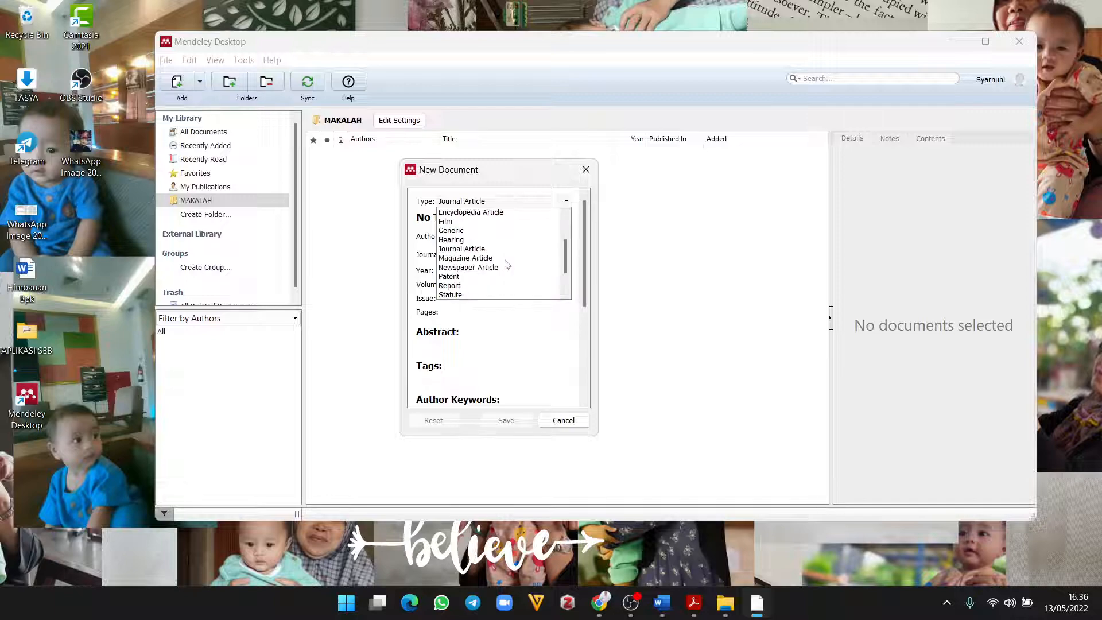
scroll(499, 257, up, 2)
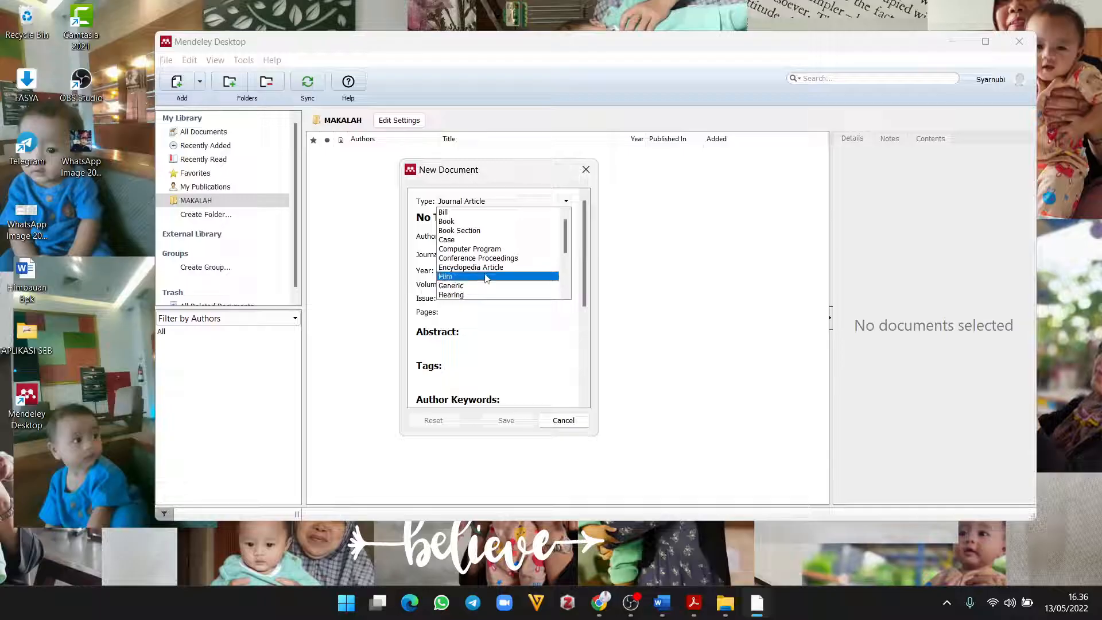
scroll(487, 278, down, 1)
scroll(487, 278, down, 3)
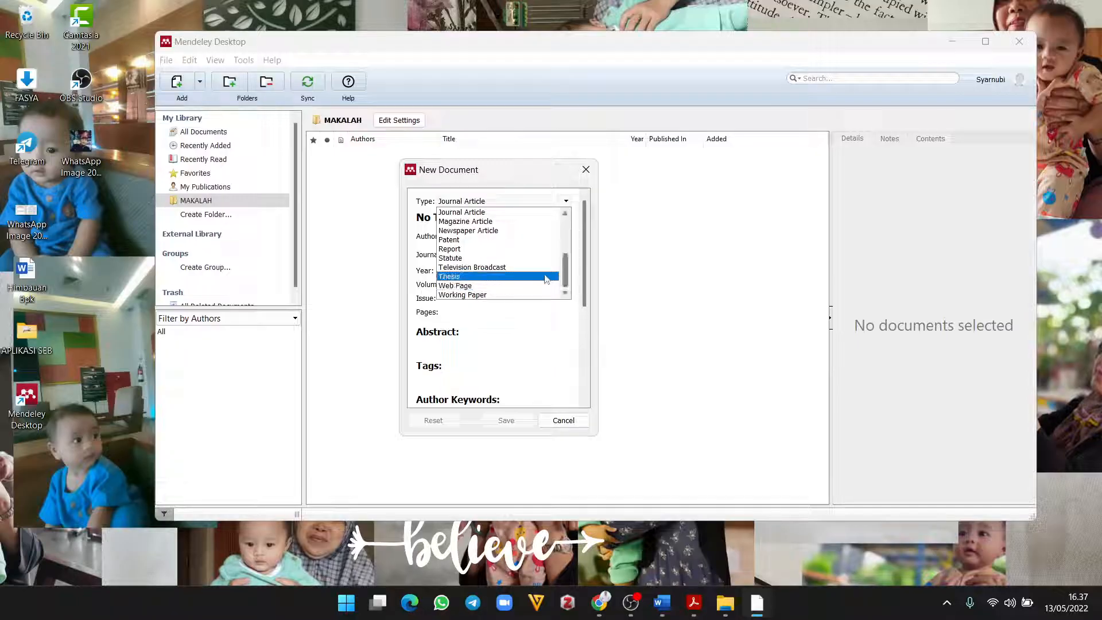
scroll(468, 283, up, 4)
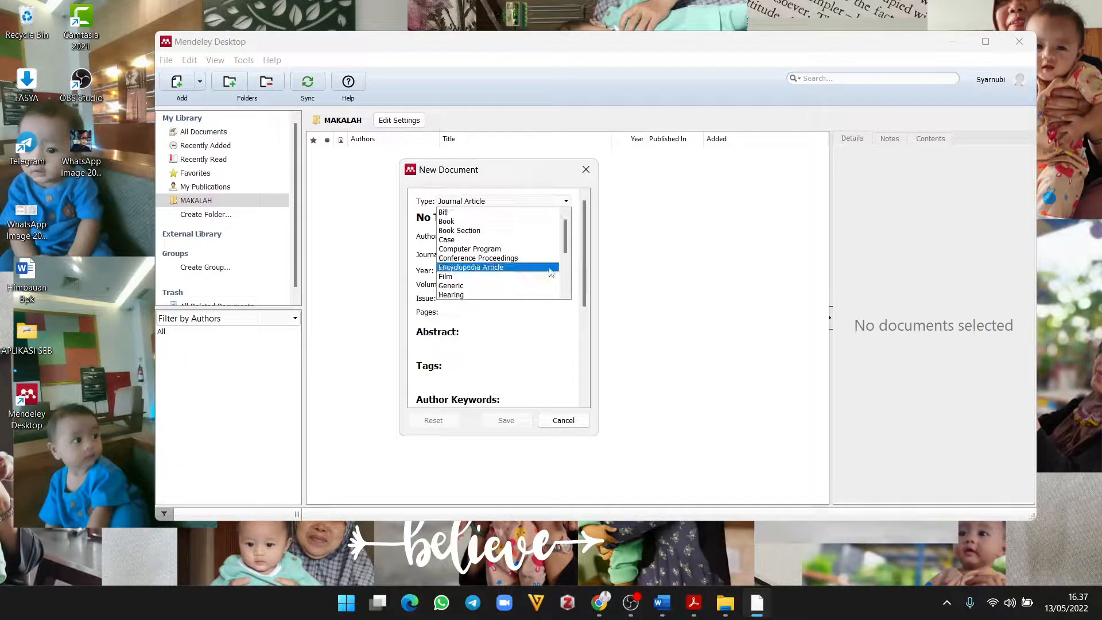
click(448, 222)
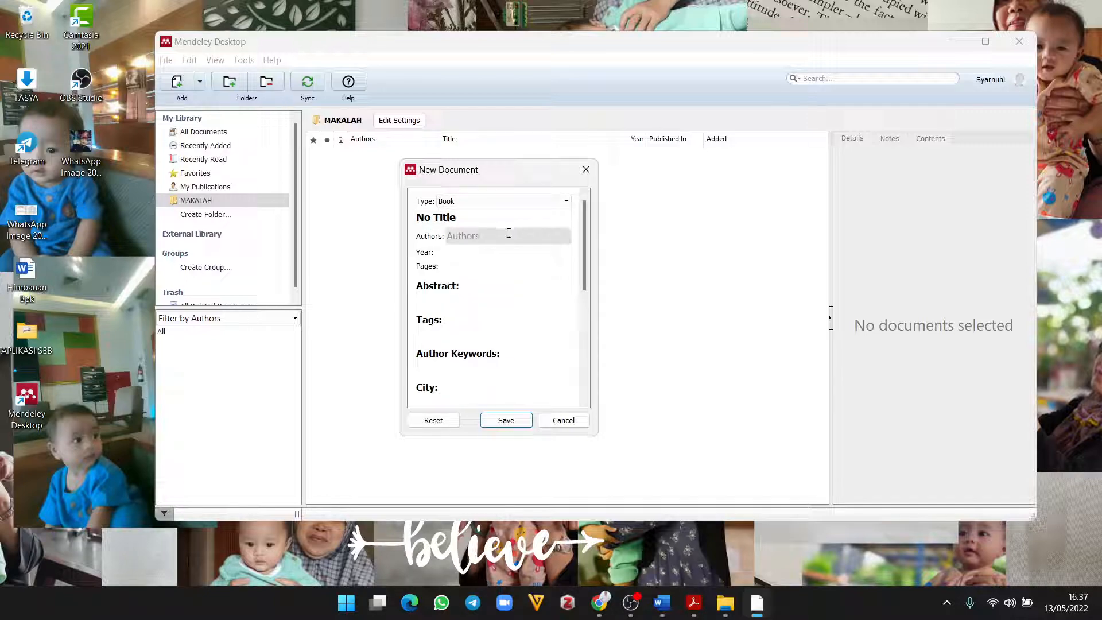
mouse_move(591, 260)
mouse_down()
mouse_move(587, 379)
mouse_move(592, 238)
mouse_up()
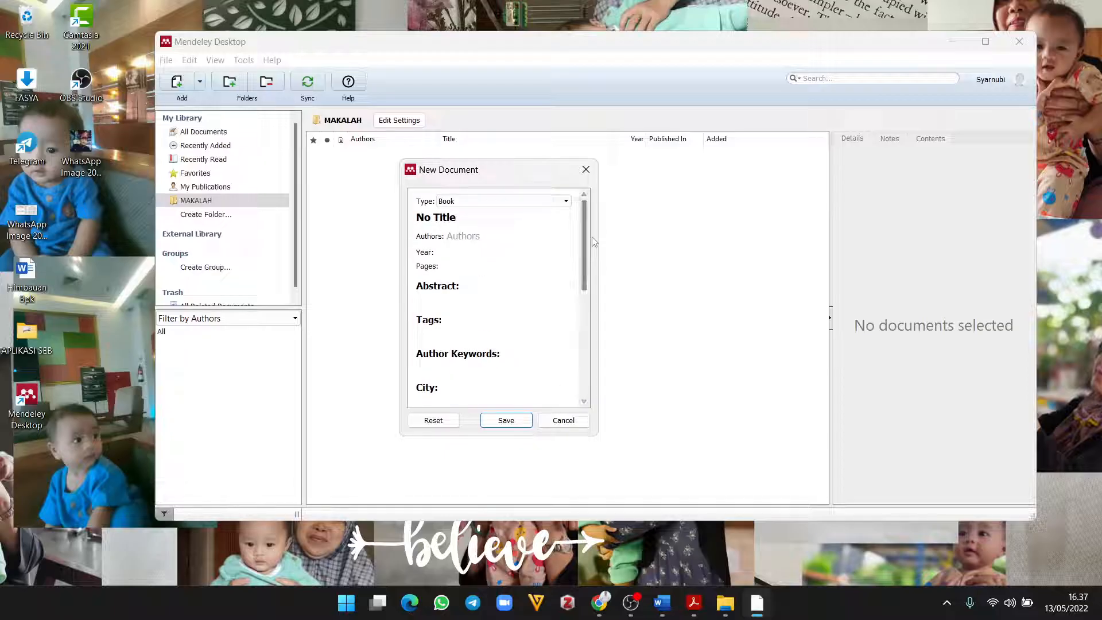
click(466, 236)
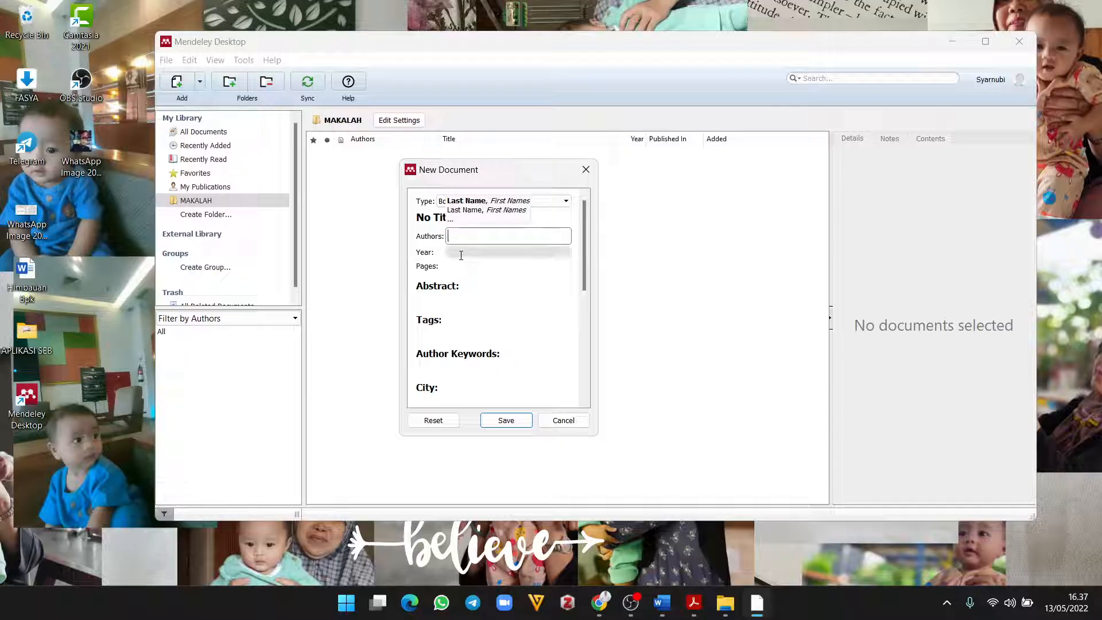
click(458, 254)
scroll(477, 293, down, 2)
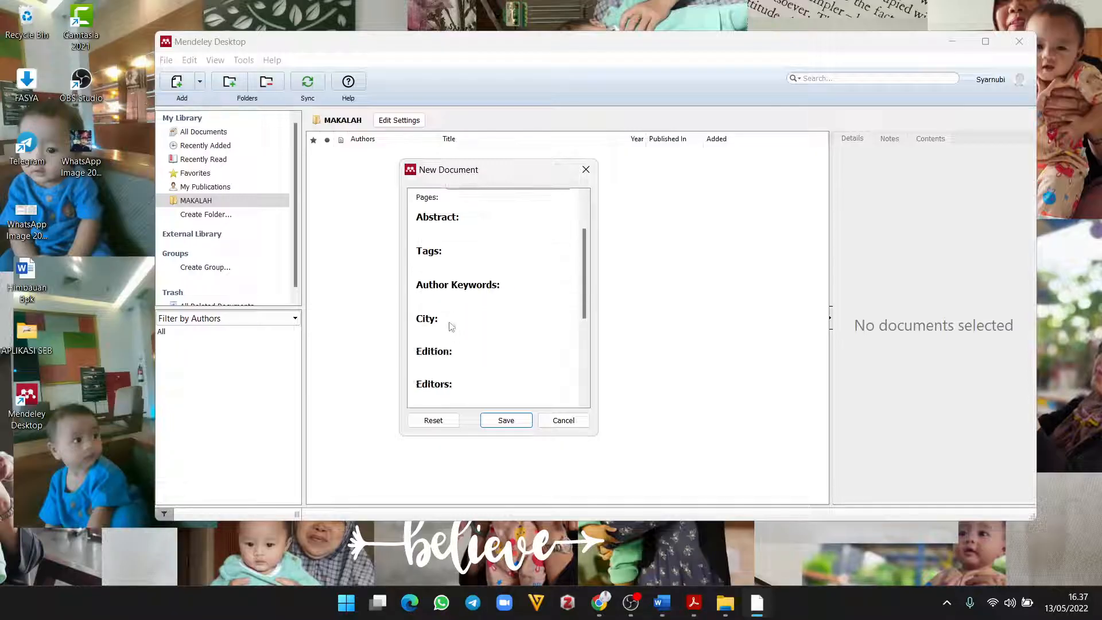
click(447, 328)
scroll(493, 339, down, 1)
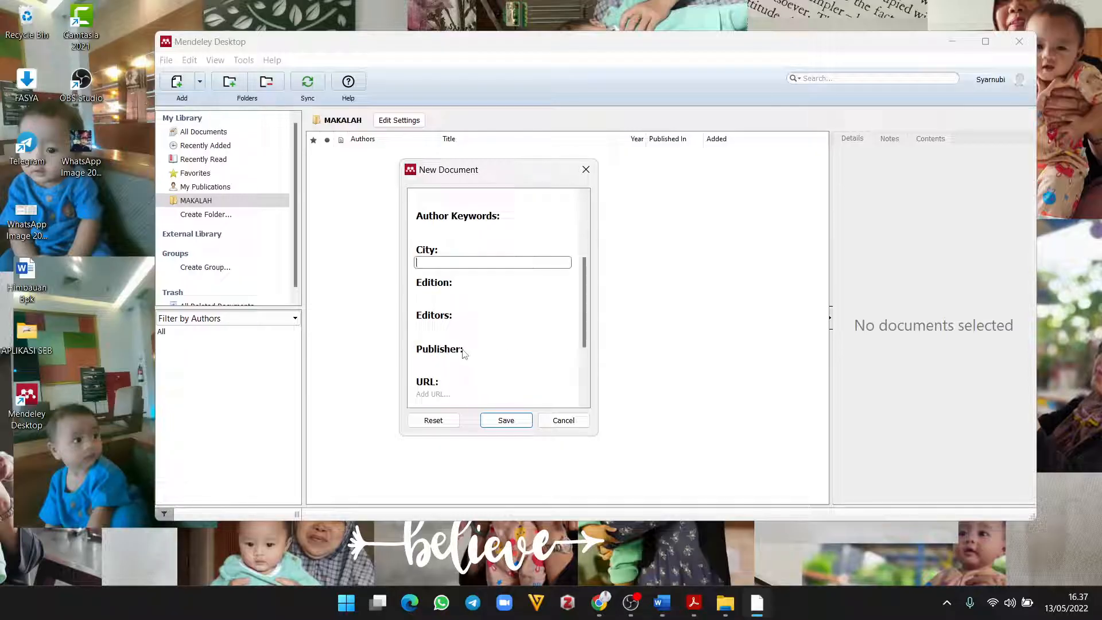
click(479, 359)
scroll(485, 356, down, 2)
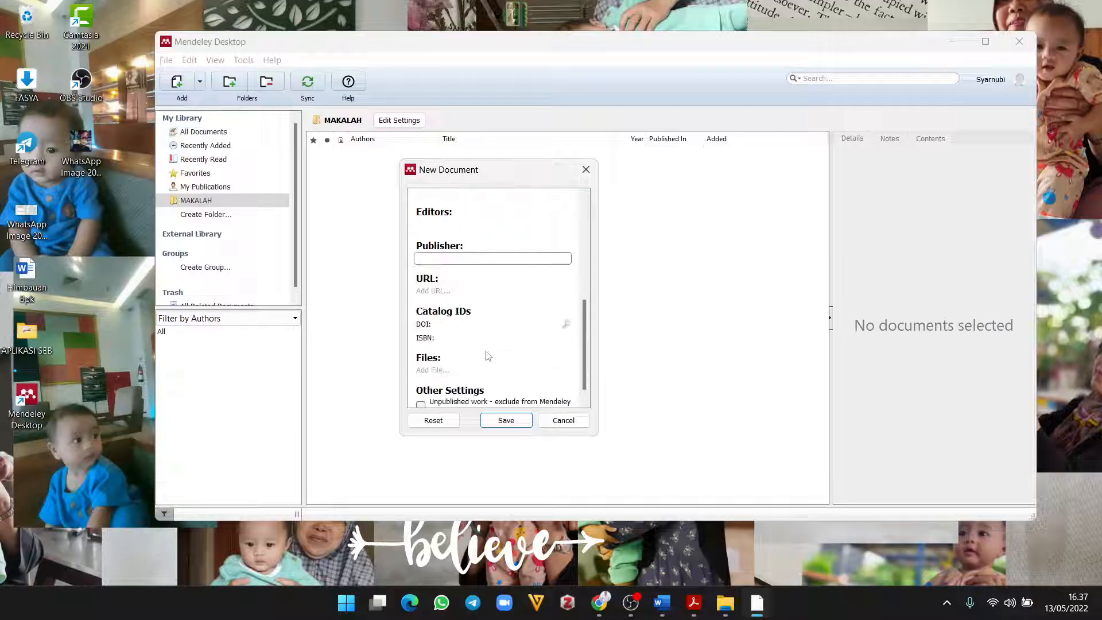
scroll(488, 356, down, 1)
scroll(488, 356, up, 6)
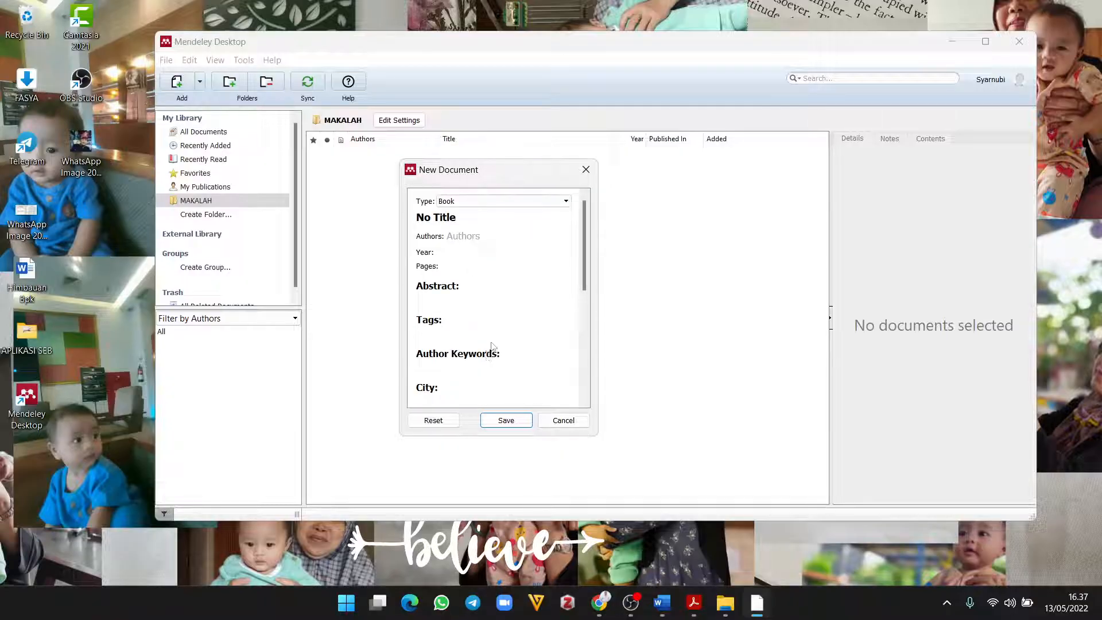
Step: Replace No Title with 'Model Pendidikan Karakter di MAN 3 Palembang'
click(474, 218)
key(BackSpace)
key(BackSpace)
key(BackSpace)
key(BackSpace)
key(BackSpace)
key(BackSpace)
key(BackSpace)
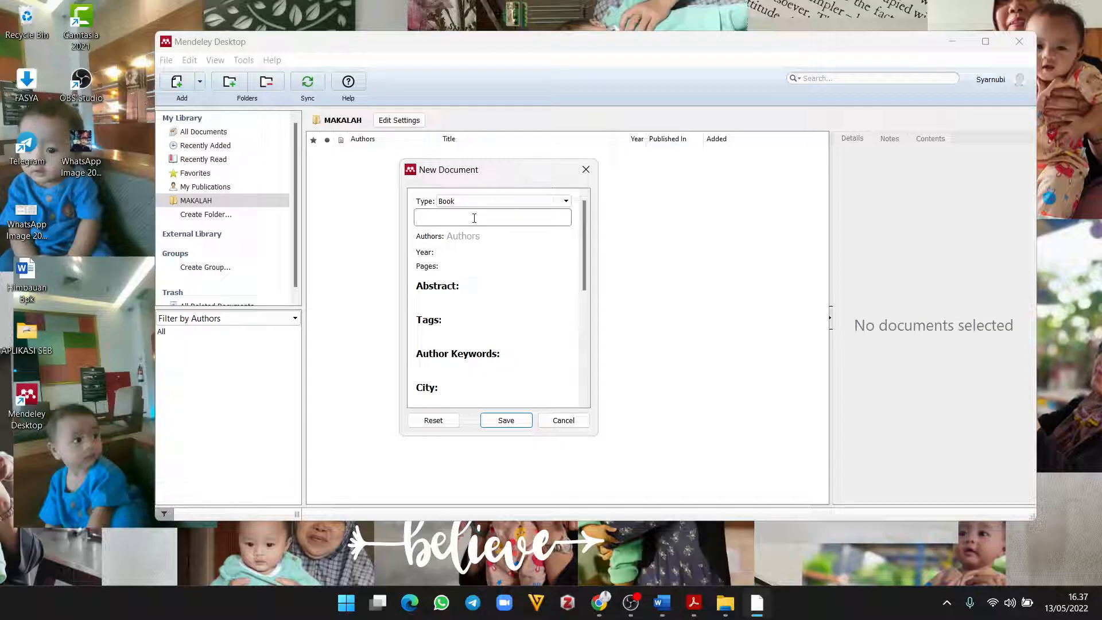
text(Model Pendiddika)
key(BackSpace)
key(BackSpace)
key(BackSpace)
text(ikan Karakte)
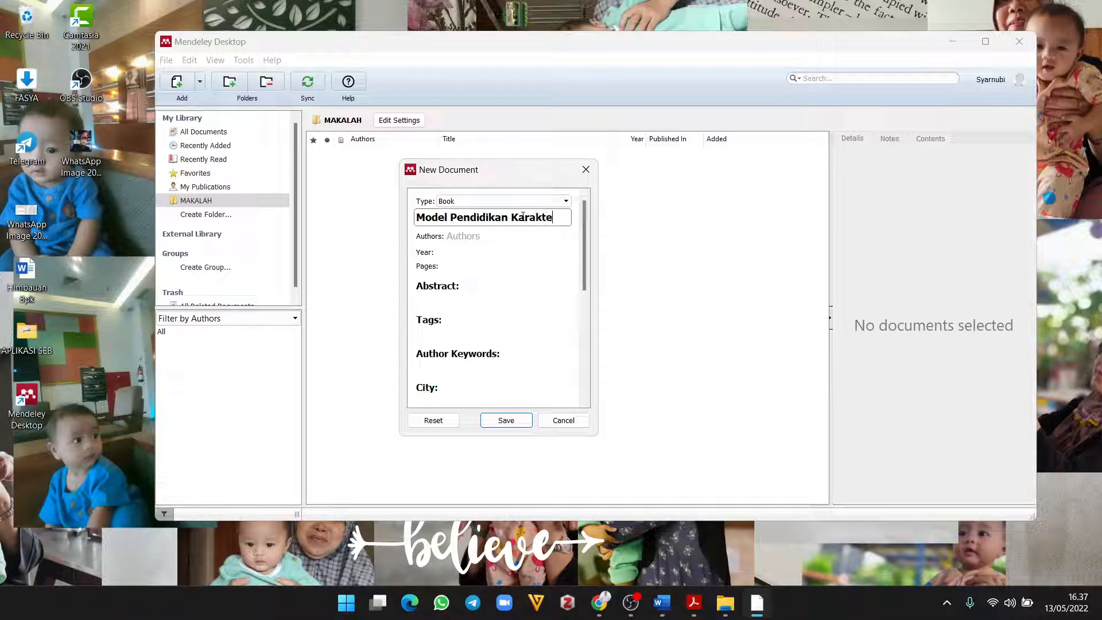
text(r di MA)
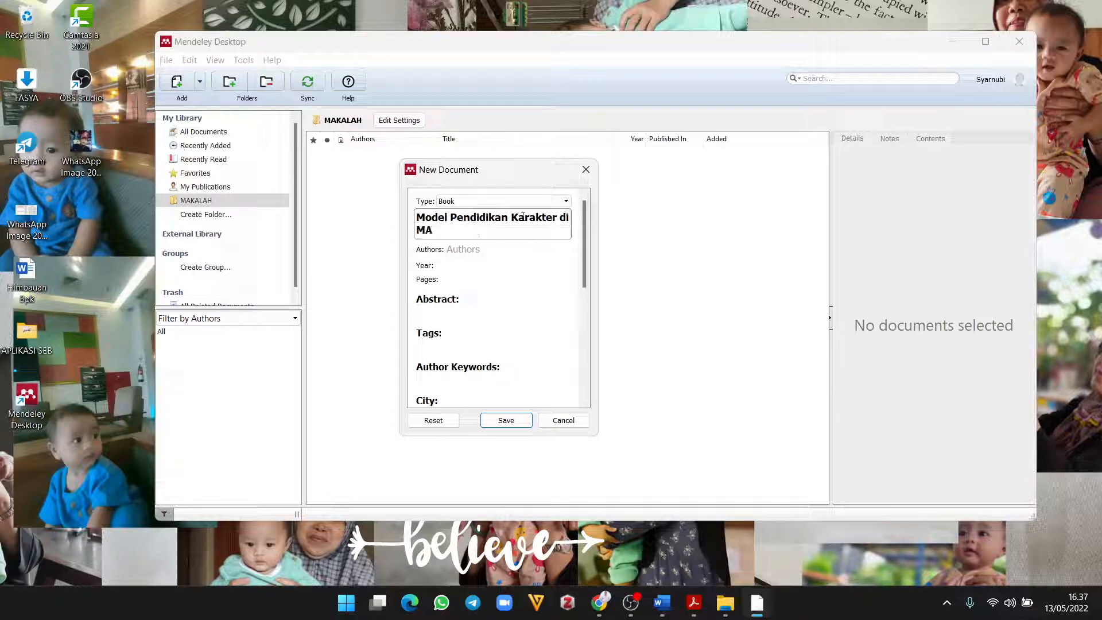
text(N 3 Palembang)
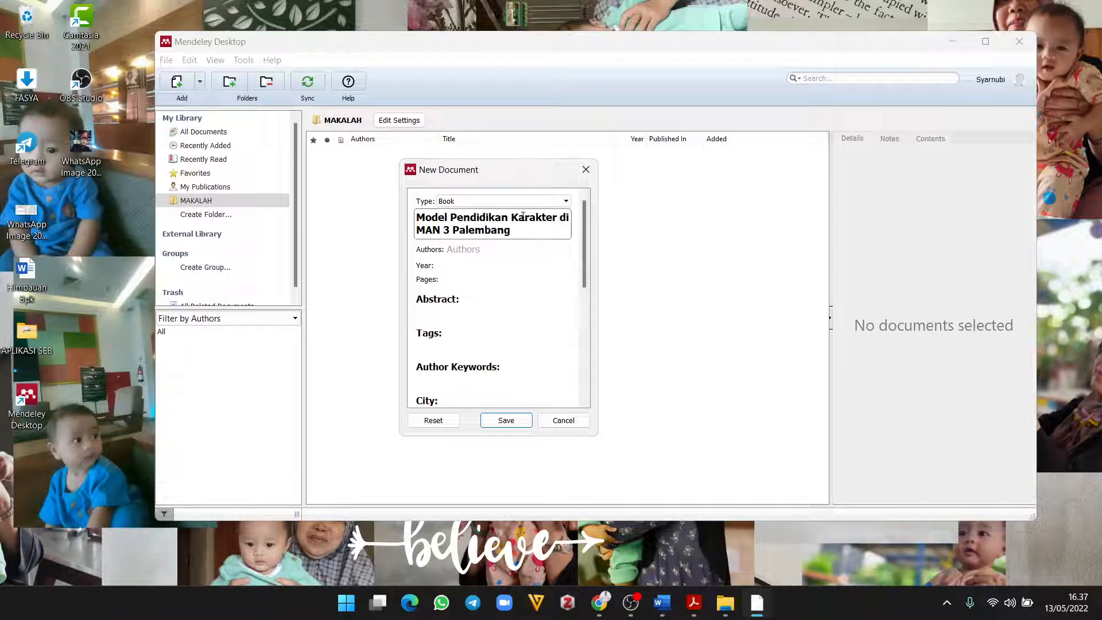
Step: Enter the author's name and the year 2022
click(493, 249)
text(S)
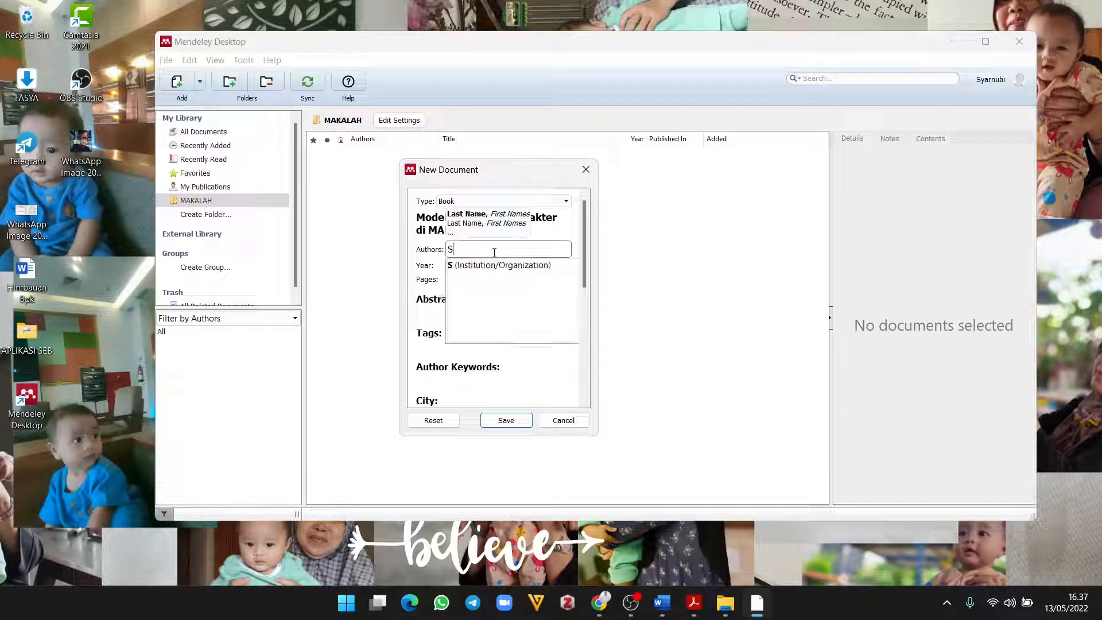
text(yarnubi)
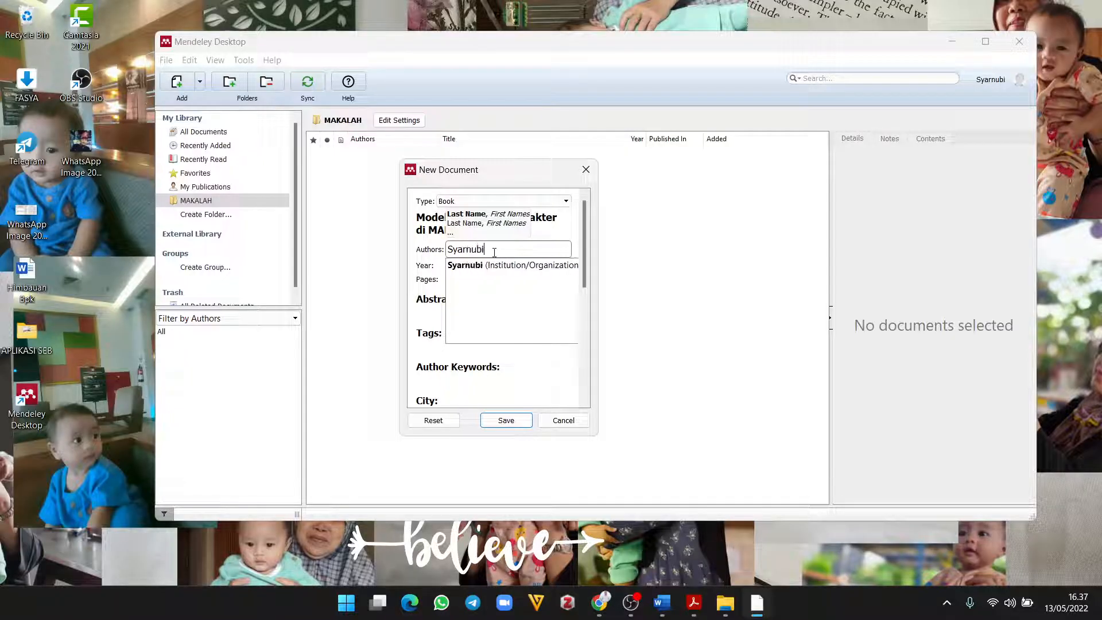
click(419, 281)
click(466, 267)
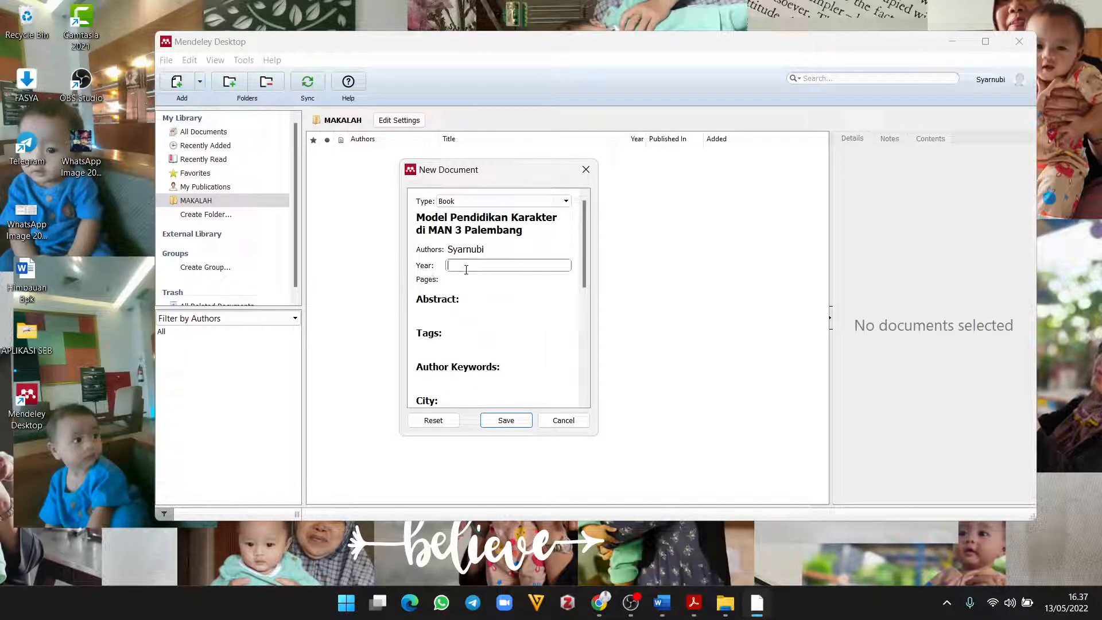
text(2022)
scroll(458, 342, down, 3)
Step: Fill in city Palembang and publisher Bumi Aksara
click(446, 344)
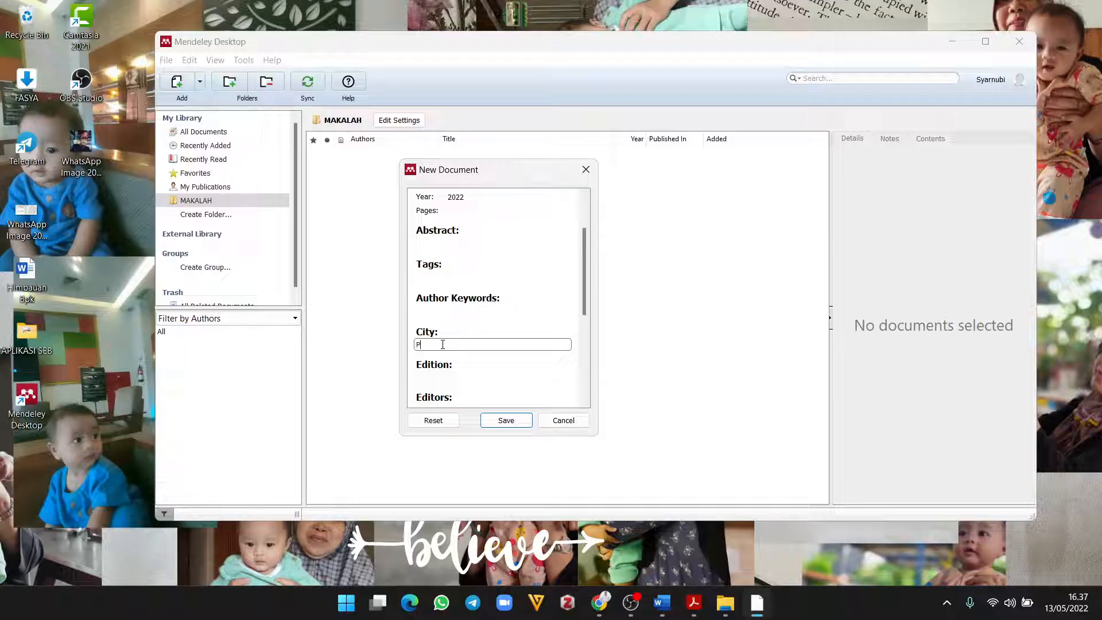
text(Palembang)
scroll(442, 345, down, 3)
click(446, 373)
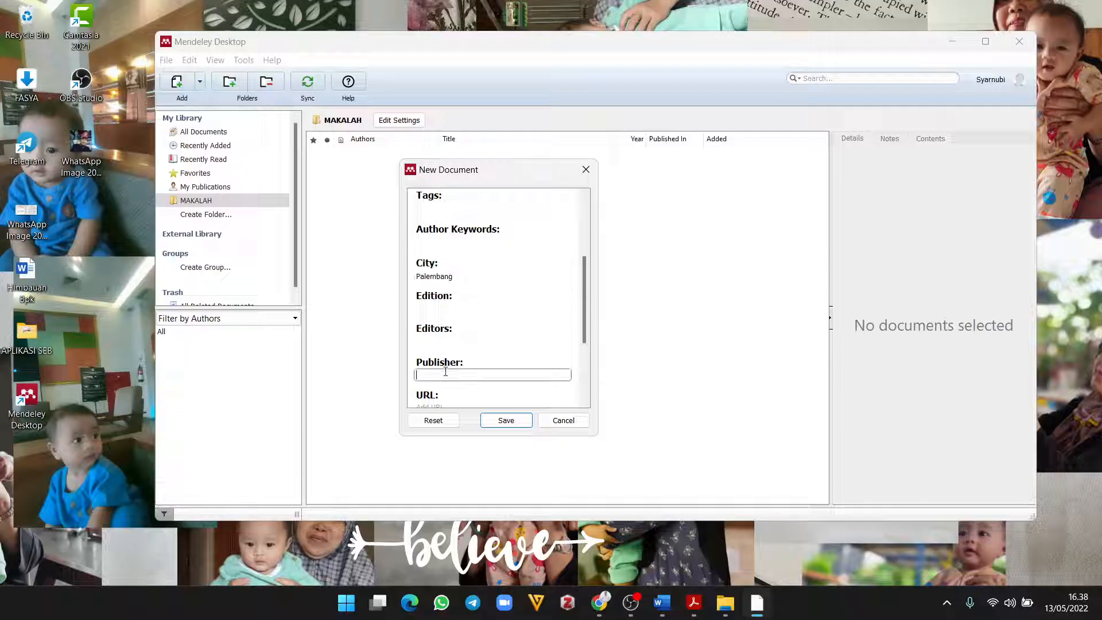
text(Bumi Aksara)
scroll(506, 380, down, 5)
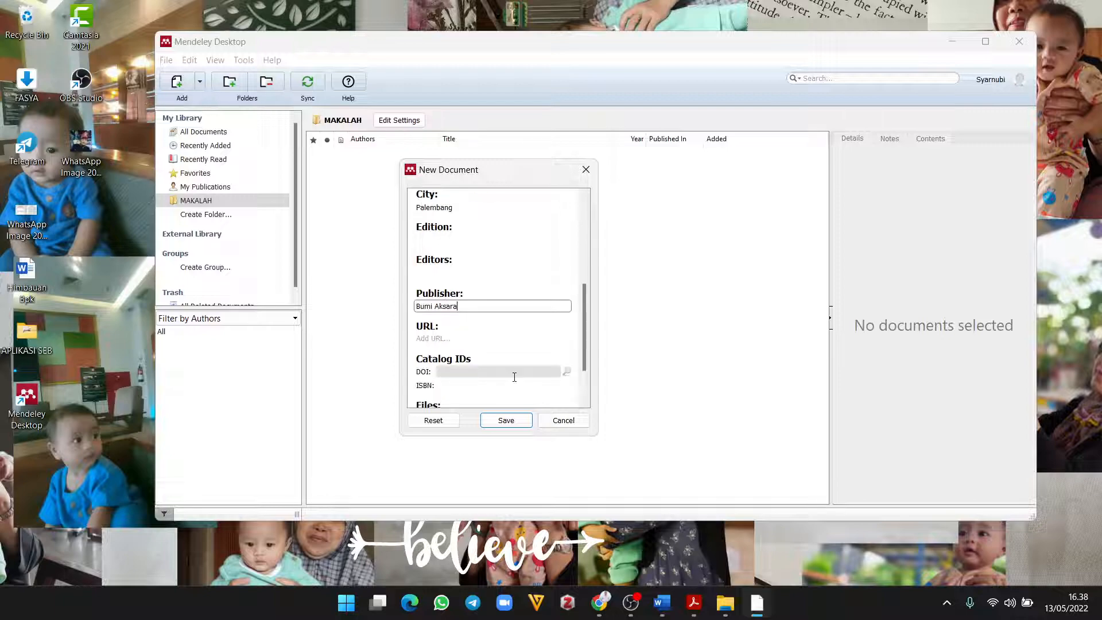
scroll(492, 379, up, 10)
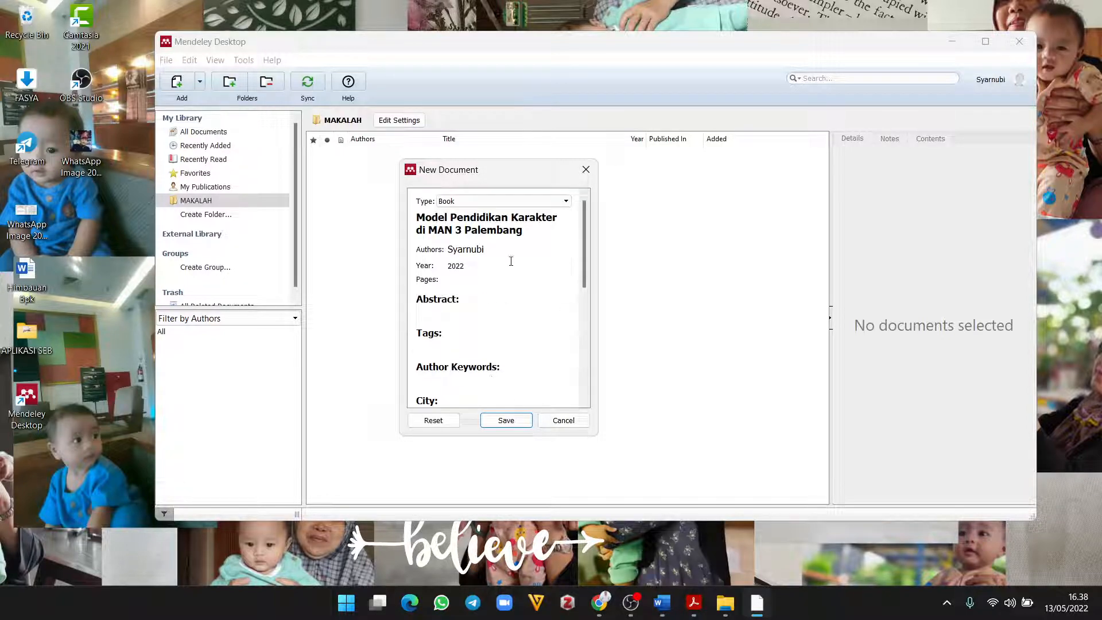
Step: Review the title, author and remaining fields, then save the Book entry
click(498, 231)
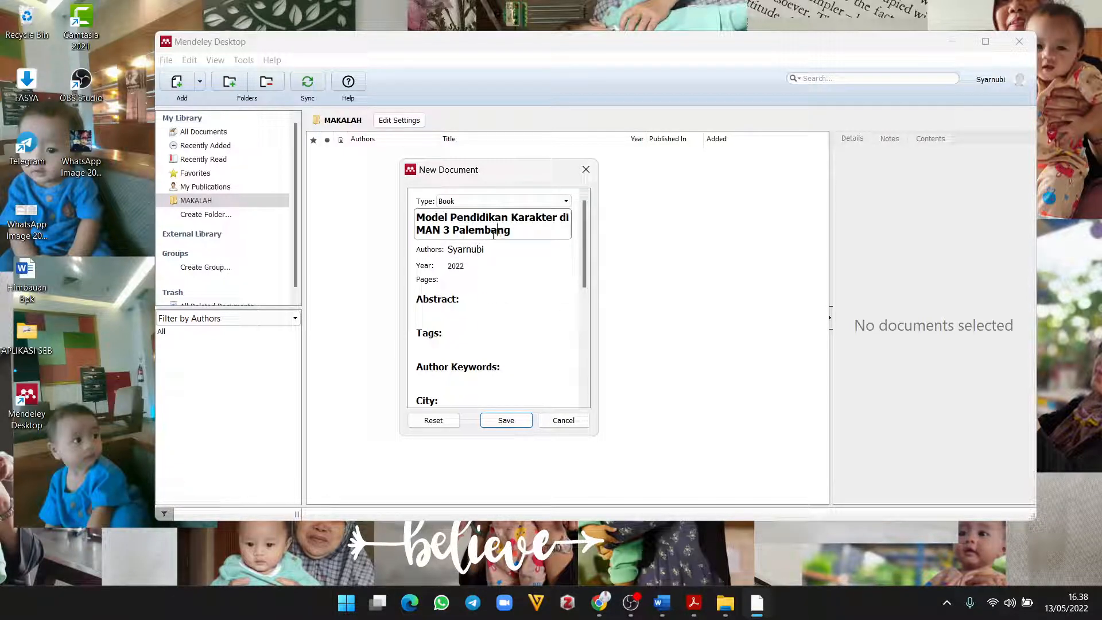
click(485, 251)
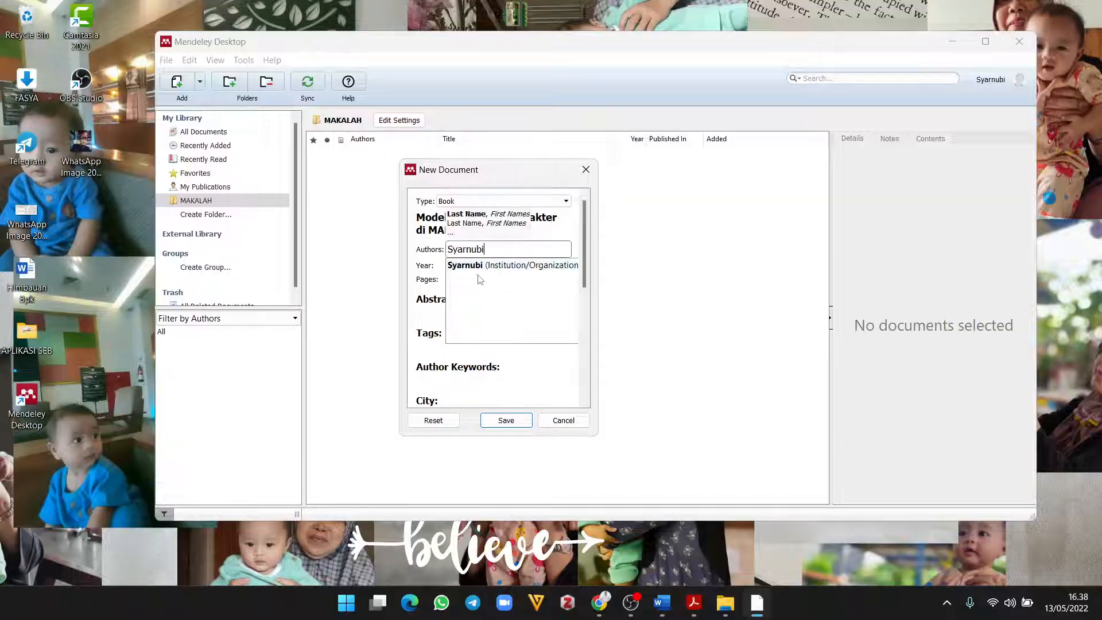
click(430, 265)
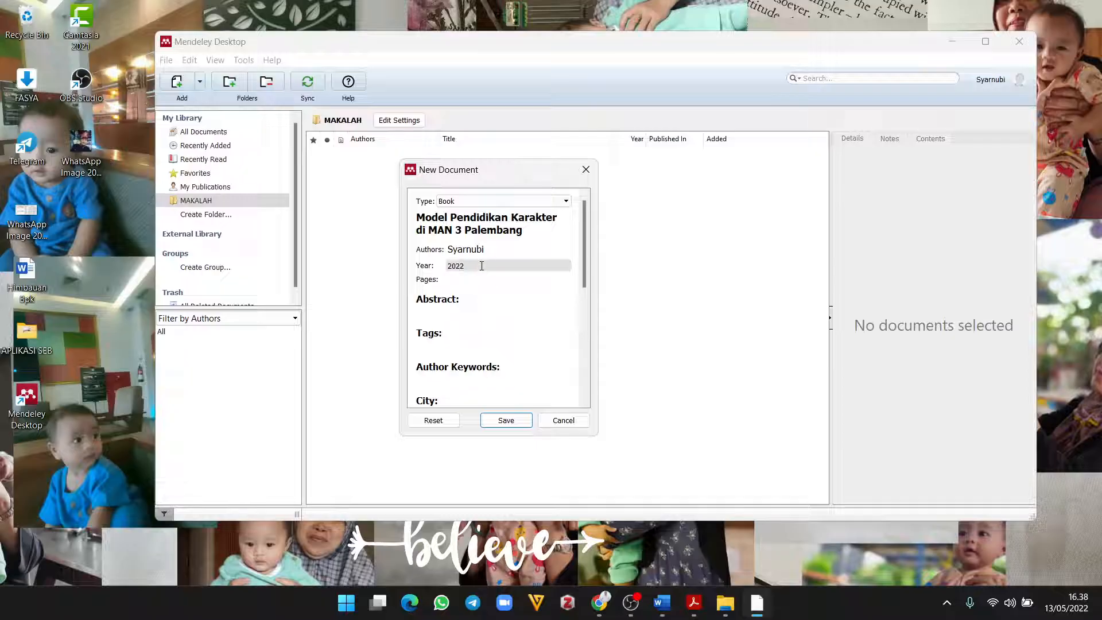
scroll(474, 268, down, 1)
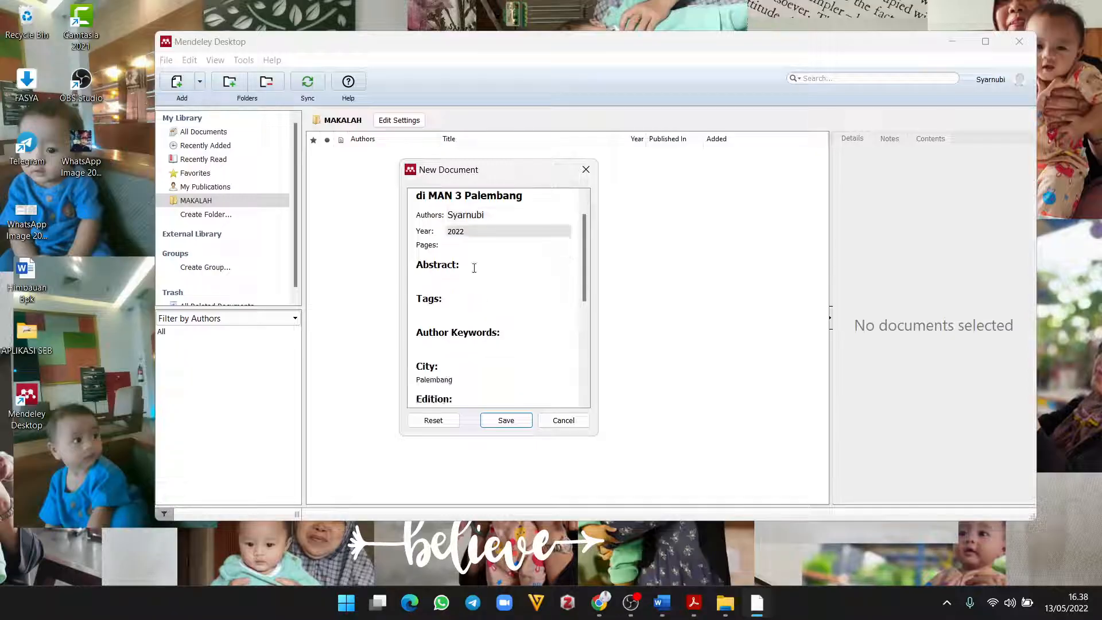
scroll(476, 359, down, 2)
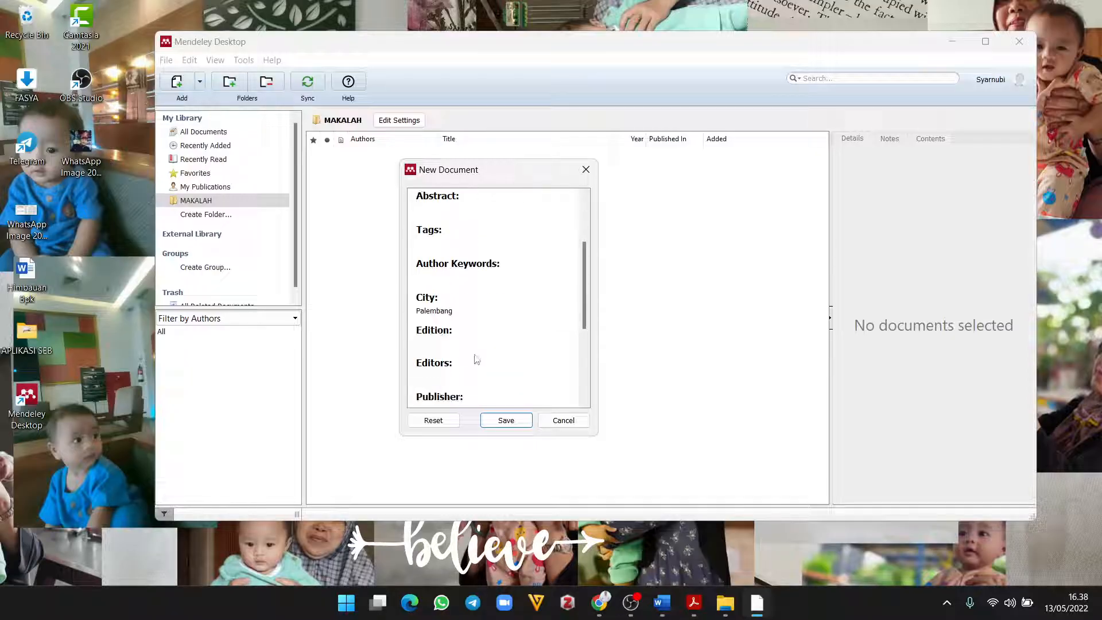
scroll(476, 359, down, 5)
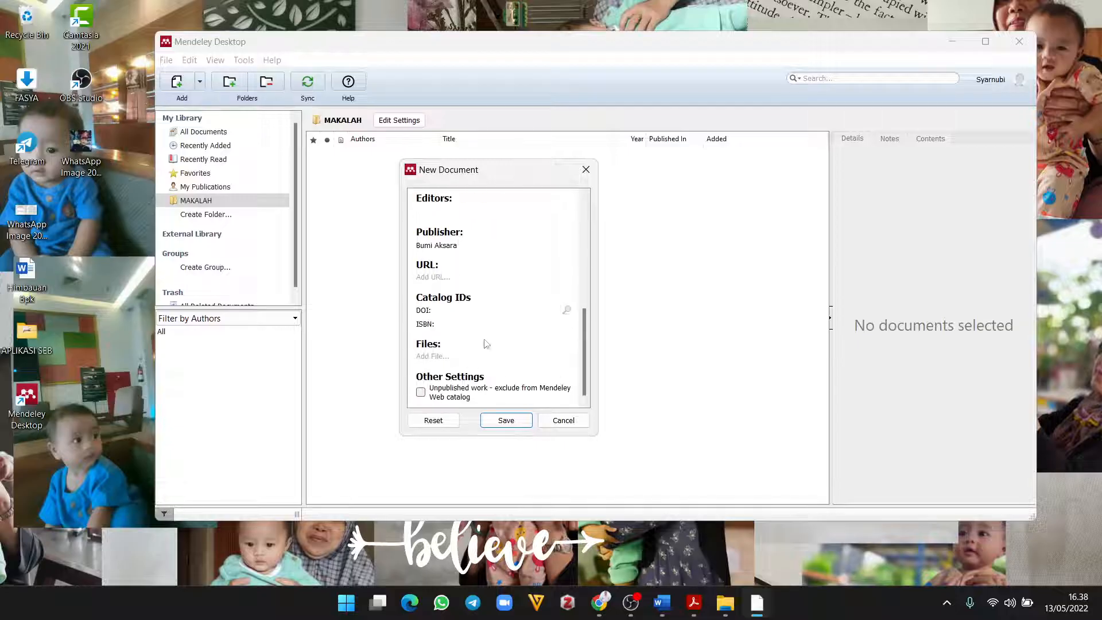
scroll(485, 343, up, 8)
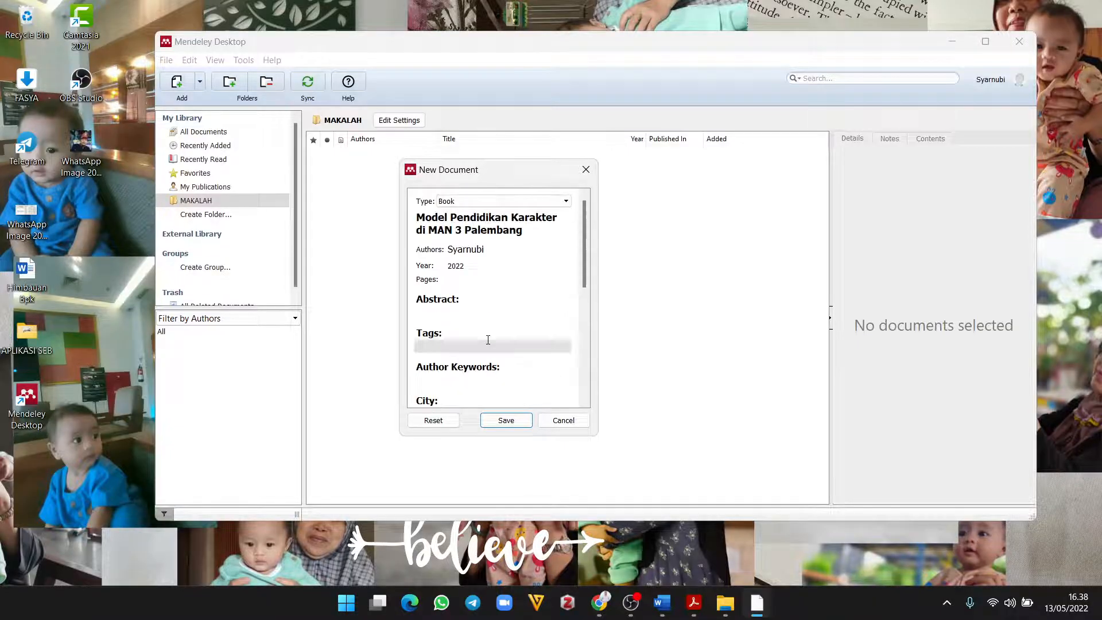
click(513, 424)
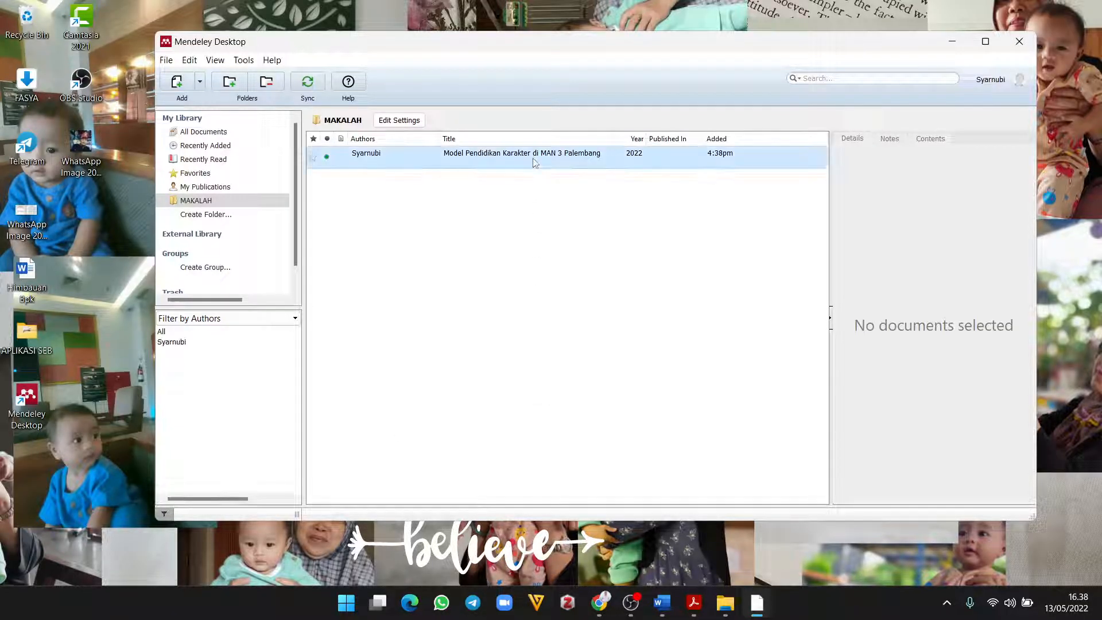
Step: Select the saved book and check its title and author in the Details pane
click(533, 158)
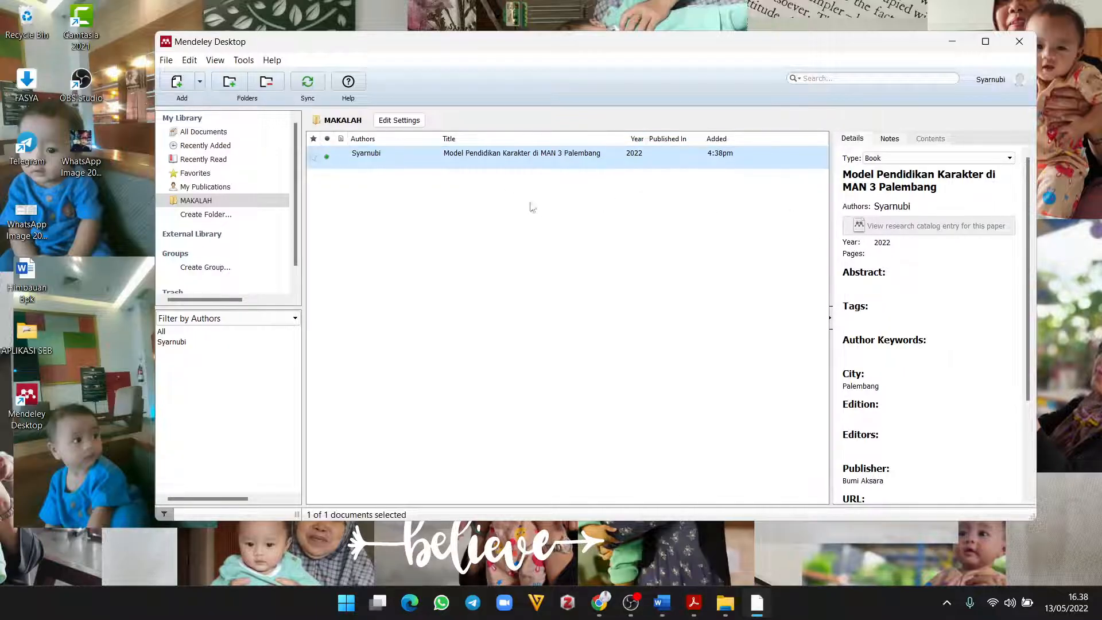
click(920, 184)
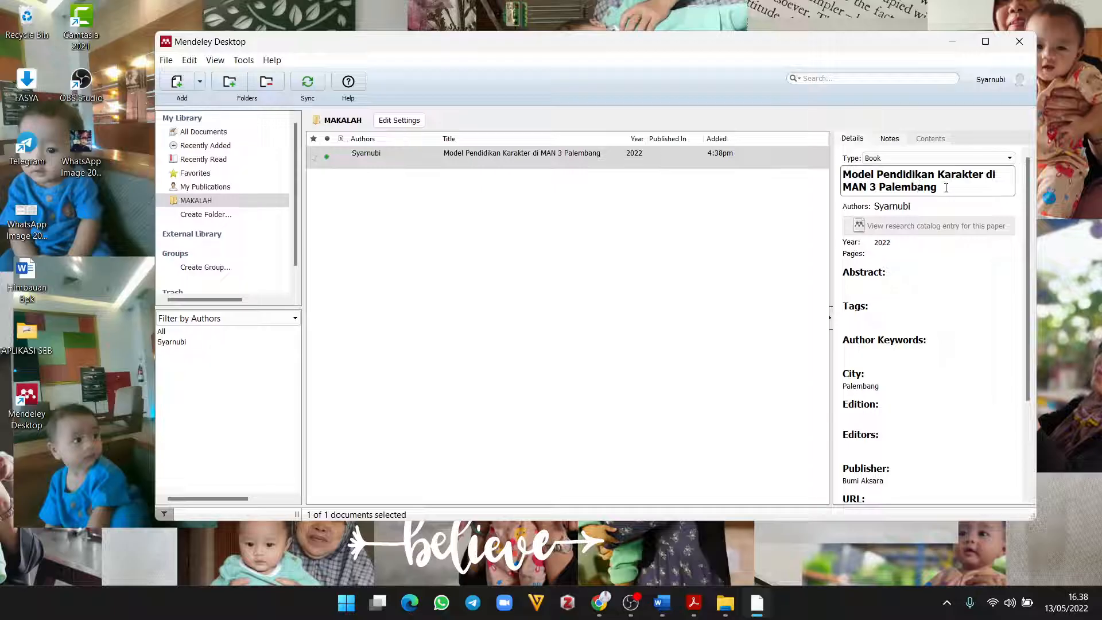
click(899, 207)
scroll(902, 352, down, 3)
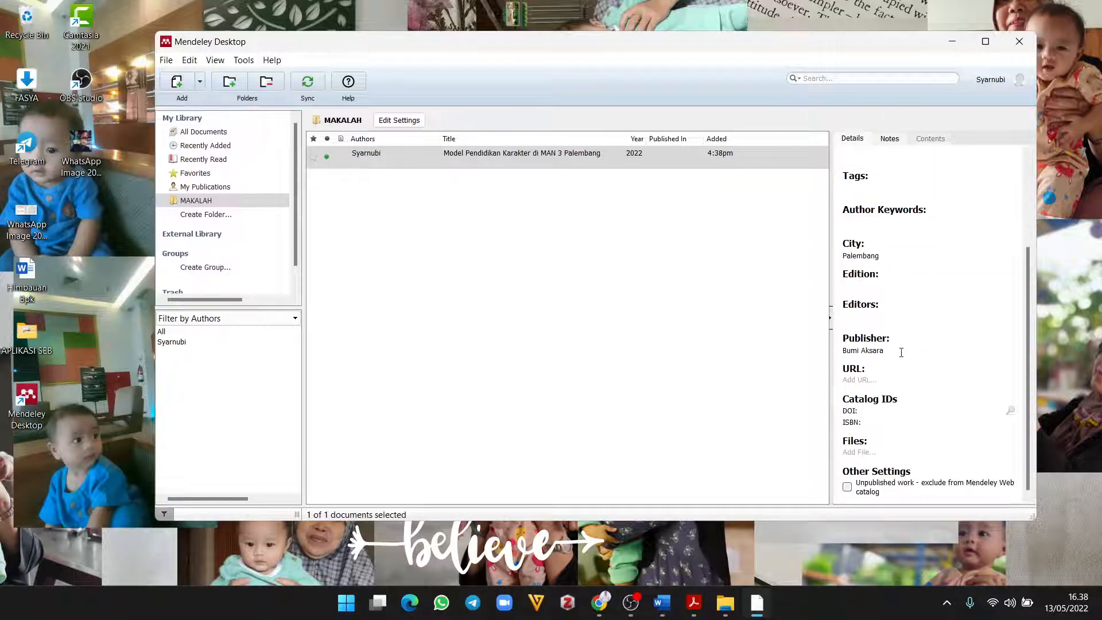
click(625, 270)
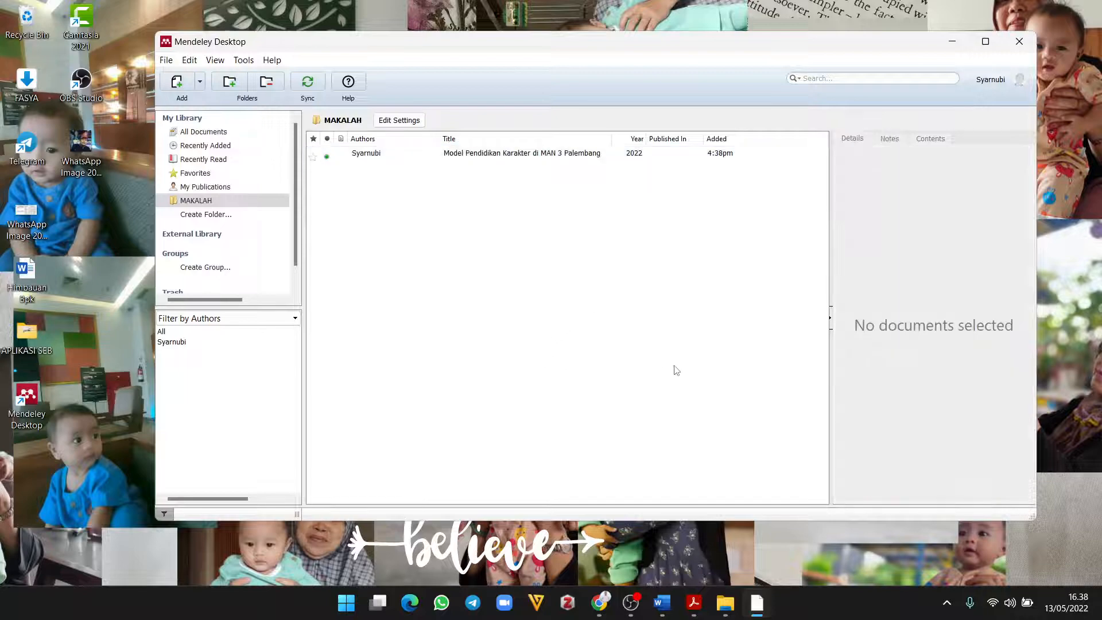
click(500, 156)
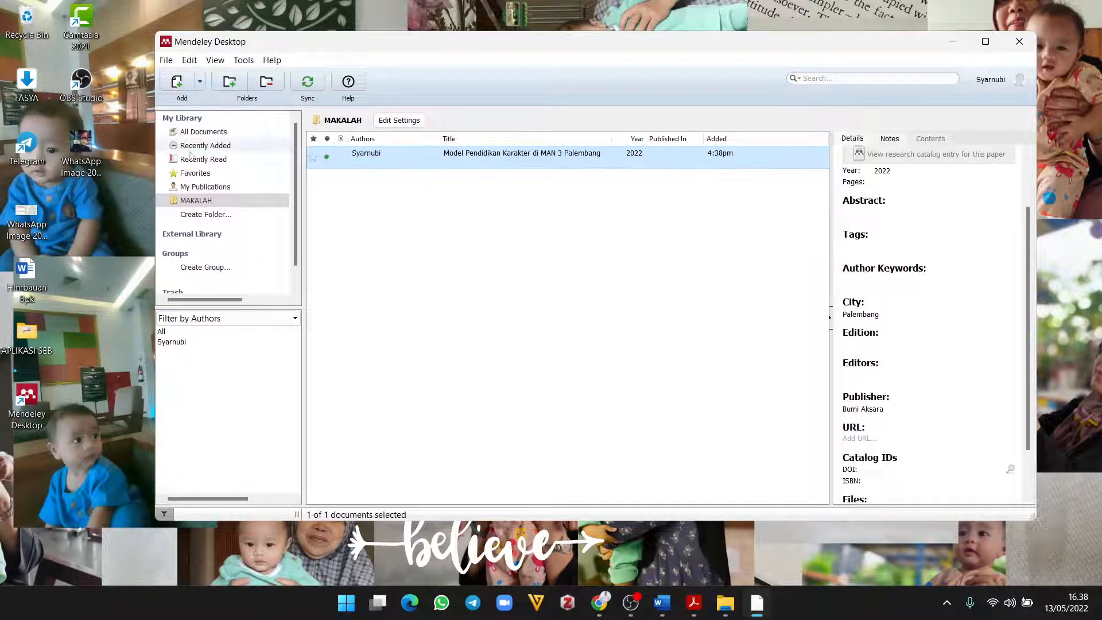
click(166, 61)
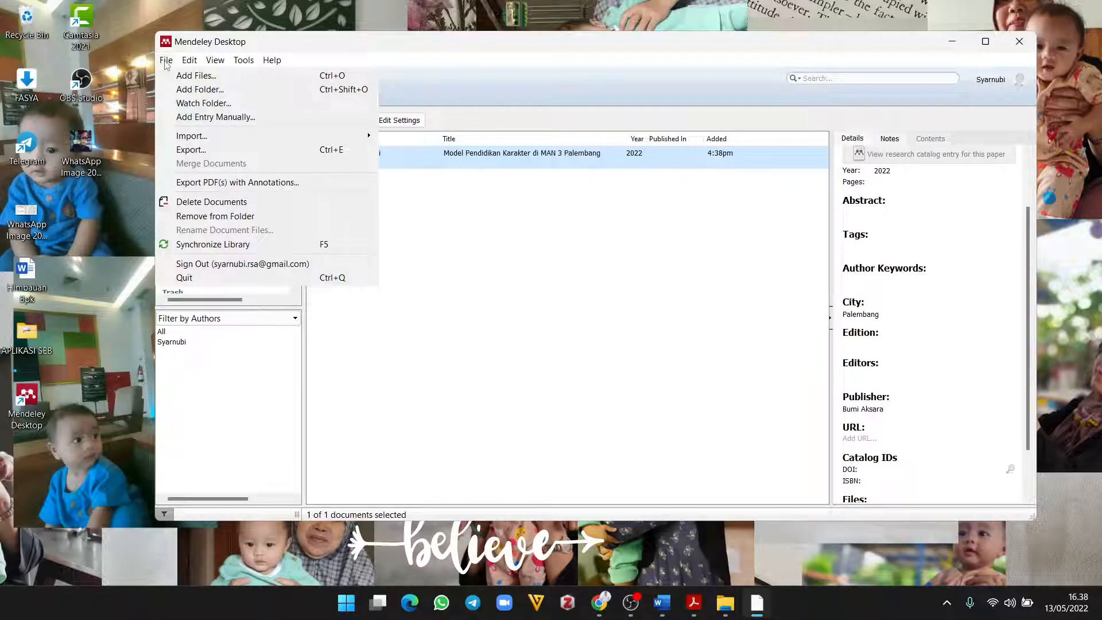
Step: Add another manual Journal Article entry titled 'Kiat Kiat Sukses dalam Pembelajaran PAI'
click(232, 118)
click(538, 181)
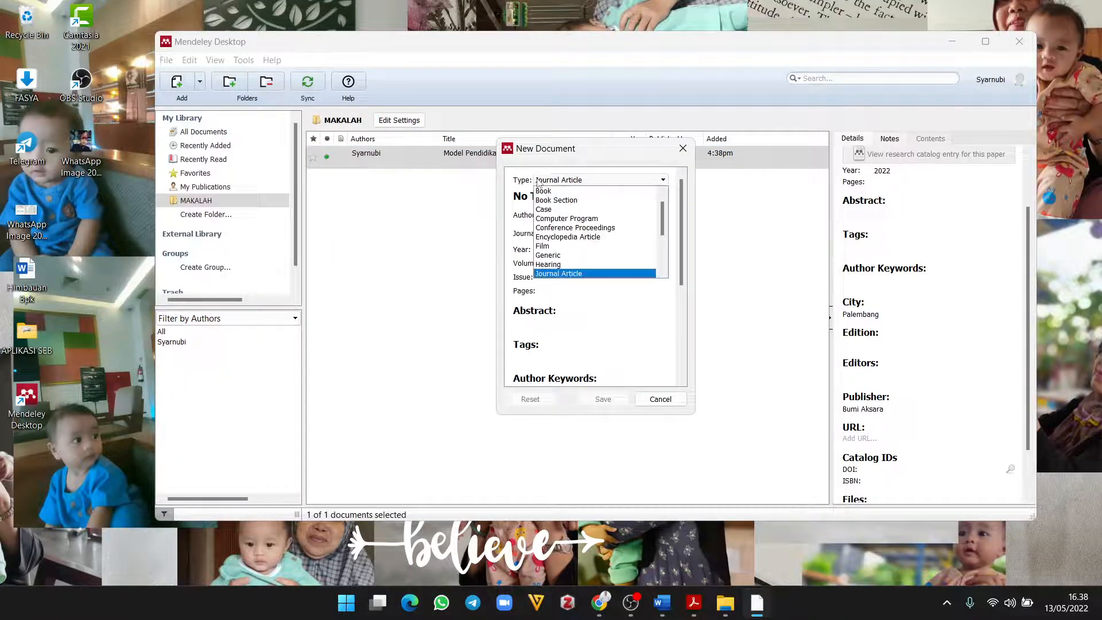
click(561, 274)
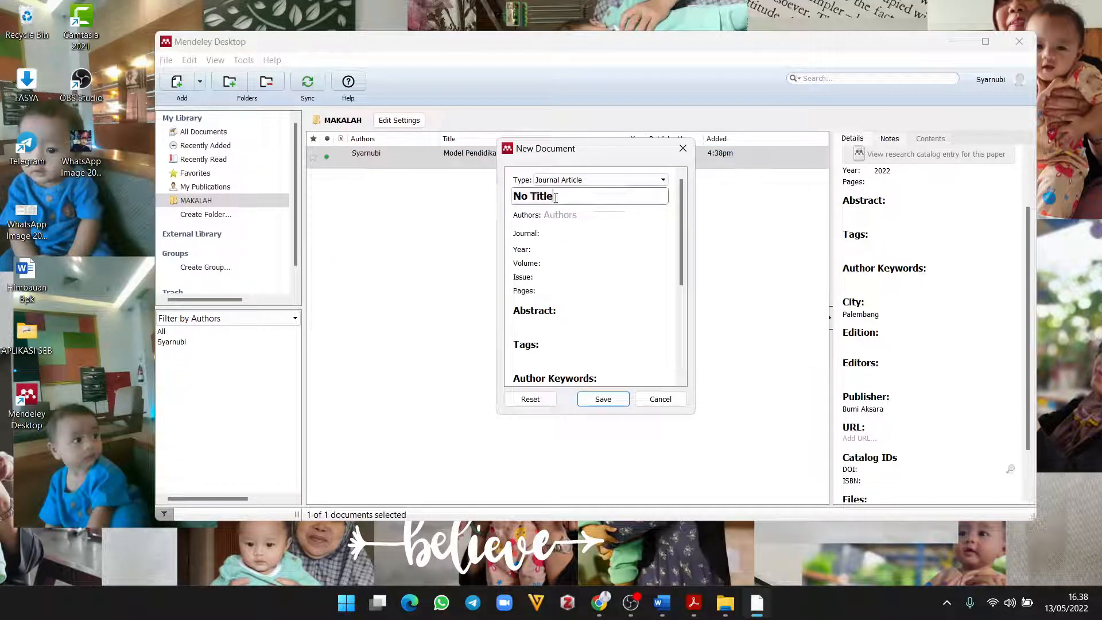
key(BackSpace)
key(BackSpace)
key(BackSpace)
key(BackSpace)
key(BackSpace)
key(BackSpace)
key(BackSpace)
key(BackSpace)
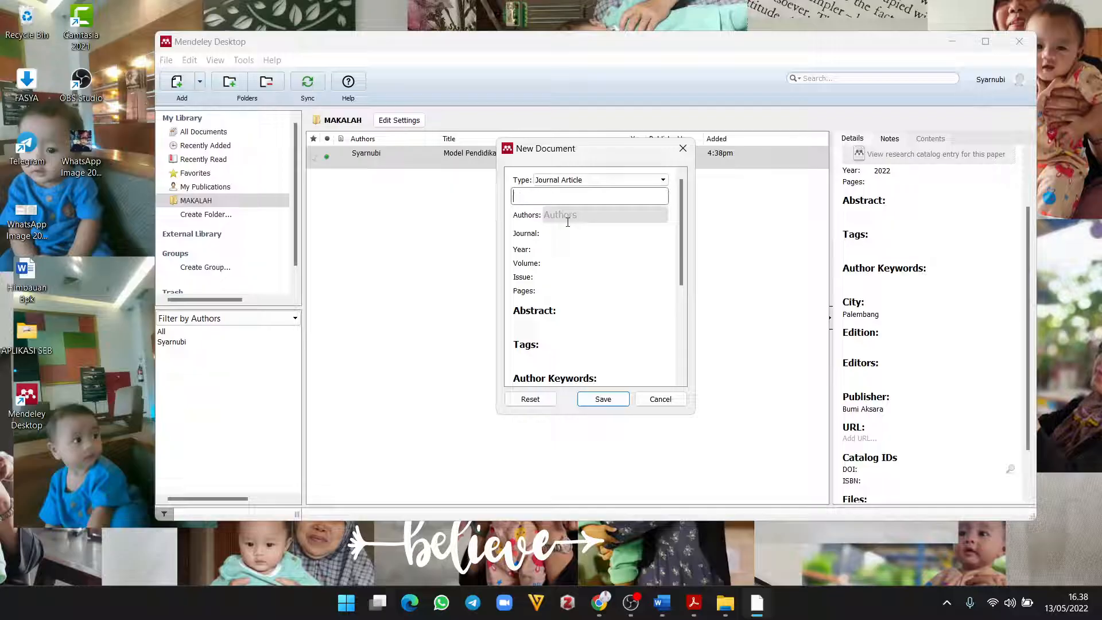
text(Kiat Ki)
key(BackSpace)
text(at Sukses dalam)
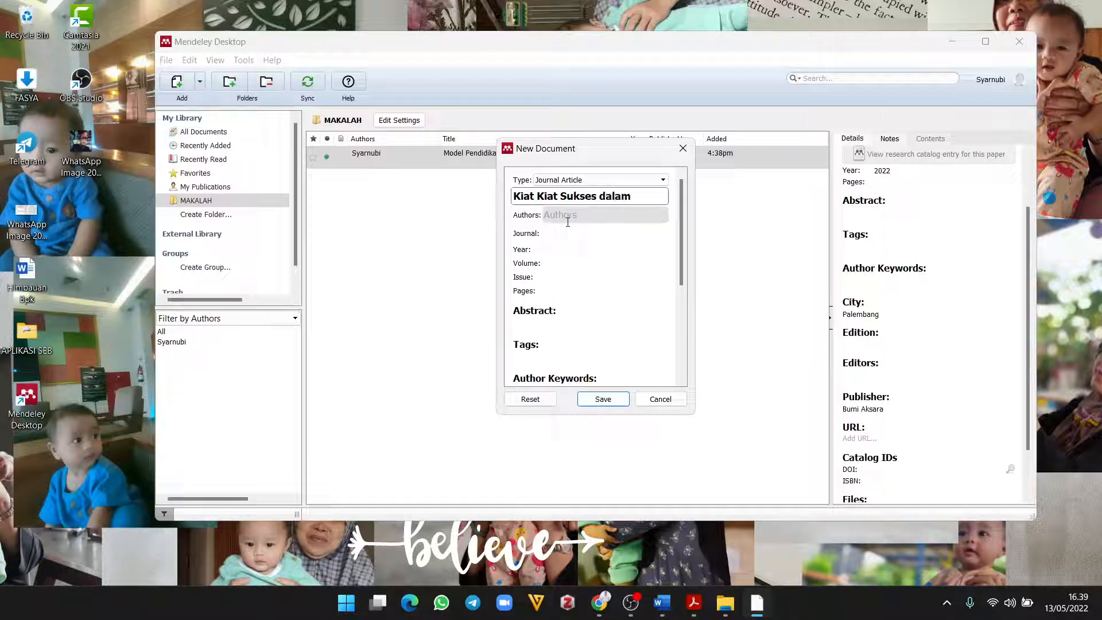
text( Pembelajaran )
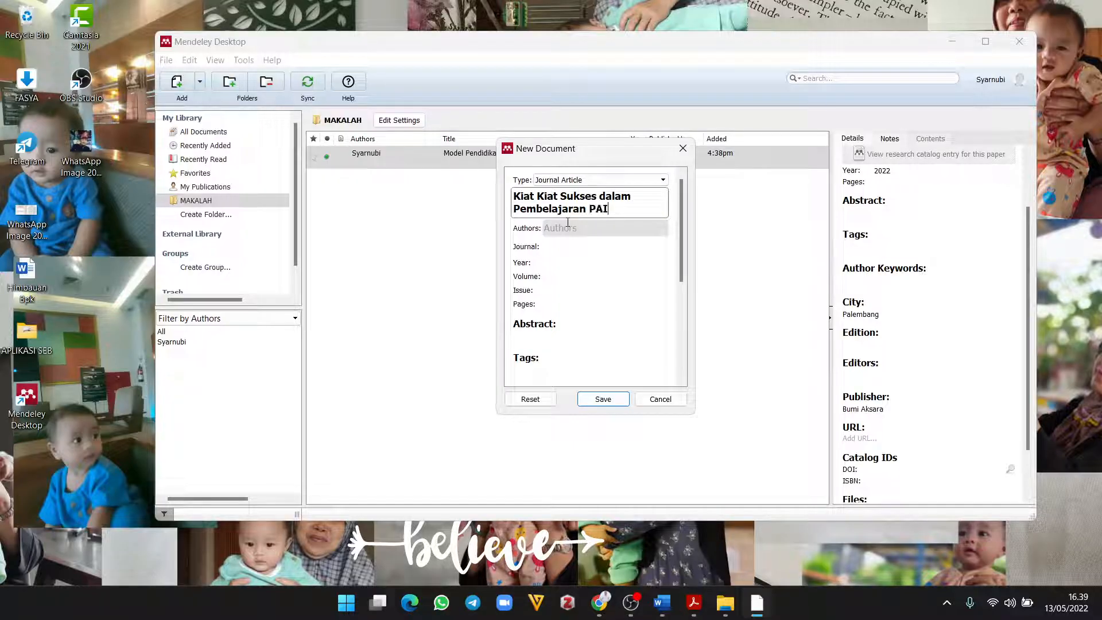
text(PAI)
Step: Enter two author names on separate lines in the Authors field
click(574, 229)
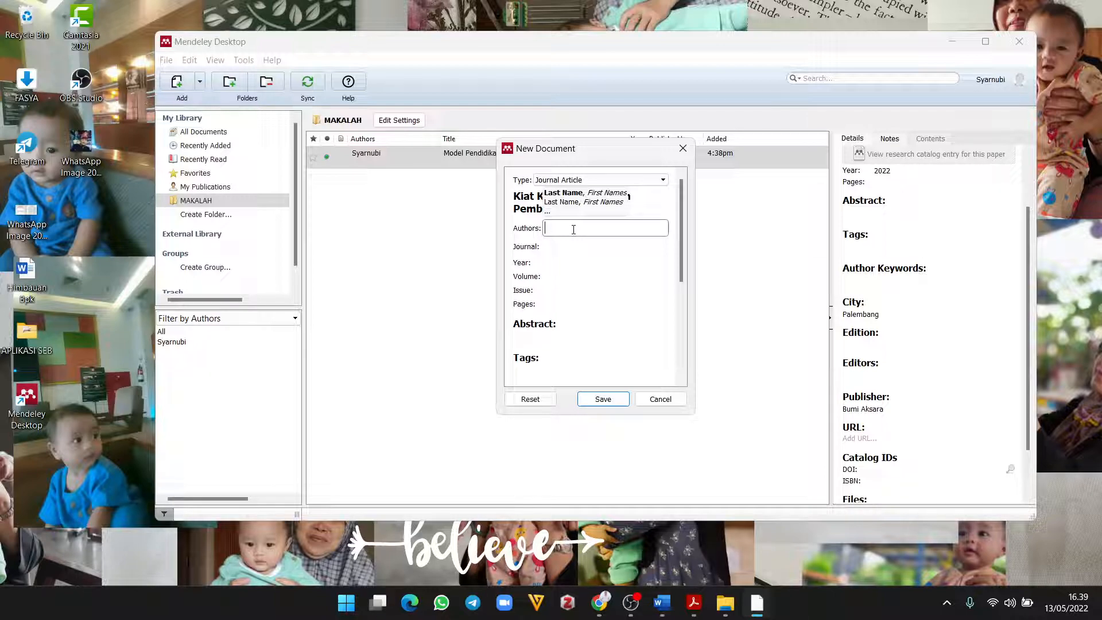
text(Syar)
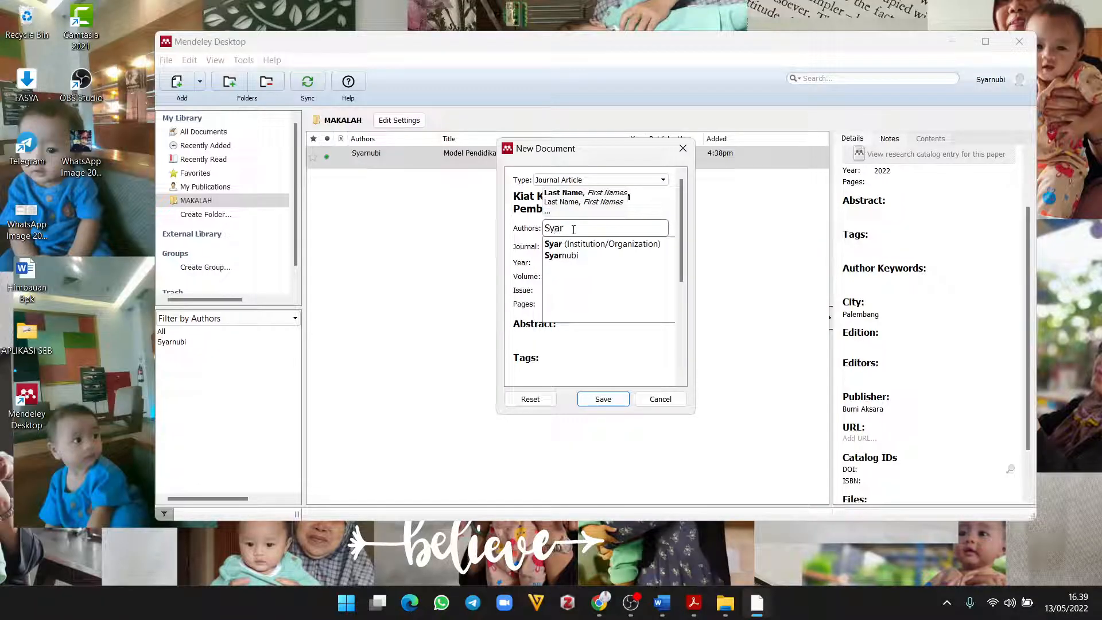
text(nubi)
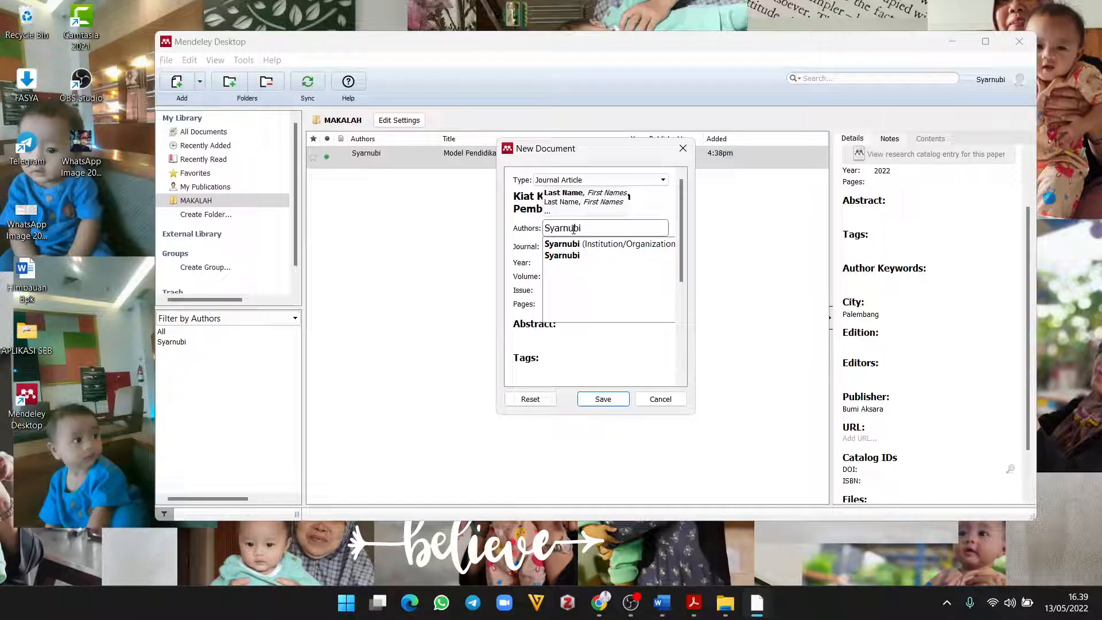
key(Return)
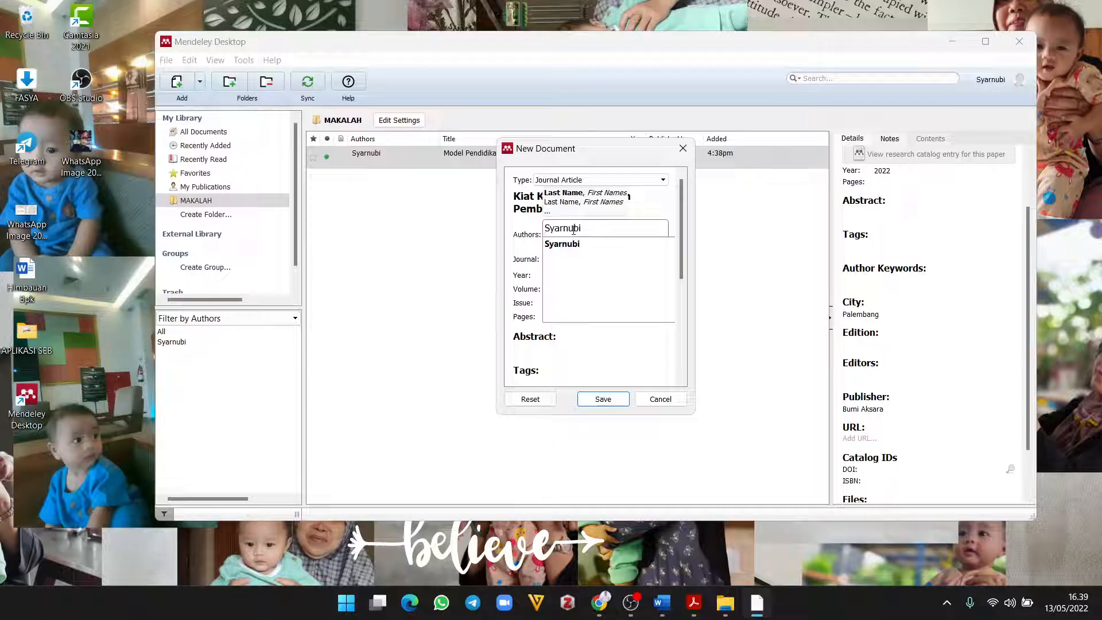
text(Budi )
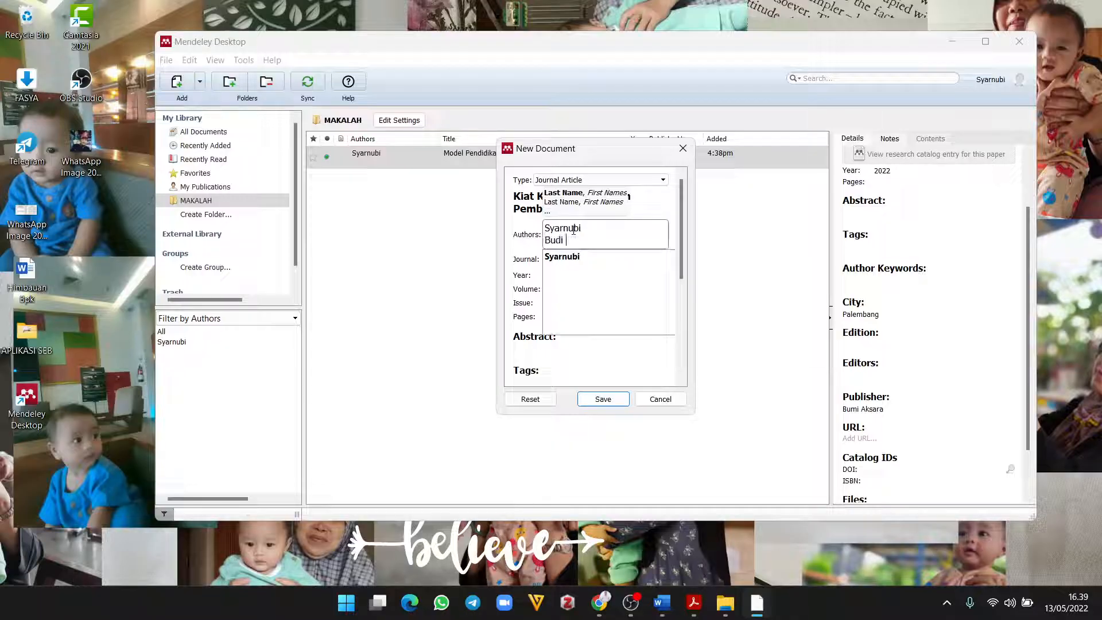
text(Susanto)
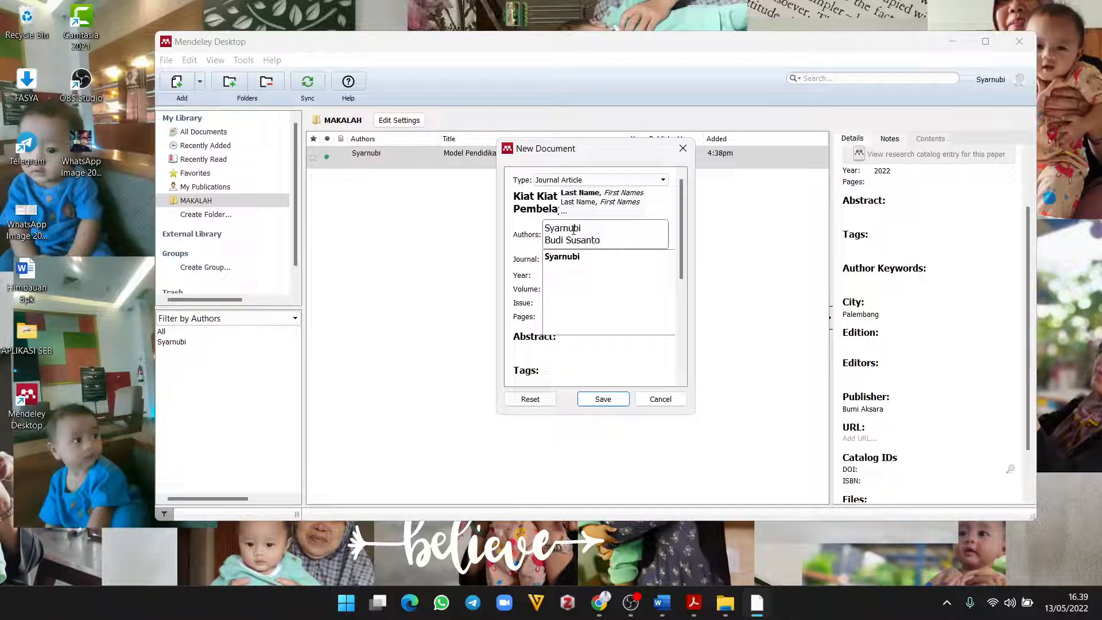
click(529, 262)
Step: Recheck the author entry, dismiss the suggestion list and commit the author
click(580, 229)
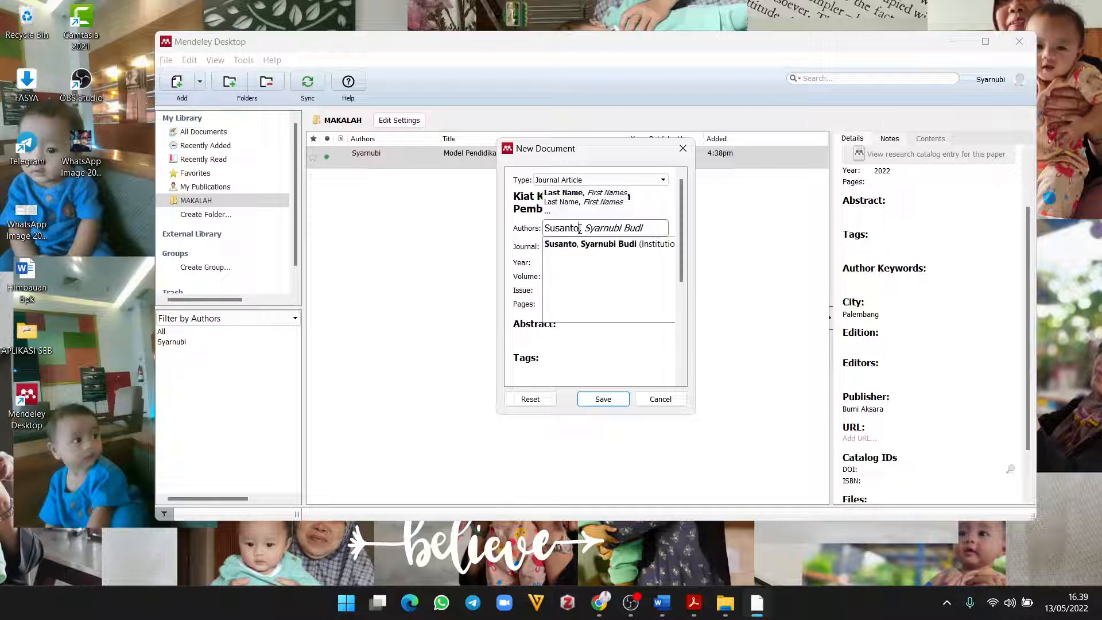
click(524, 240)
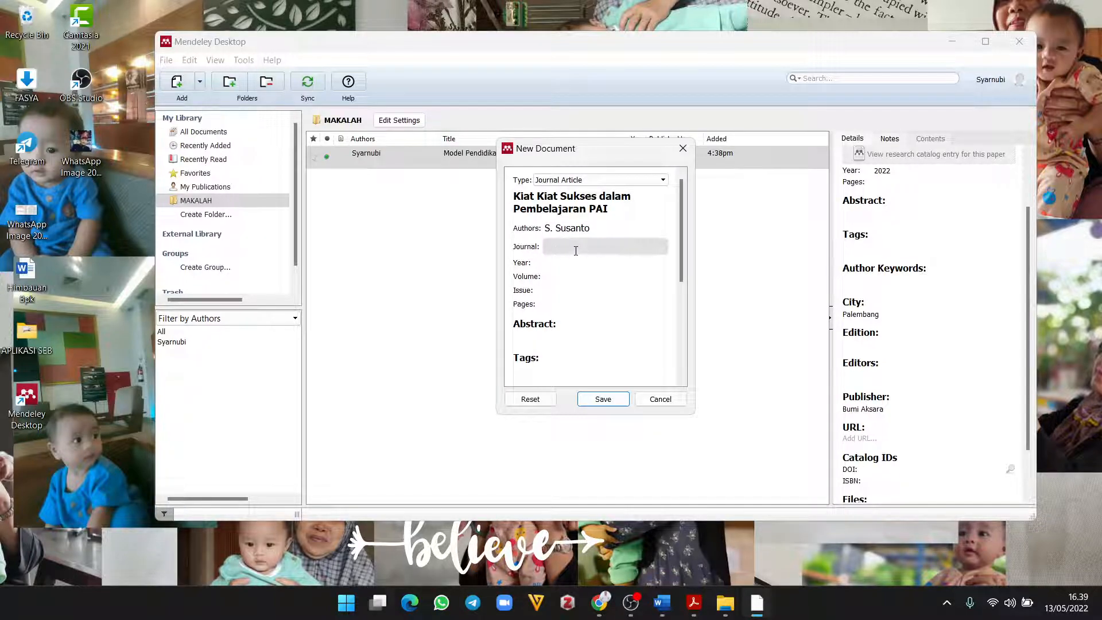
click(584, 232)
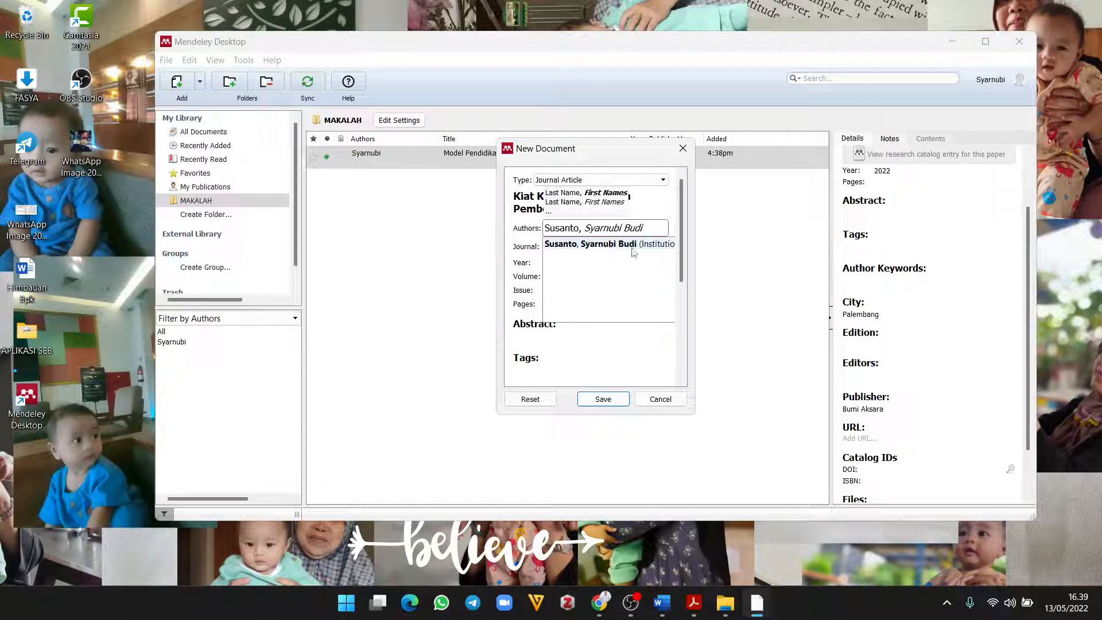
click(531, 232)
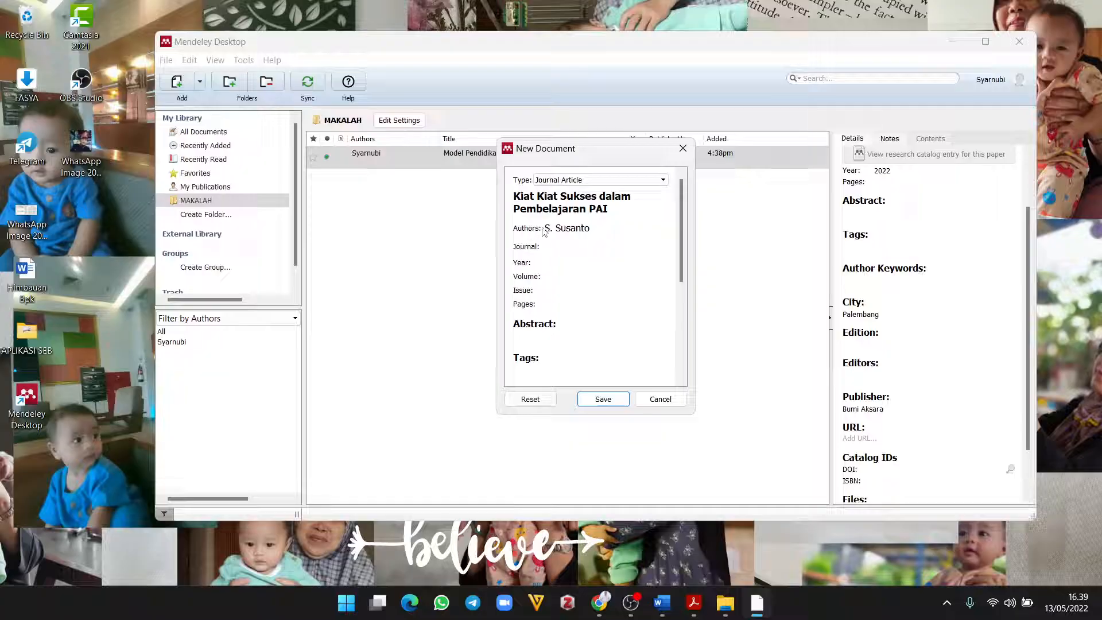
click(544, 230)
click(513, 243)
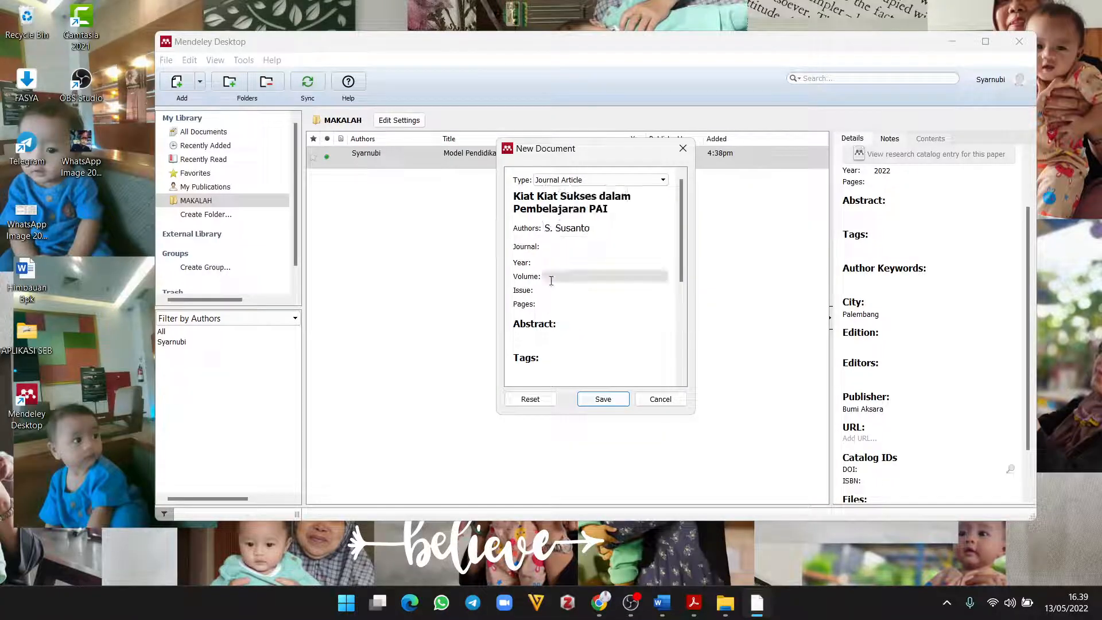
click(560, 251)
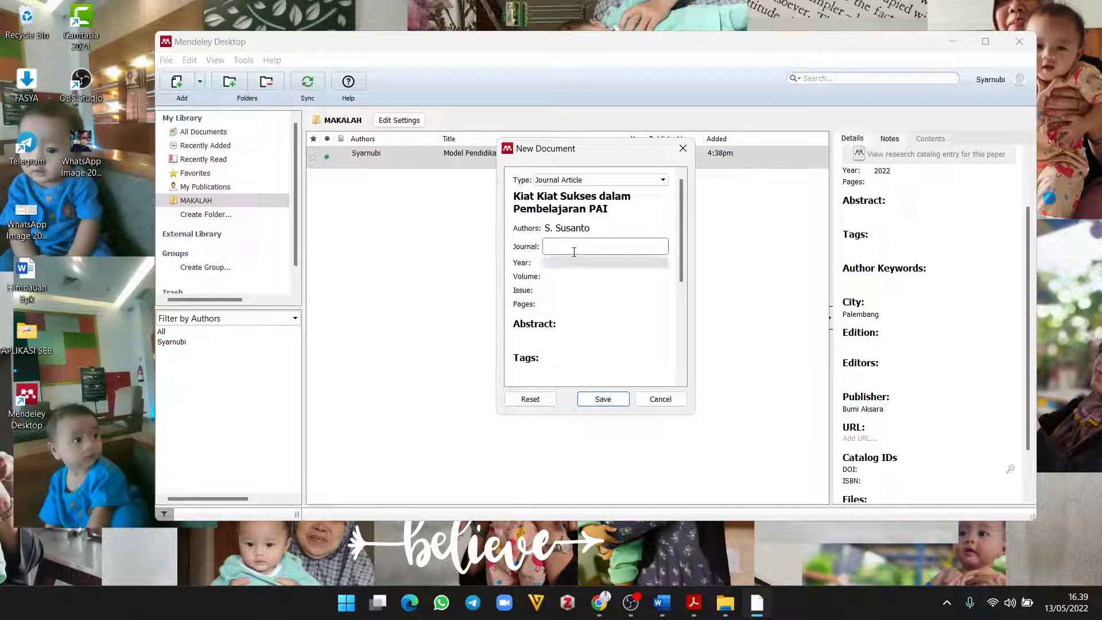
click(578, 230)
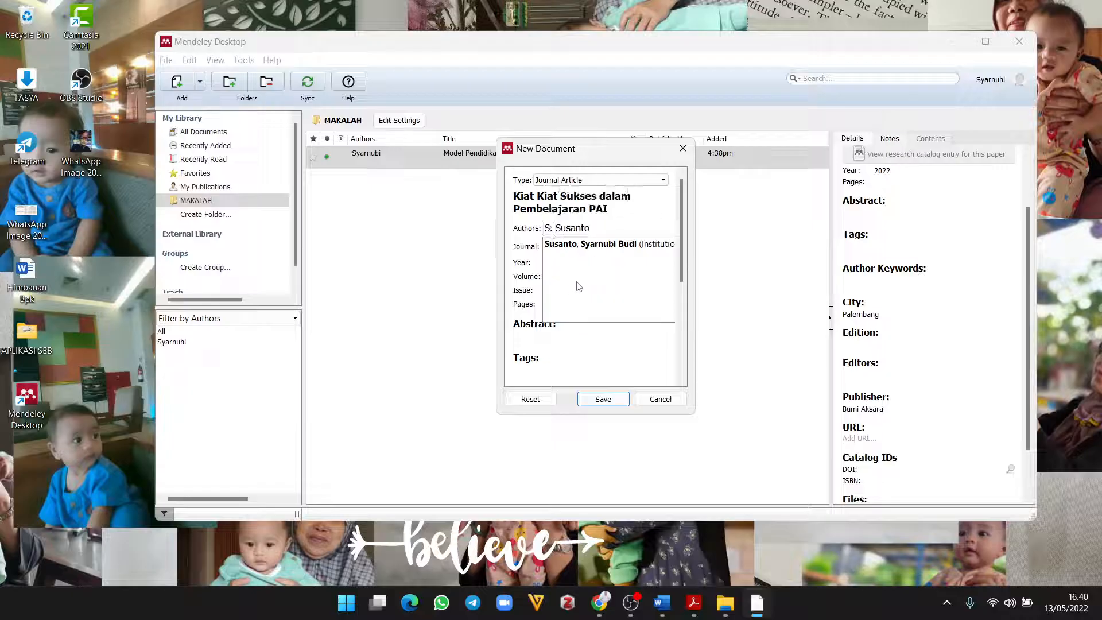
click(651, 245)
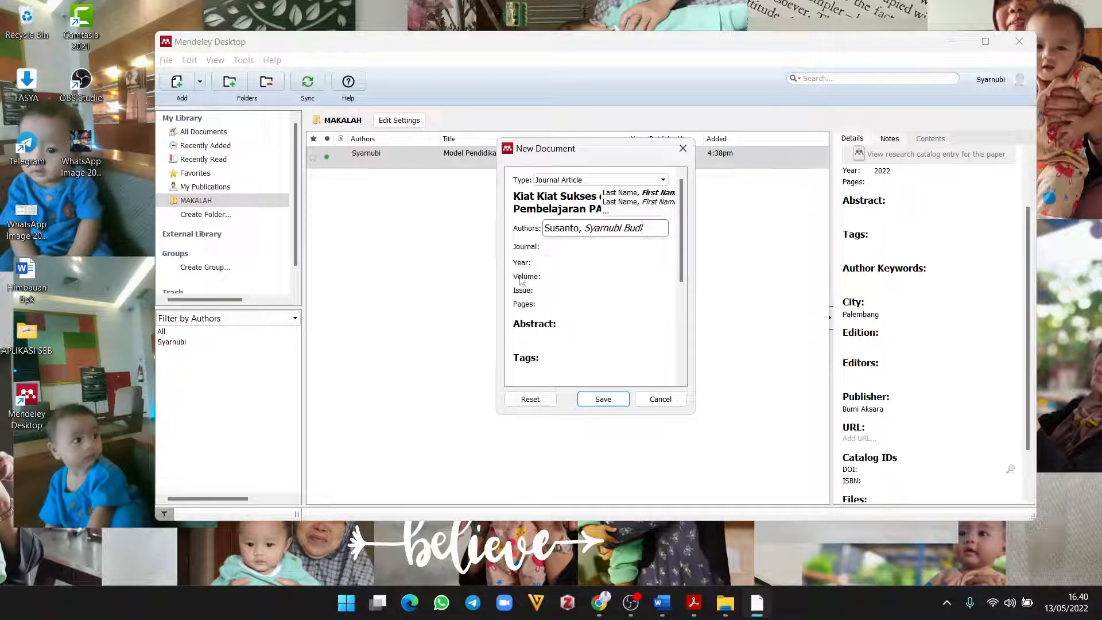
click(522, 258)
click(563, 245)
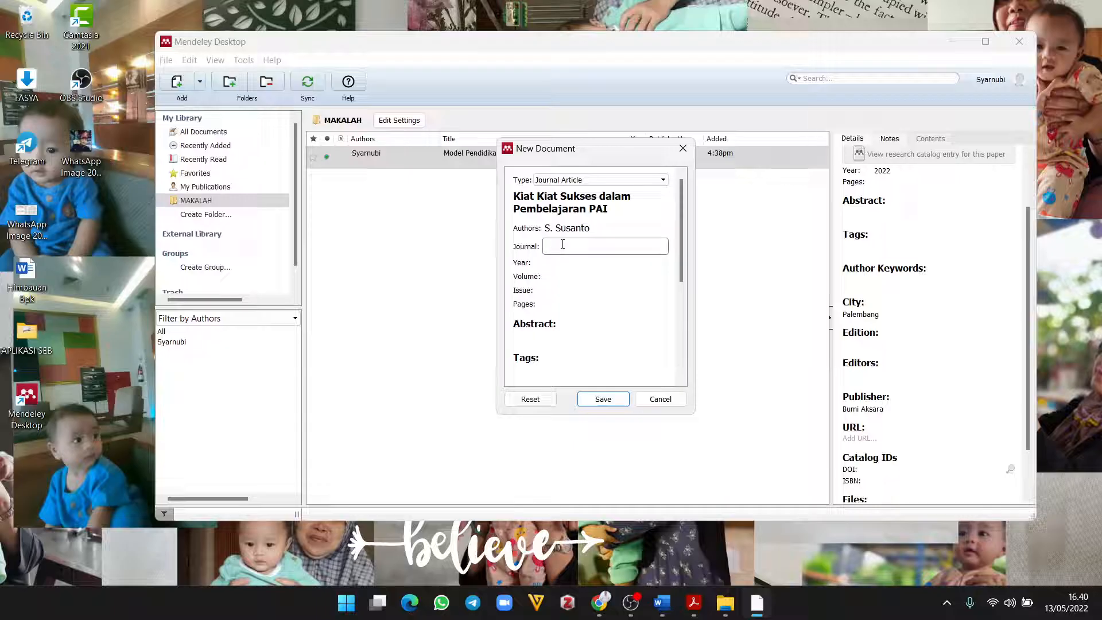
Step: Enter journal 'Tadib: Jurnal Pendiddikan Agama Islam', year 20222 and volume 7 for the new article
text(Tadrib: Jurnal Pendiddikan Agama)
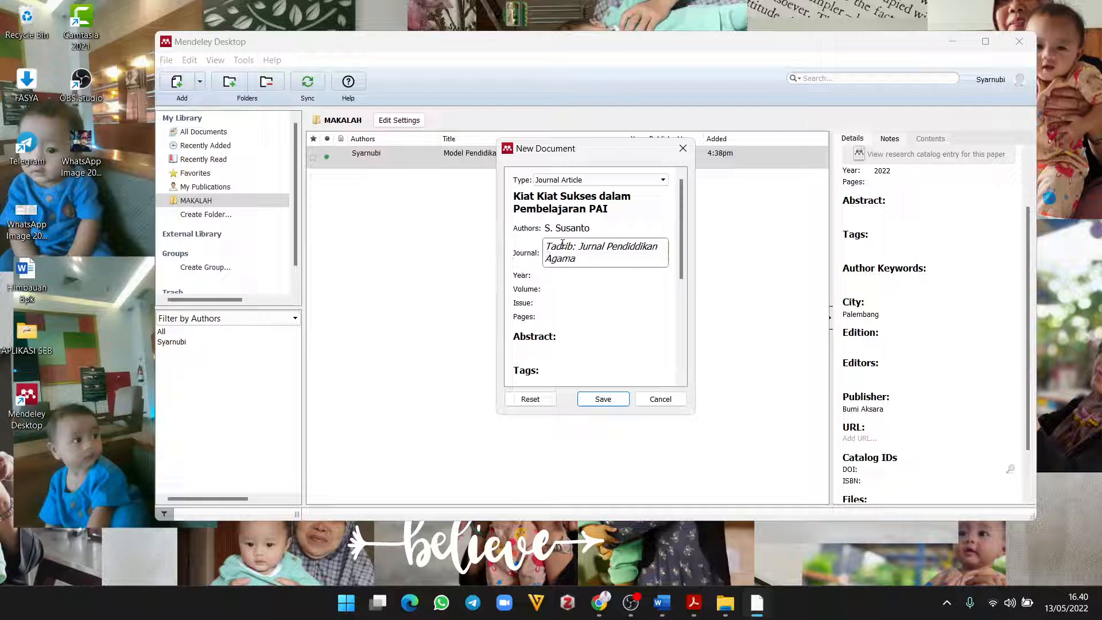
text( Islam)
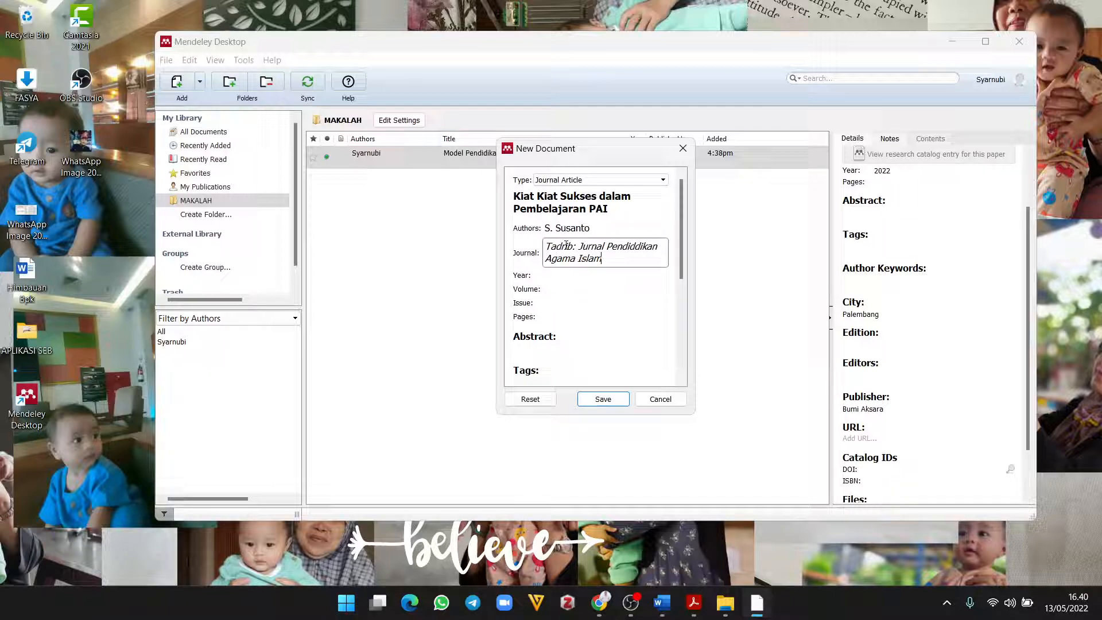
click(568, 277)
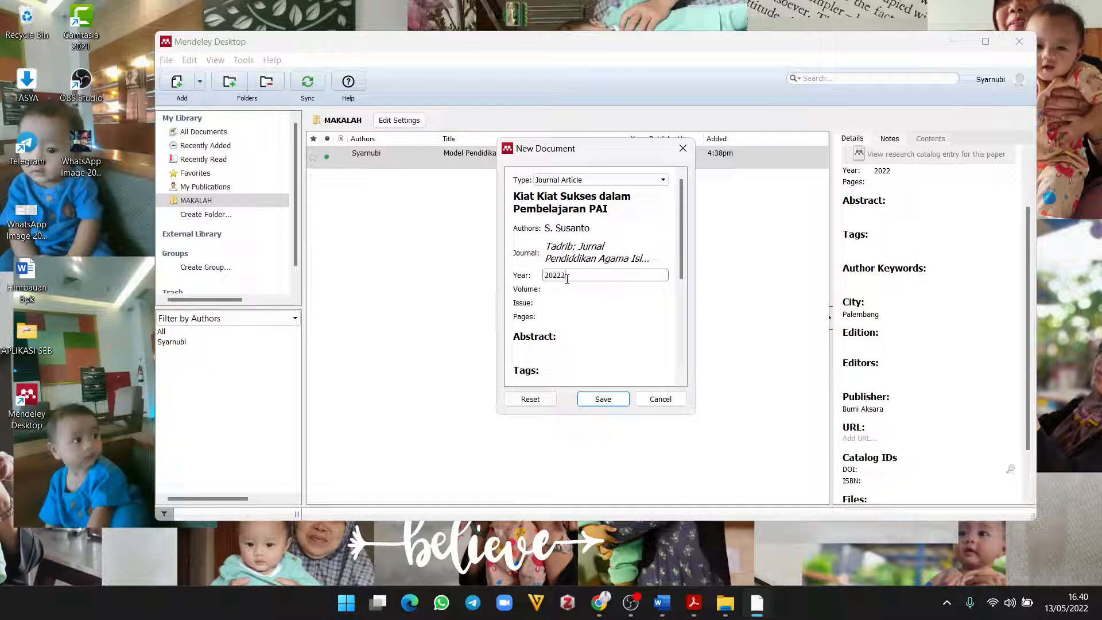
text(20222)
click(567, 290)
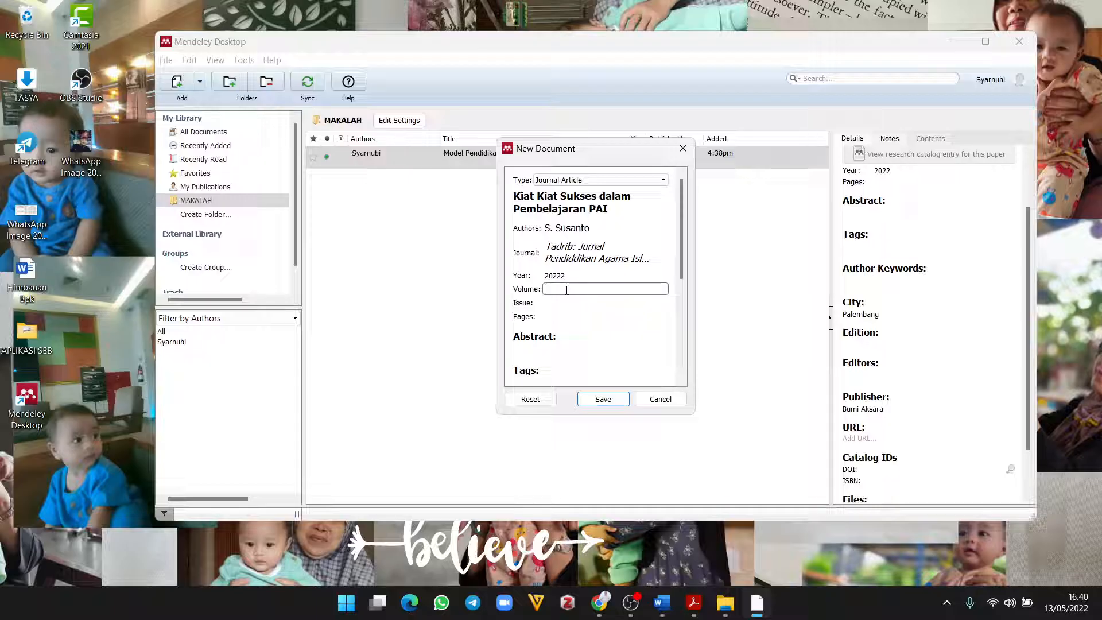
text(7)
click(552, 304)
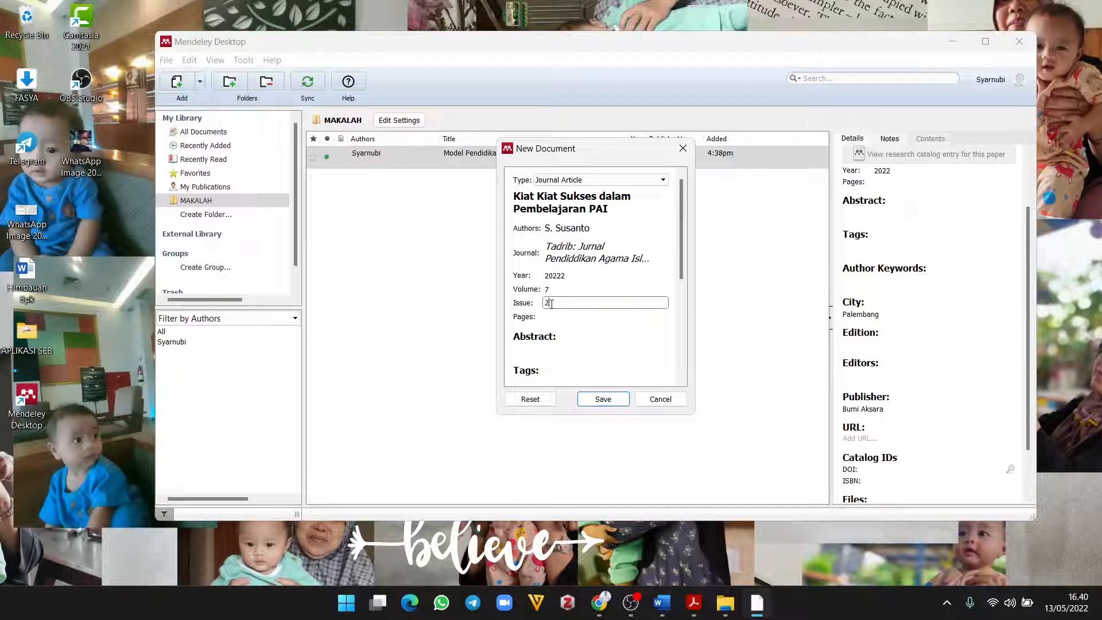
Step: Review the new journal article's title, authors and journal name
scroll(552, 304, down, 4)
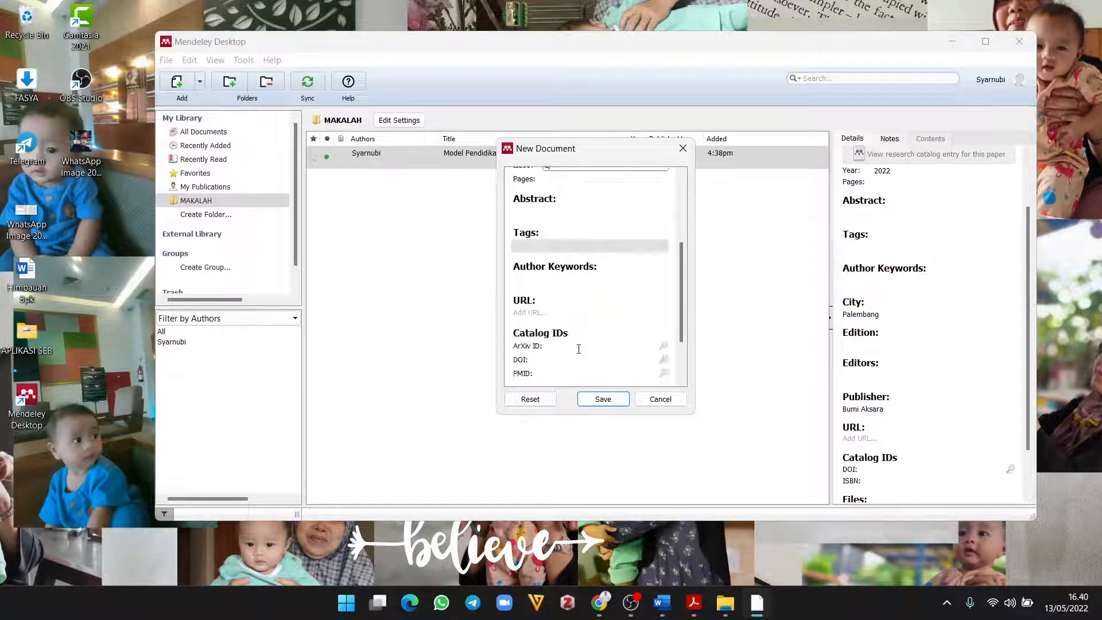
scroll(578, 350, down, 1)
scroll(578, 349, up, 1)
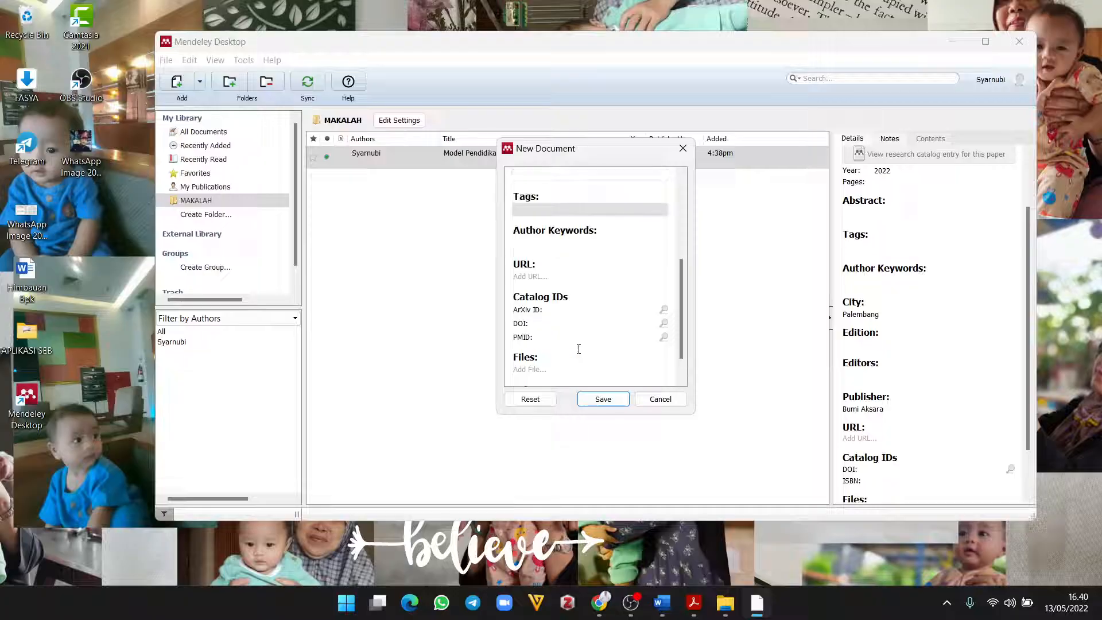
scroll(579, 350, down, 1)
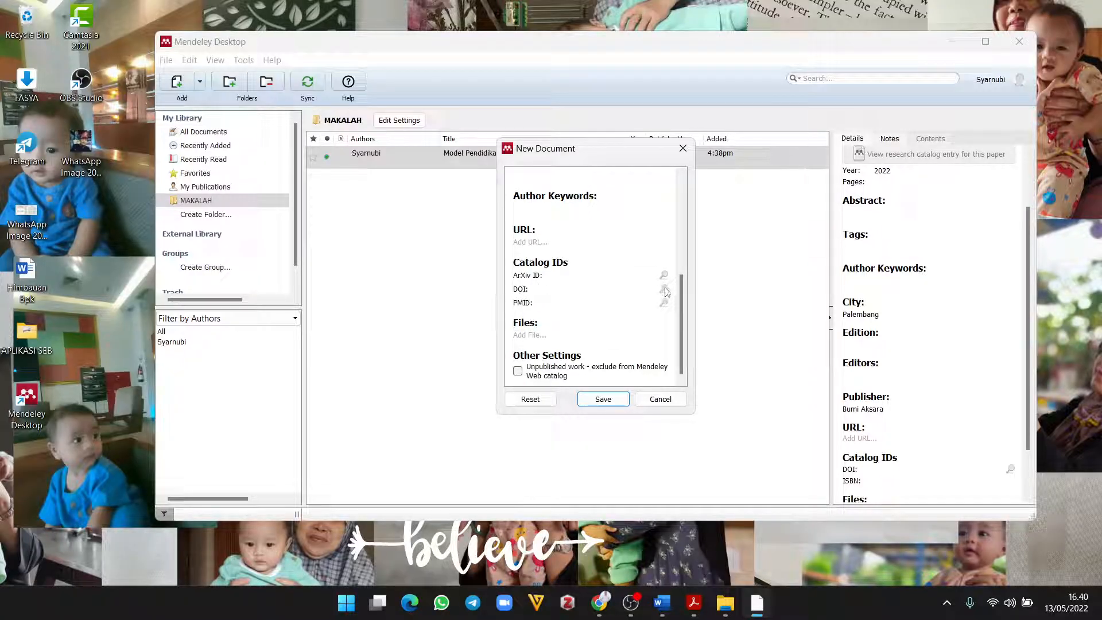
scroll(601, 320, up, 6)
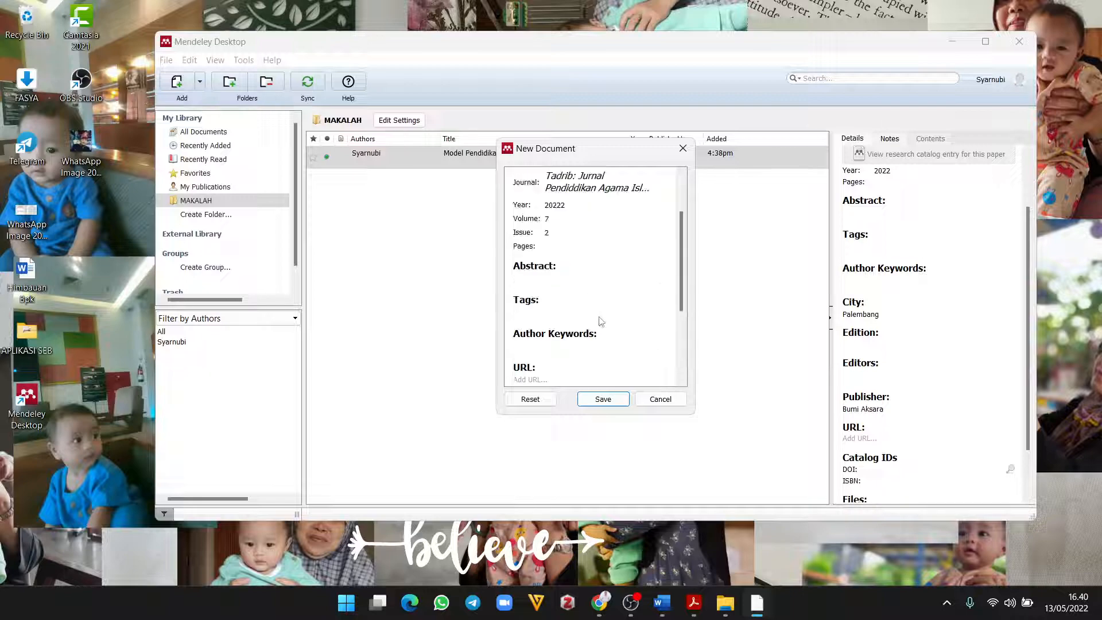
click(574, 202)
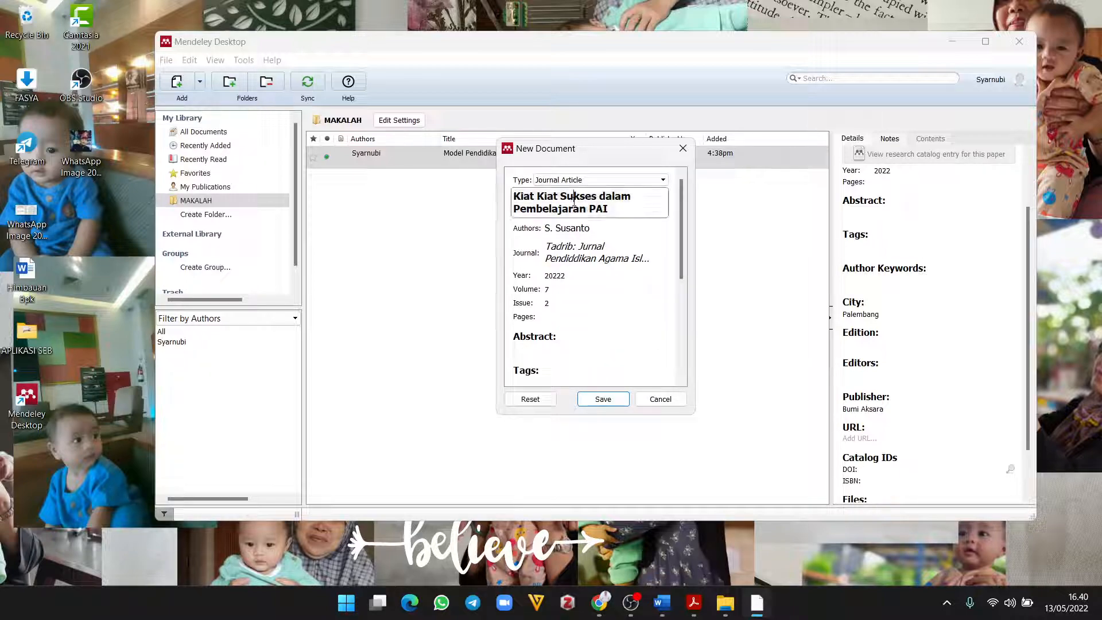
click(572, 228)
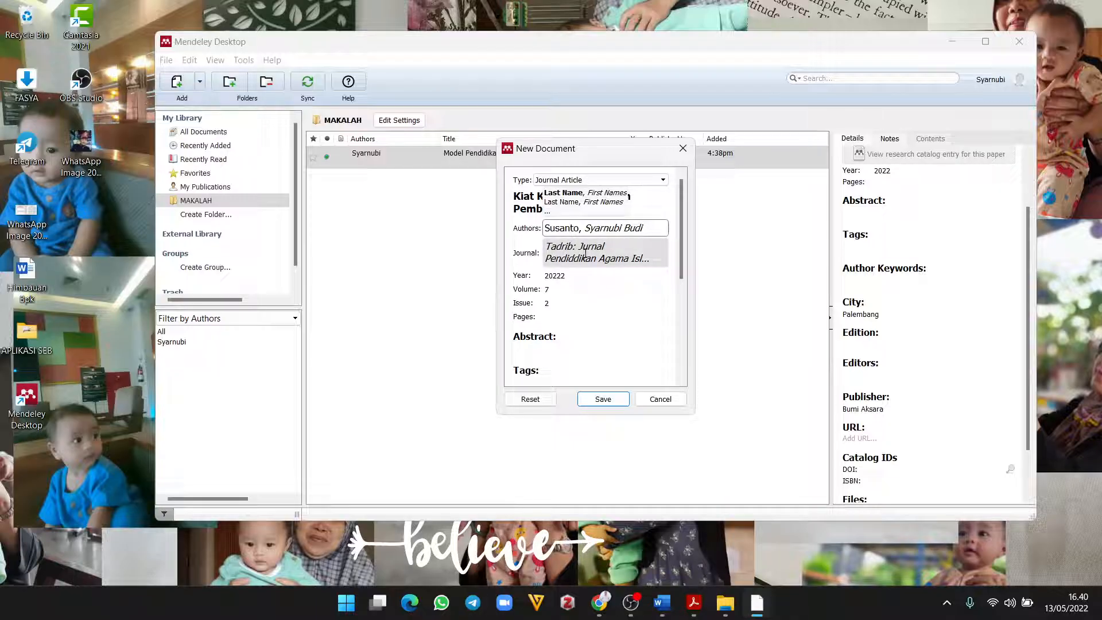
click(586, 252)
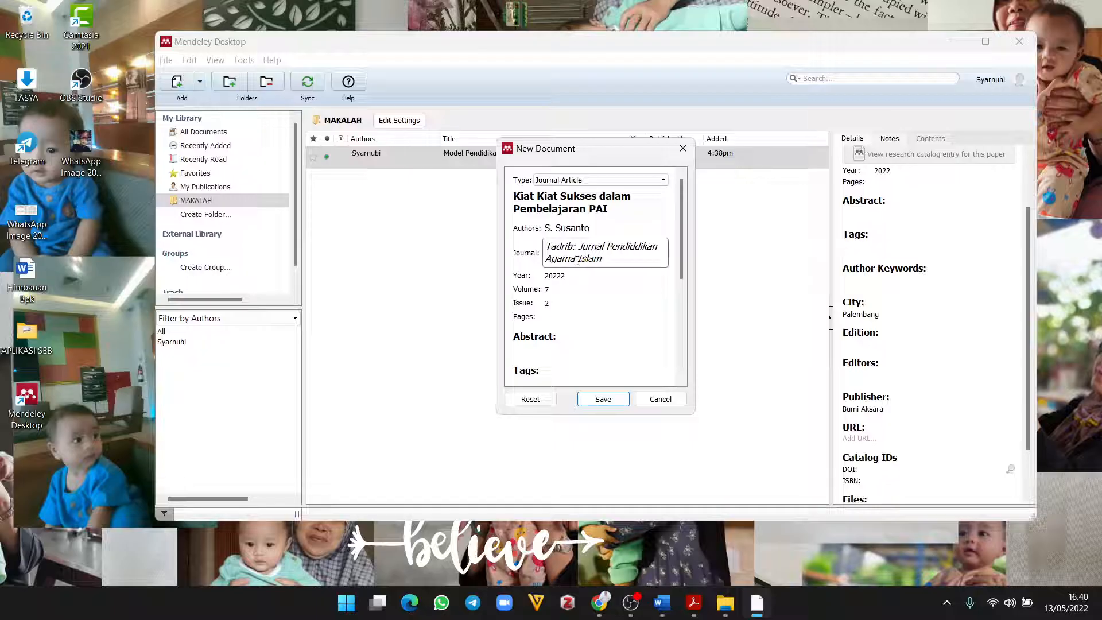
Step: Check the year and volume 7, set issue 2, and leave Pages empty
click(567, 275)
click(557, 289)
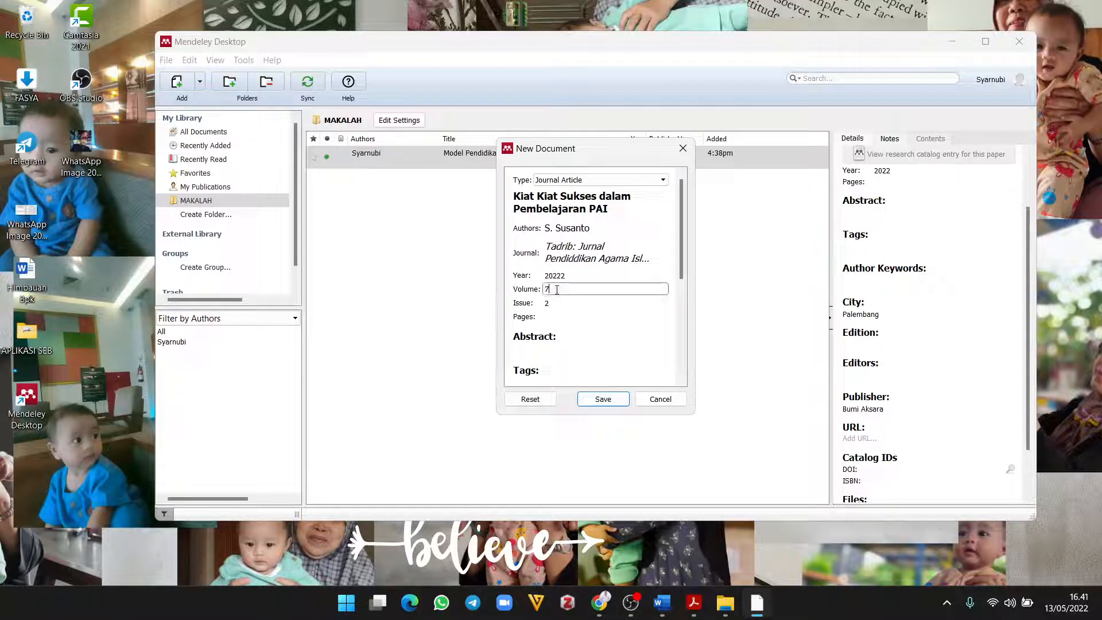
click(557, 298)
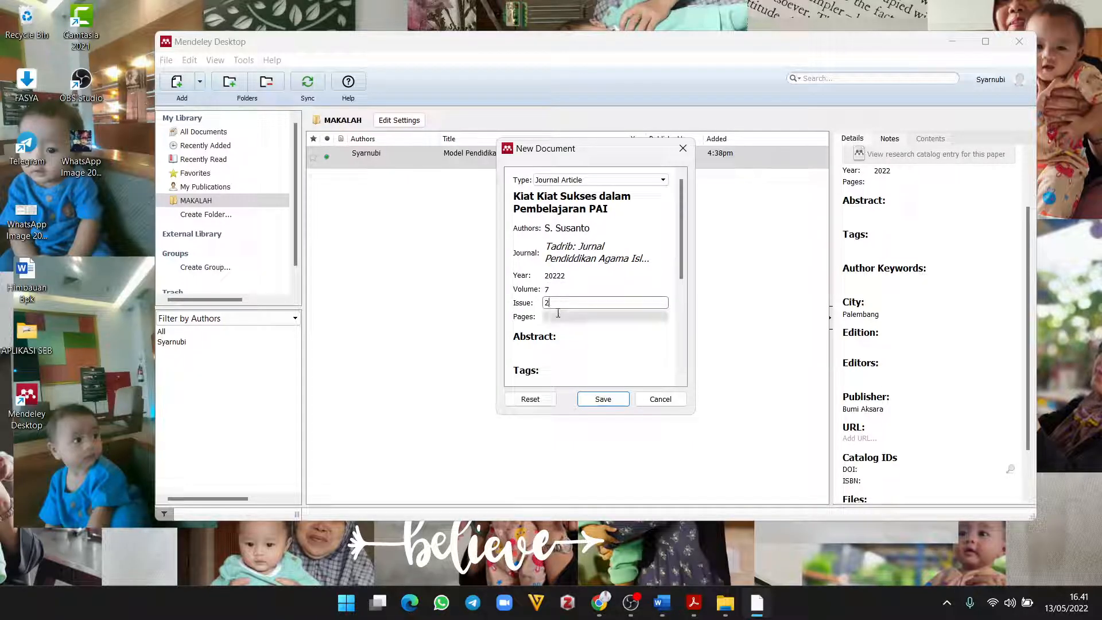
click(558, 317)
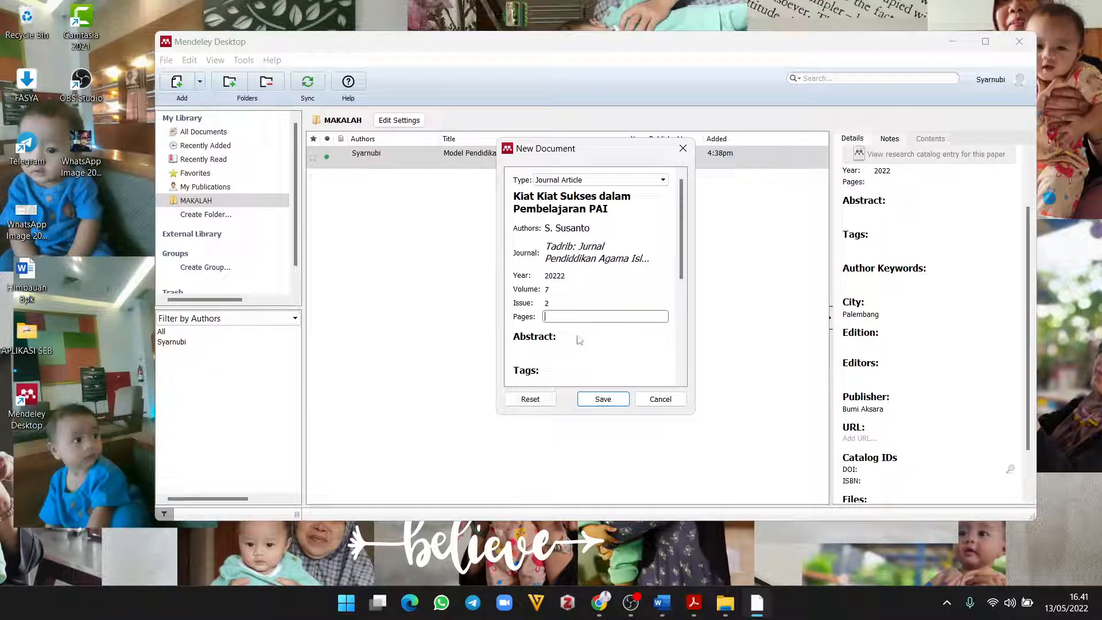
scroll(565, 348, down, 3)
scroll(566, 349, up, 3)
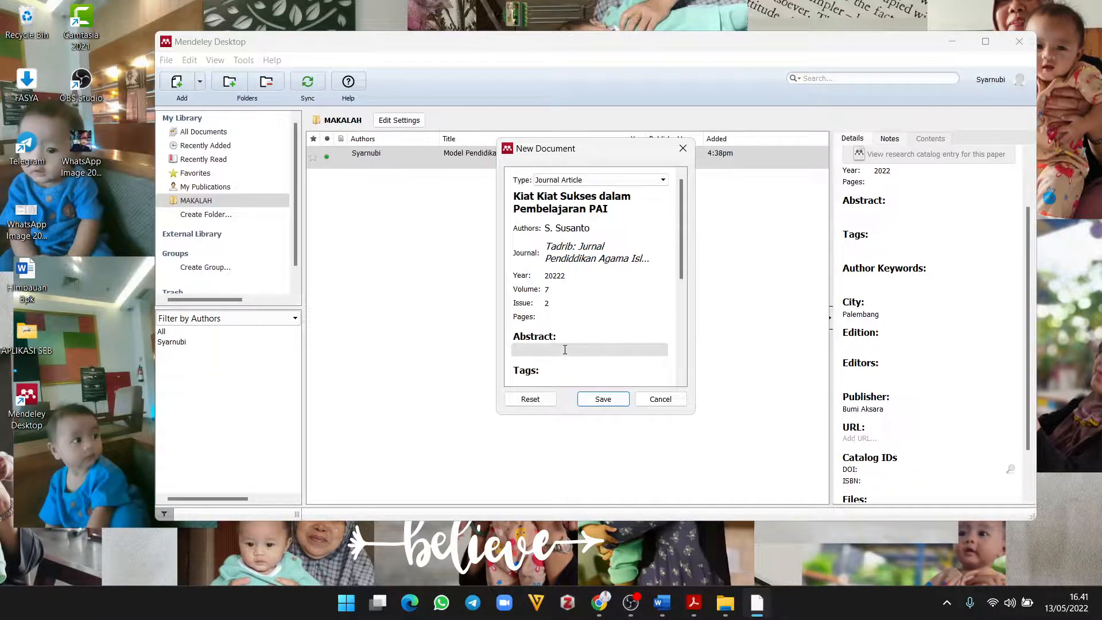
Step: Replace the author list with the two authors' names on separate lines
click(591, 229)
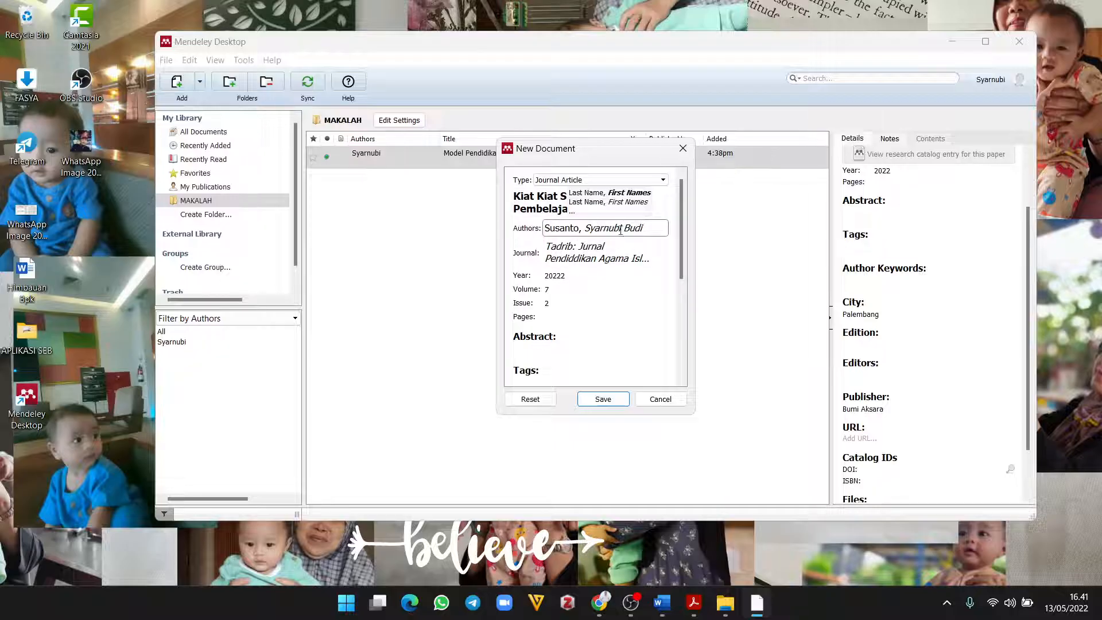
key(BackSpace)
key(BackSpace)
key(BackSpace)
key(BackSpace)
key(BackSpace)
key(BackSpace)
key(BackSpace)
key(BackSpace)
key(BackSpace)
key(BackSpace)
key(BackSpace)
key(BackSpace)
key(BackSpace)
key(BackSpace)
key(BackSpace)
key(BackSpace)
key(BackSpace)
key(BackSpace)
key(BackSpace)
key(BackSpace)
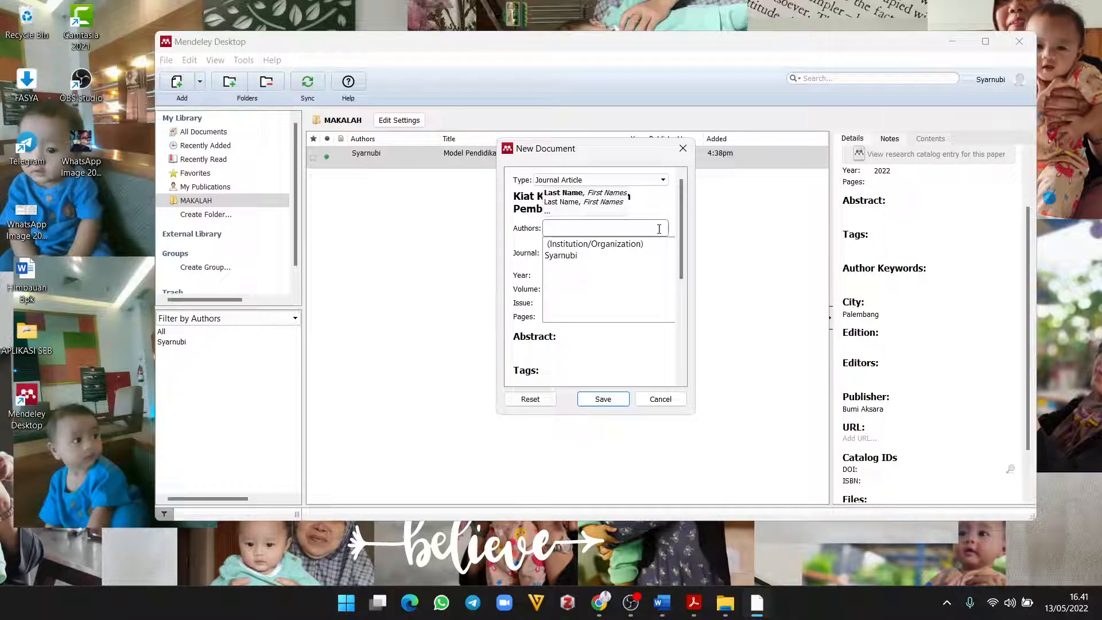
text(Sy)
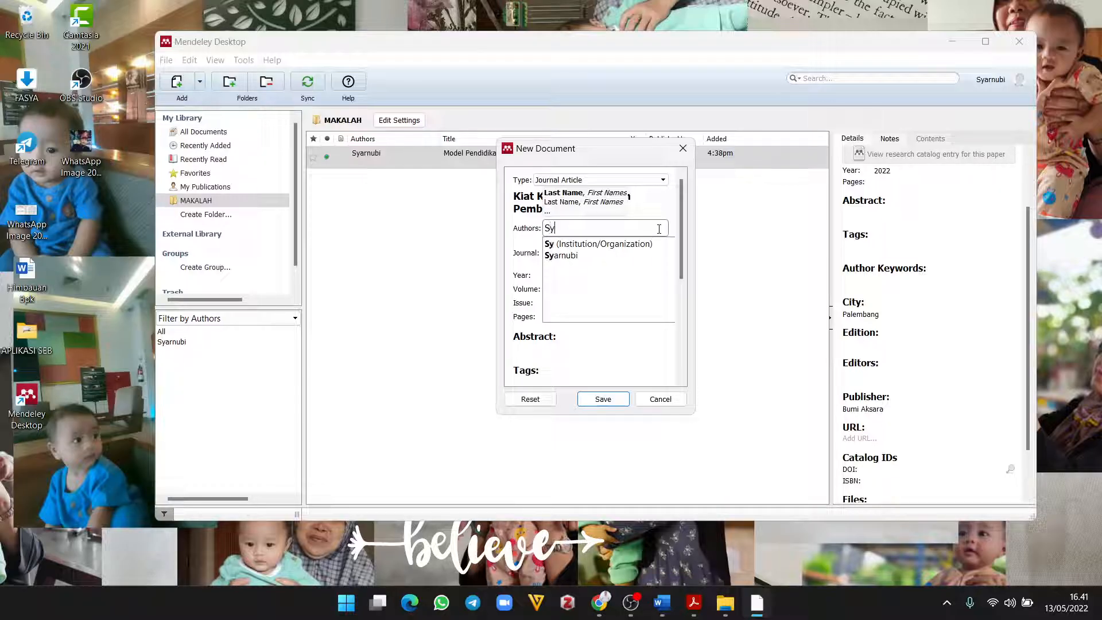
text(arnubi)
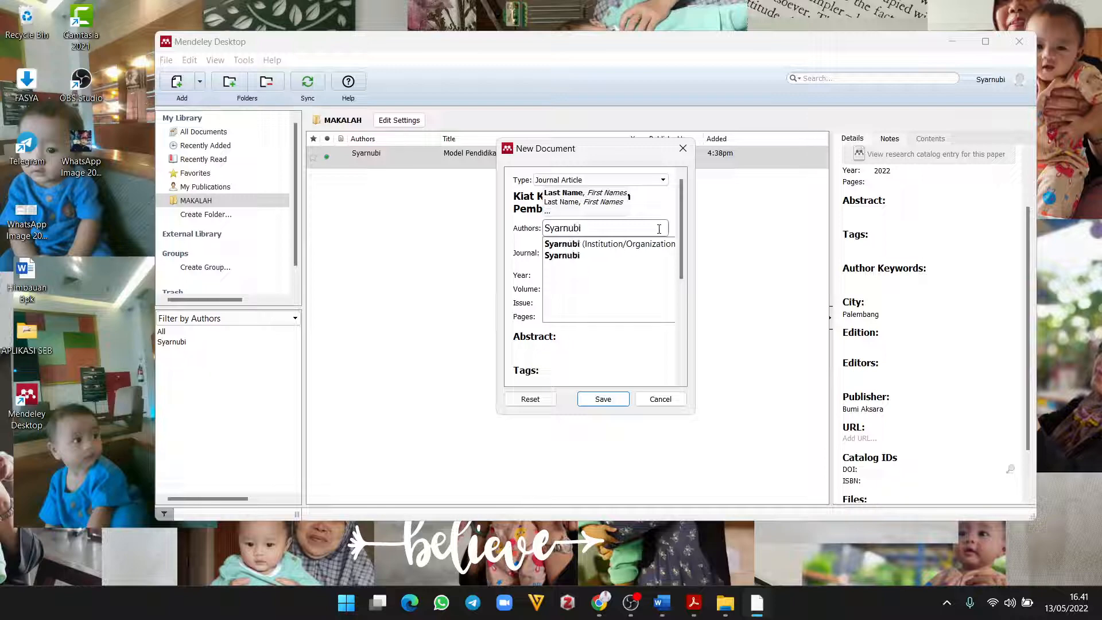
key(BackSpace)
key(Return)
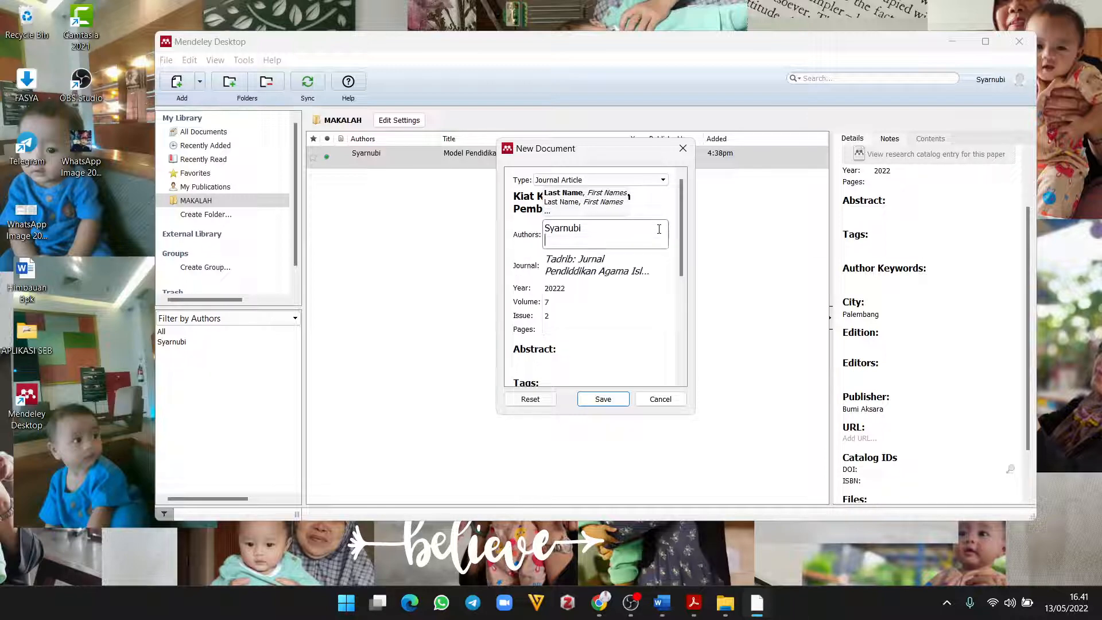
text(B)
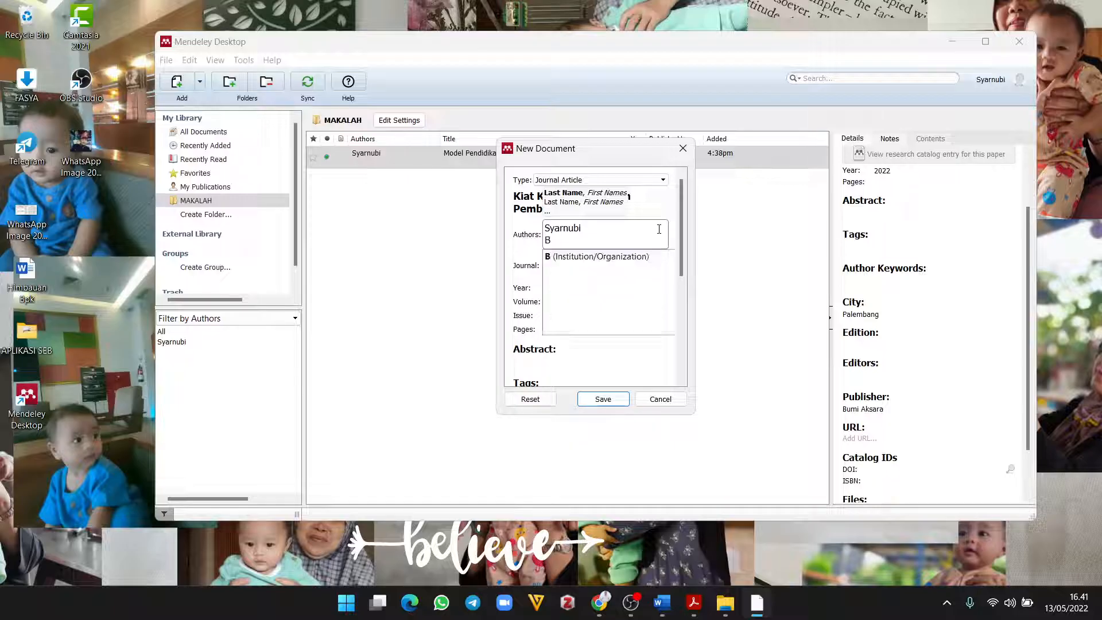
text(udi S)
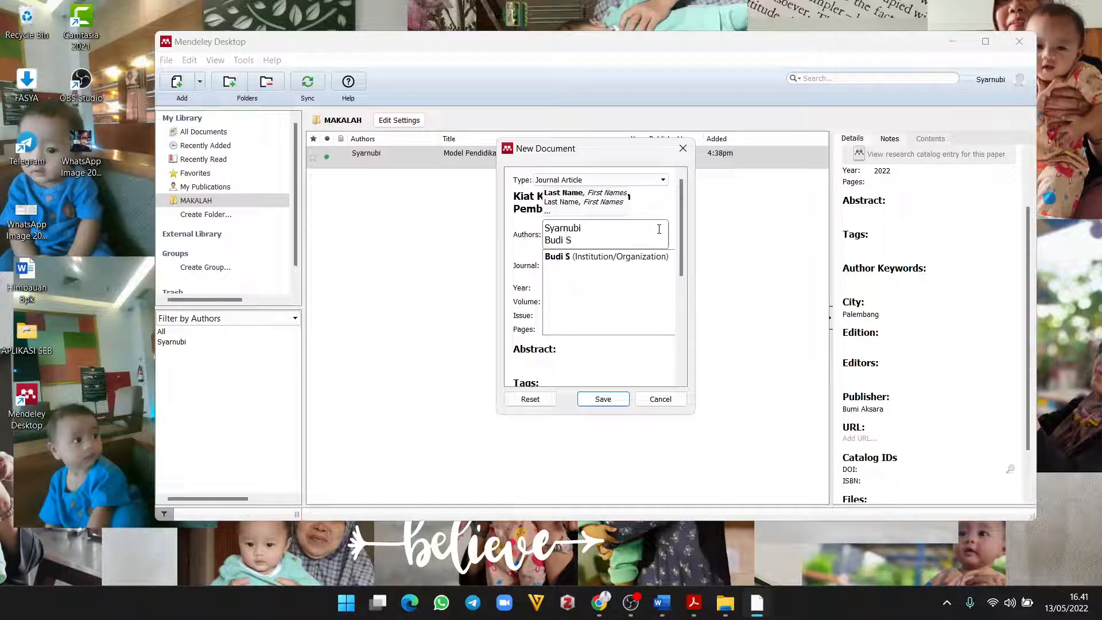
text(antoso)
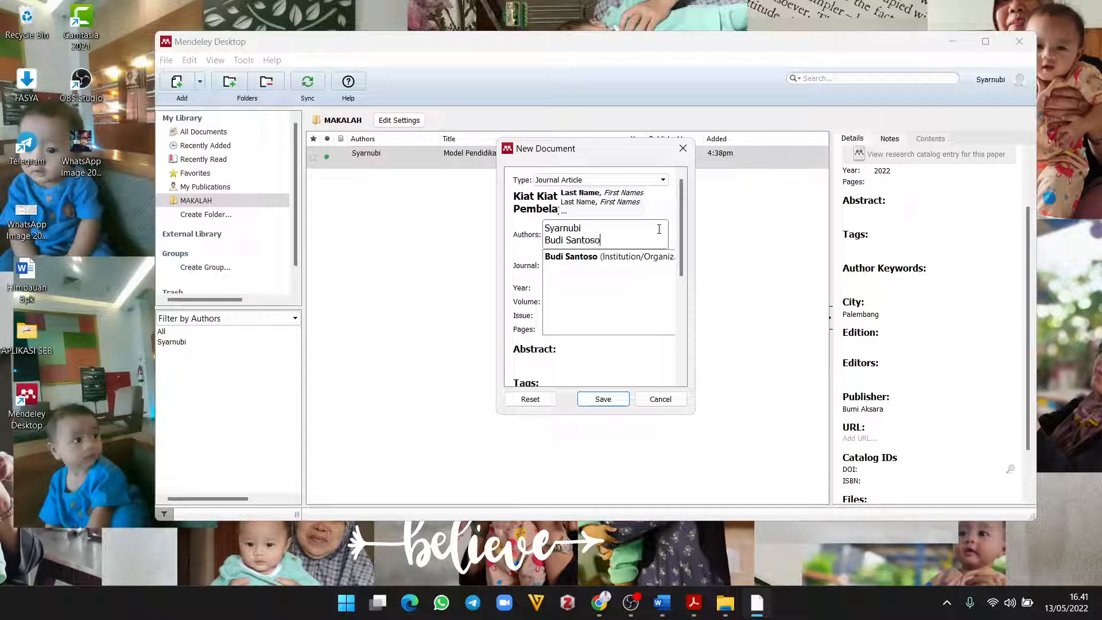
click(515, 277)
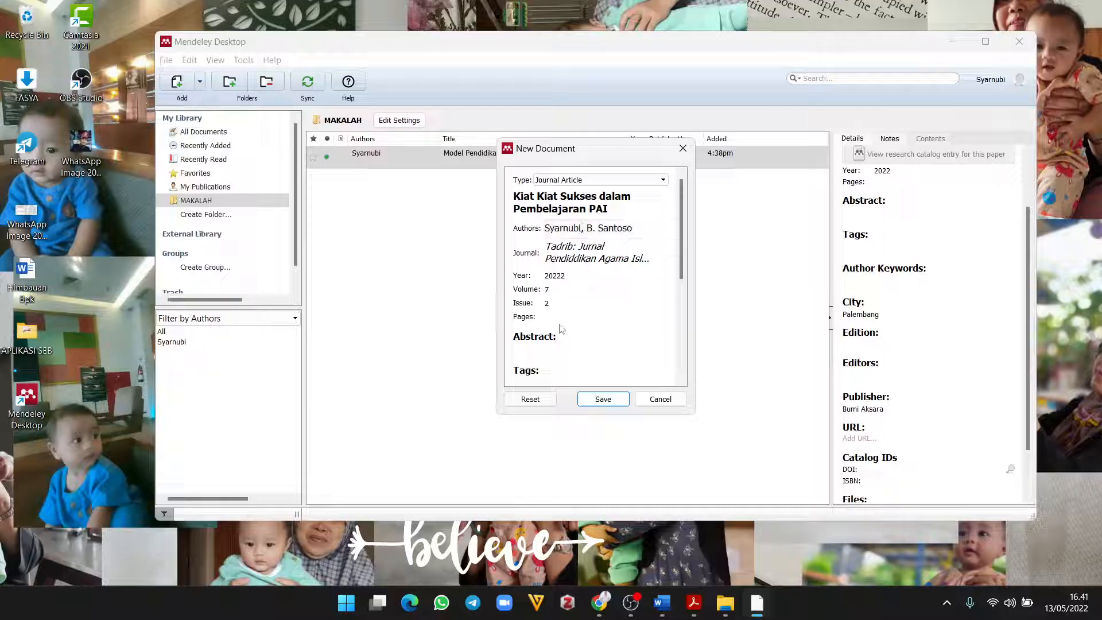
Step: Recheck the title and authors, then save the journal article into MAKALAH
scroll(568, 318, down, 1)
scroll(569, 317, up, 1)
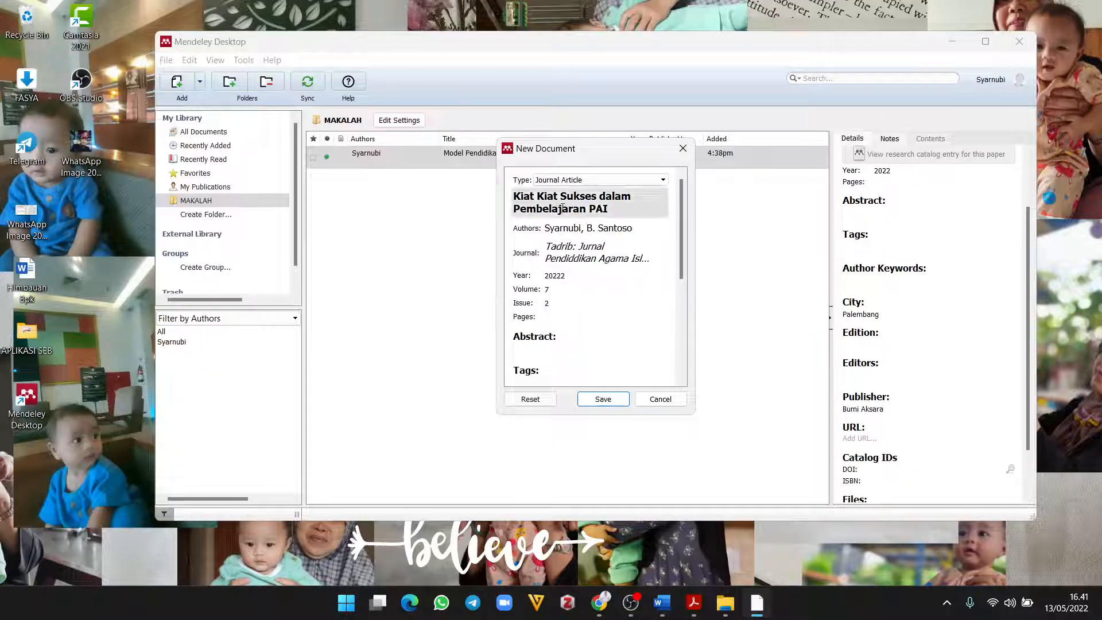
click(565, 198)
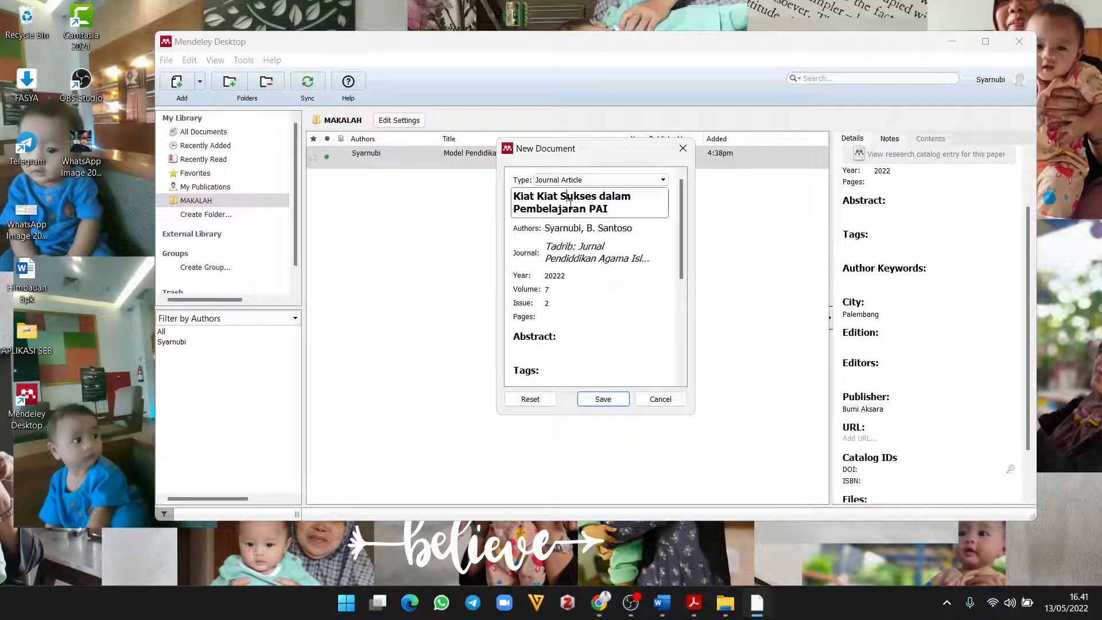
click(566, 228)
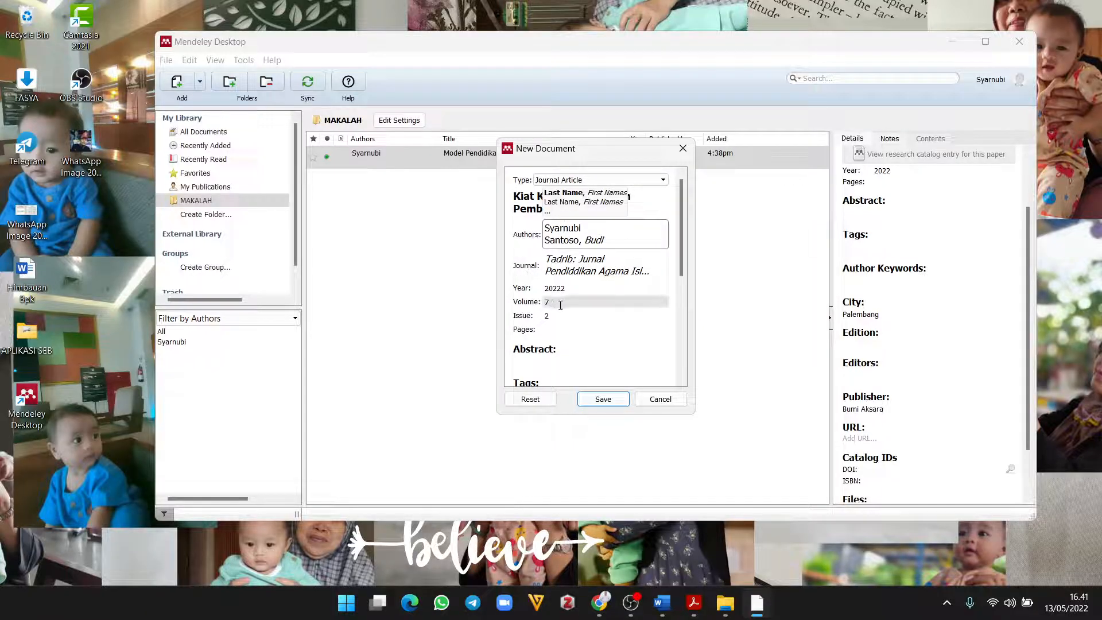
scroll(555, 313, down, 8)
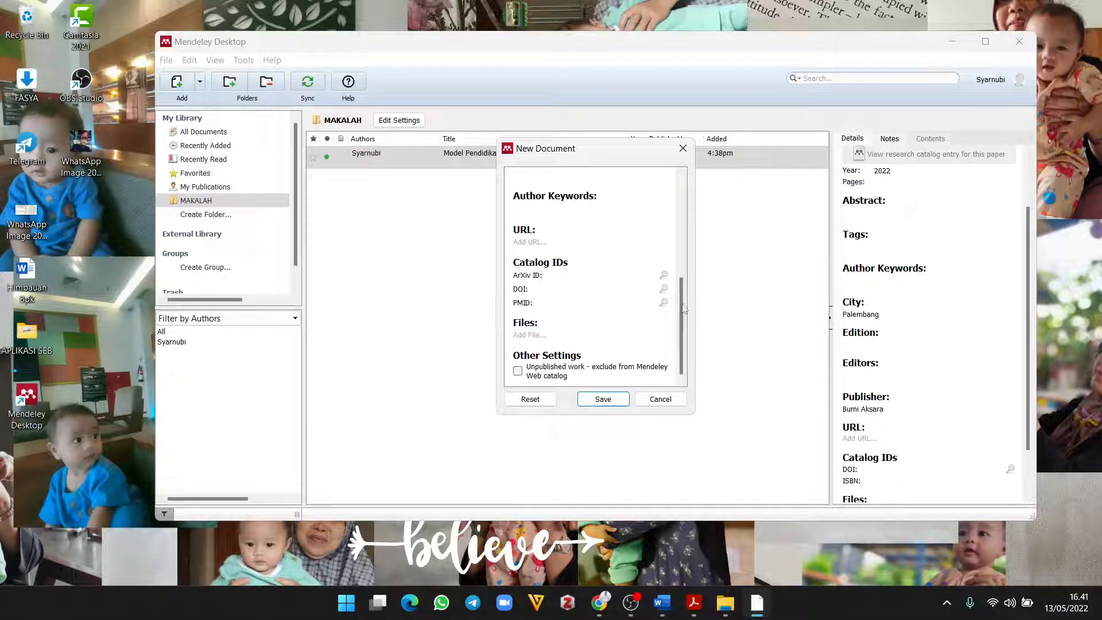
mouse_move(684, 309)
mouse_down()
mouse_move(687, 208)
mouse_move(685, 309)
mouse_up()
scroll(600, 344, up, 5)
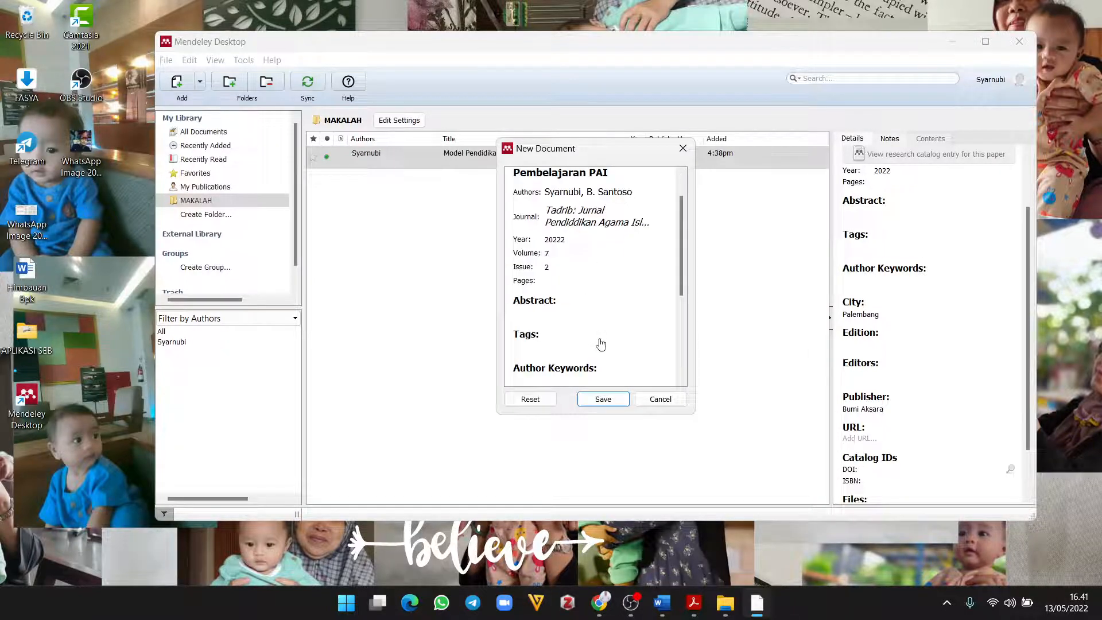
click(607, 402)
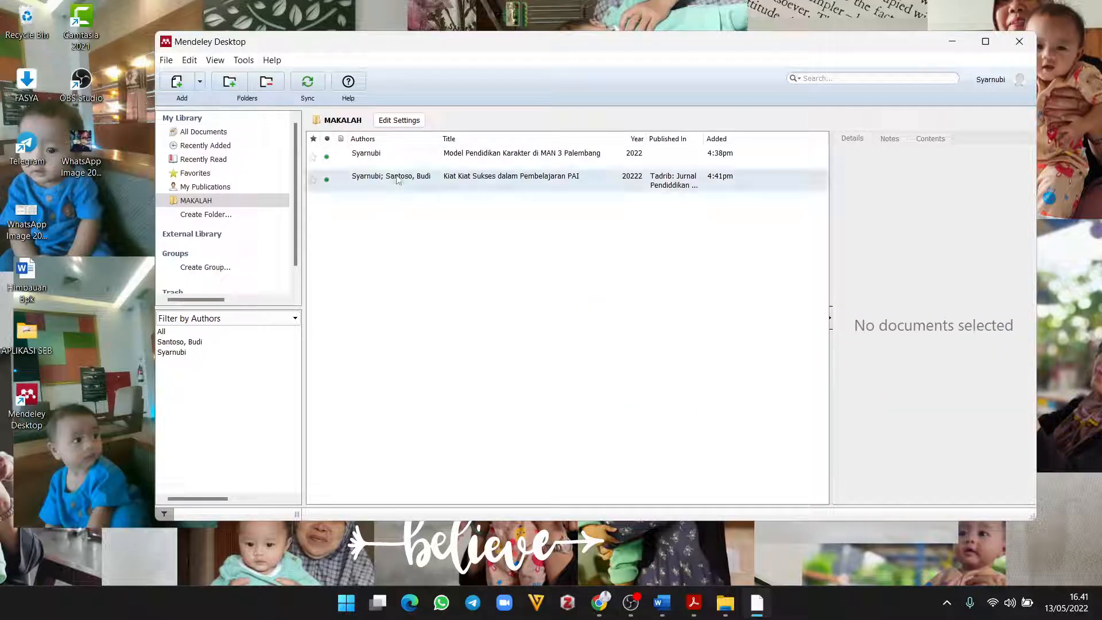
Step: View the new Kiat Kiat Sukses reference's details, then return to Chrome
click(430, 161)
click(402, 181)
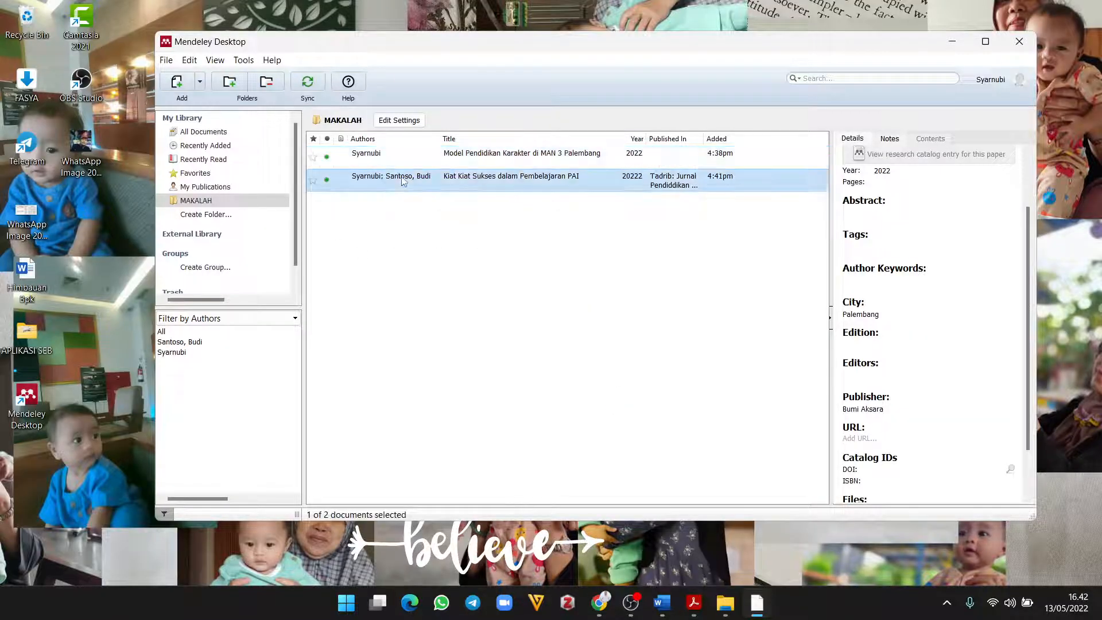
click(598, 603)
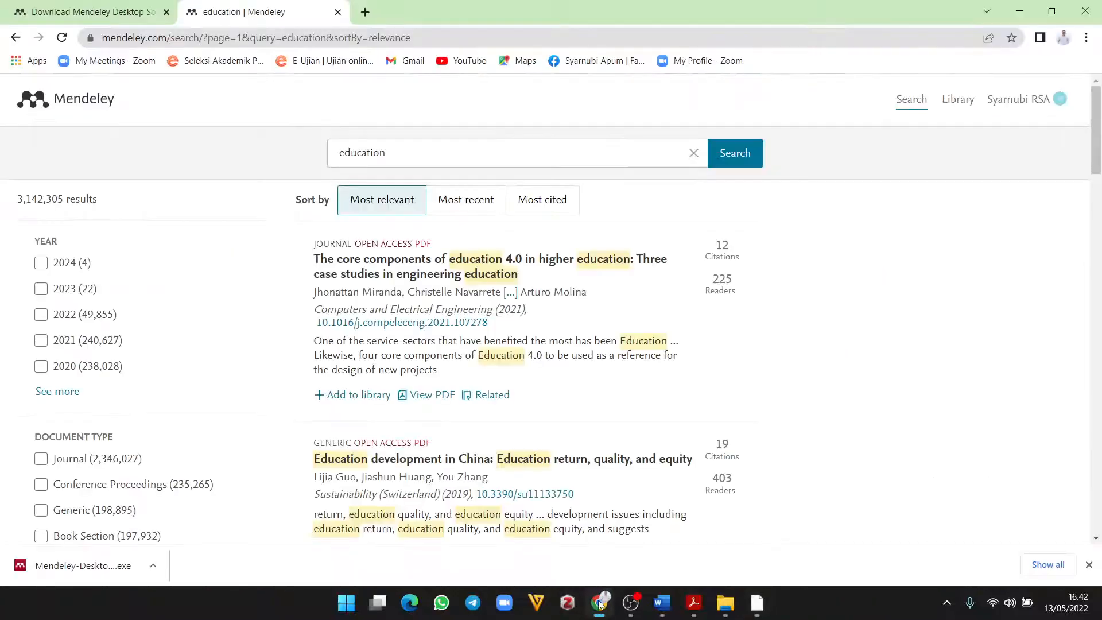
Step: In a new tab, search Google for 'Kompas pendidikan karakter'
click(366, 12)
click(484, 296)
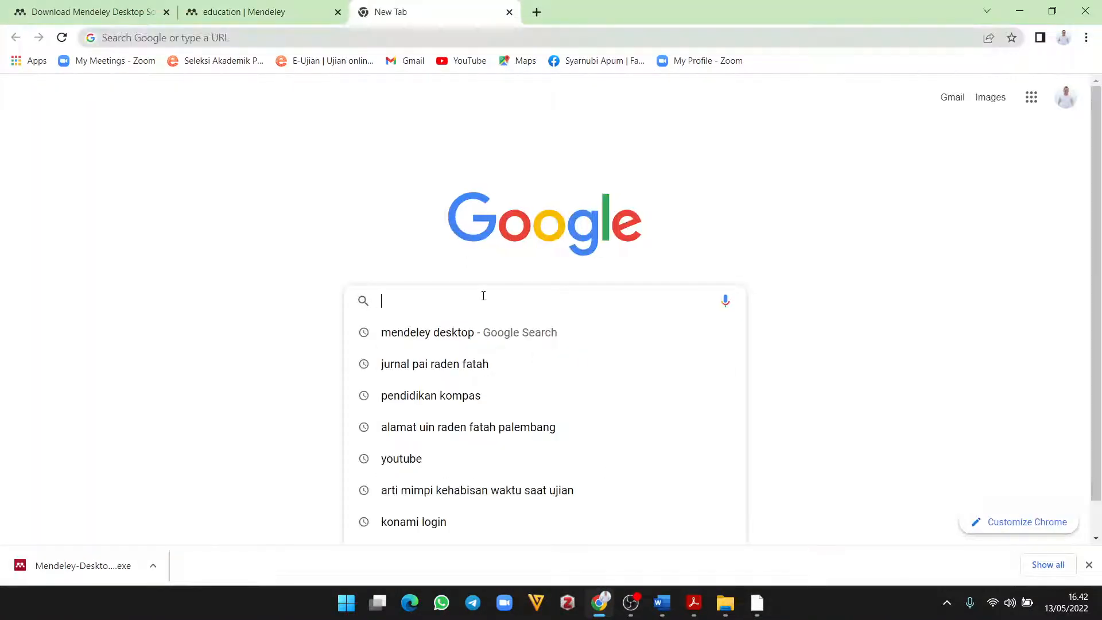
text(Kompas )
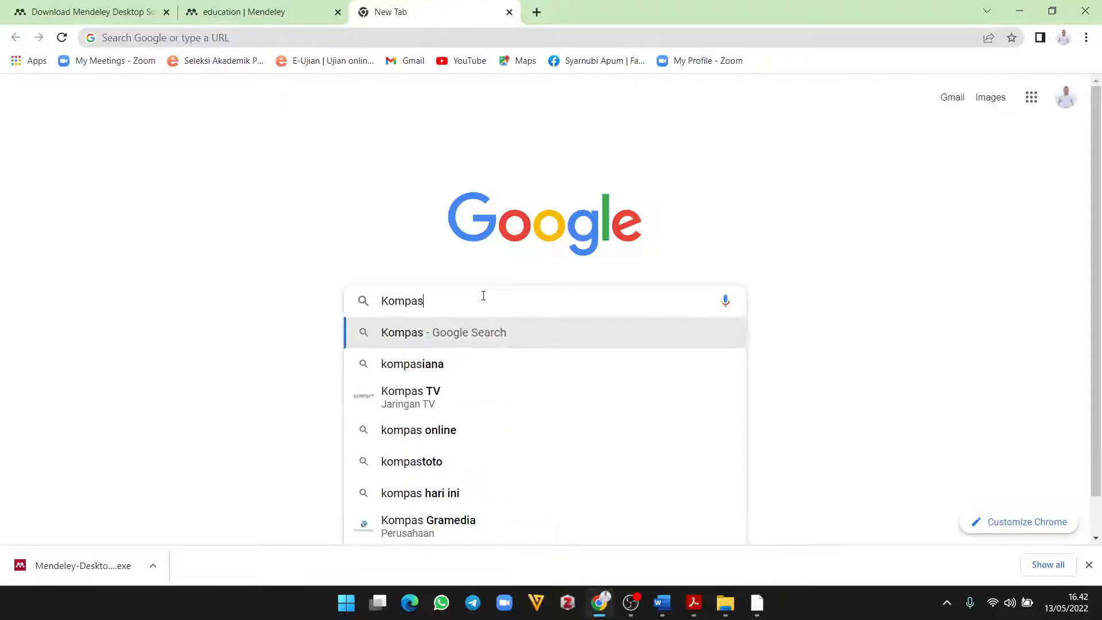
text(kikiat)
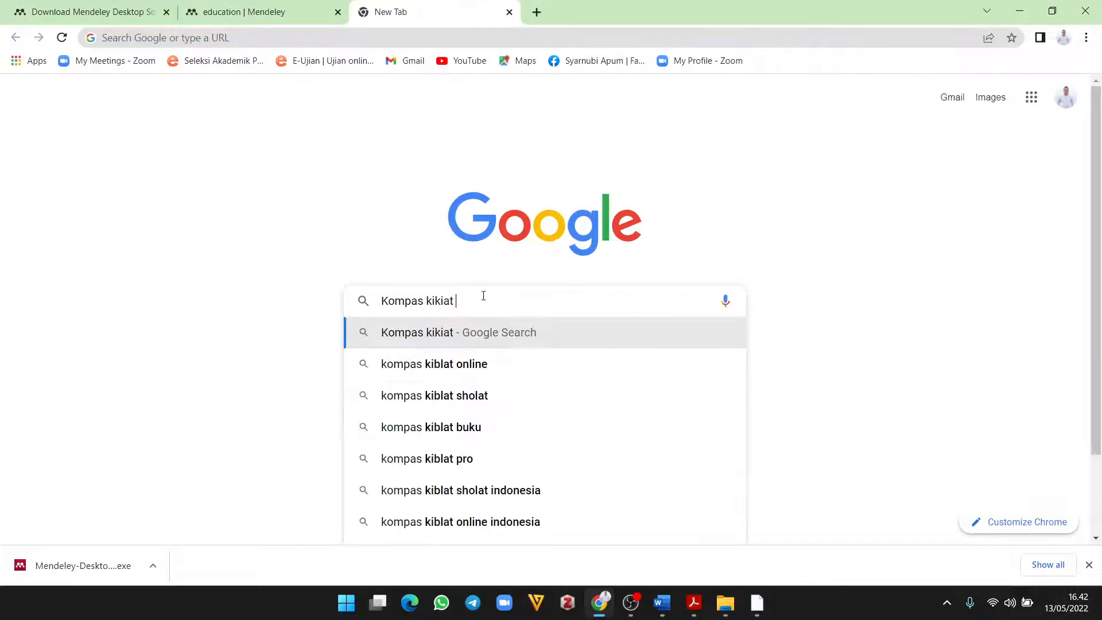
key(BackSpace)
key(BackSpace)
key(BackSpace)
key(BackSpace)
key(BackSpace)
key(BackSpace)
text(k)
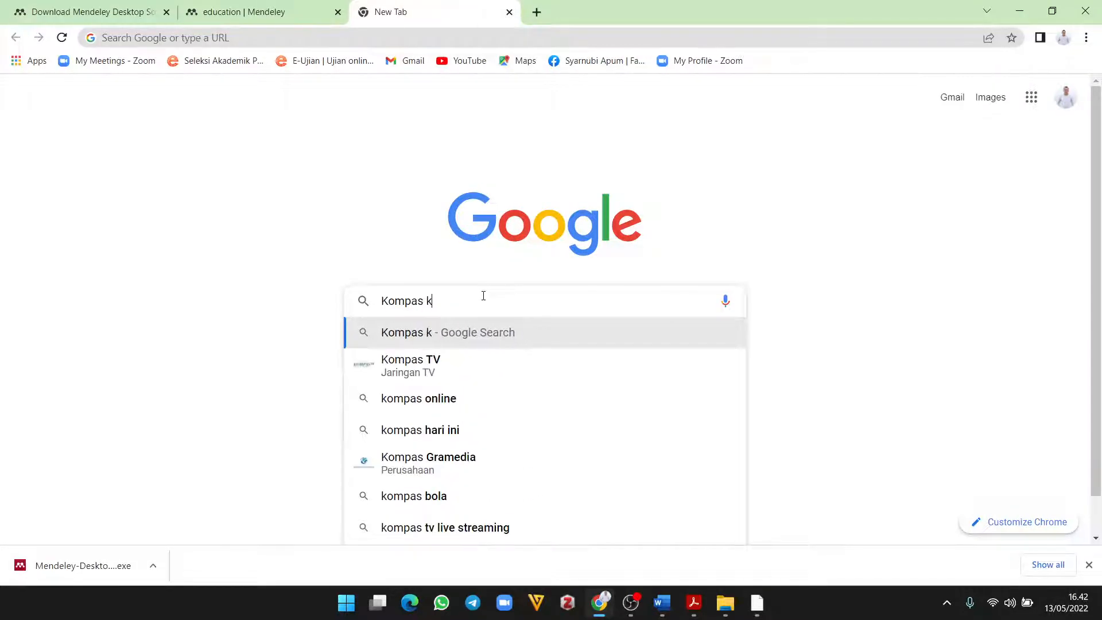
text(ist)
key(BackSpace)
key(BackSpace)
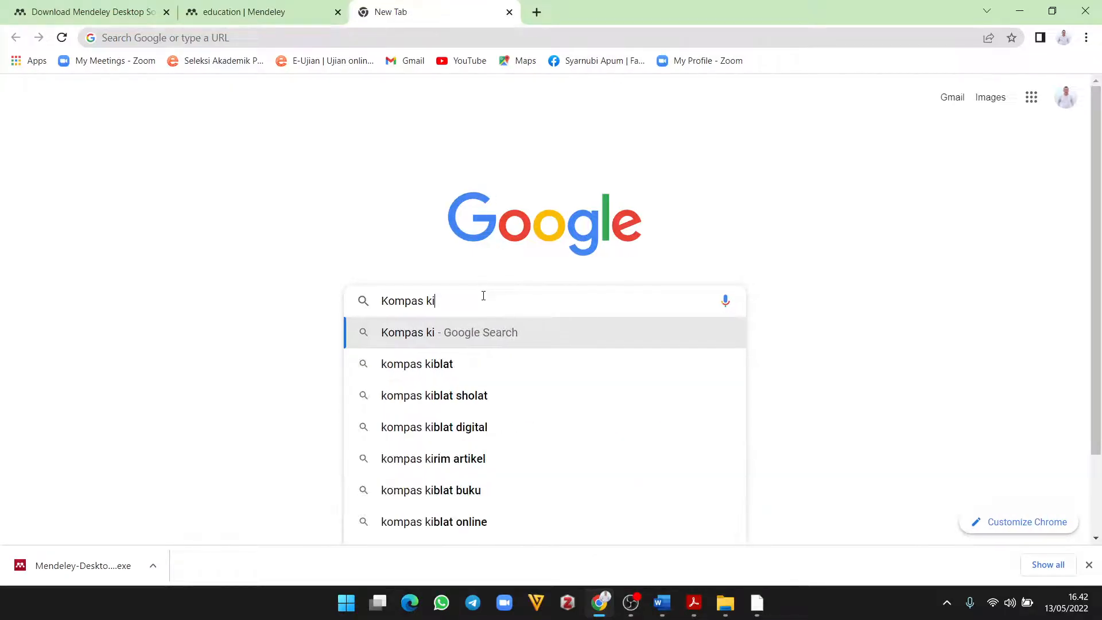
text(at su)
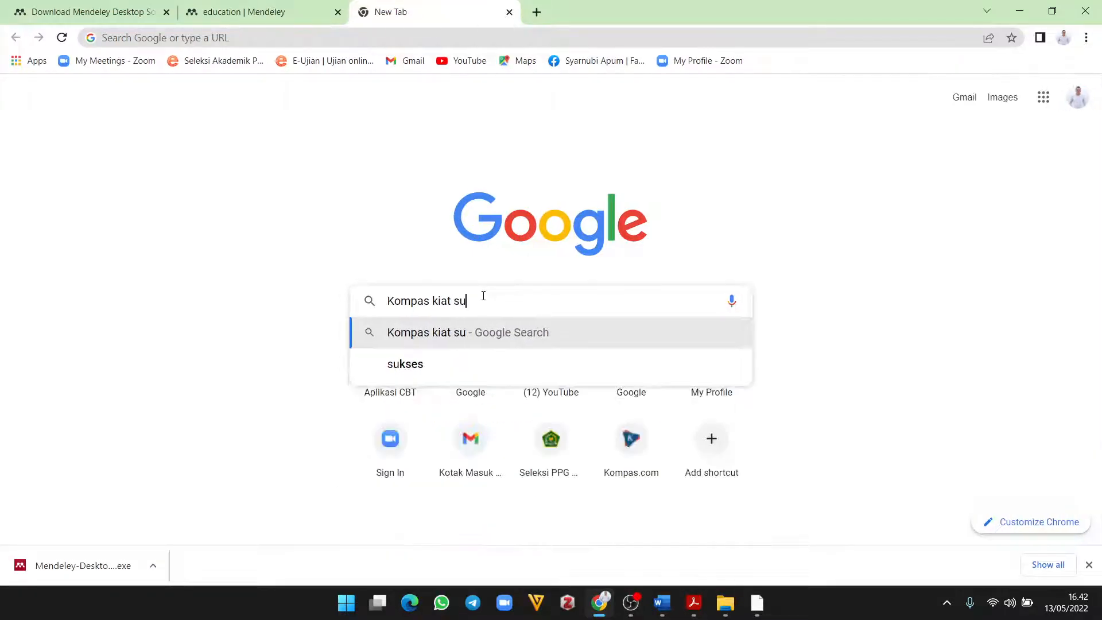
text(kses d)
key(BackSpace)
key(BackSpace)
key(BackSpace)
key(BackSpace)
key(BackSpace)
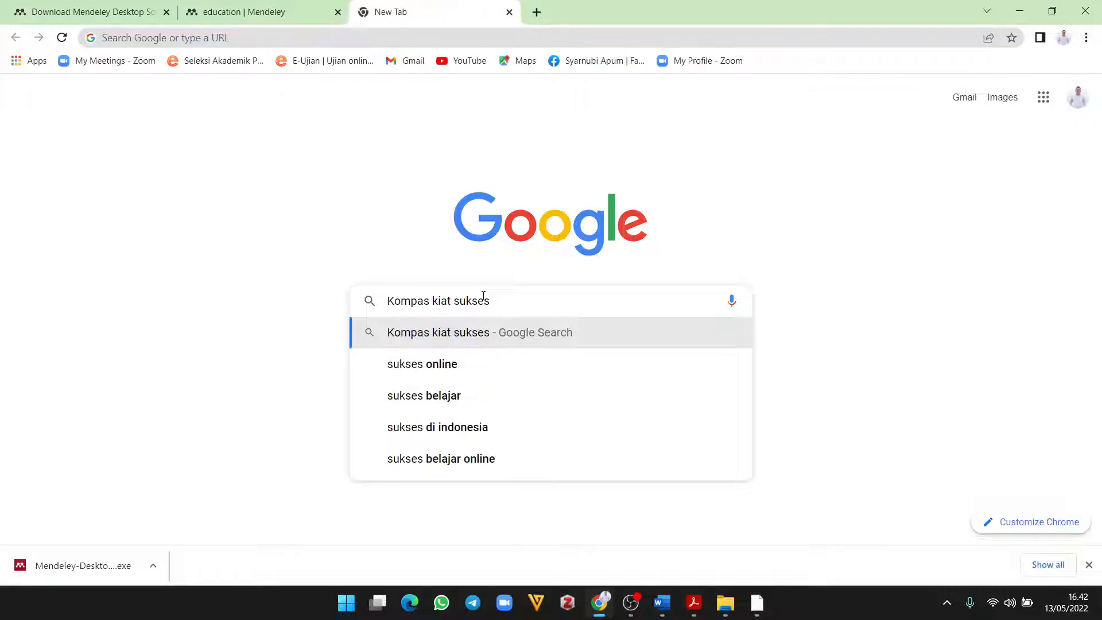
key(BackSpace)
key(BackSpace)
key(BackSpace)
key(BackSpace)
key(BackSpace)
key(BackSpace)
key(BackSpace)
key(BackSpace)
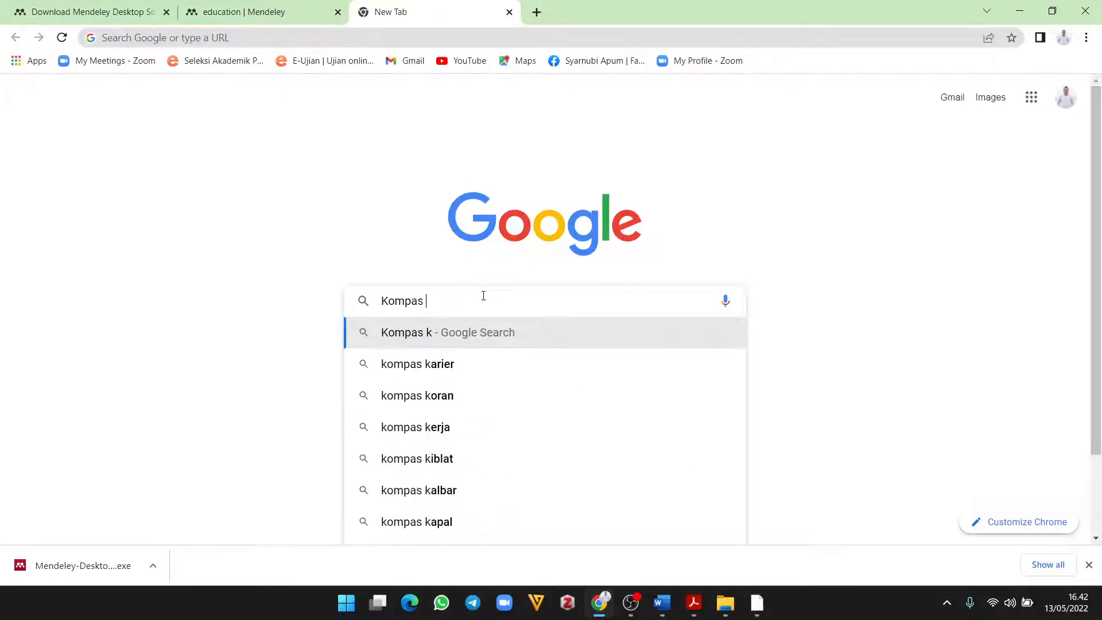
text(pendidi)
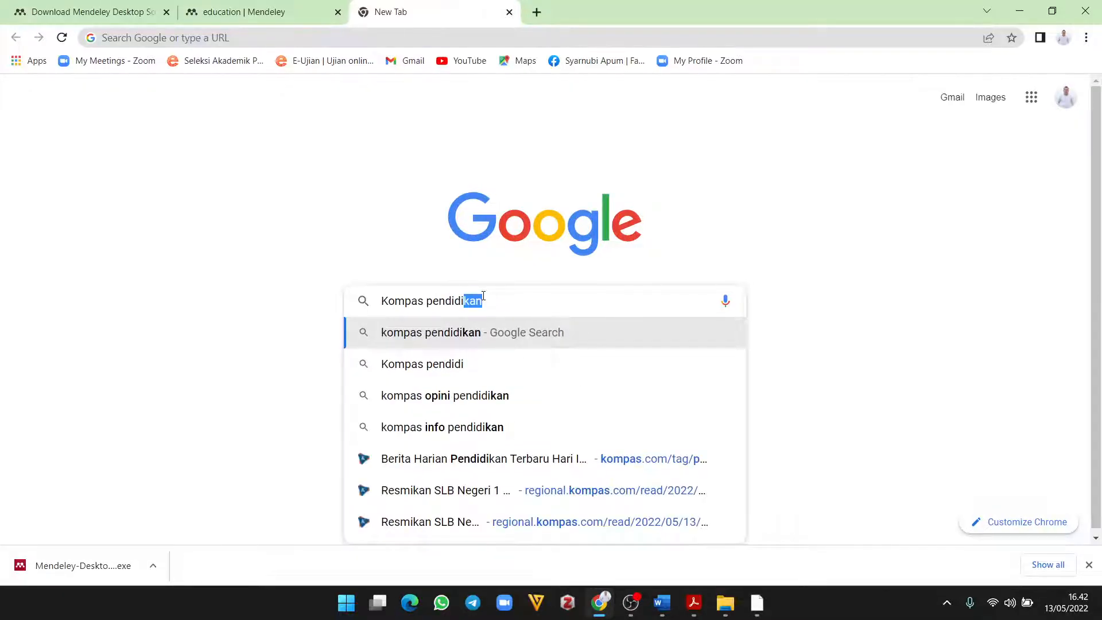
text(kan karakyter)
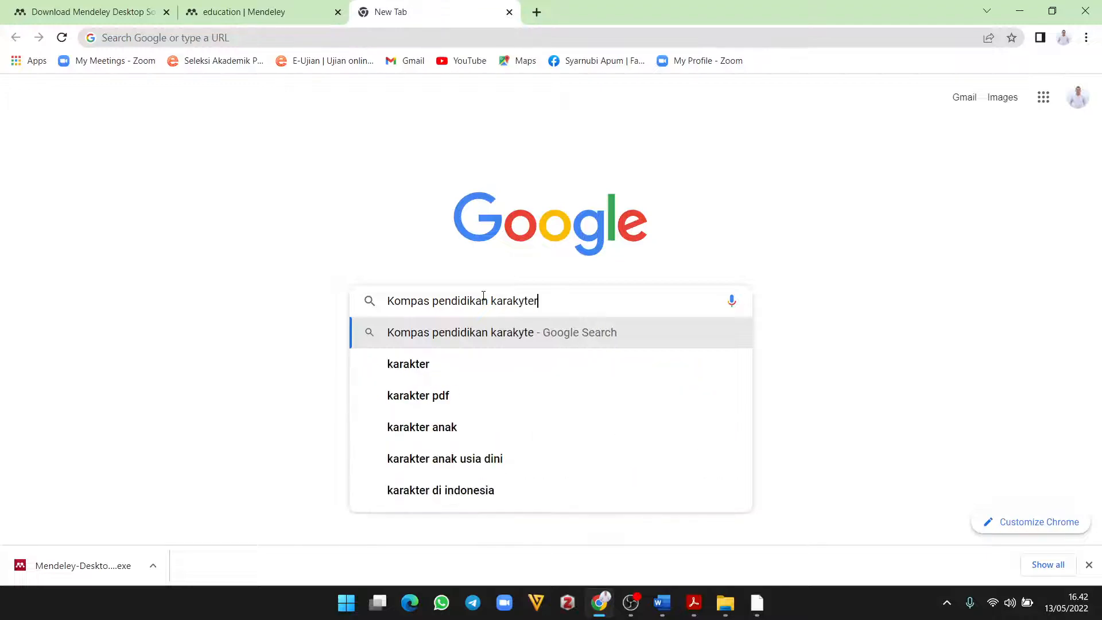
key(BackSpace)
key(BackSpace)
key(BackSpace)
key(BackSpace)
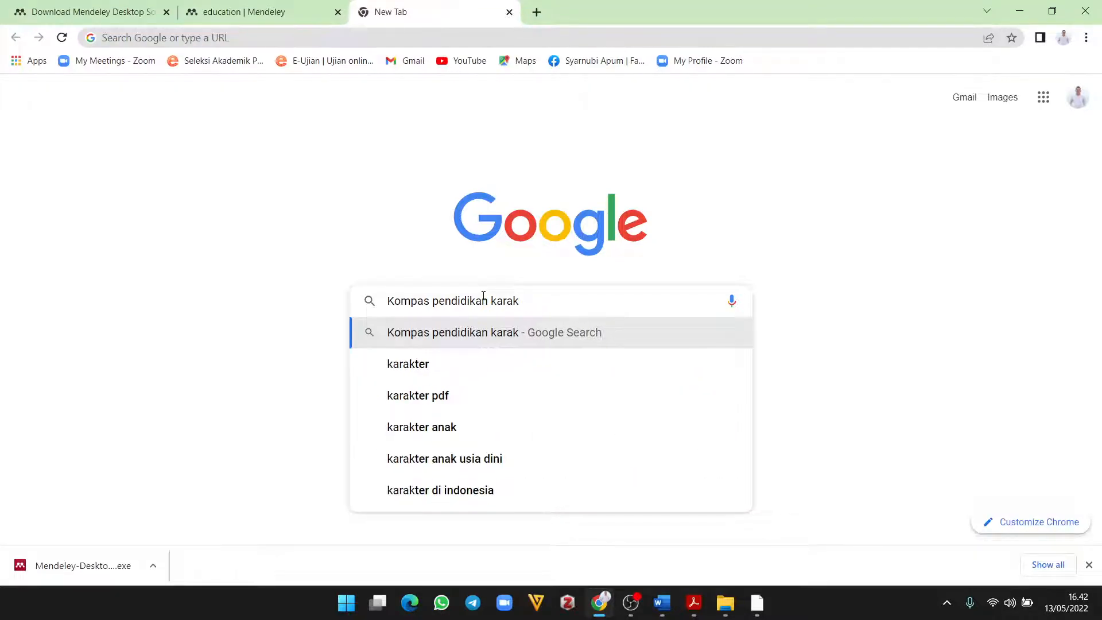
text(ter)
key(Return)
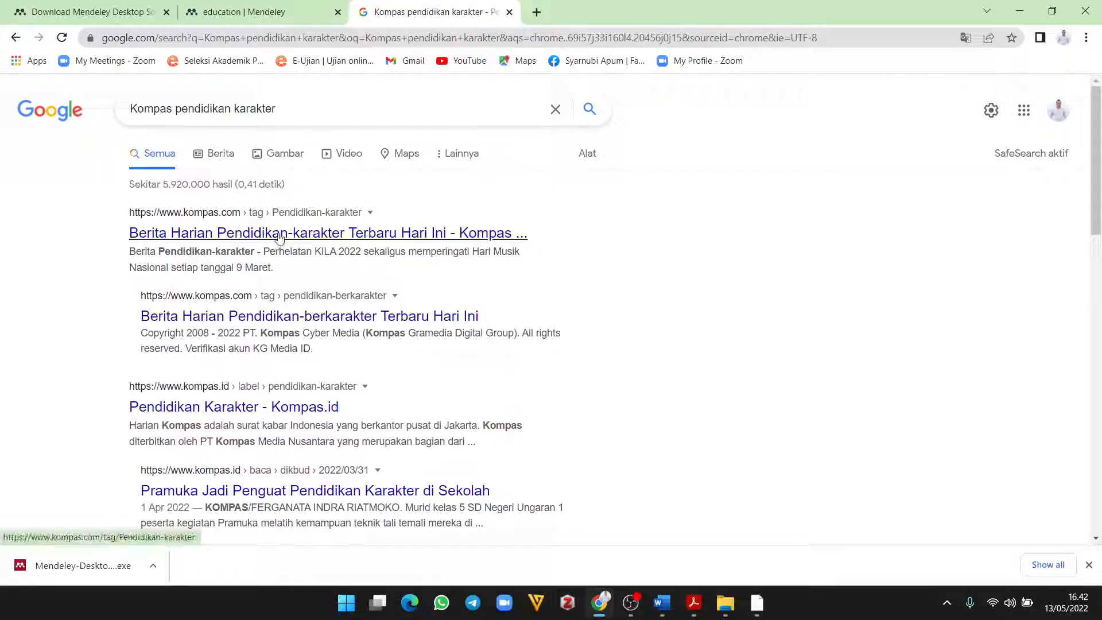
Step: Open the 'Pendidikan Karakter - Kompas.id' result and scroll through its article list
scroll(253, 287, down, 1)
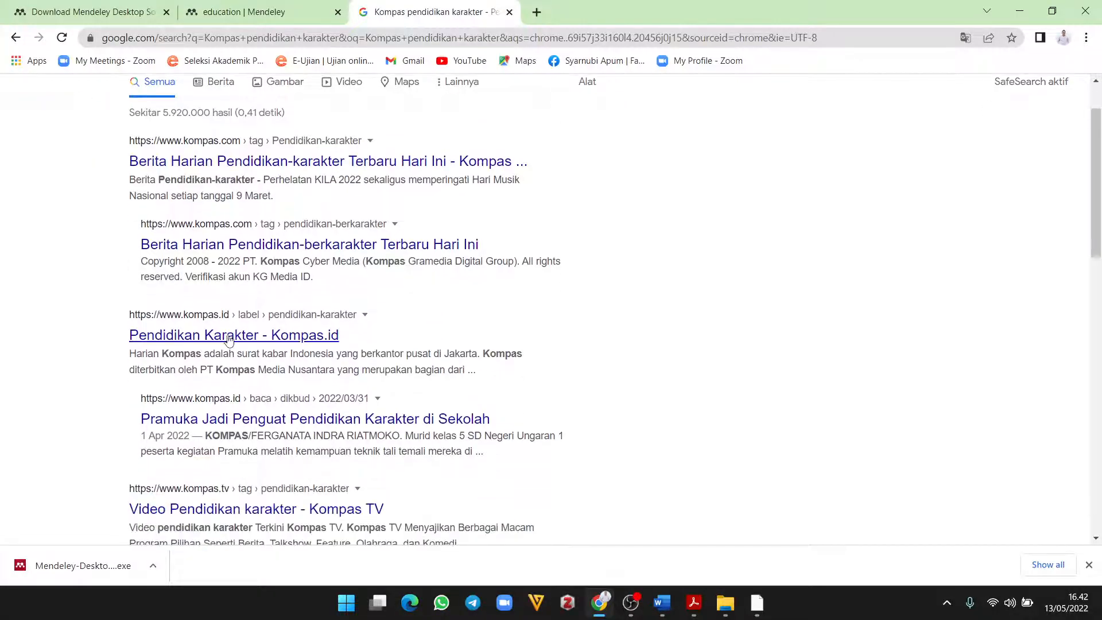
click(230, 339)
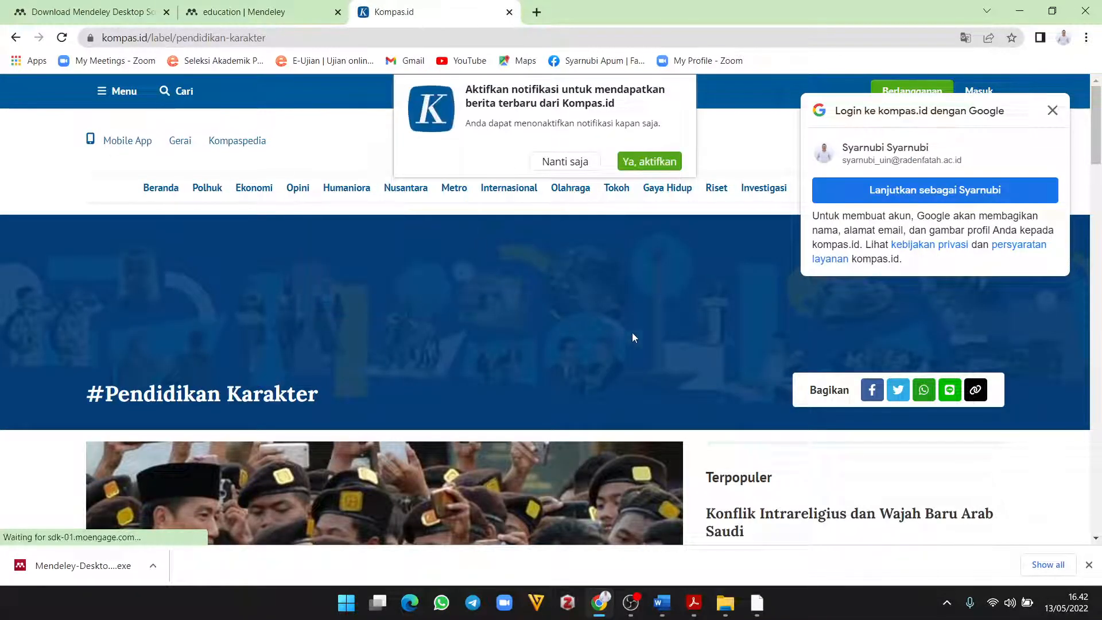
scroll(540, 339, down, 3)
scroll(379, 313, down, 3)
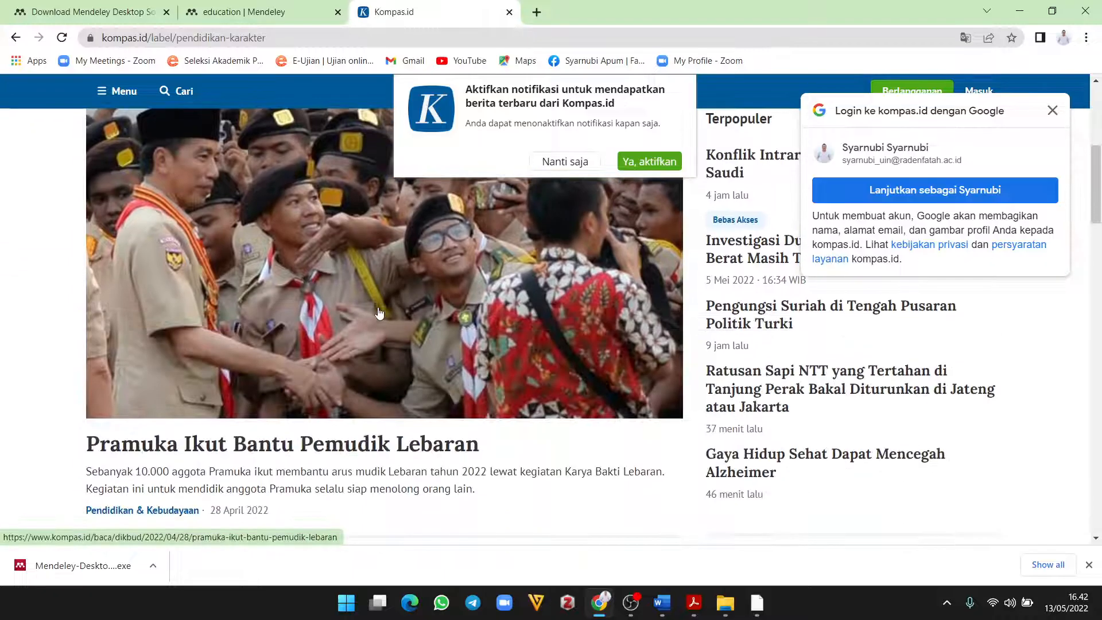
scroll(379, 313, down, 3)
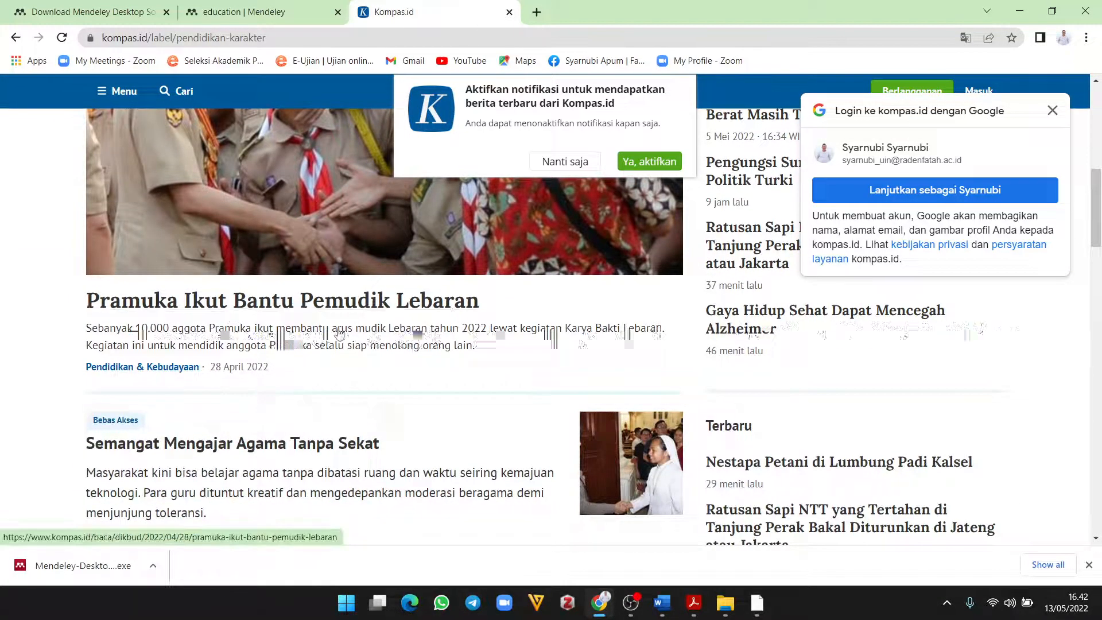
scroll(342, 337, down, 3)
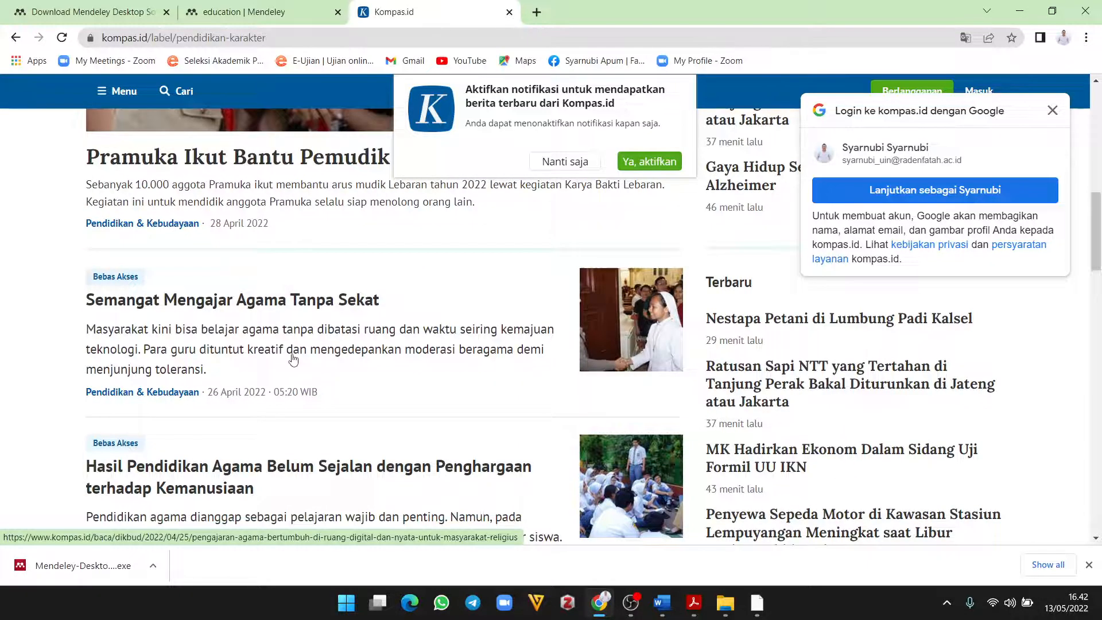
scroll(293, 359, down, 3)
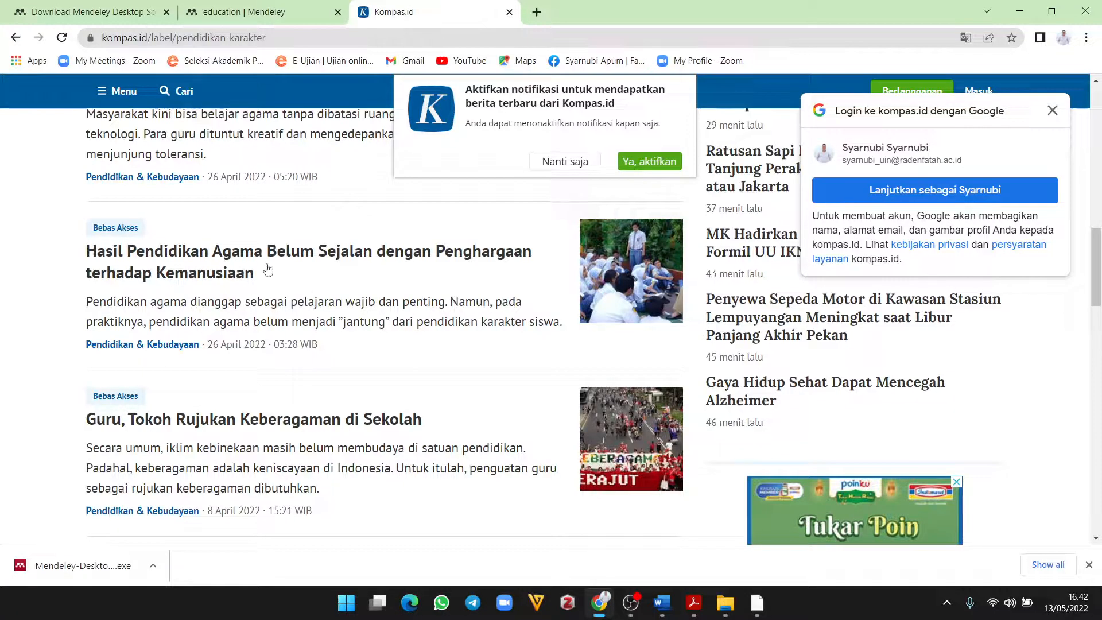
Step: Open 'Hasil Pendidikan Agama Belum Sejalan…', dismiss the notification with 'Nanti saja', and skim it
click(230, 259)
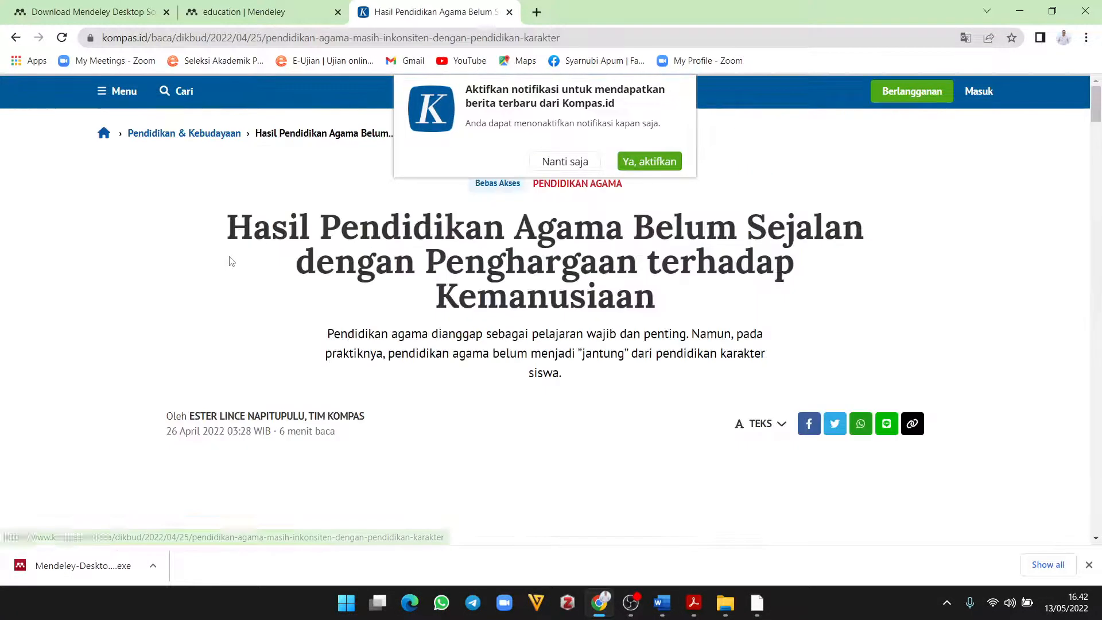
click(554, 162)
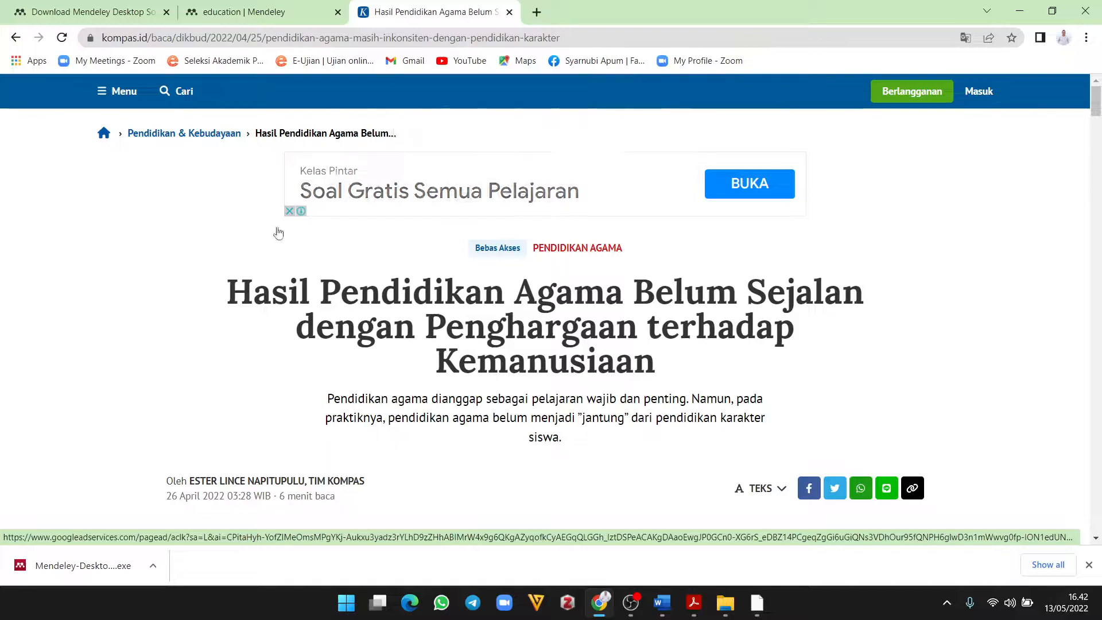
scroll(672, 299, down, 1)
scroll(672, 299, down, 20)
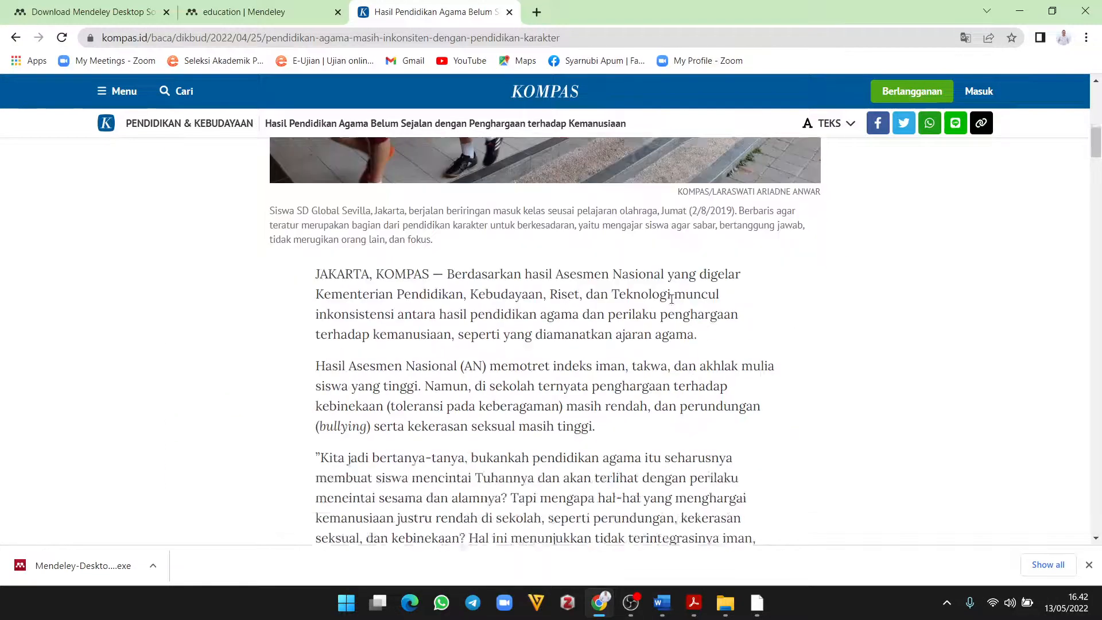
scroll(672, 299, up, 20)
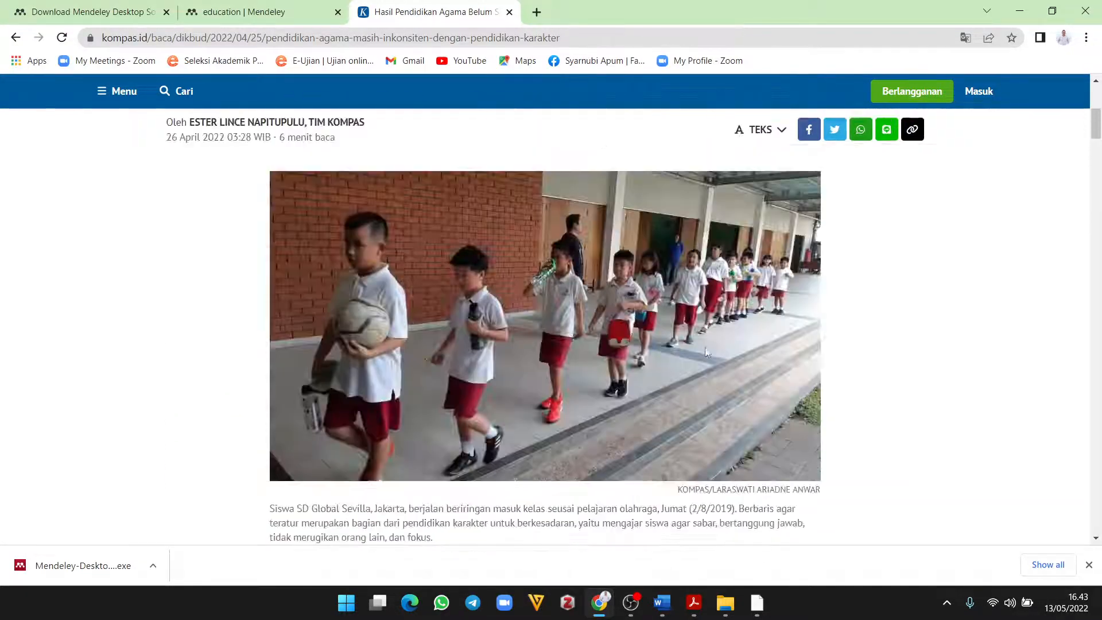
click(757, 602)
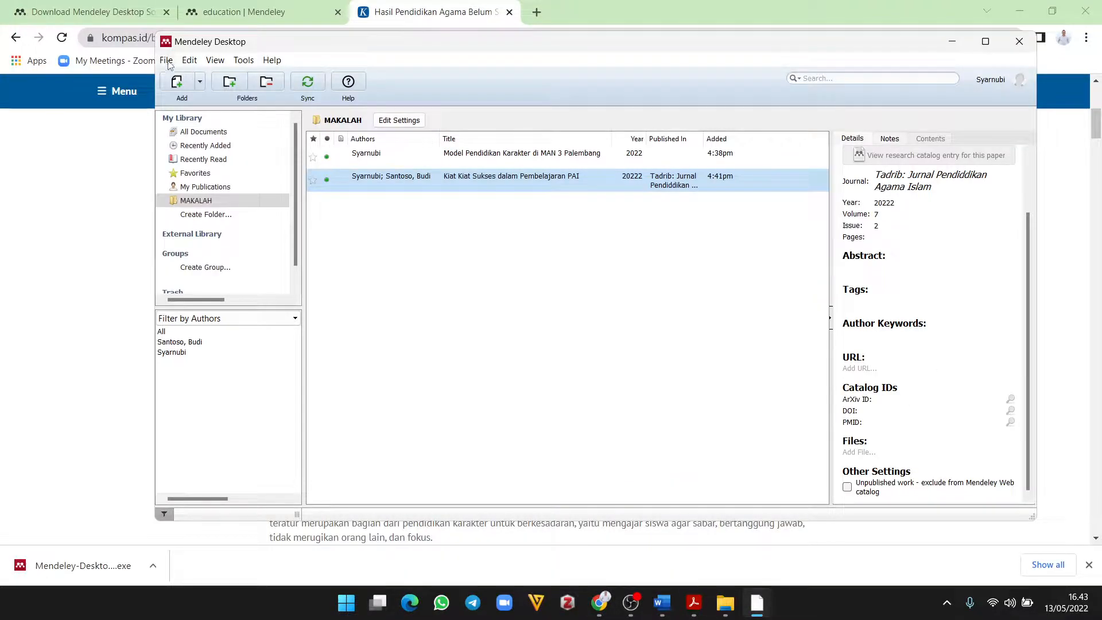
Step: Add a manual Mendeley entry with reference type Web Page
click(169, 64)
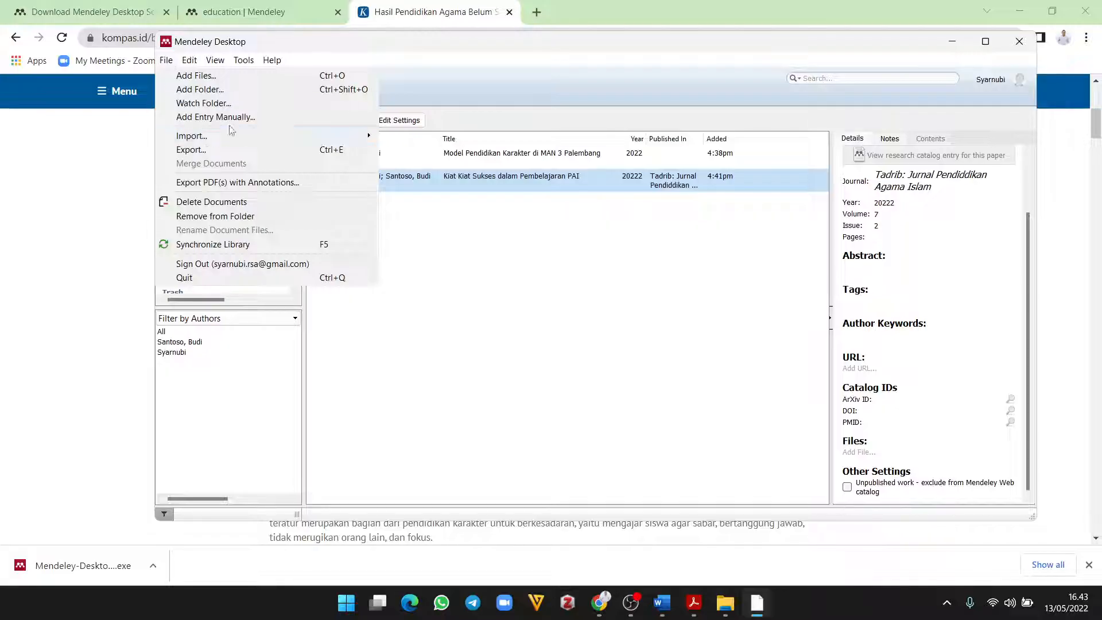
click(232, 118)
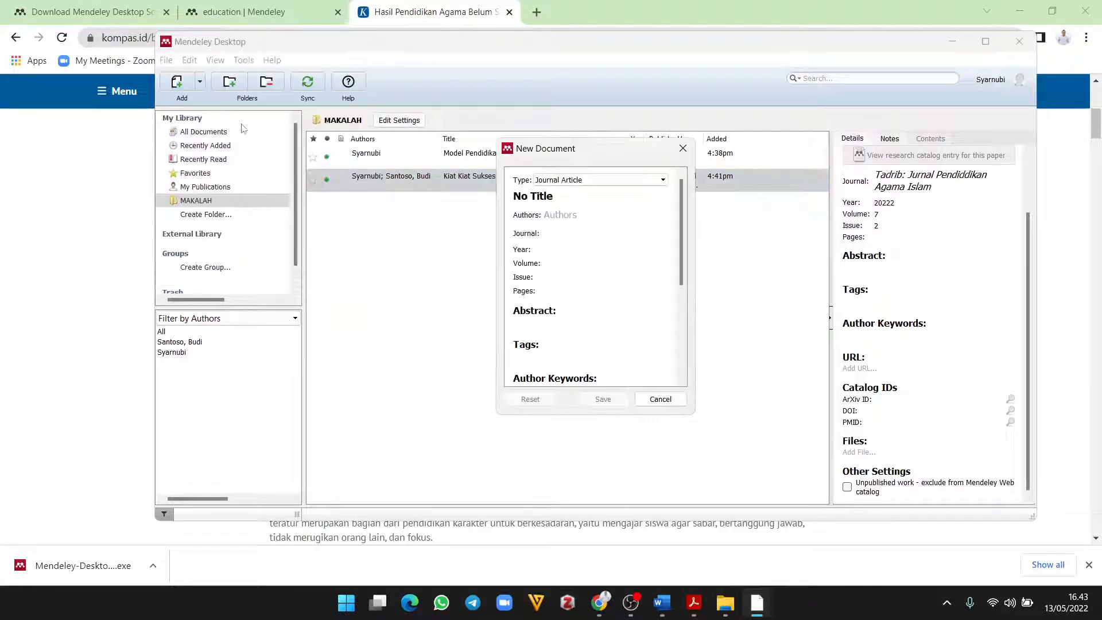
click(634, 180)
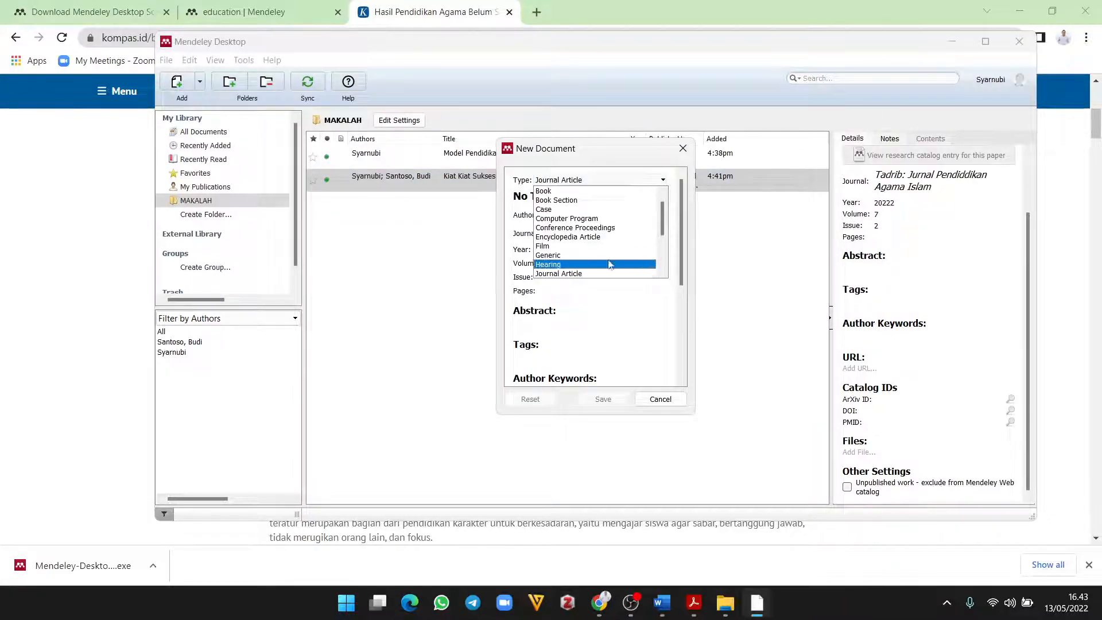
scroll(610, 264, down, 3)
click(564, 262)
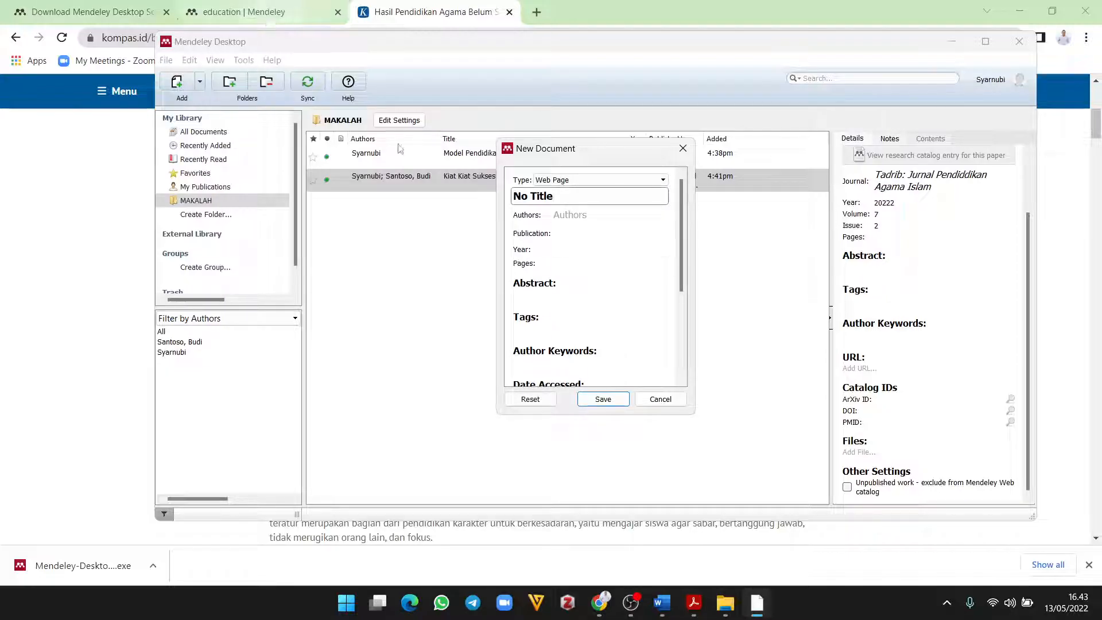
click(598, 602)
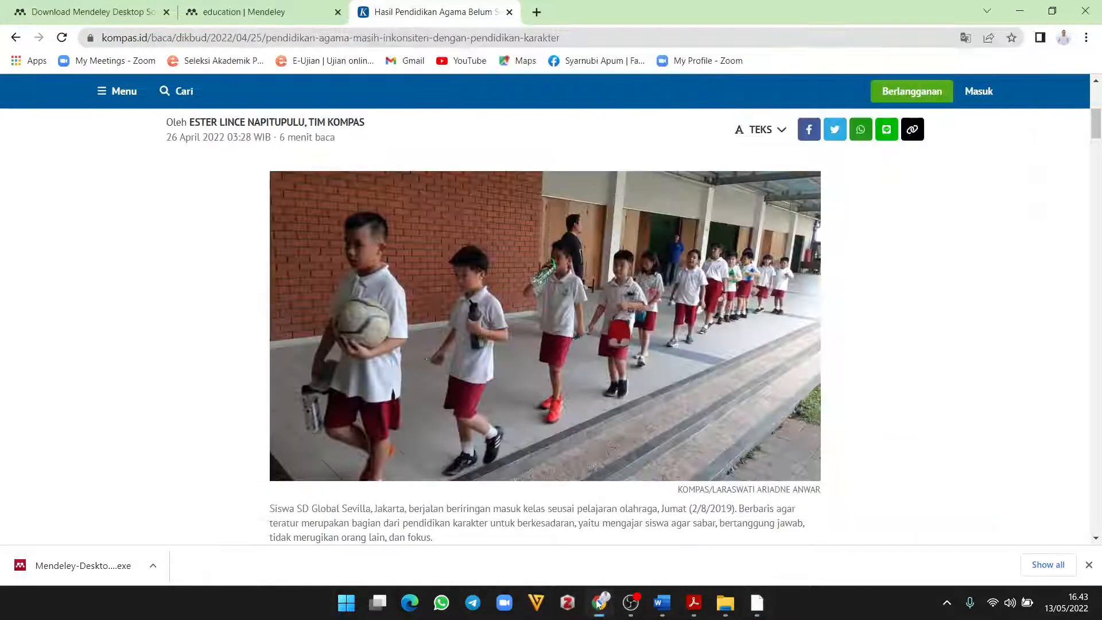
Step: Copy the Kompas article's full headline
scroll(610, 264, up, 6)
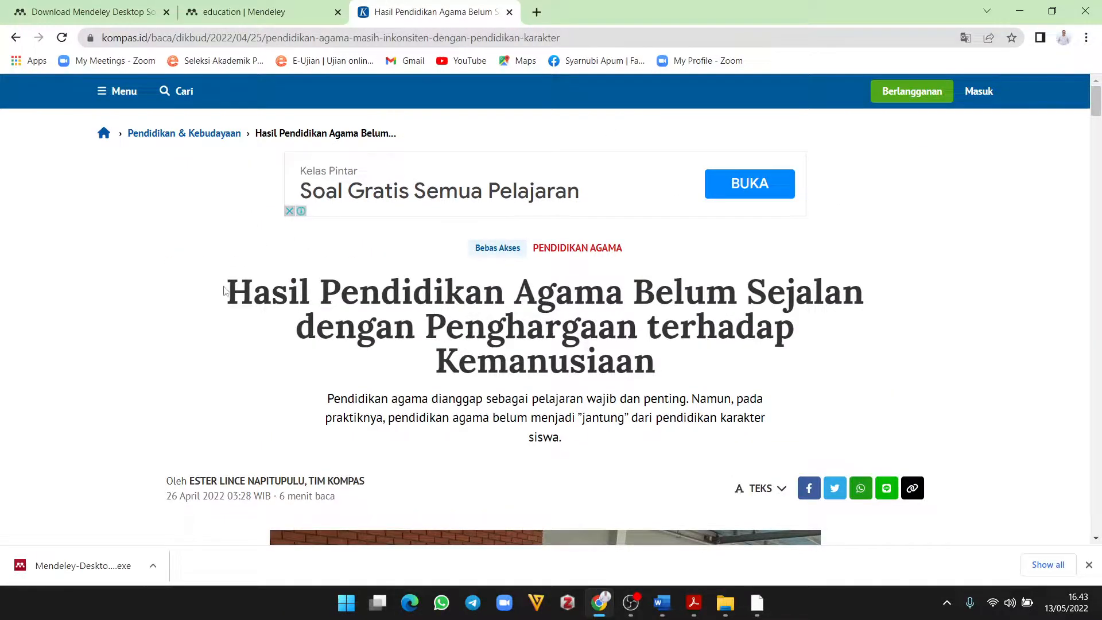
drag(225, 291, 484, 326)
drag(517, 328, 651, 356)
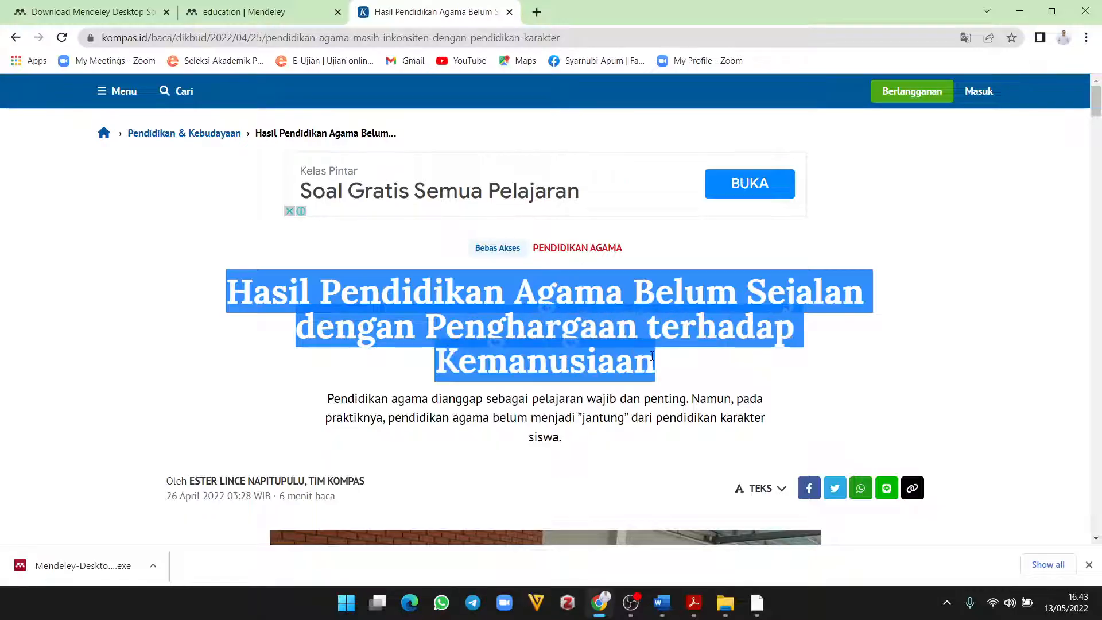
right_click(572, 328)
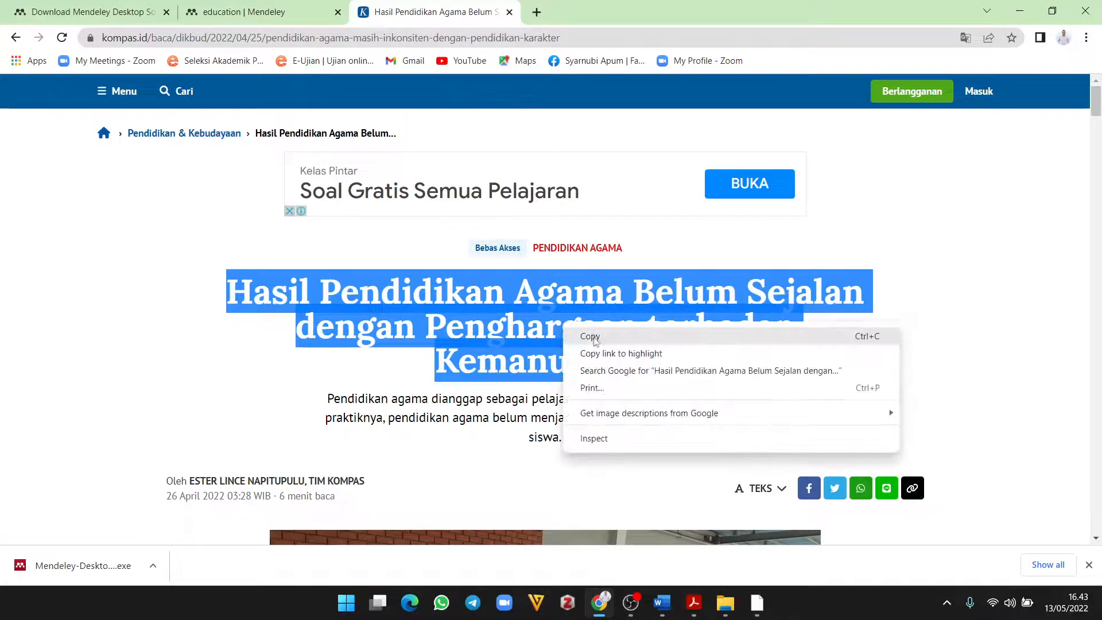
click(583, 337)
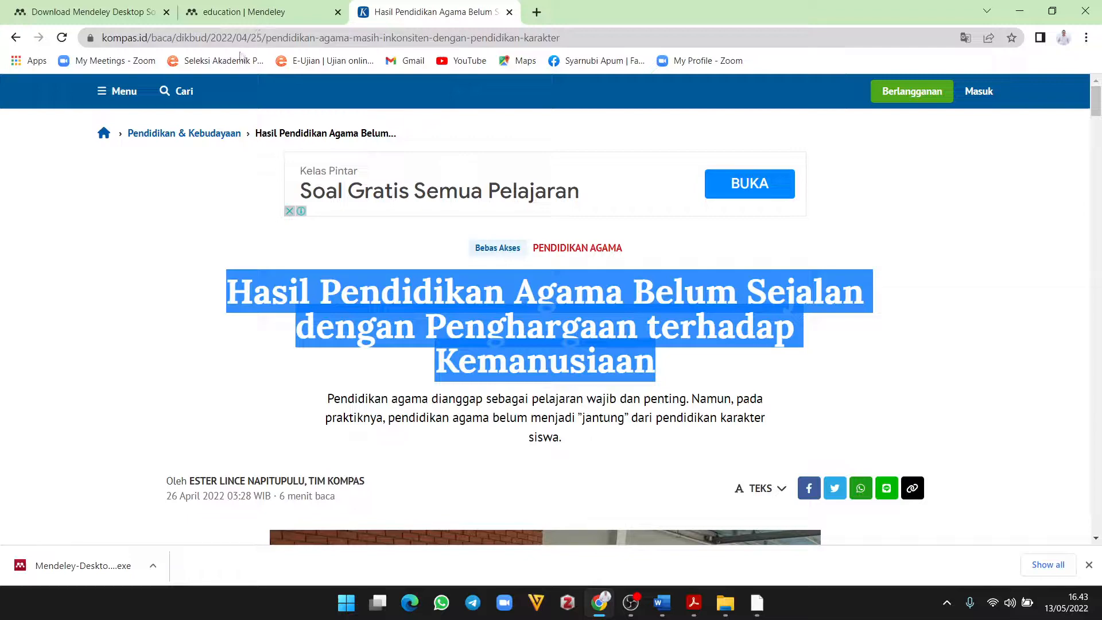
Step: Paste the headline as the Web Page entry's title, replacing 'No Title'
click(757, 603)
drag(555, 196, 513, 195)
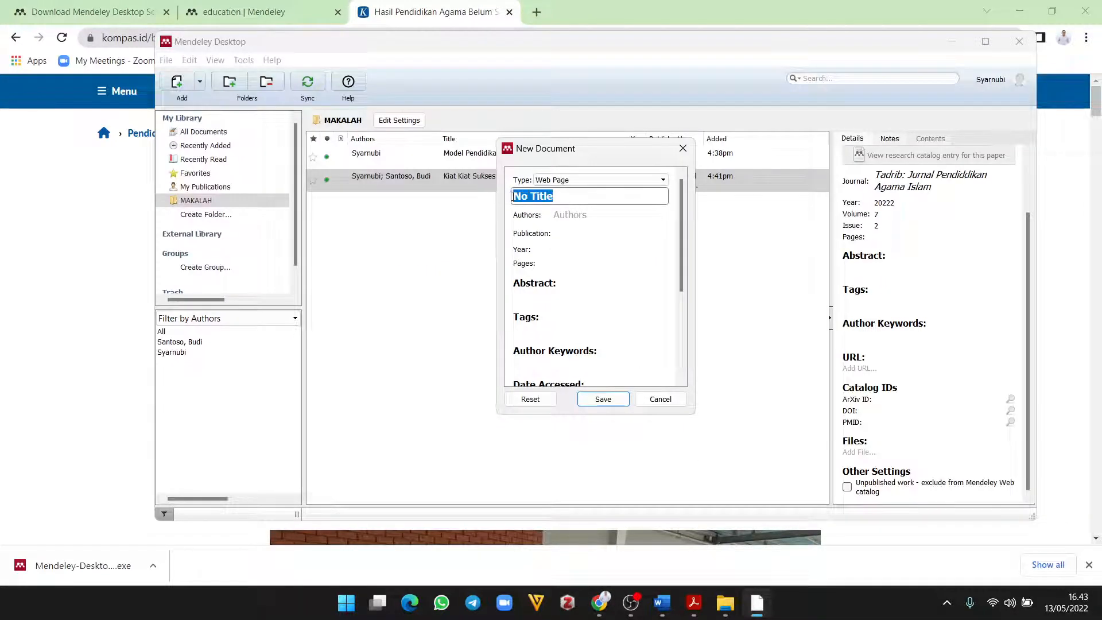
right_click(524, 196)
click(553, 268)
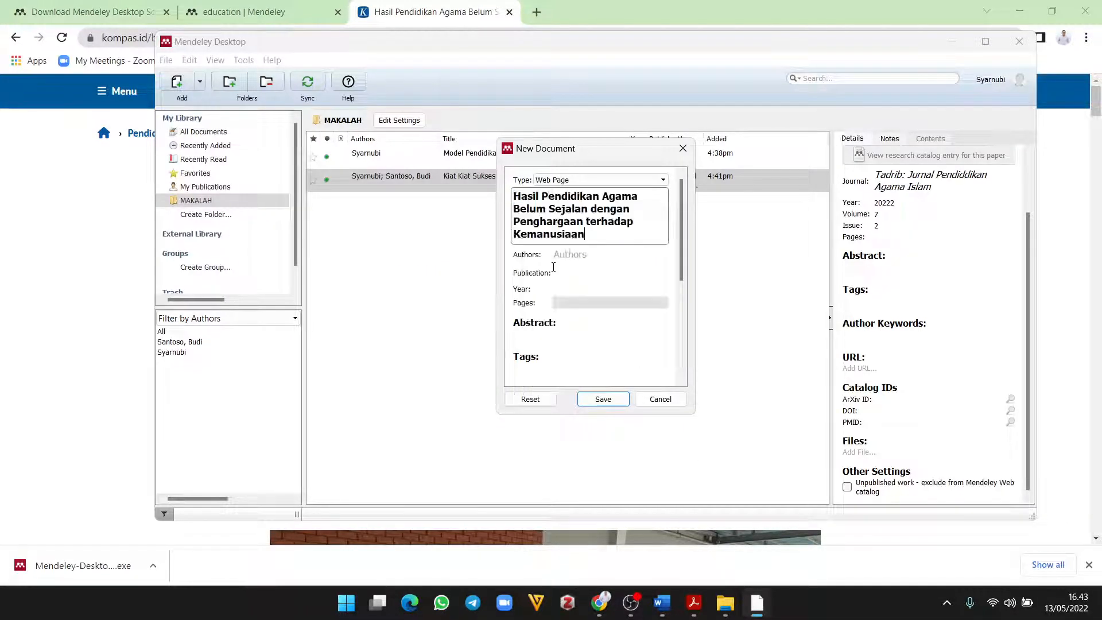
click(570, 254)
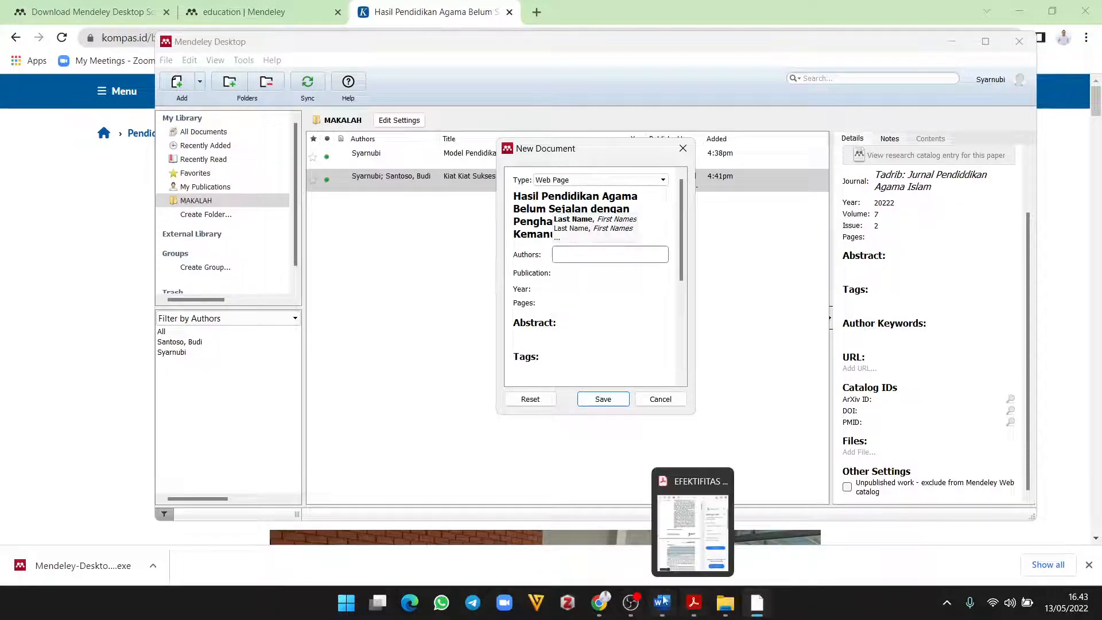
click(599, 602)
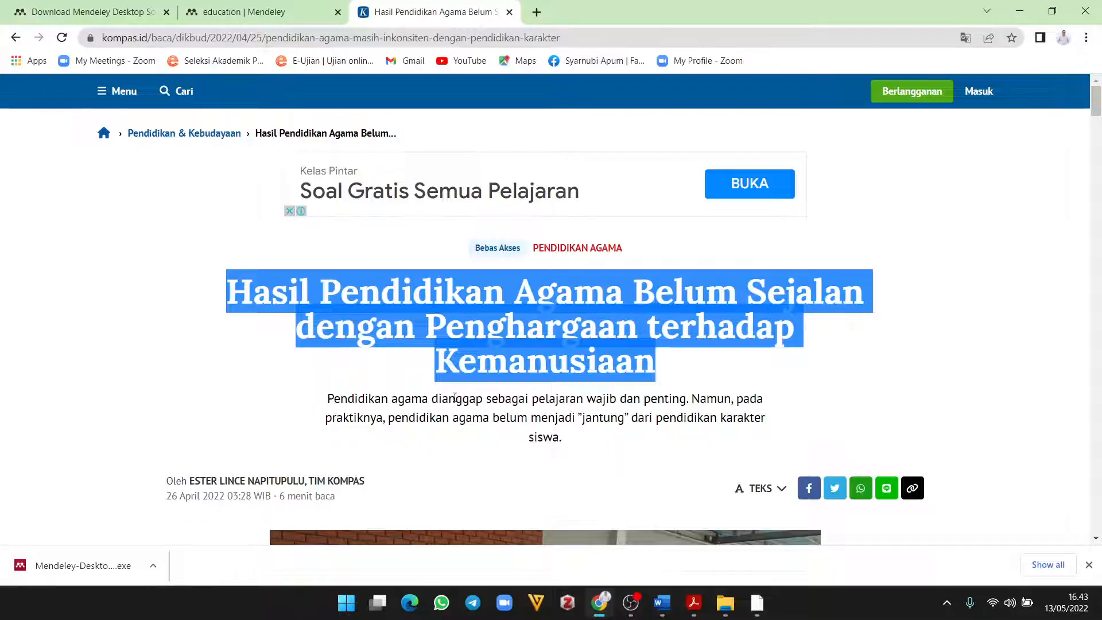
Step: Copy the photographer's name from the Kompas article's photo caption
scroll(454, 397, down, 3)
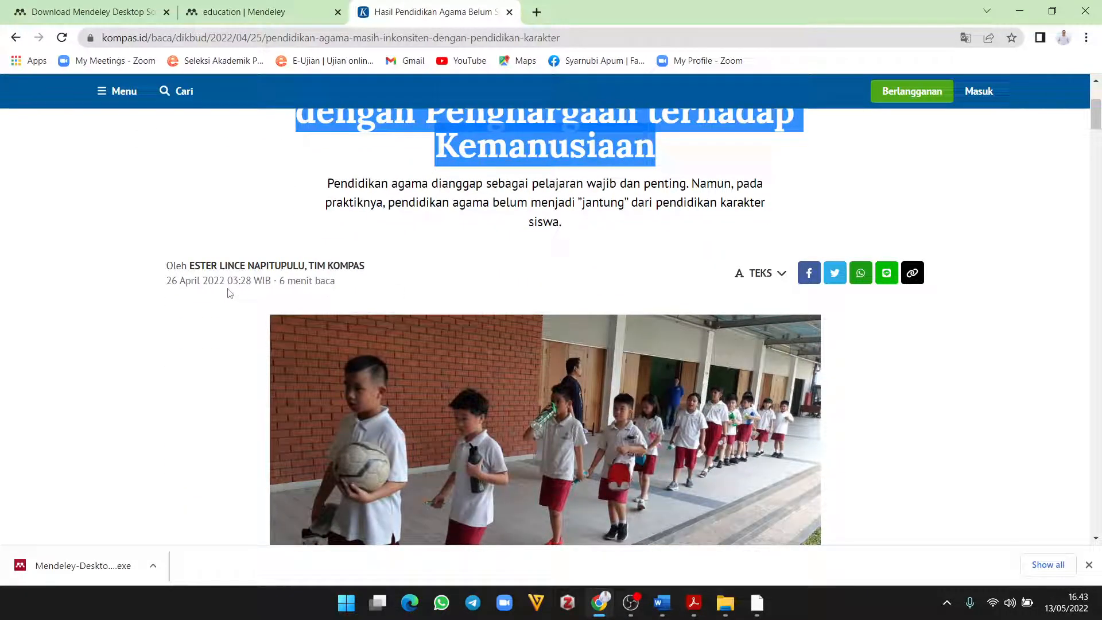
scroll(229, 294, down, 8)
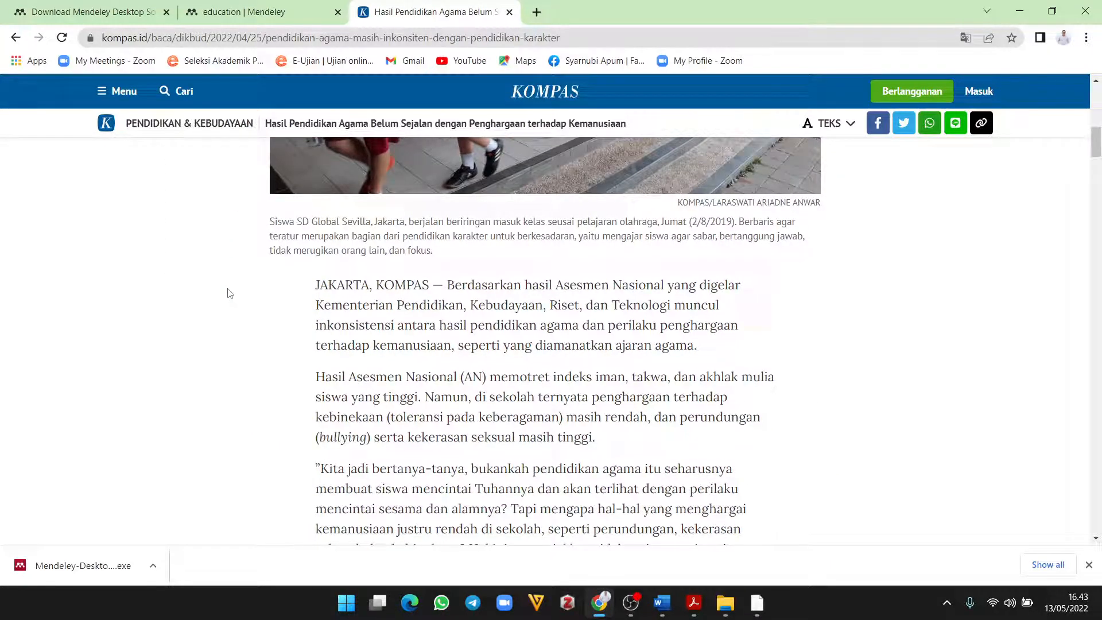
scroll(230, 293, up, 8)
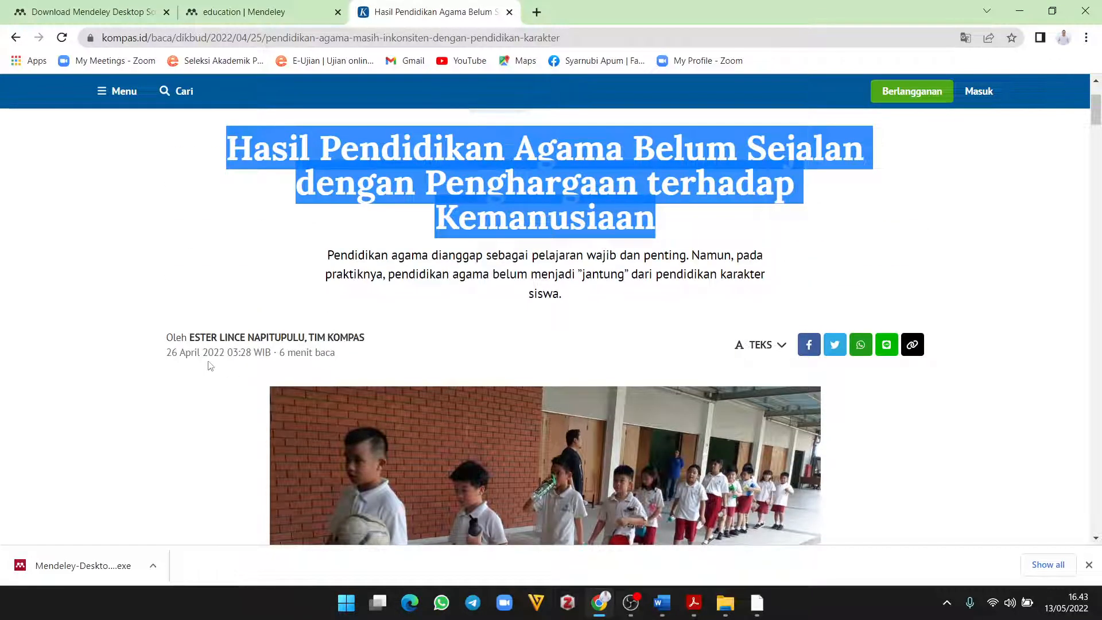
scroll(547, 388, down, 5)
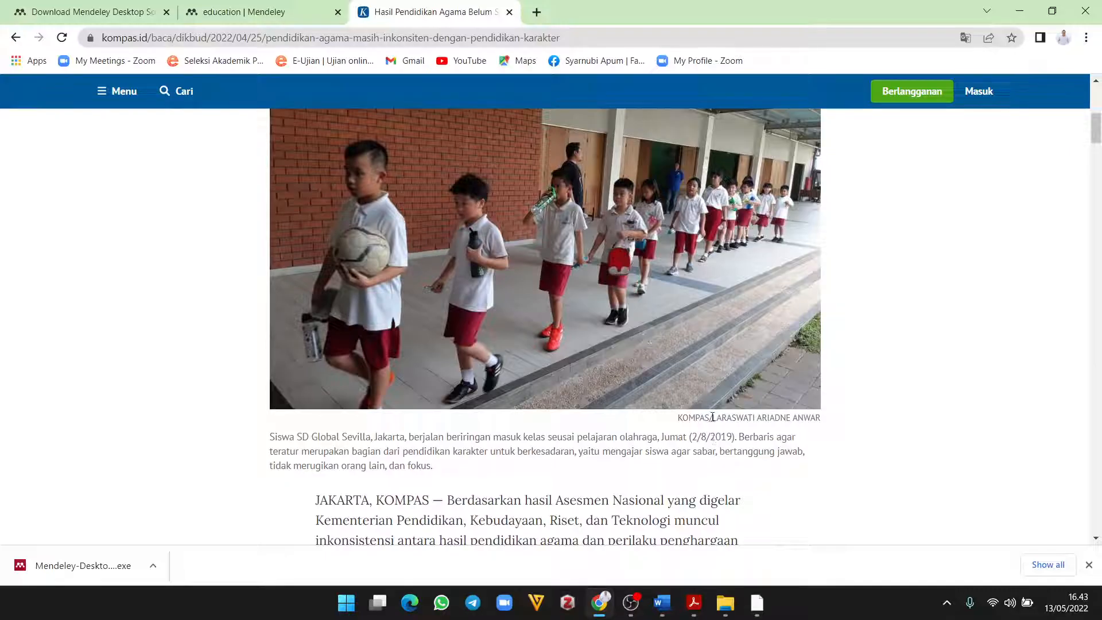
drag(713, 418, 822, 420)
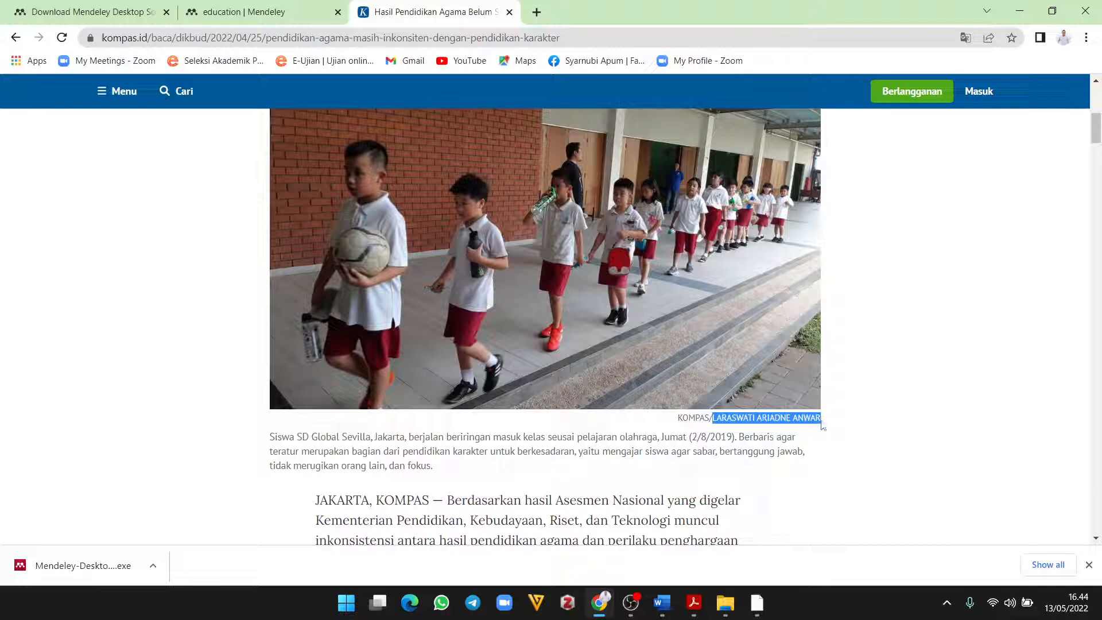
right_click(752, 417)
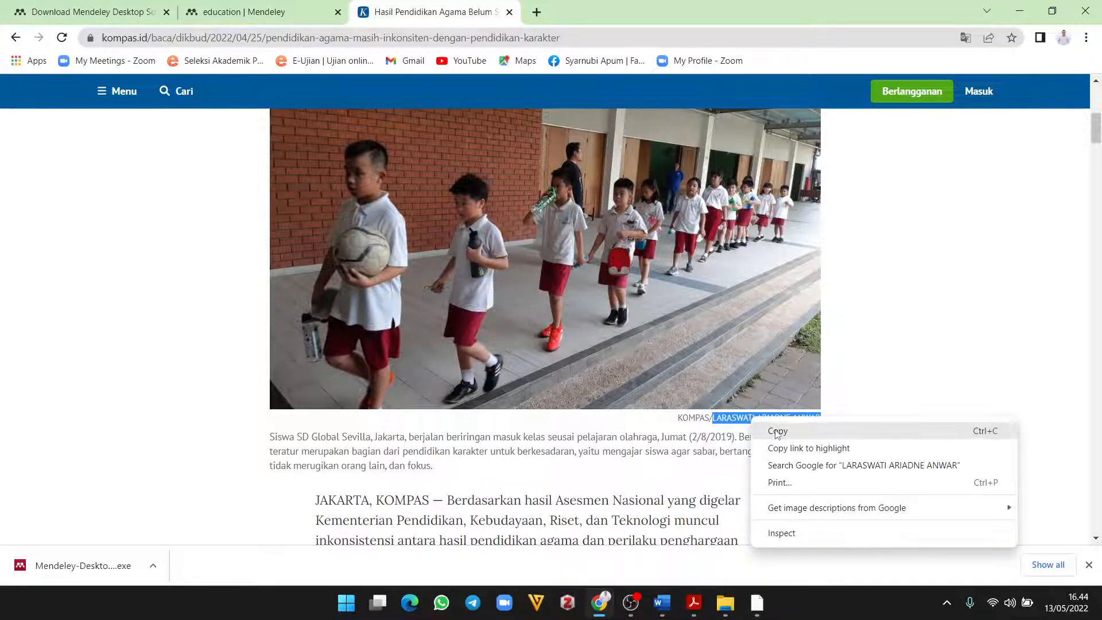
click(776, 431)
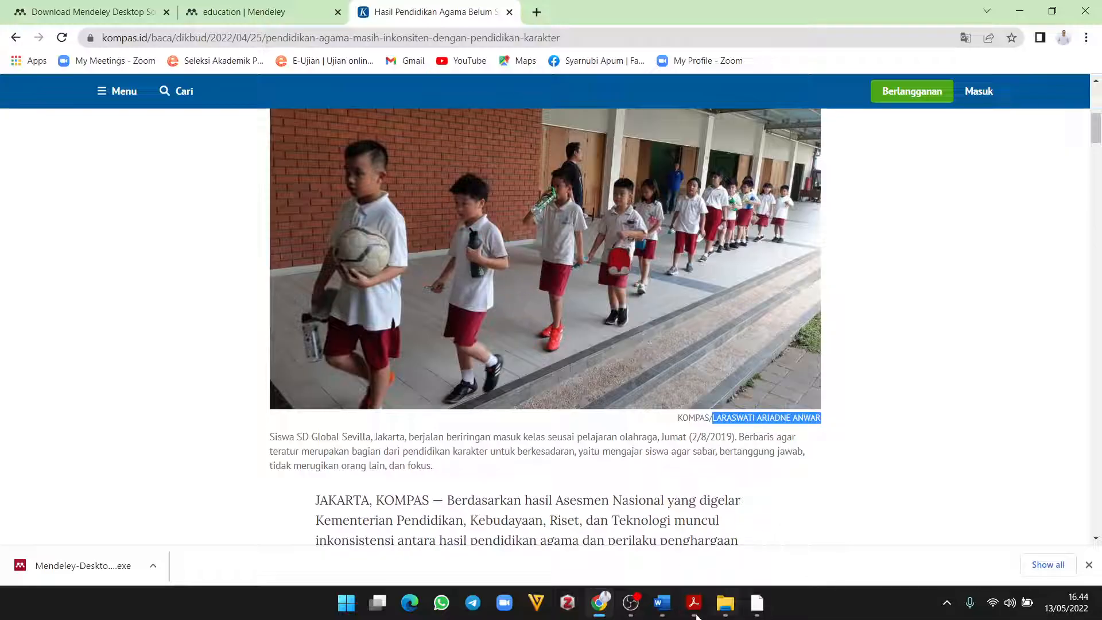
click(757, 603)
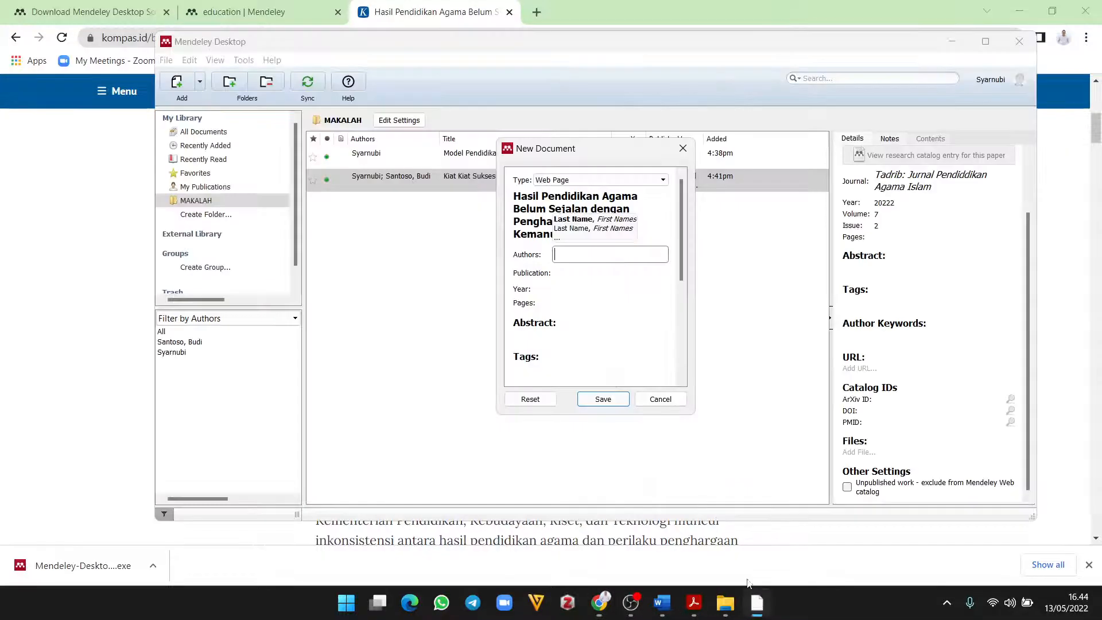
Step: Paste the copied caption name into Authors and correct the first and middle names
right_click(584, 257)
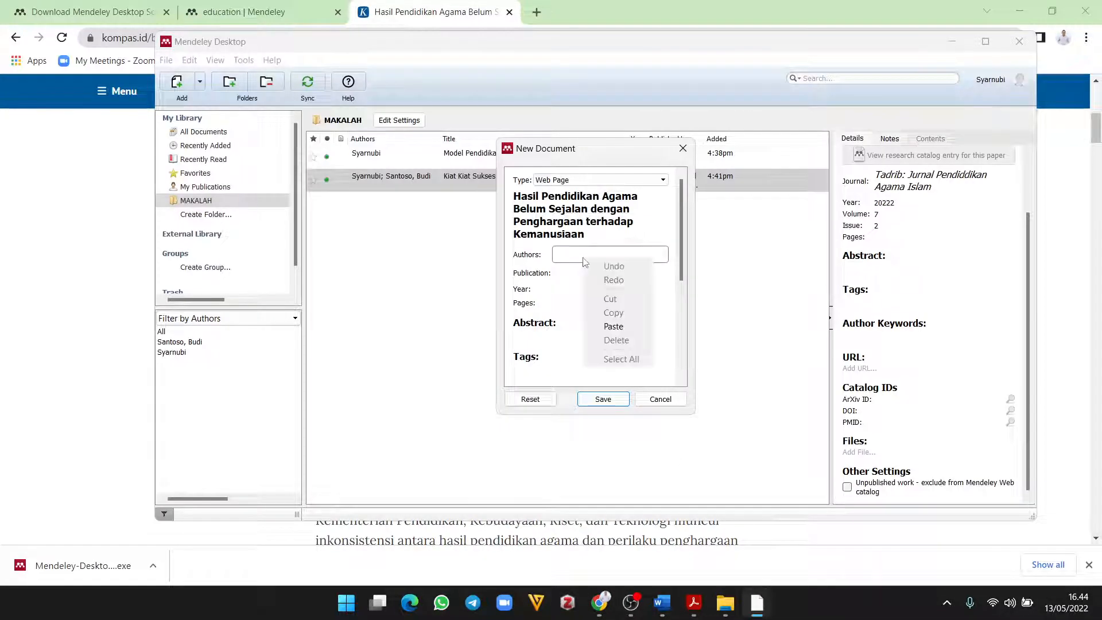
click(614, 326)
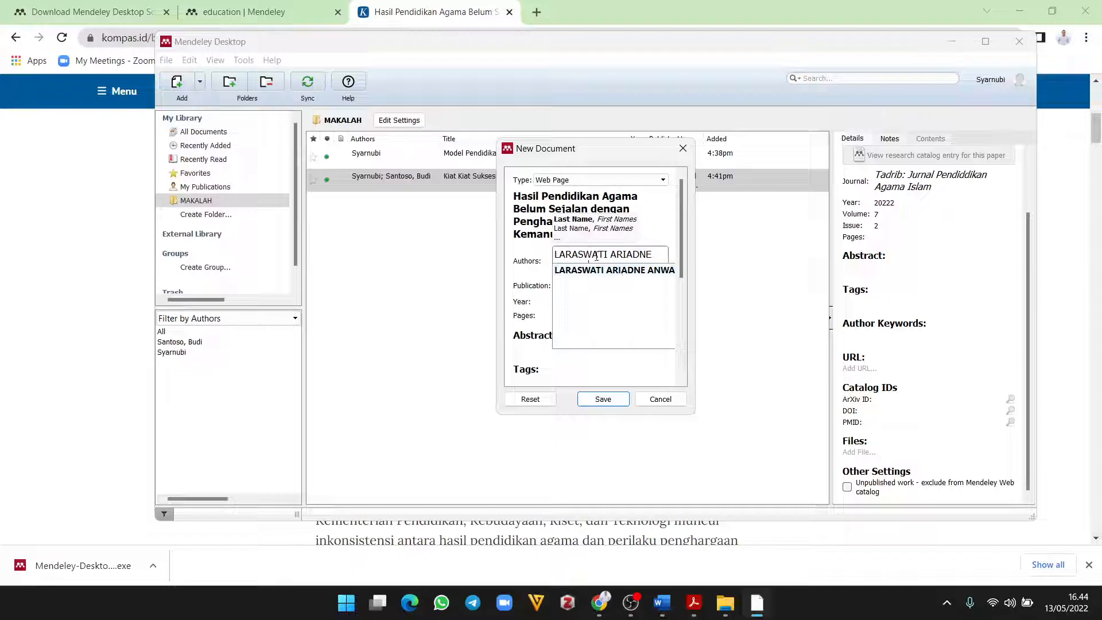
text(ANWAR)
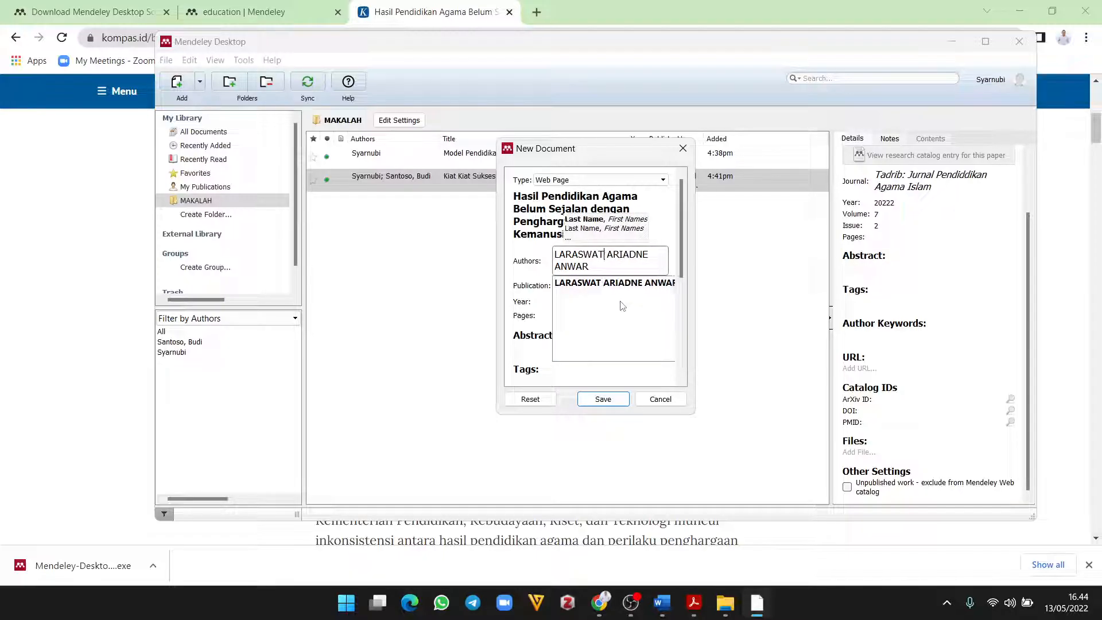
key(BackSpace)
key(BackSpace)
key(BackSpace)
key(BackSpace)
key(BackSpace)
key(BackSpace)
key(BackSpace)
key(BackSpace)
text(arasi)
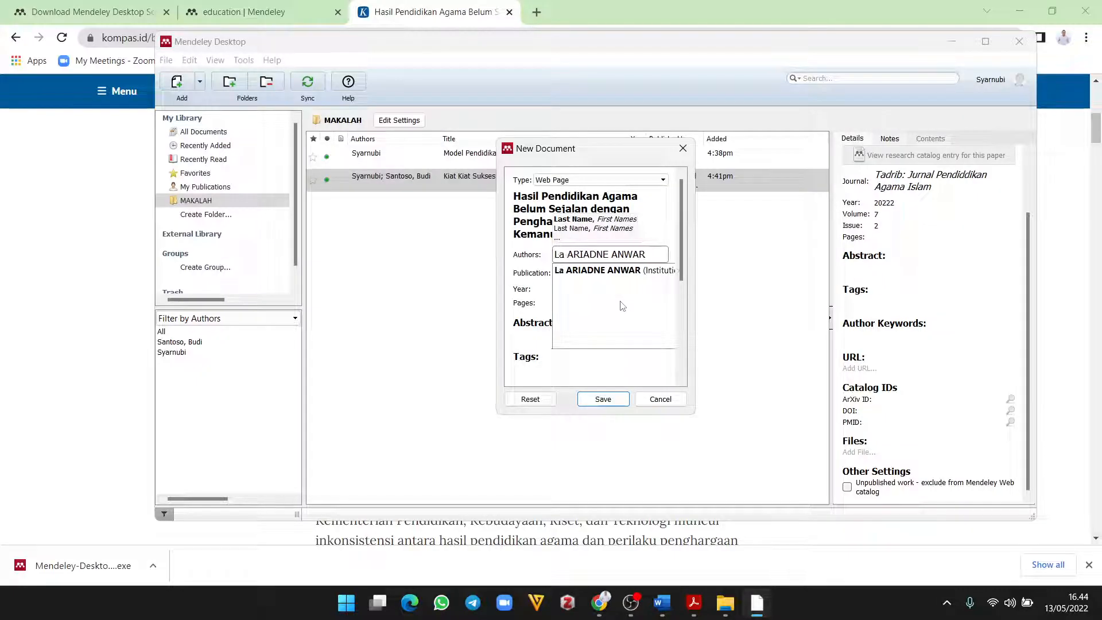
key(Right)
key(Right)
key(Right)
key(Right)
key(Right)
key(Right)
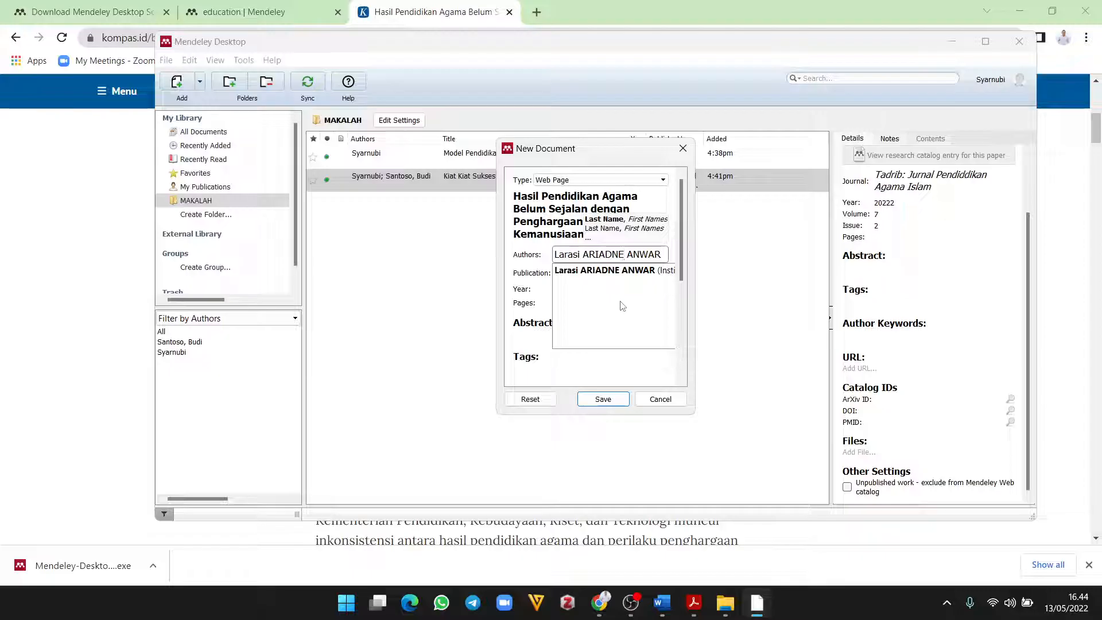
key(BackSpace)
key(BackSpace)
key(BackSpace)
key(BackSpace)
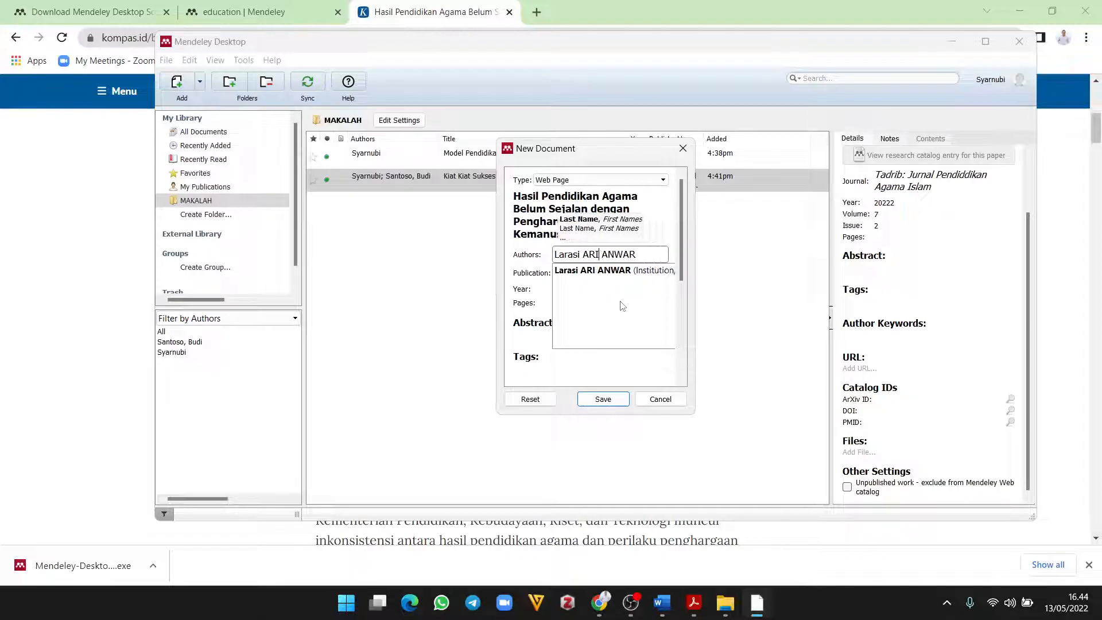
key(BackSpace)
key(BackSpace)
text(ar)
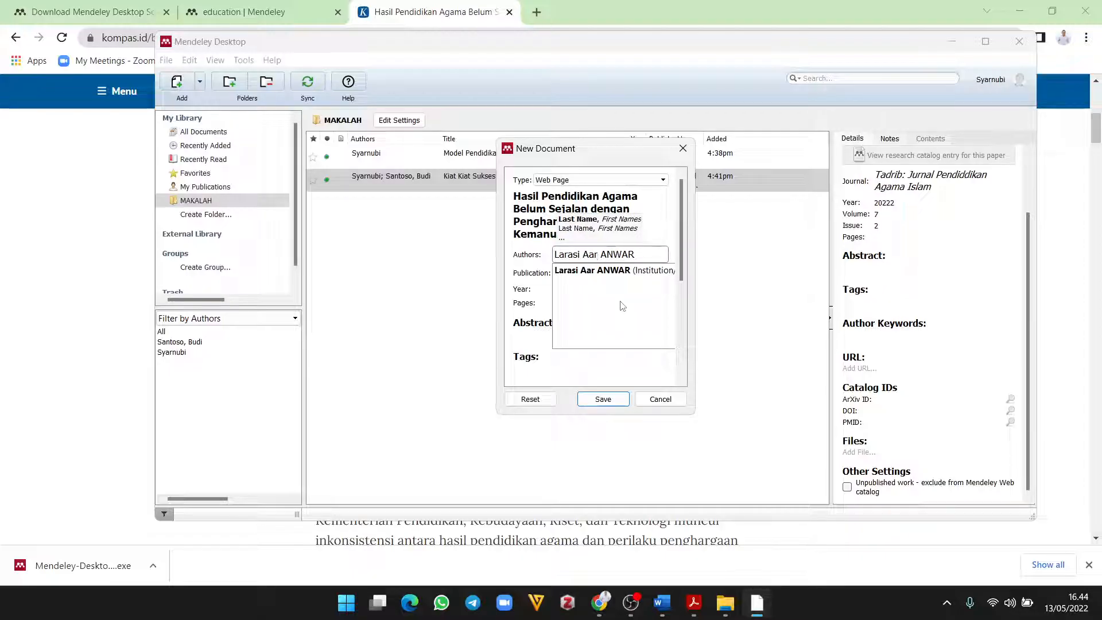
text(iadne)
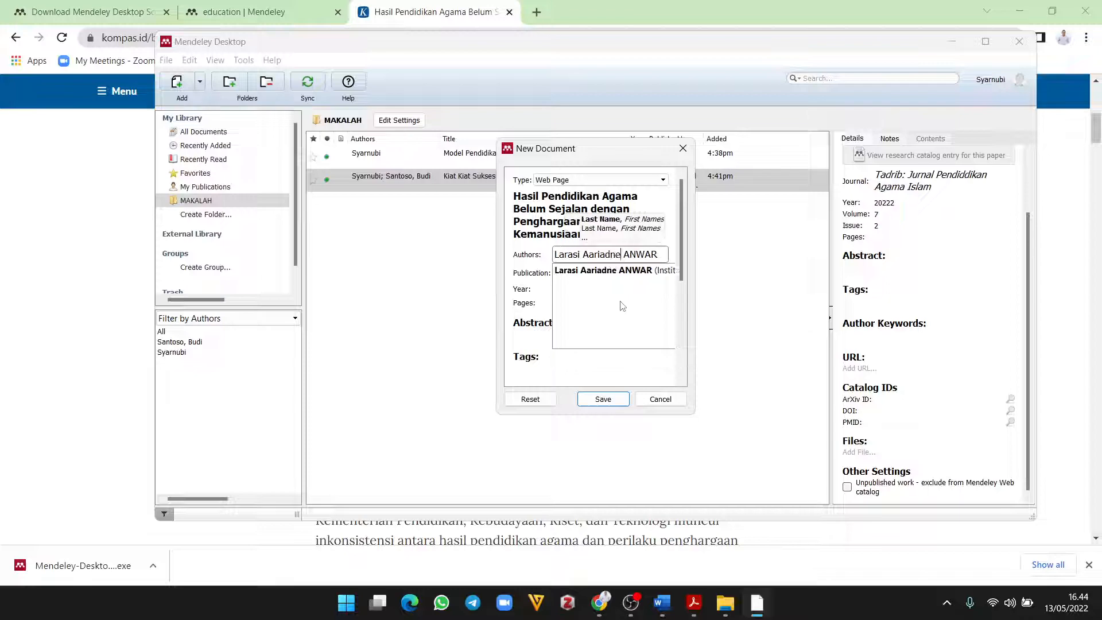
Step: Fix the surname's capitalisation and commit the author entry
key(End)
key(BackSpace)
key(BackSpace)
key(BackSpace)
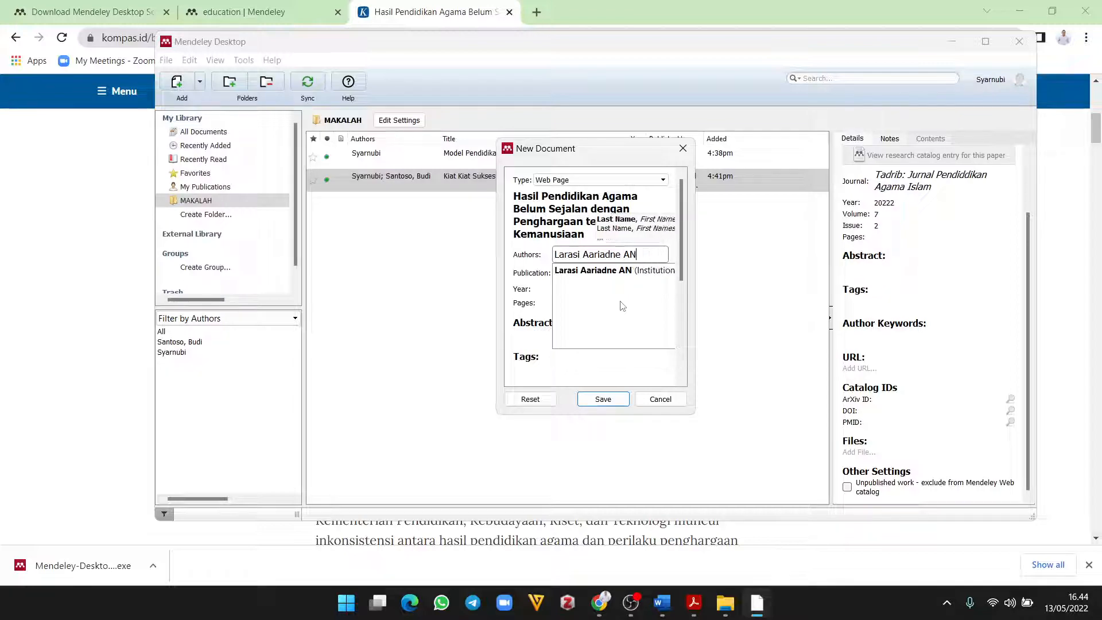
key(BackSpace)
text(nwar)
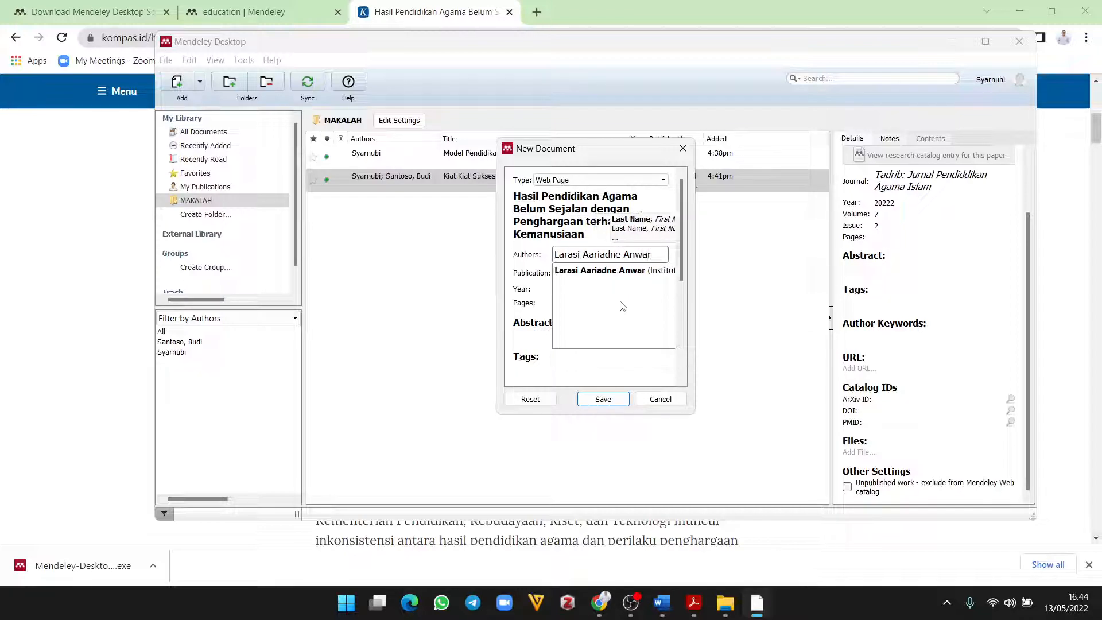
click(539, 275)
click(574, 276)
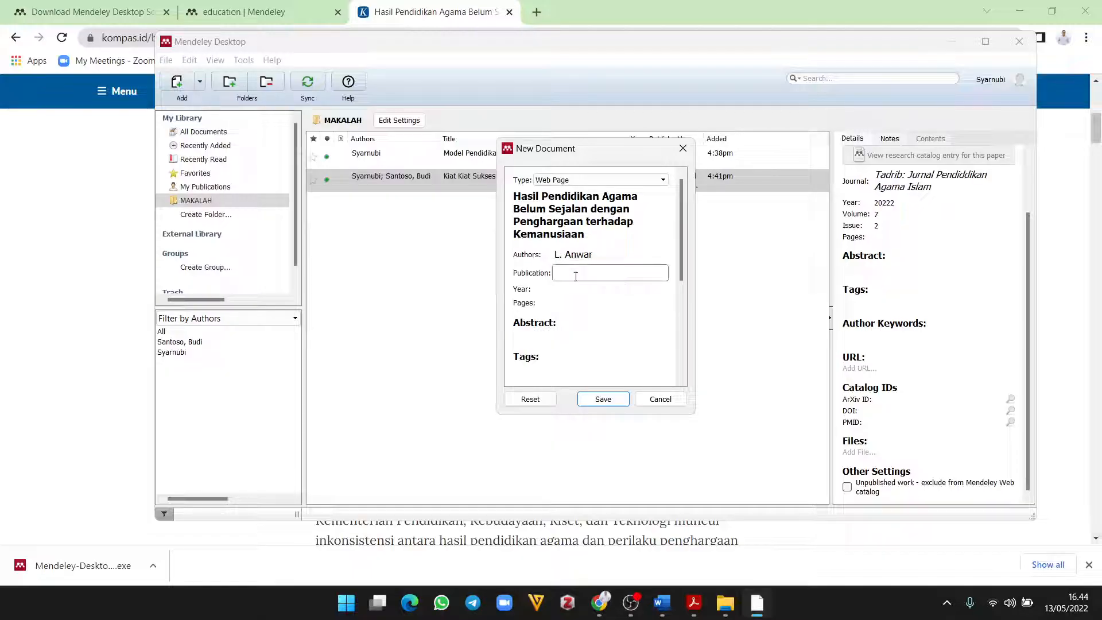
click(599, 603)
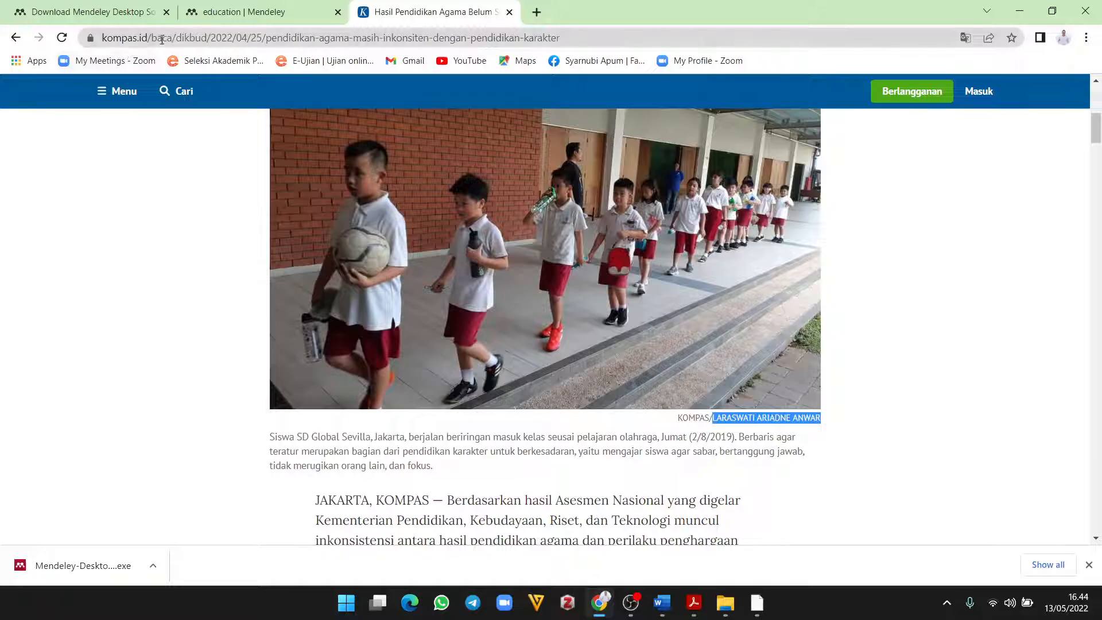
Step: Set the publication to Kompas.id, then recheck the Kompas article's details
click(1020, 10)
click(632, 275)
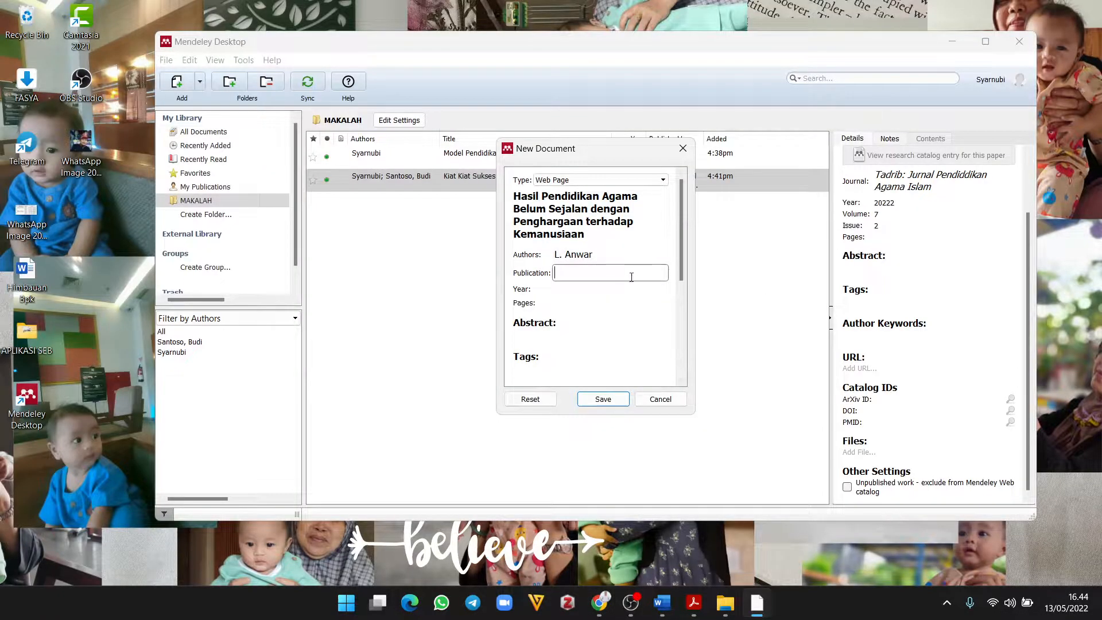
text(Kompas.id)
click(563, 288)
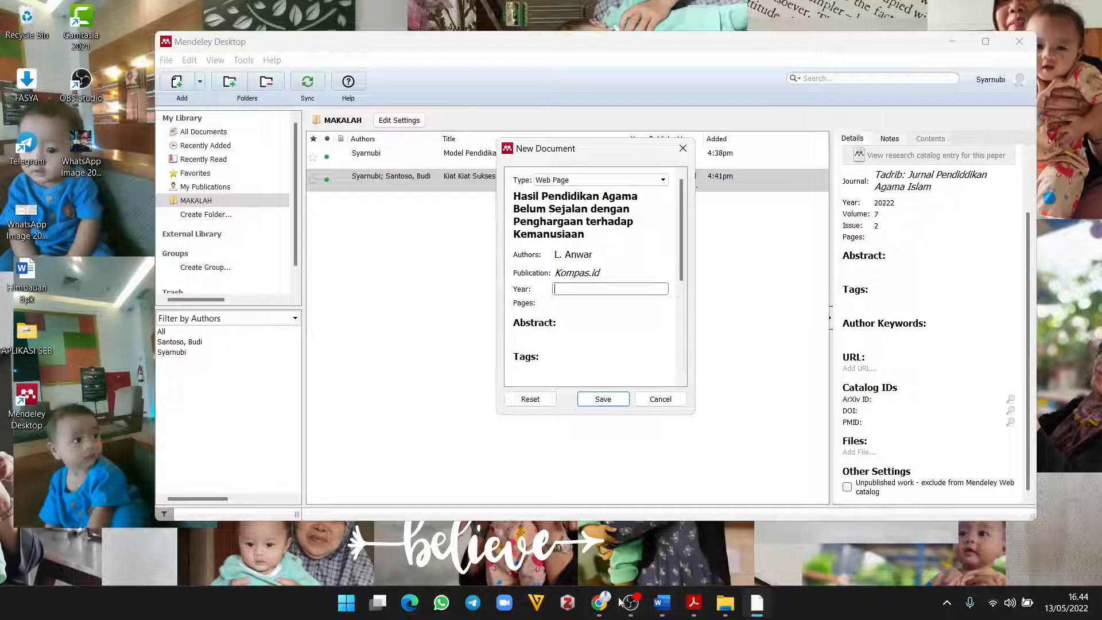
click(600, 603)
scroll(670, 480, up, 6)
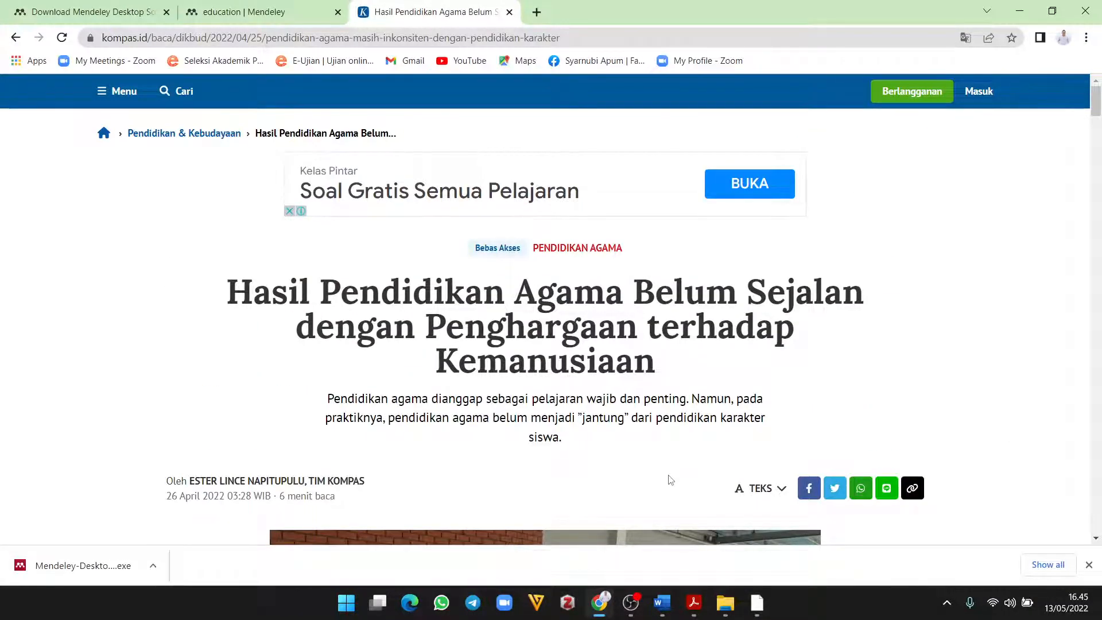
scroll(671, 480, down, 8)
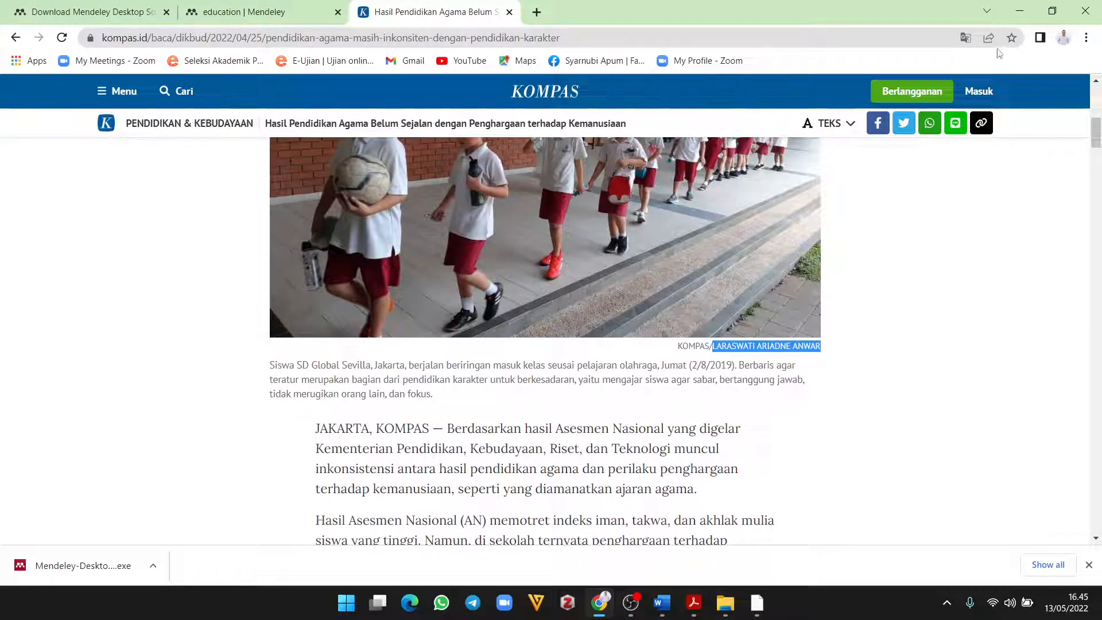
Step: Enter 2022 as the year and recheck the author entry, keeping its short form
click(1006, 13)
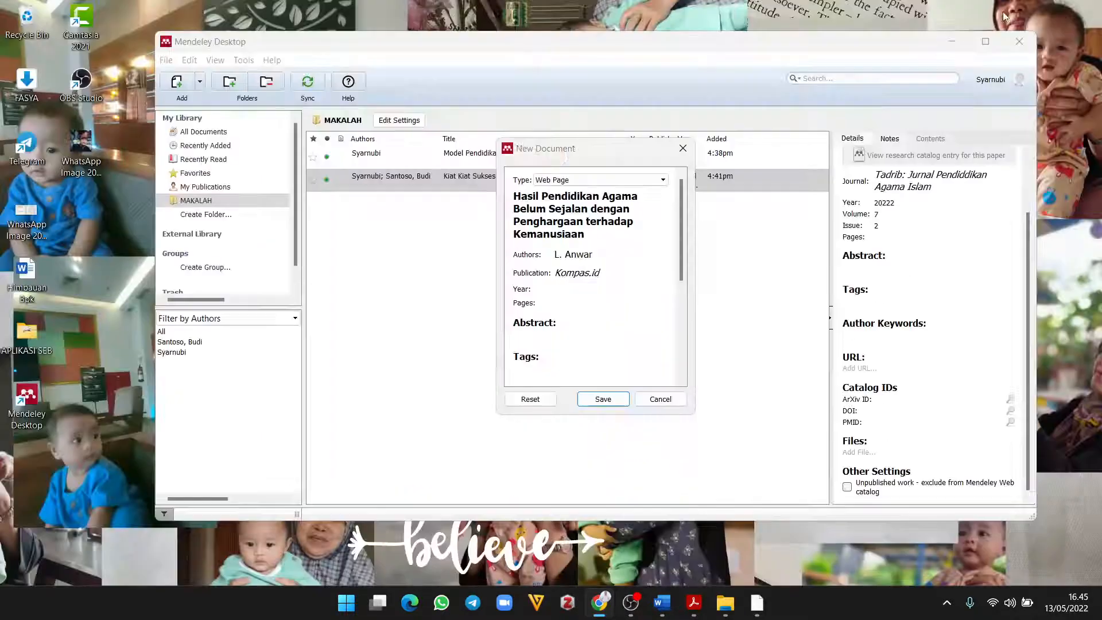
click(563, 289)
text(2022)
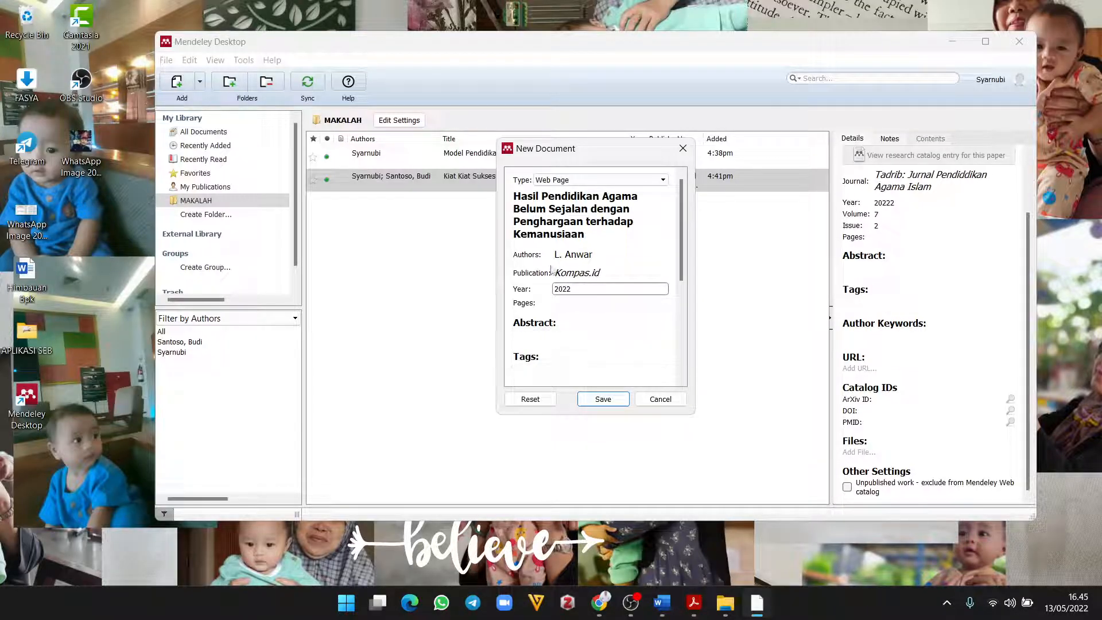
click(591, 255)
click(586, 271)
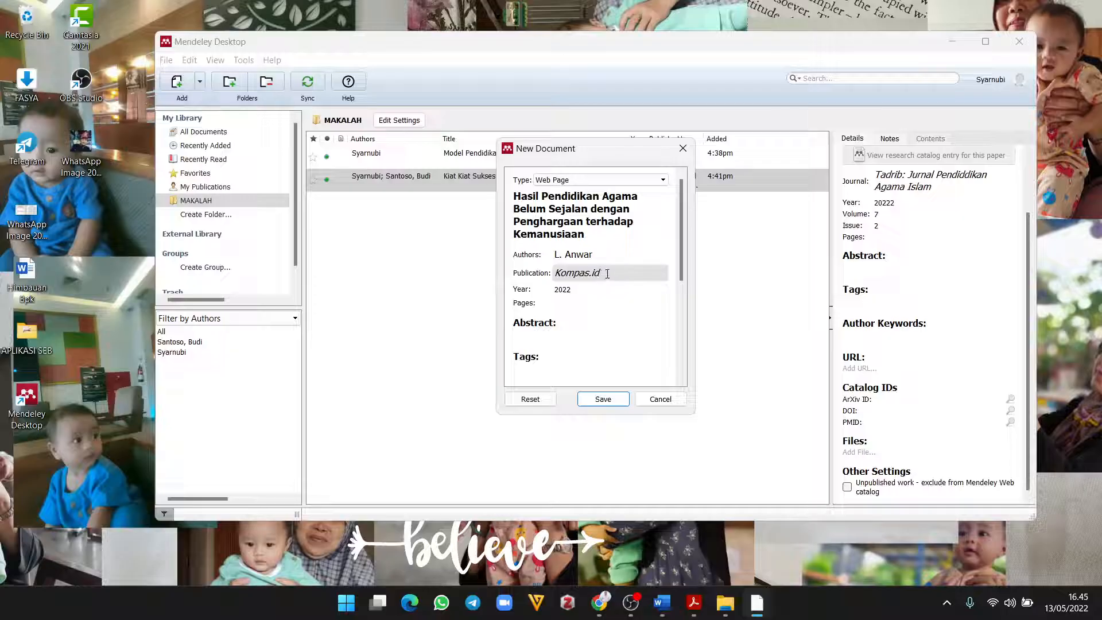
Step: Move down the New Document form to the empty Date Accessed field
key(Tab)
scroll(587, 332, down, 2)
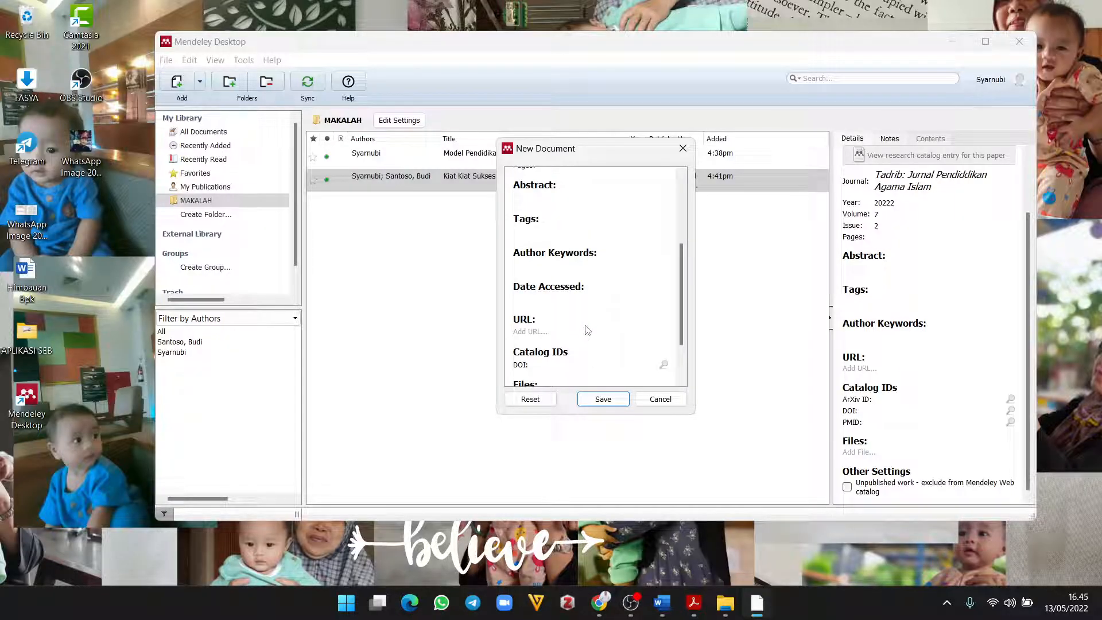
click(550, 297)
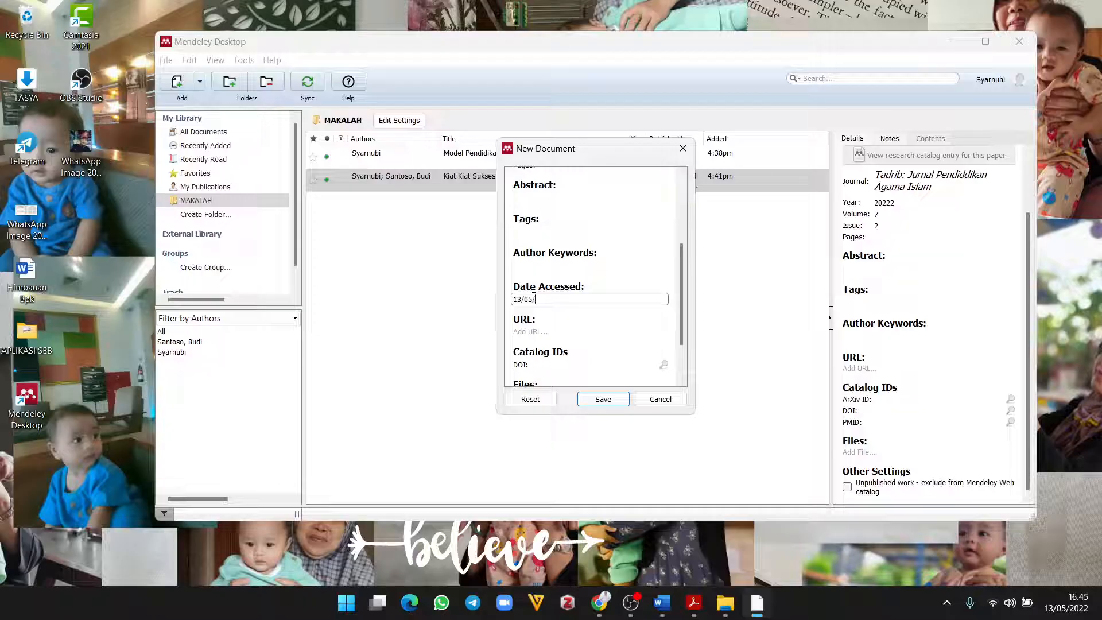
Step: Complete the 13/05/2022 access date and copy the Kompas article's web address from Chrome
text(2022)
drag(682, 325, 682, 354)
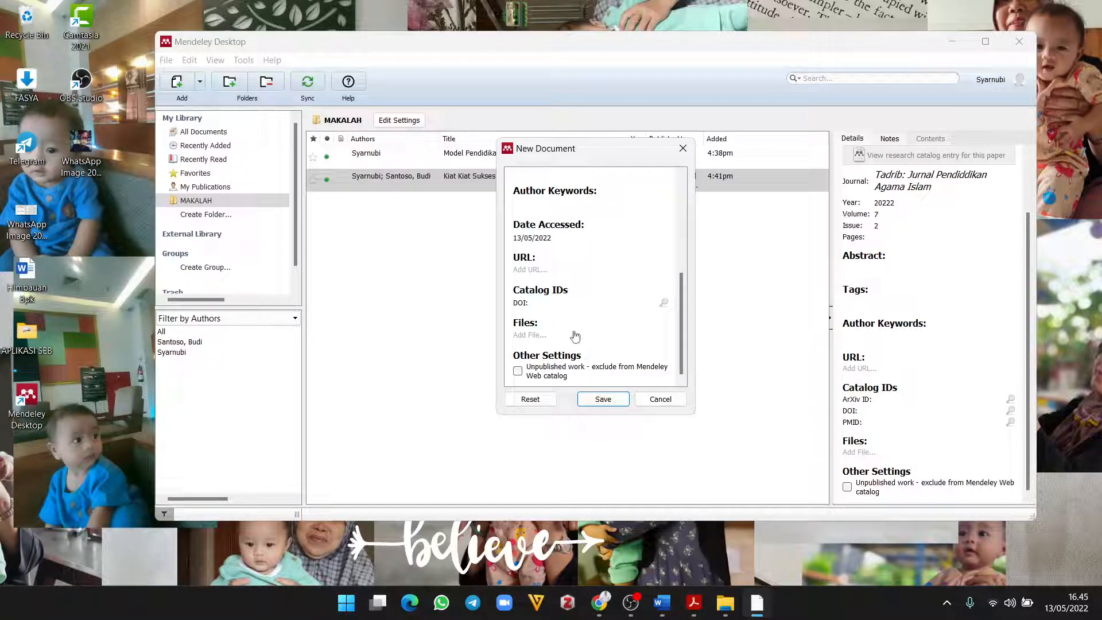
click(529, 270)
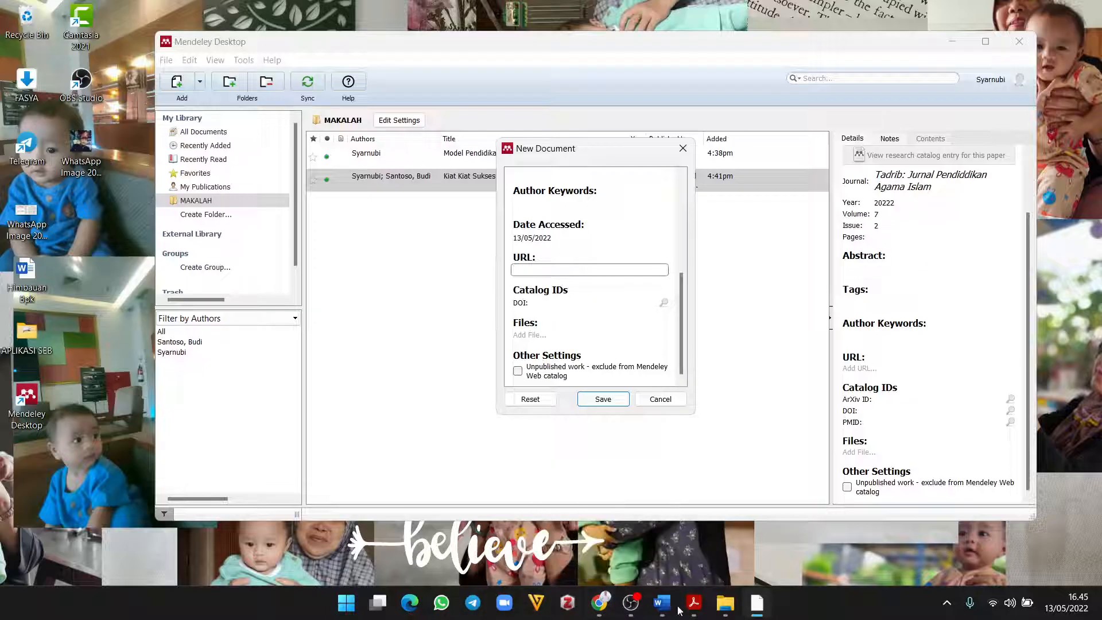
click(629, 608)
click(630, 609)
click(599, 603)
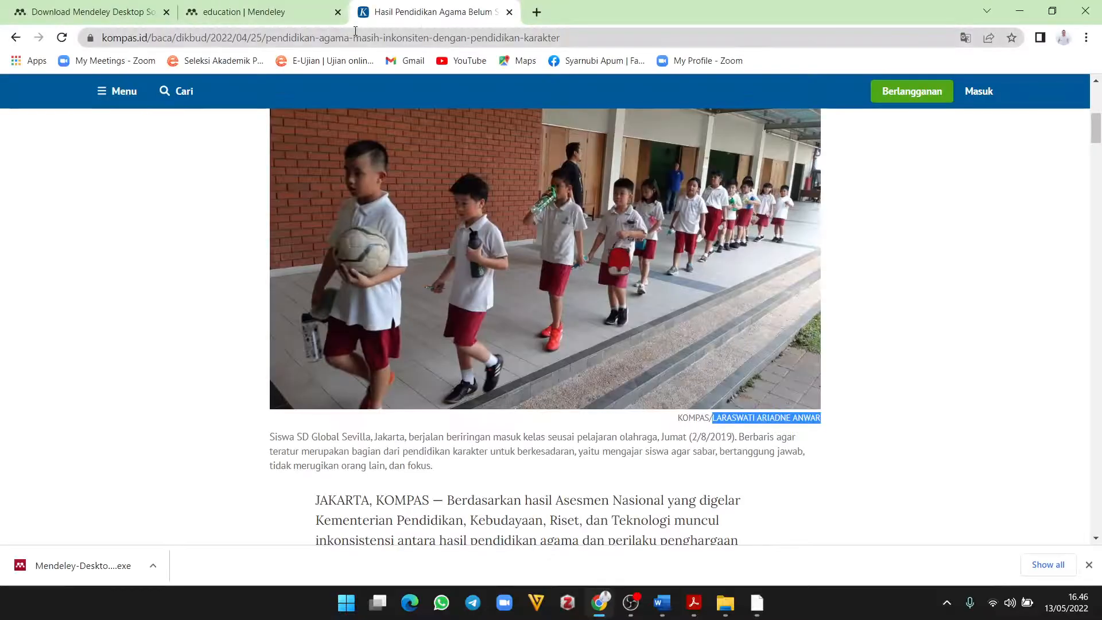
click(356, 37)
right_click(256, 36)
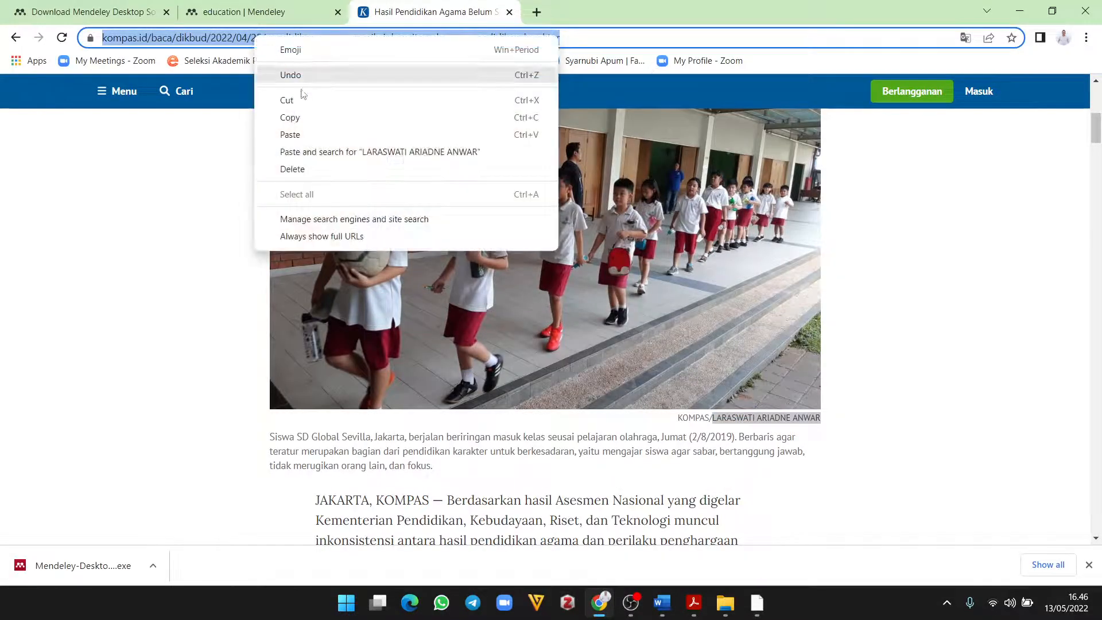
click(303, 118)
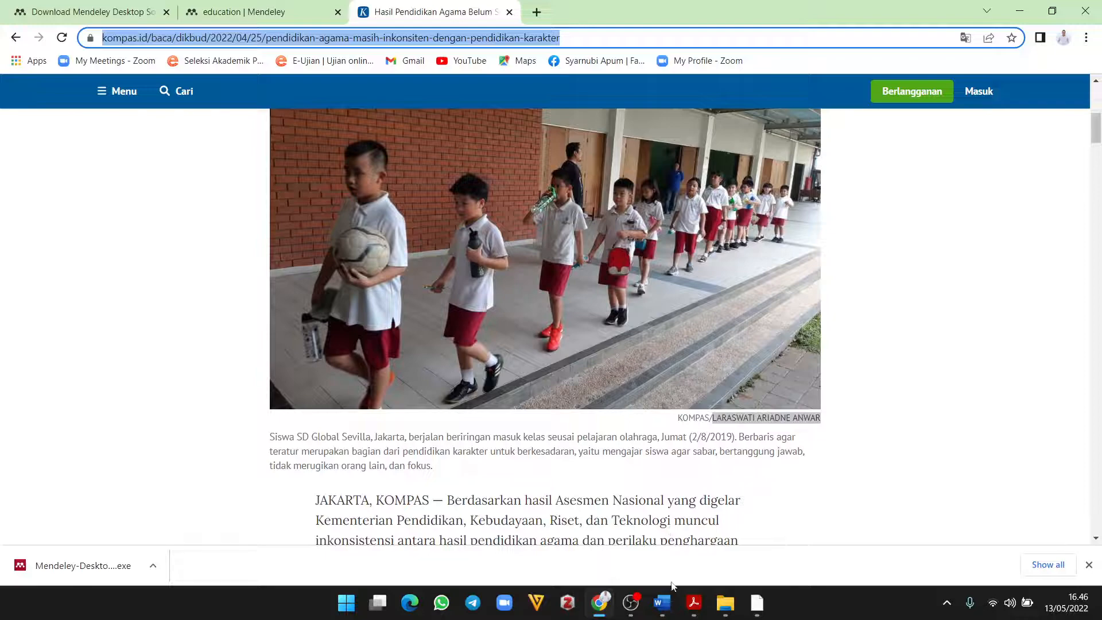
Step: Paste the address into the URL field and save the new Kompas.id reference
click(757, 603)
right_click(563, 272)
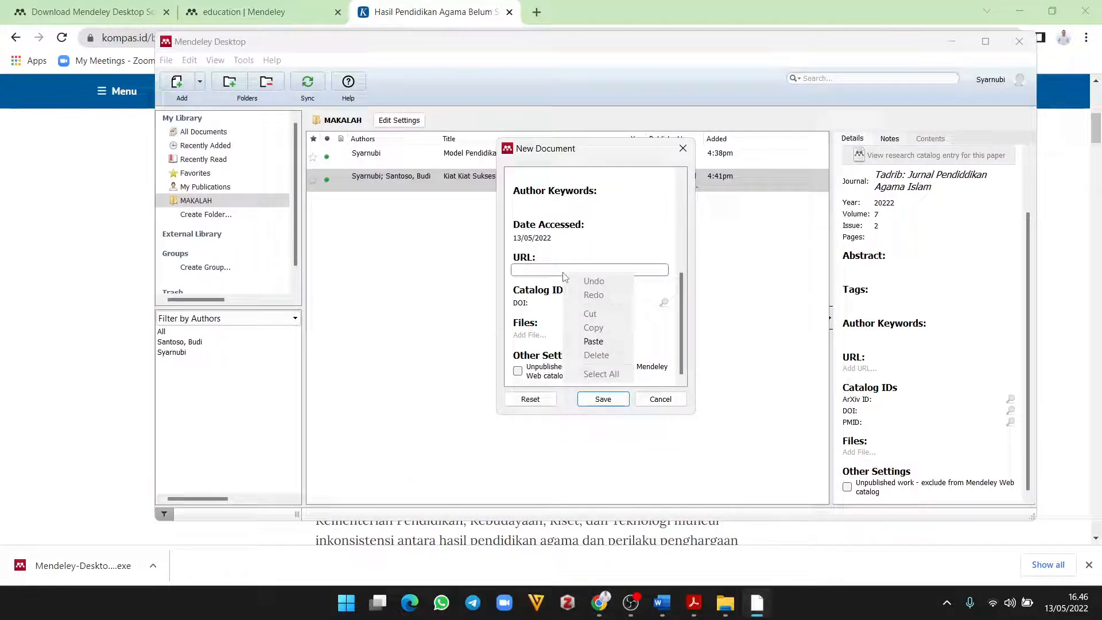
click(597, 341)
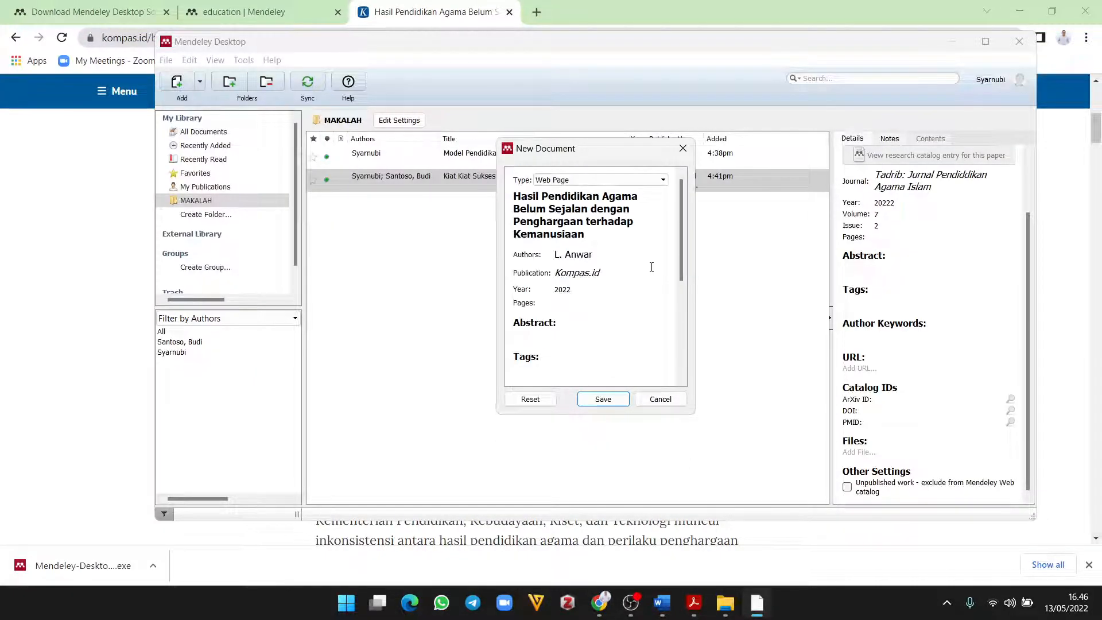
scroll(601, 362, down, 3)
scroll(568, 241, up, 3)
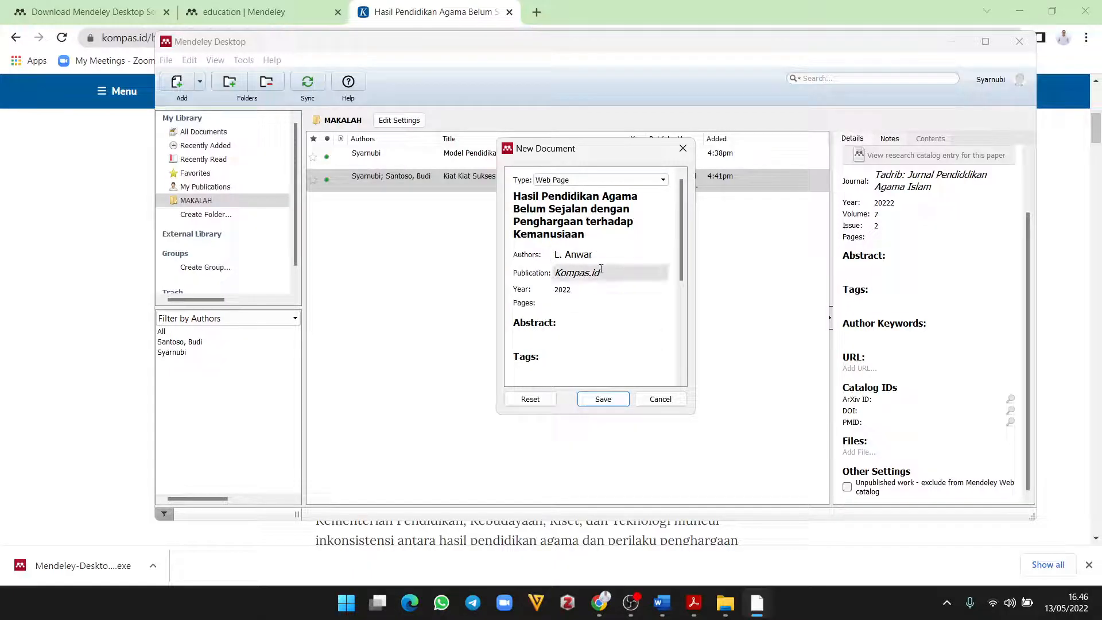
scroll(591, 287, down, 3)
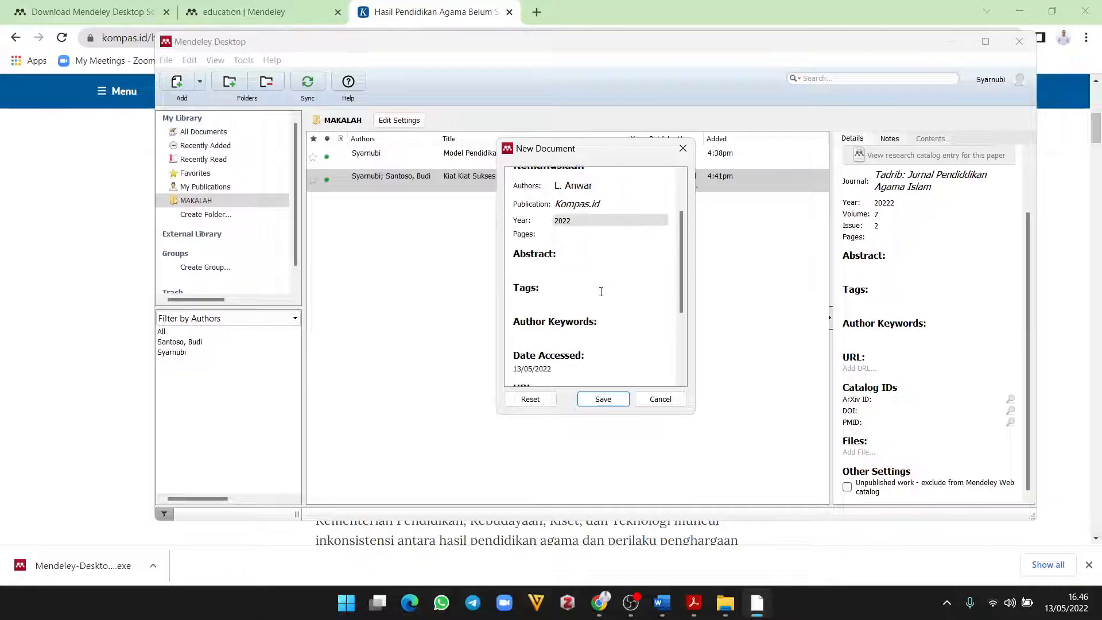
scroll(585, 330, down, 2)
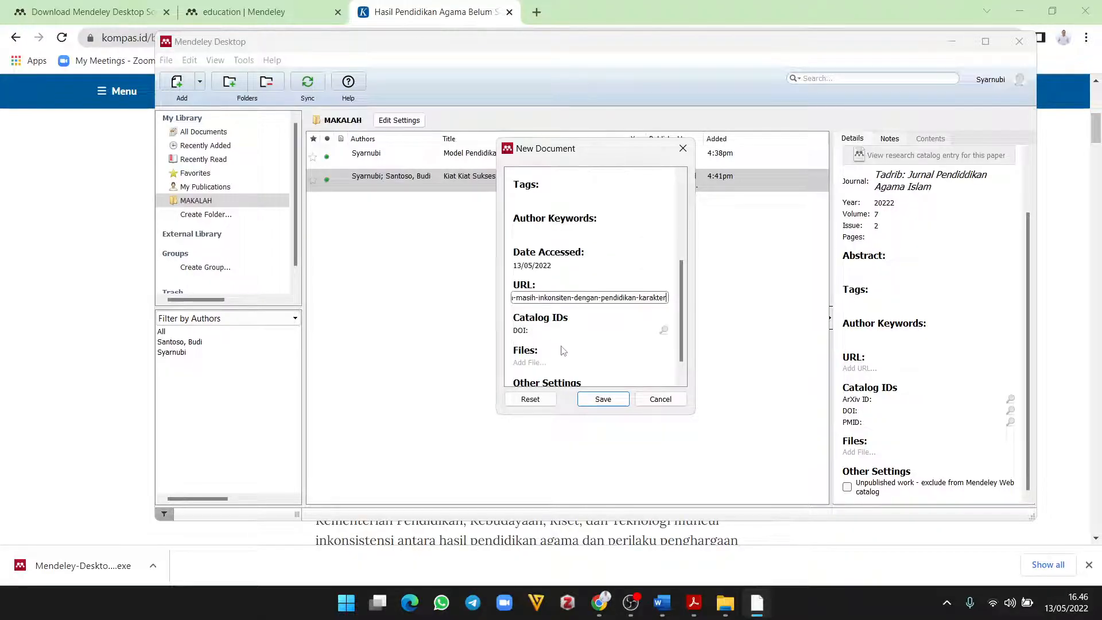
click(604, 399)
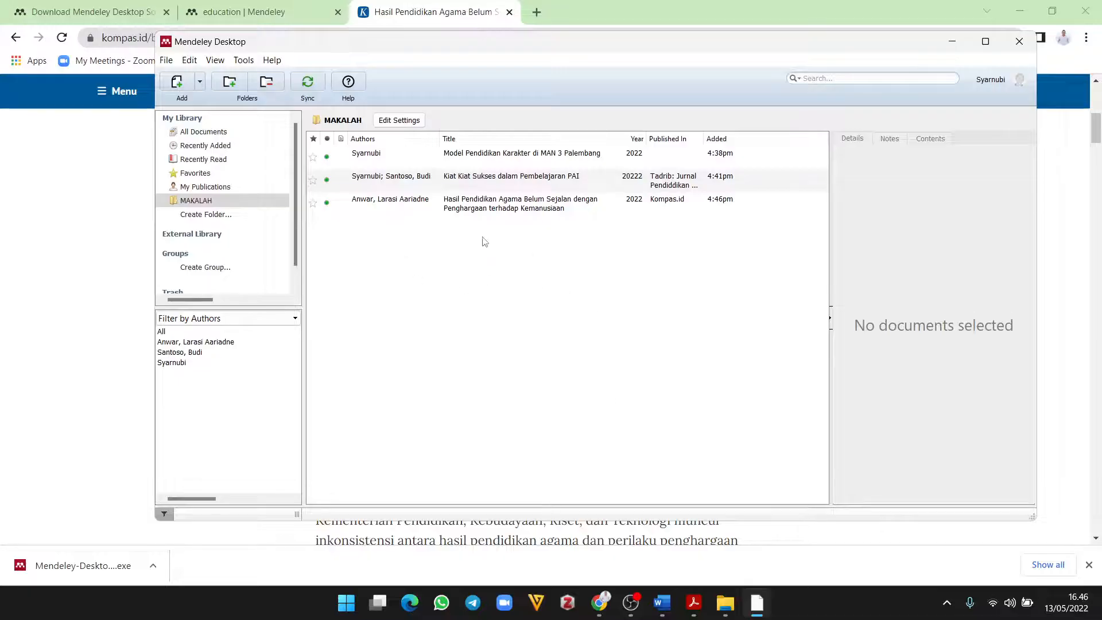
click(165, 60)
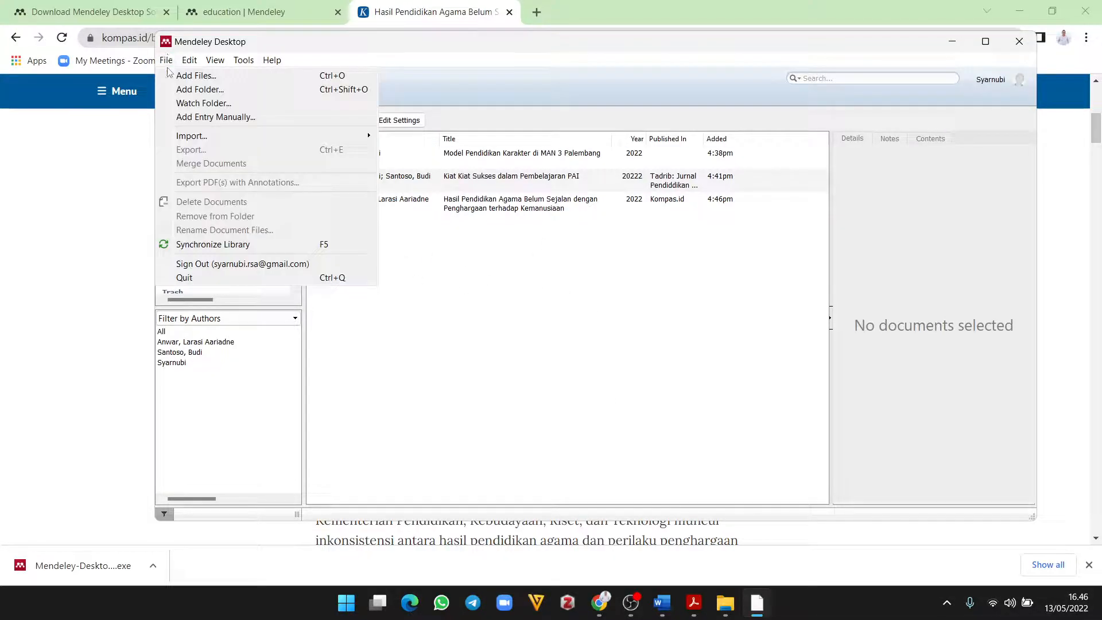
click(208, 117)
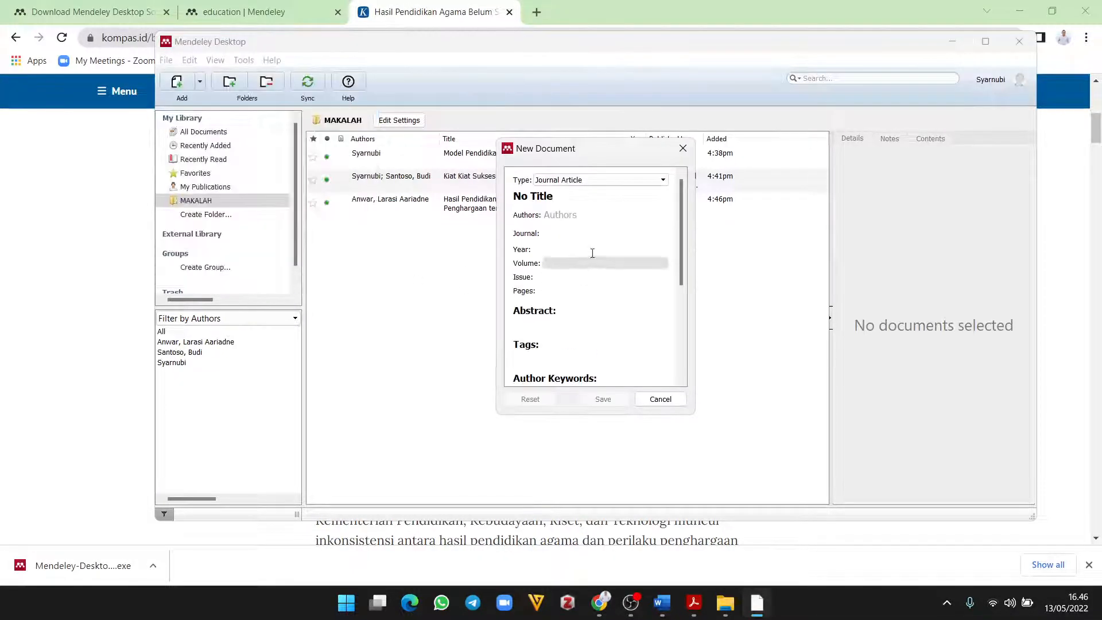
click(630, 181)
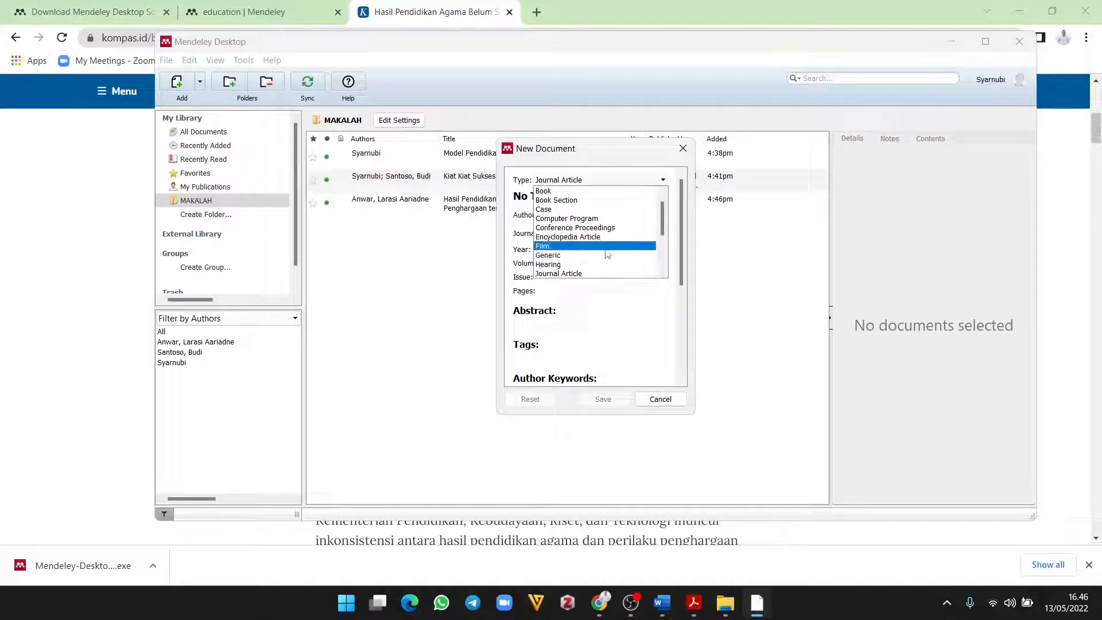
scroll(603, 252, down, 1)
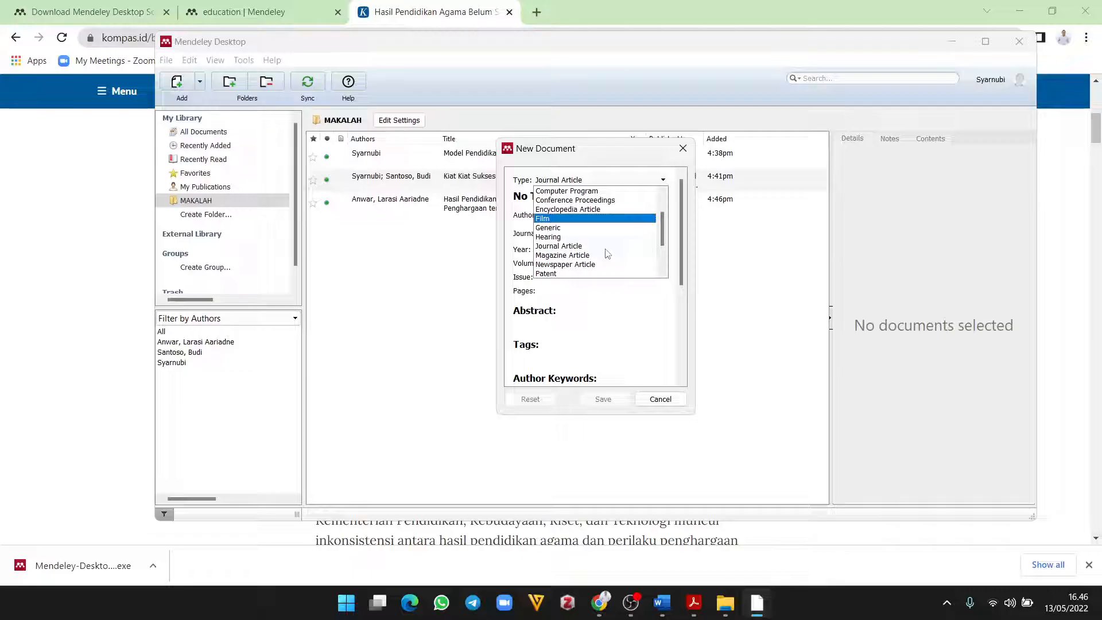
scroll(607, 254, down, 1)
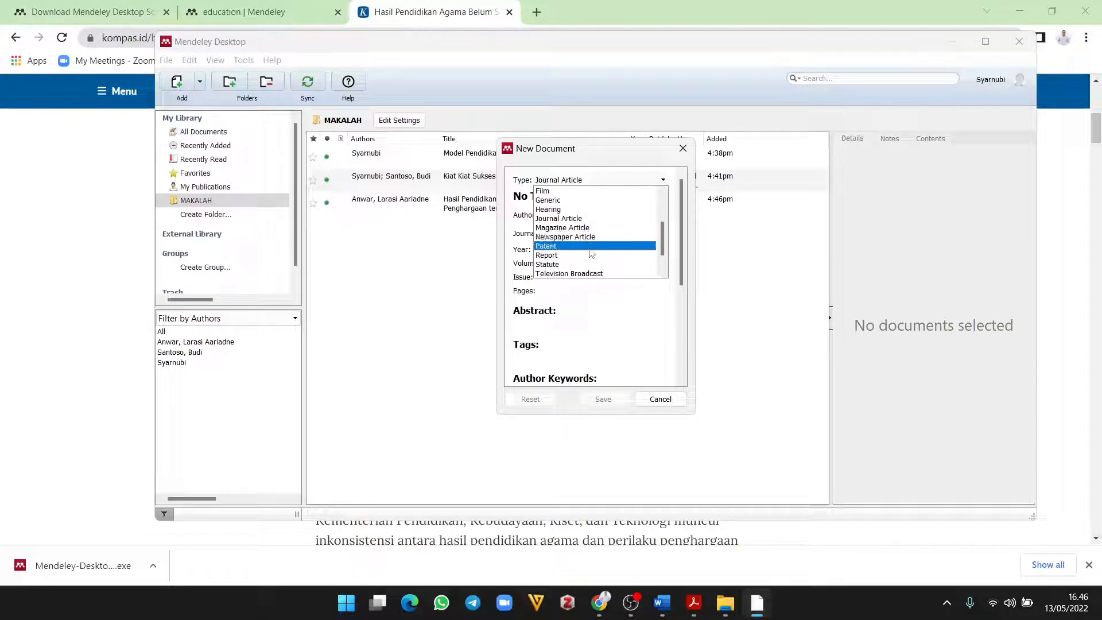
scroll(591, 254, down, 1)
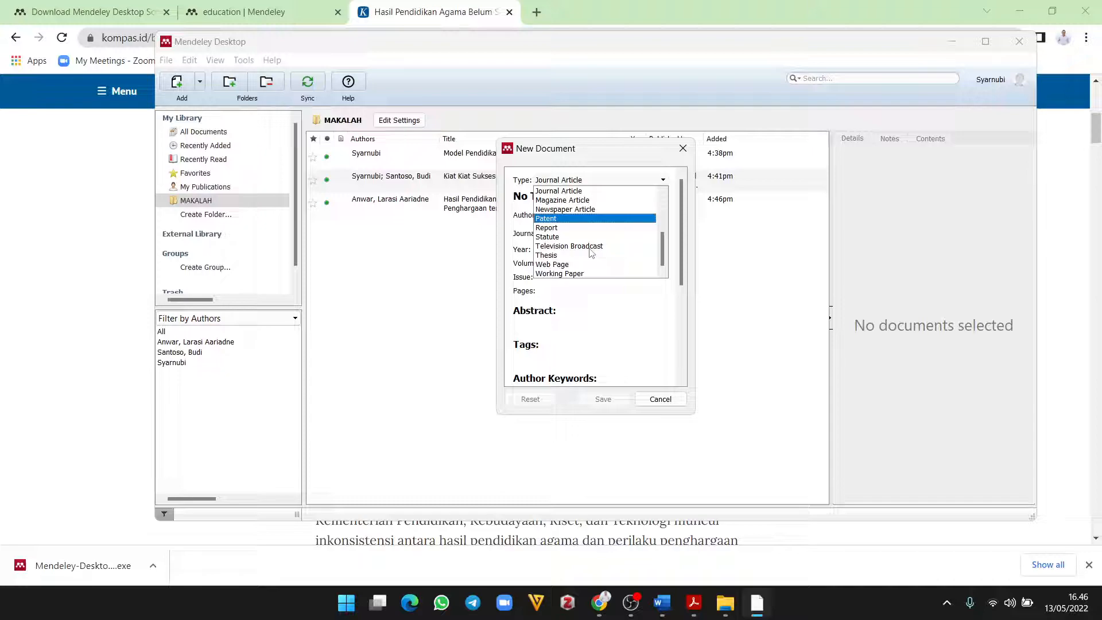
scroll(591, 254, up, 2)
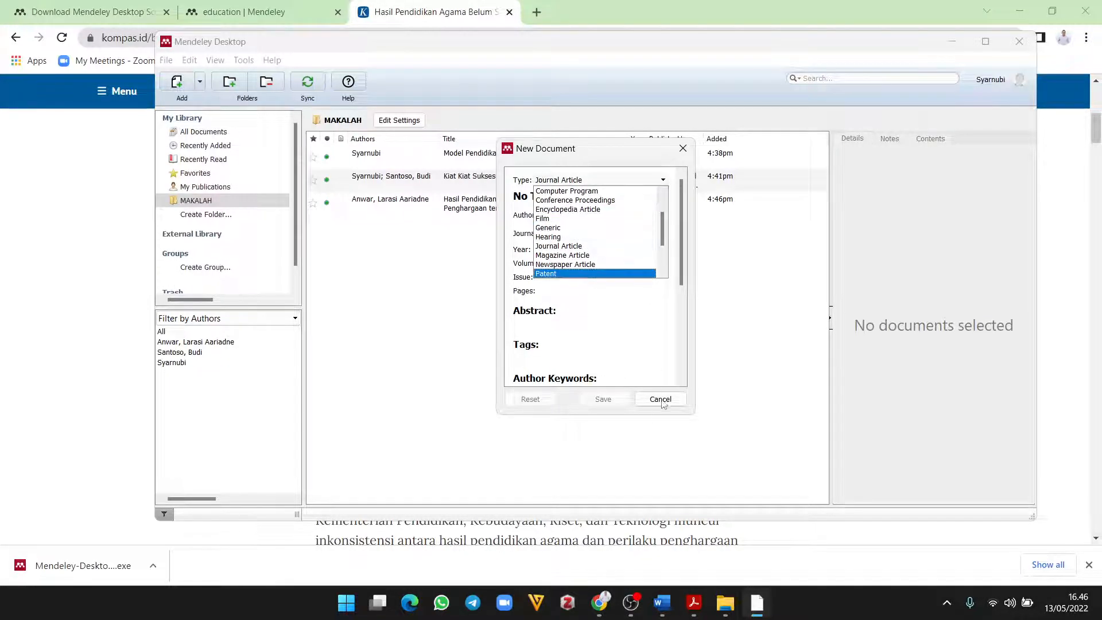
click(660, 399)
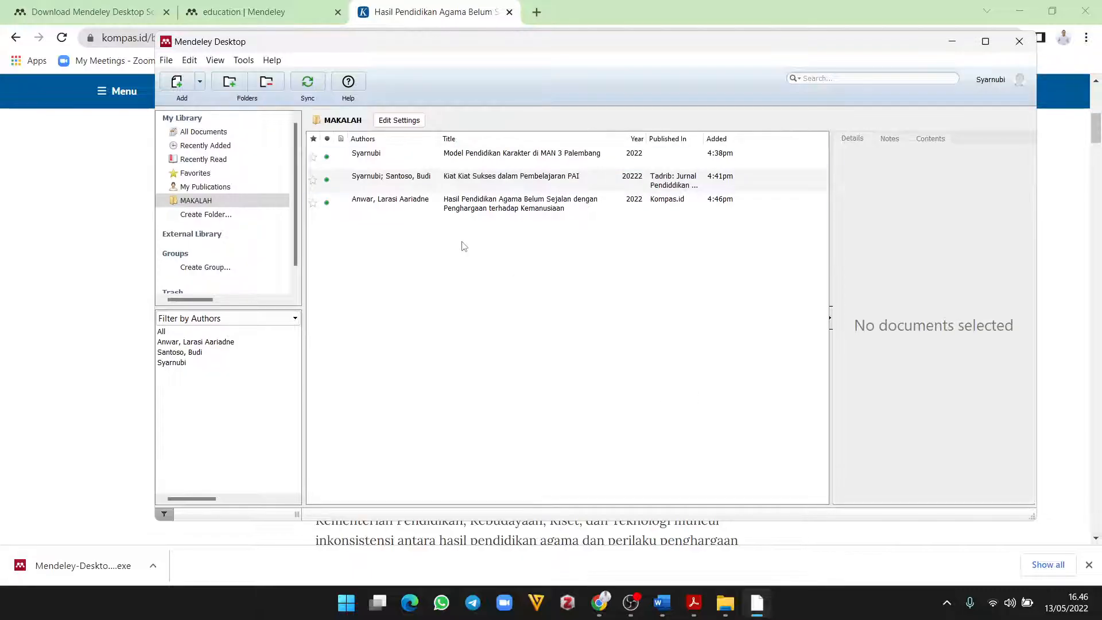
click(465, 204)
click(466, 179)
click(465, 156)
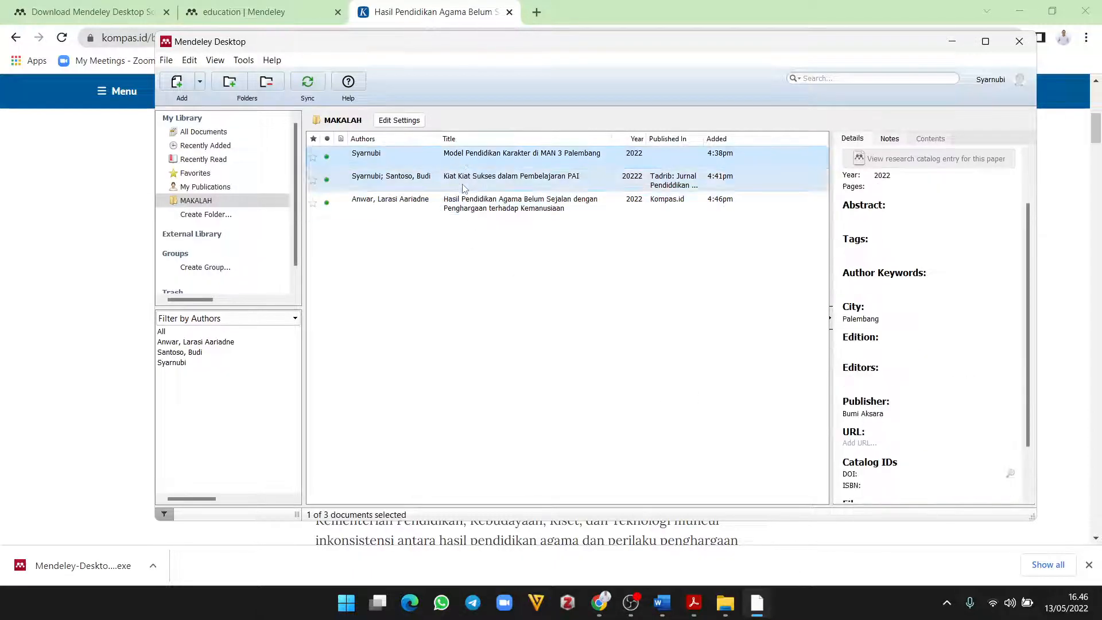
click(464, 187)
click(485, 206)
click(492, 156)
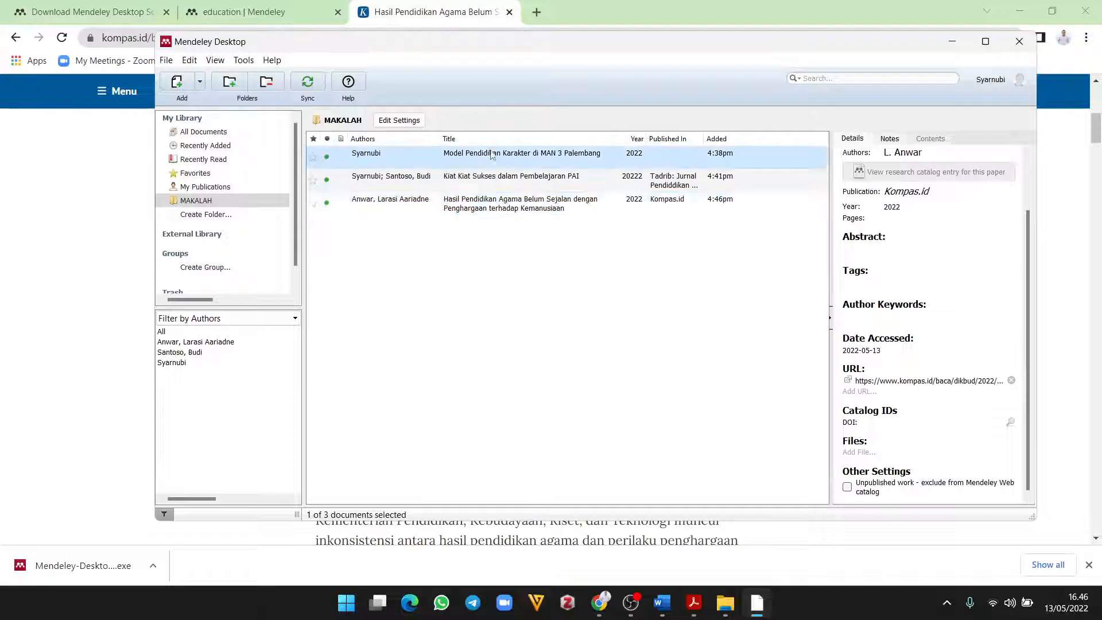
click(477, 285)
click(565, 156)
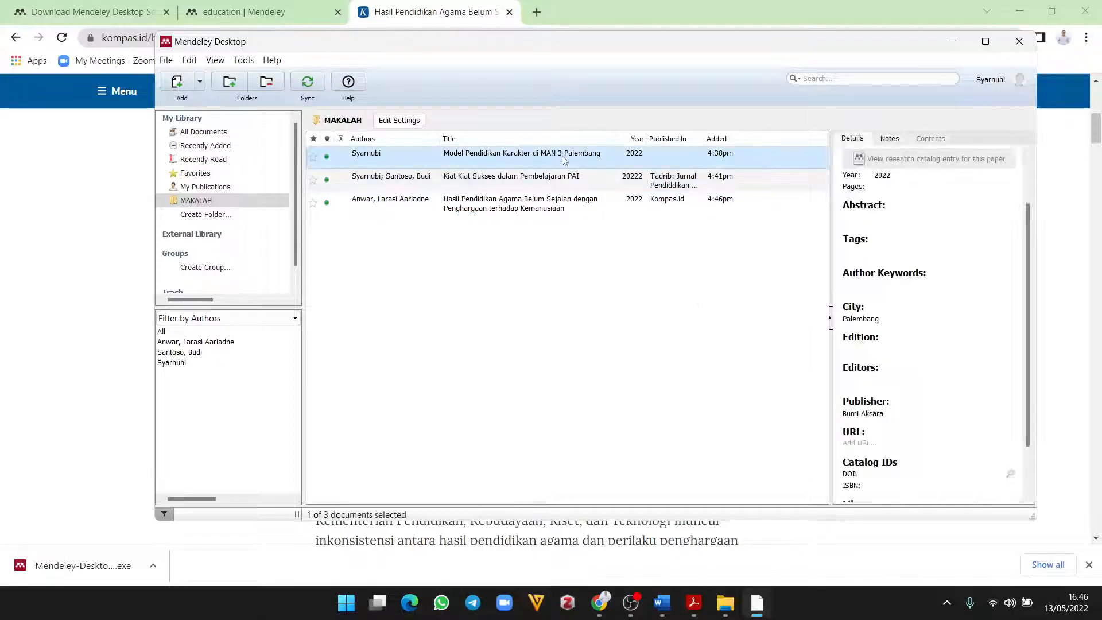
click(542, 206)
scroll(1020, 370, up, 3)
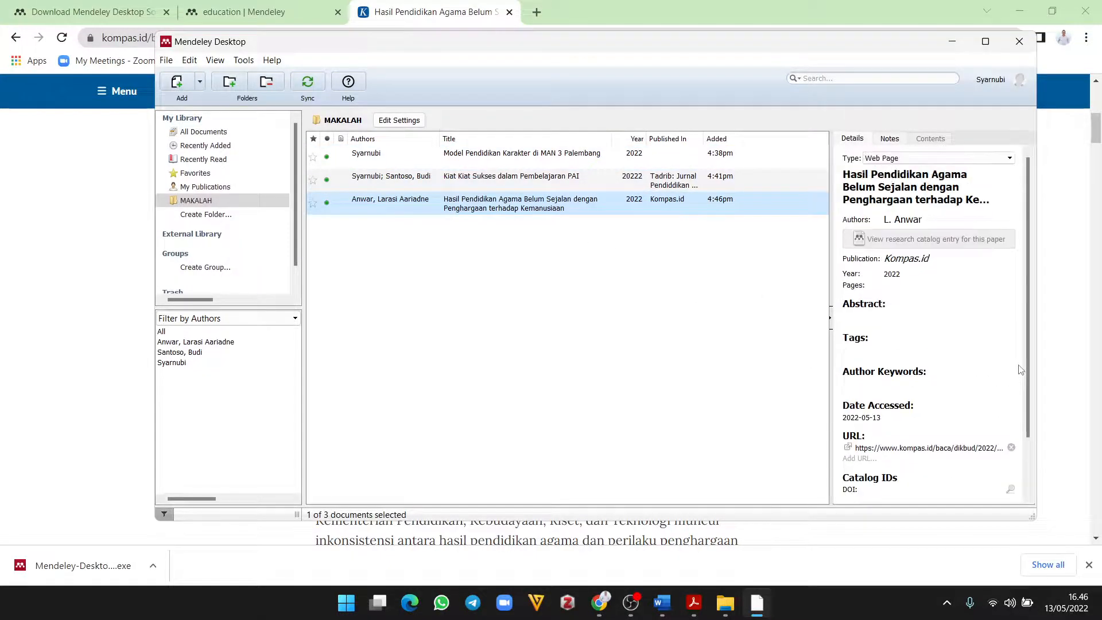
click(610, 324)
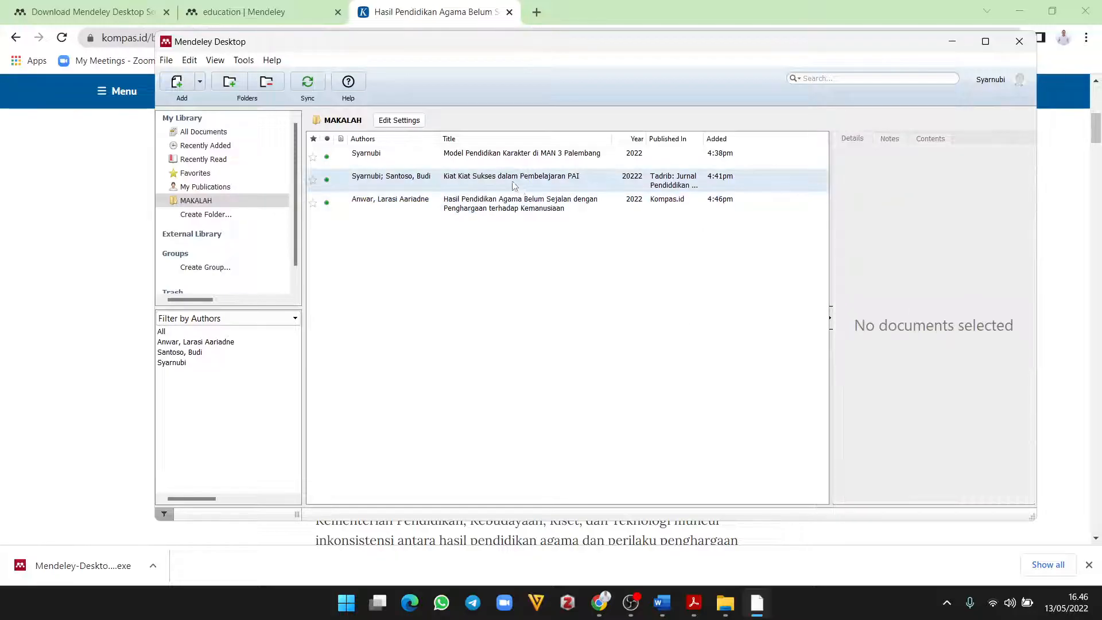
click(443, 155)
click(437, 180)
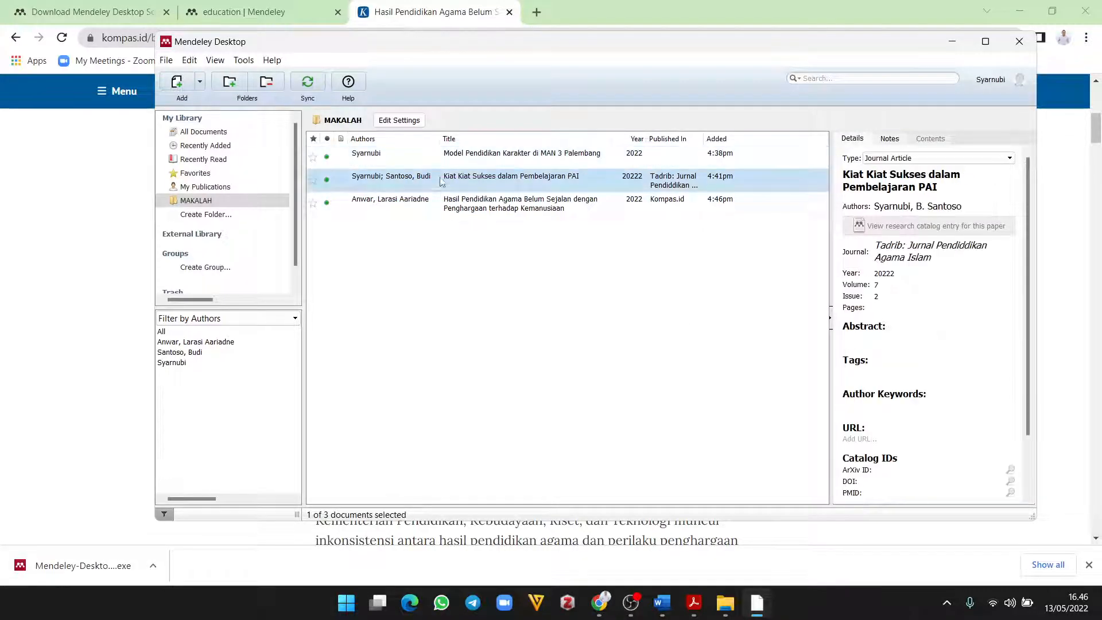
click(441, 206)
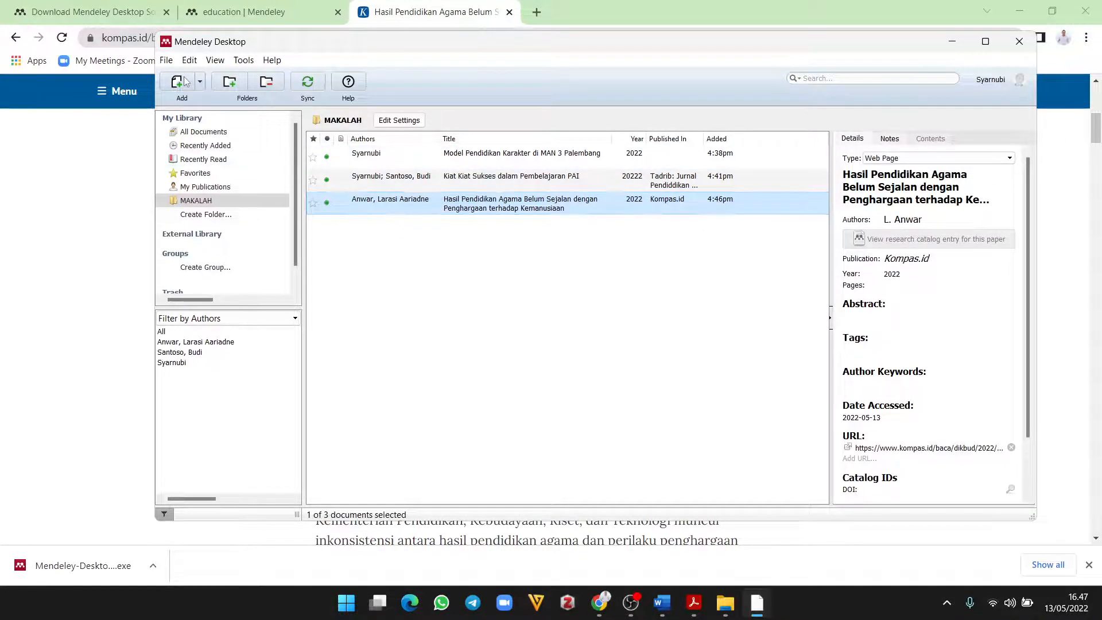
scroll(866, 387, down, 2)
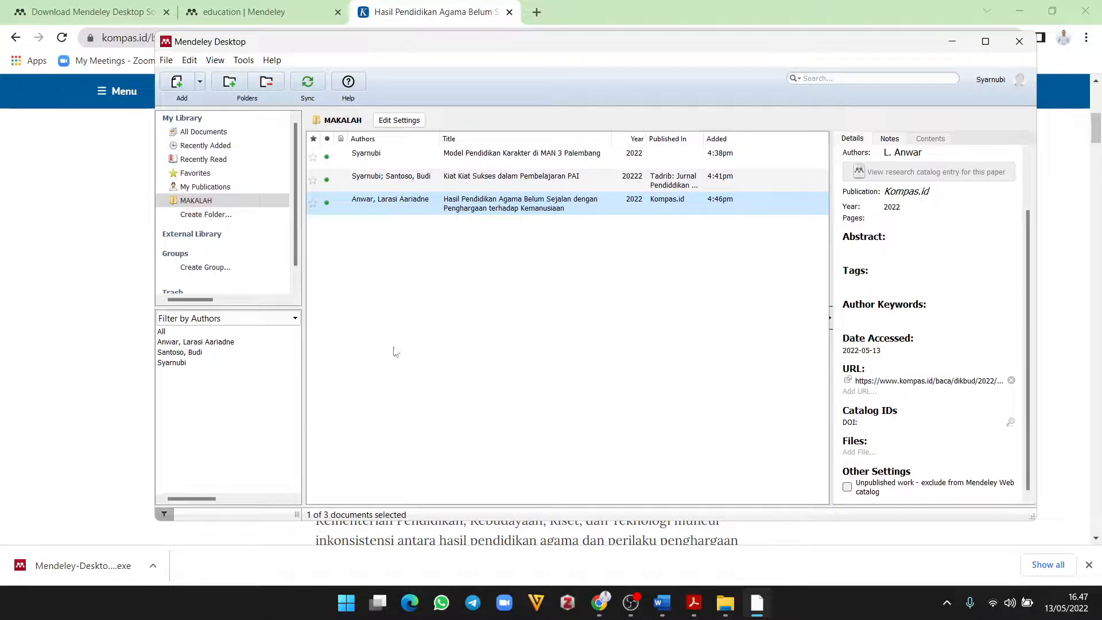
click(386, 274)
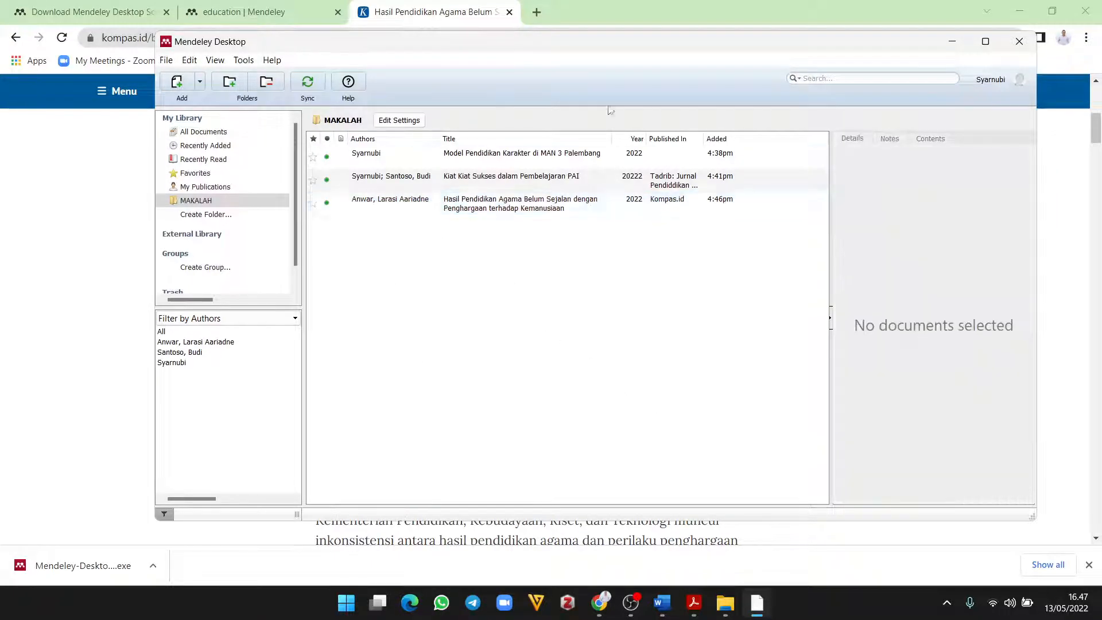
Step: In a new tab, search Google for 'google scholar' using the suggestion list
click(537, 12)
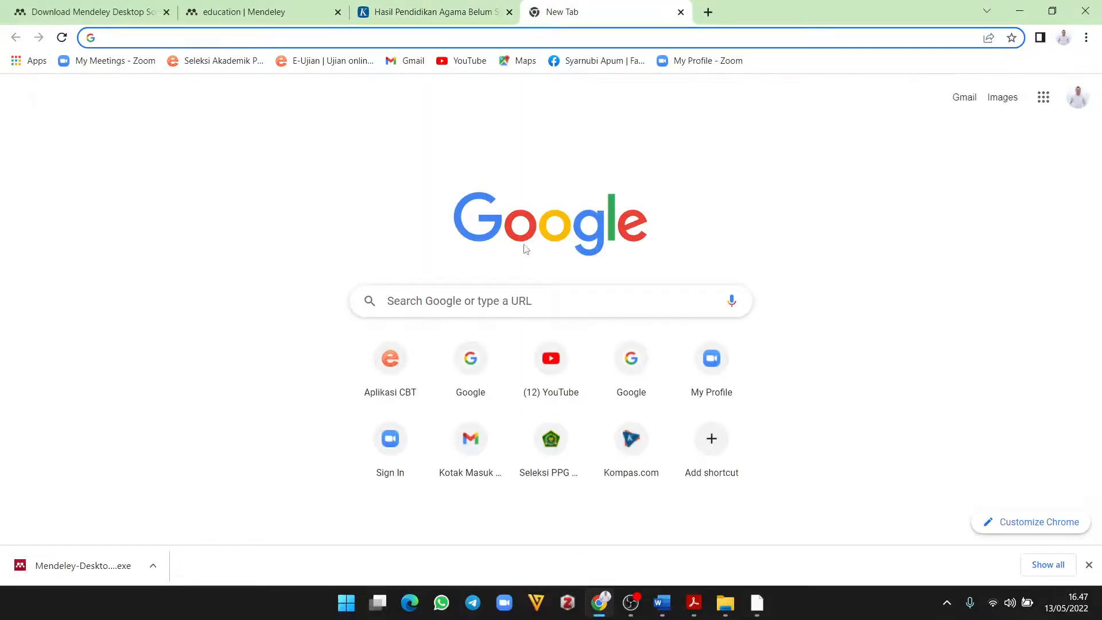
click(504, 300)
text(go)
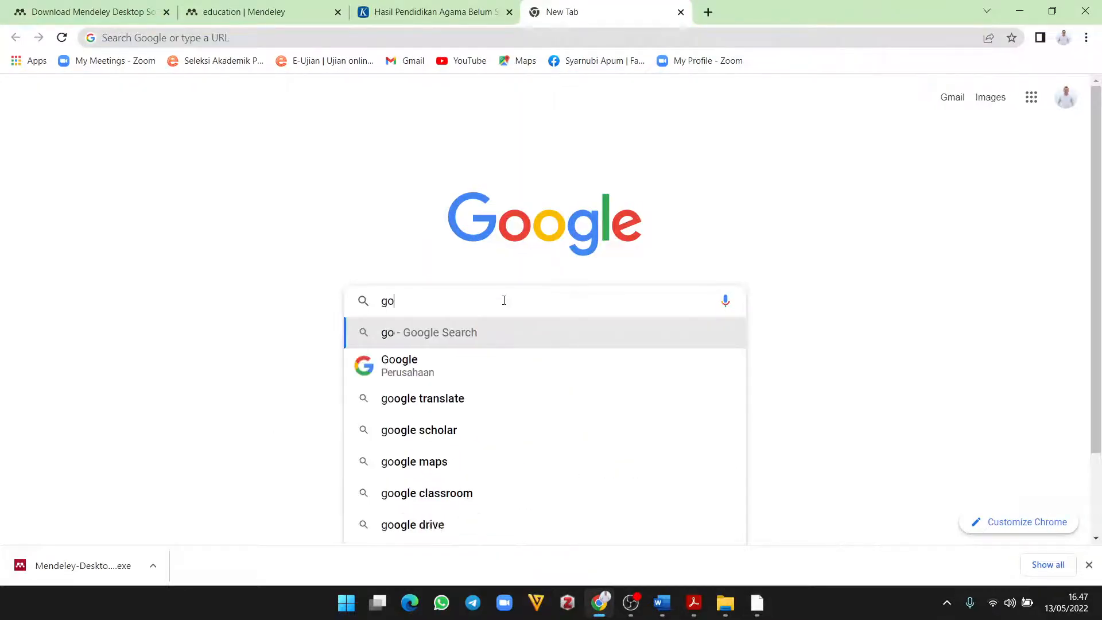
text(ogle)
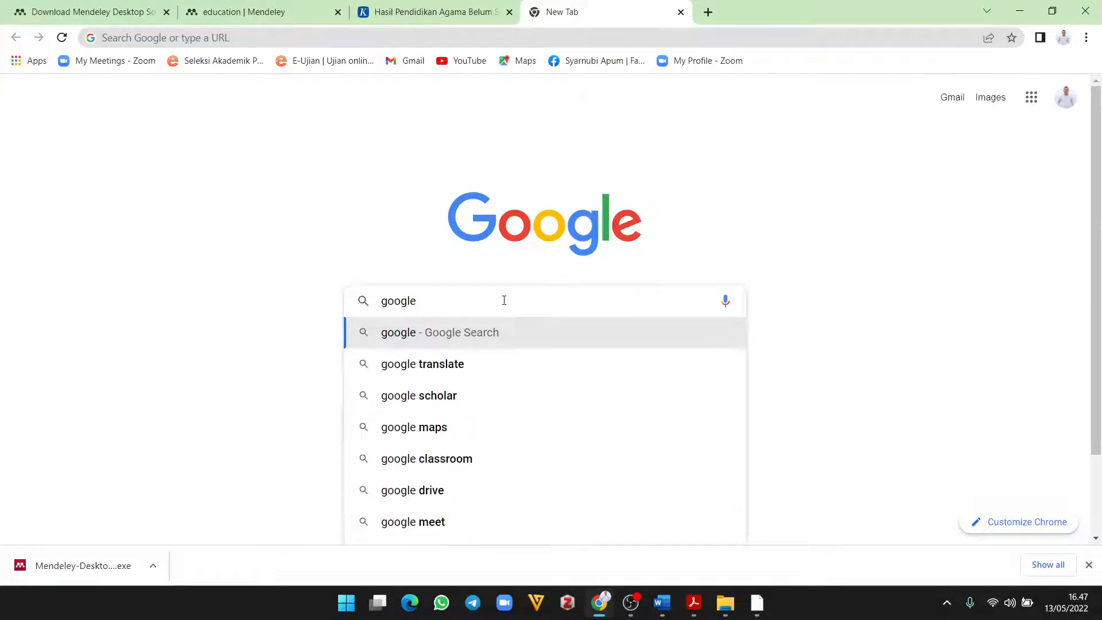
key(Down)
key(Down)
key(Return)
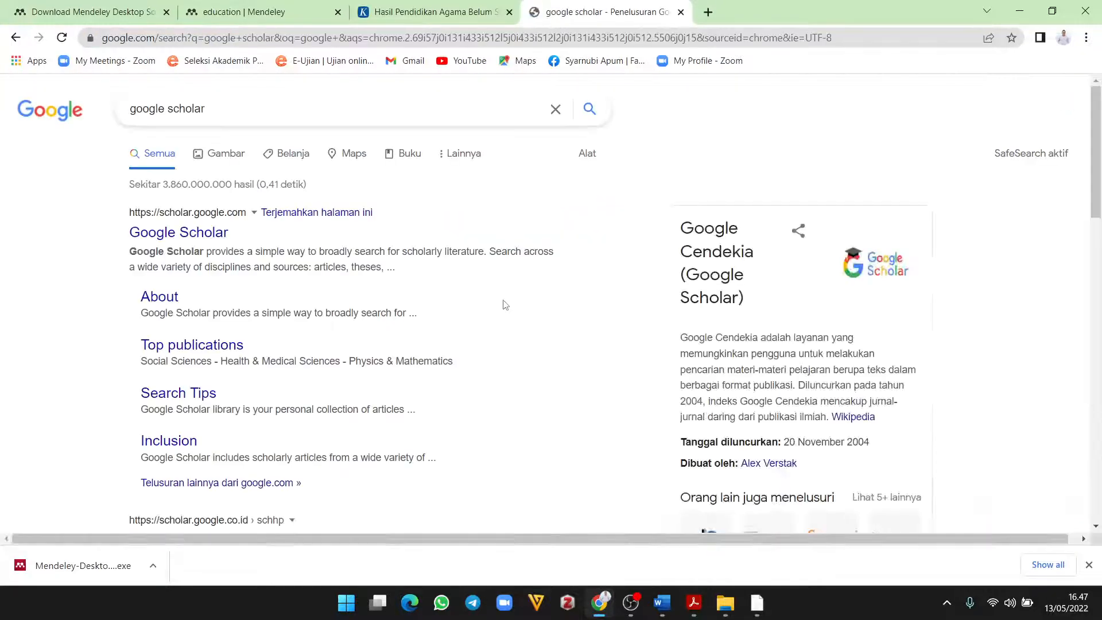
Step: Go to Google Scholar, search 'pendidikan karakter anak usia dini' and browse the results
click(183, 231)
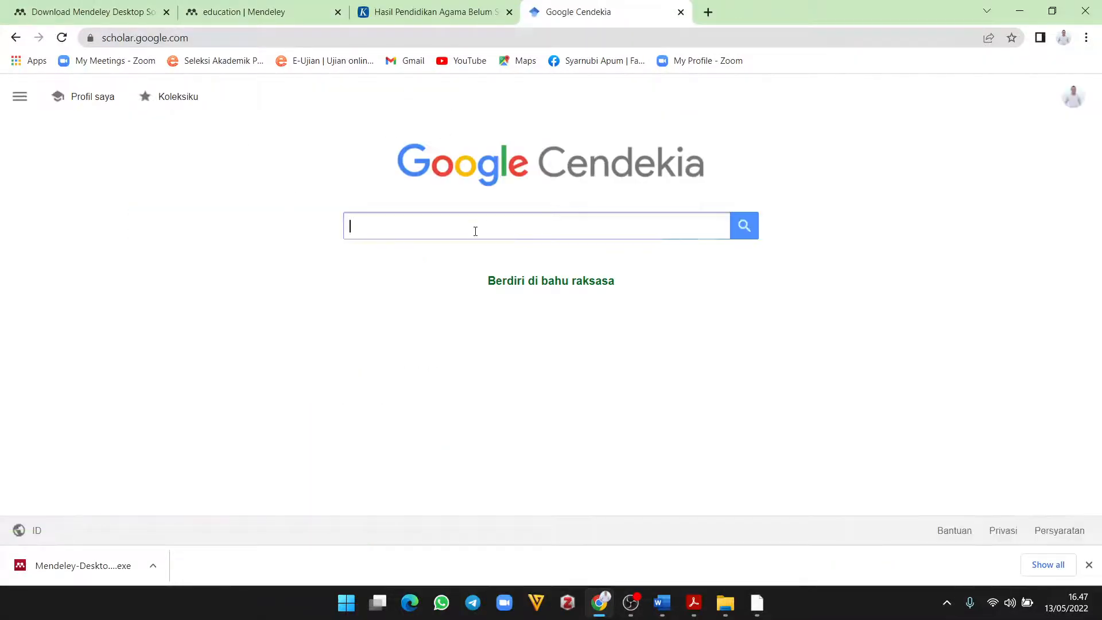
text(pendidikan )
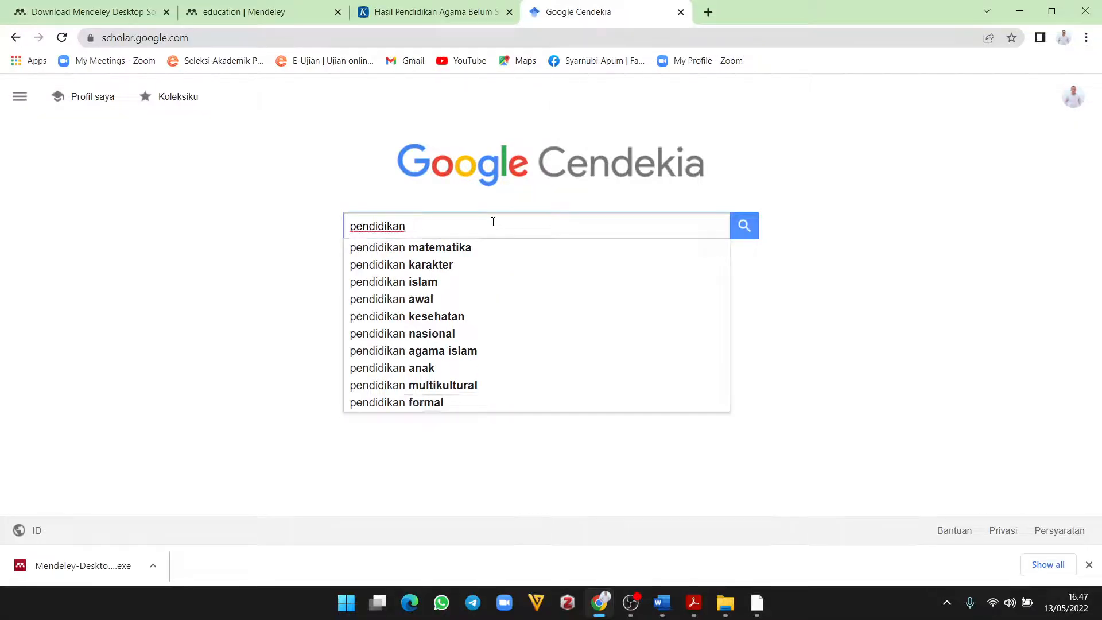
text(Karak)
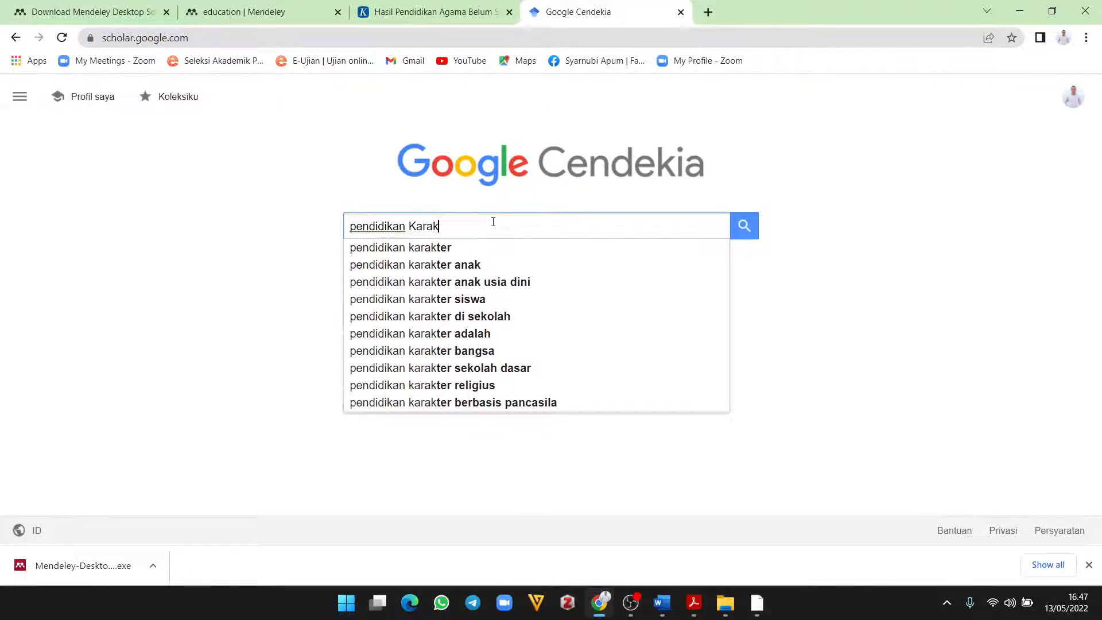
key(Down)
key(Down)
key(Down)
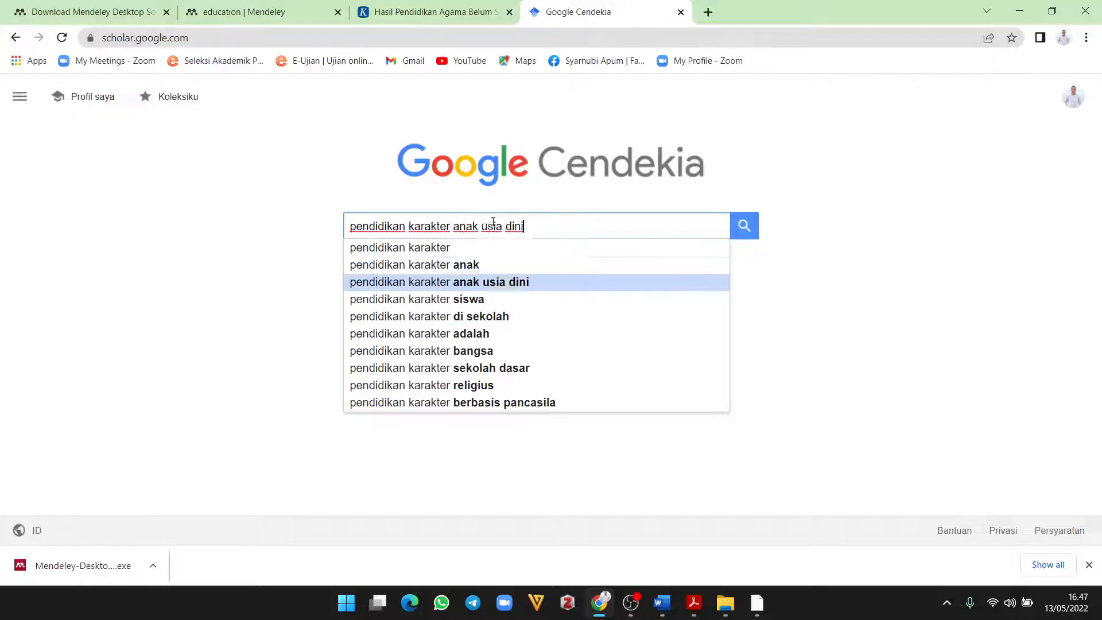
key(Return)
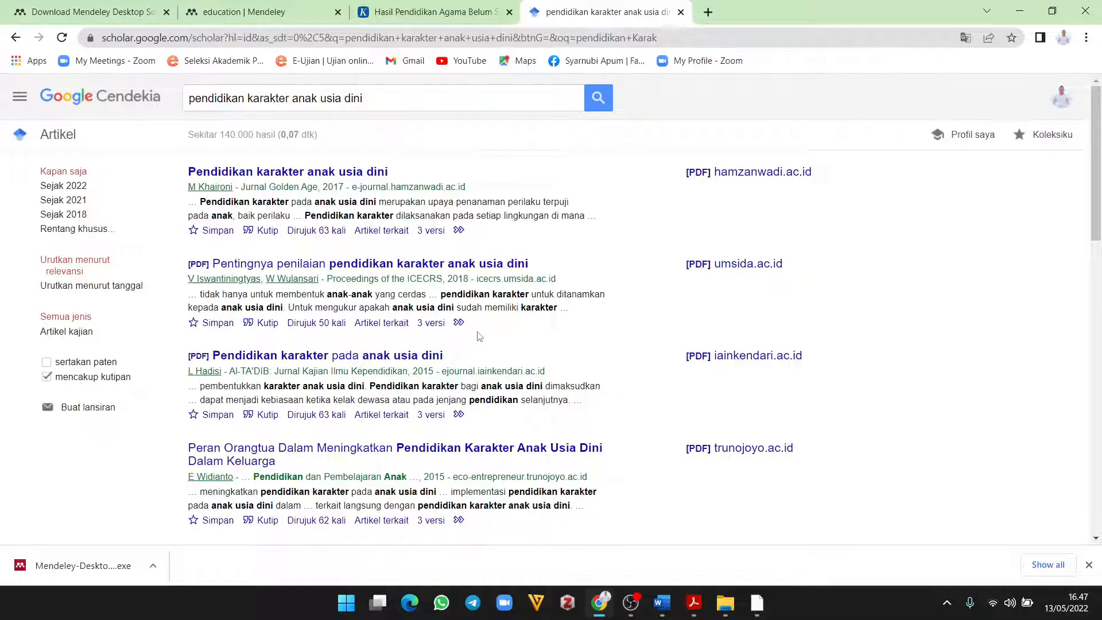
scroll(480, 336, down, 2)
scroll(479, 332, up, 2)
scroll(427, 303, down, 1)
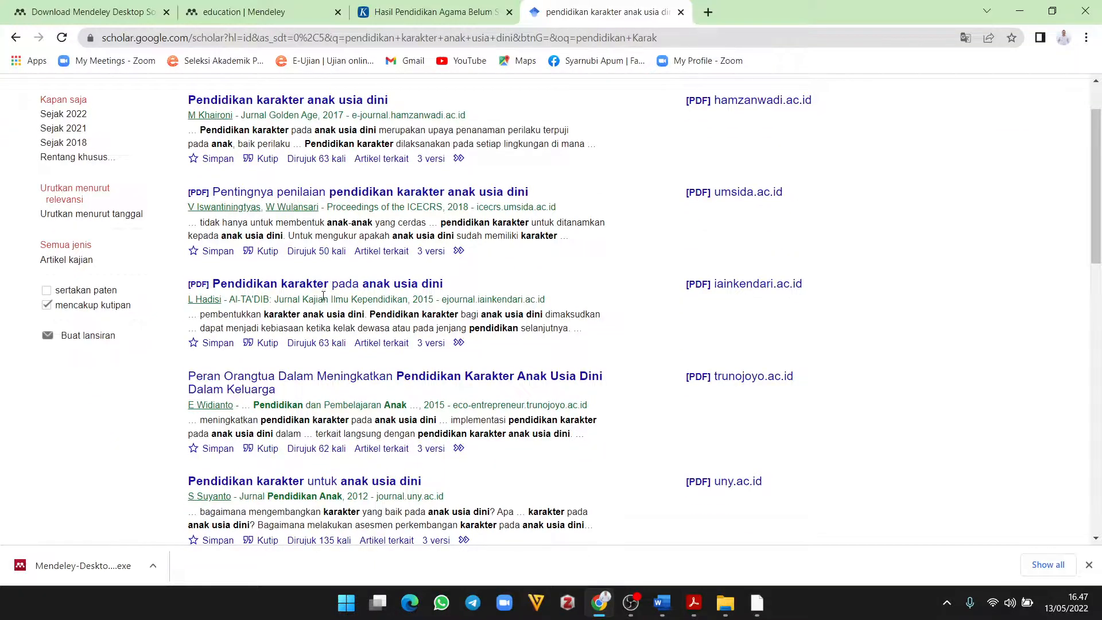
scroll(463, 339, down, 1)
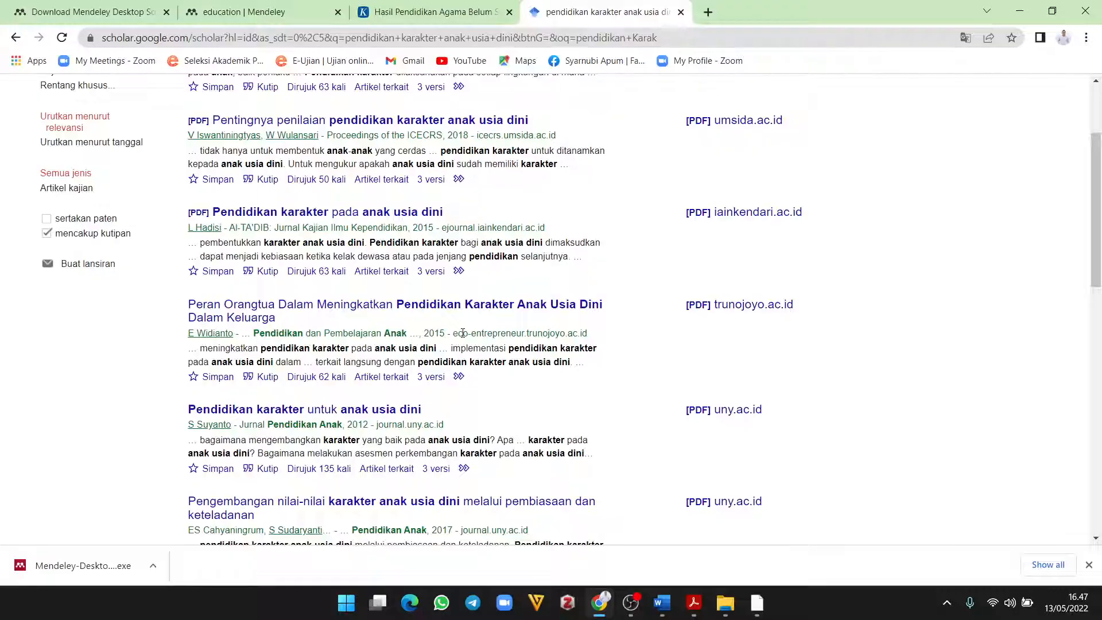
scroll(463, 333, down, 2)
scroll(464, 338, down, 2)
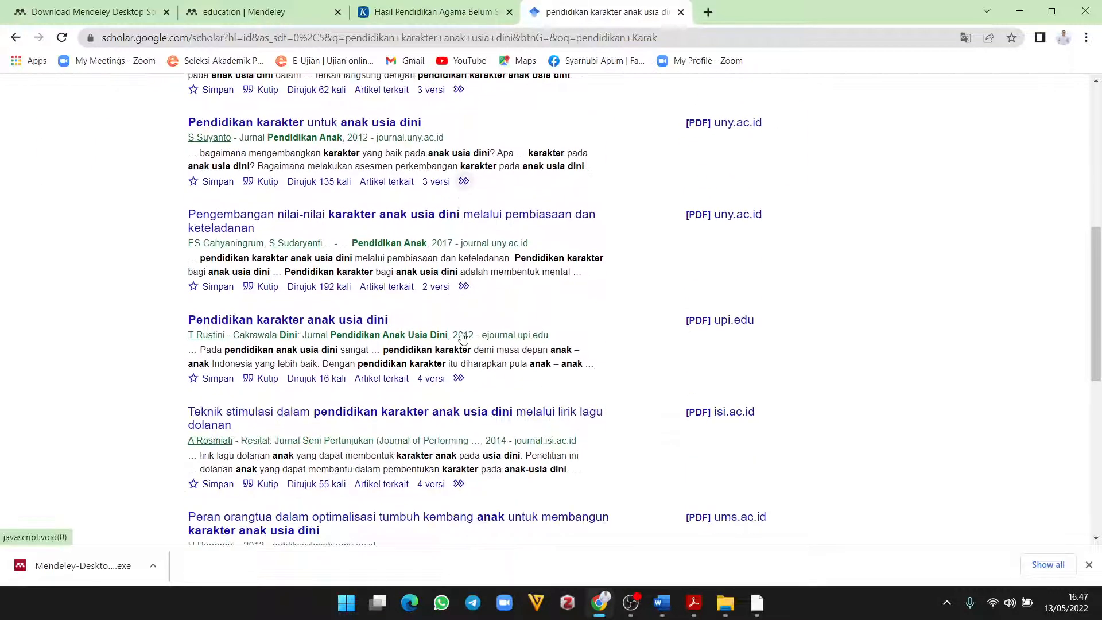
scroll(464, 339, up, 8)
Step: Add 'buku' to the query and scroll through the refined results
click(397, 104)
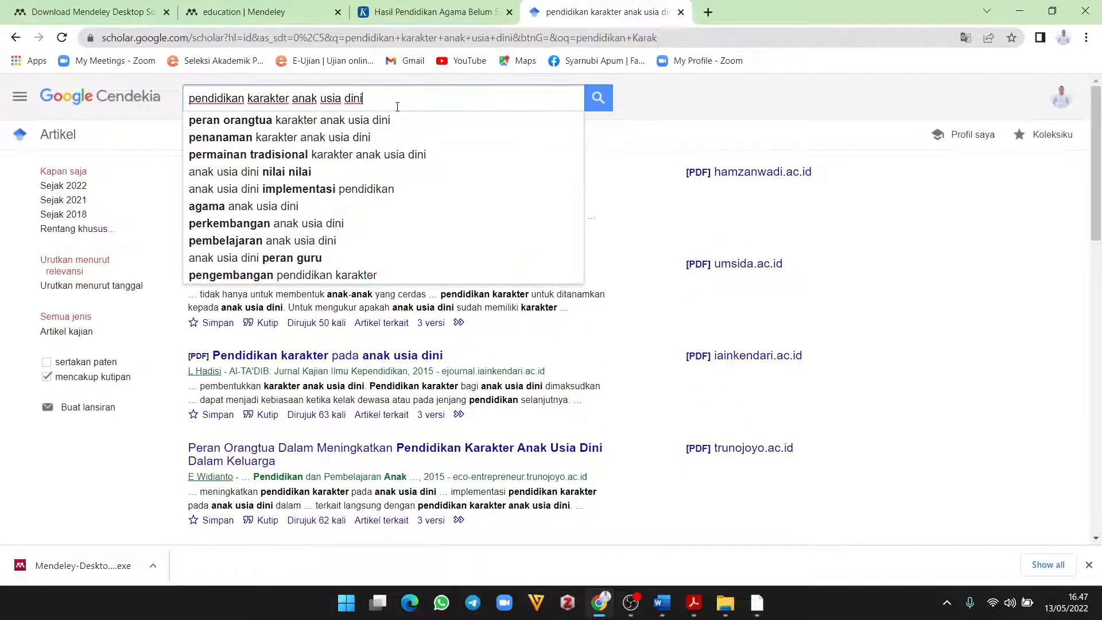
text(buku)
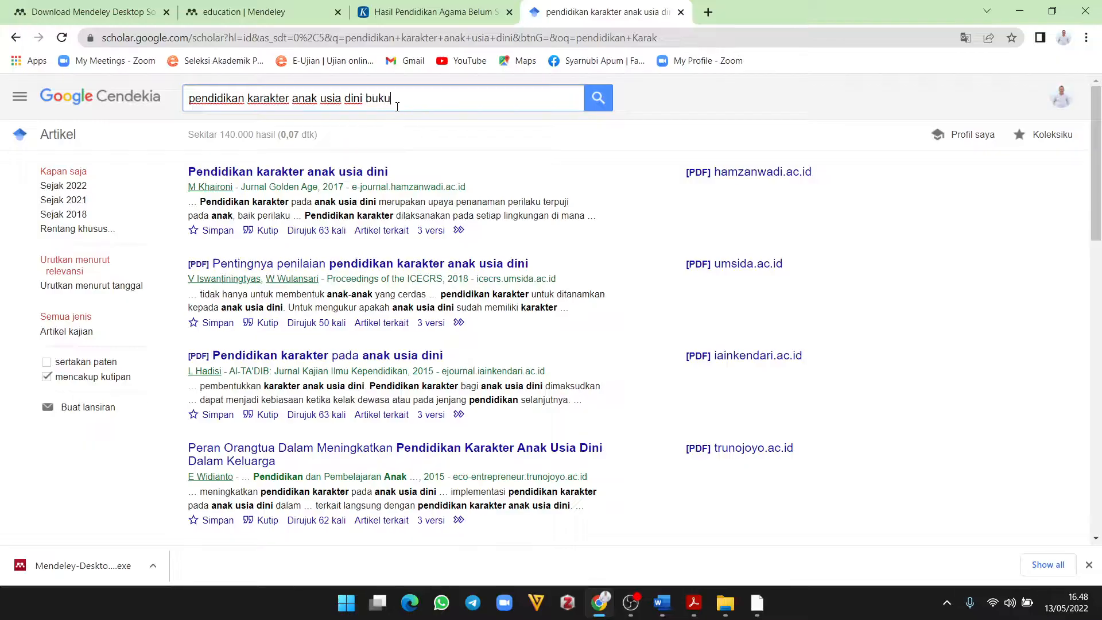
key(Return)
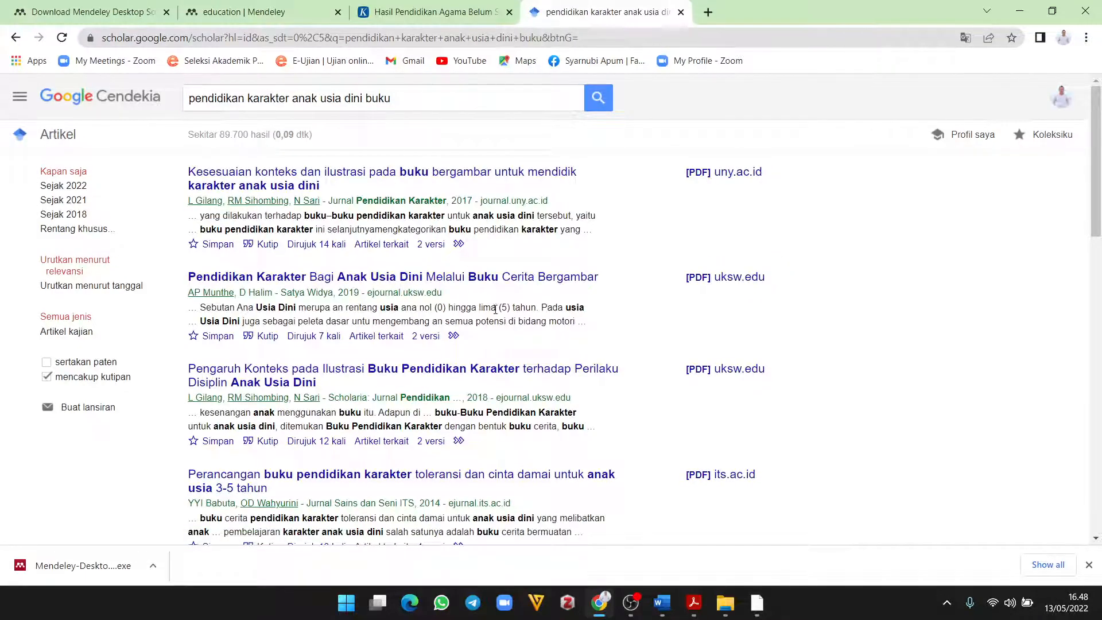
scroll(498, 312, down, 1)
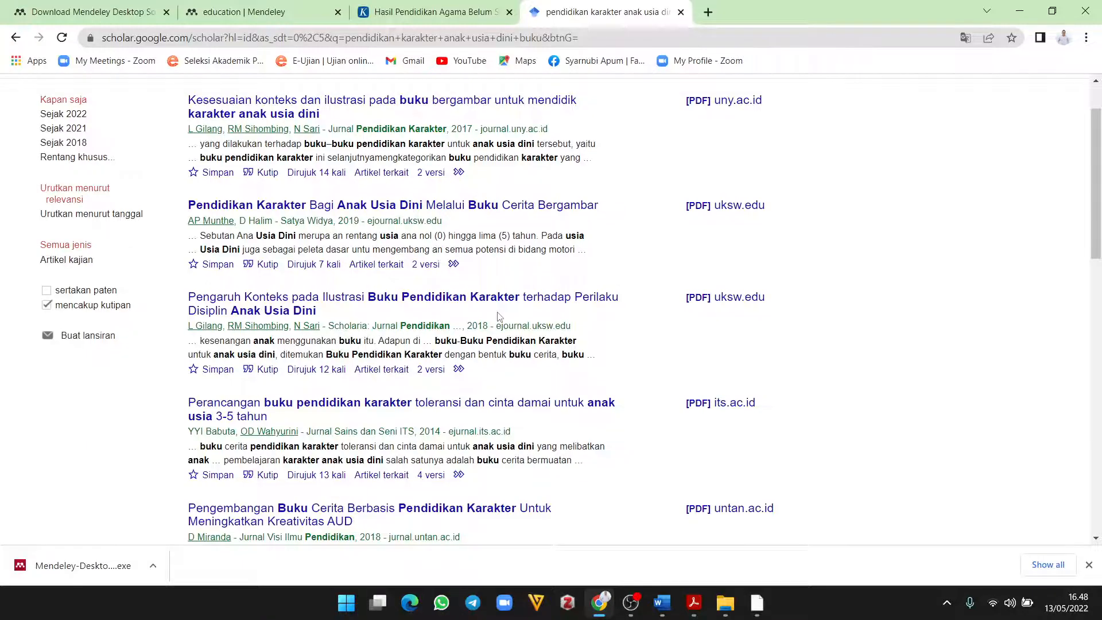
scroll(498, 316, down, 2)
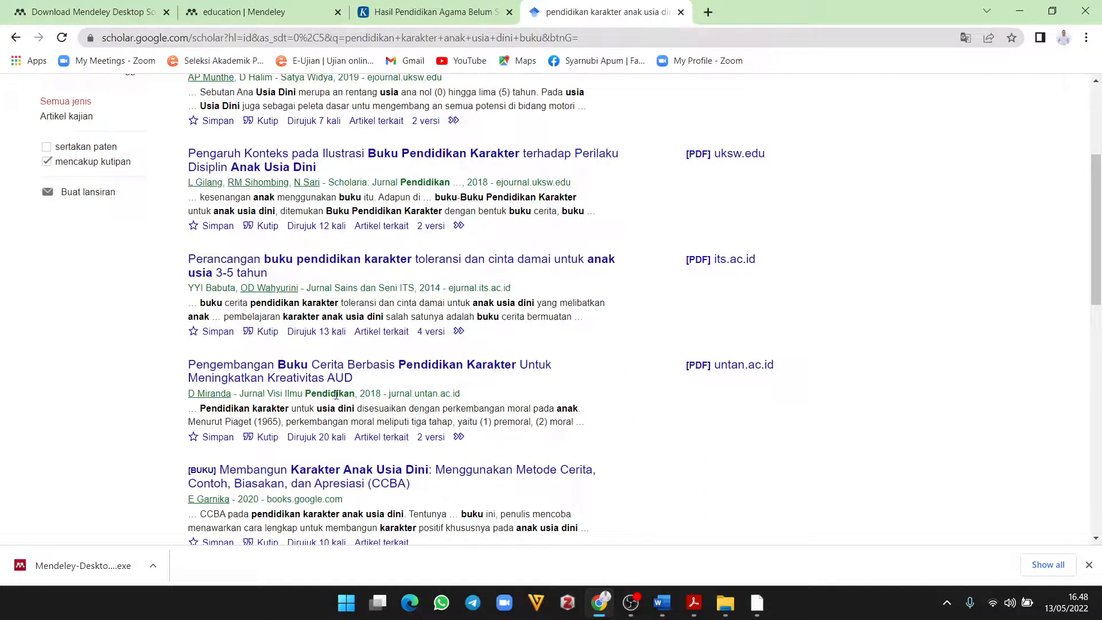
scroll(337, 395, down, 2)
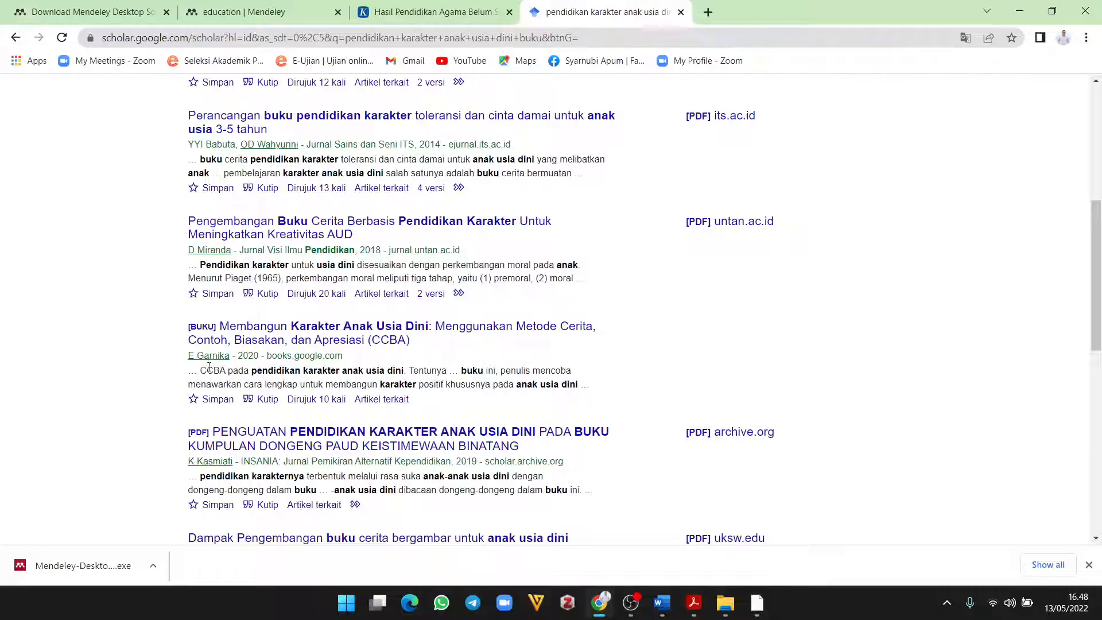
scroll(360, 372, down, 2)
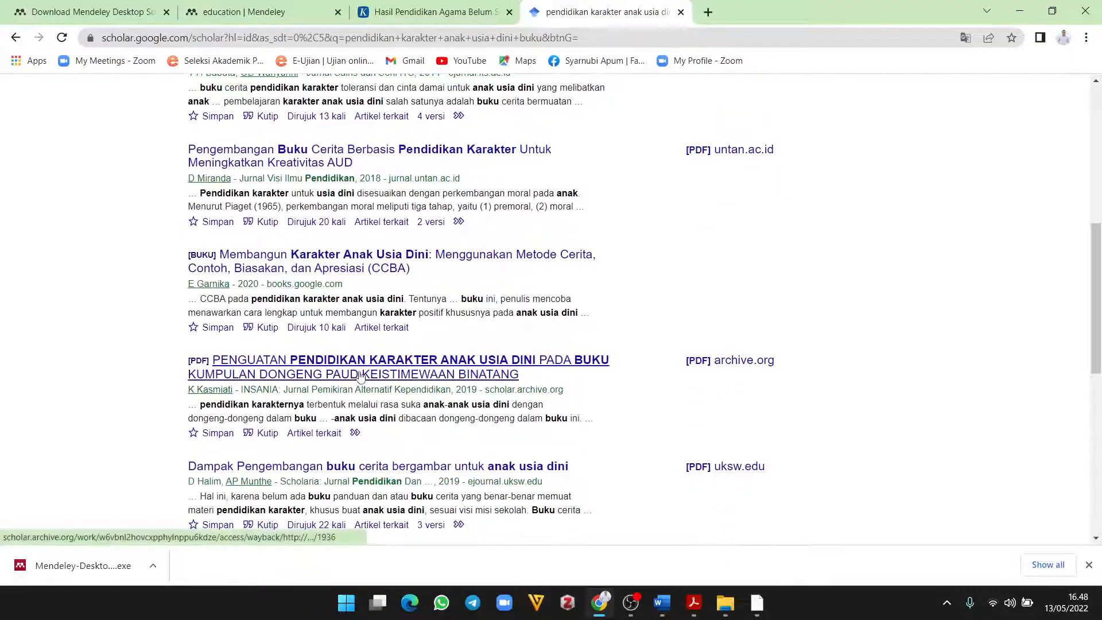
scroll(363, 376, down, 2)
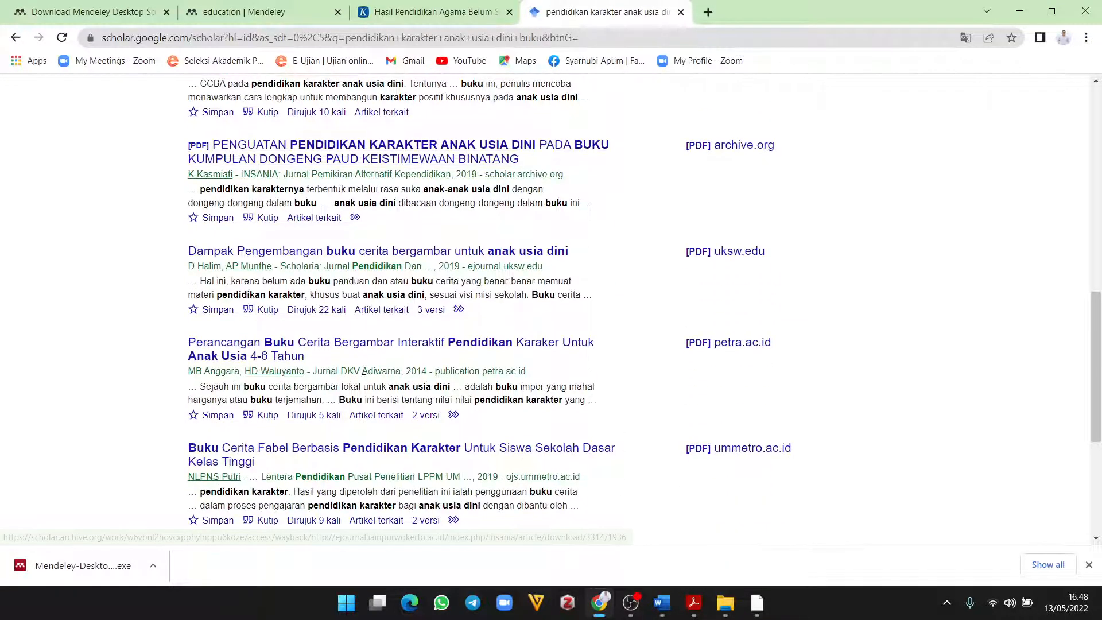
scroll(363, 377, down, 2)
scroll(429, 402, down, 3)
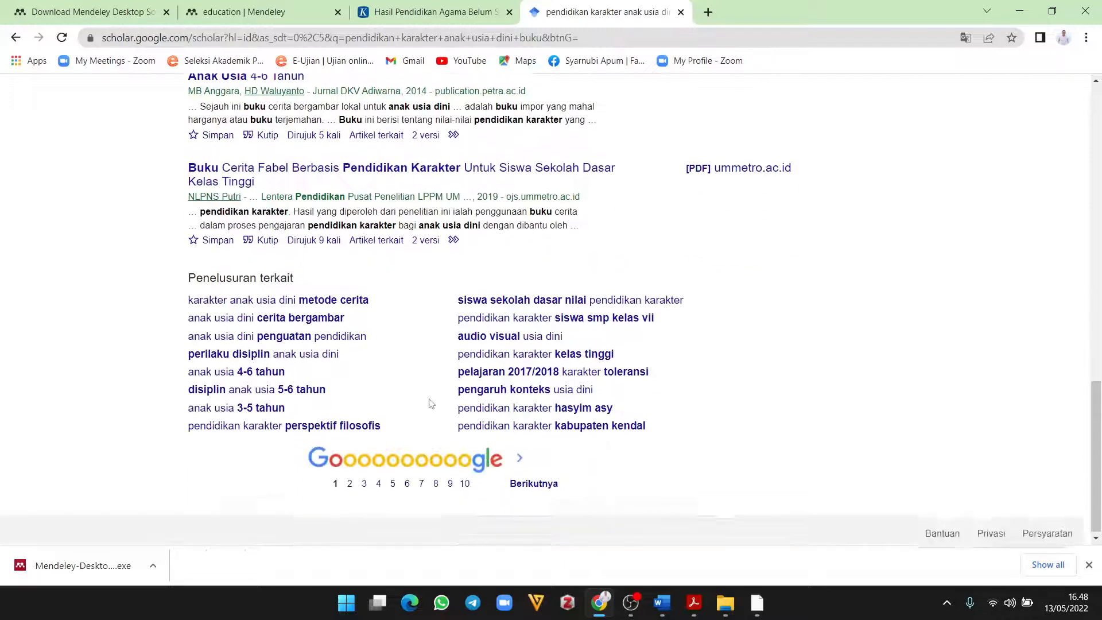
scroll(430, 401, up, 15)
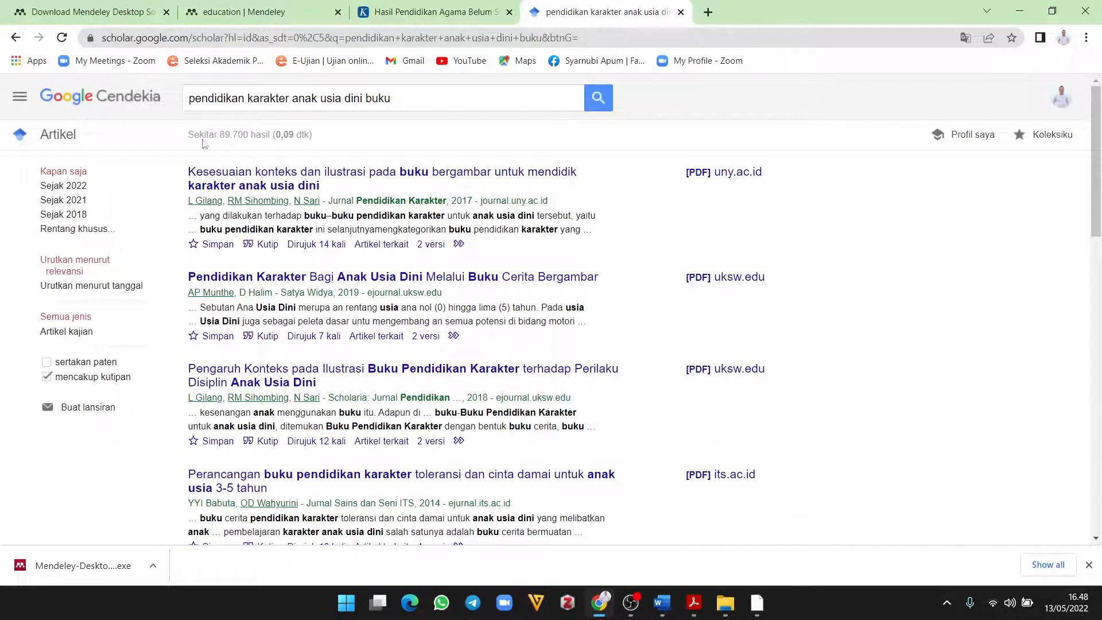
Step: Search for 'Buku pendidikan karakter' and show citations for 'Model pendidikan karakter dalam keluarga'
click(193, 98)
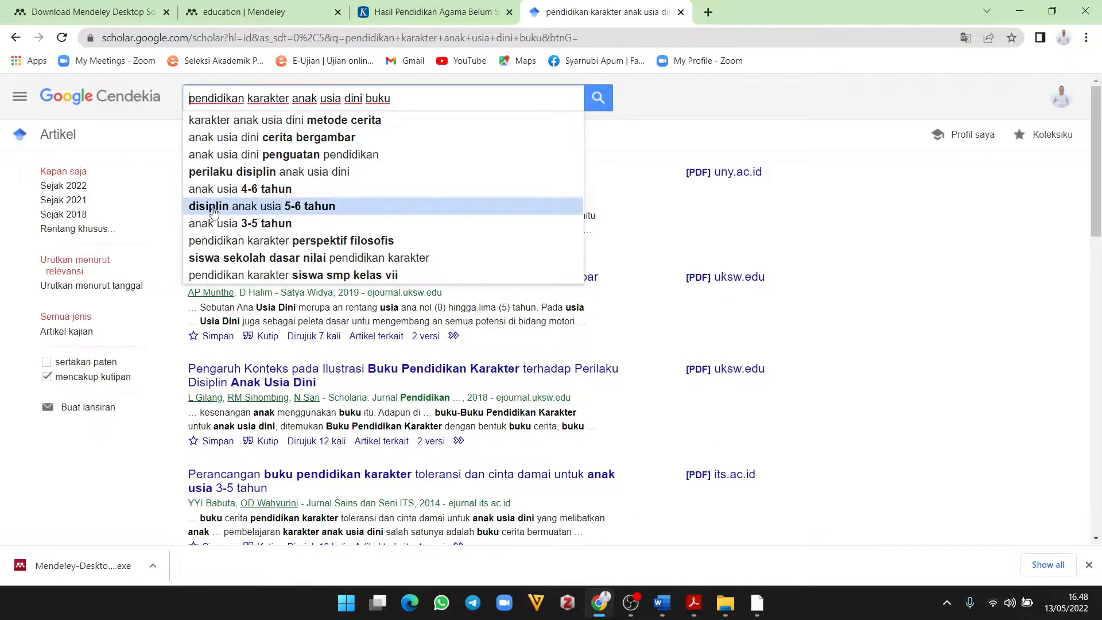
text(Buku)
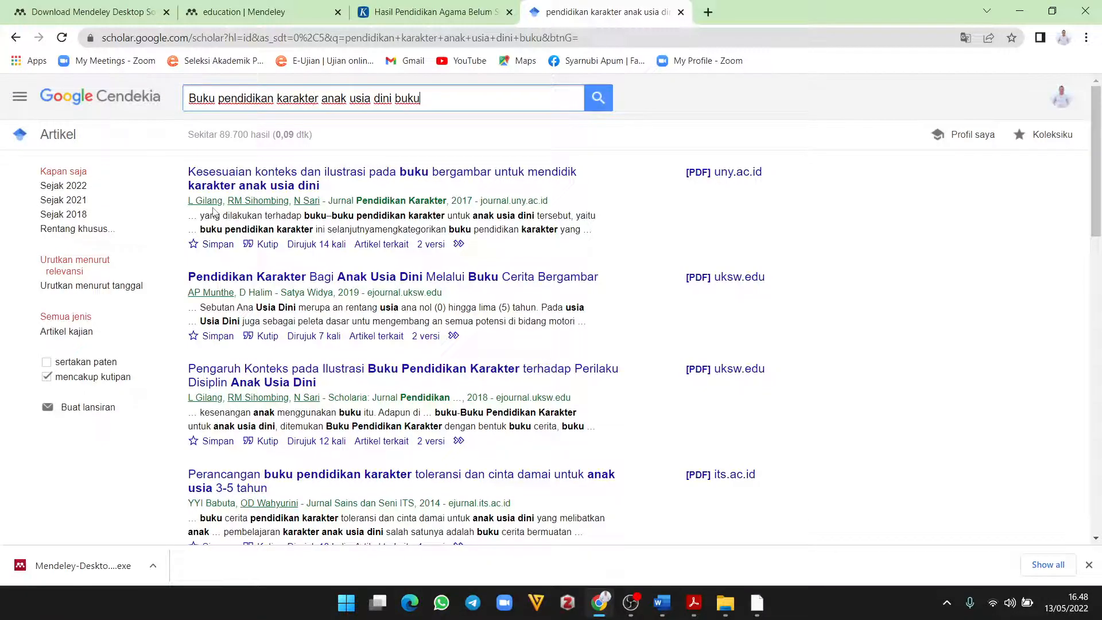
key(BackSpace)
key(BackSpace)
key(BackSpace)
key(BackSpace)
key(BackSpace)
key(BackSpace)
key(BackSpace)
key(BackSpace)
key(BackSpace)
key(BackSpace)
key(BackSpace)
key(BackSpace)
key(BackSpace)
key(BackSpace)
key(BackSpace)
key(BackSpace)
key(BackSpace)
key(BackSpace)
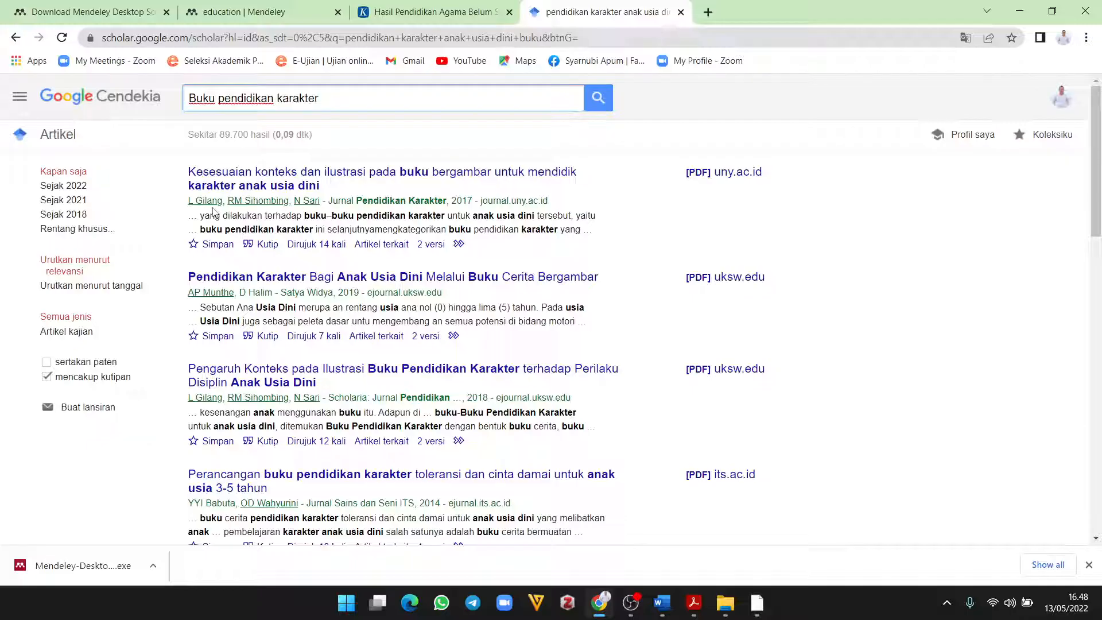
key(Return)
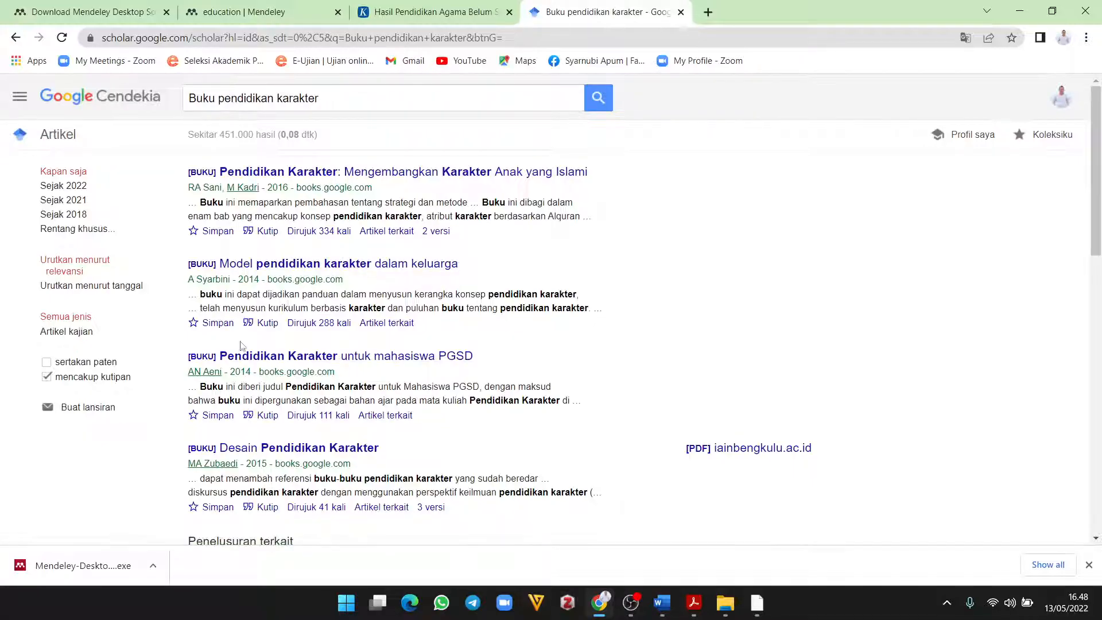
click(268, 323)
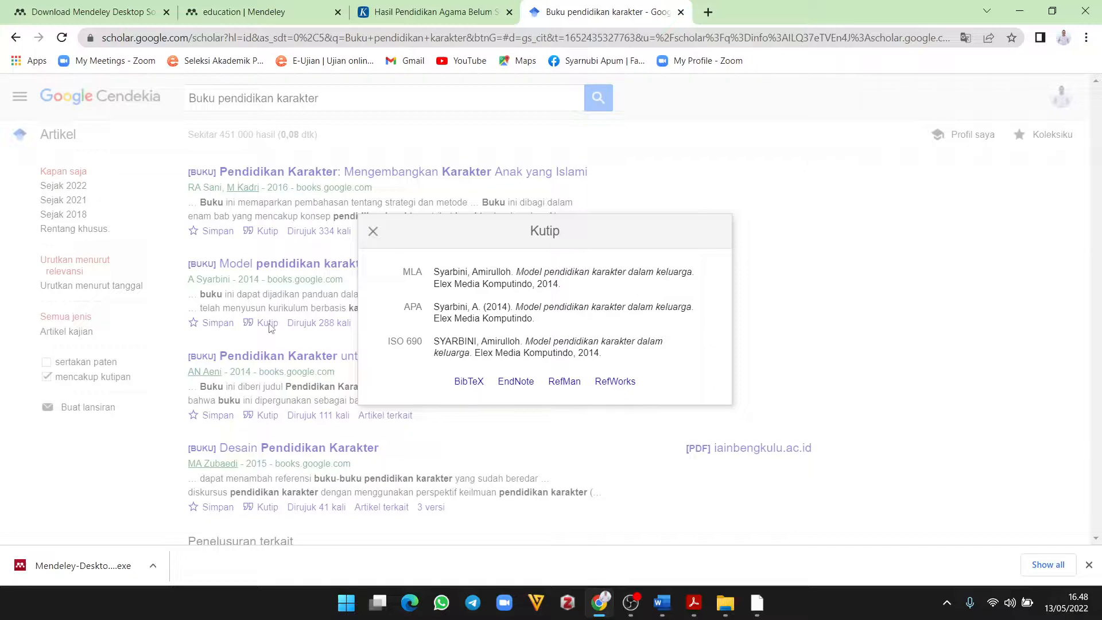
Step: Download the book's RefMan citation as scholar.ris and show it in its folder
click(567, 383)
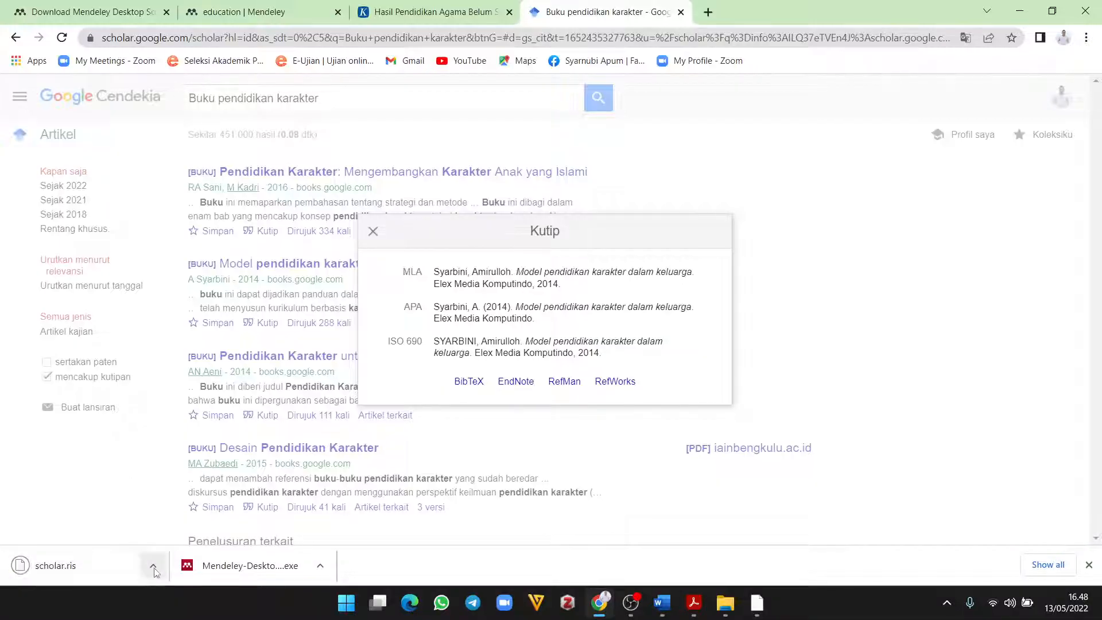
click(154, 568)
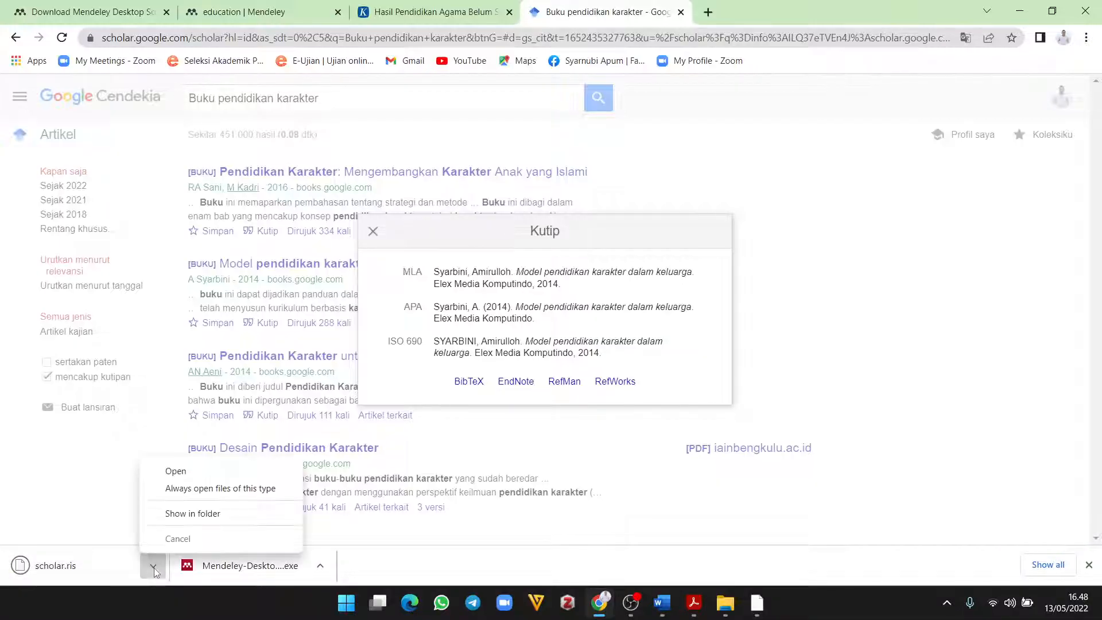
click(200, 514)
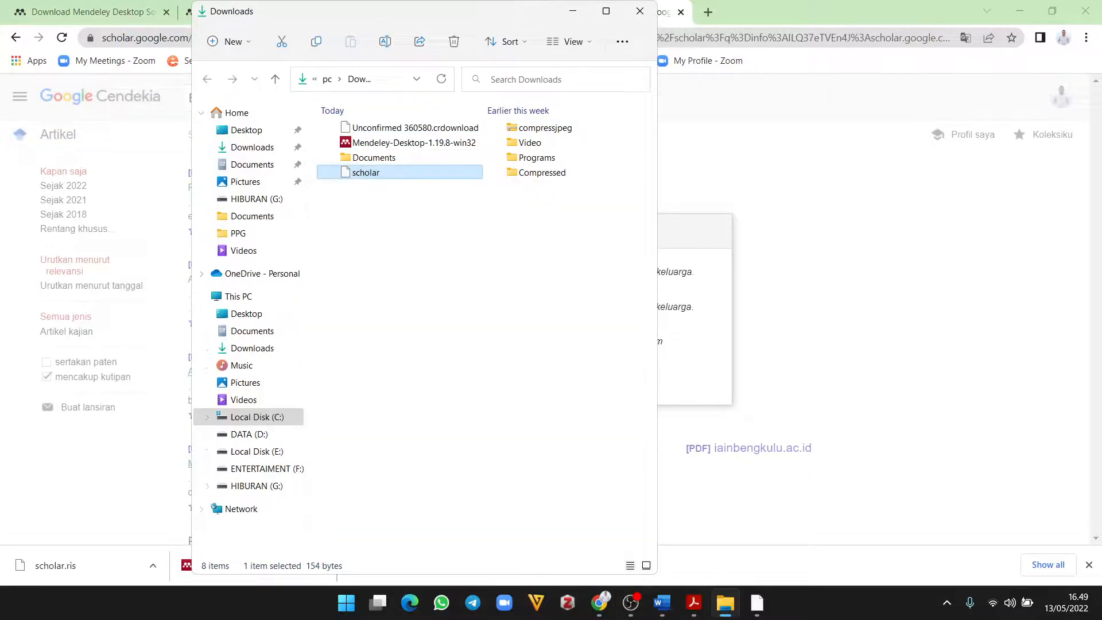
Step: Drag scholar.ris into Mendeley's MAKALAH folder and select the imported book
click(758, 603)
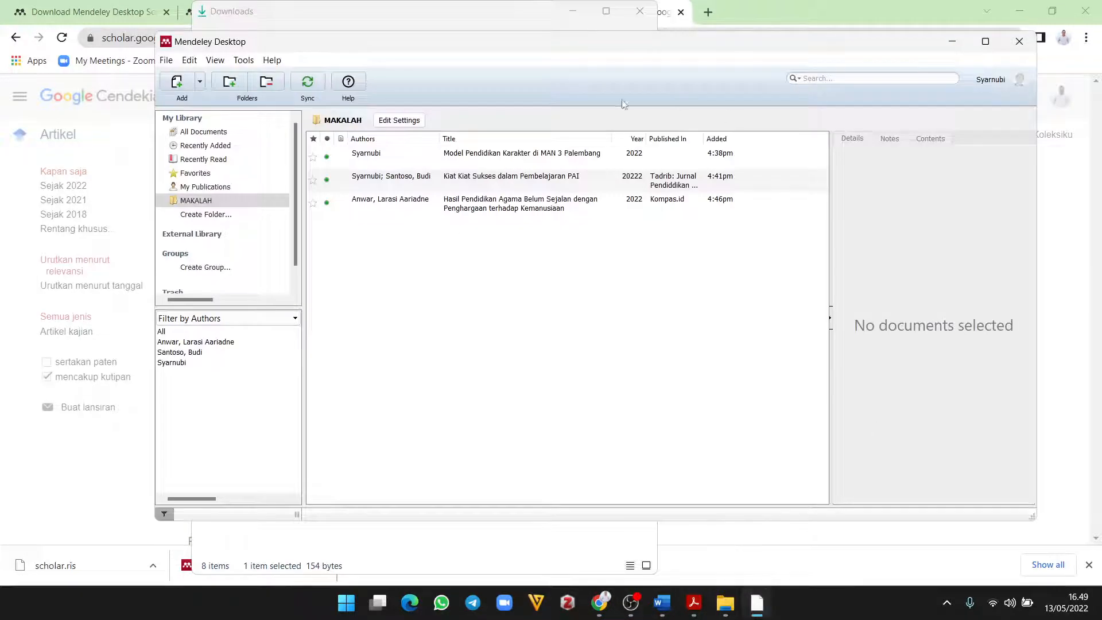
drag(161, 30, 534, 171)
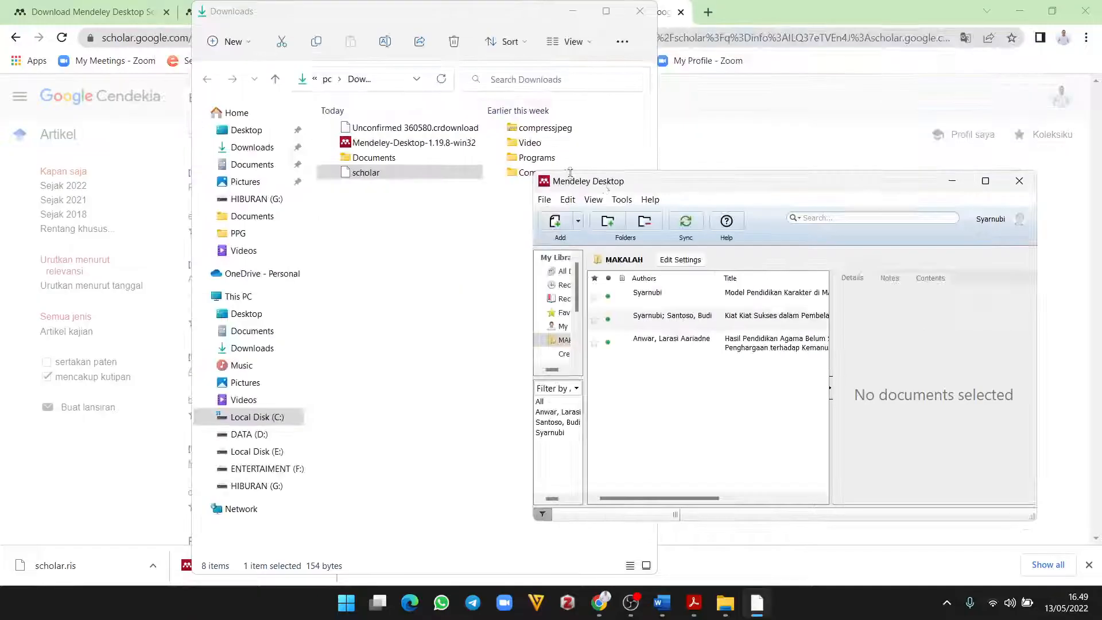
drag(689, 184, 725, 133)
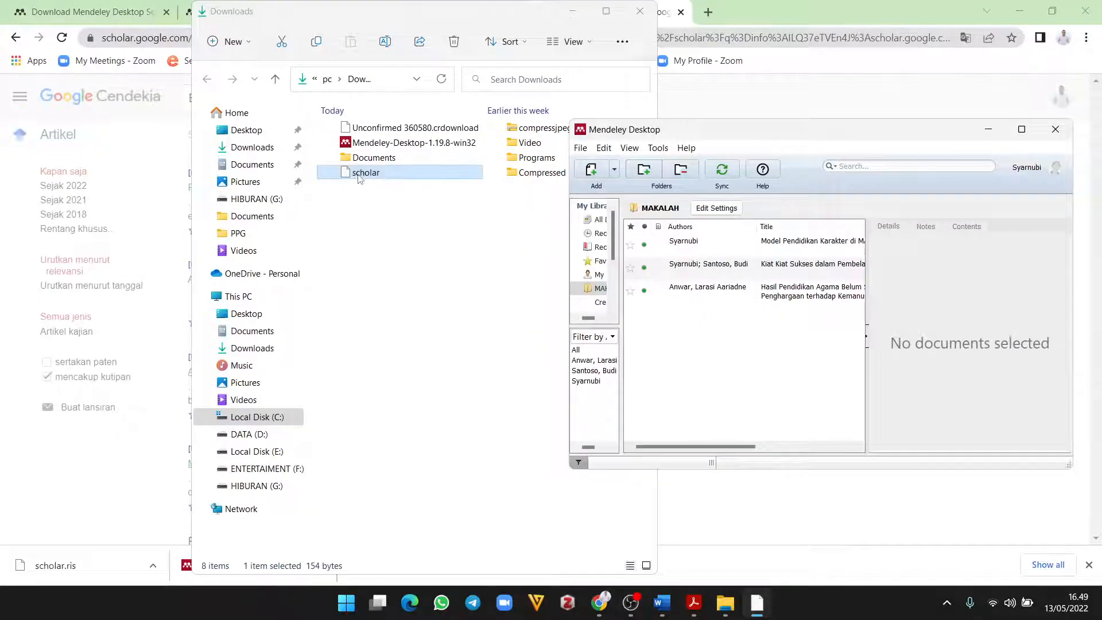
drag(360, 175, 692, 345)
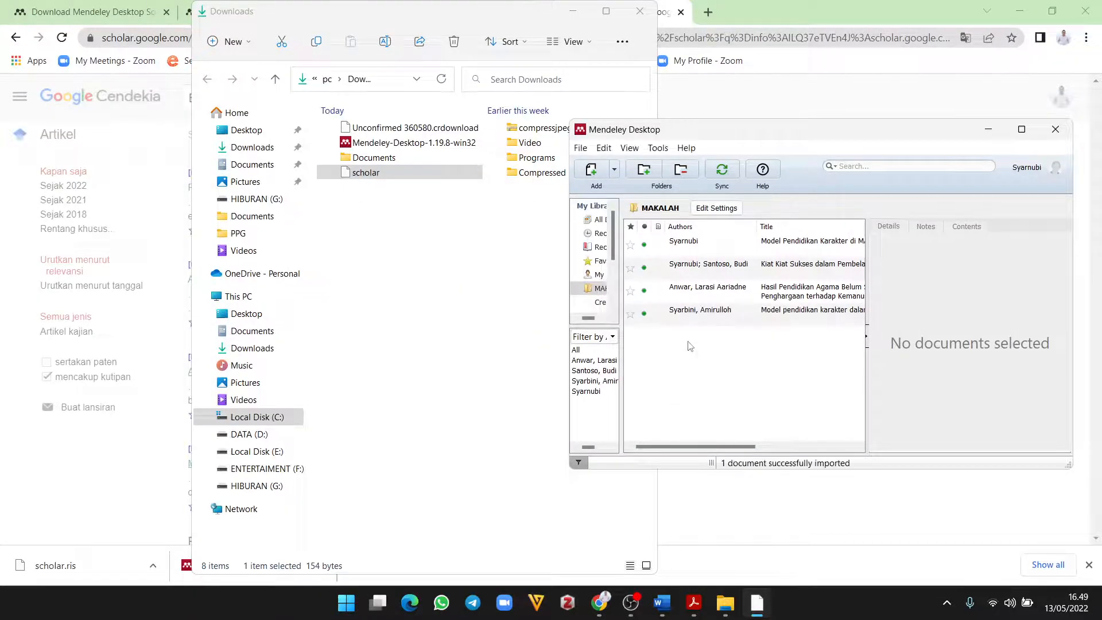
click(1022, 130)
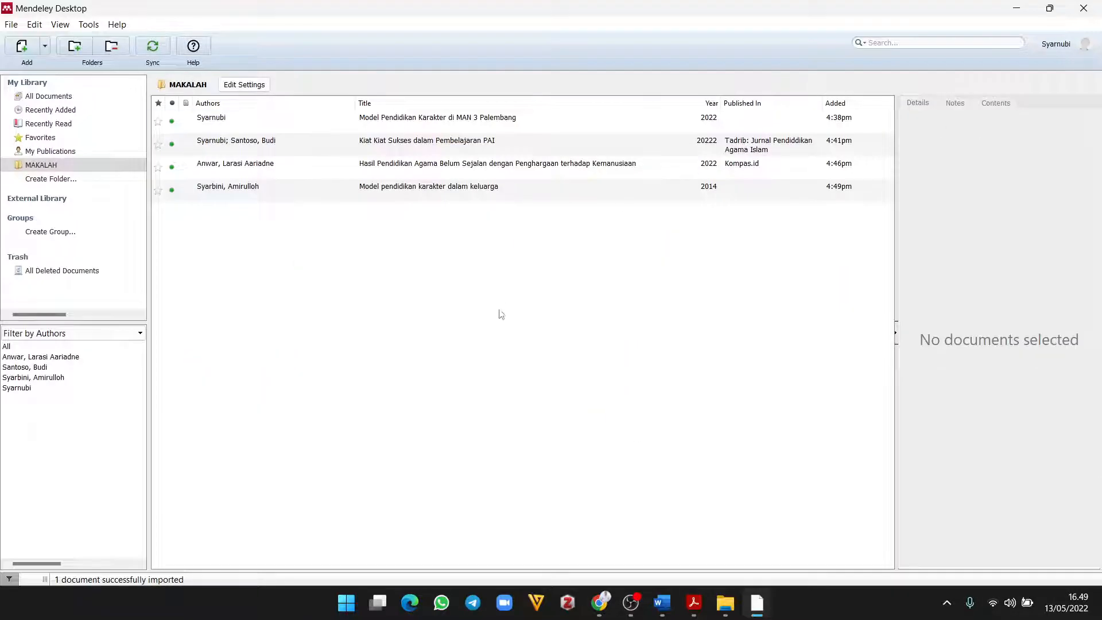
click(267, 188)
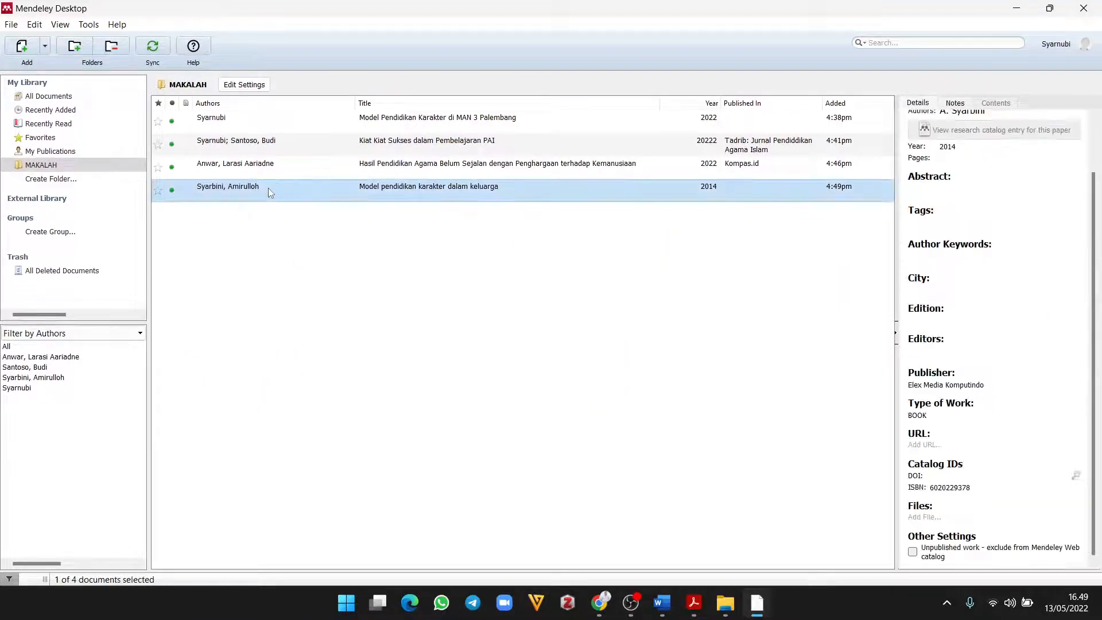
Step: Enter Jakarta as the book's City and review its title and author
scroll(974, 251, up, 2)
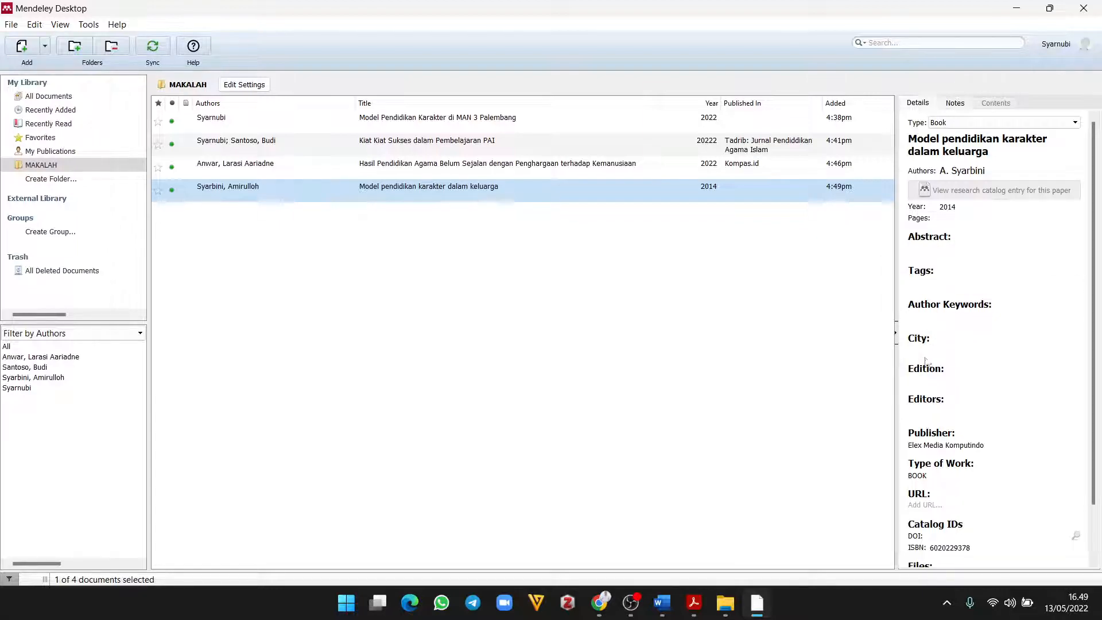
scroll(958, 407, down, 2)
scroll(947, 458, up, 2)
click(927, 351)
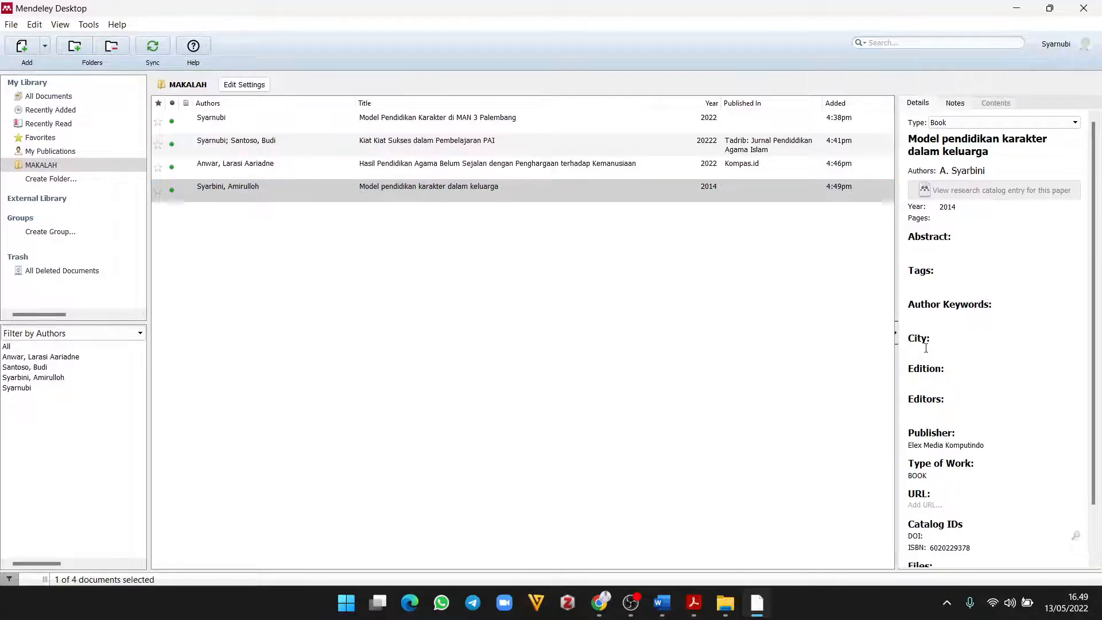
text(Jakarta)
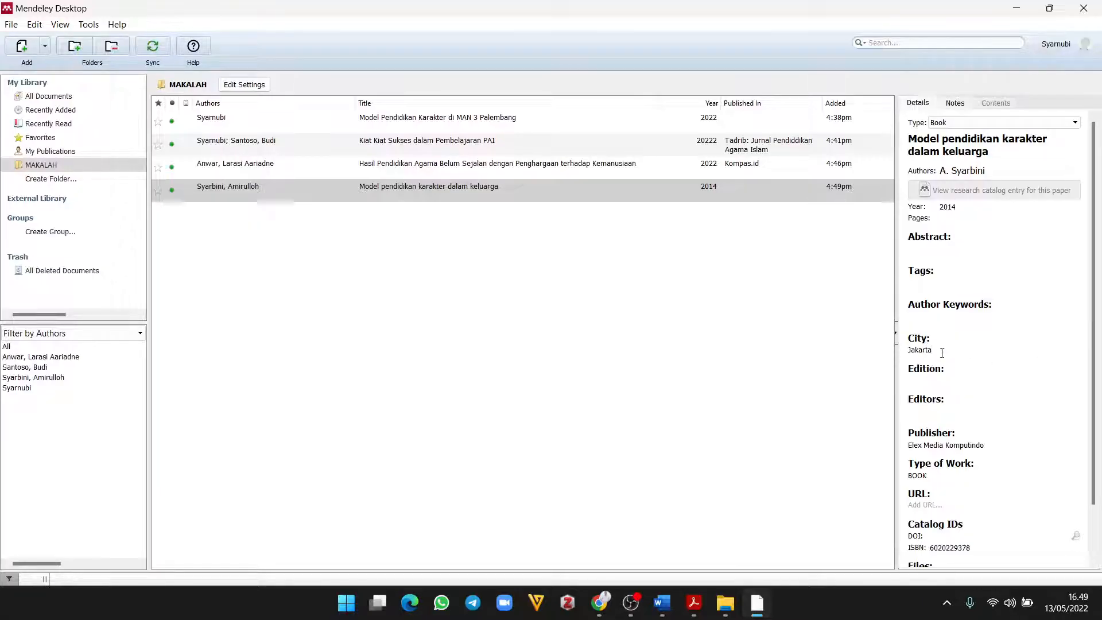
scroll(978, 394, down, 1)
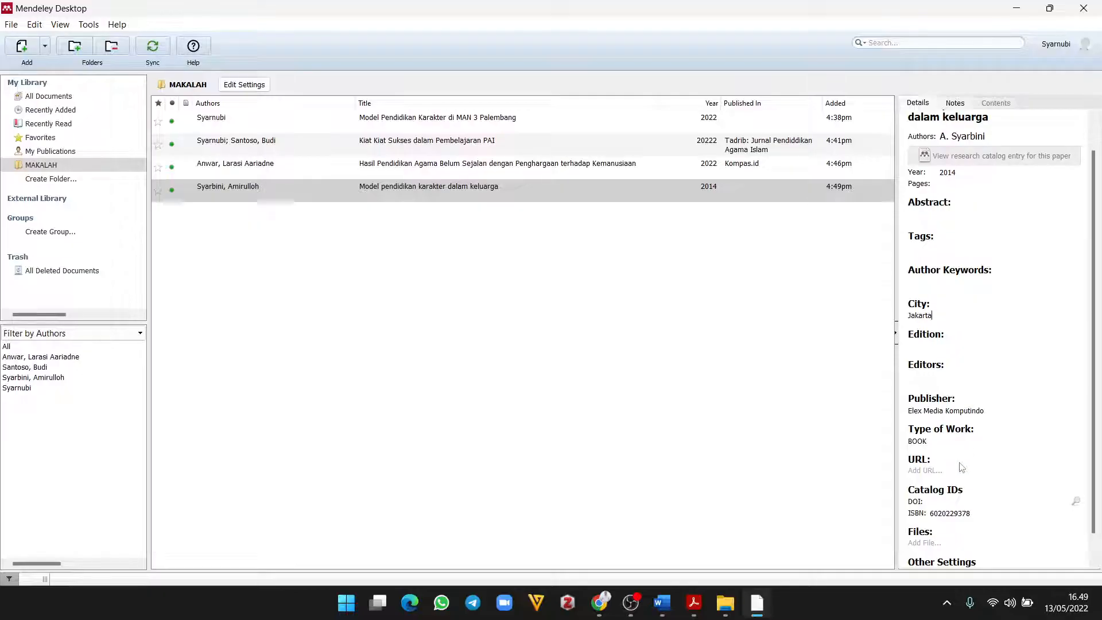
scroll(976, 402, up, 1)
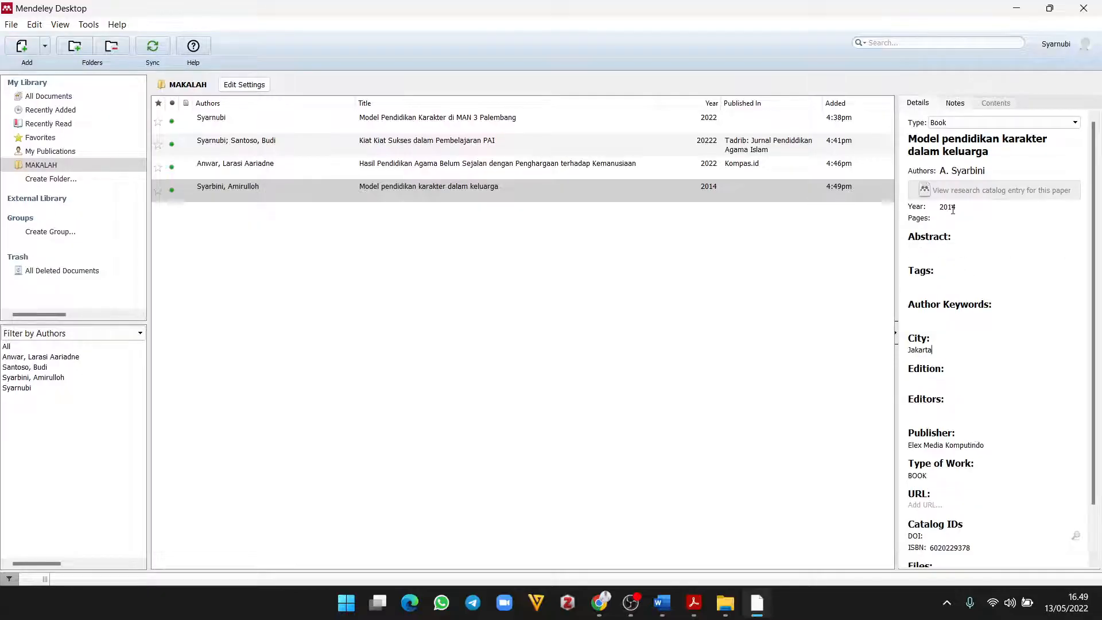
click(963, 138)
click(971, 169)
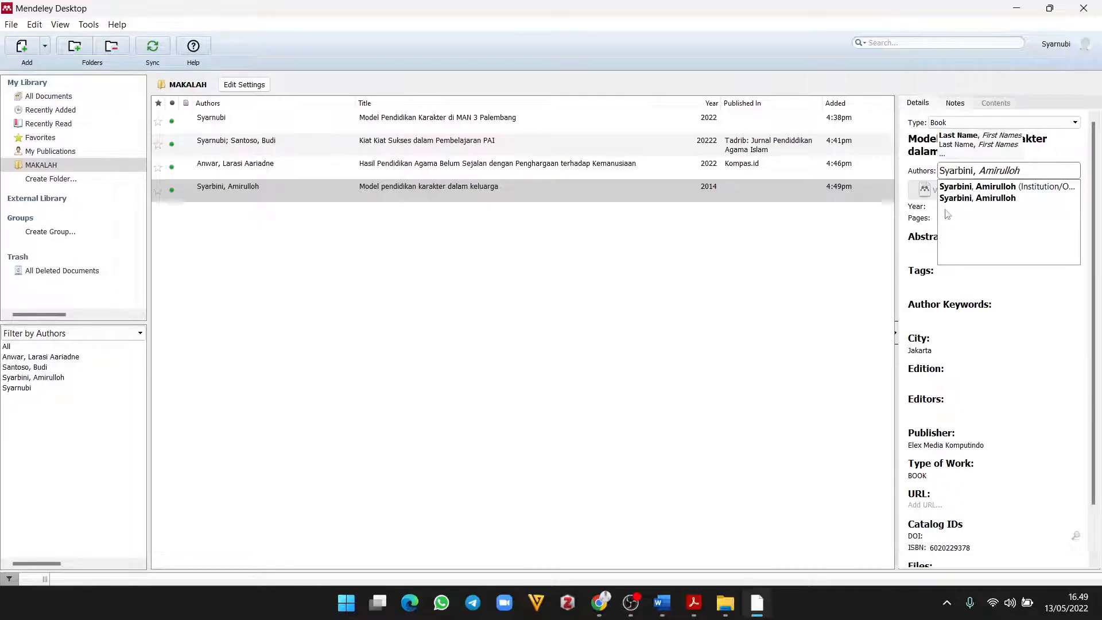
click(932, 215)
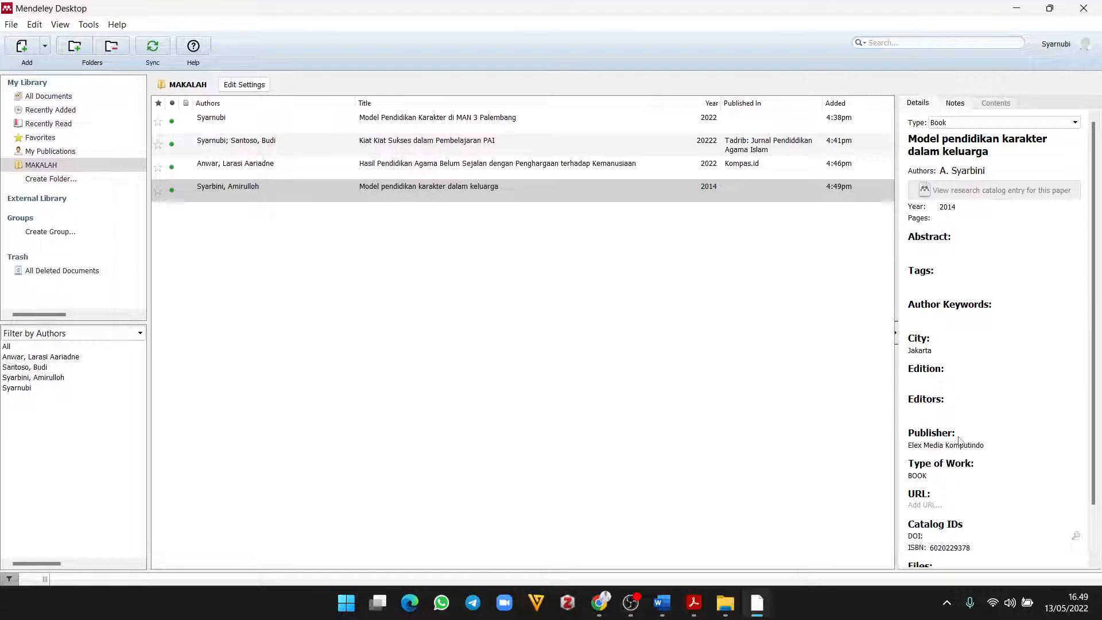
scroll(959, 440, down, 3)
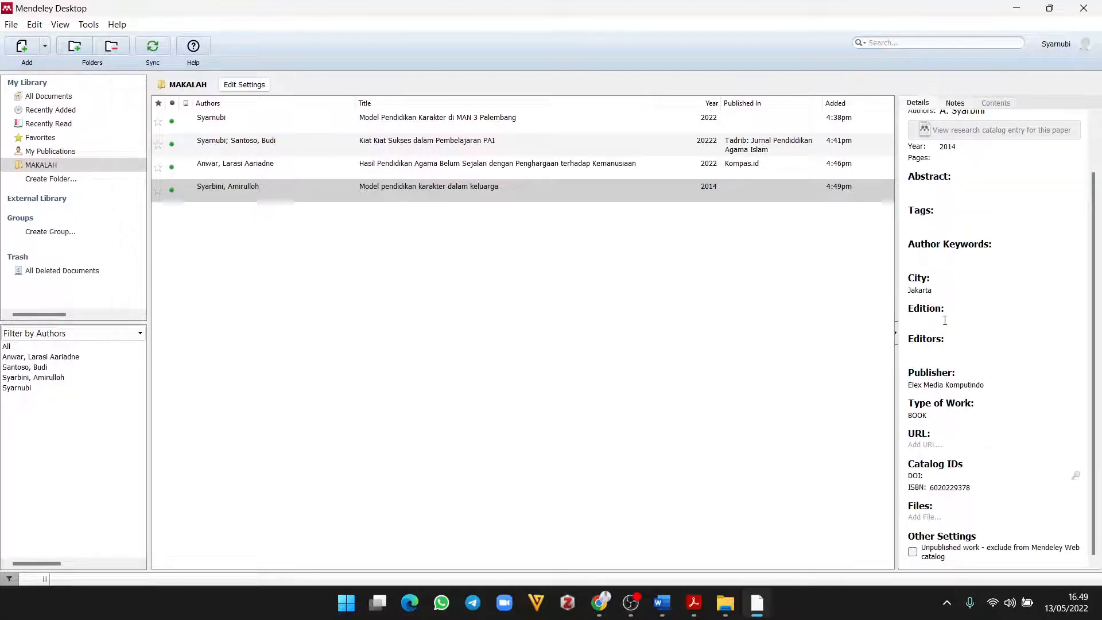
click(675, 311)
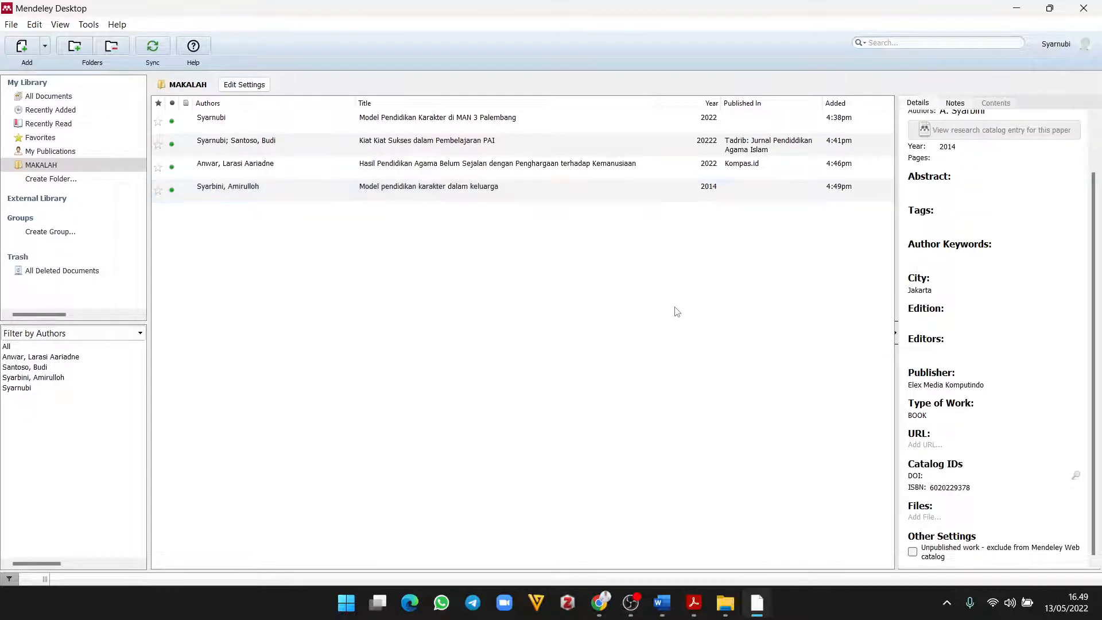
click(1050, 8)
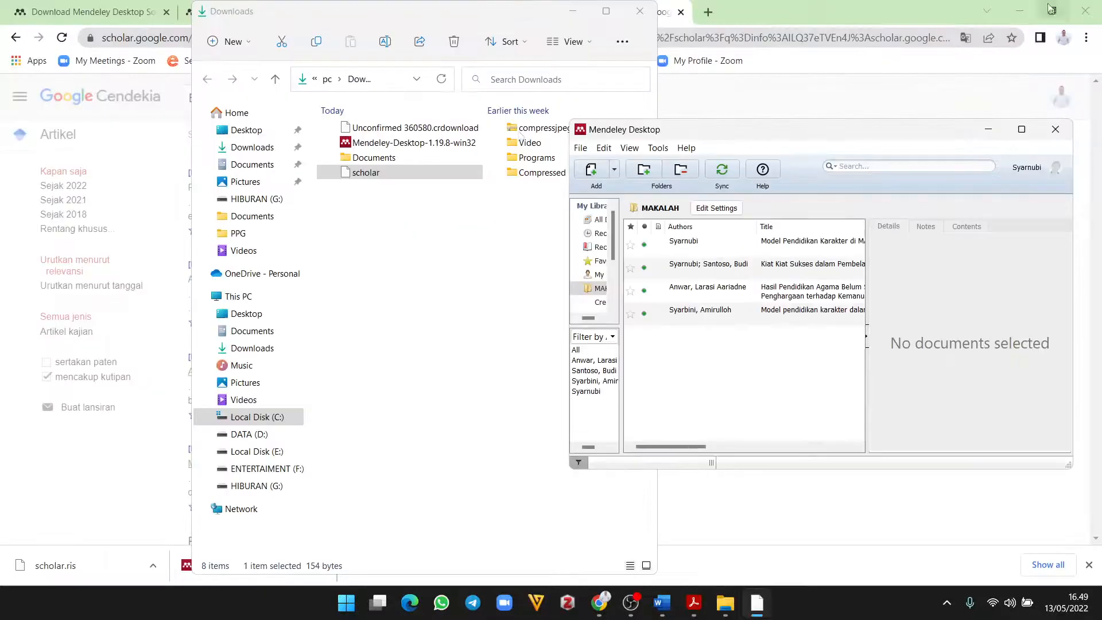
Step: Search Google for the Tadrib journal and open its website
click(641, 14)
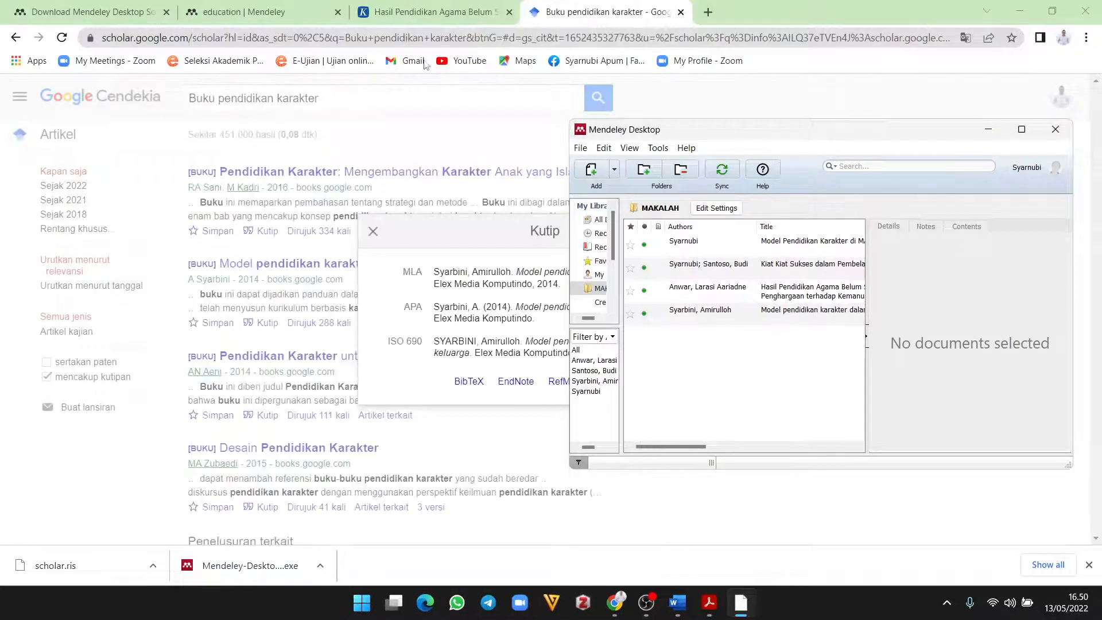
click(565, 37)
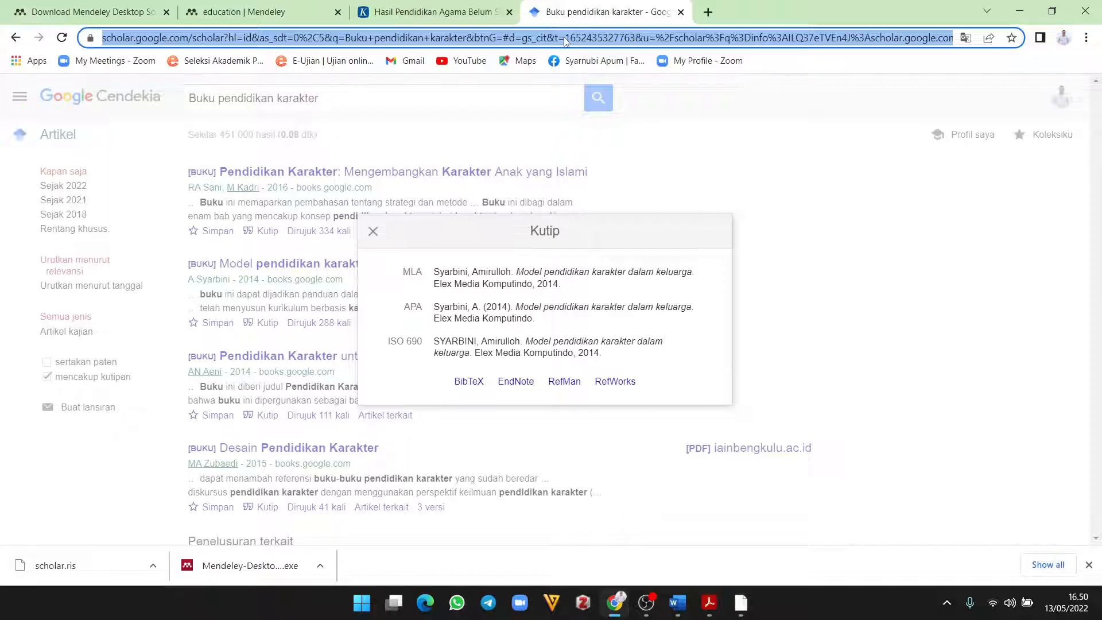
text(go)
key(Return)
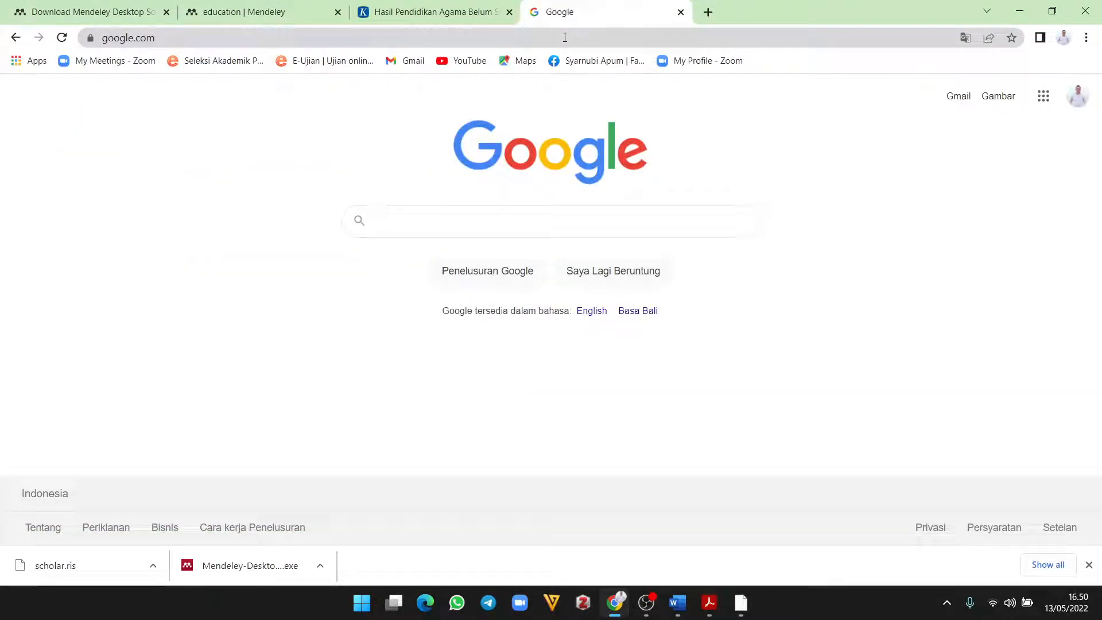
text(Tadrib)
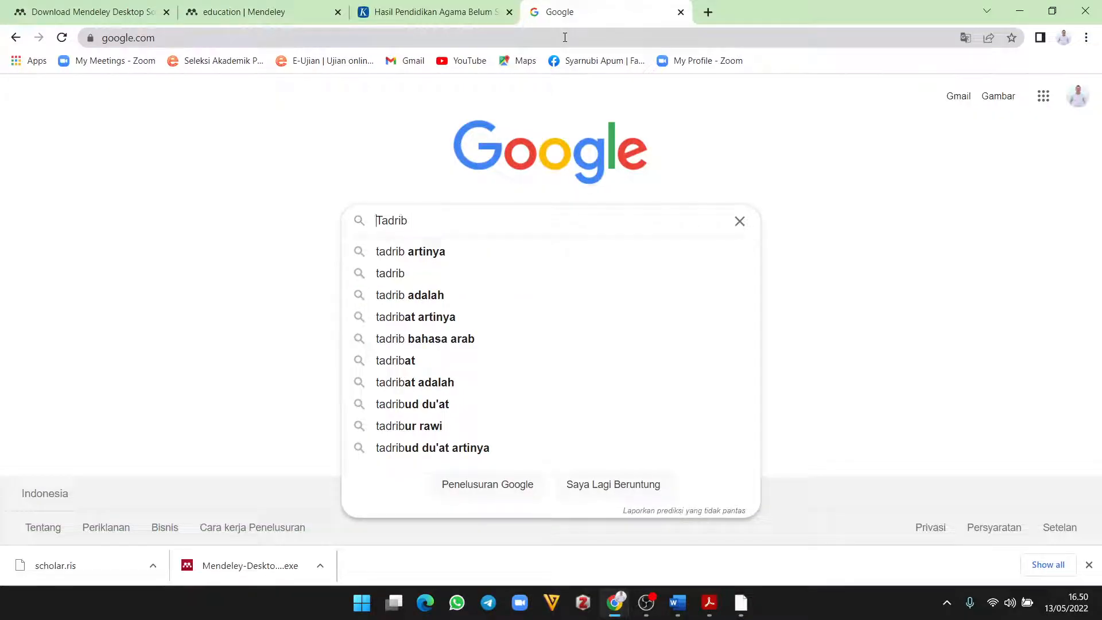
text(jurnal)
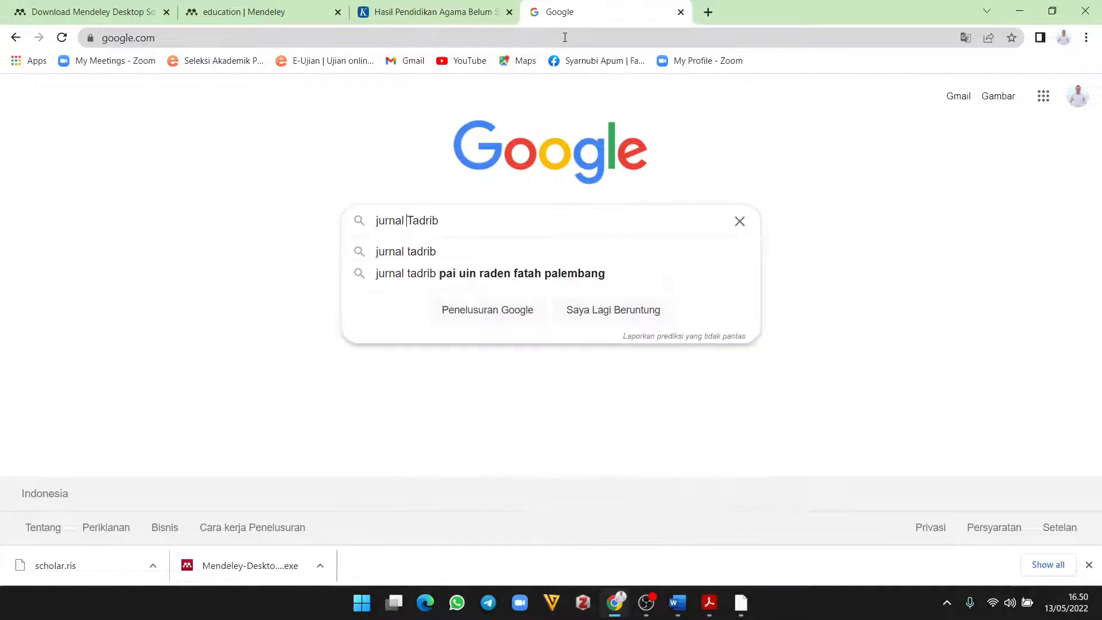
key(Return)
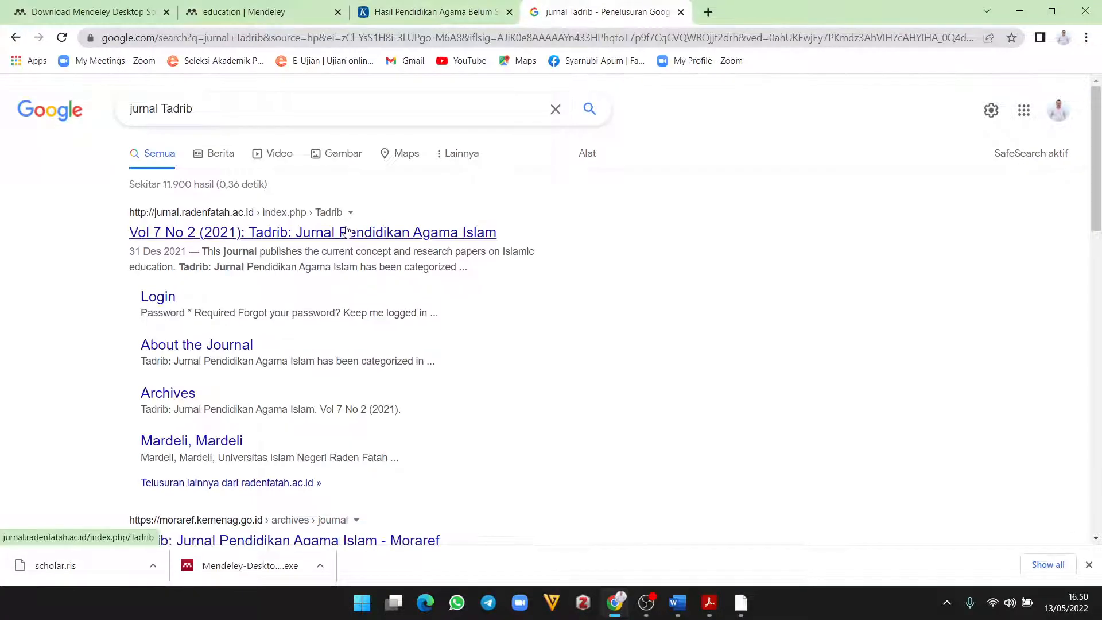
click(347, 232)
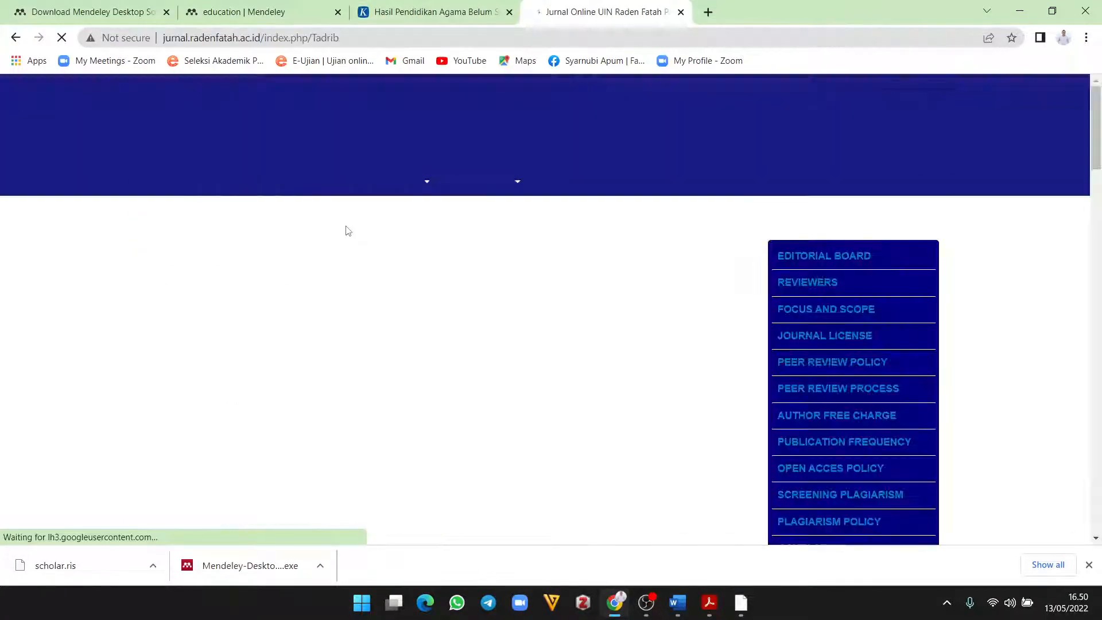
Step: Open the electronic media article for SMP Negeri 22 Palembang and download its PDF
scroll(473, 295, down, 5)
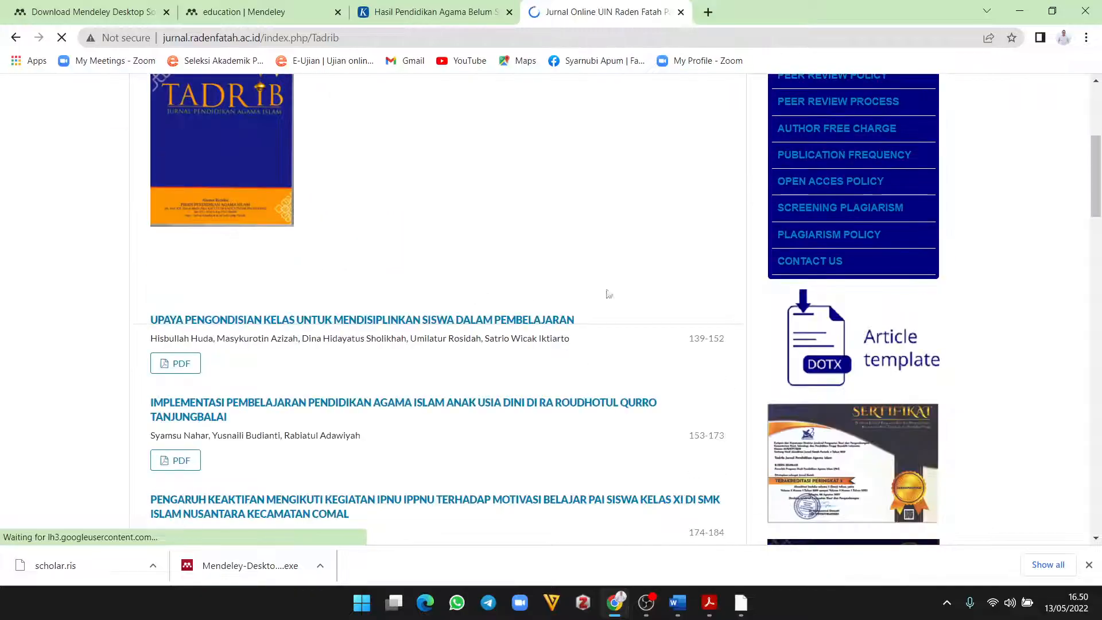
scroll(488, 299, down, 2)
scroll(491, 298, down, 9)
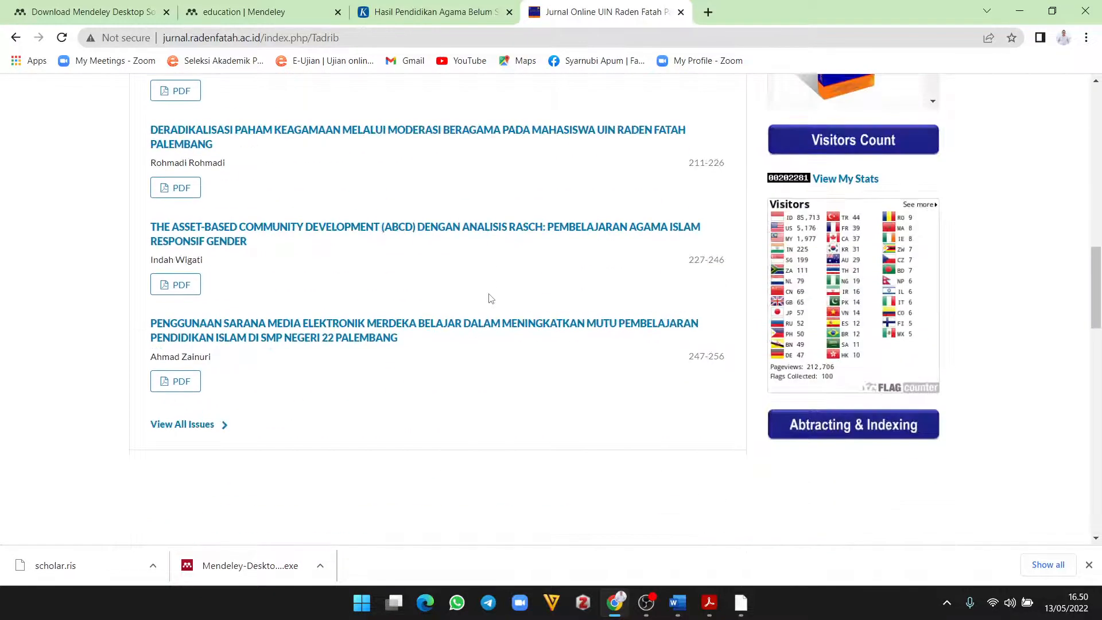
scroll(491, 298, up, 4)
scroll(491, 298, up, 3)
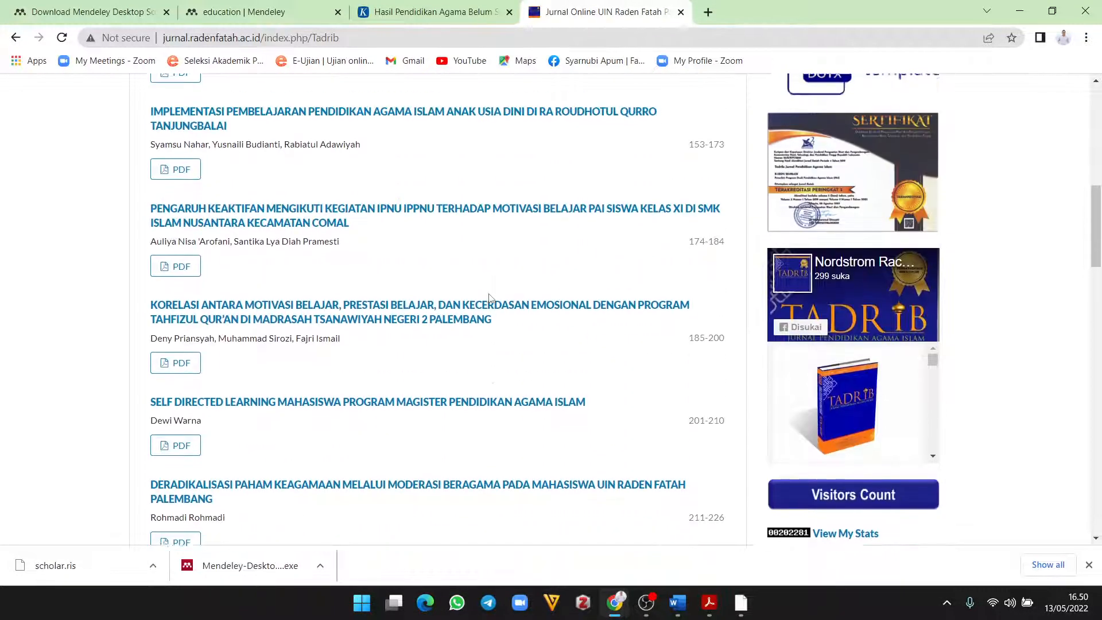
scroll(491, 298, up, 3)
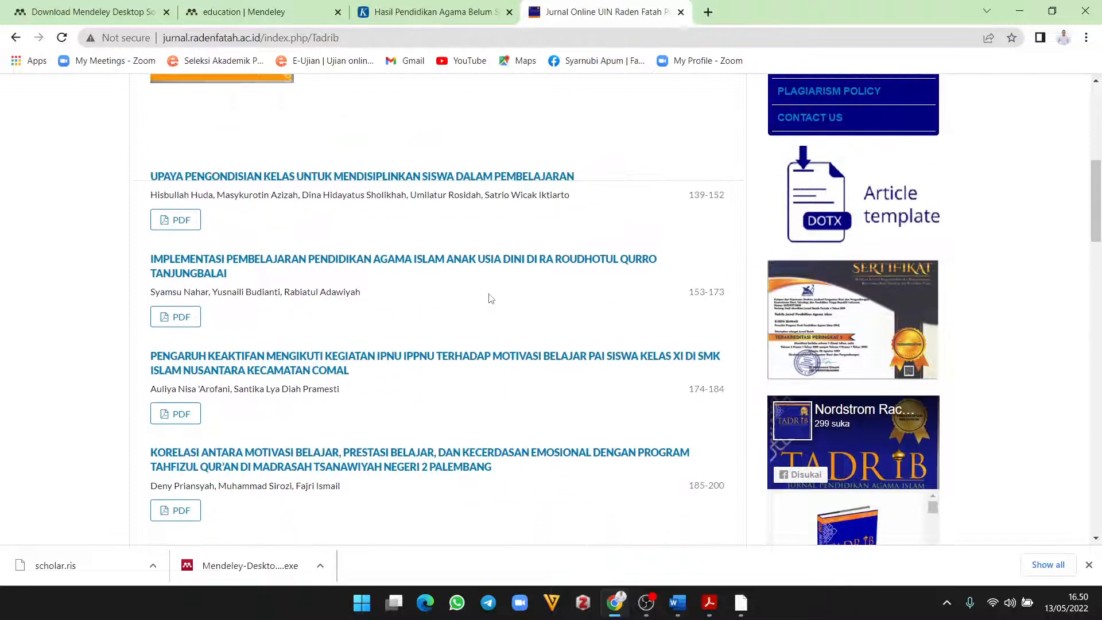
scroll(491, 298, down, 5)
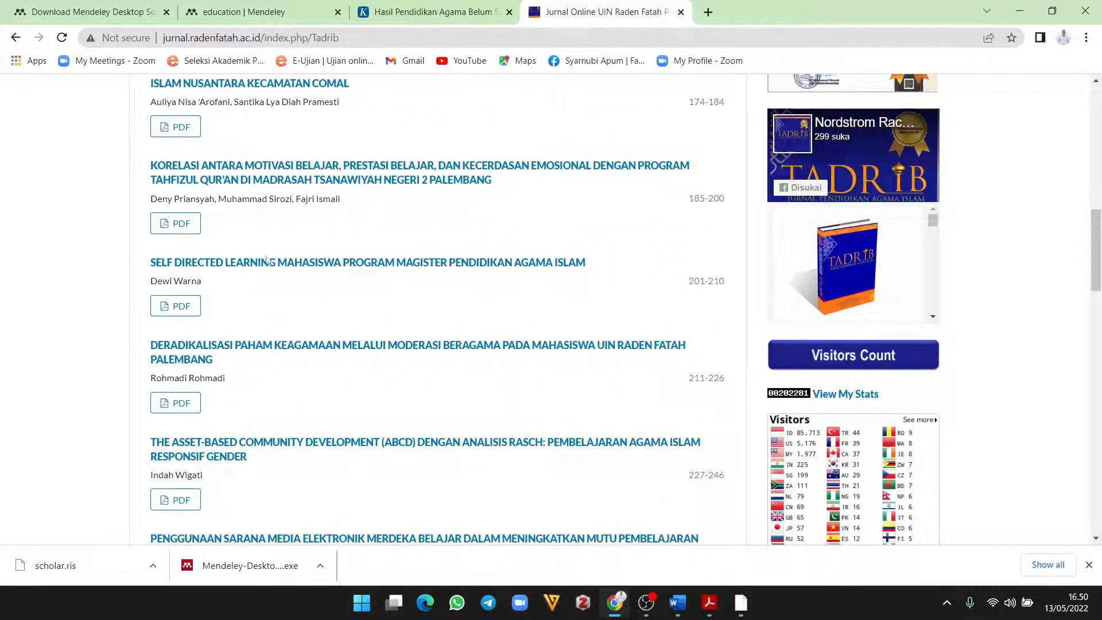
scroll(423, 327, down, 3)
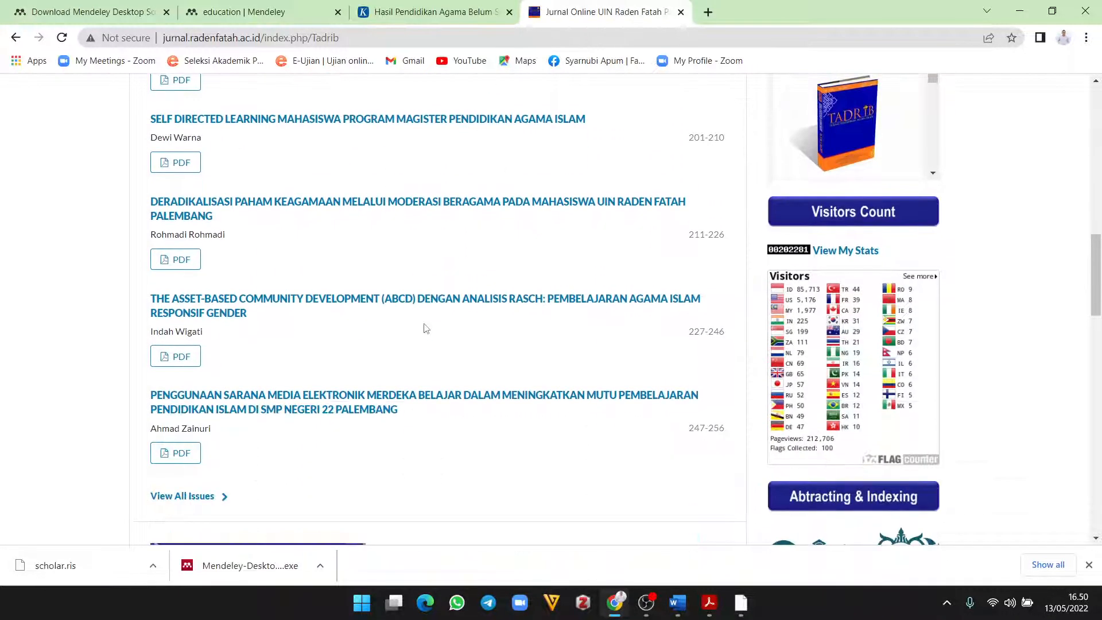
scroll(426, 280, down, 3)
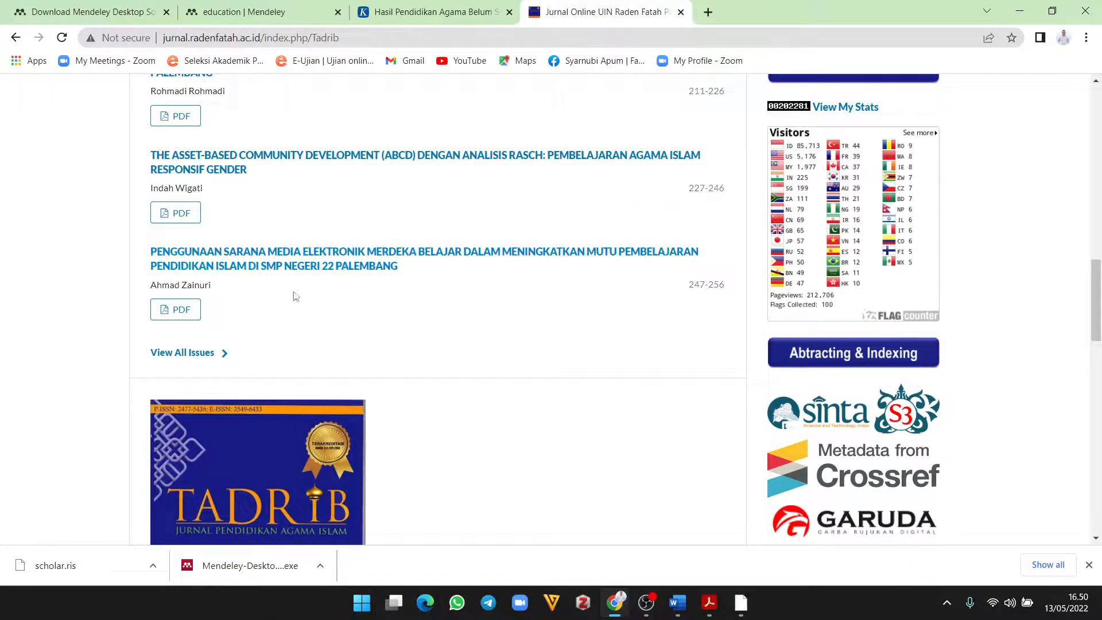
click(365, 257)
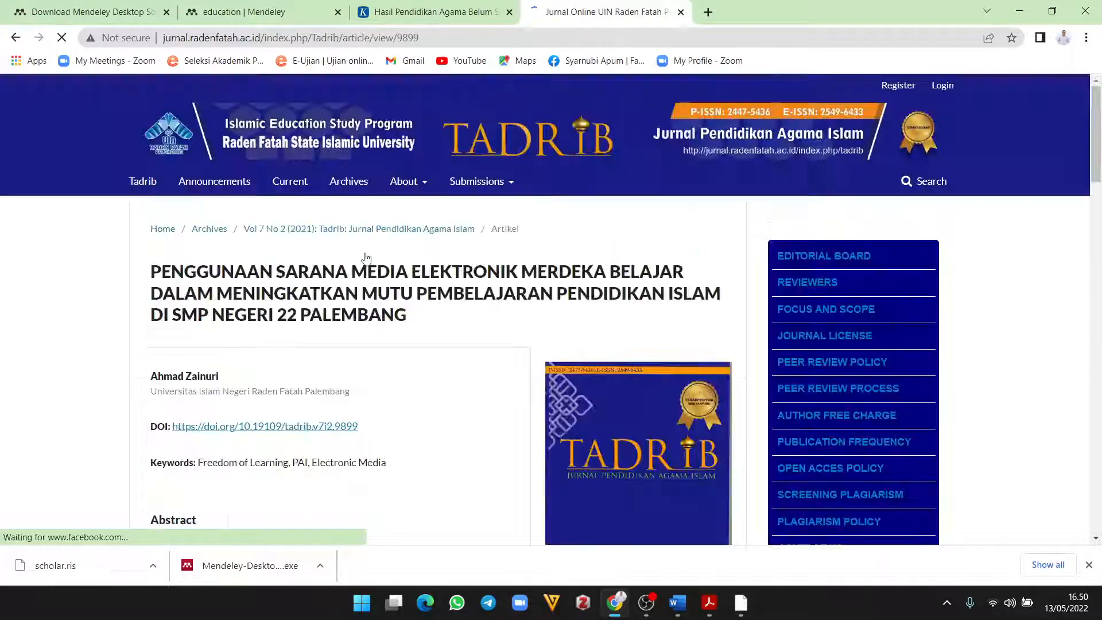
scroll(572, 272, down, 5)
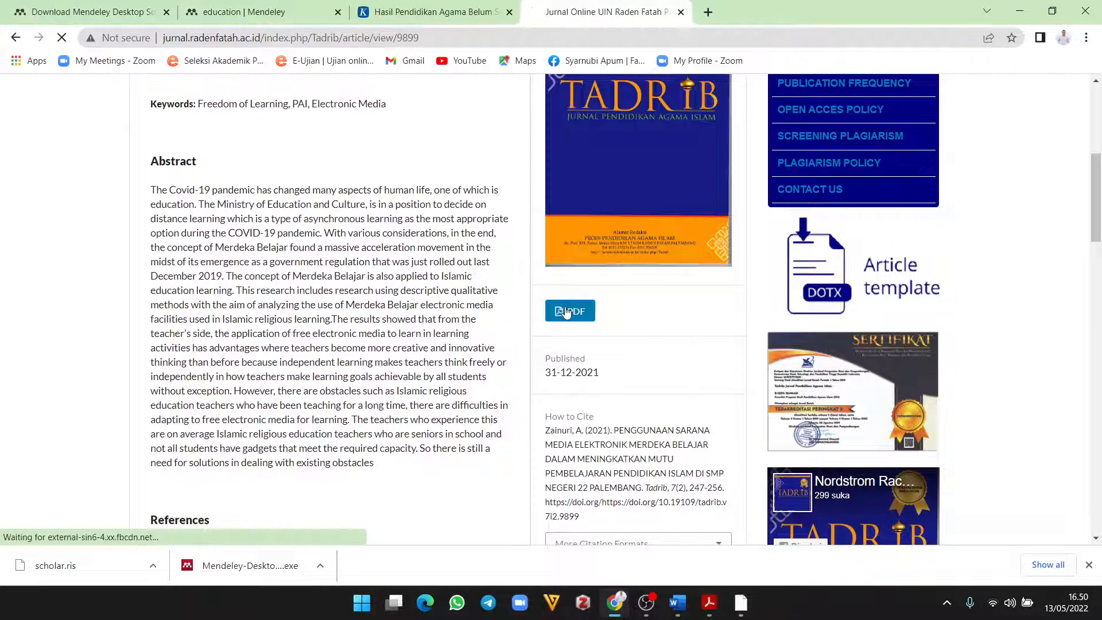
click(569, 311)
click(545, 361)
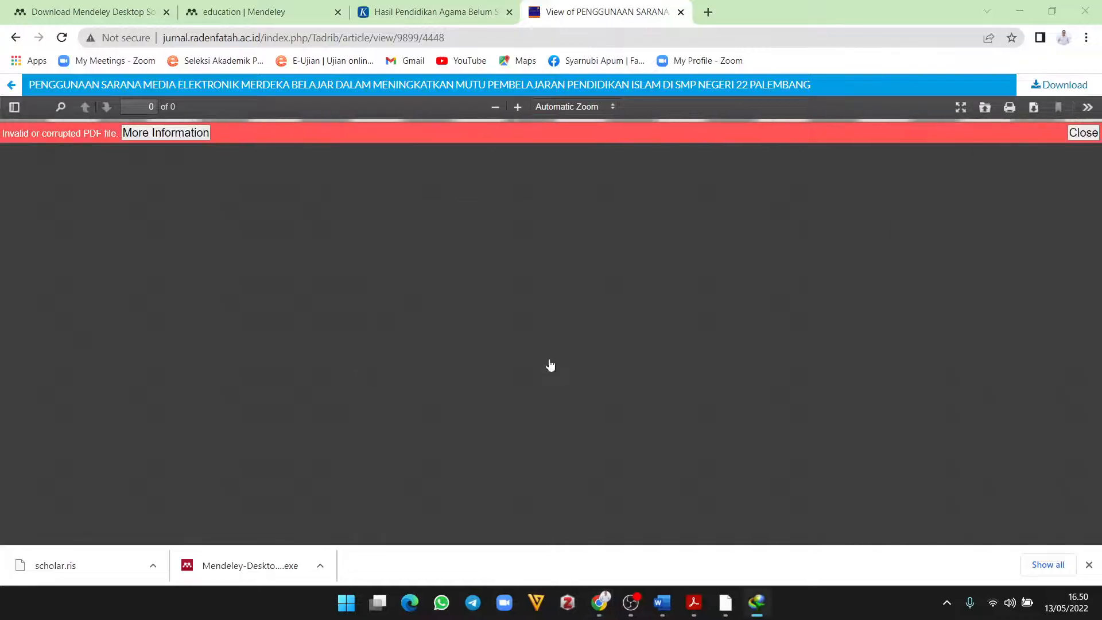
Step: Drag the downloaded 9899-Article Text PDF into MAKALAH and inspect the new 2021 entry
click(576, 344)
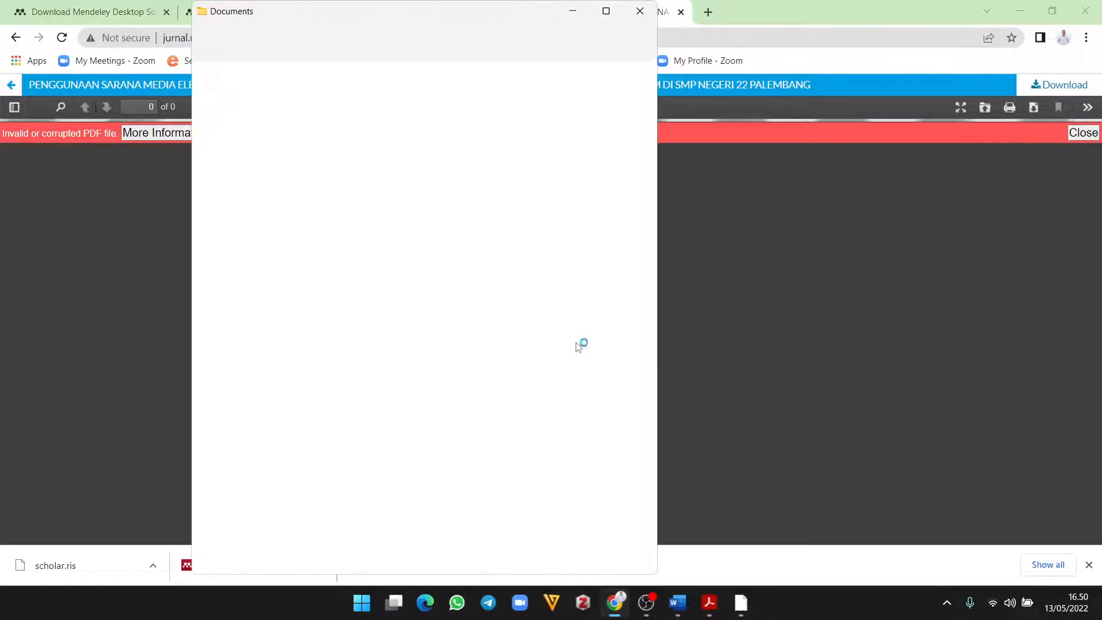
click(606, 11)
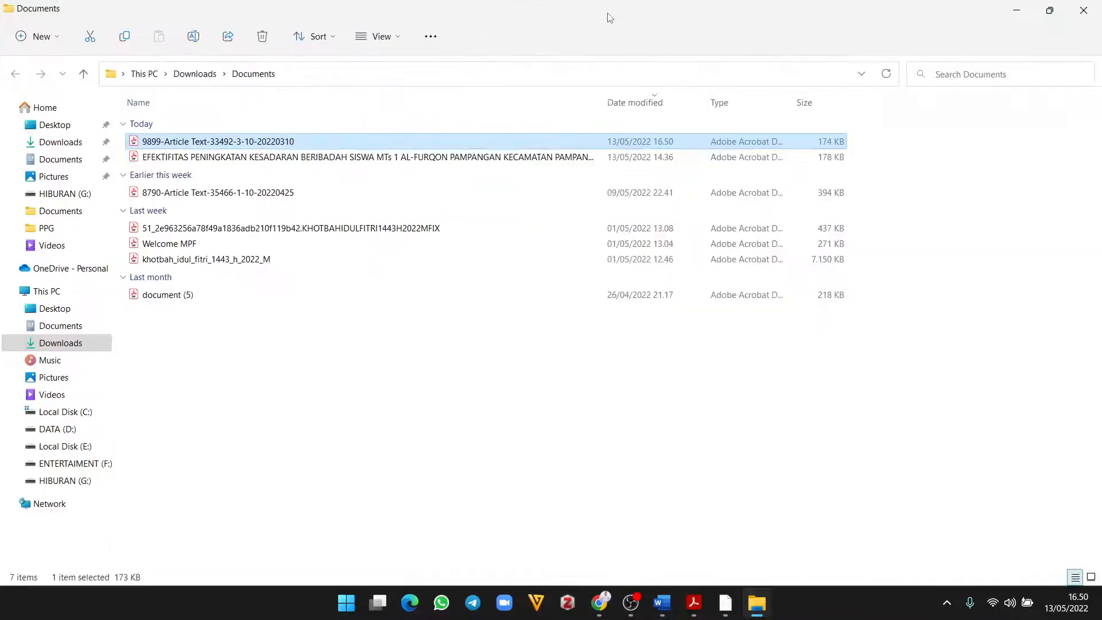
click(1049, 10)
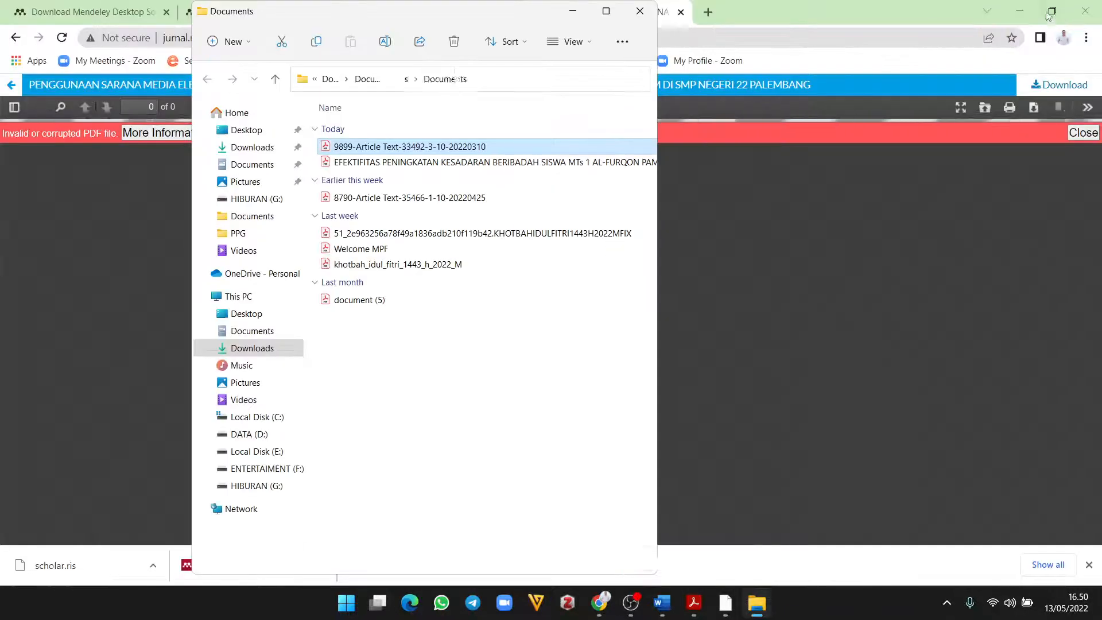
click(726, 603)
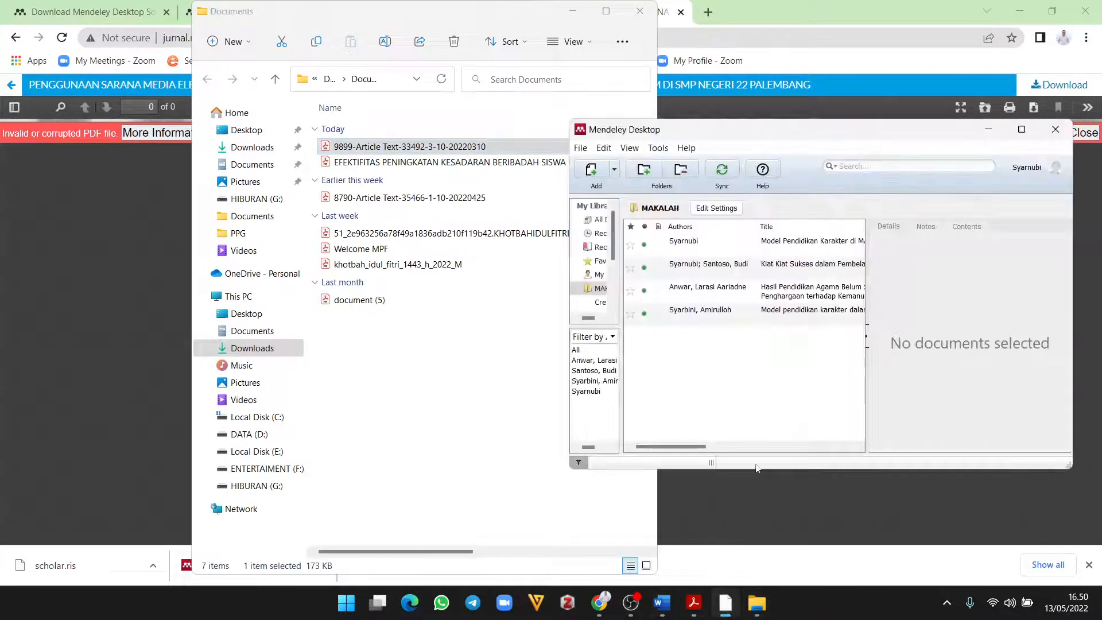
drag(627, 198, 728, 369)
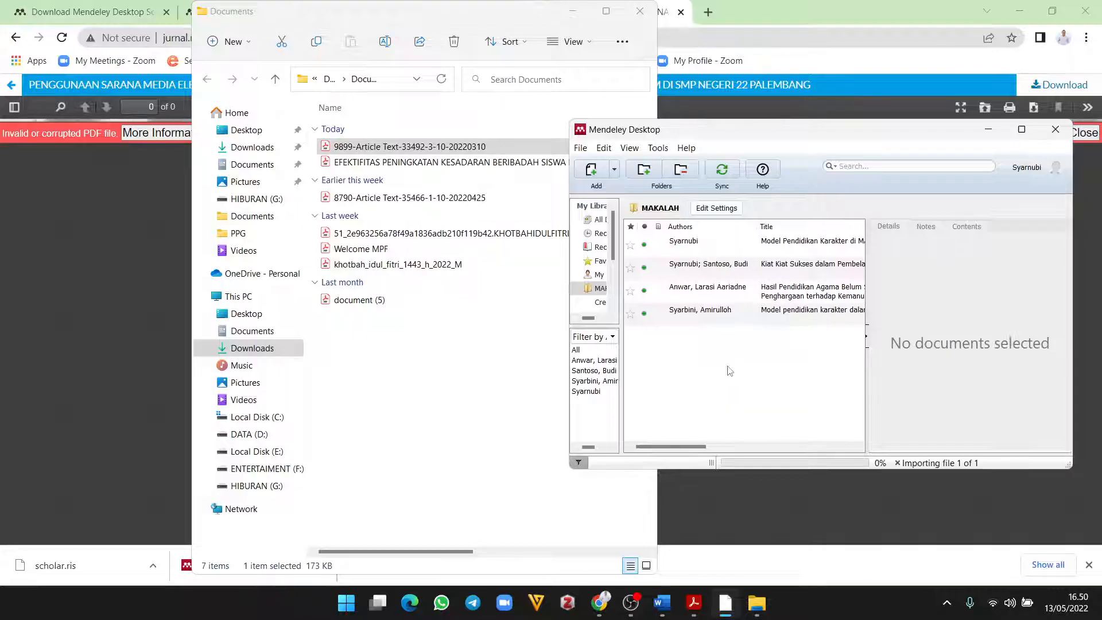
click(1021, 130)
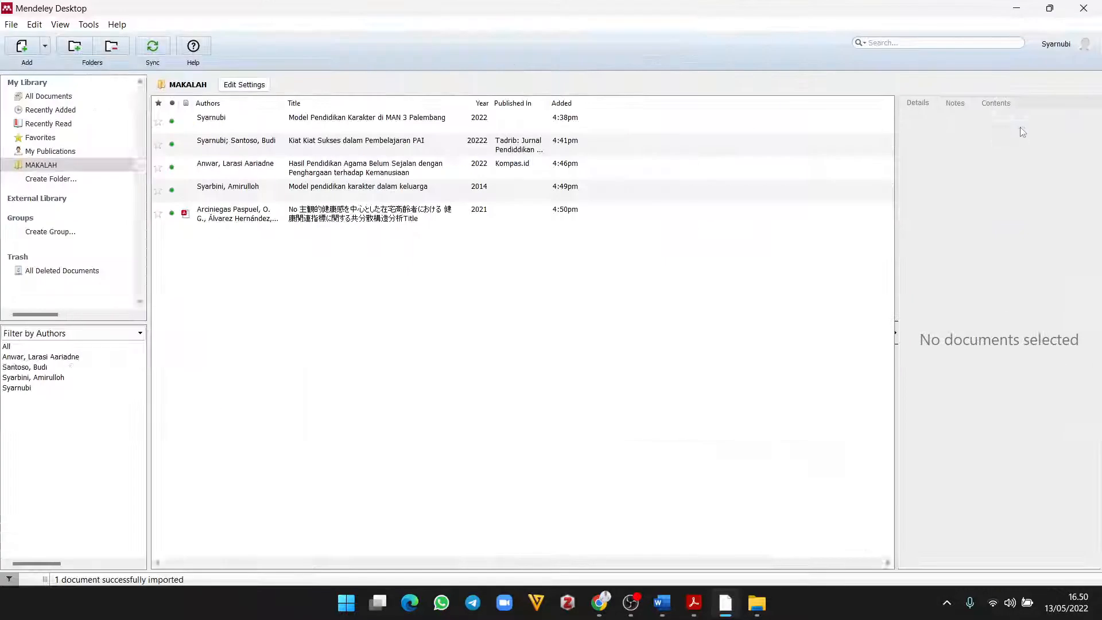
click(266, 219)
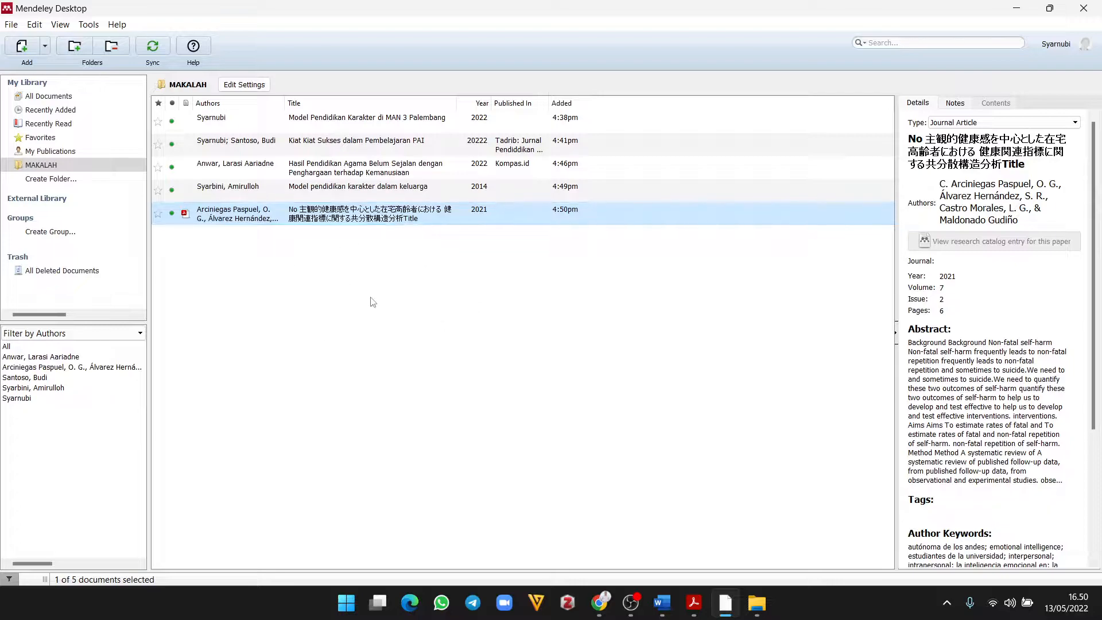
scroll(1005, 344, down, 3)
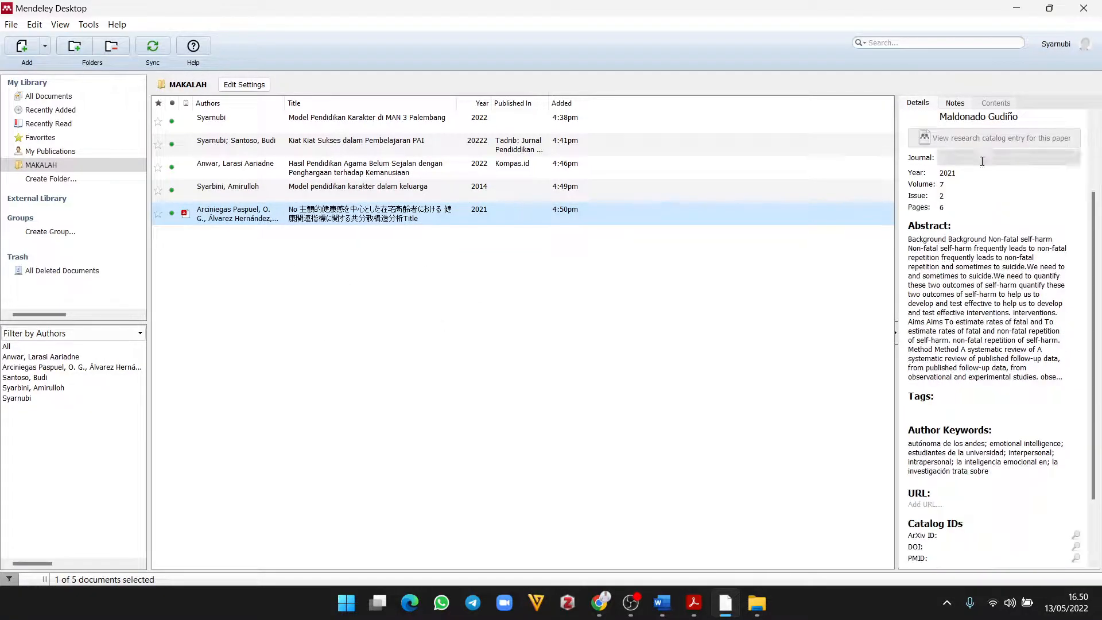
scroll(992, 279, up, 3)
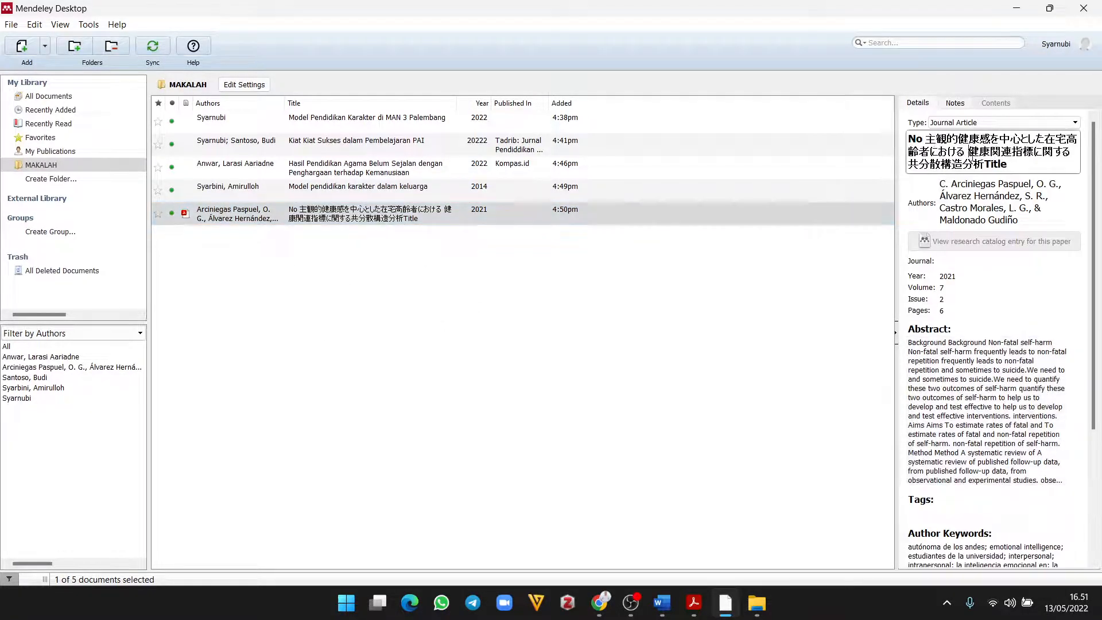
click(758, 603)
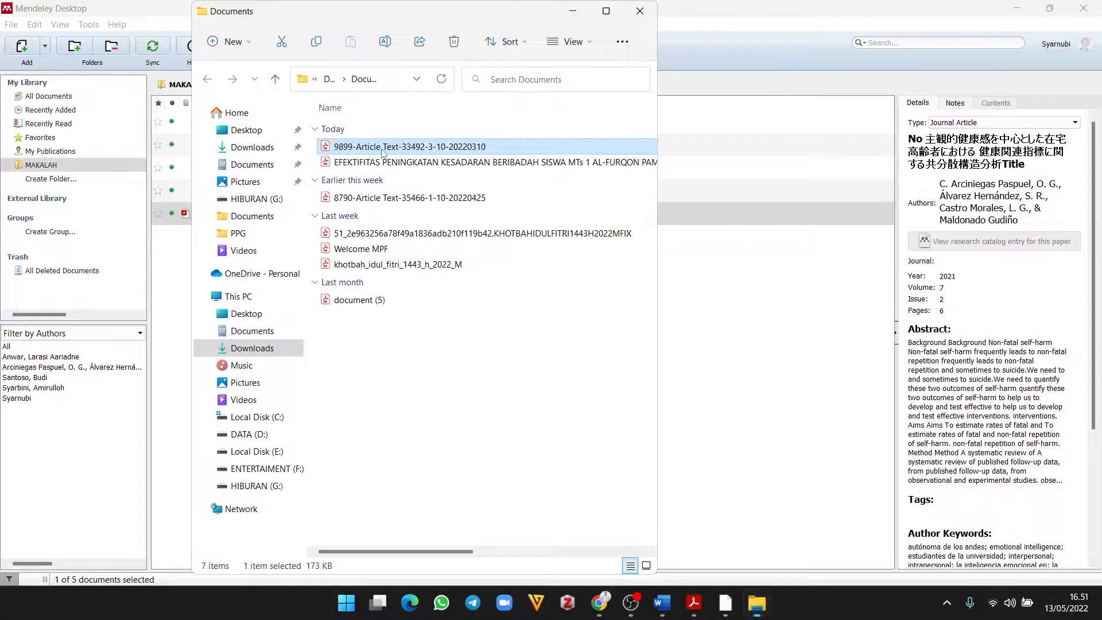
Step: Copy the article's three-line title from the PDF in Acrobat Reader, then close all tabs
double_click(382, 147)
click(1048, 10)
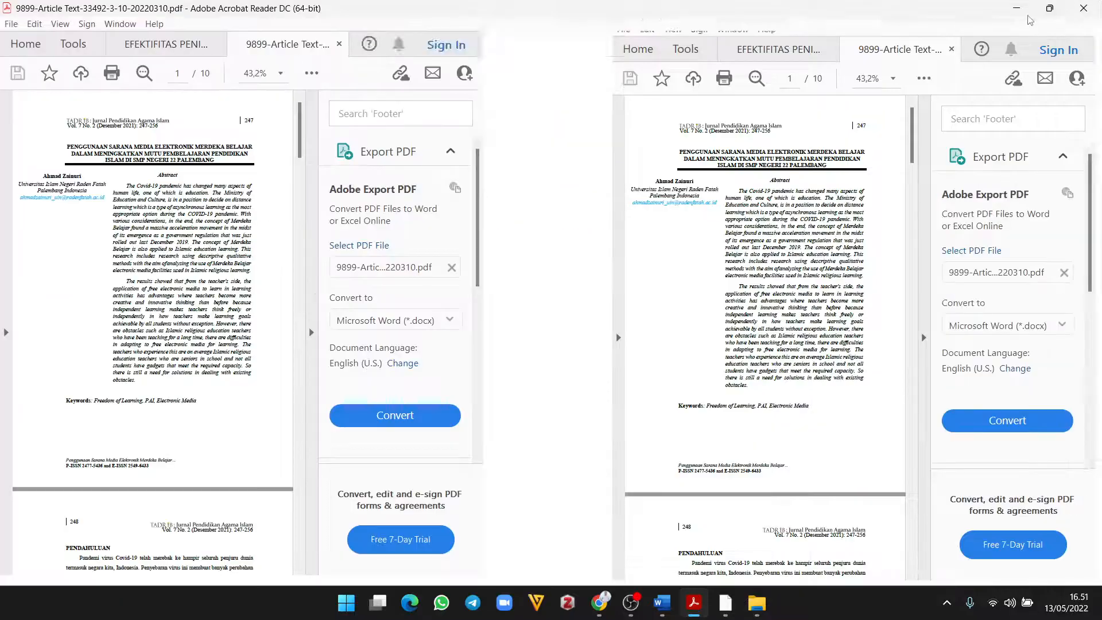
drag(188, 270, 542, 310)
right_click(561, 317)
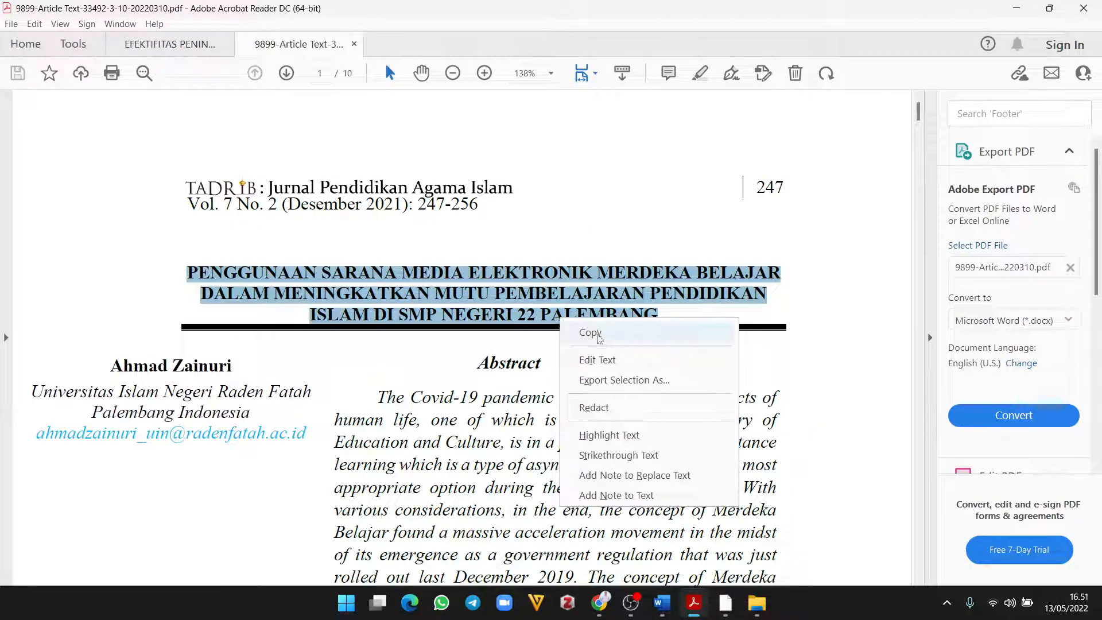
click(599, 339)
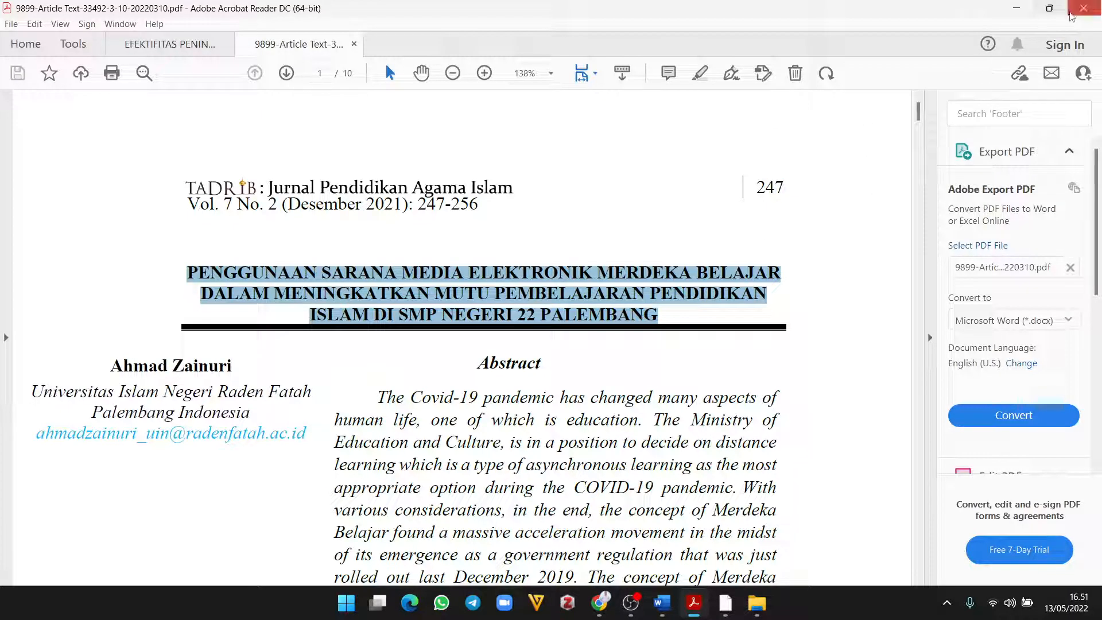
click(1081, 8)
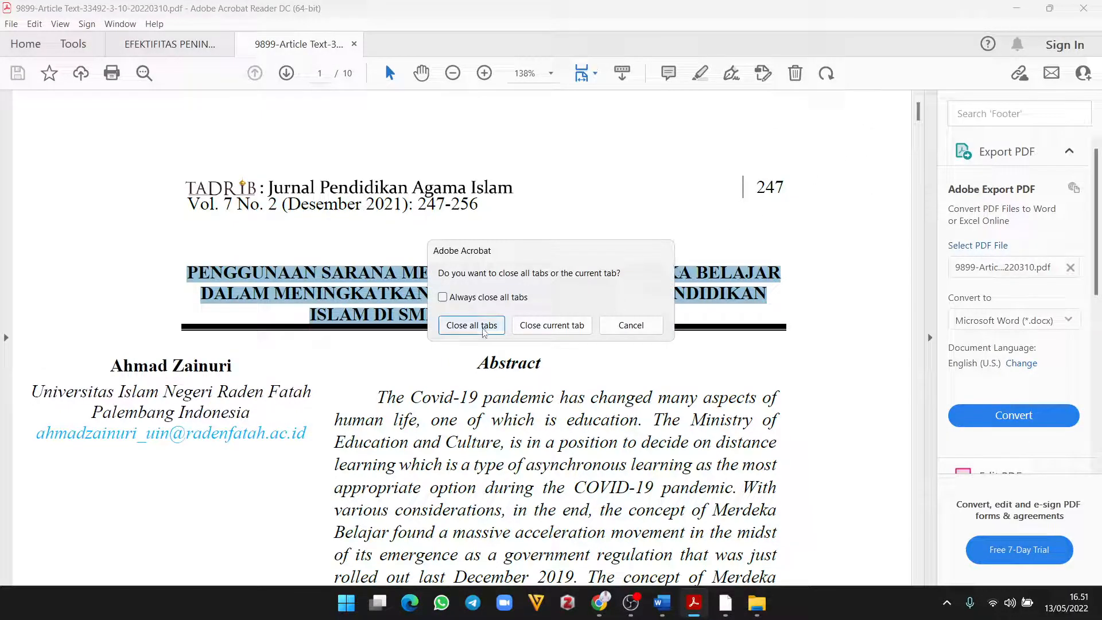
click(483, 328)
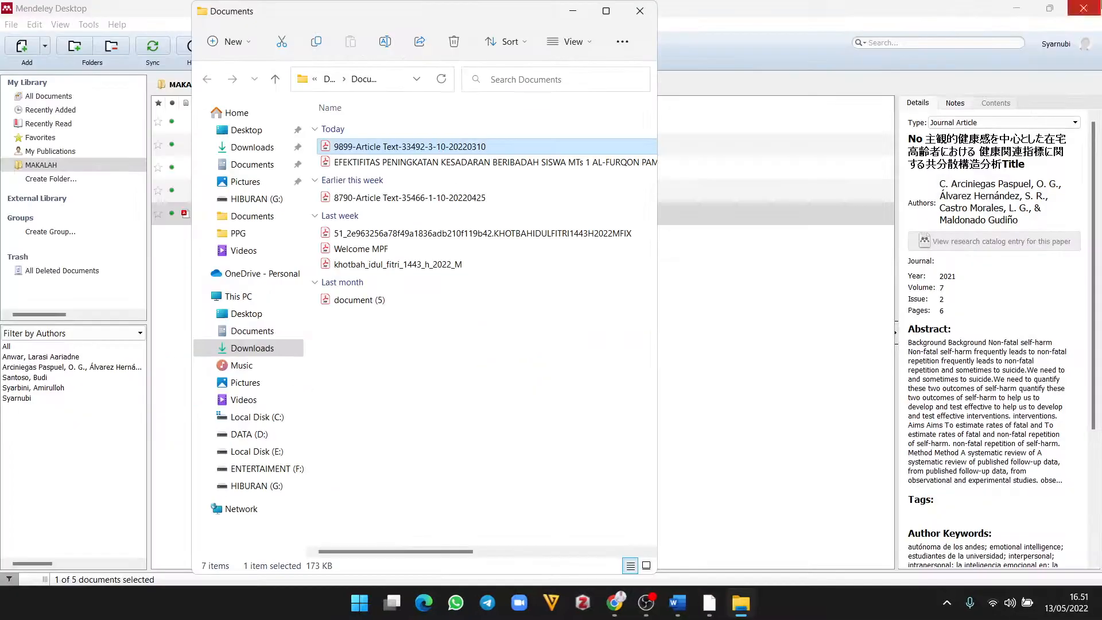
click(812, 128)
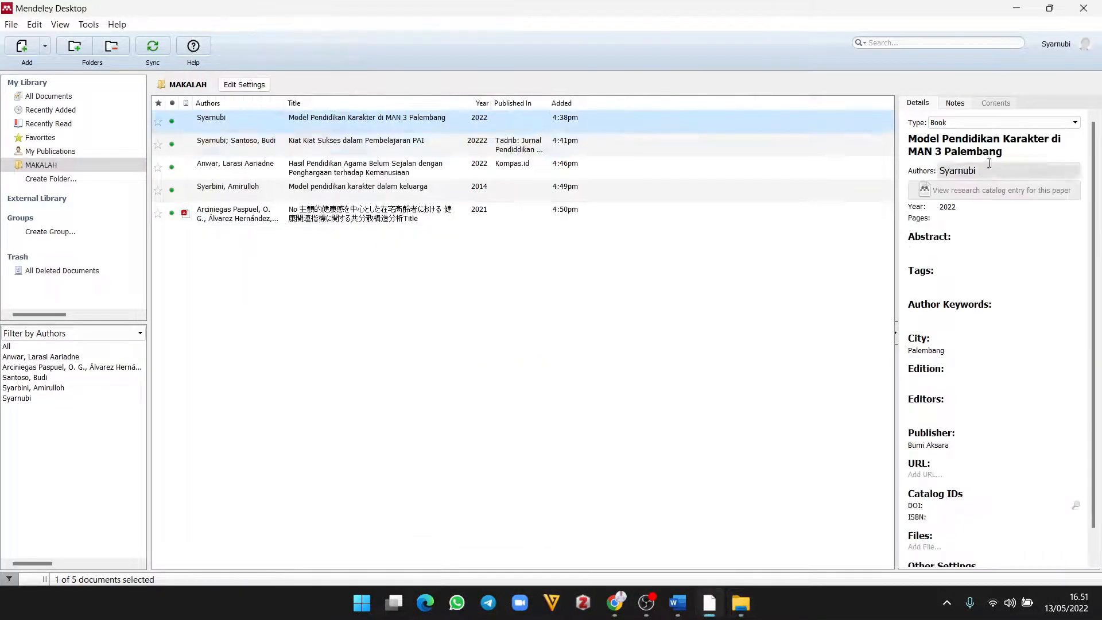
Step: Replace the garbled Japanese title with 'Penggunaan Media Elektronik'
click(562, 214)
click(1055, 166)
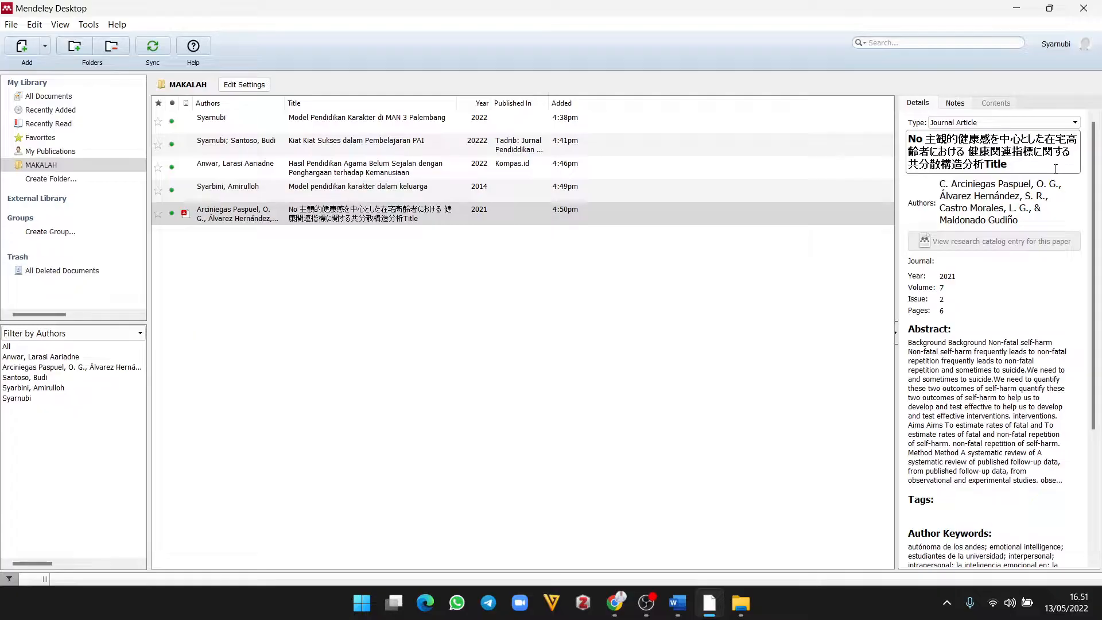
key(BackSpace)
key(BackSpace)
key(BackSpace)
key(BackSpace)
key(BackSpace)
key(BackSpace)
key(BackSpace)
key(BackSpace)
key(BackSpace)
key(BackSpace)
key(BackSpace)
key(BackSpace)
key(BackSpace)
key(BackSpace)
key(BackSpace)
key(BackSpace)
key(BackSpace)
key(BackSpace)
key(BackSpace)
key(BackSpace)
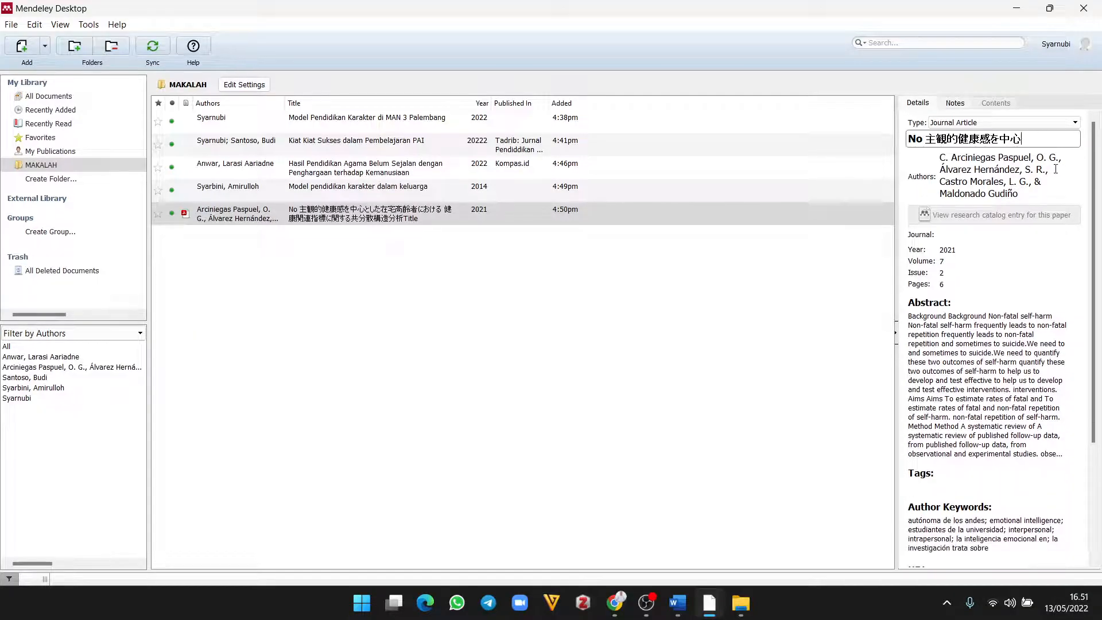
text(Penggunaan)
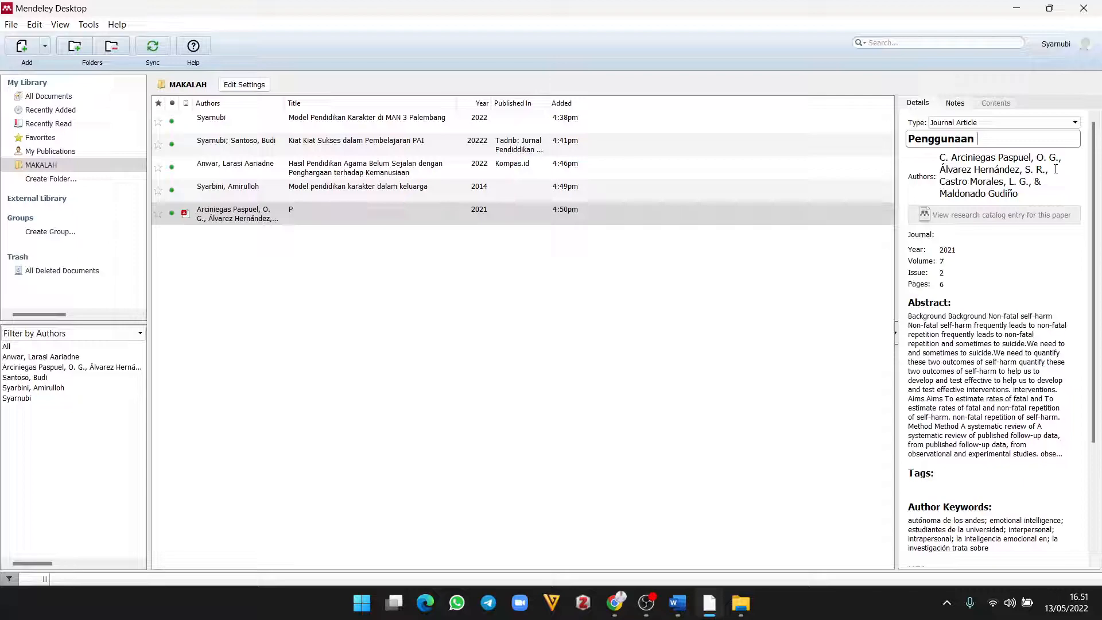
text( Media Elektronik)
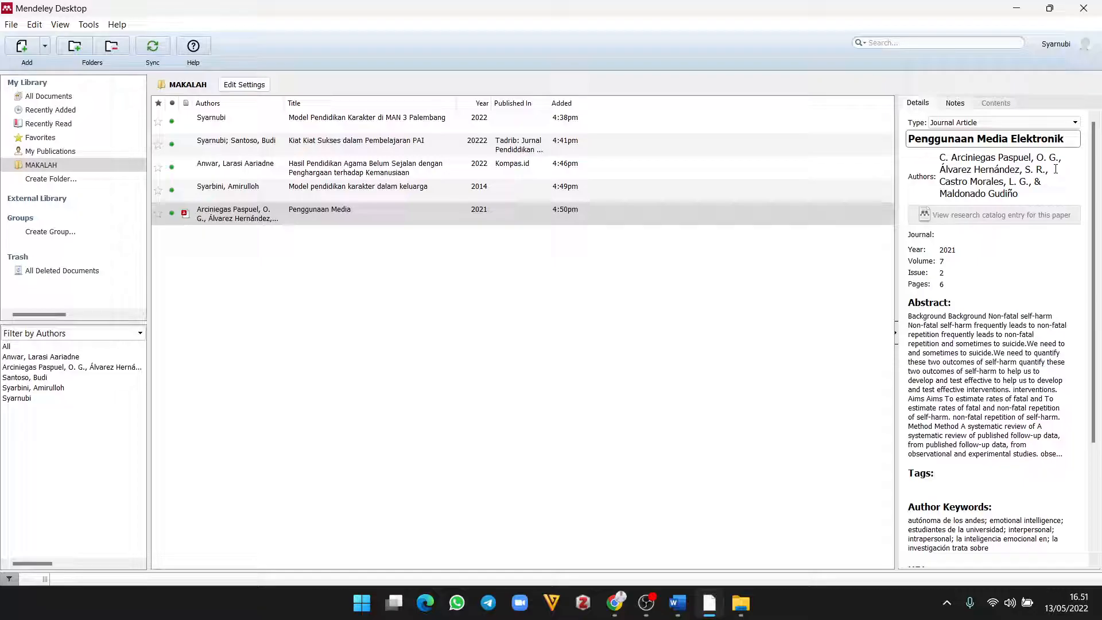
click(1056, 168)
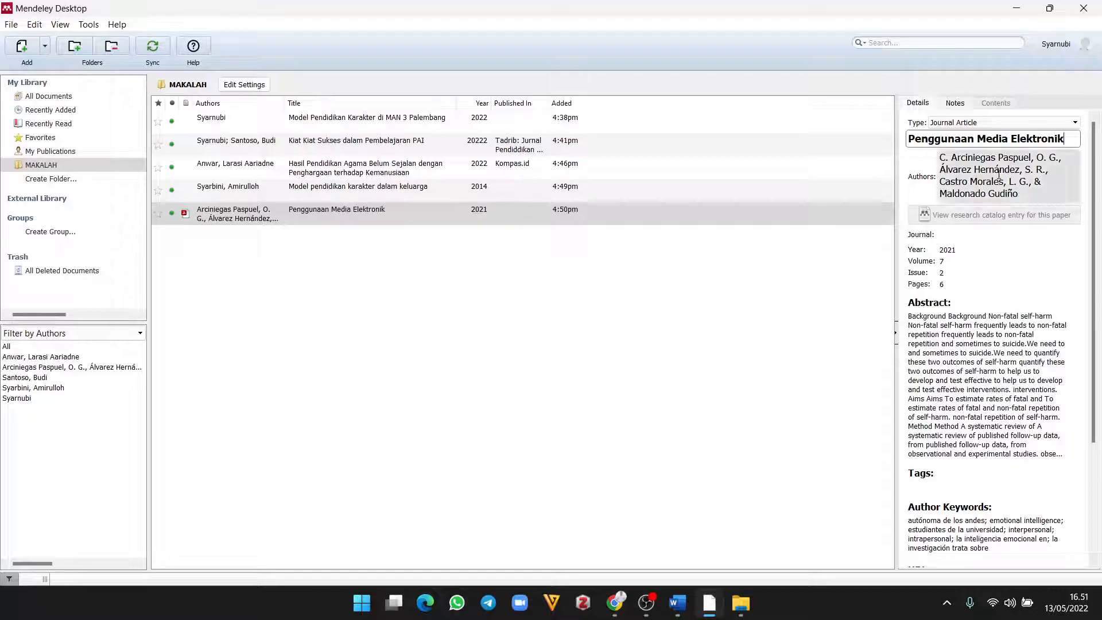
Step: Replace the garbled author list with the article's single author and reselect the entry
drag(1019, 194, 940, 154)
key(BackSpace)
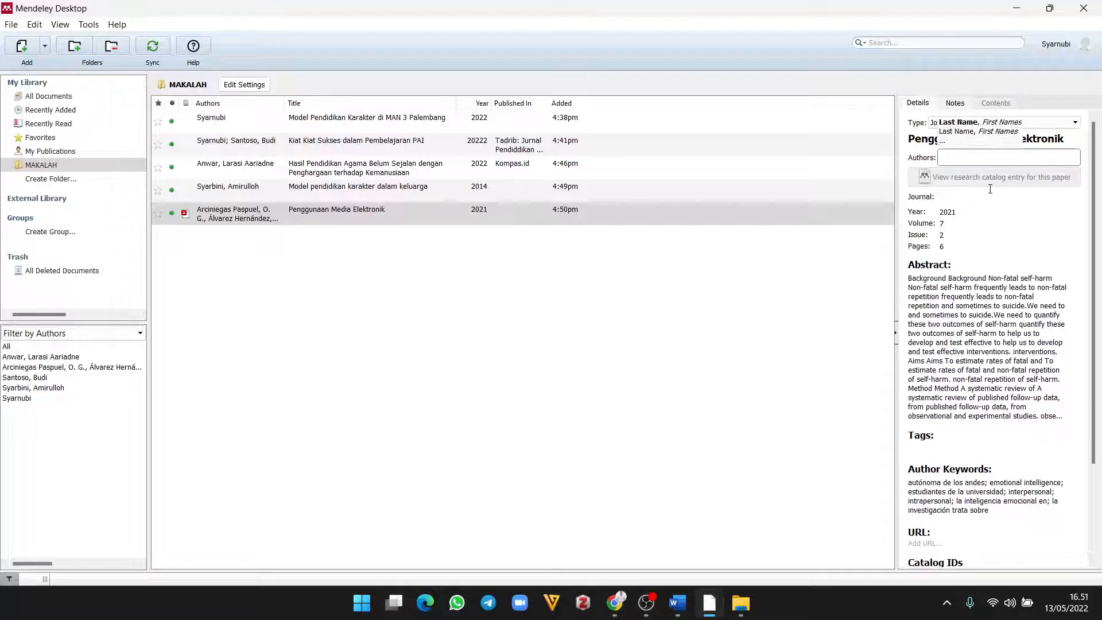
text(Ahma)
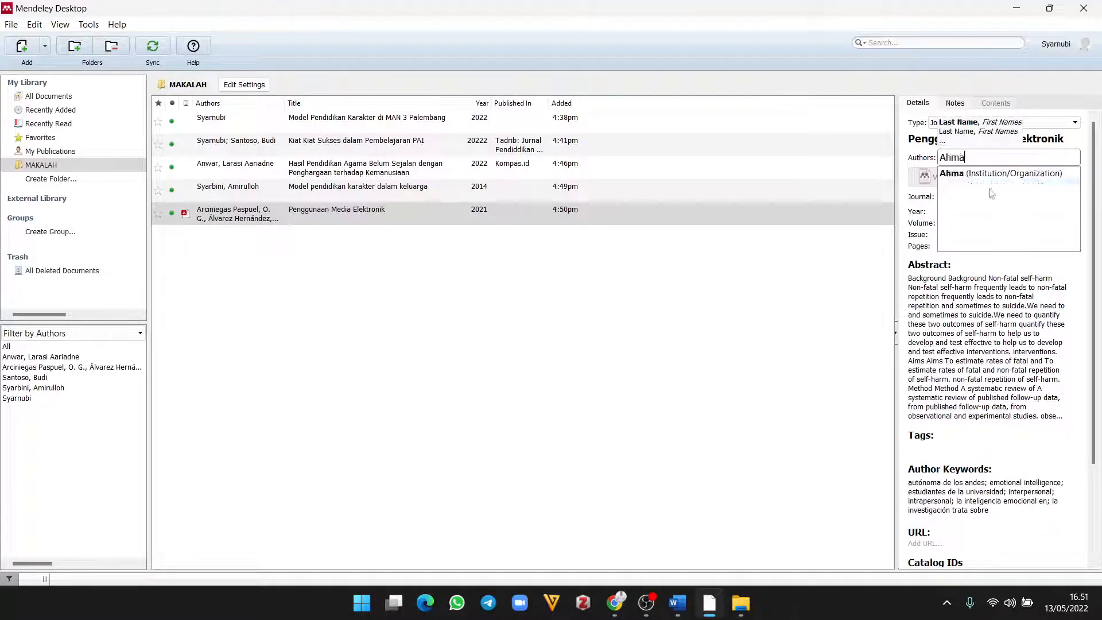
text(d Zainuri)
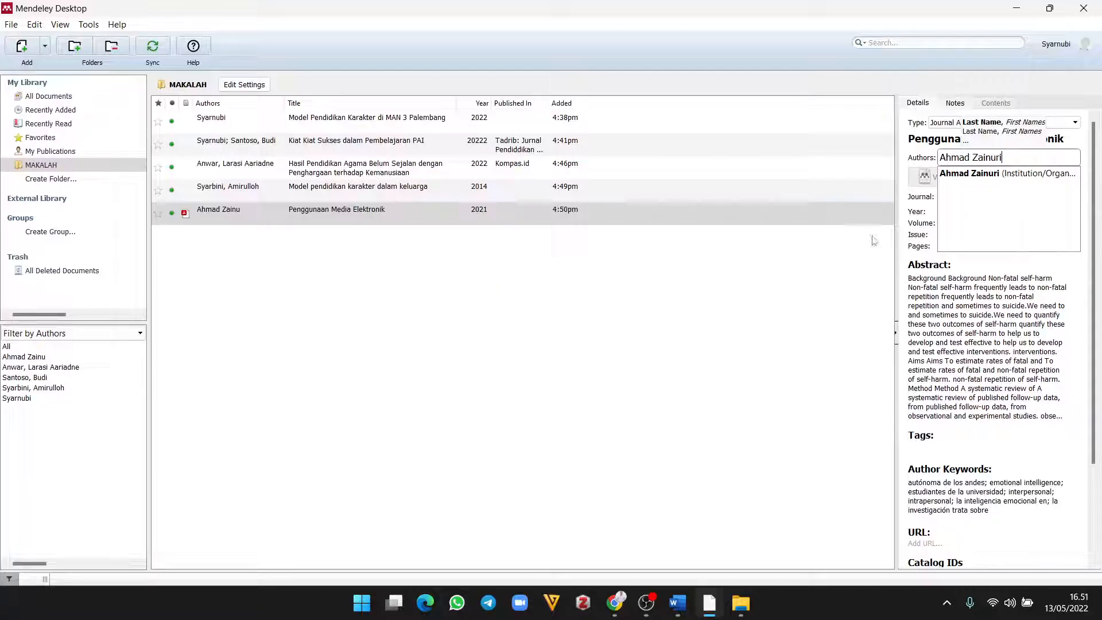
click(831, 171)
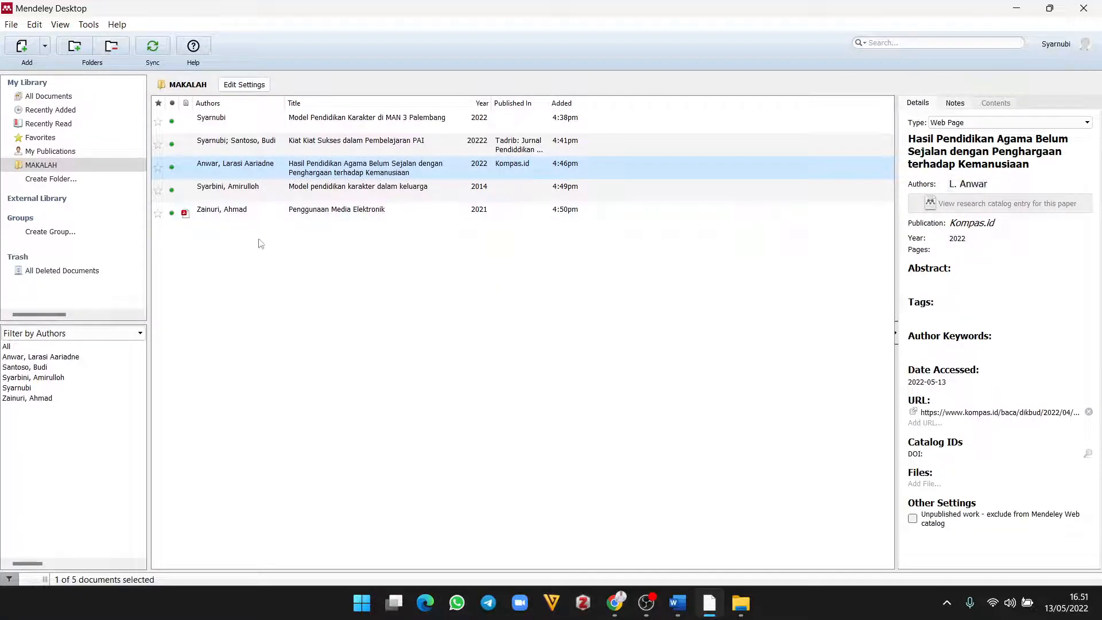
click(273, 213)
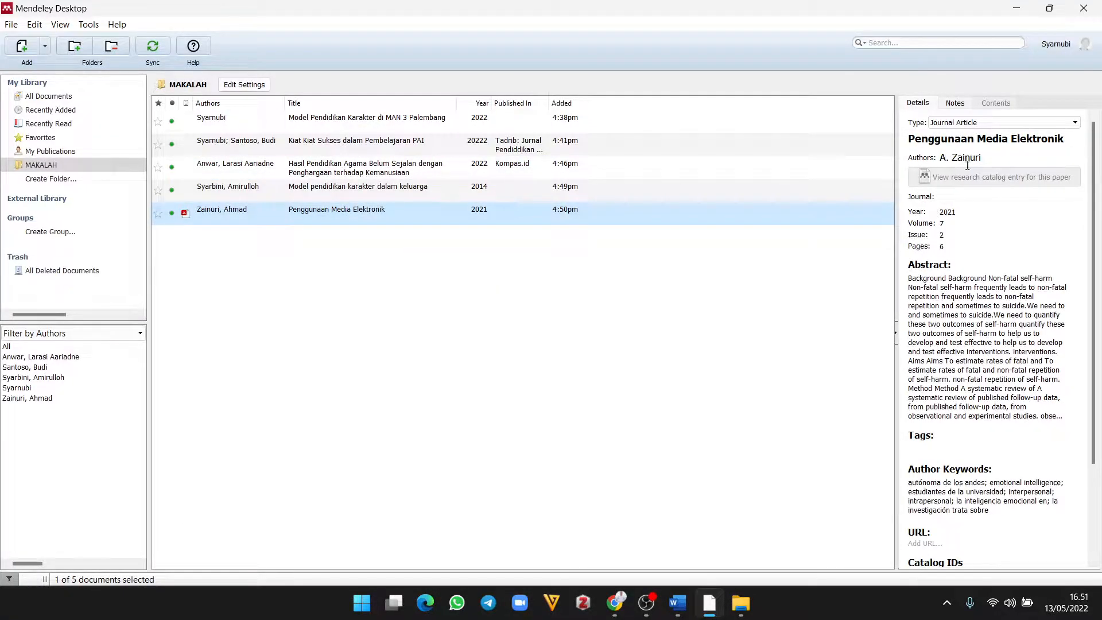
Step: Fill the empty Journal field with the 'Tadrib: Jurnal Pendiddikan Agama Islam' suggestion from typing 'Tadr'
click(958, 199)
text(Tadri)
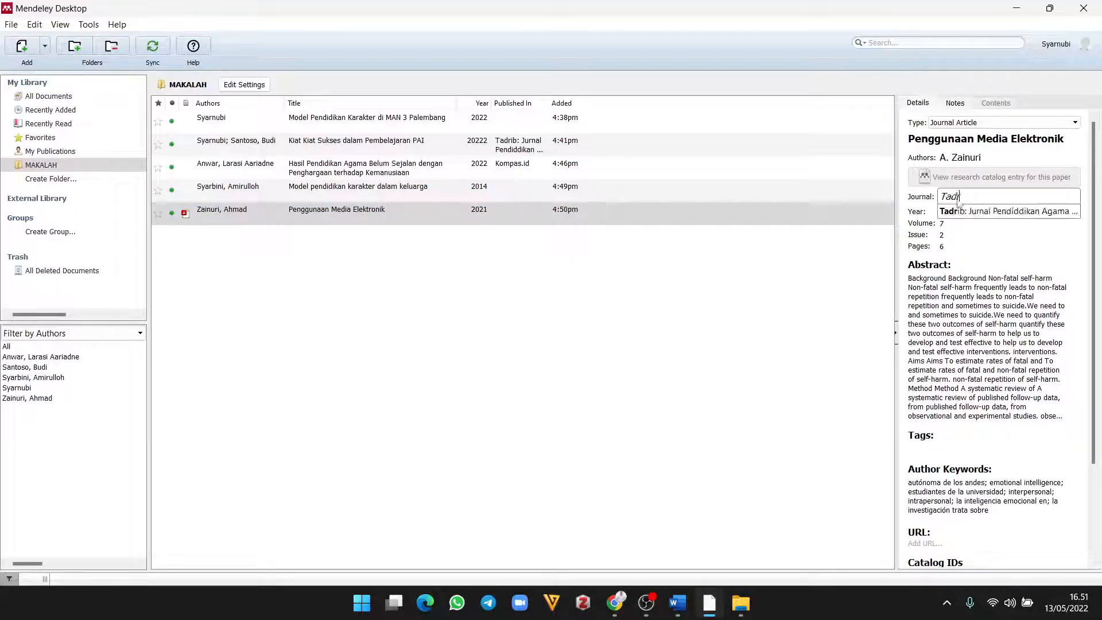
click(1004, 211)
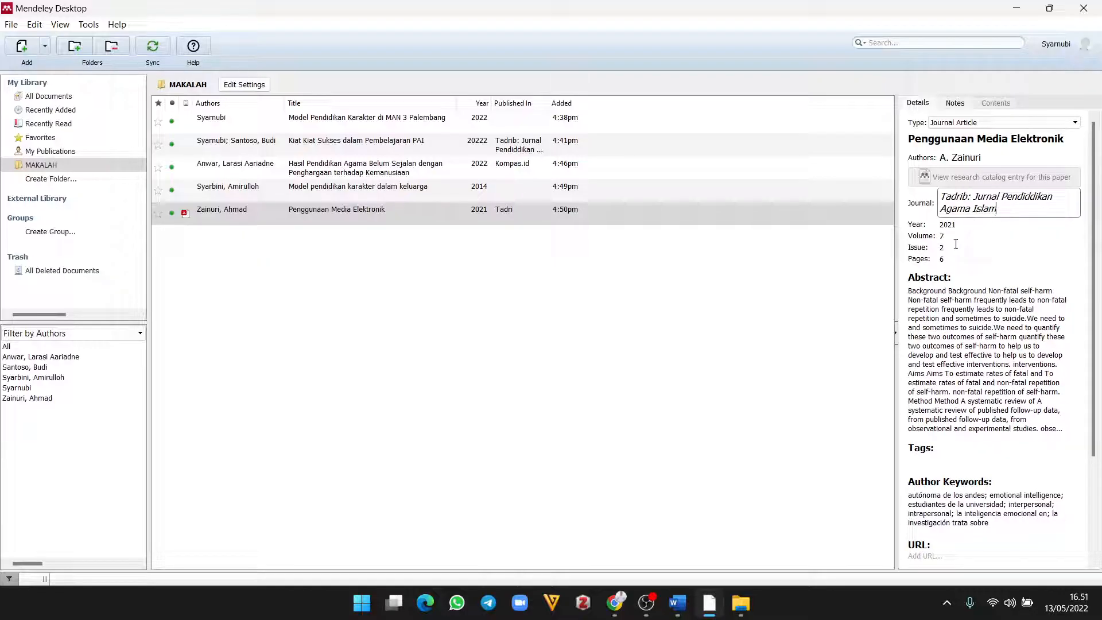
scroll(959, 255, down, 5)
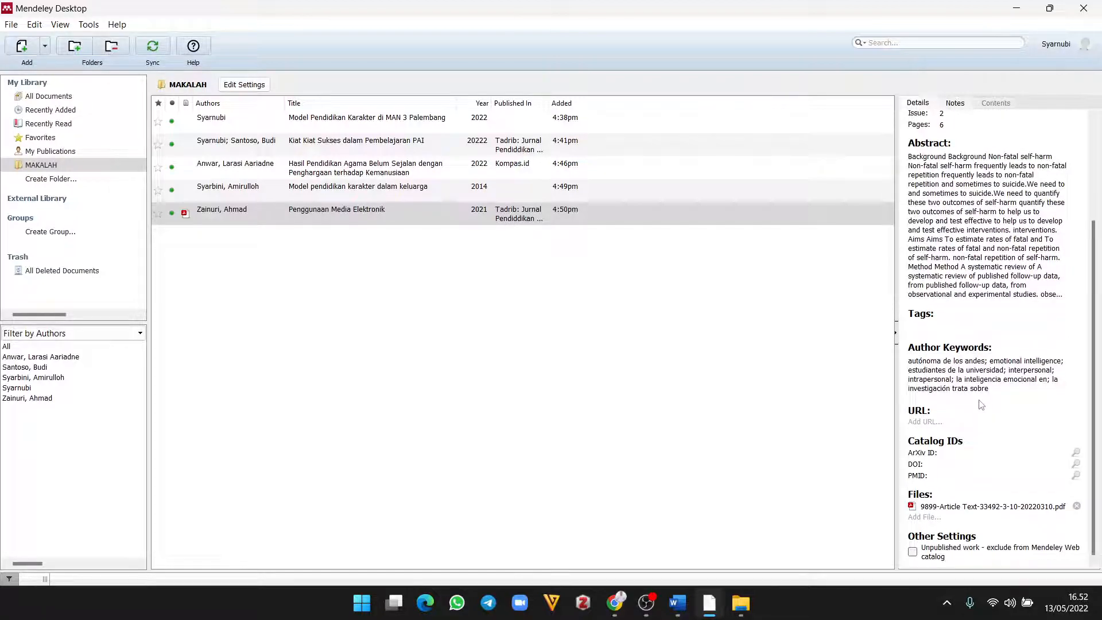
scroll(977, 373, up, 3)
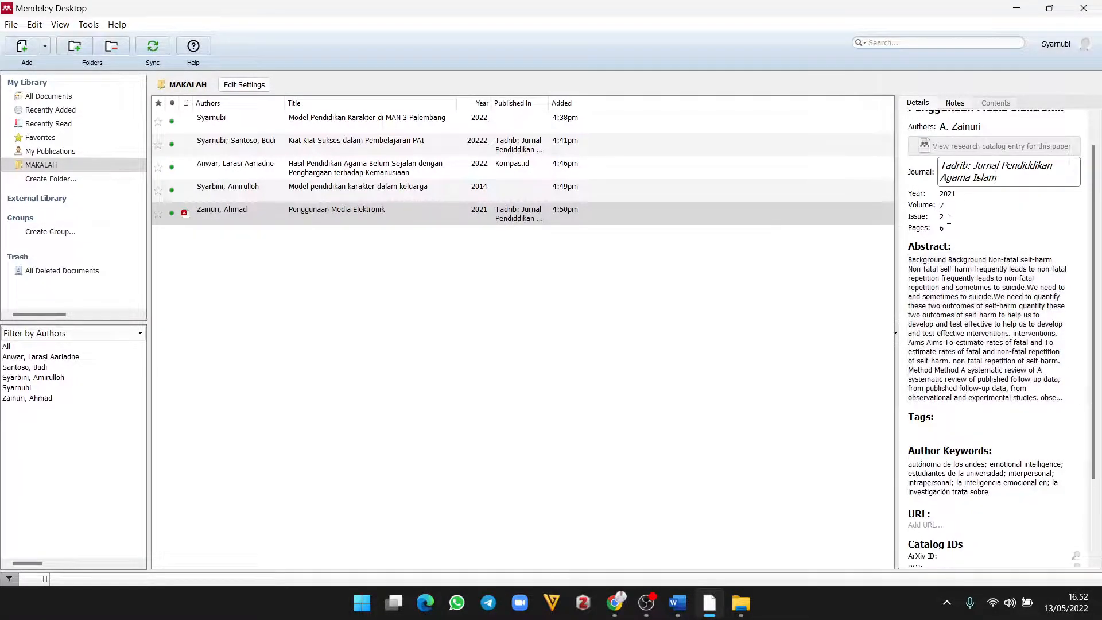
scroll(993, 330, down, 2)
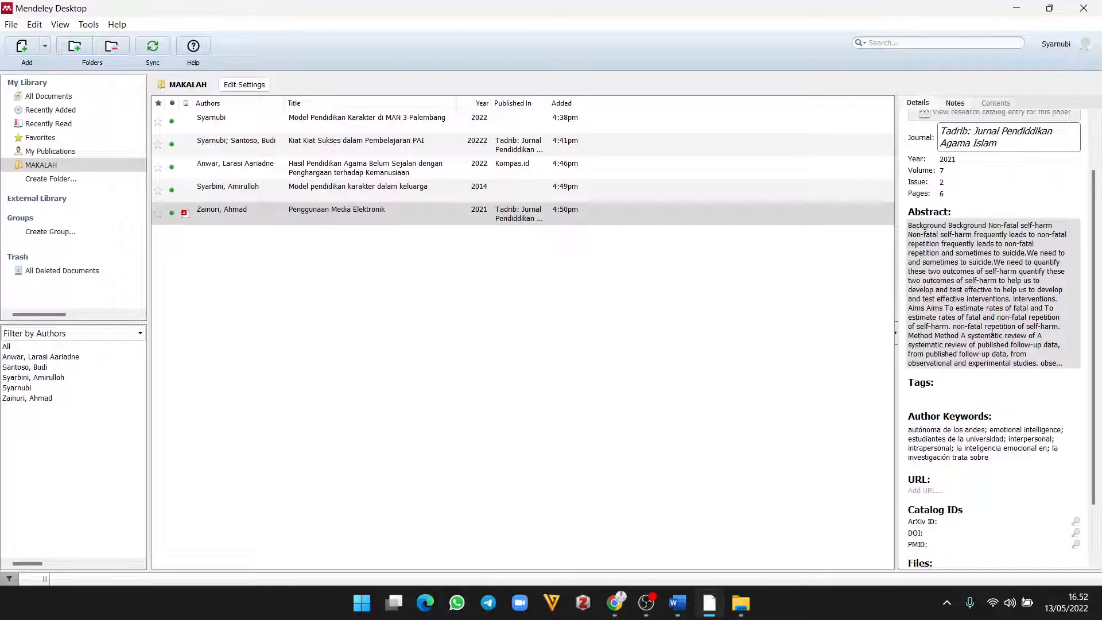
scroll(947, 258, up, 4)
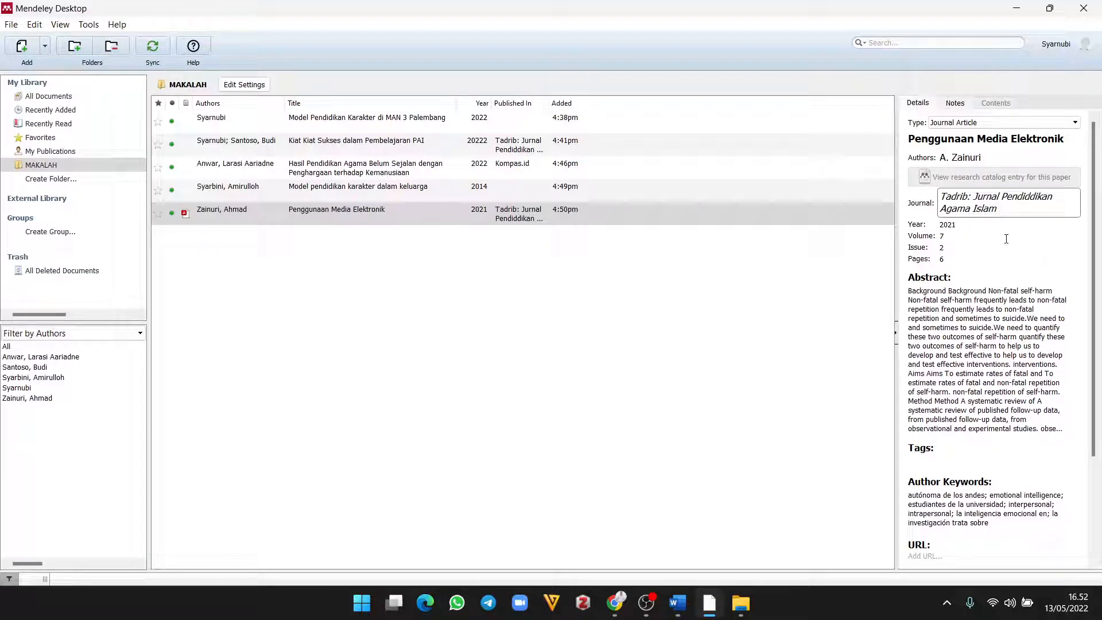
scroll(998, 371, down, 2)
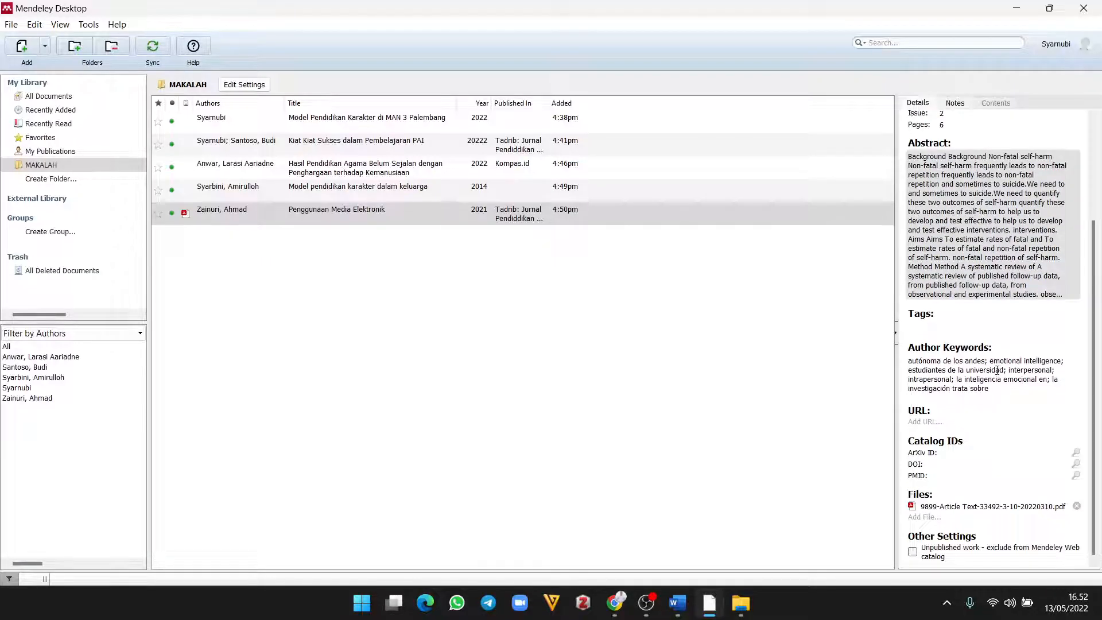
click(344, 175)
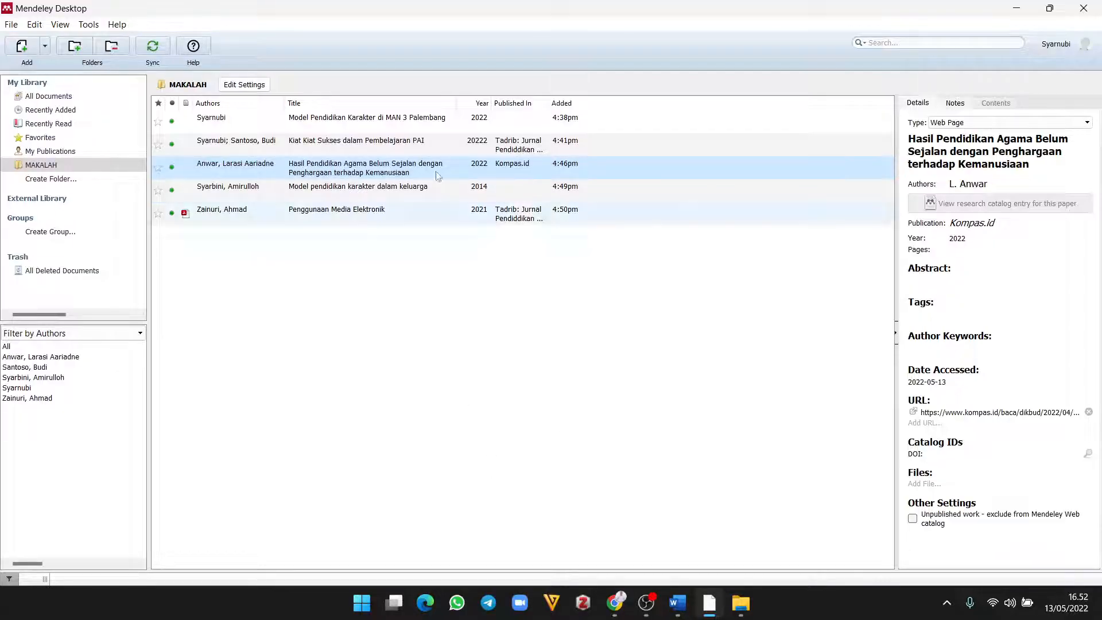
Step: Choose Install Web Importer from the Tools menu to open its browser page
click(90, 26)
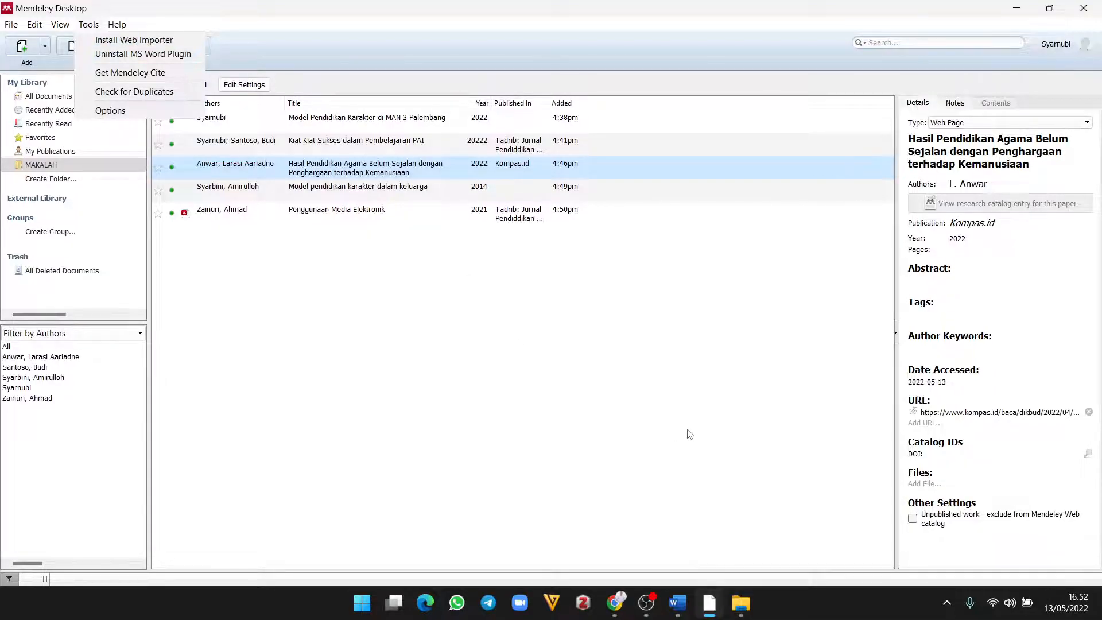
key(Right)
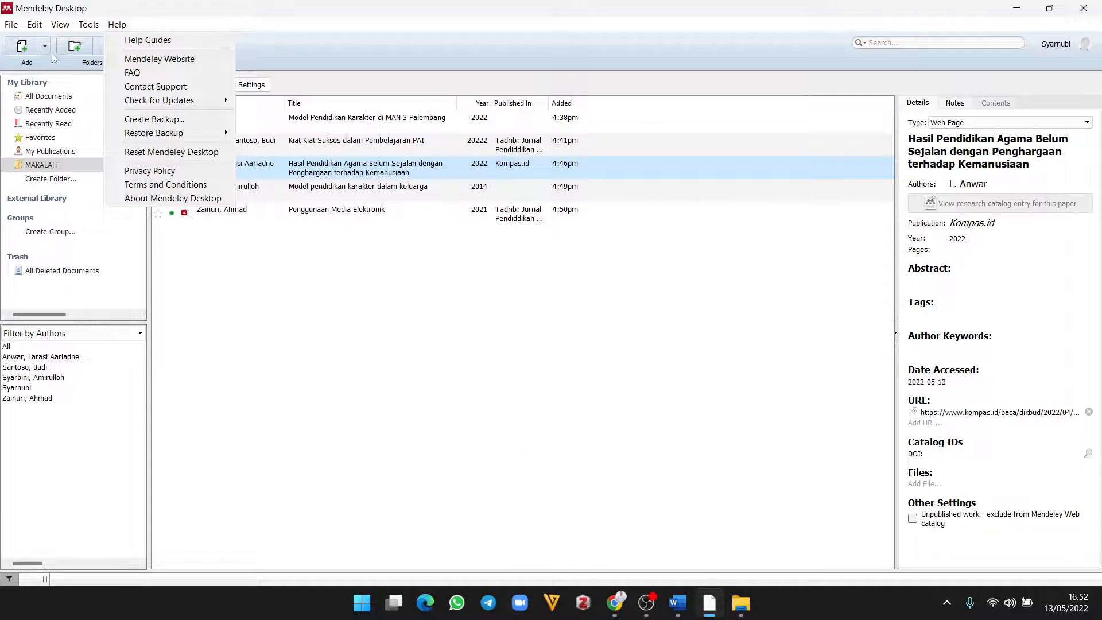
click(177, 2)
click(97, 24)
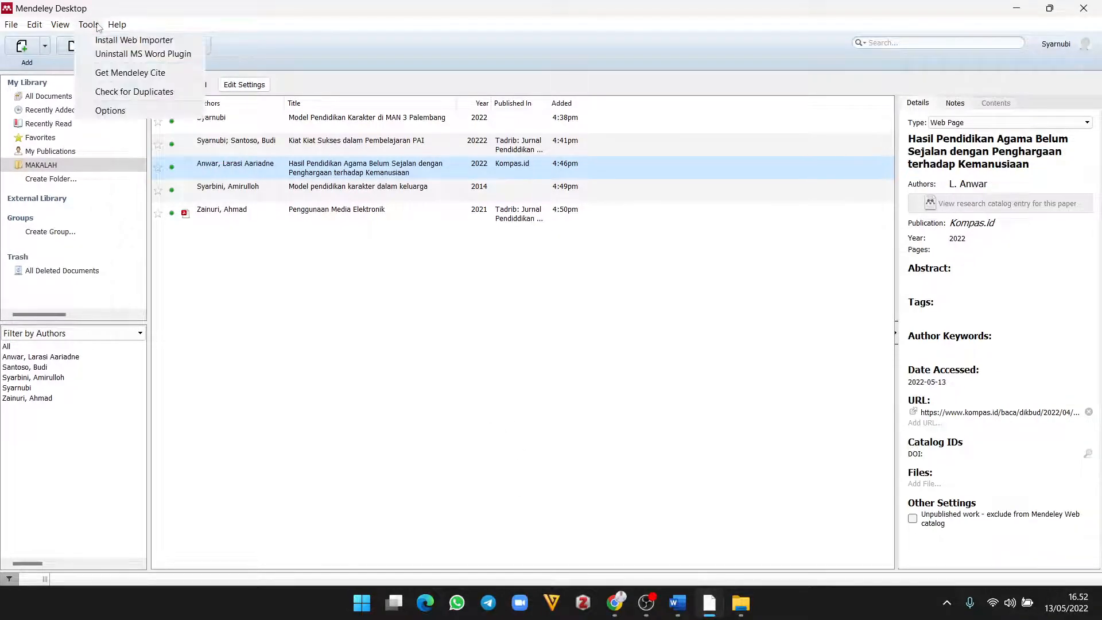
click(116, 40)
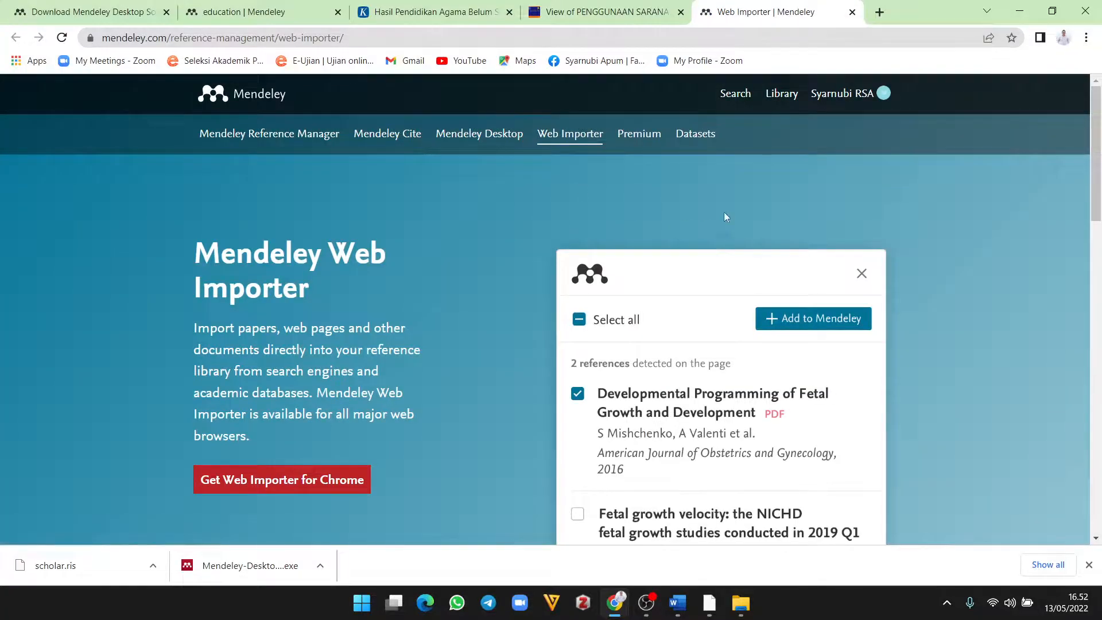
Step: Add the Mendeley Web Importer extension to Chrome, then switch back to Mendeley Desktop
scroll(465, 378, down, 2)
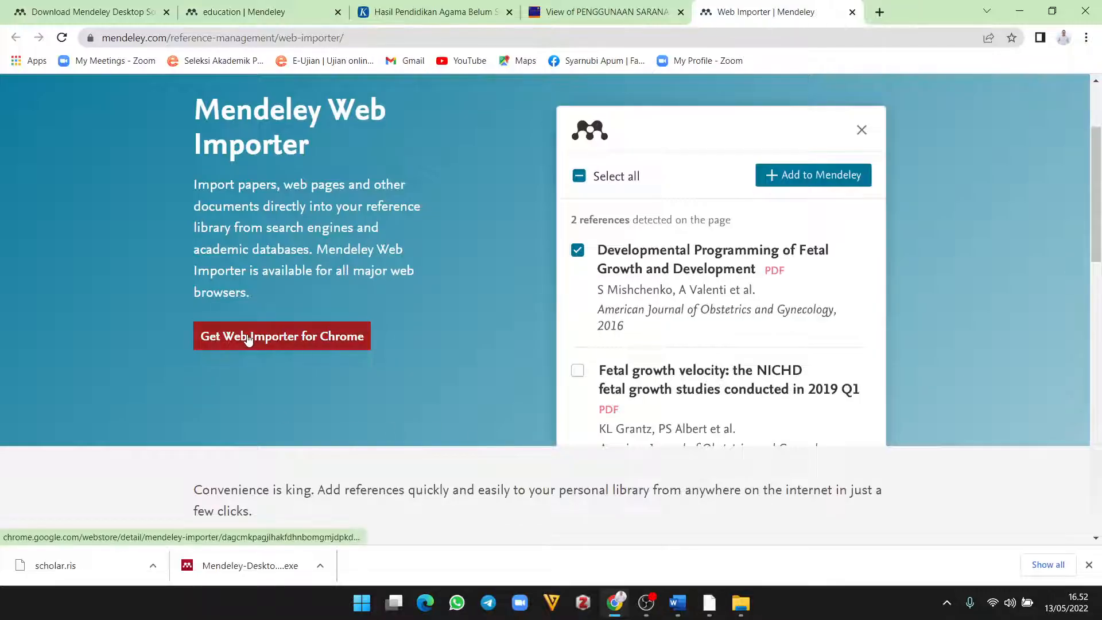
click(304, 340)
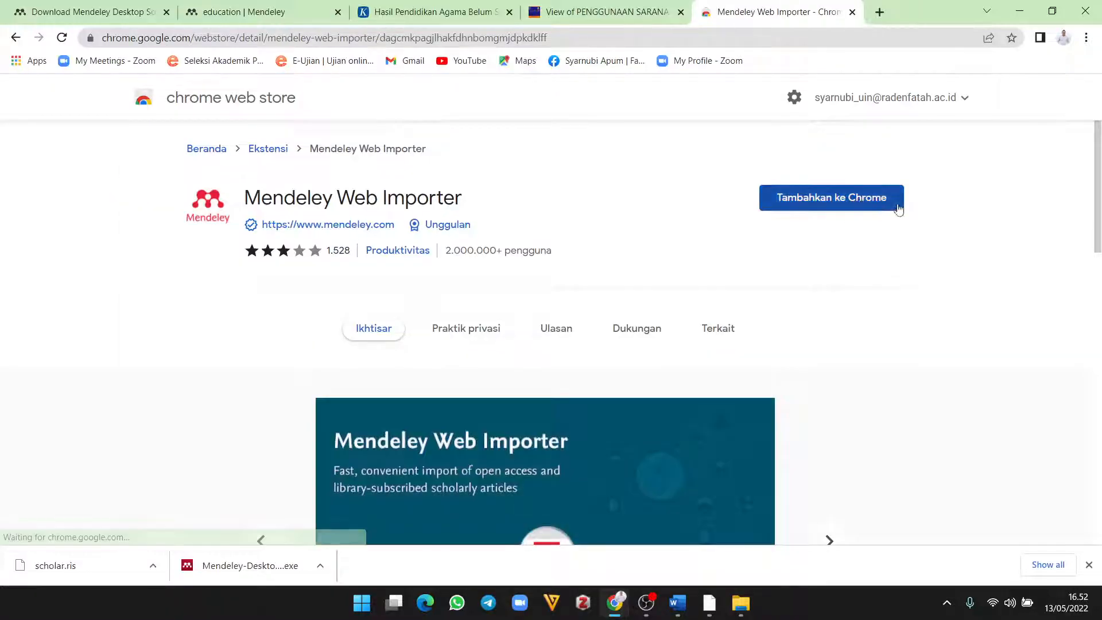
click(856, 199)
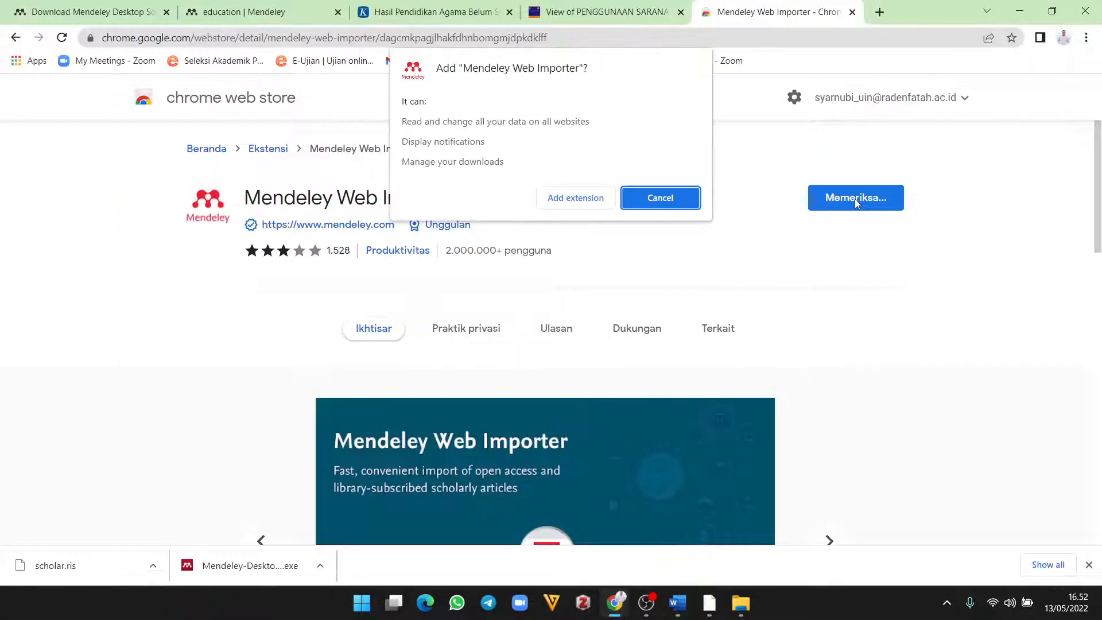
click(587, 201)
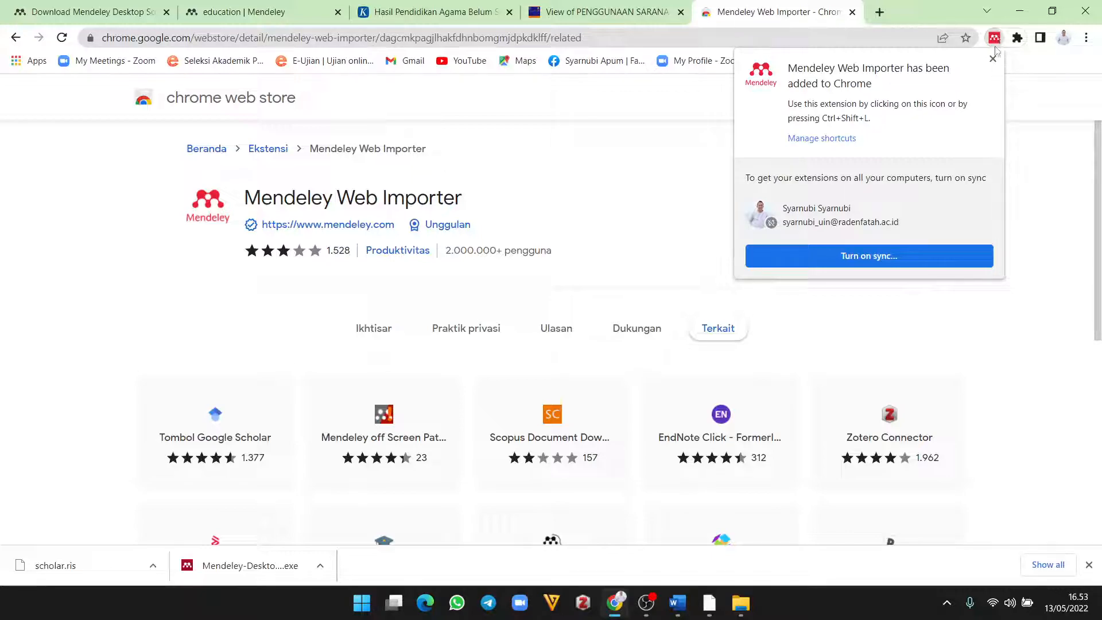
click(710, 603)
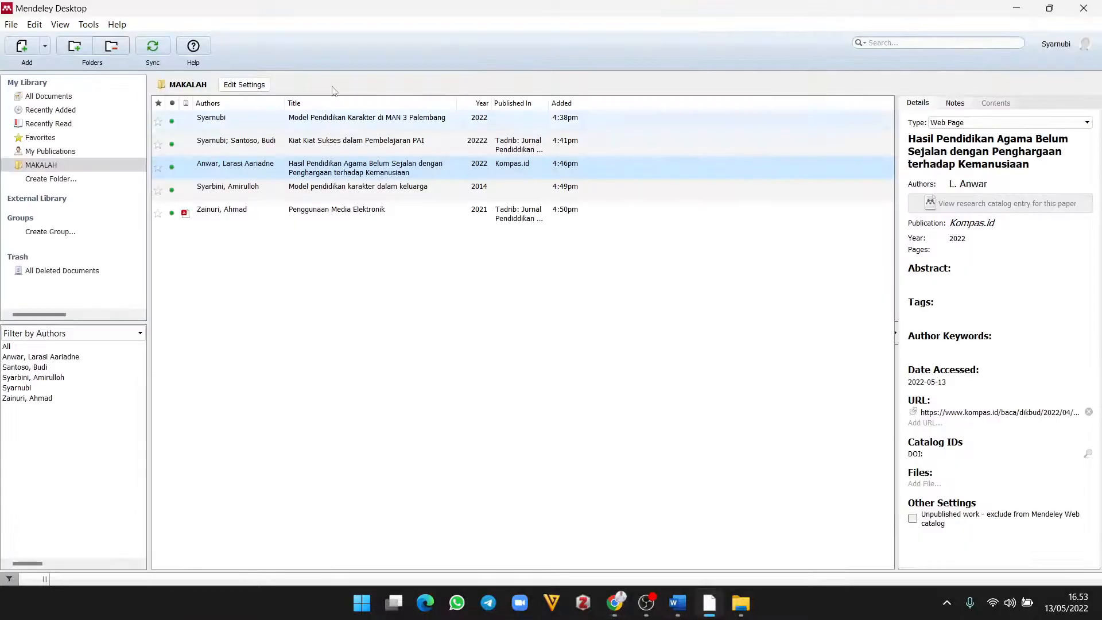
Step: Dismiss Mendeley's Tools menu, minimise Mendeley, and bring Chrome to the front
click(88, 25)
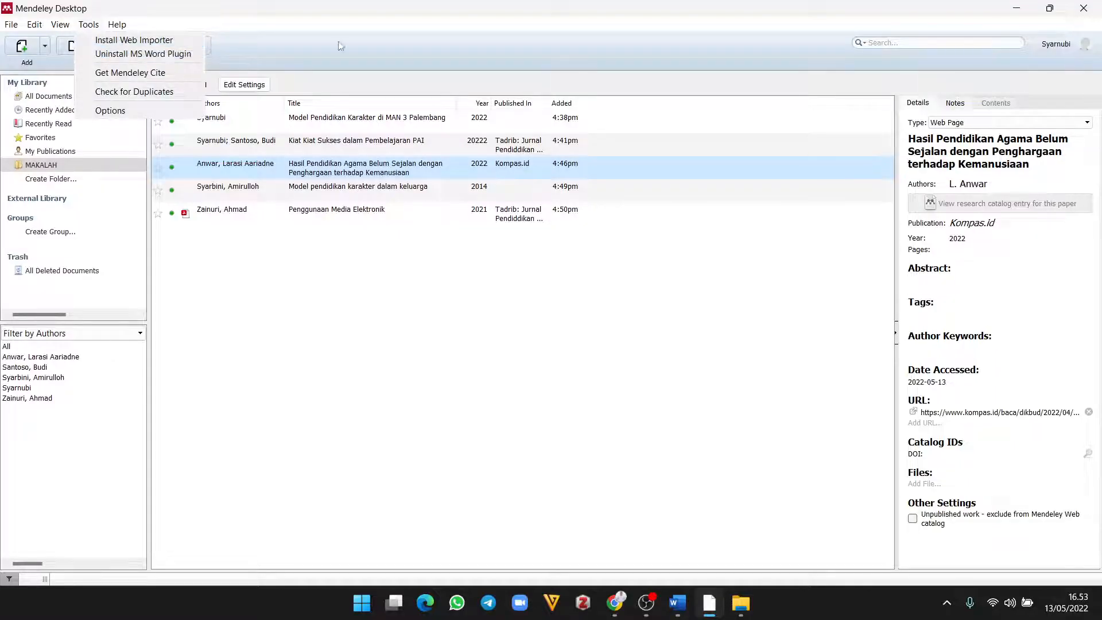
click(1015, 11)
click(1015, 11)
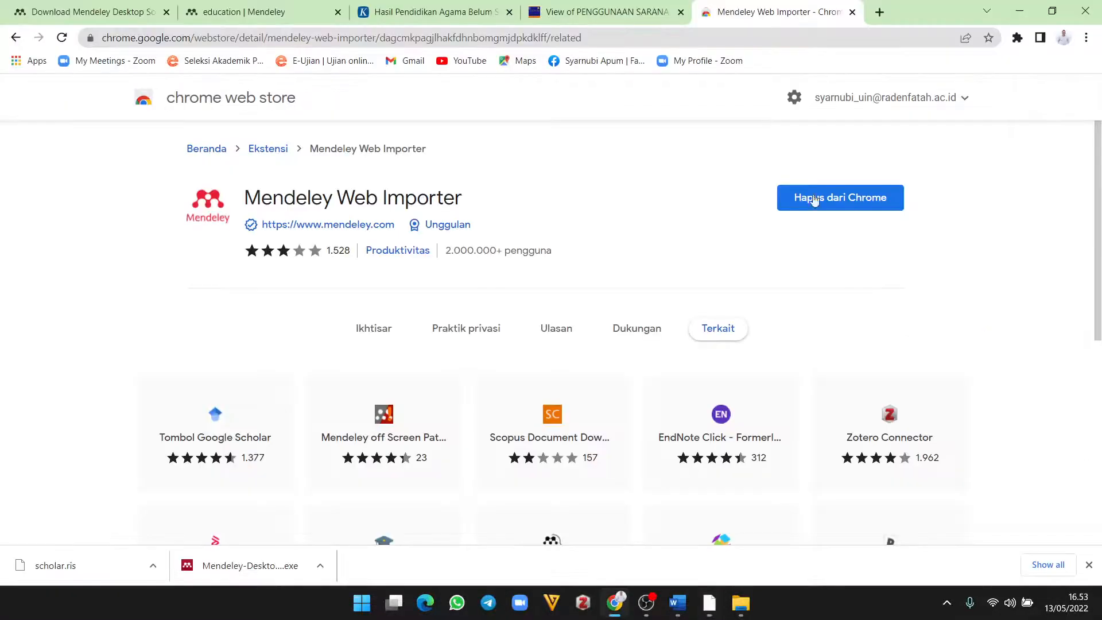
click(615, 603)
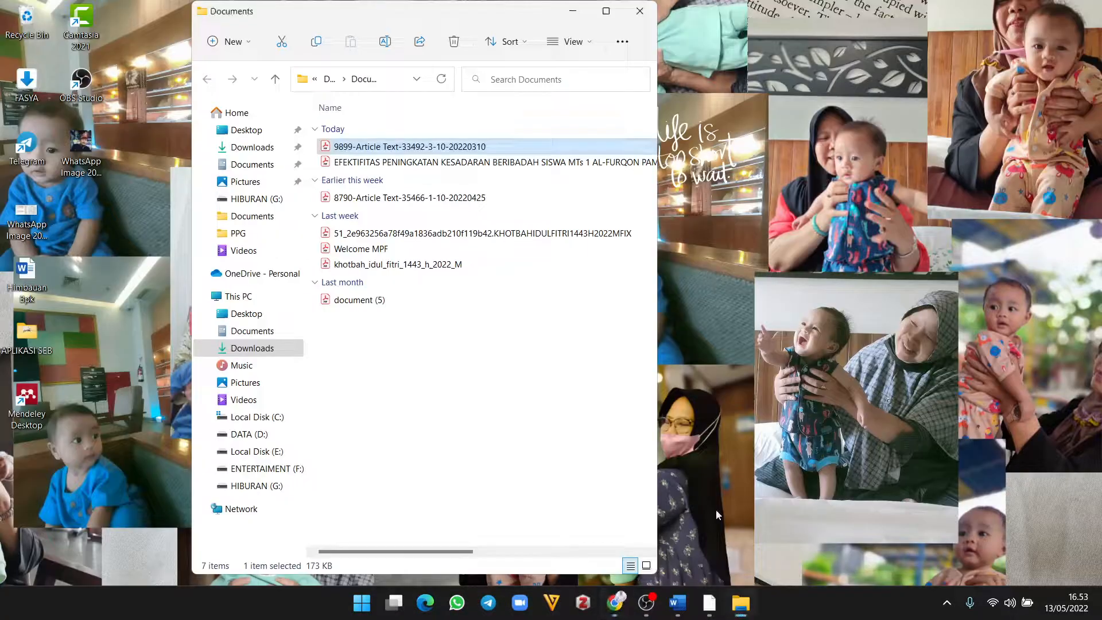
click(617, 606)
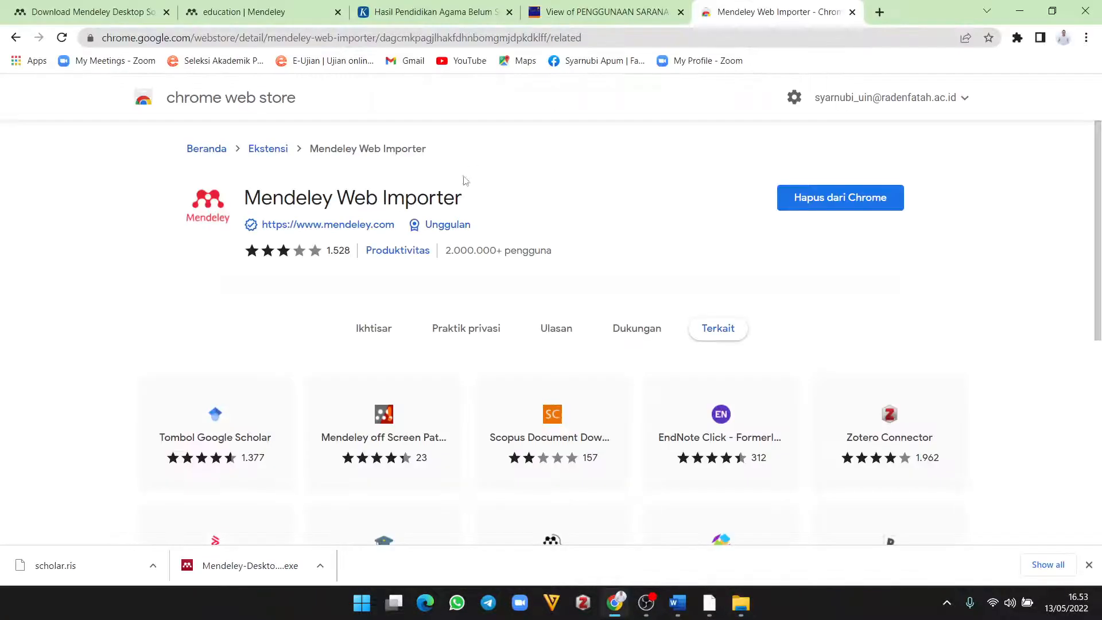
Step: Launch Mendeley Web Importer from Chrome's extensions list, then close its sign-in window
click(1018, 38)
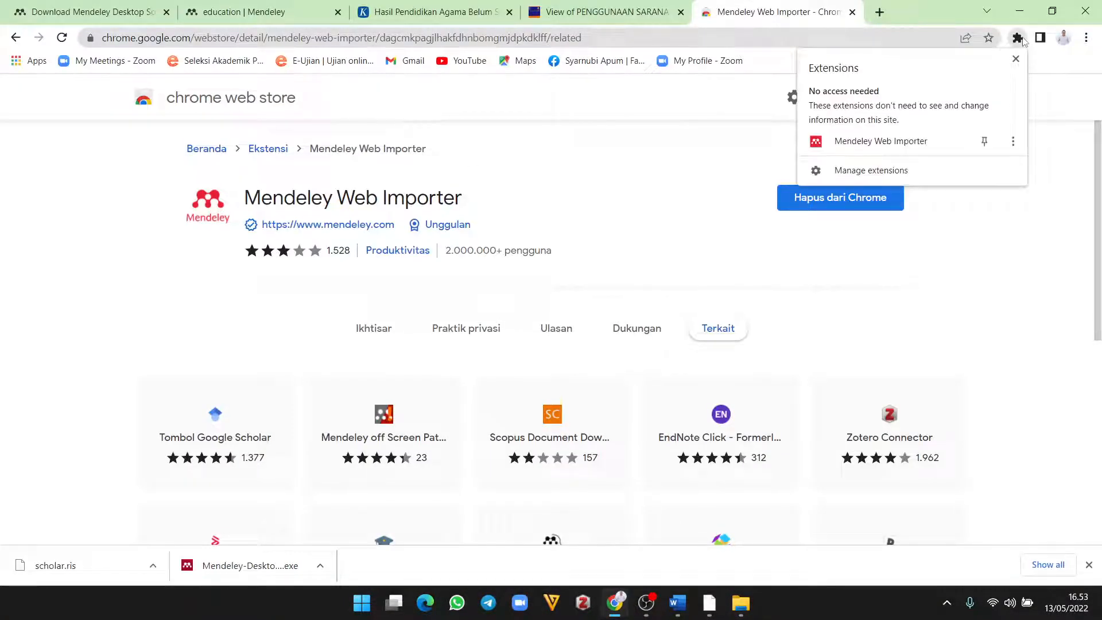
click(867, 142)
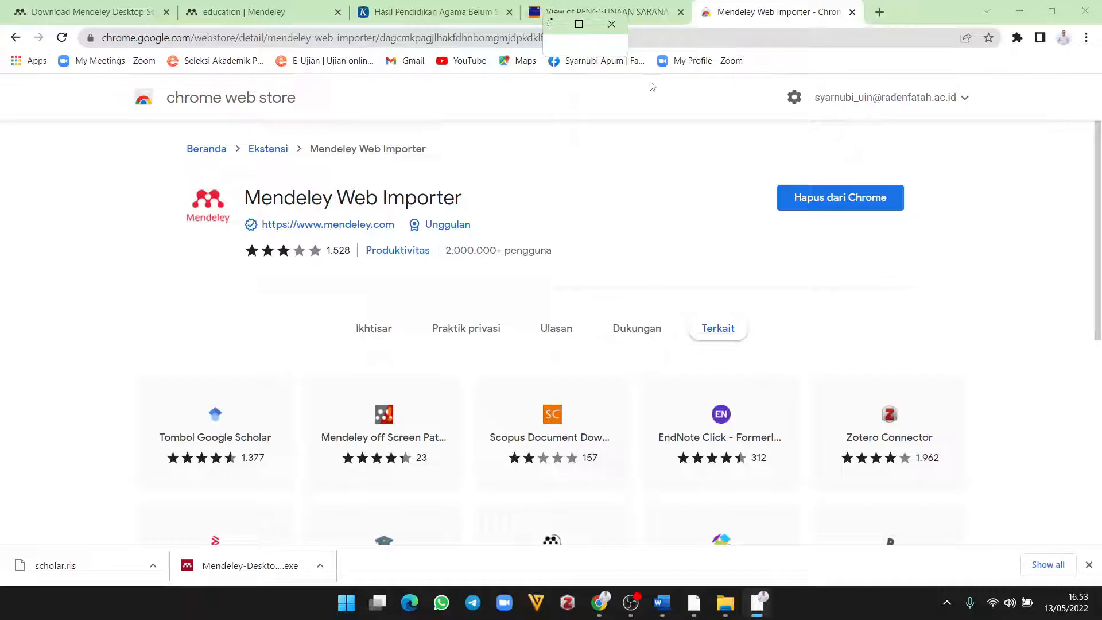
click(580, 25)
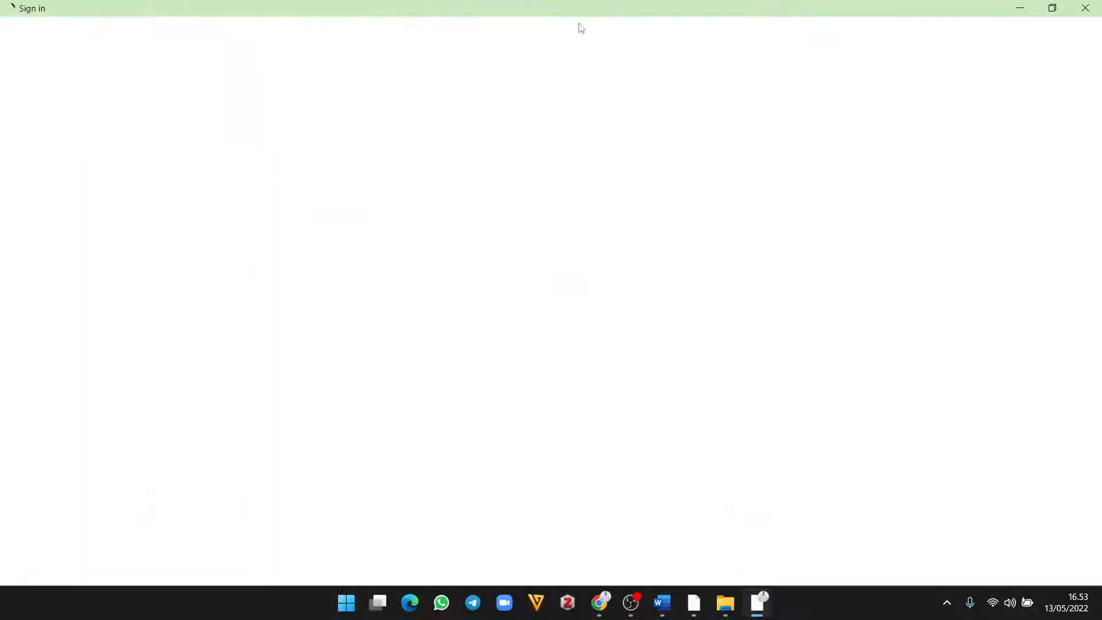
click(1086, 8)
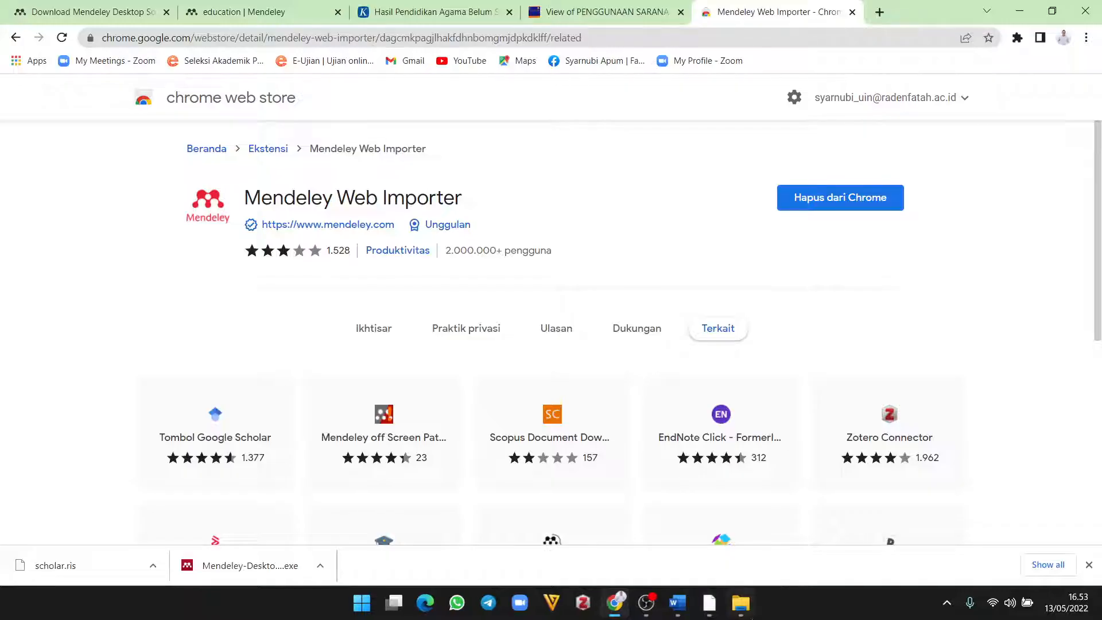
click(1016, 41)
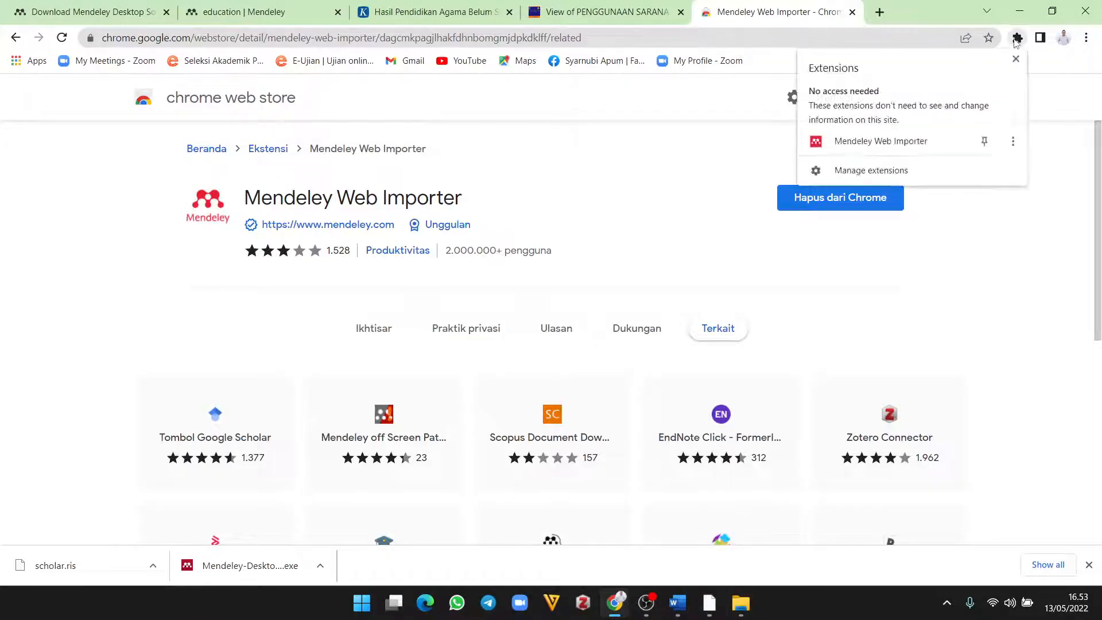
click(886, 142)
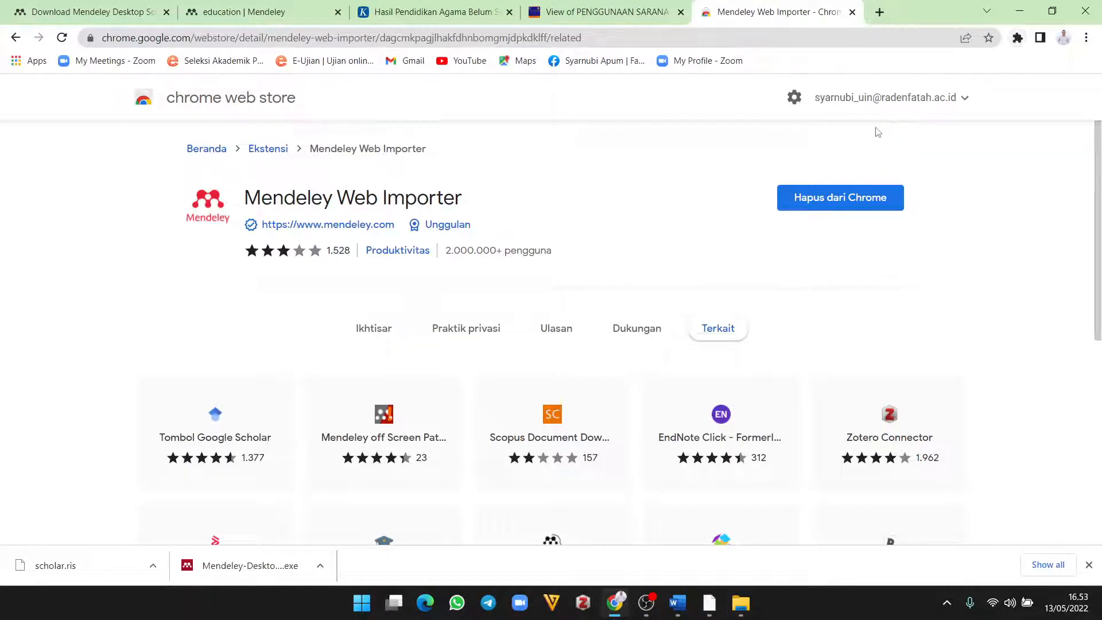
Step: Close the Documents folder, review the MAKALAH library, then return to the Web Importer store page
click(1025, 12)
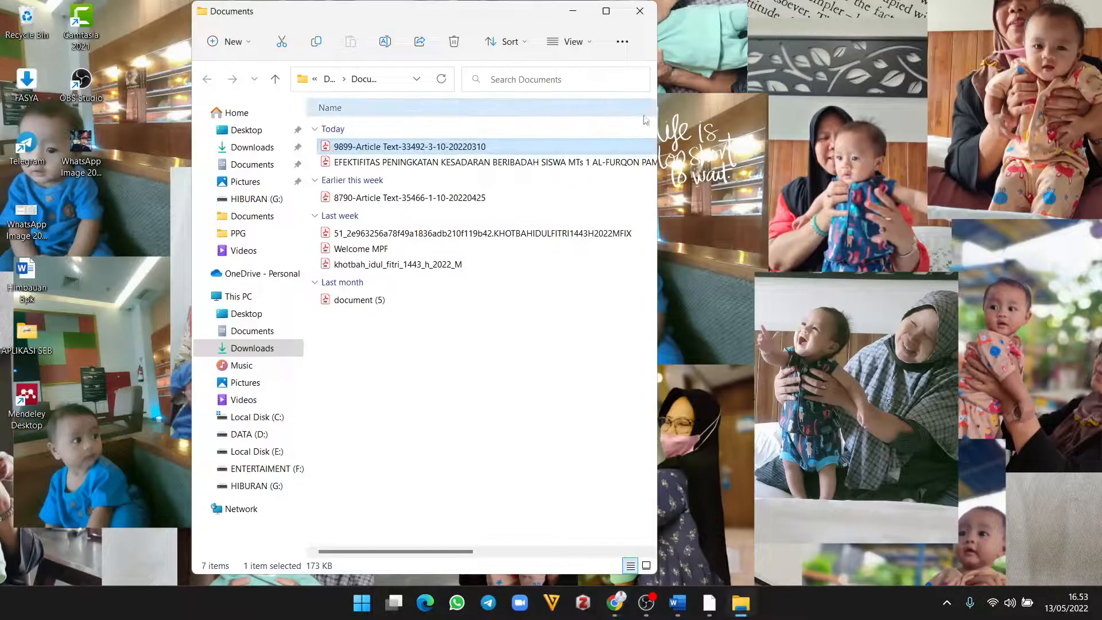
click(639, 11)
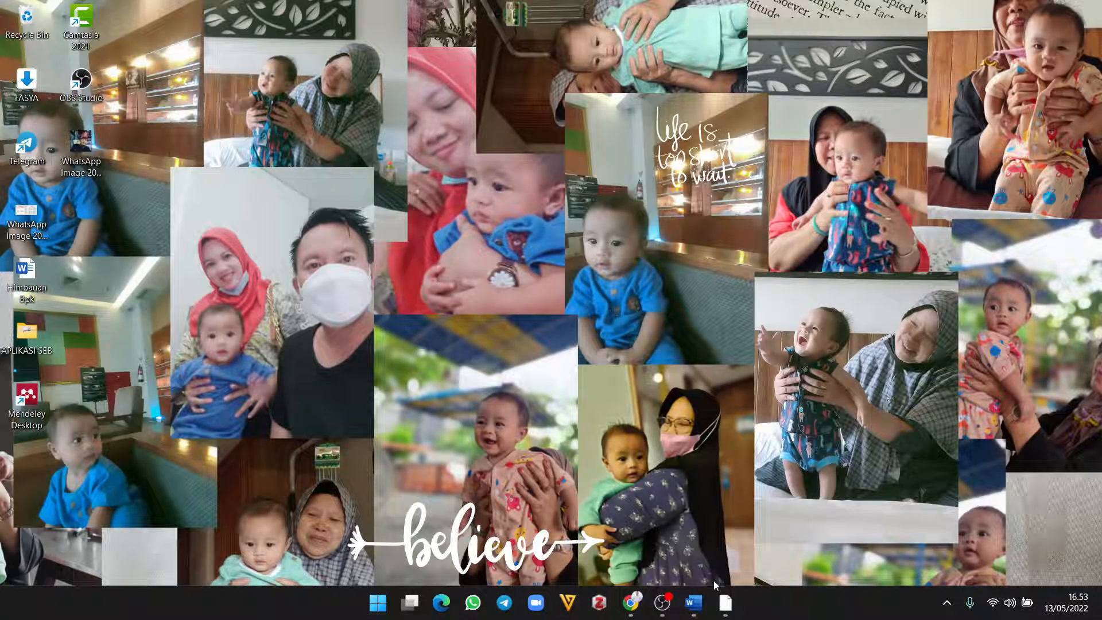
click(726, 607)
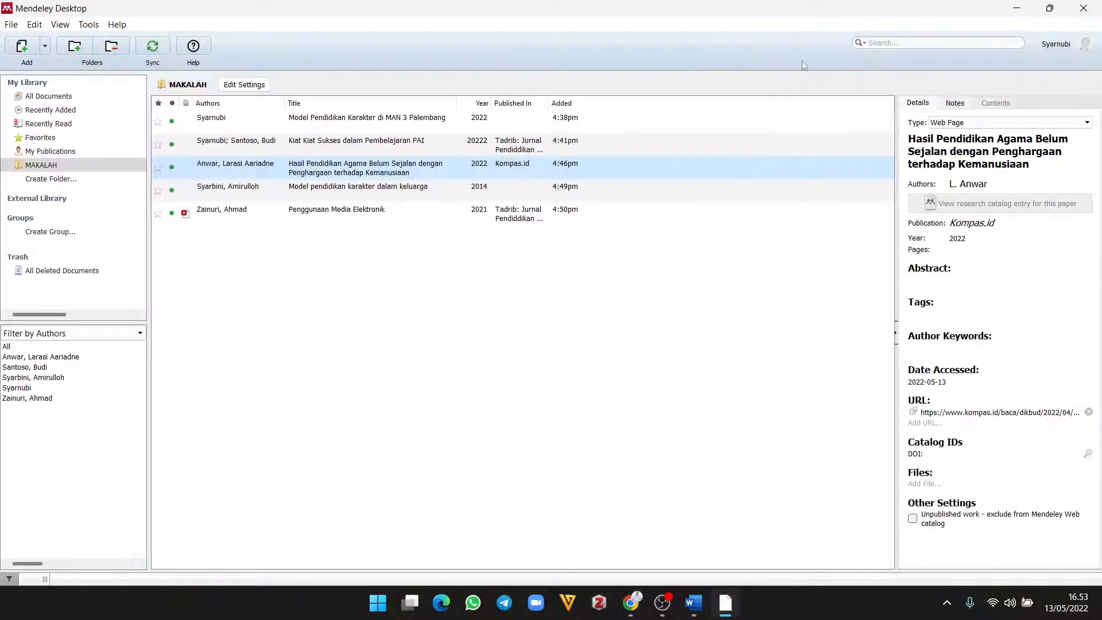
click(1017, 8)
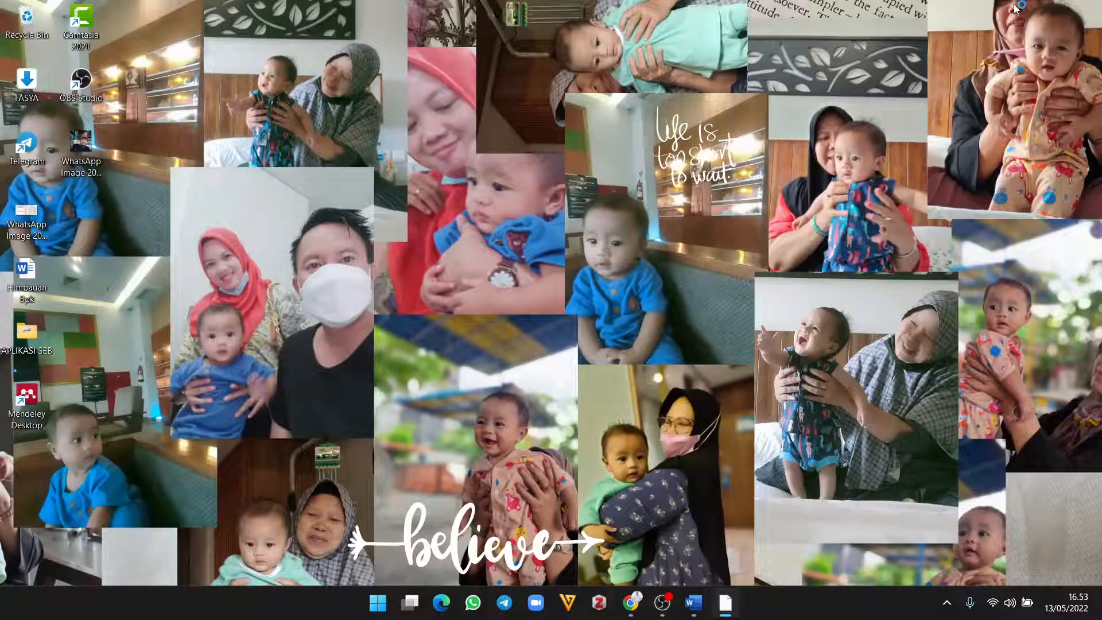
click(726, 603)
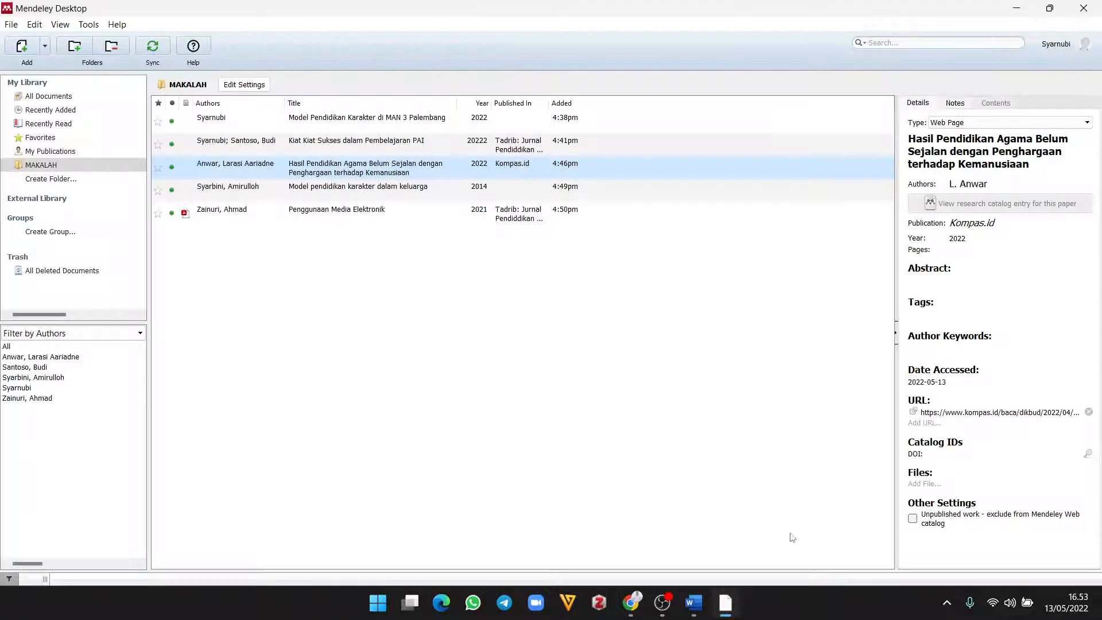
click(1052, 8)
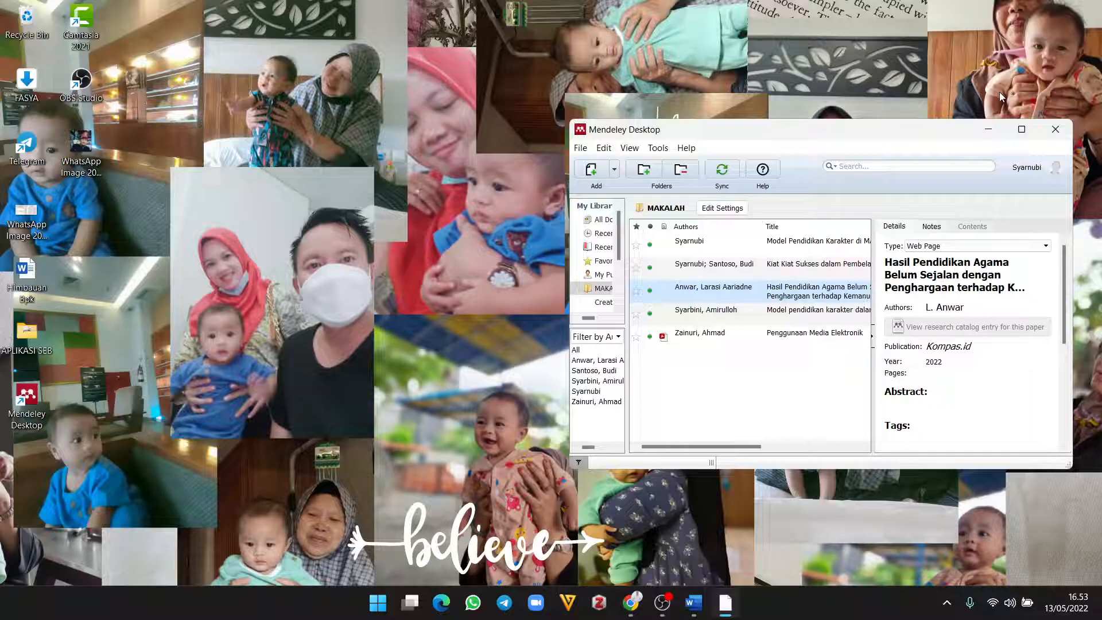
click(987, 130)
click(631, 603)
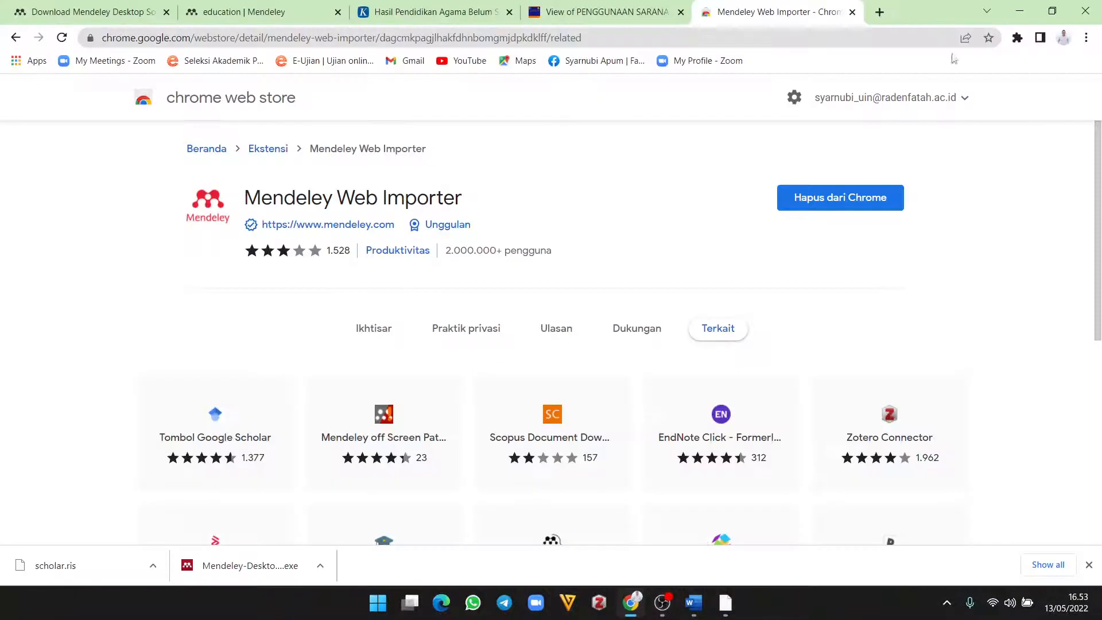
Step: Revisit the Web Importer store page via the extensions menu, close it, then show the PENGGUNAAN SARANA tab
click(1018, 38)
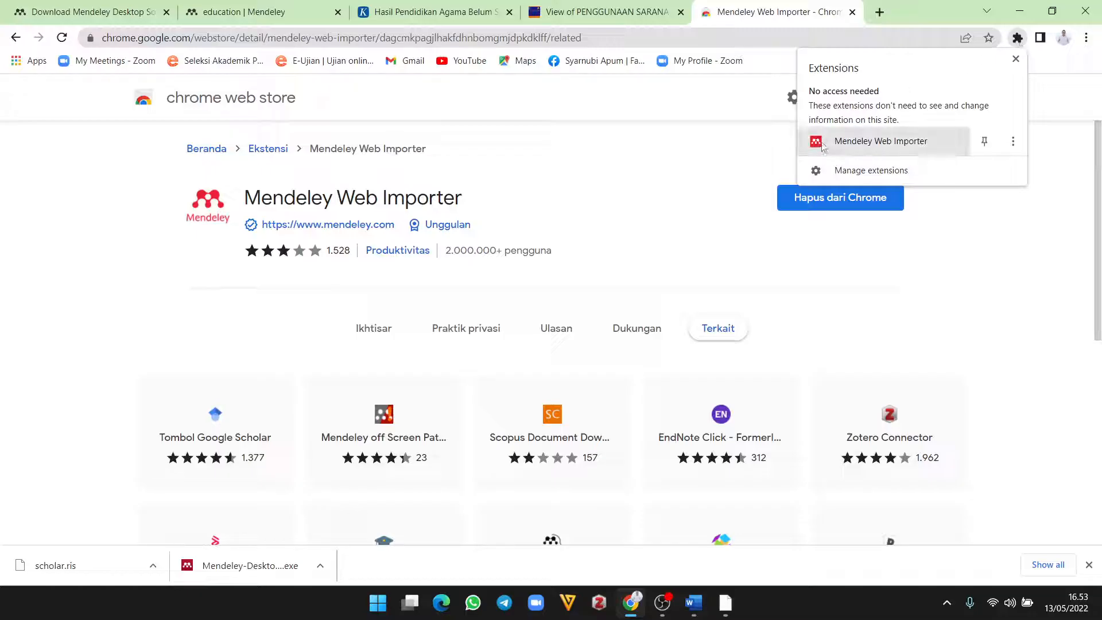
click(1011, 145)
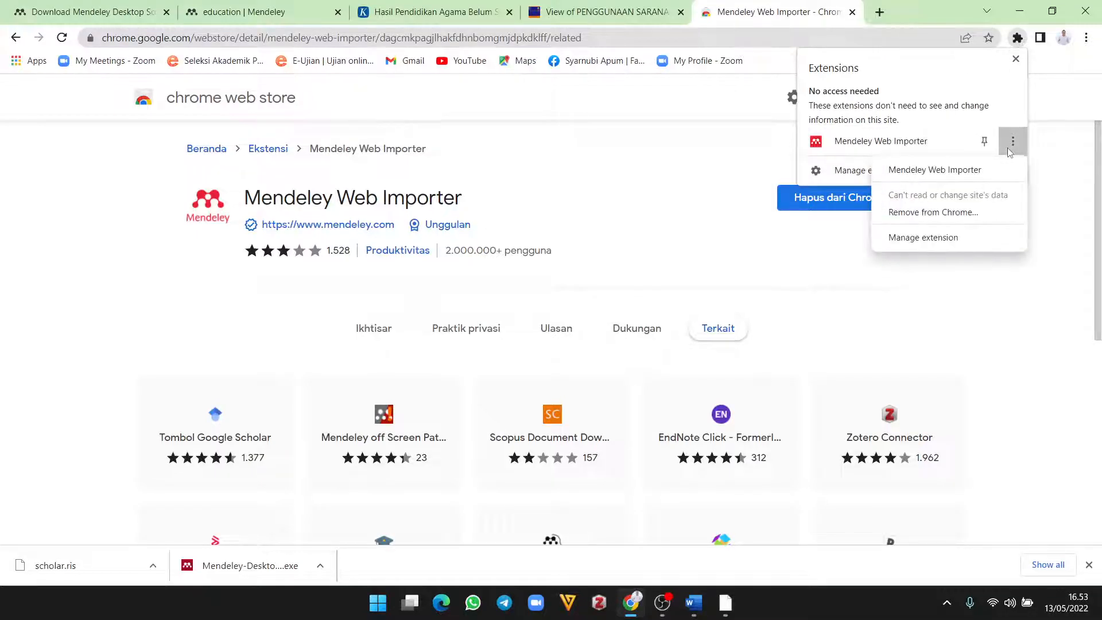
click(945, 171)
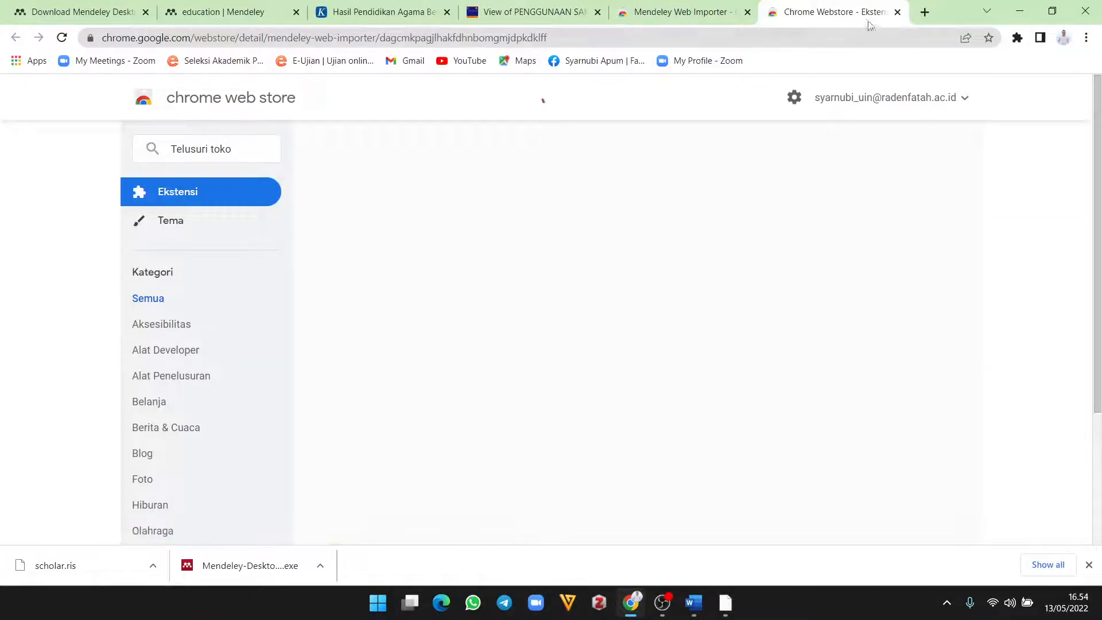
click(897, 11)
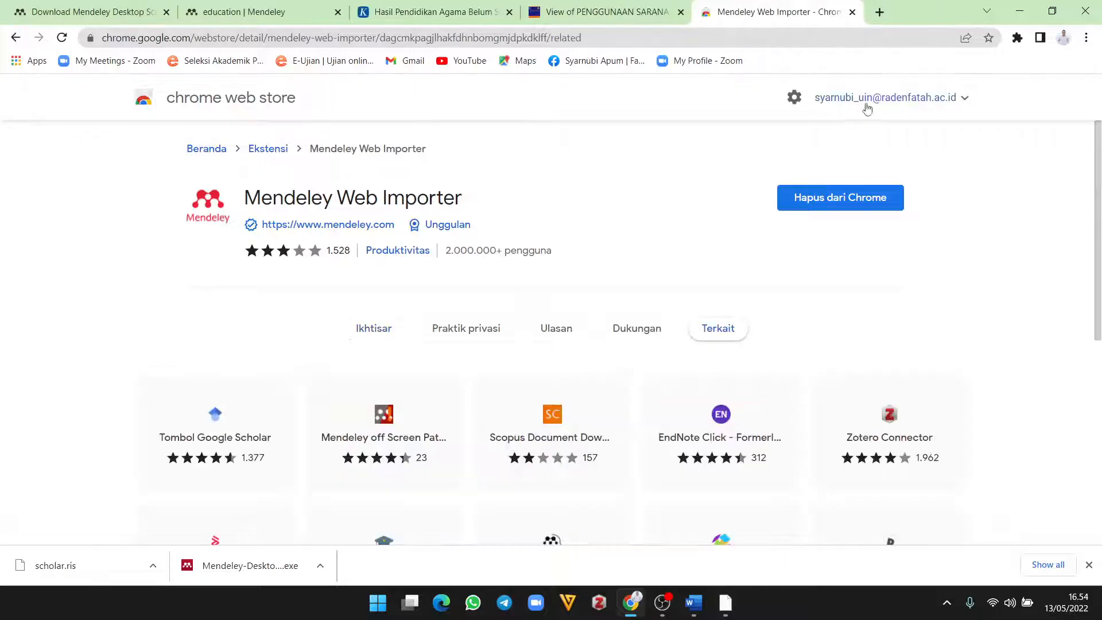
click(1017, 38)
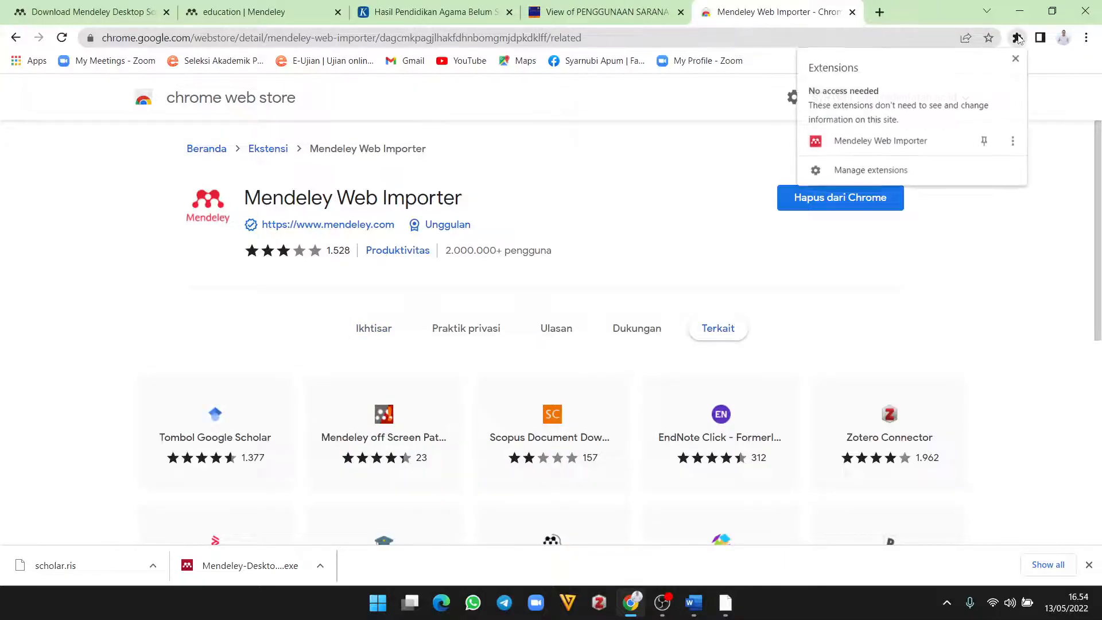
click(930, 11)
click(602, 11)
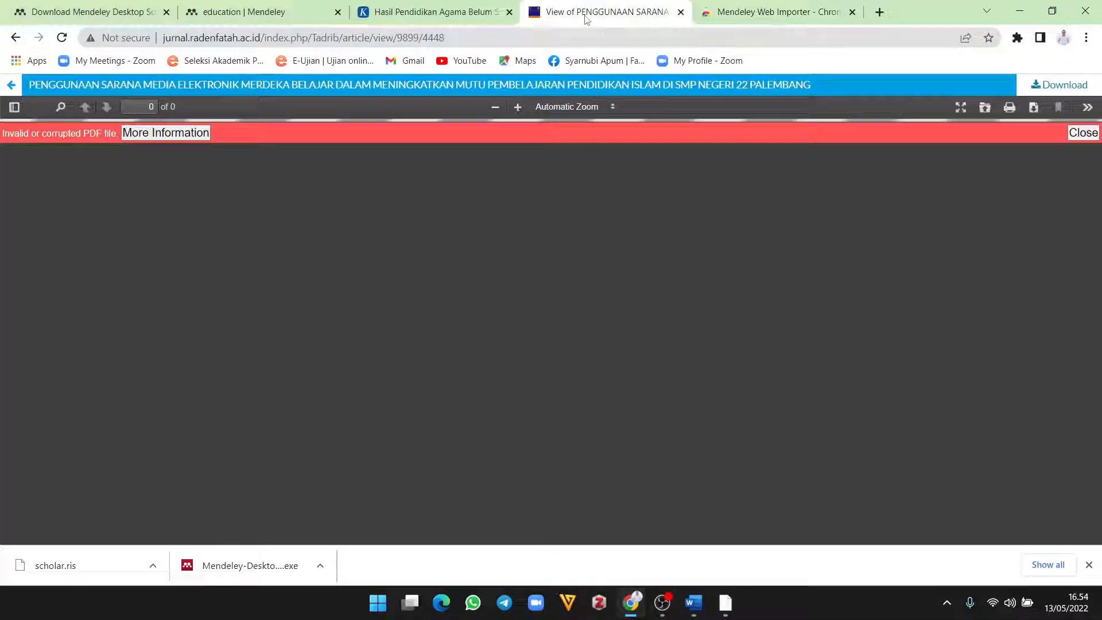
Step: Go back from the PDF to the article's abstract page view/9899 and reload it
click(423, 8)
click(465, 35)
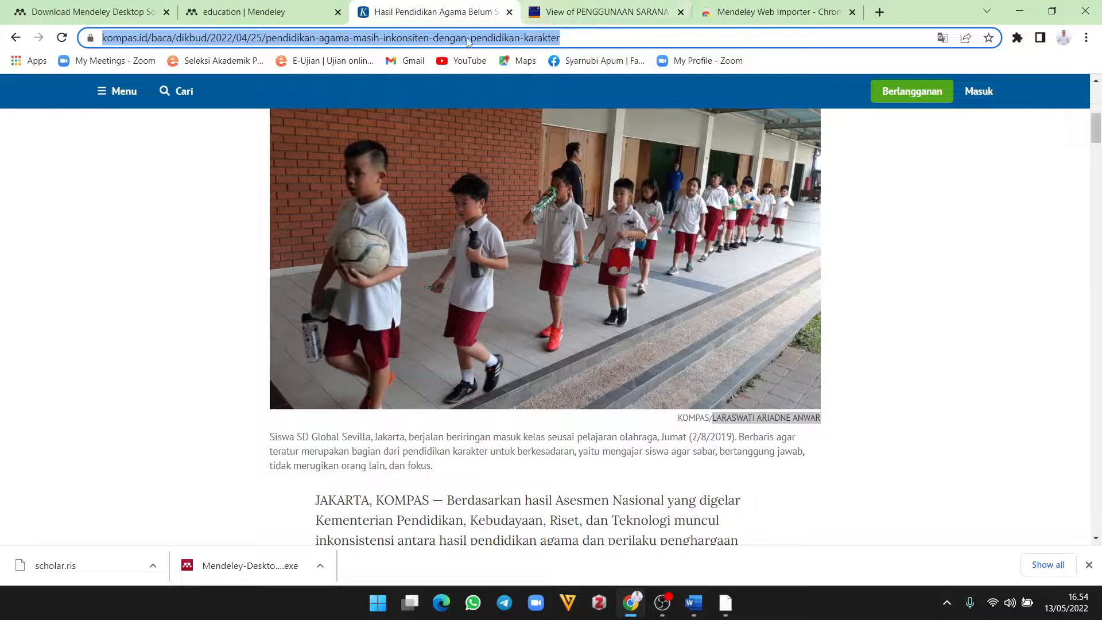
click(603, 12)
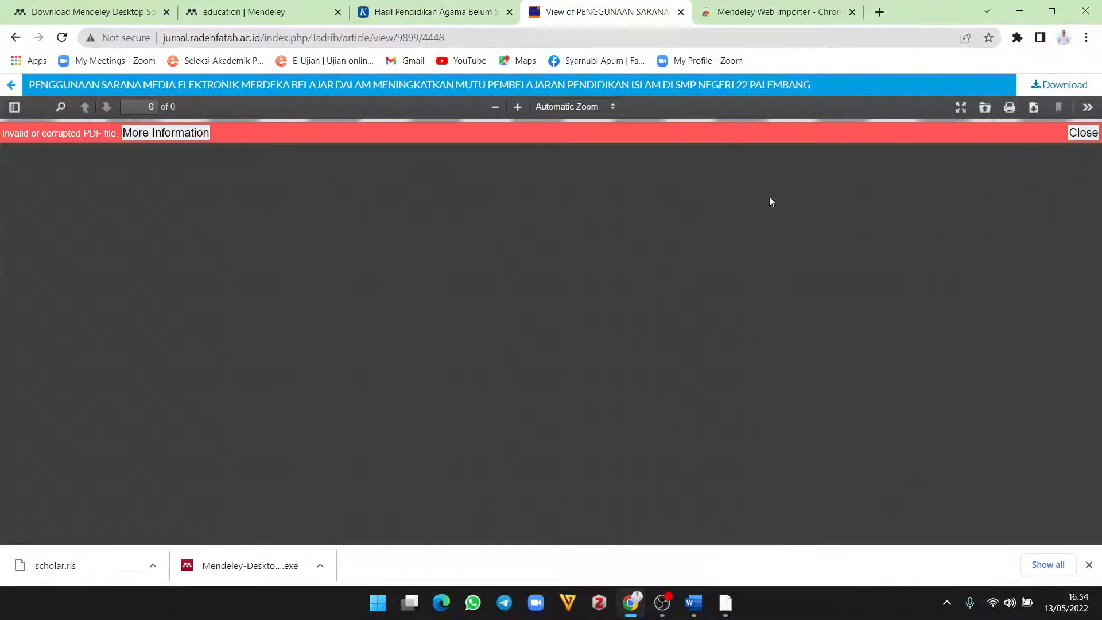
click(15, 39)
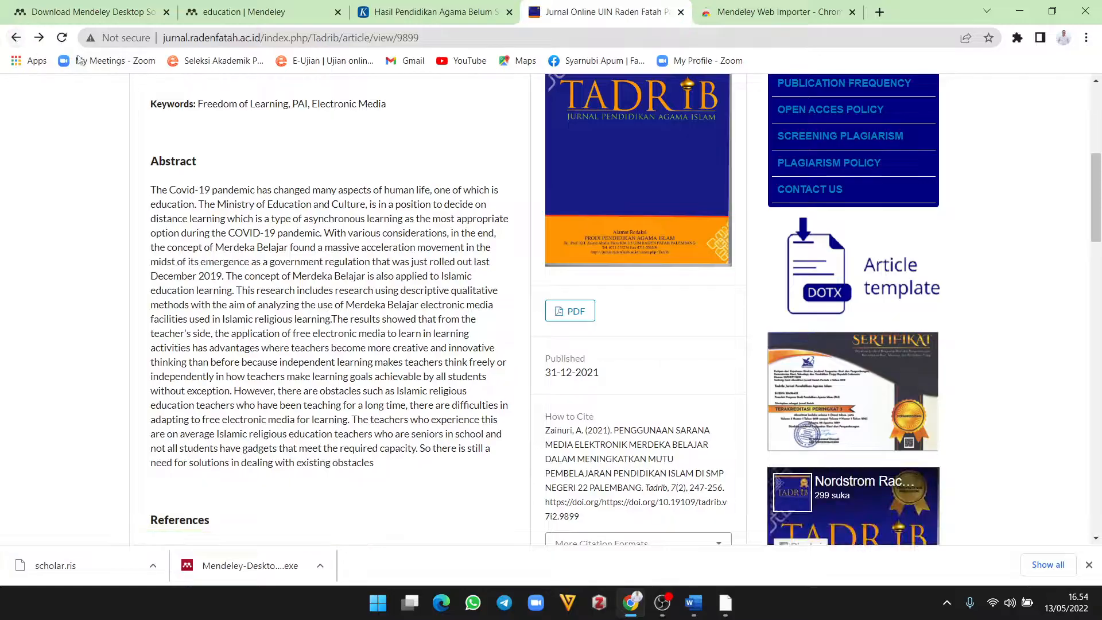
click(61, 38)
Step: Launch Mendeley Web Importer on the article page from the extensions menu
click(1018, 38)
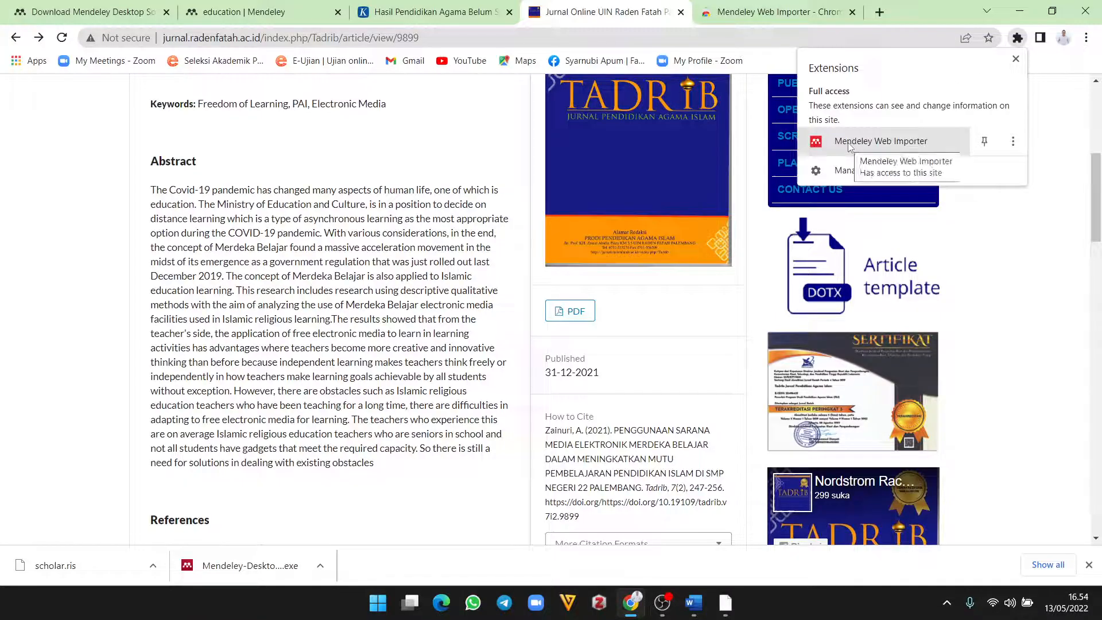
click(1012, 141)
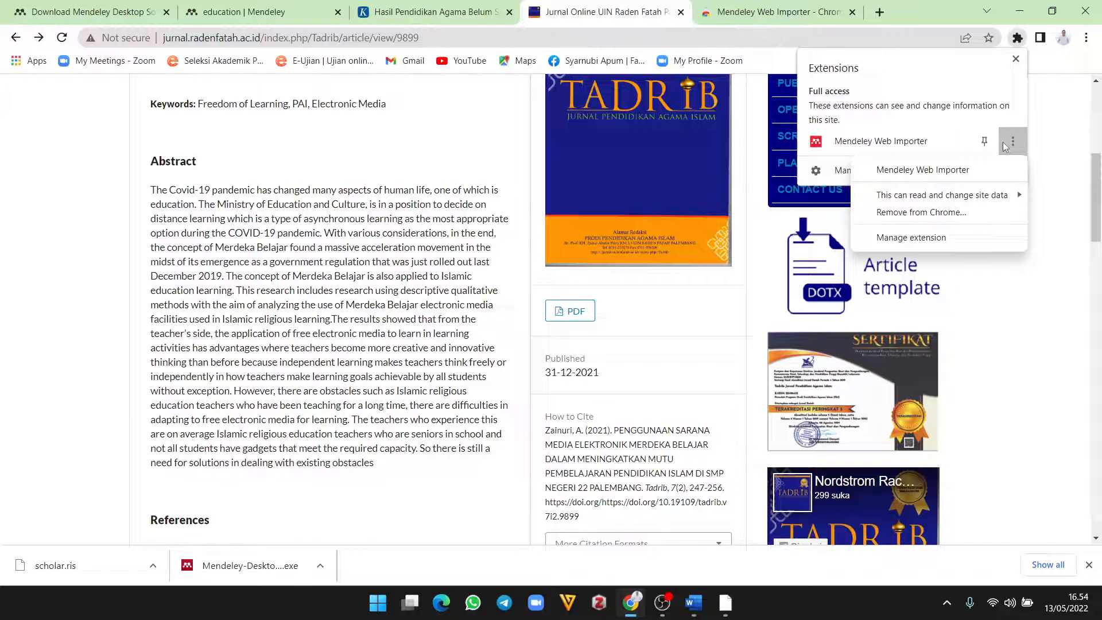
click(861, 150)
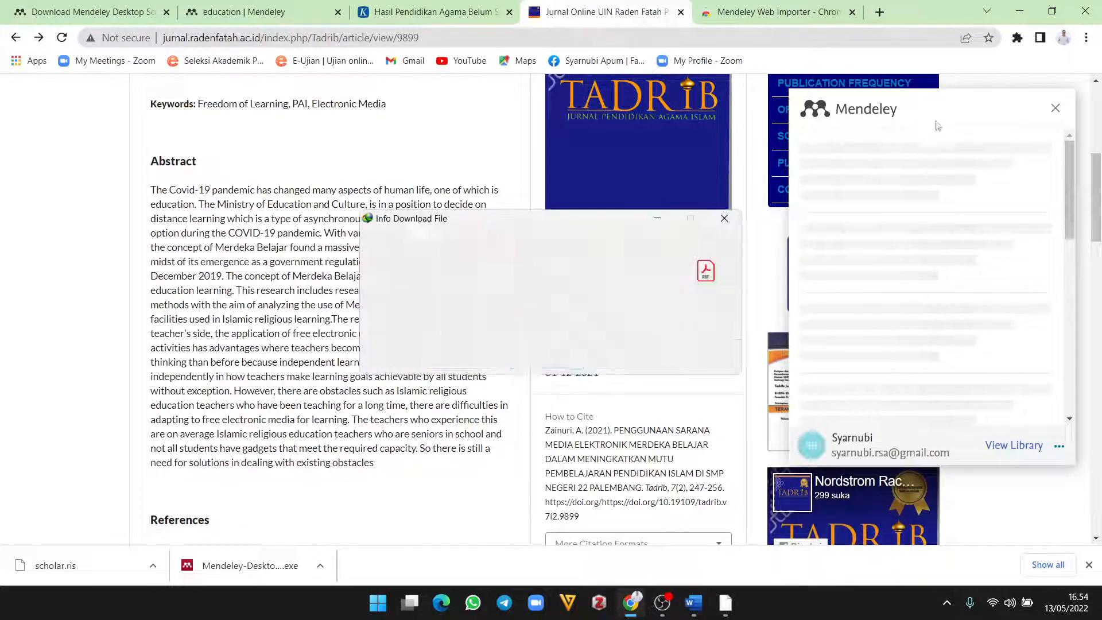
Step: Close the loading importer panel and dismiss the IDM download prompt, answering No
click(1055, 108)
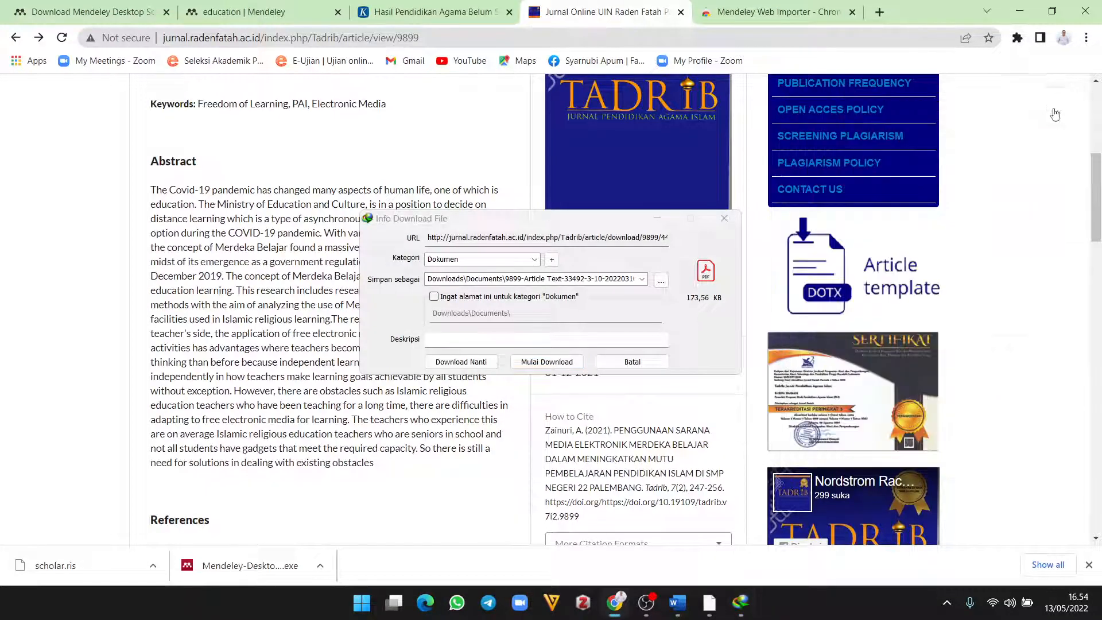
click(723, 219)
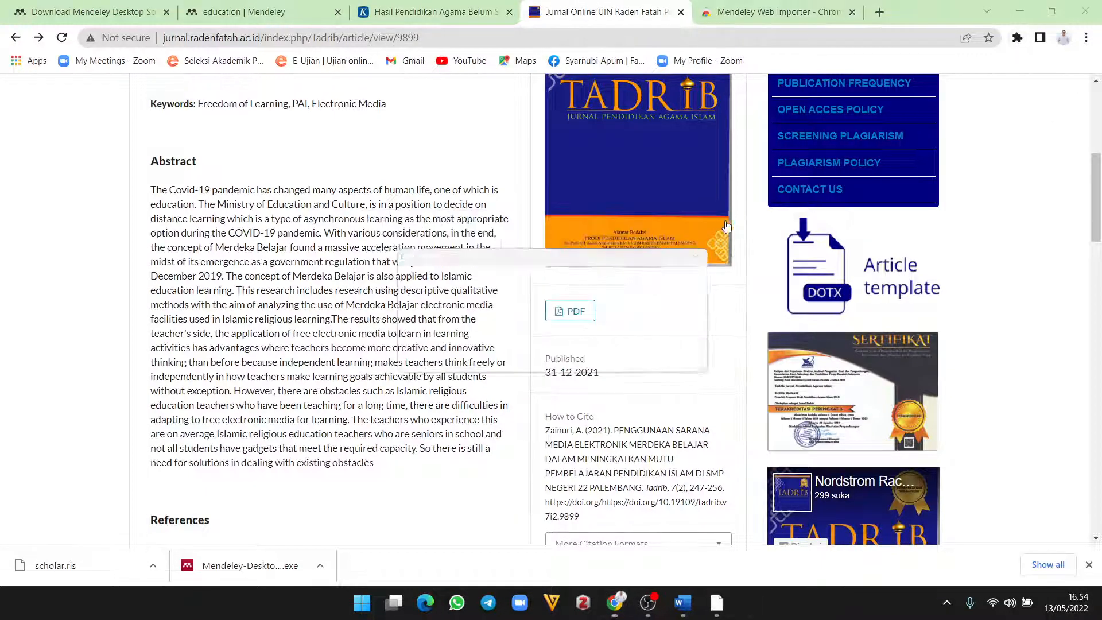
click(664, 355)
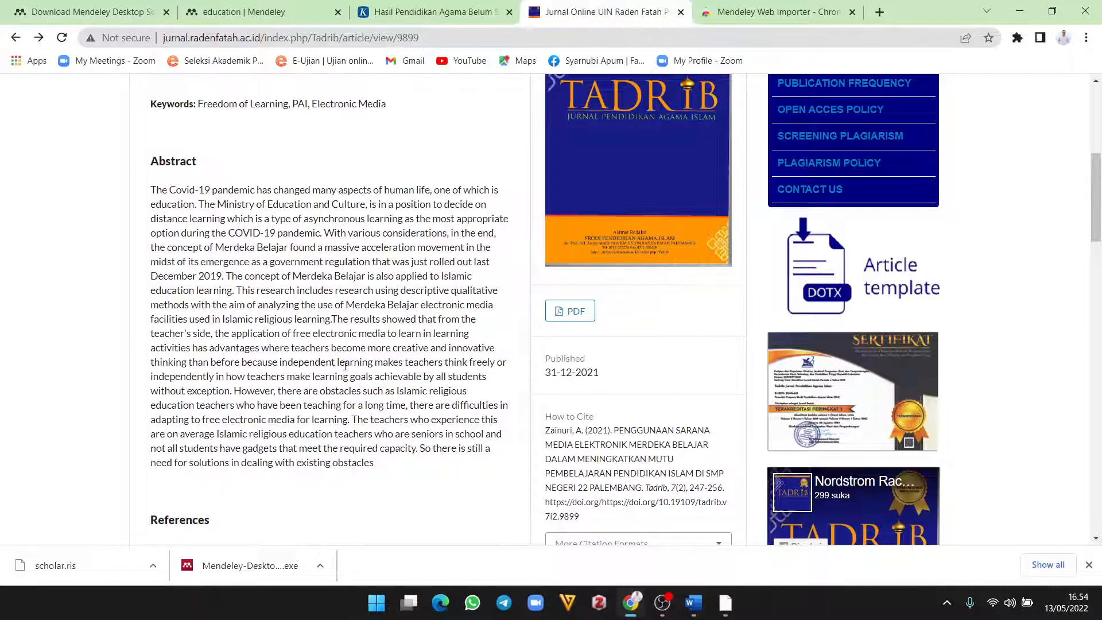
Step: Relaunch Mendeley Web Importer on the article, then go back to the Tadrib journal home page
click(1018, 38)
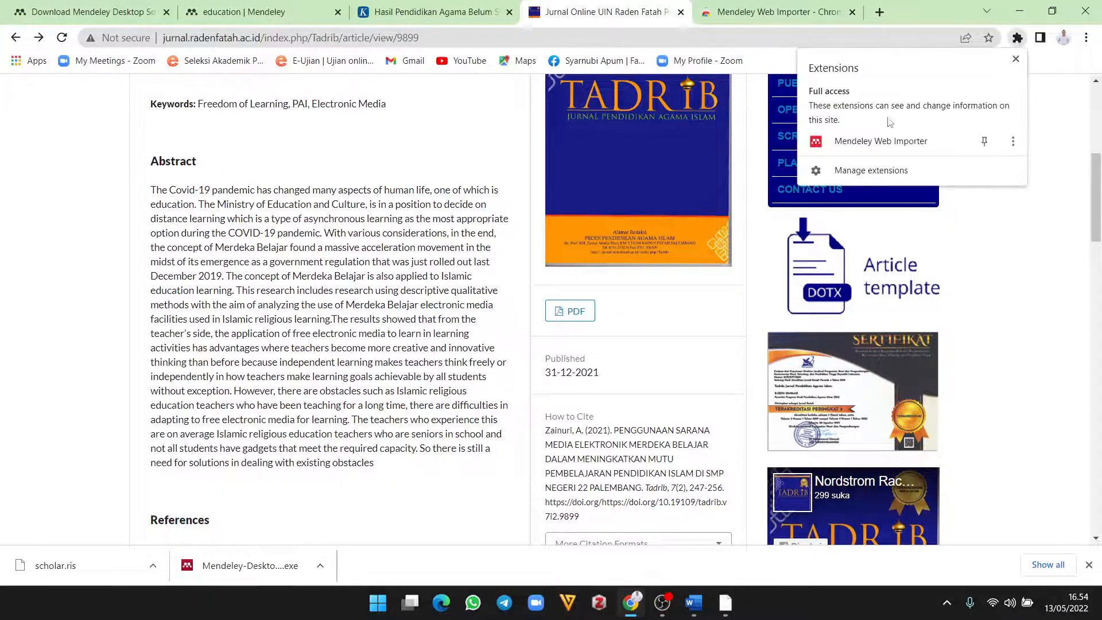
click(883, 143)
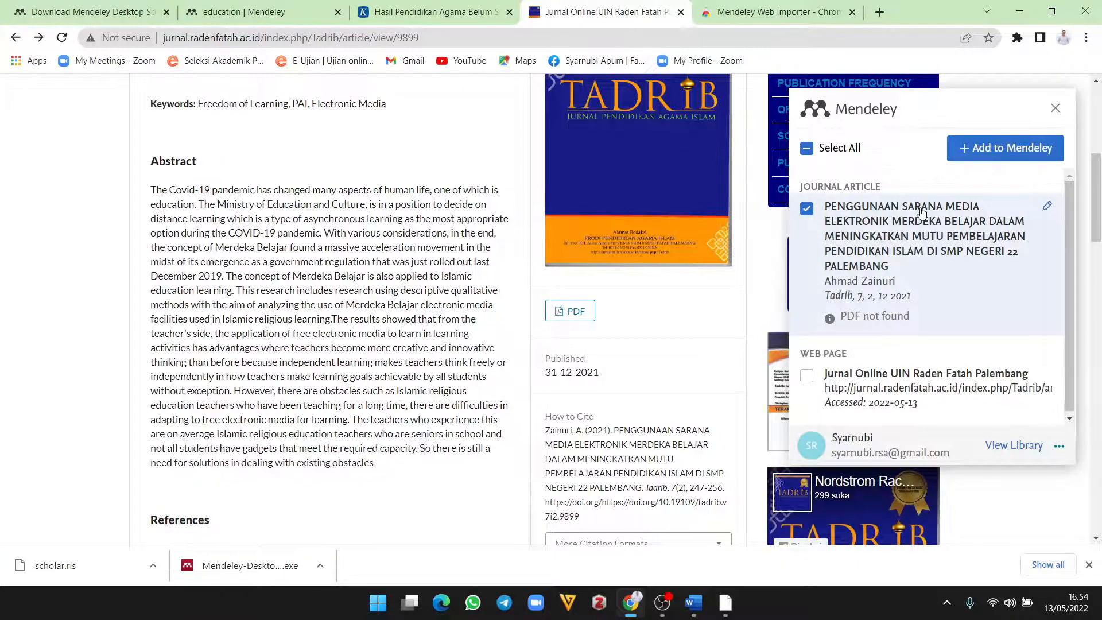
scroll(409, 300, up, 6)
click(17, 39)
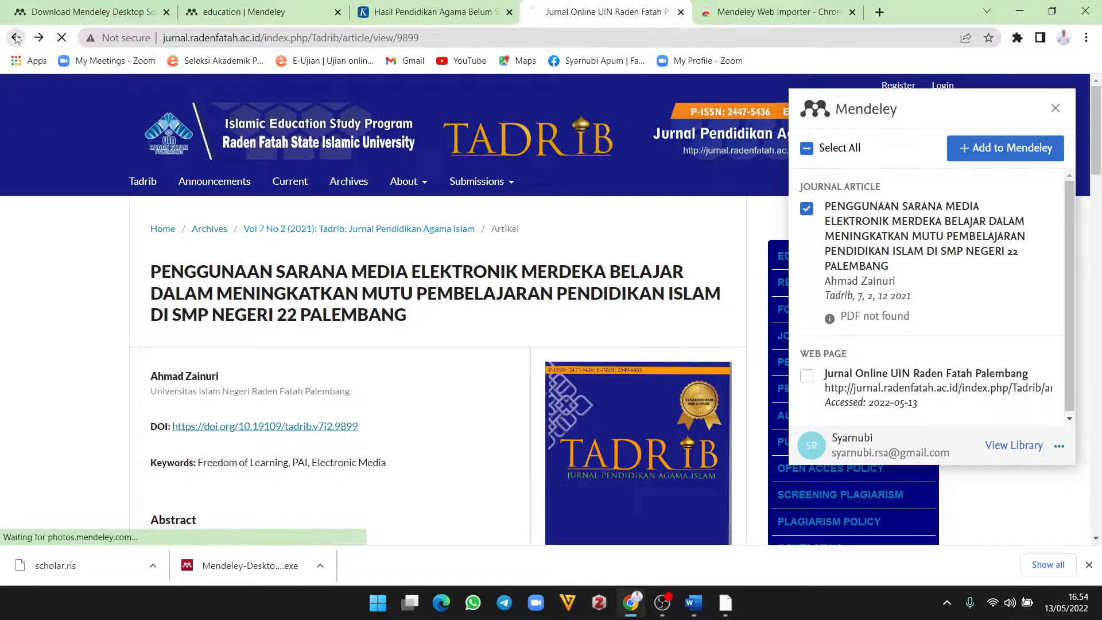
scroll(409, 304, up, 7)
scroll(408, 304, up, 10)
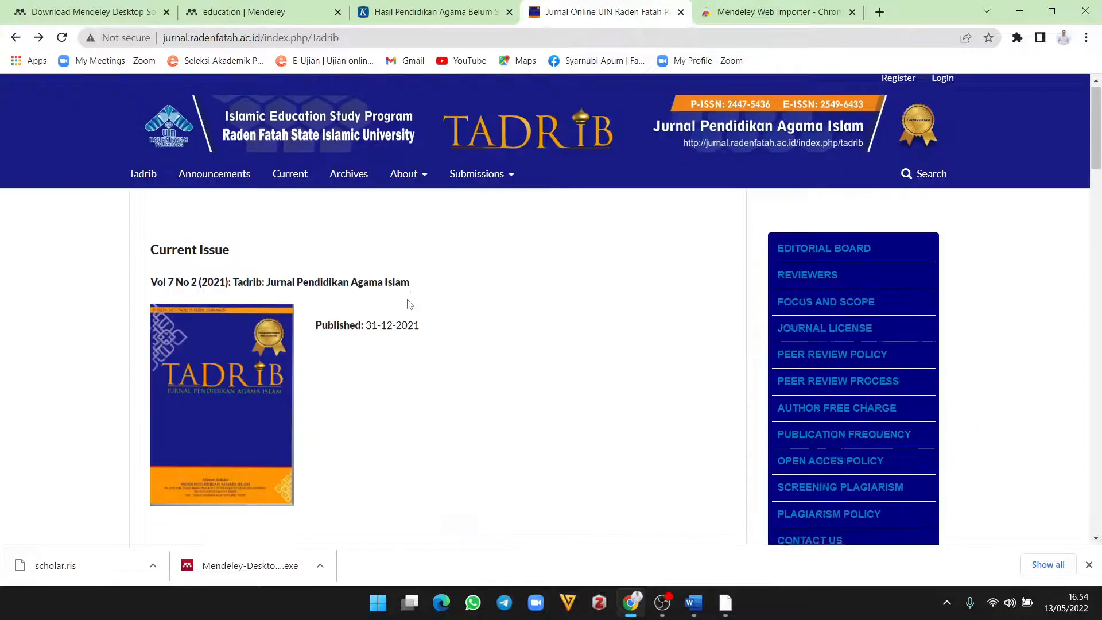
Step: Search the Tadrib site for 'syarnubi' and scroll to show all four results
click(923, 180)
text(syar)
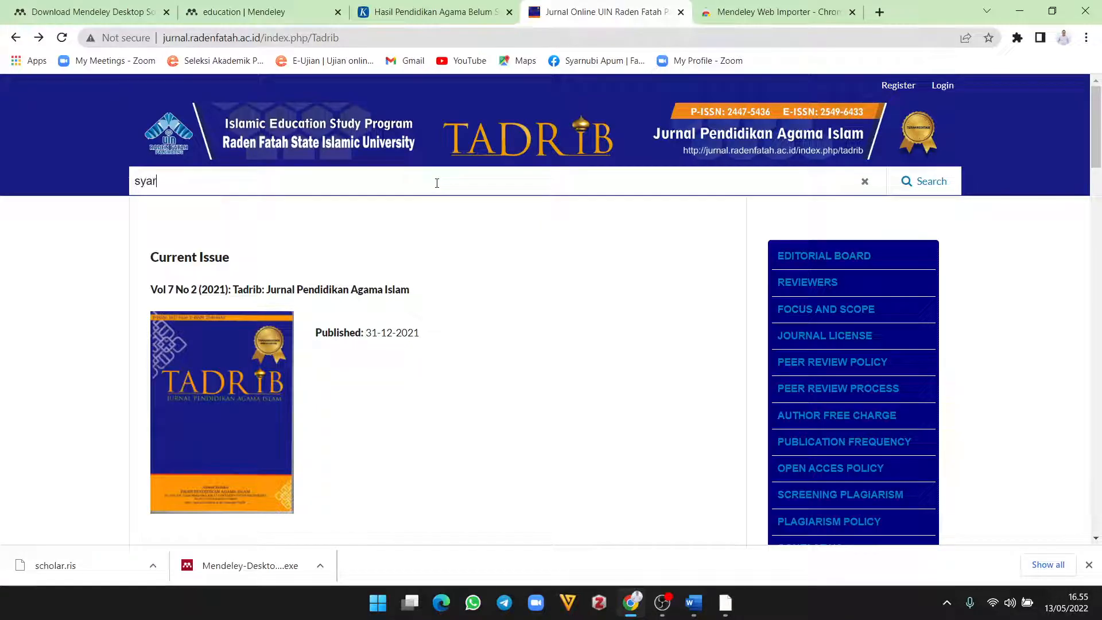
text(nubi)
key(Return)
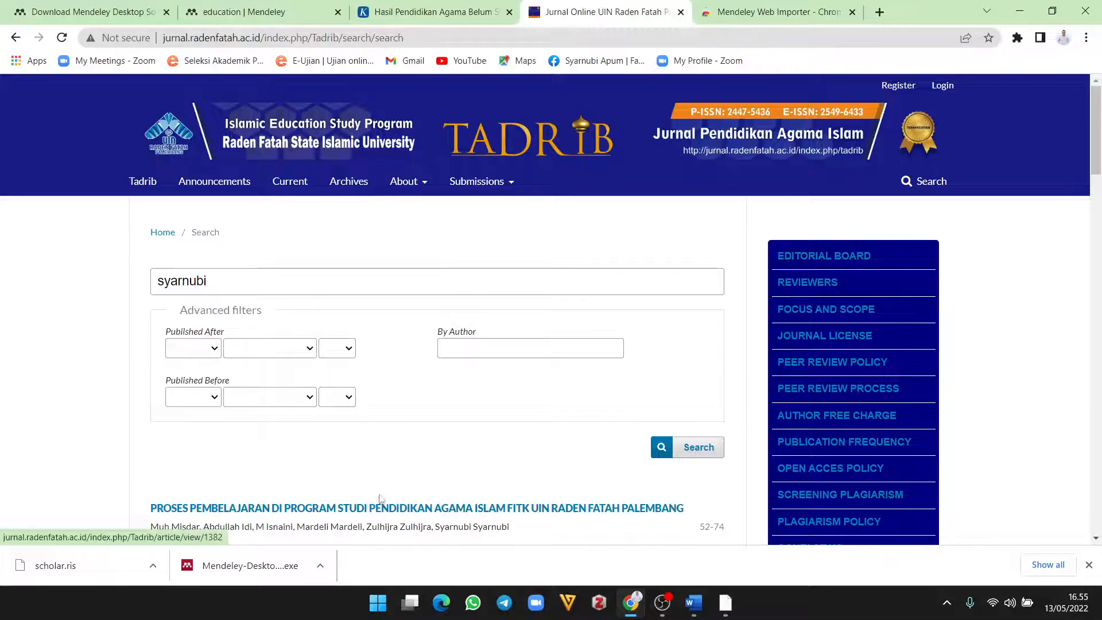
scroll(245, 416, down, 3)
scroll(333, 445, down, 2)
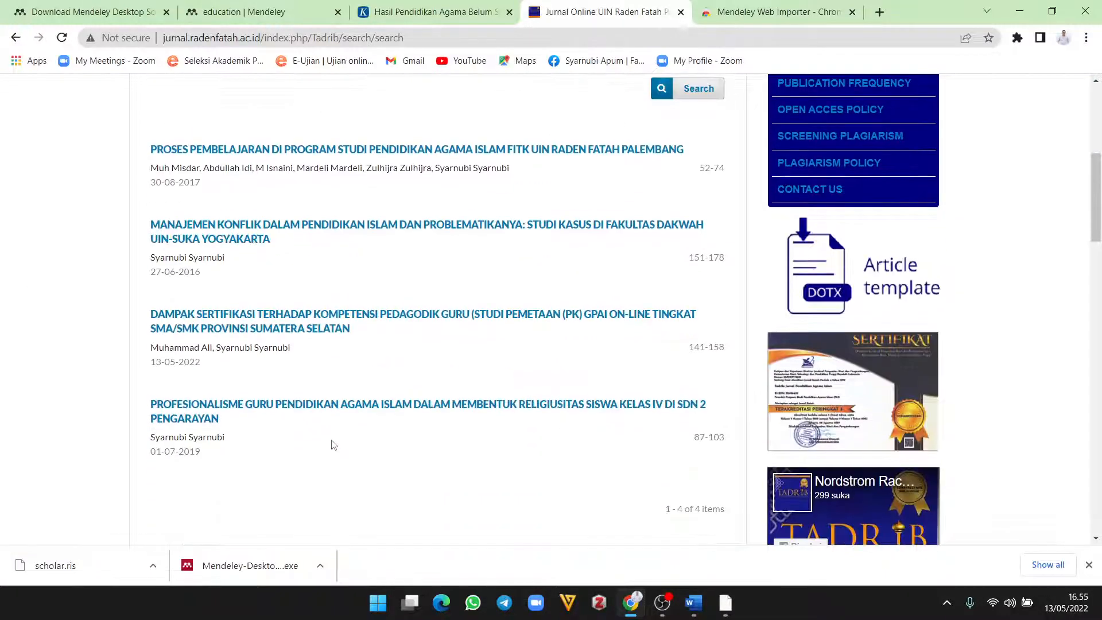
Step: Open the fourth result, the SDN 2 Pengarayan teacher professionalism article, and launch the importer past the IDM prompts
click(238, 409)
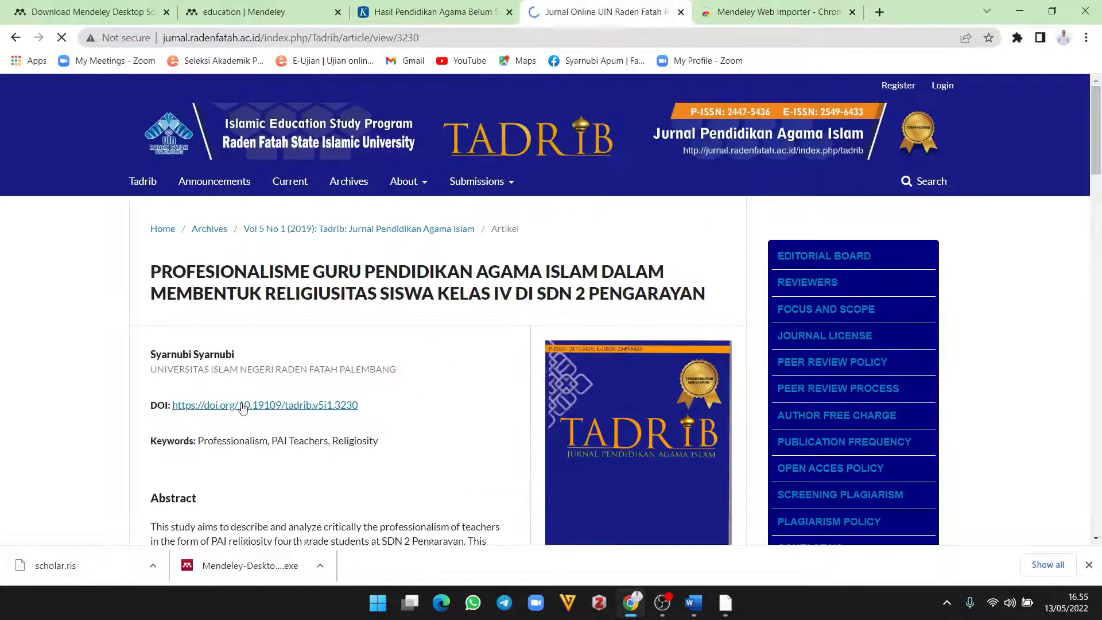
scroll(460, 356, down, 5)
scroll(555, 389, up, 2)
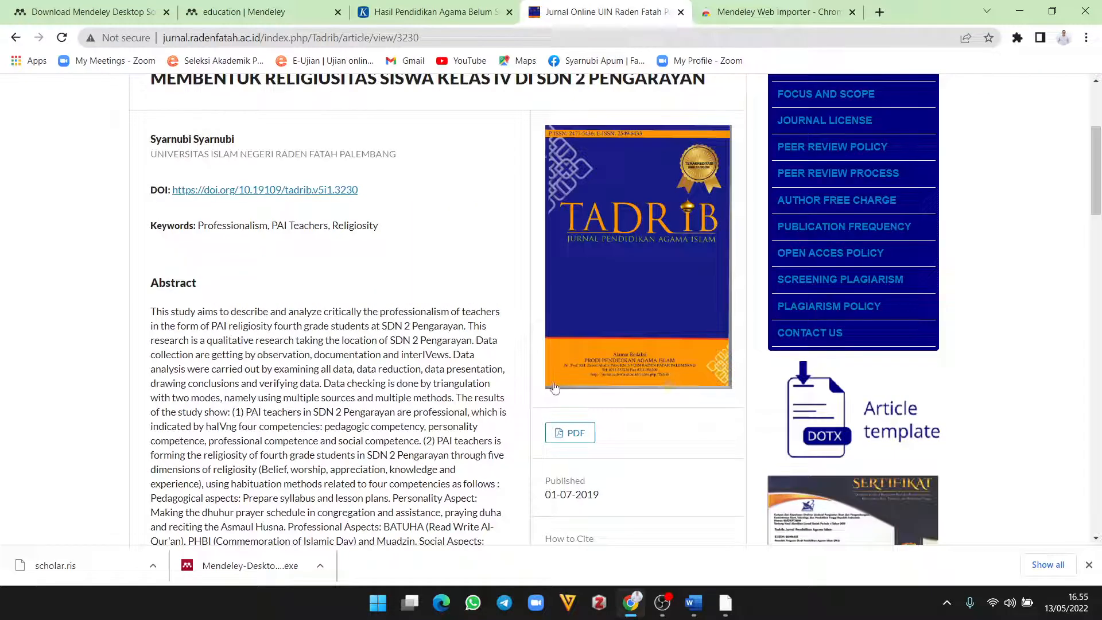
click(1018, 38)
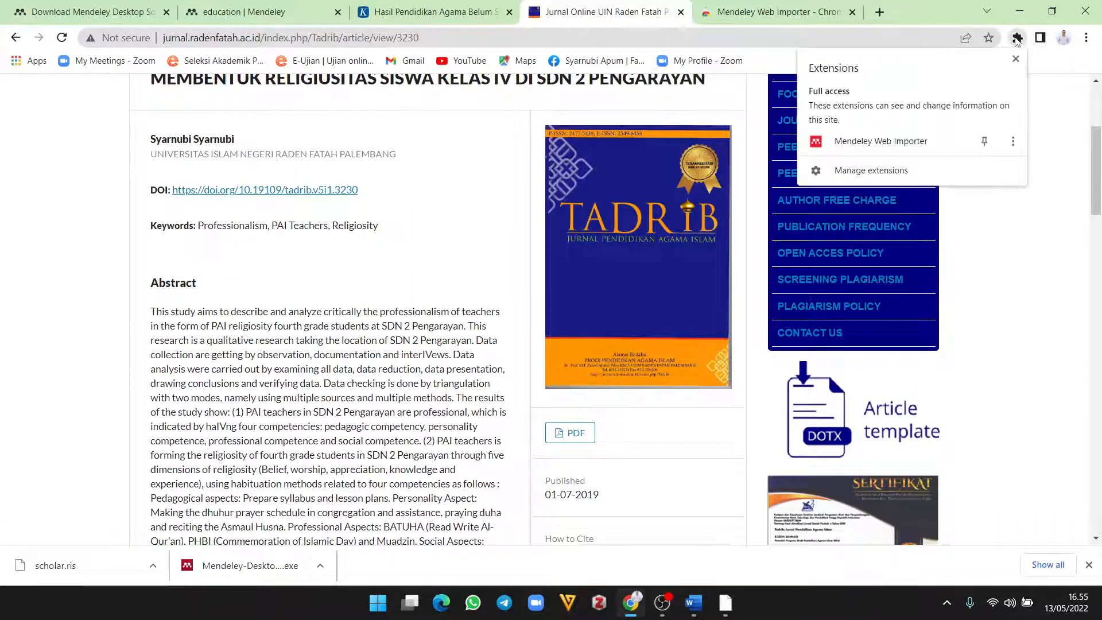
click(885, 142)
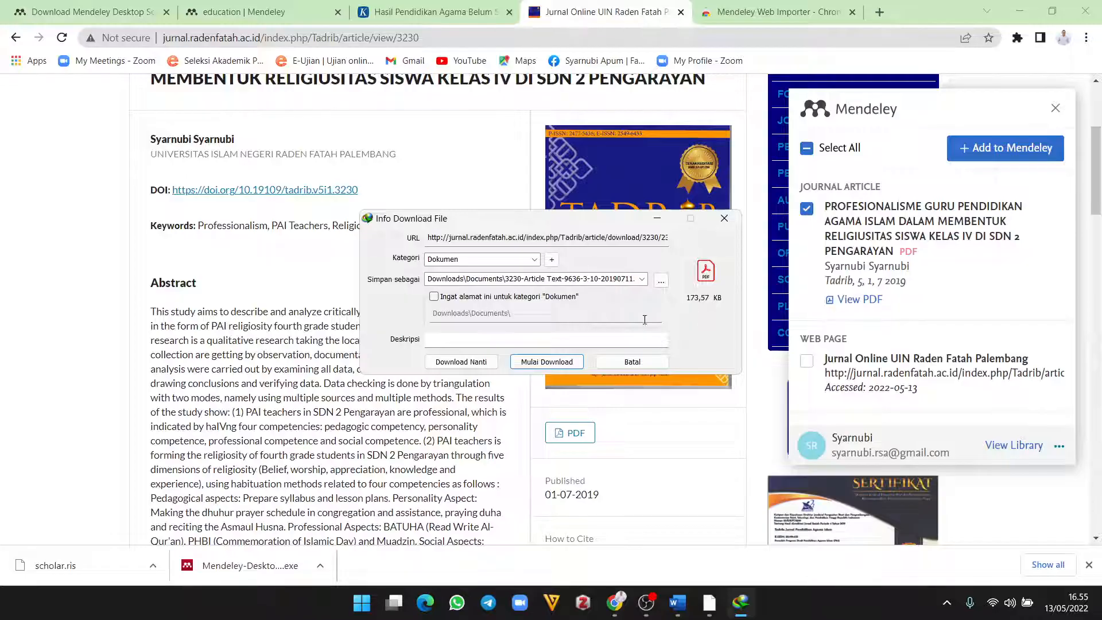
click(725, 218)
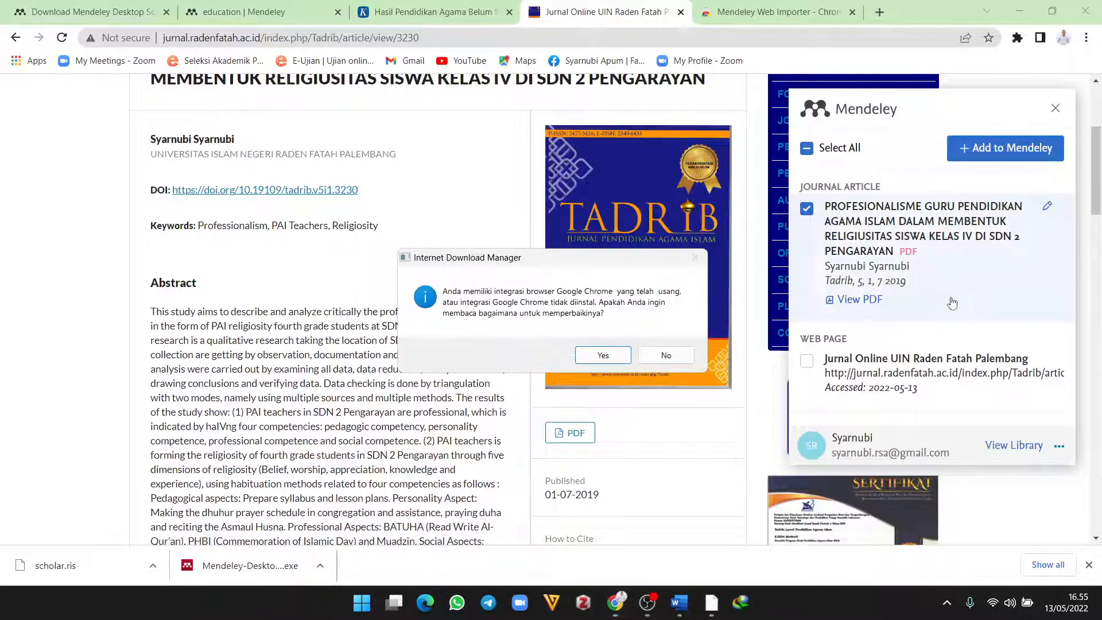
click(604, 356)
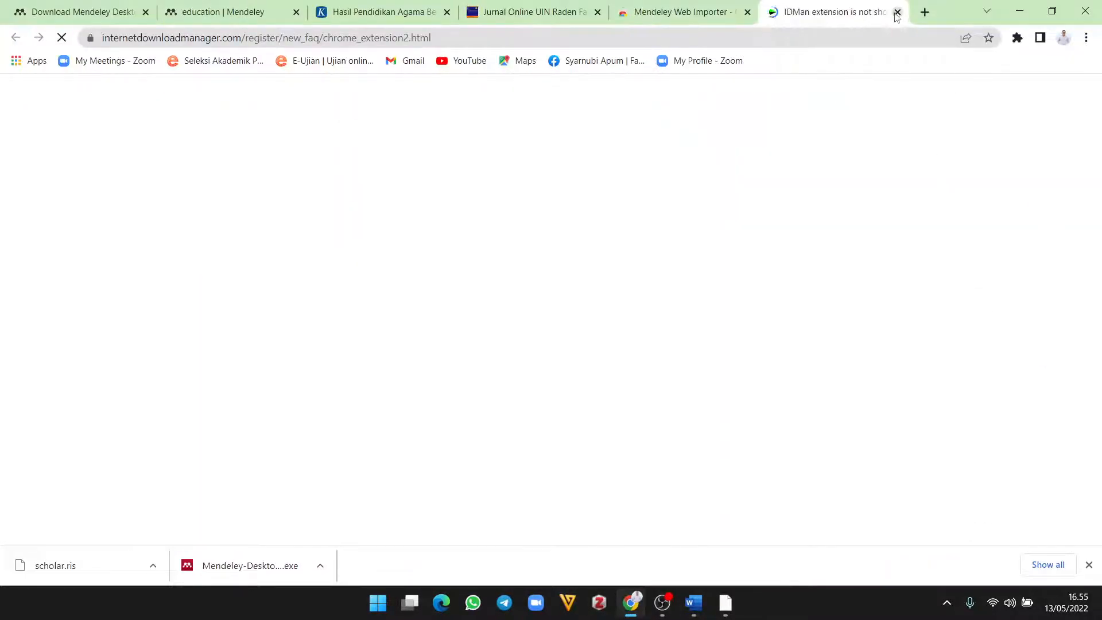
click(896, 13)
click(603, 13)
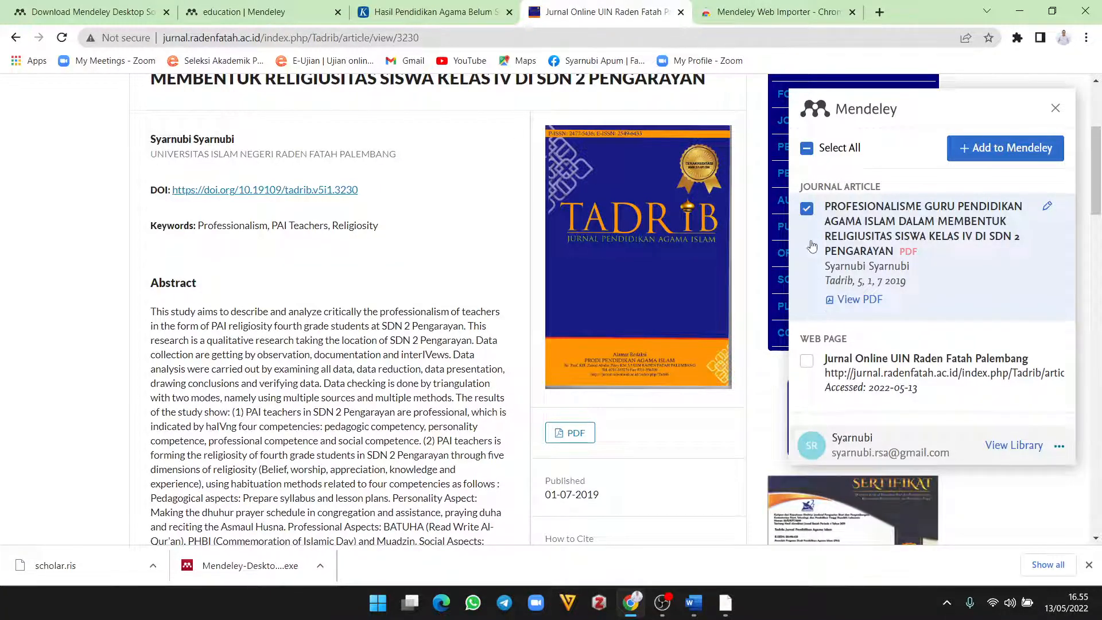
Step: Tick the article in the importer and add it with its PDF to Mendeley
click(807, 209)
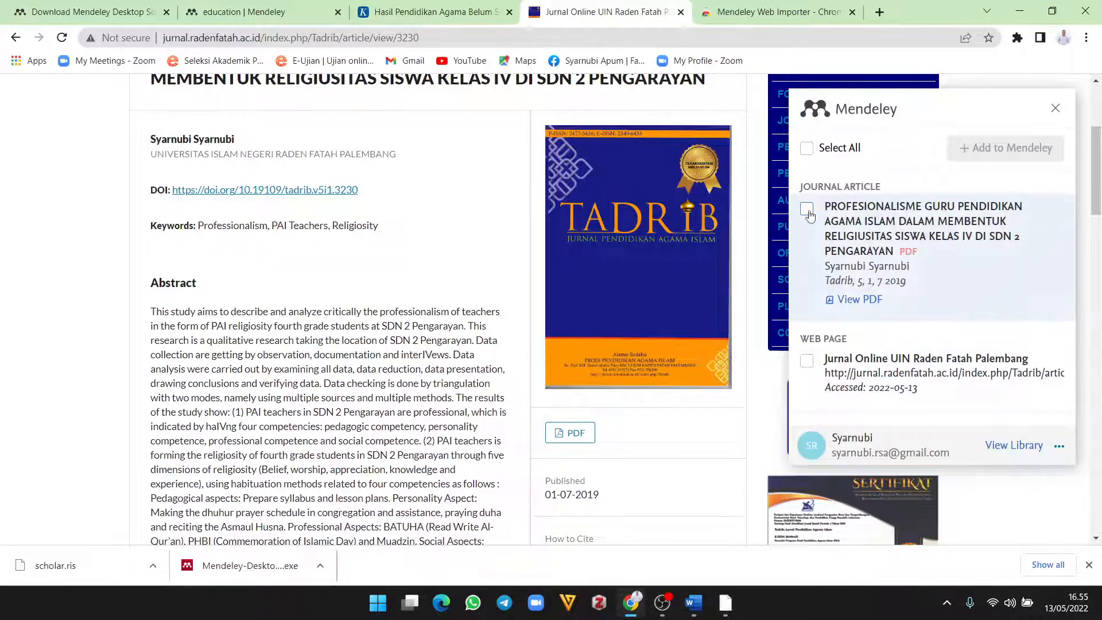
click(807, 211)
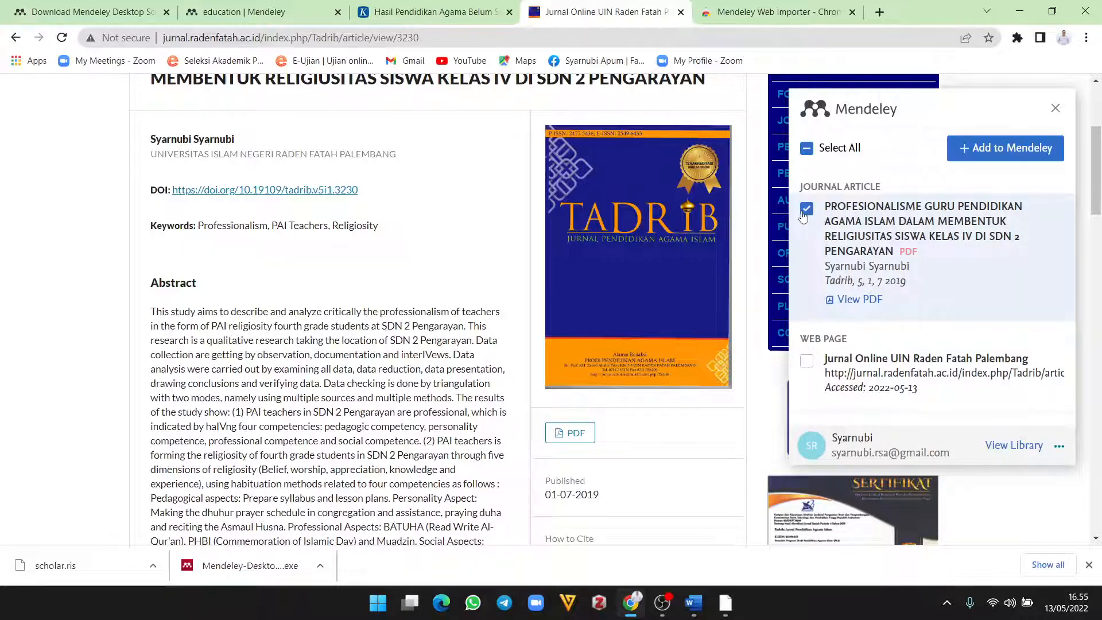
click(1005, 151)
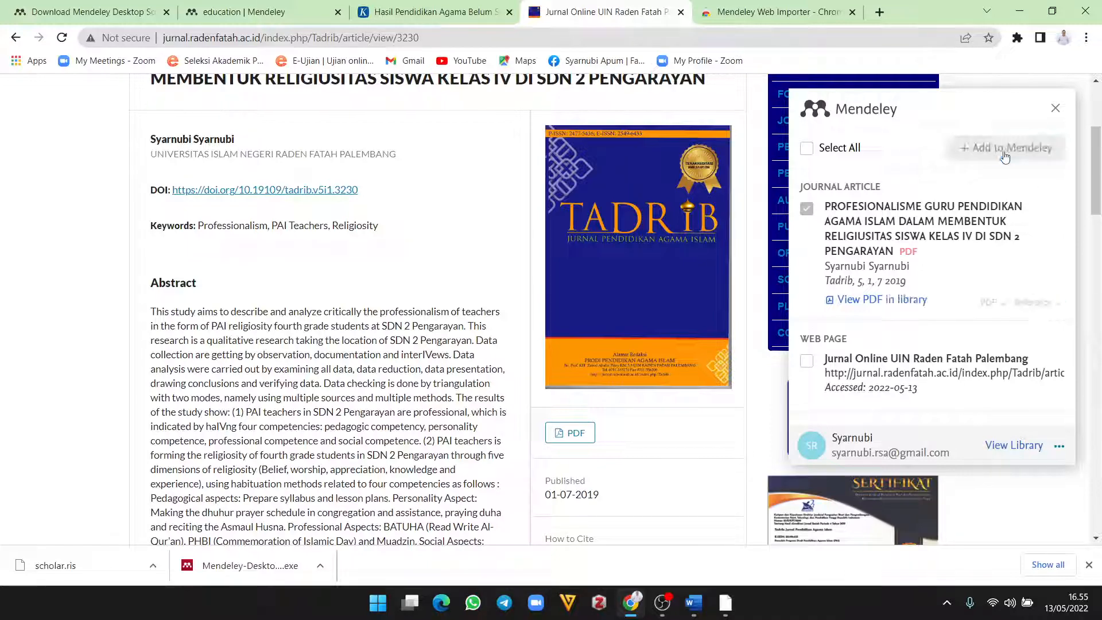
click(1020, 10)
Step: Bring Mendeley Desktop up full screen and sync the library
click(725, 605)
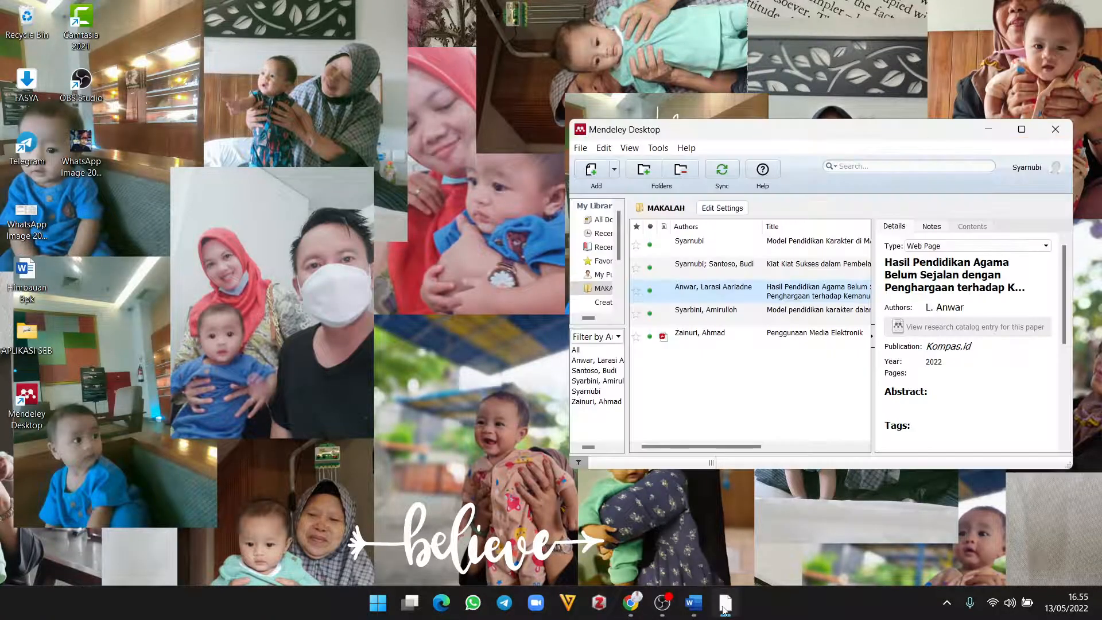
click(1021, 130)
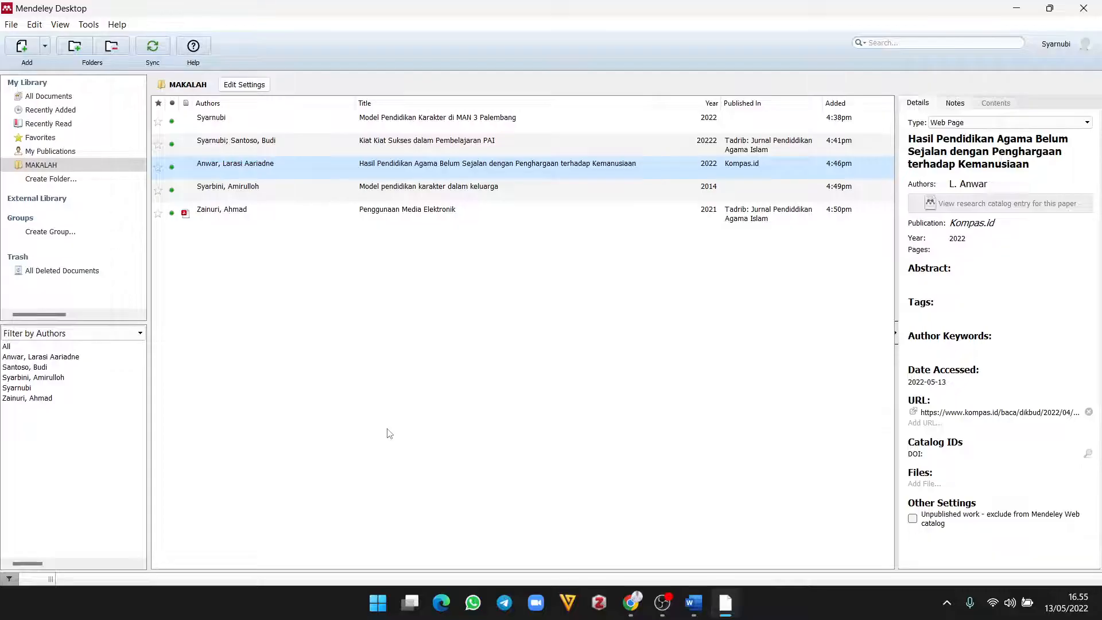
click(155, 47)
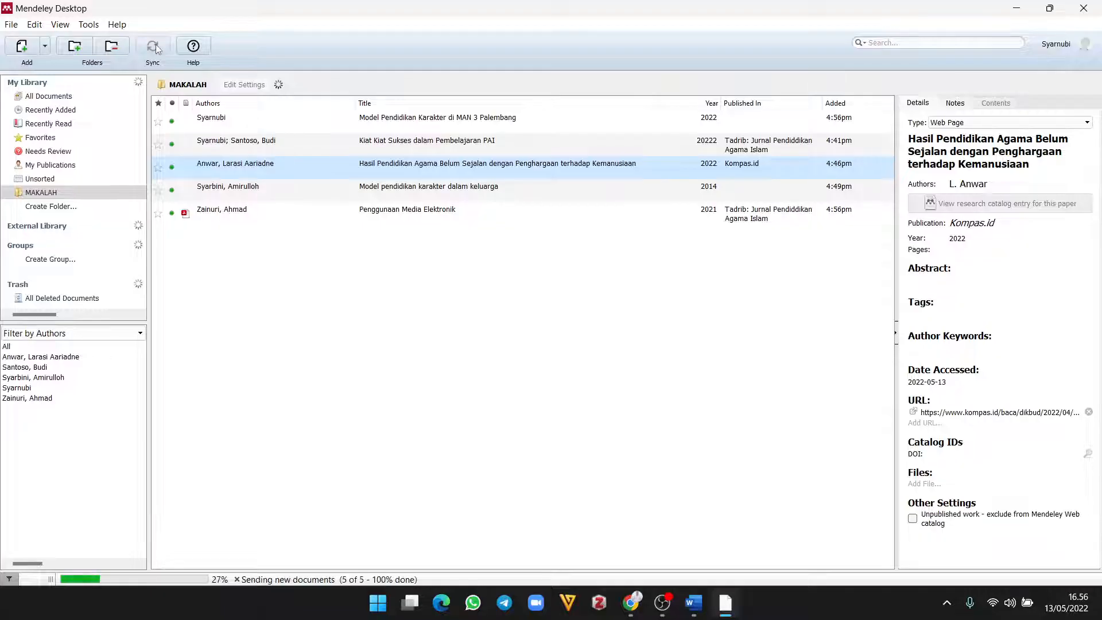
Step: Review the MAKALAH references, then show All Documents and select the new 2019 Tadrib article
click(385, 120)
click(385, 144)
click(385, 165)
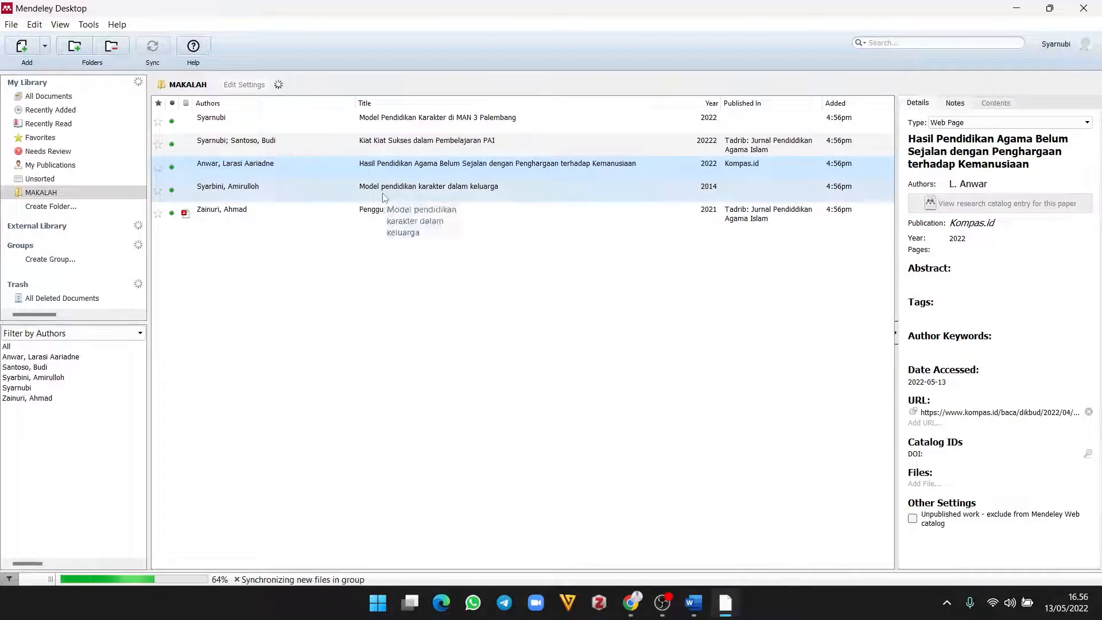
click(384, 194)
click(372, 225)
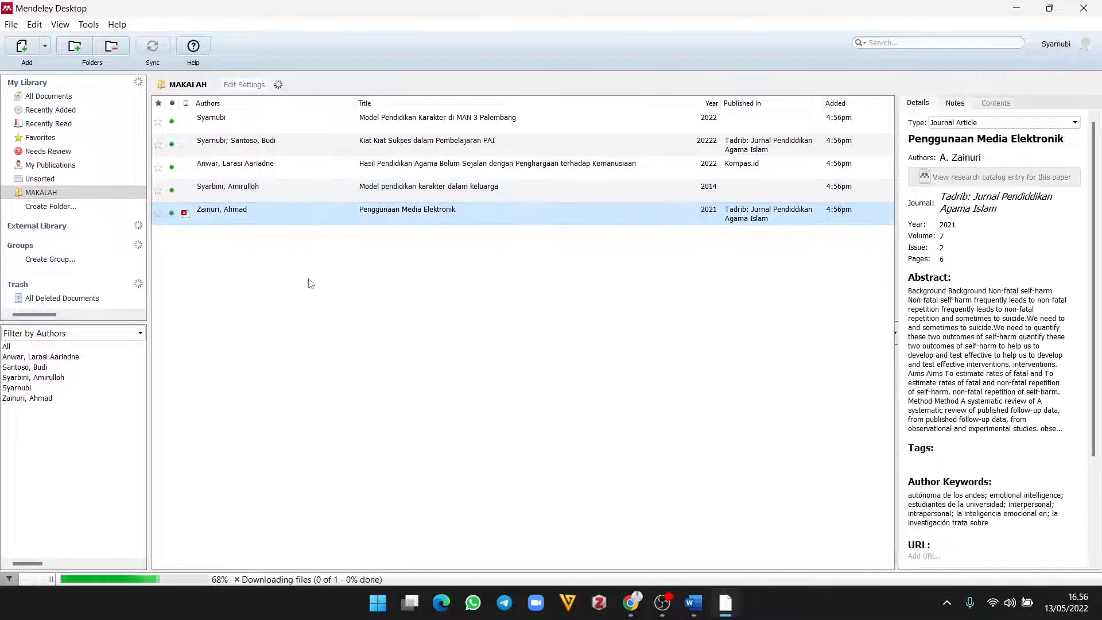
click(49, 98)
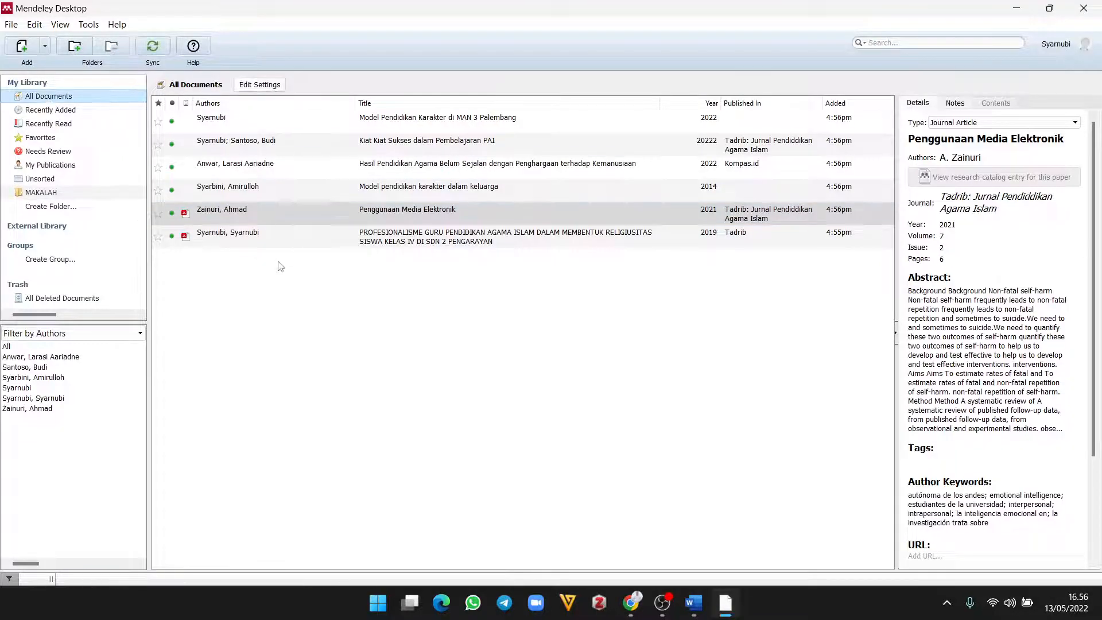
click(344, 236)
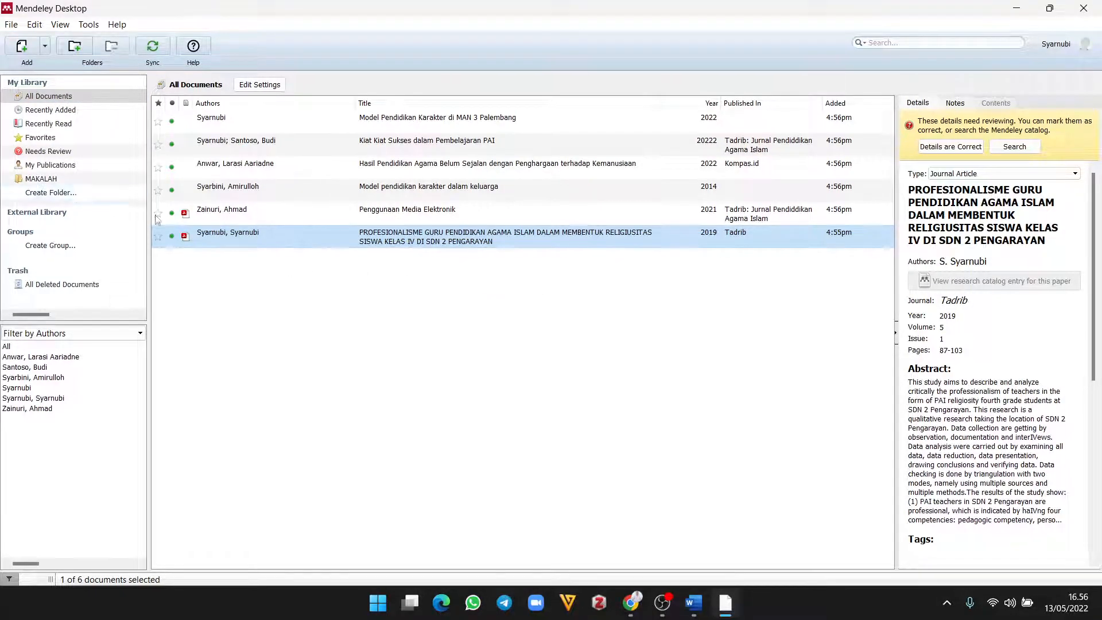
Step: Move the imported 2019 Tadrib professionalism article into the MAKALAH folder and check the folder
drag(192, 233, 38, 180)
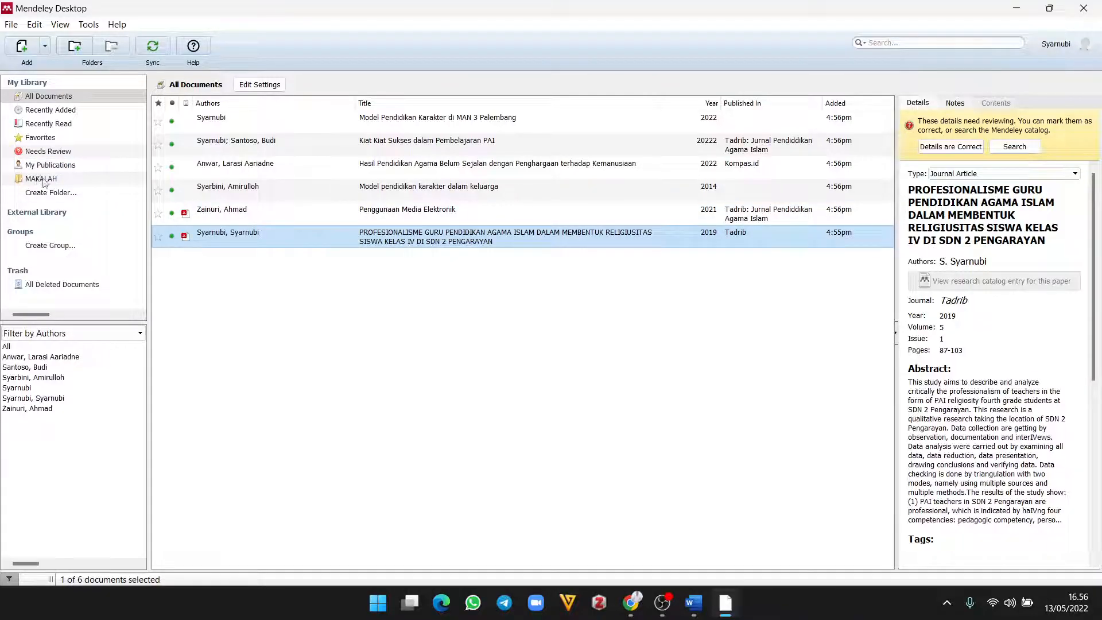
click(45, 182)
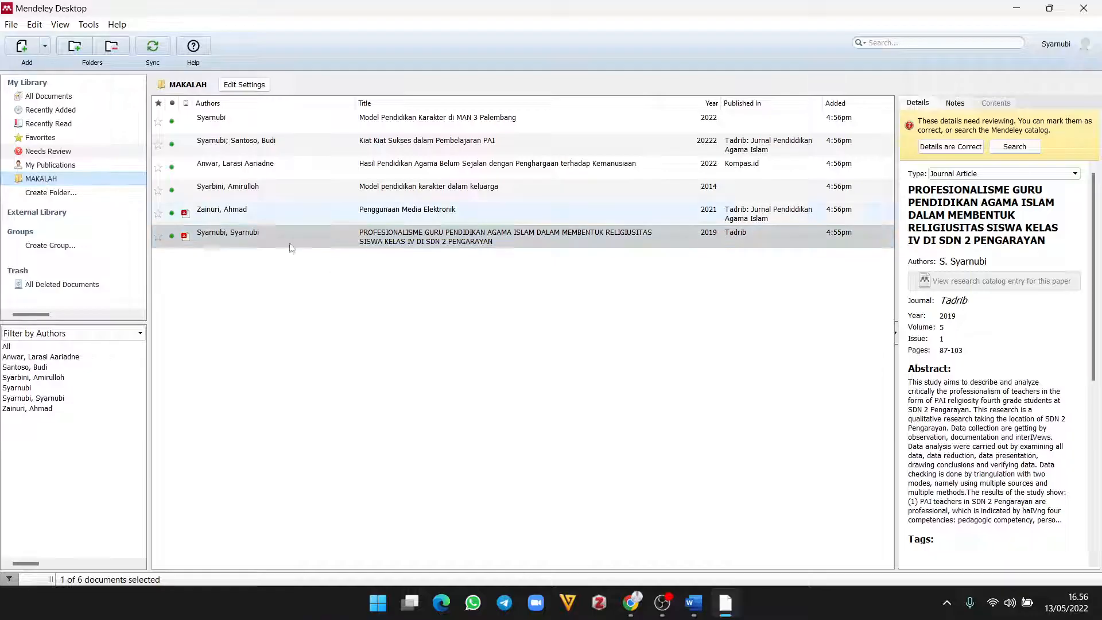
click(55, 97)
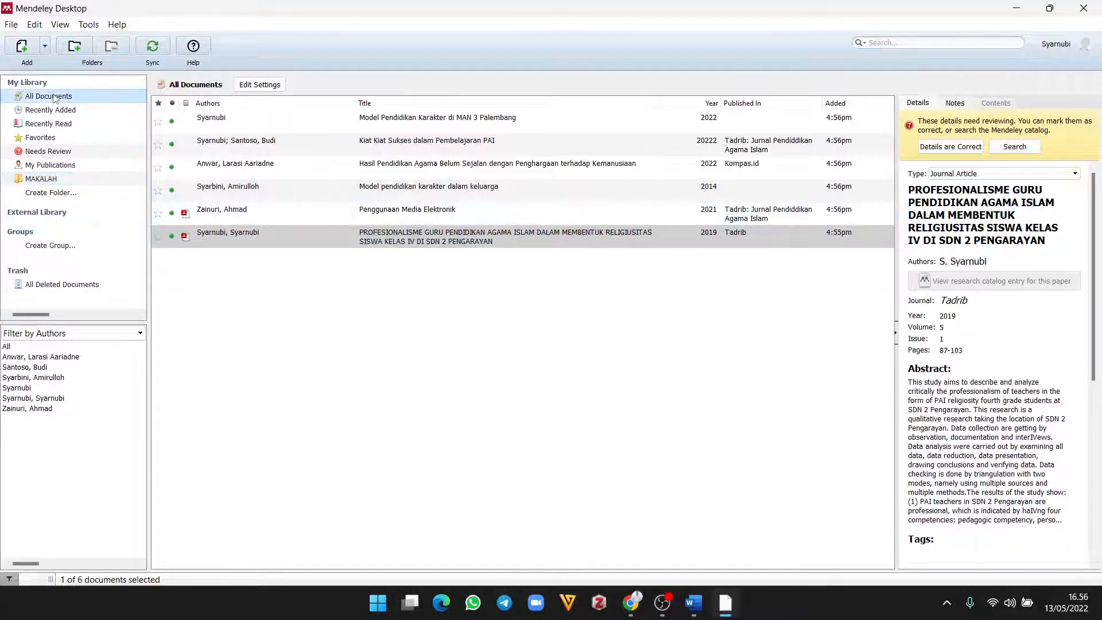
click(43, 179)
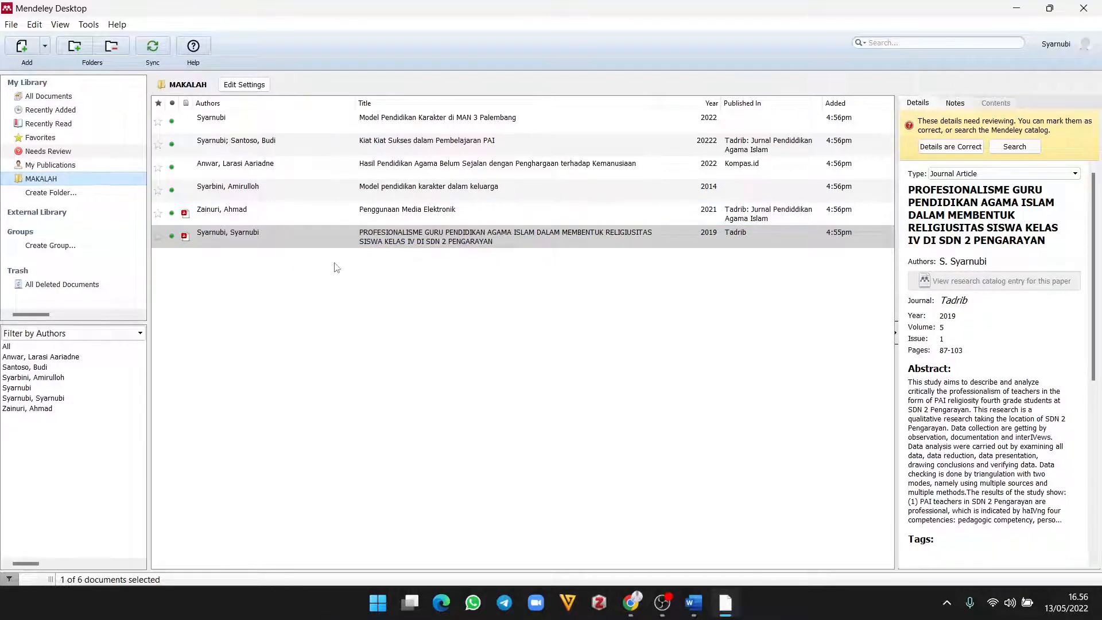
click(51, 193)
click(46, 179)
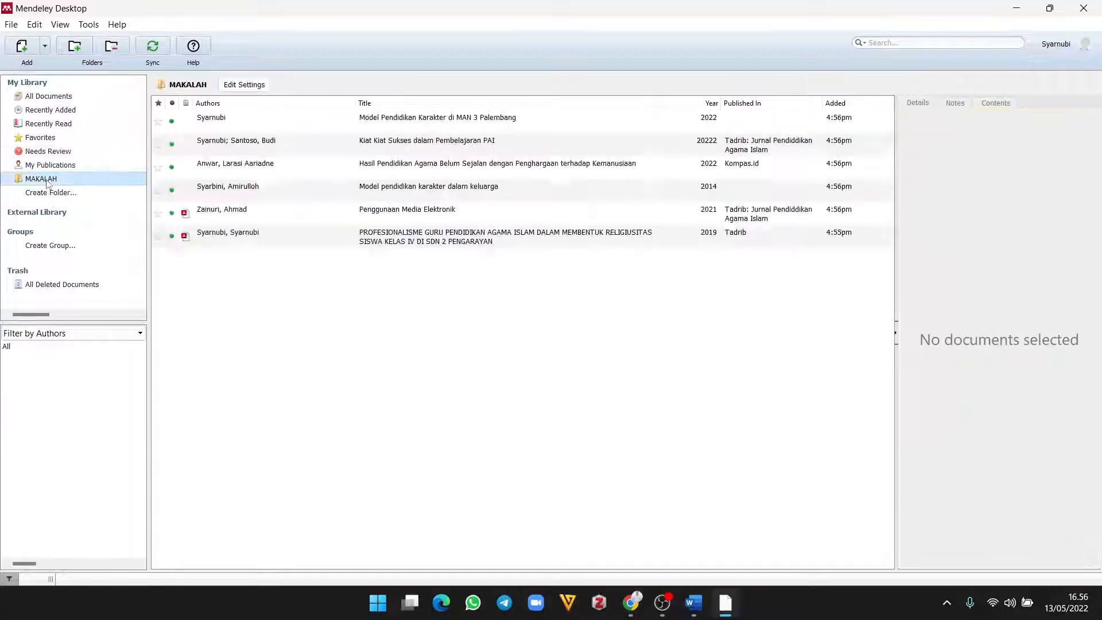
Step: Review the Tadrib article's details and title in the MAKALAH folder
click(205, 232)
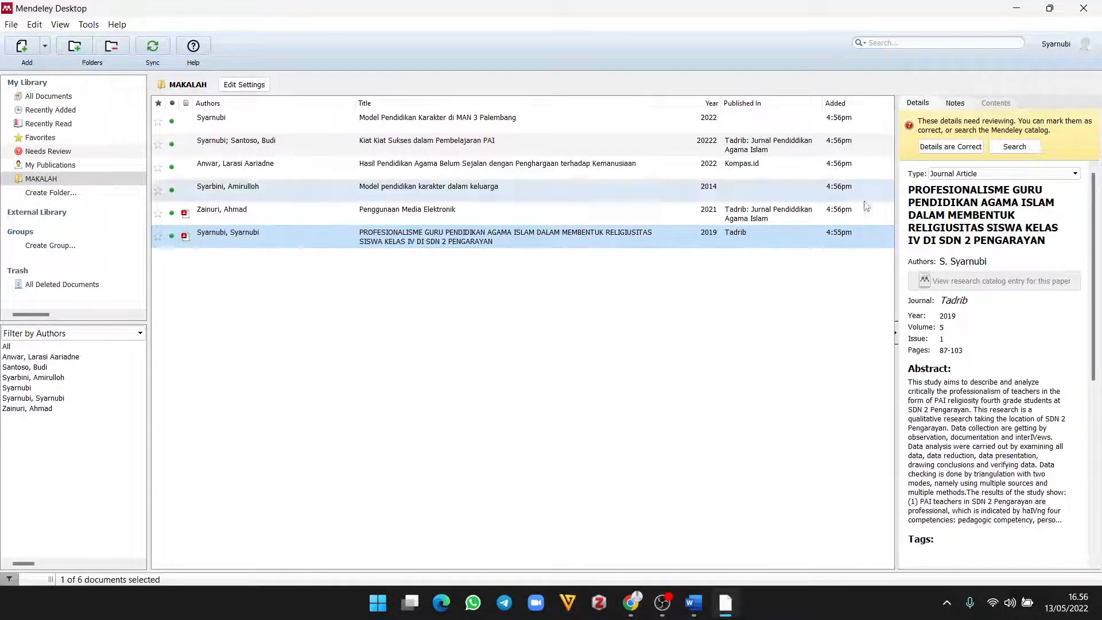
scroll(991, 276, down, 10)
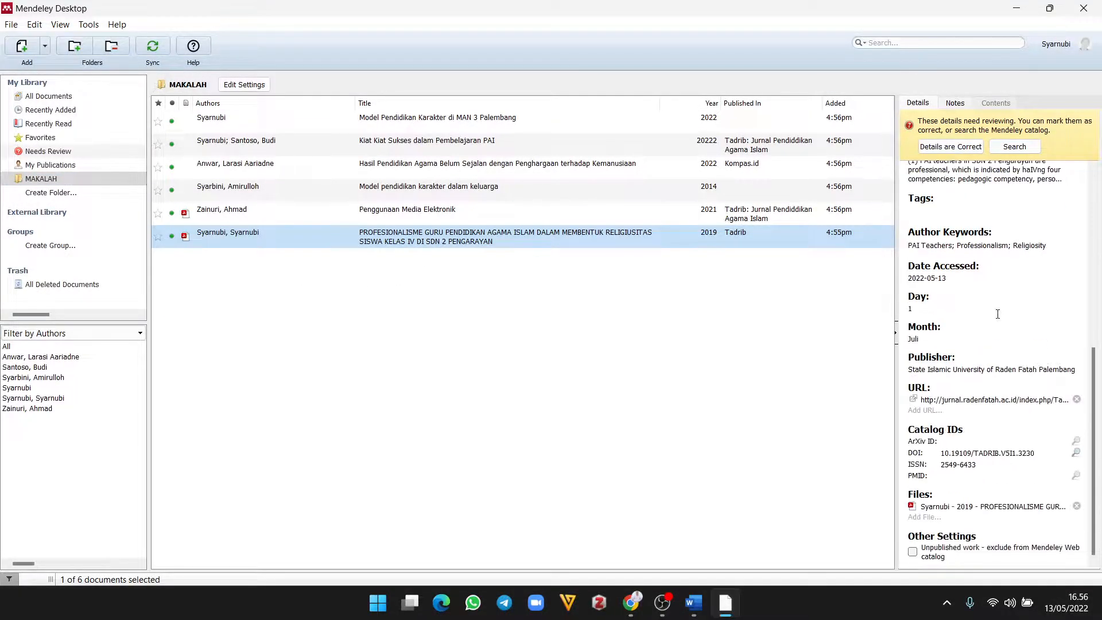
scroll(998, 315, up, 10)
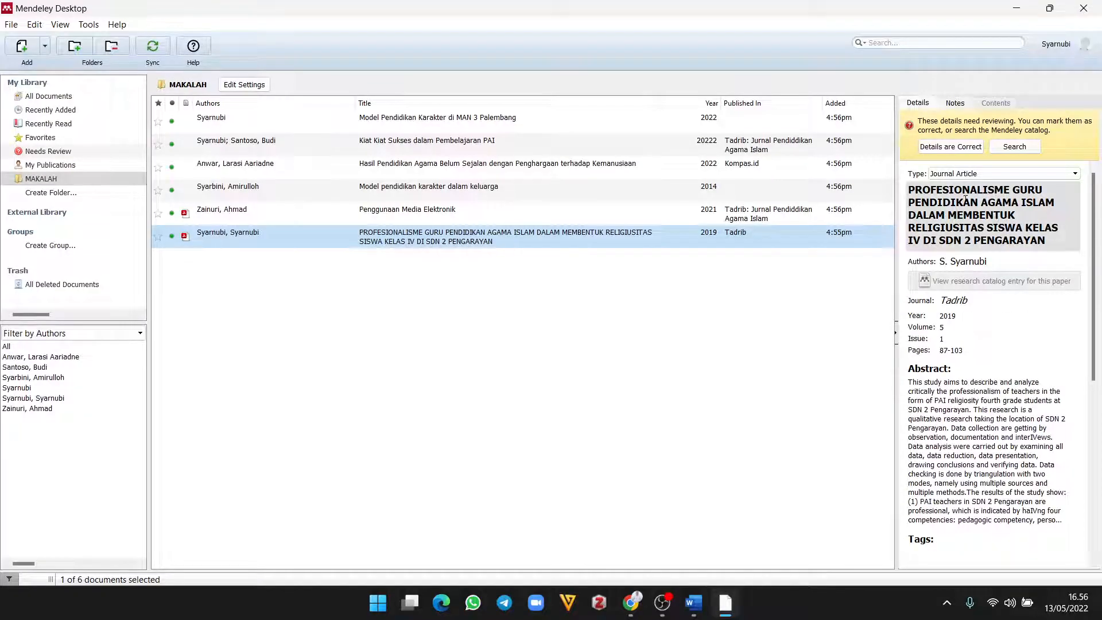
click(964, 201)
drag(1029, 236, 1015, 227)
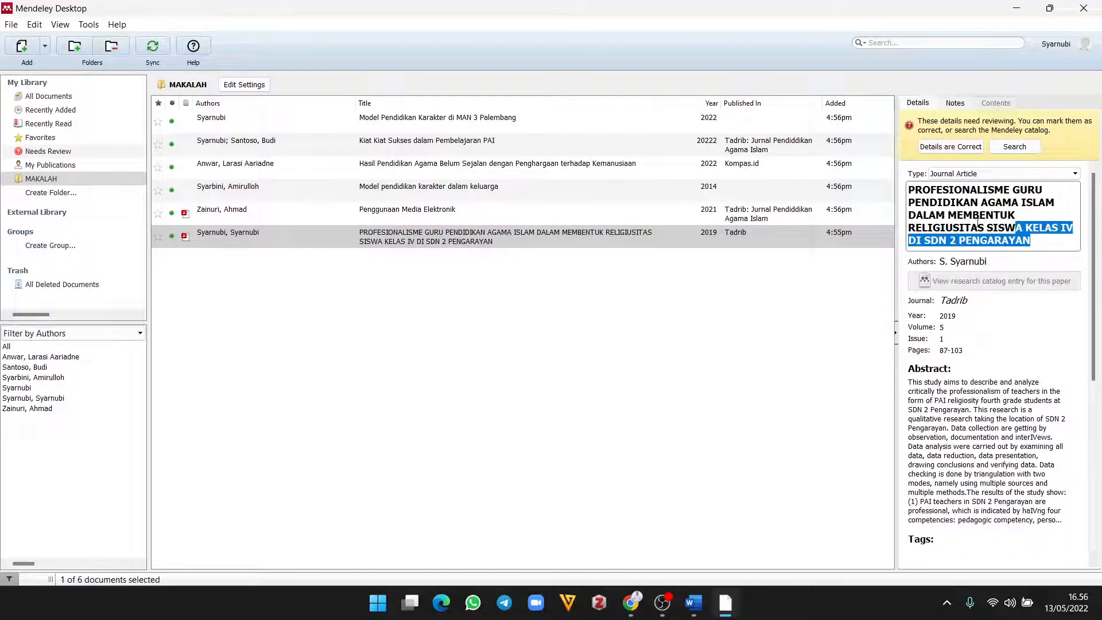
click(973, 214)
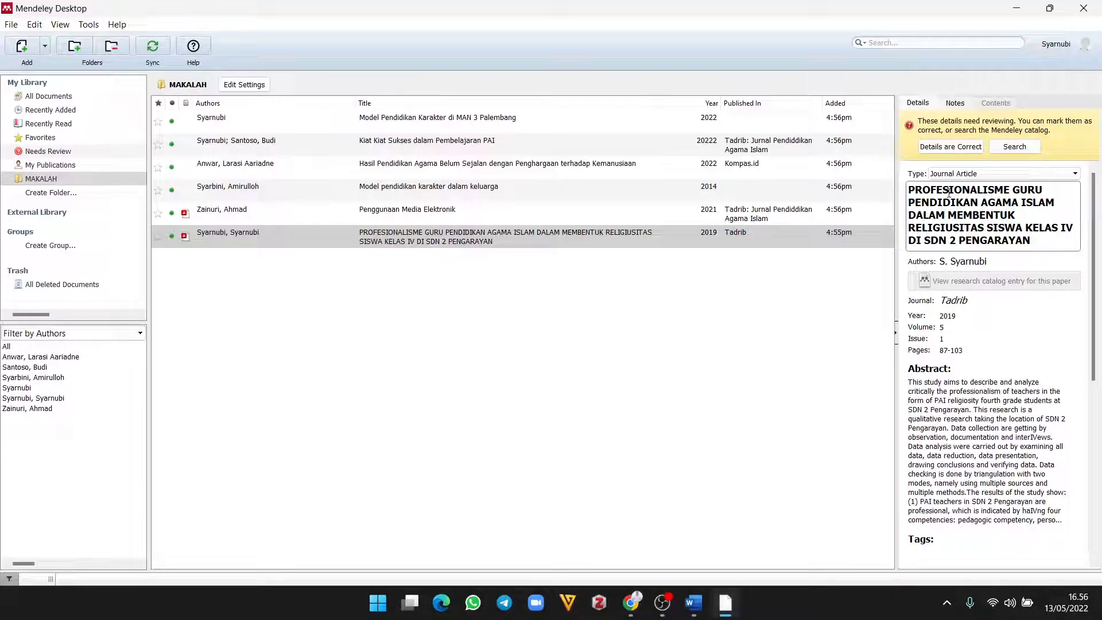
click(557, 373)
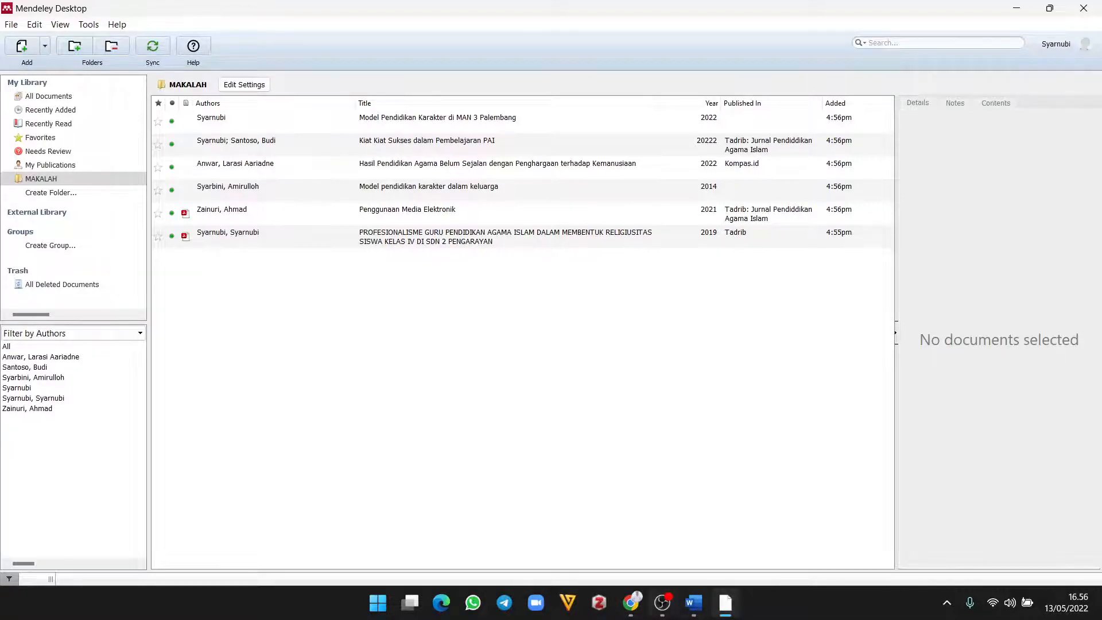
Step: Minimize Chrome, then restore the Mendeley window down and move it toward the upper left
click(631, 603)
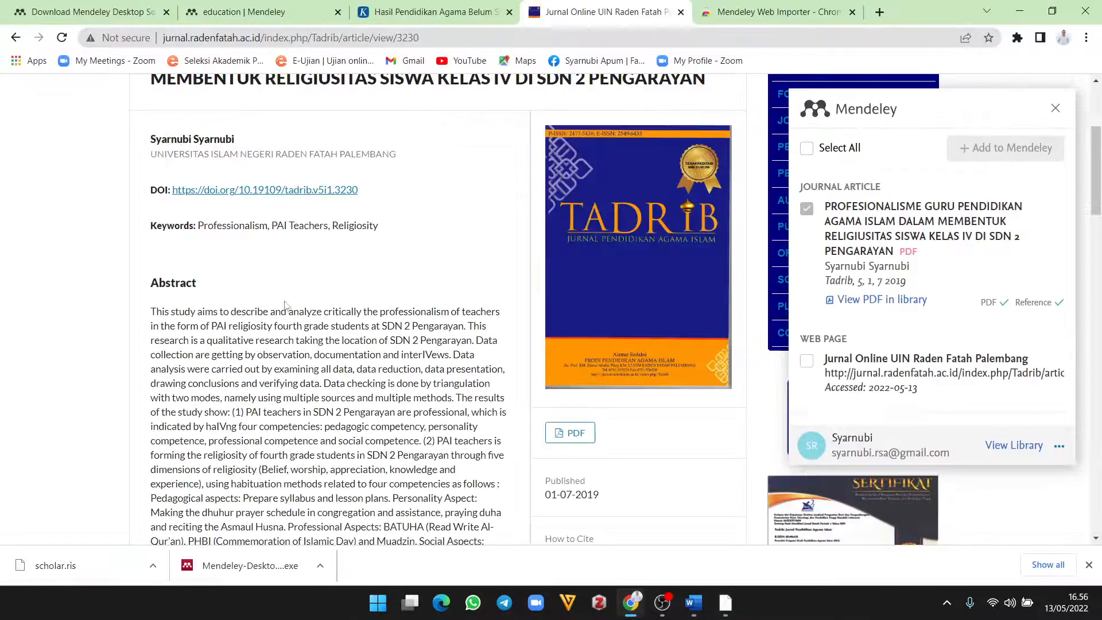
scroll(285, 304, up, 5)
click(1020, 10)
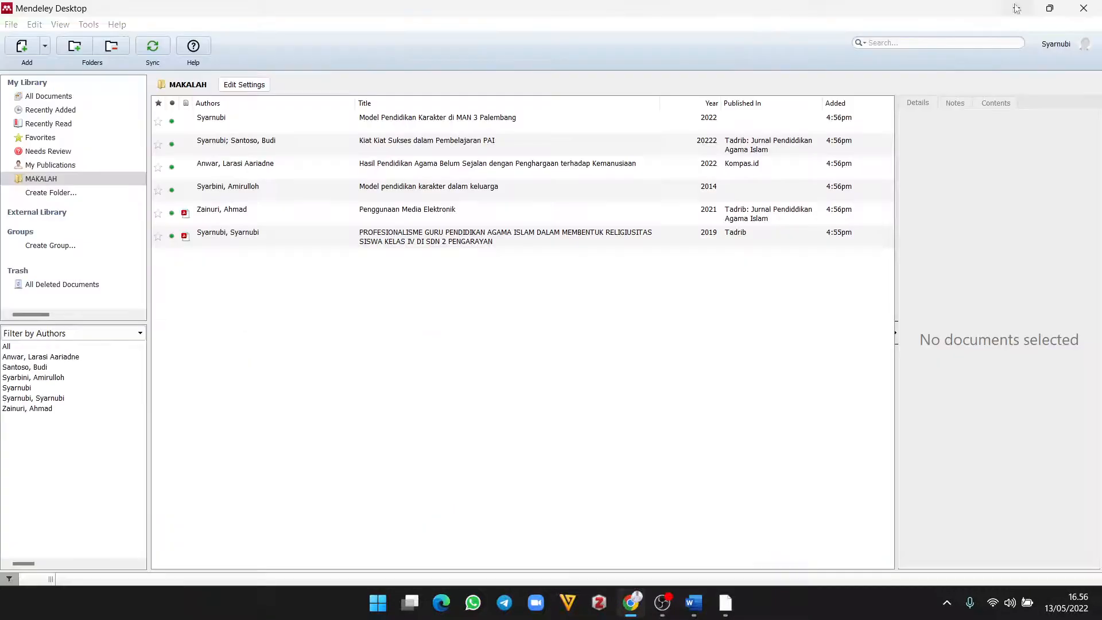
click(89, 24)
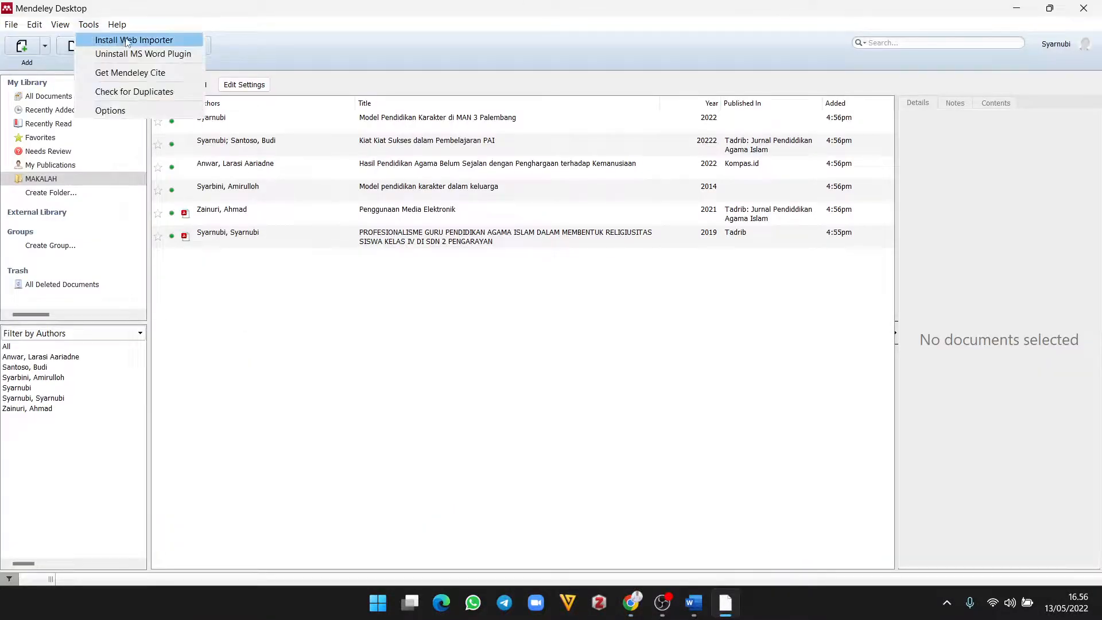
click(505, 8)
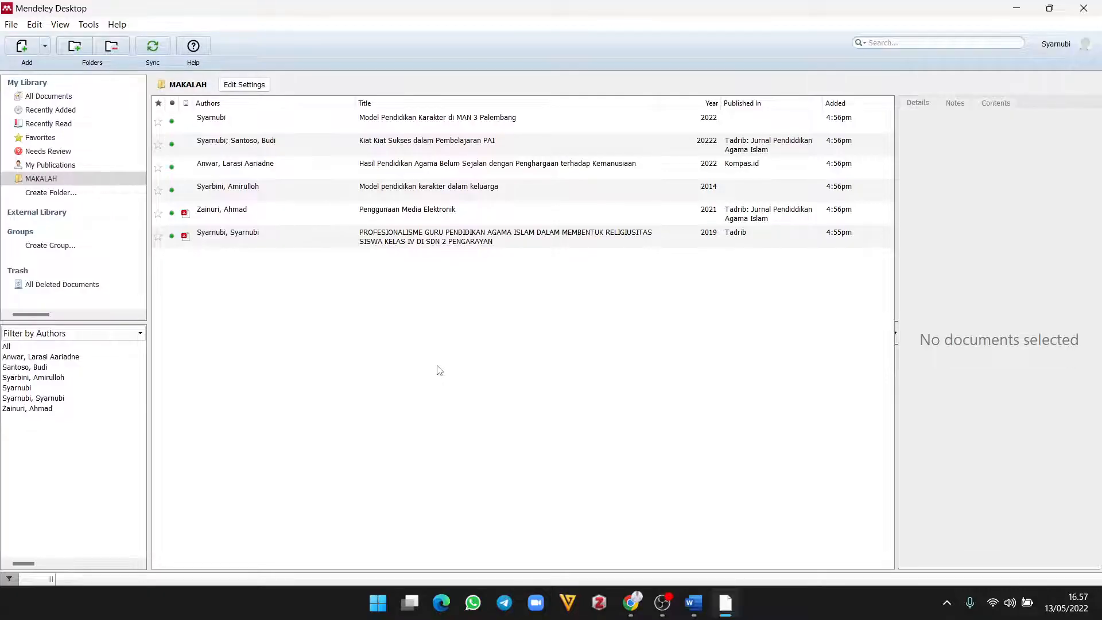
click(1050, 8)
drag(848, 133, 530, 95)
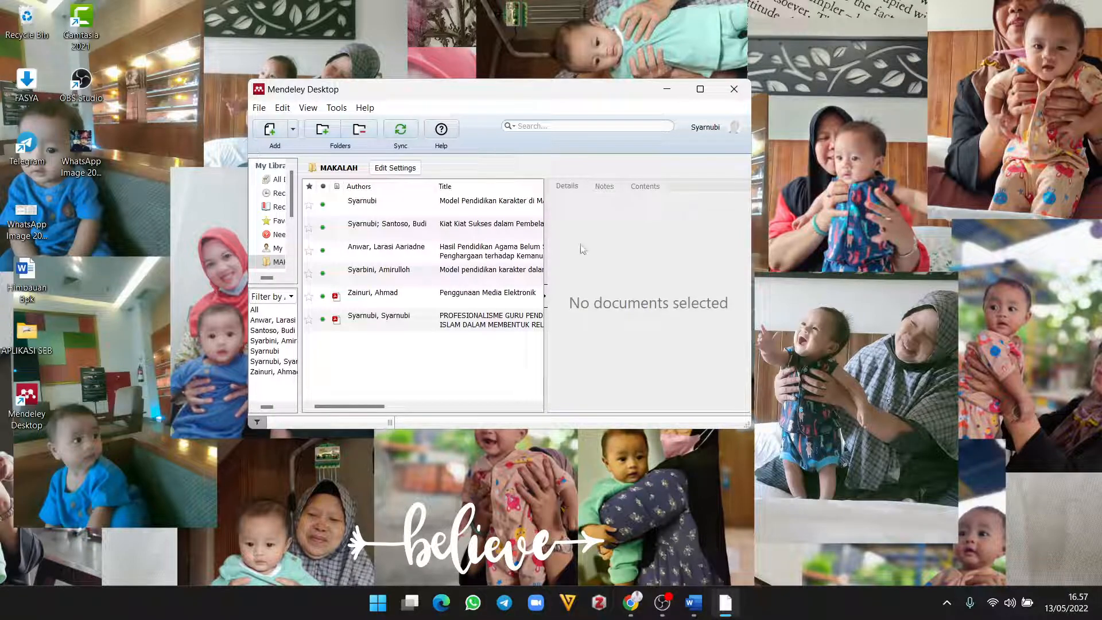
Step: Relaunch Word as a fresh document containing one line of filler text
click(694, 603)
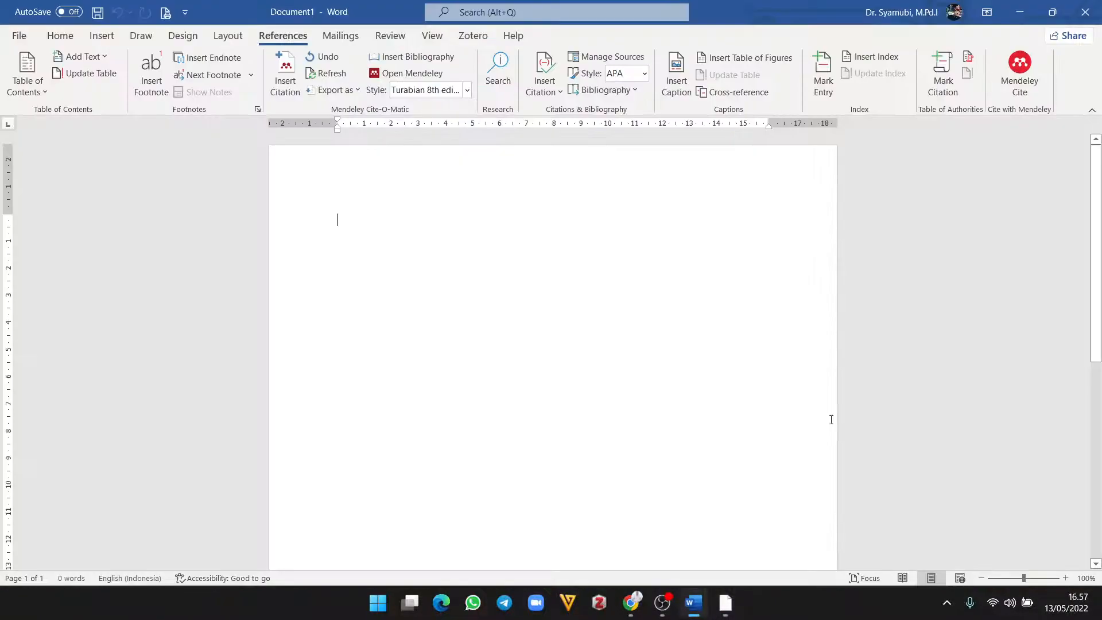
click(1085, 16)
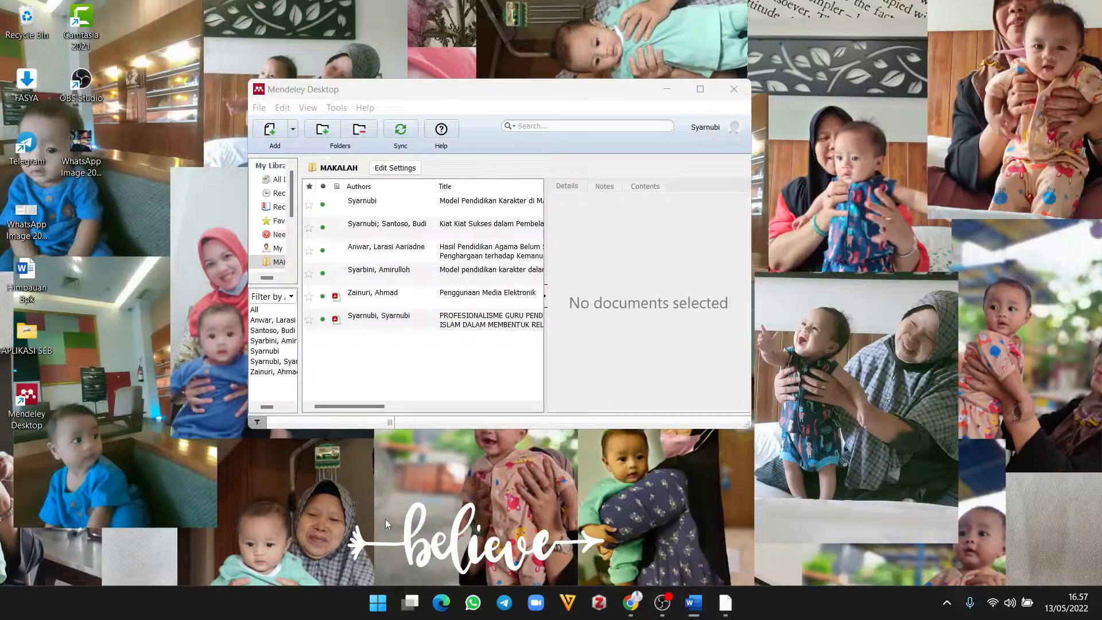
click(377, 601)
click(387, 192)
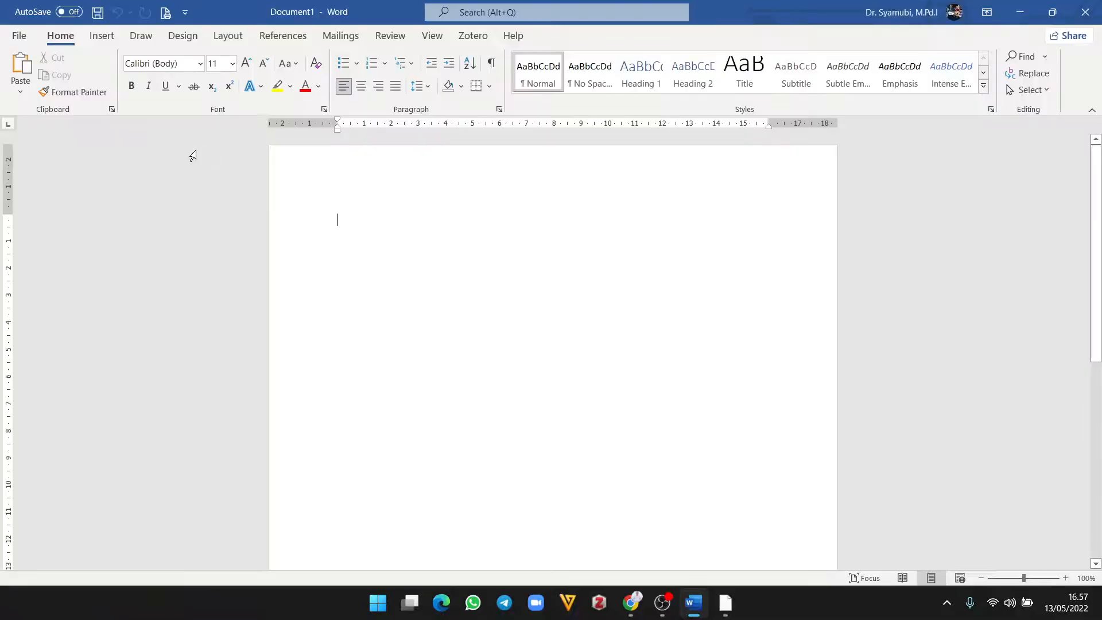
click(282, 36)
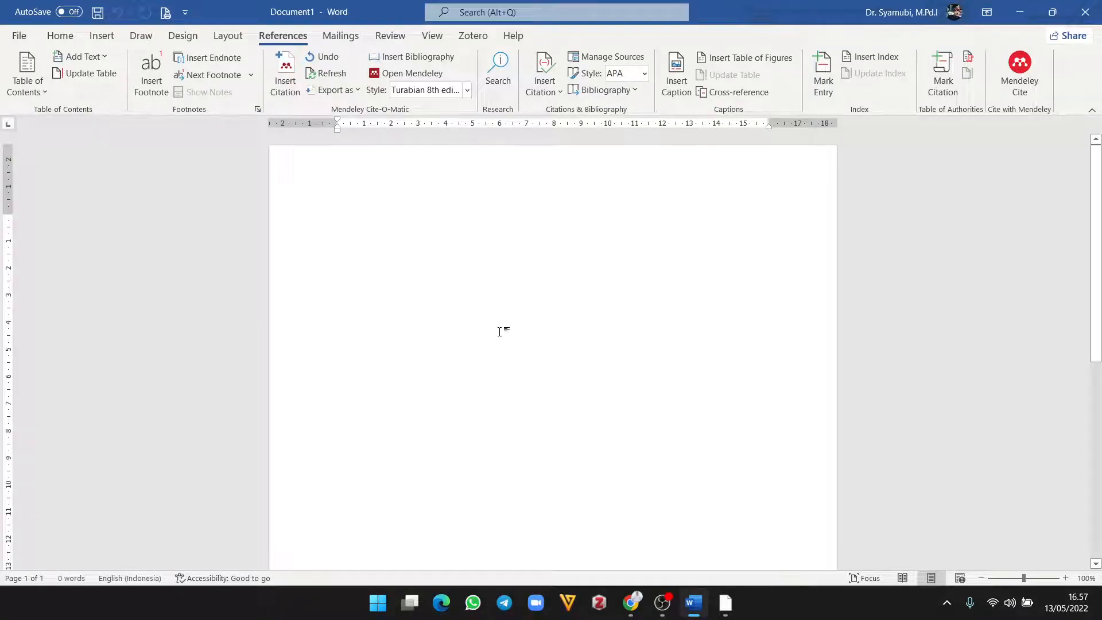
text(zsbdjfzlkv)
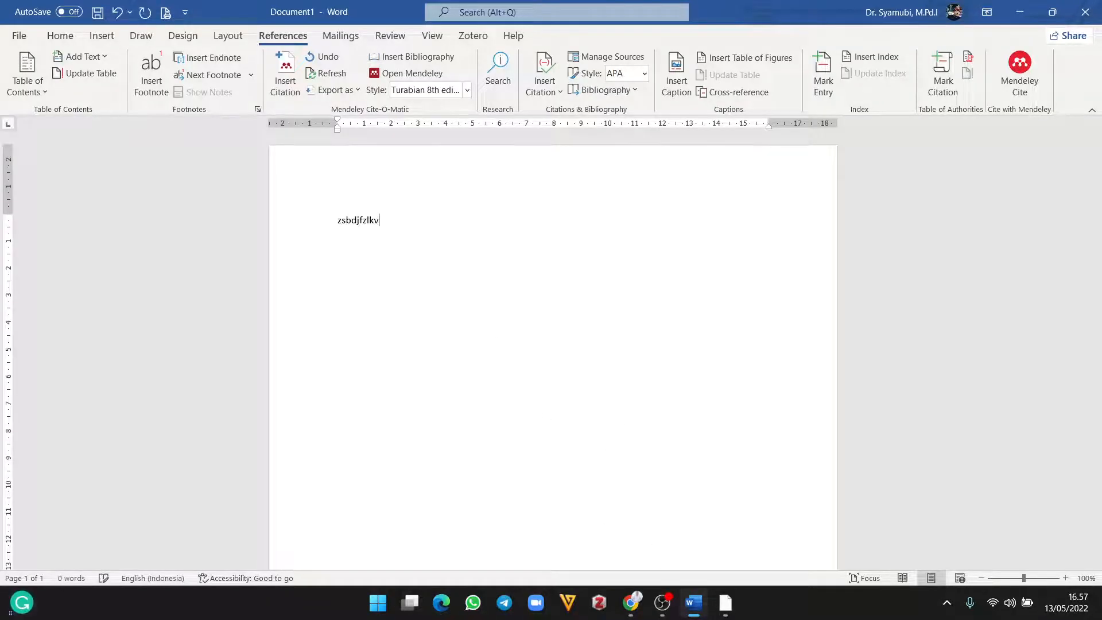
text(cvnbkcfxghfxdjgklbdzjbkfdnmkgjeiojfsdkz)
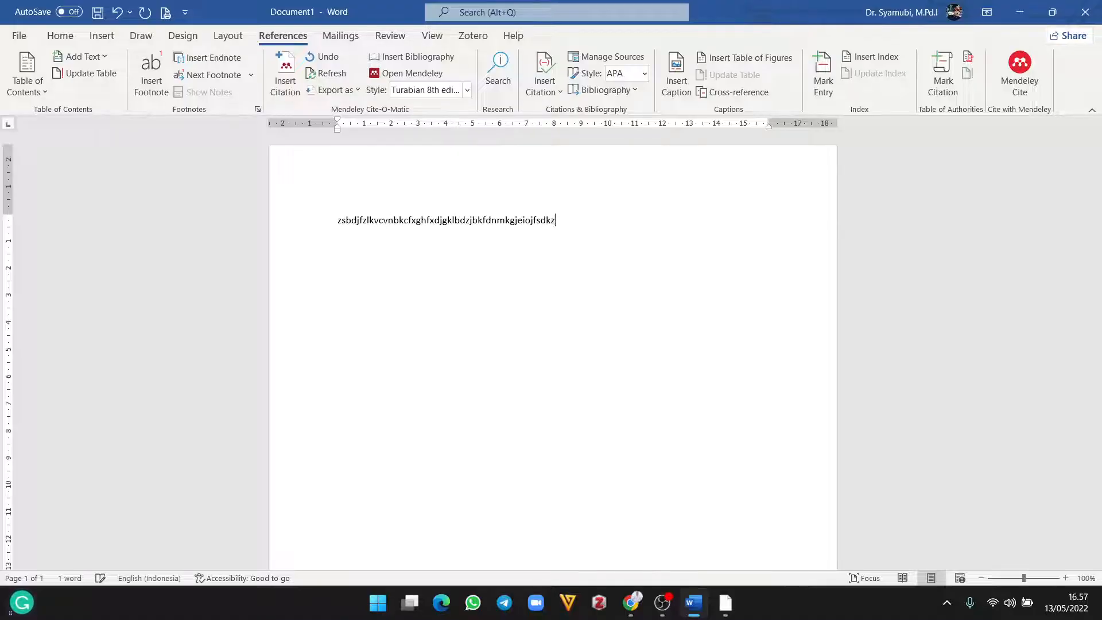
text(gvkdfjhjsgbvkdznglkdznglkzsdnl)
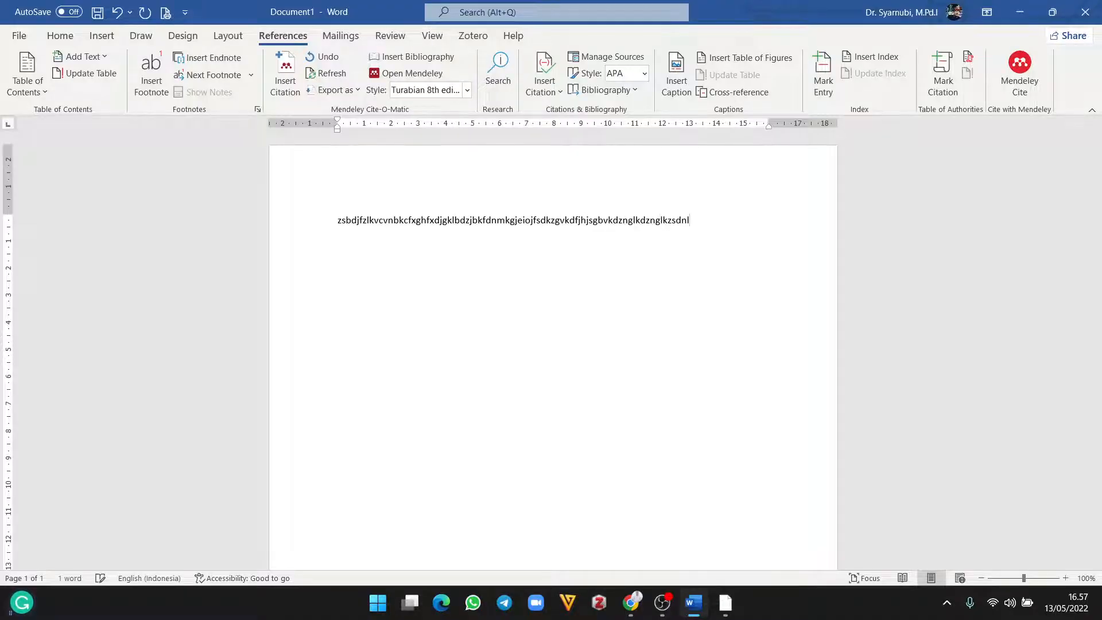
key(Return)
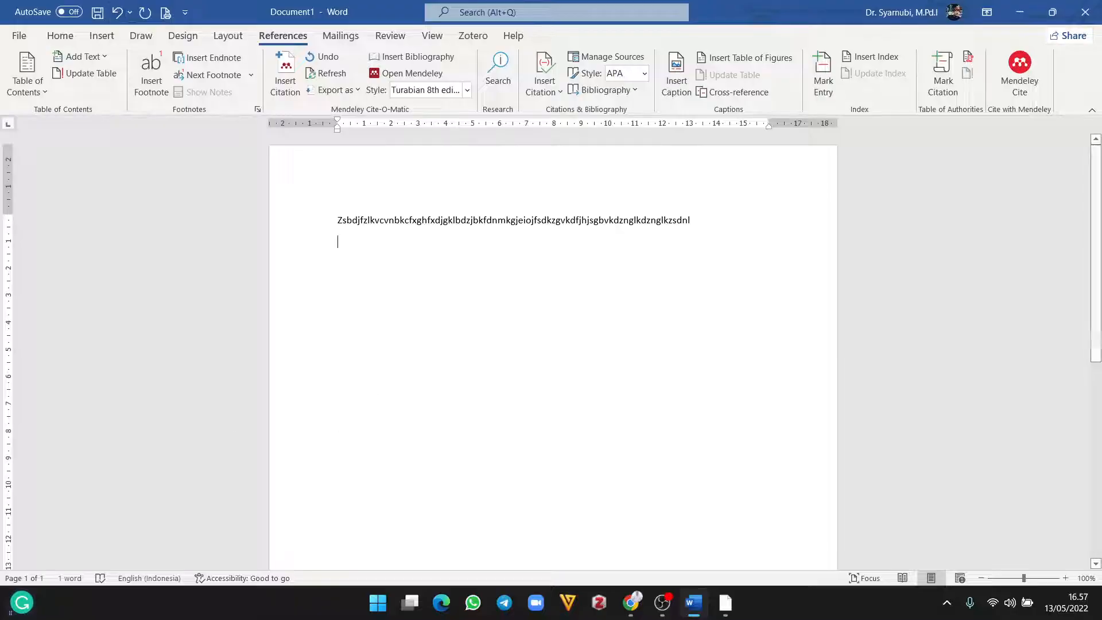
Step: Open File Explorer maximized and go to the Documents folder inside Downloads
click(1017, 9)
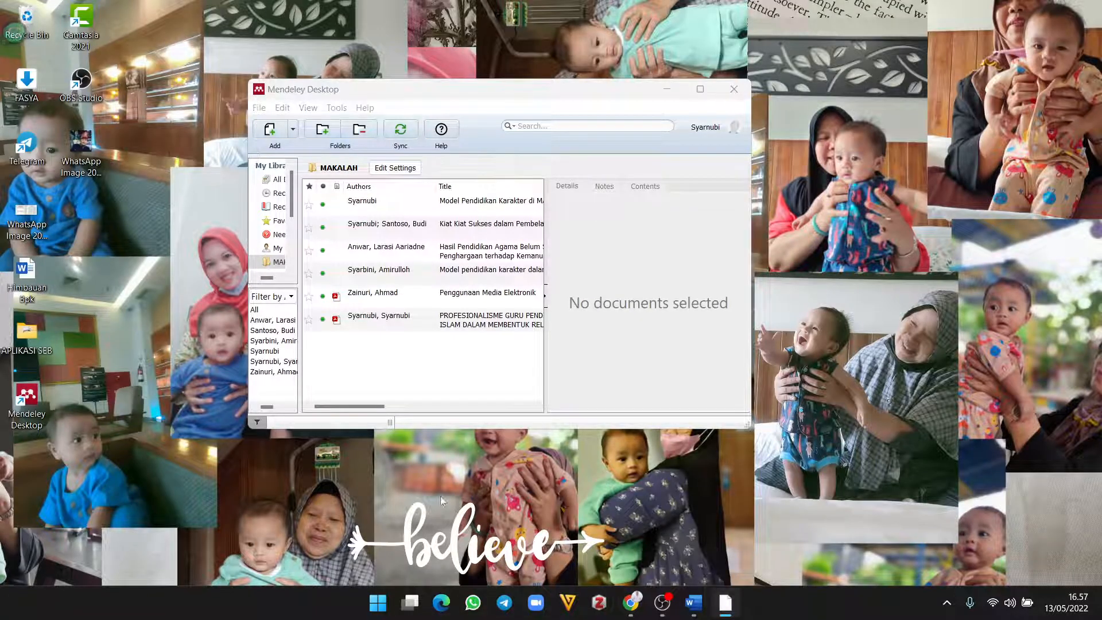
key(super+e)
click(607, 11)
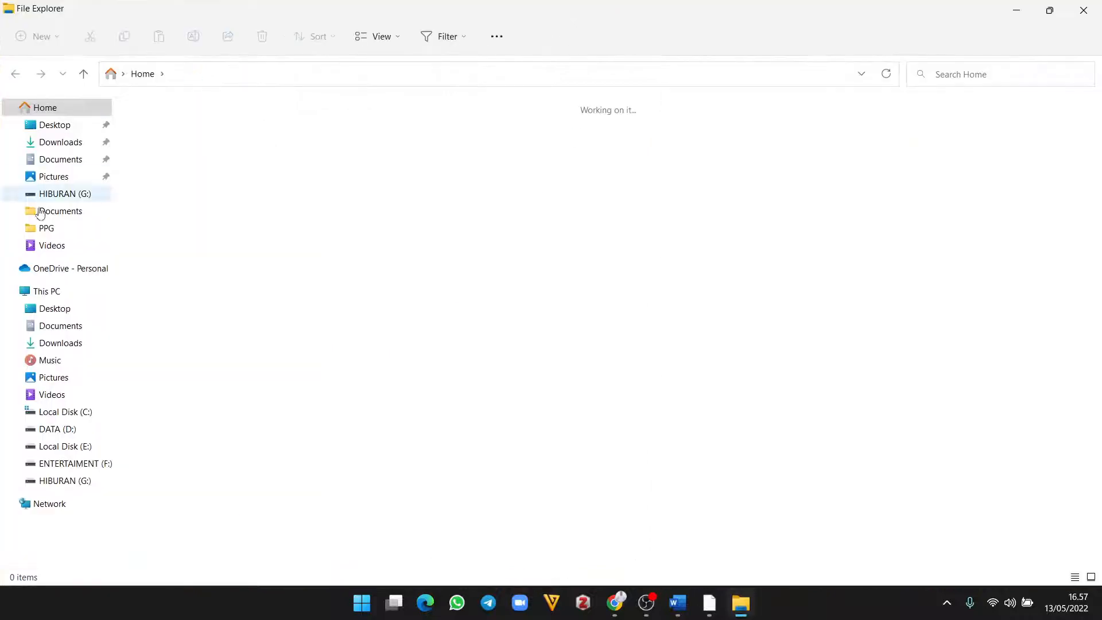
click(60, 142)
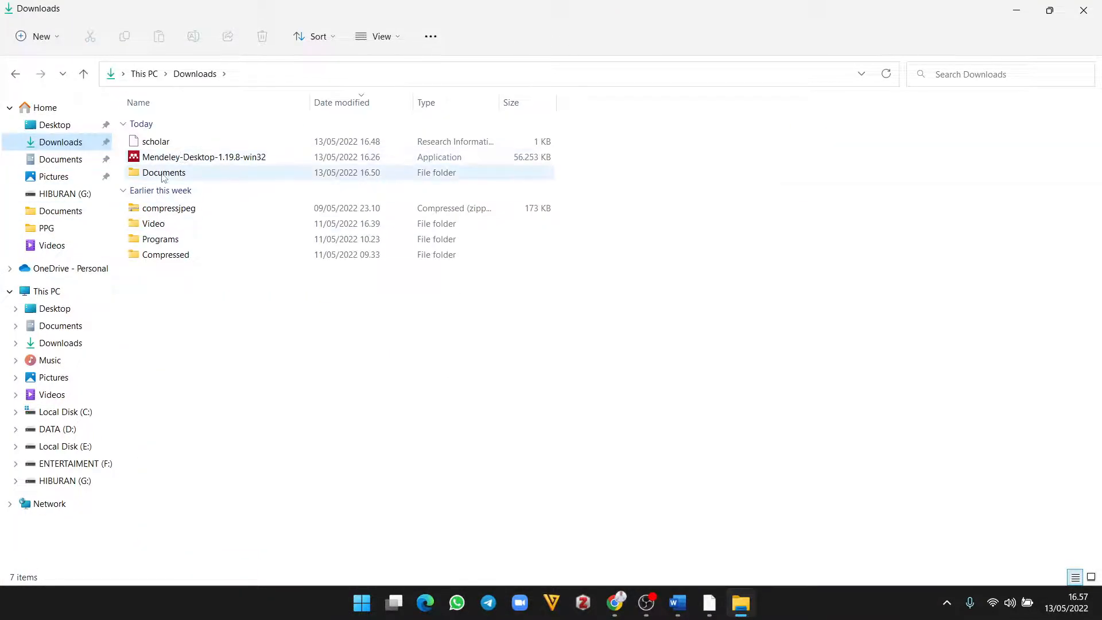
double_click(160, 172)
click(193, 144)
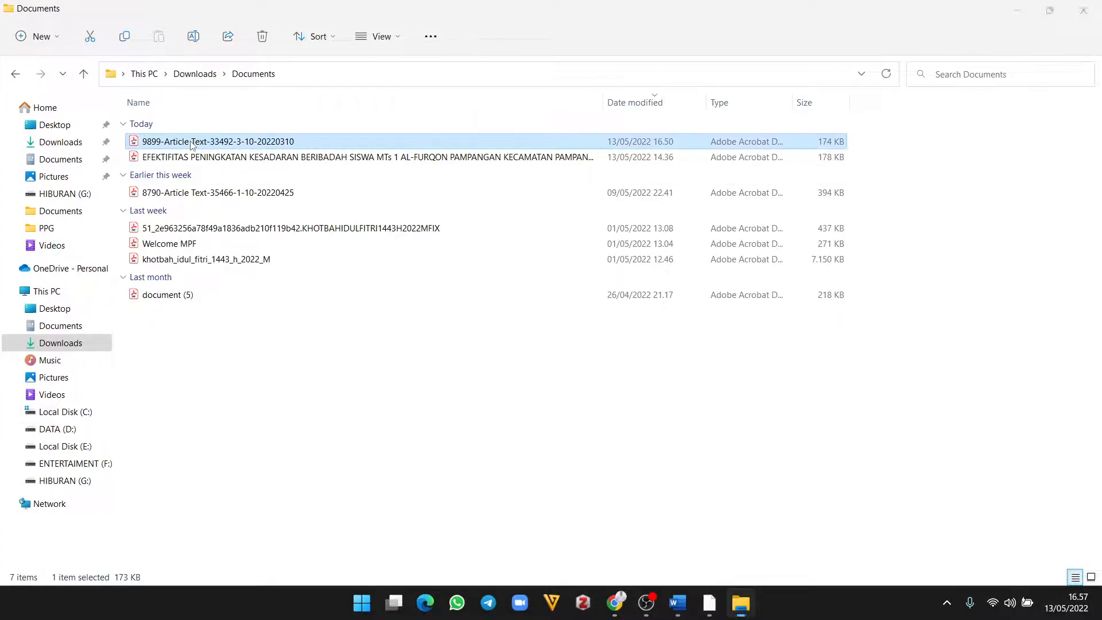
double_click(193, 143)
scroll(414, 350, down, 10)
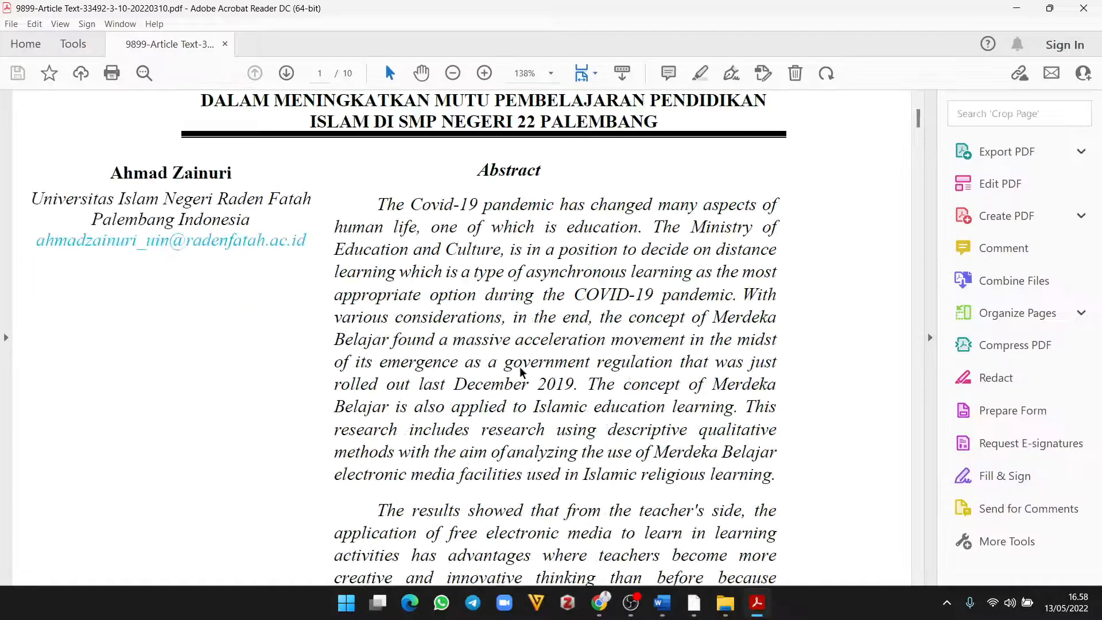
scroll(521, 367, down, 10)
scroll(525, 356, up, 3)
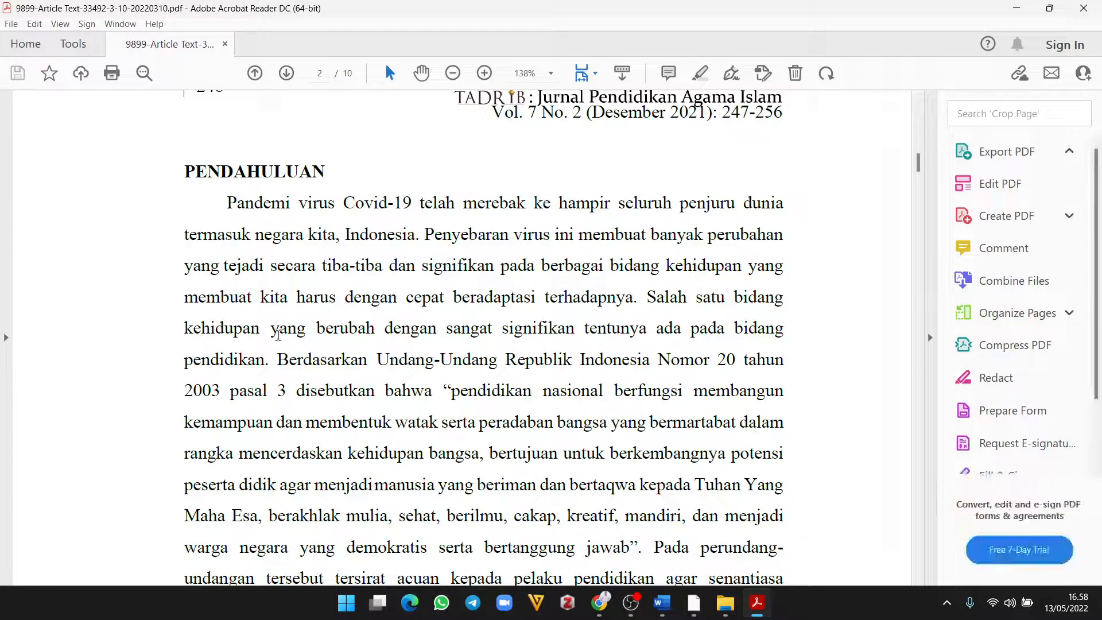
Step: Copy the opening PENDAHULUAN paragraph, from Pandemi to pendidikan
drag(227, 203, 270, 359)
right_click(270, 359)
click(291, 380)
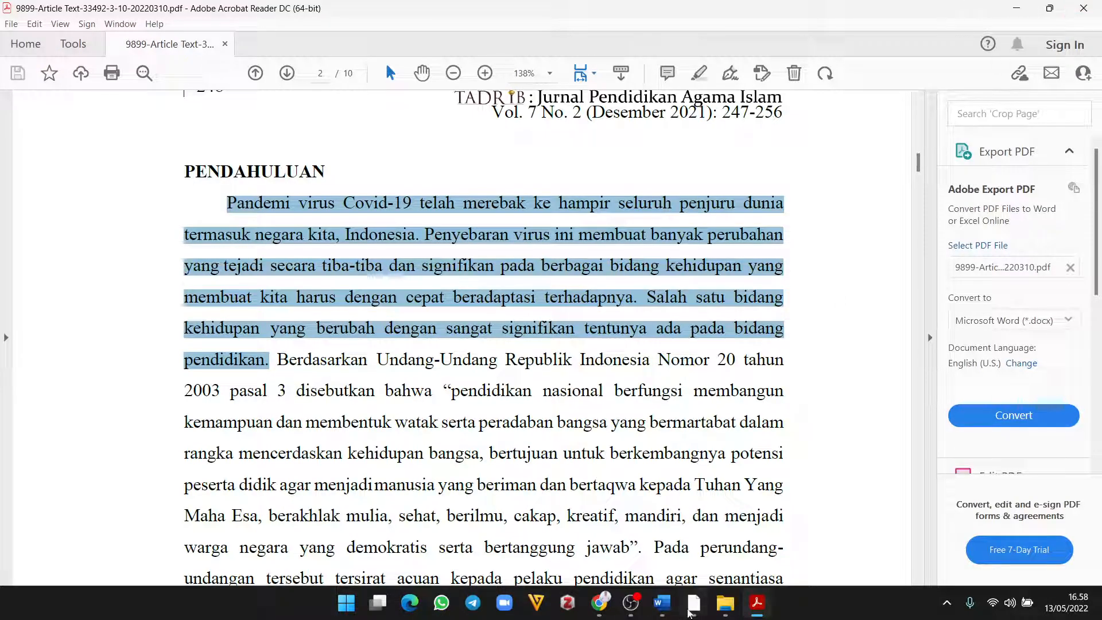
Step: Replace the Word filler line with the copied Pandemi paragraph, keeping source formatting
click(662, 603)
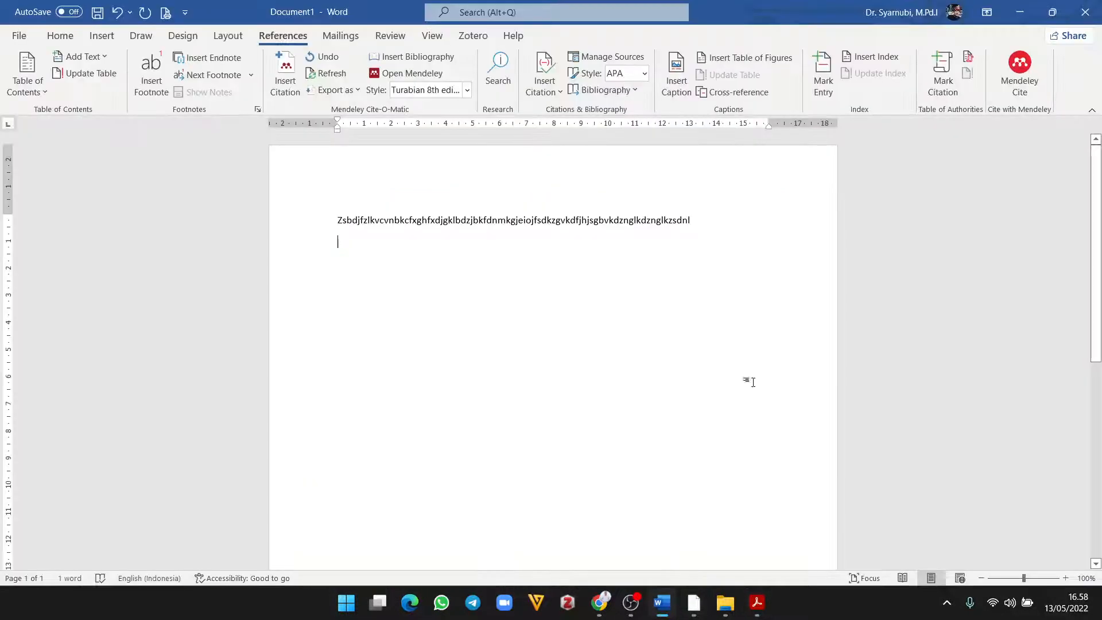
drag(694, 221, 111, 222)
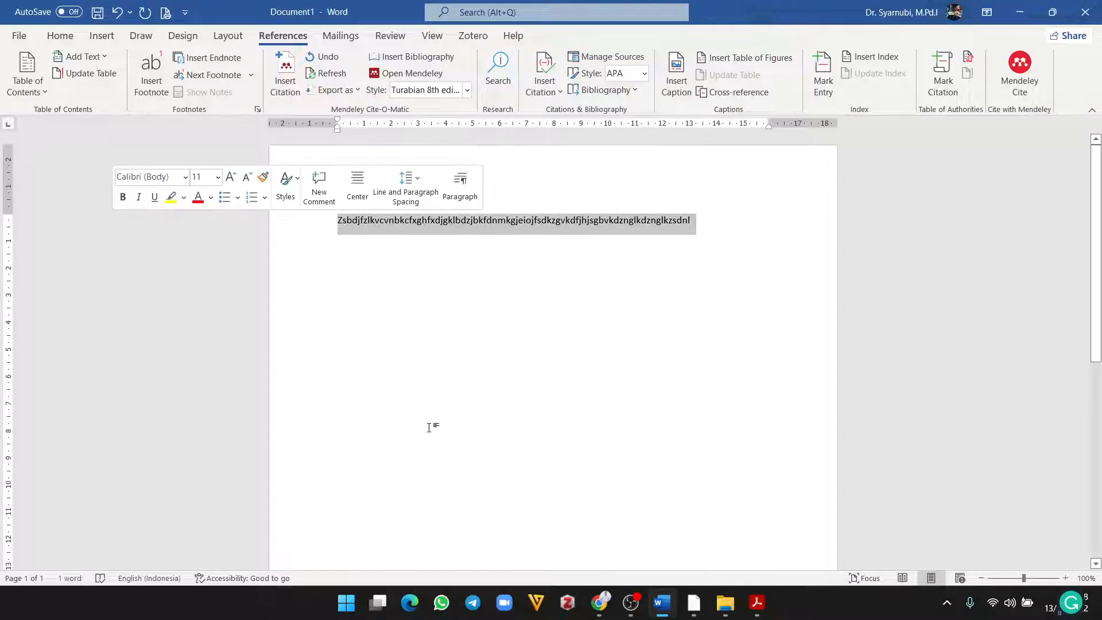
key(Delete)
right_click(456, 234)
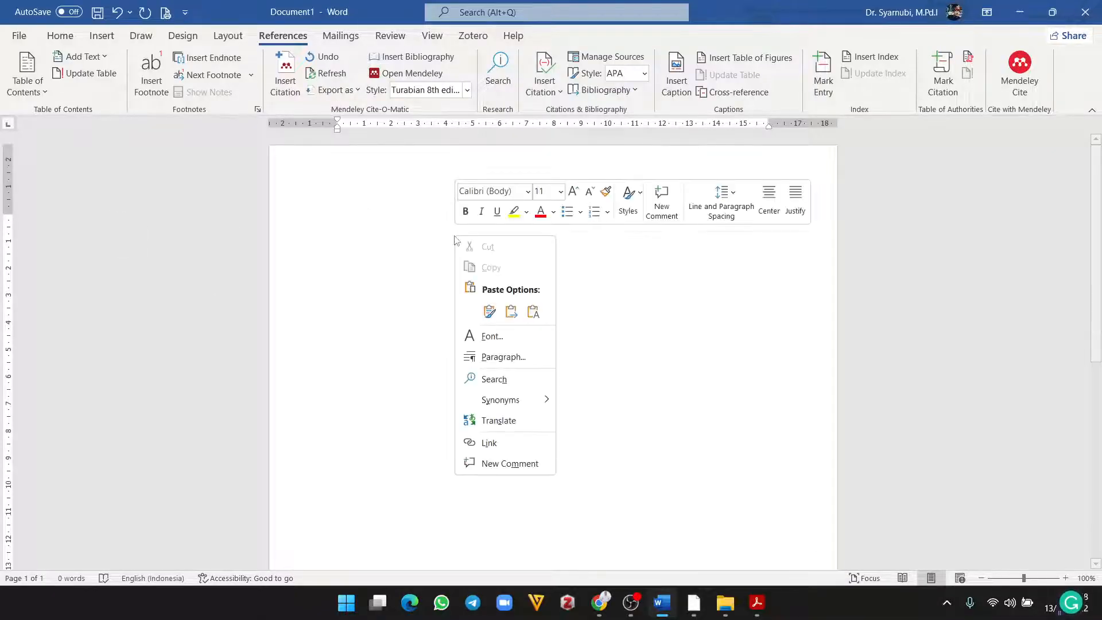
click(490, 312)
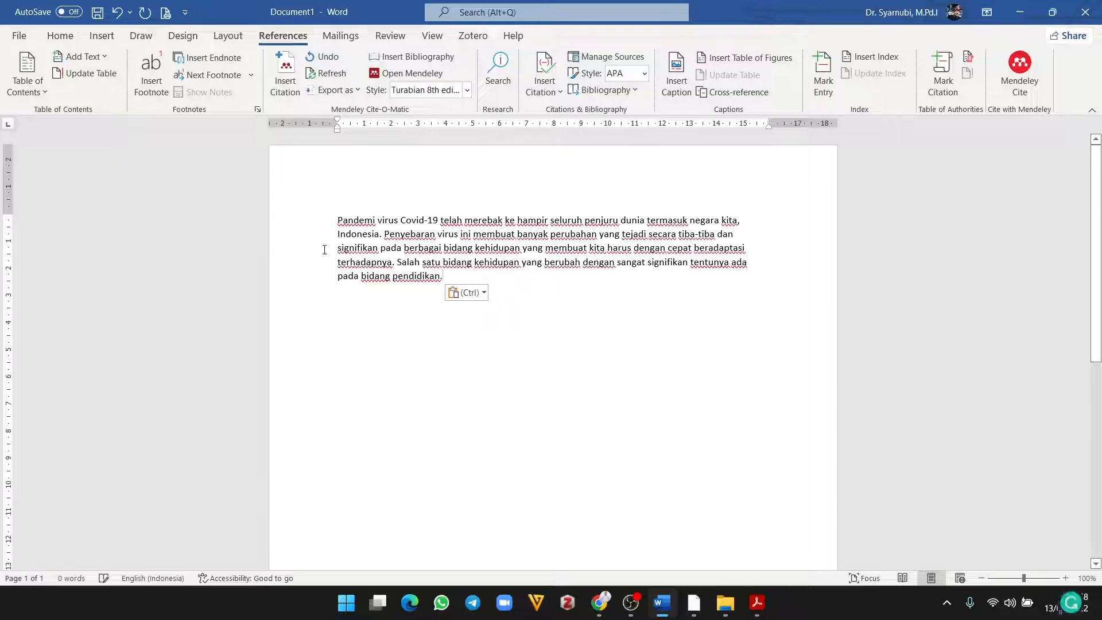
Step: Justify the pasted paragraph and set it in Times New Roman, size 12
triple_click(314, 191)
click(60, 36)
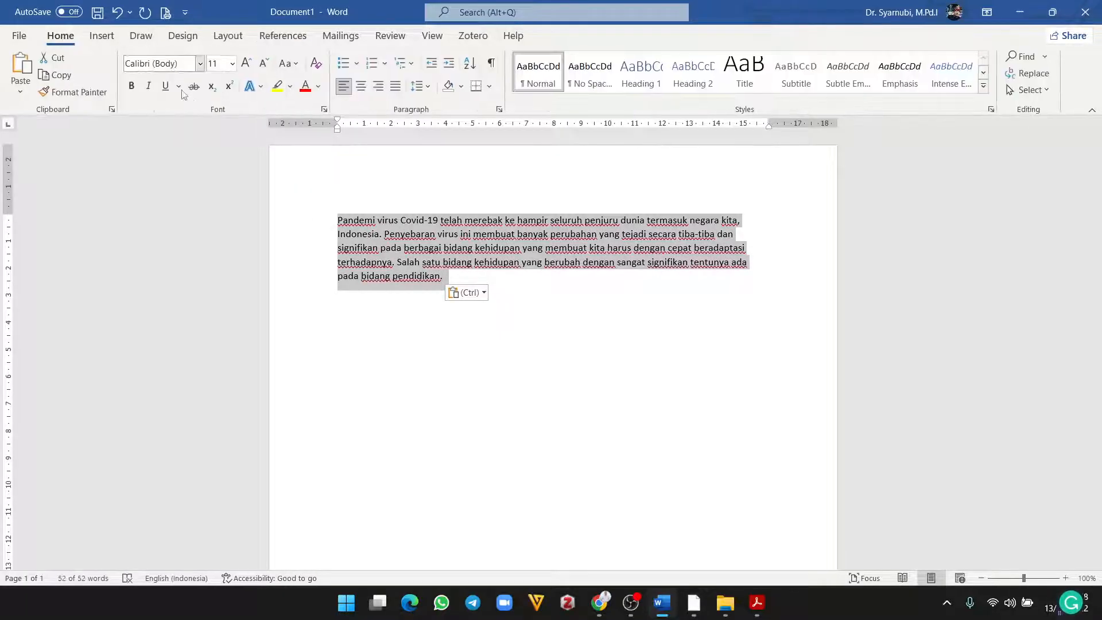
click(396, 86)
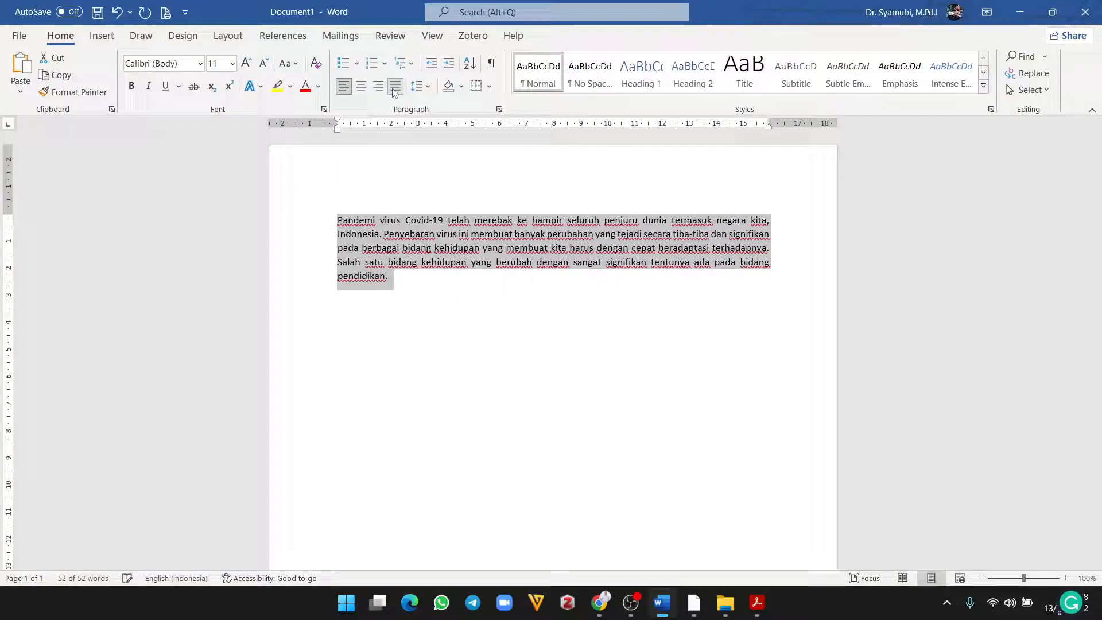
click(200, 63)
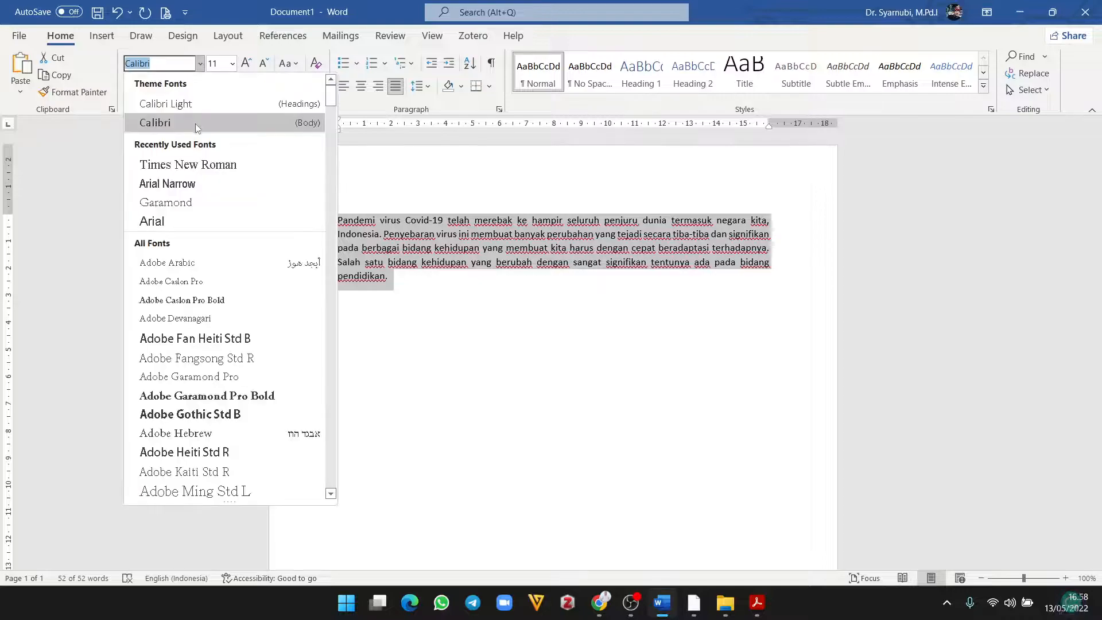
click(190, 163)
click(232, 63)
click(217, 144)
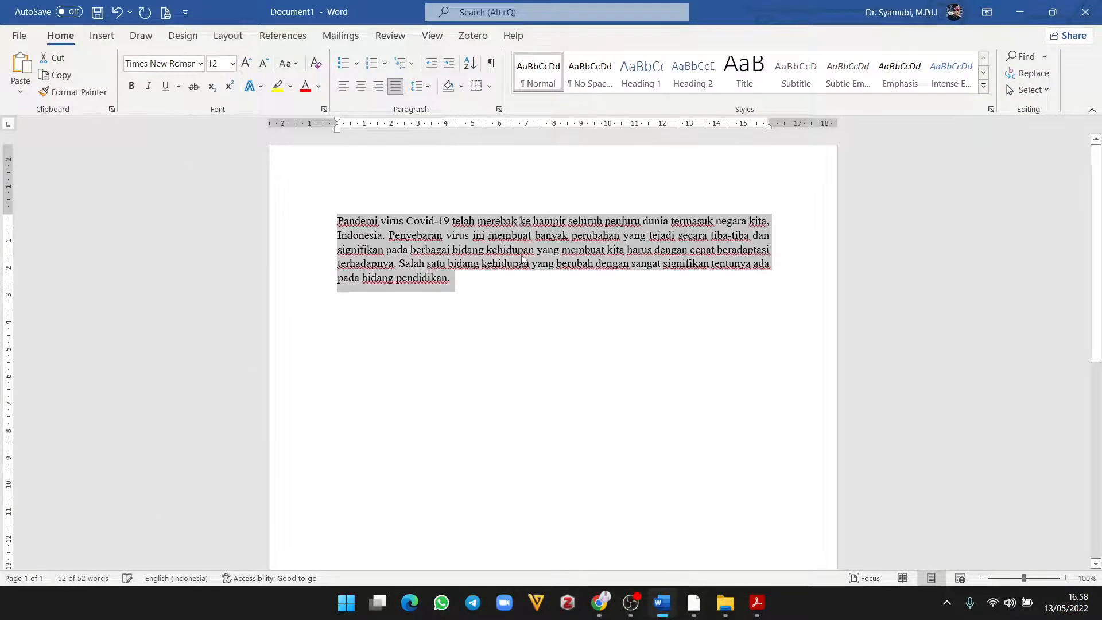
click(513, 232)
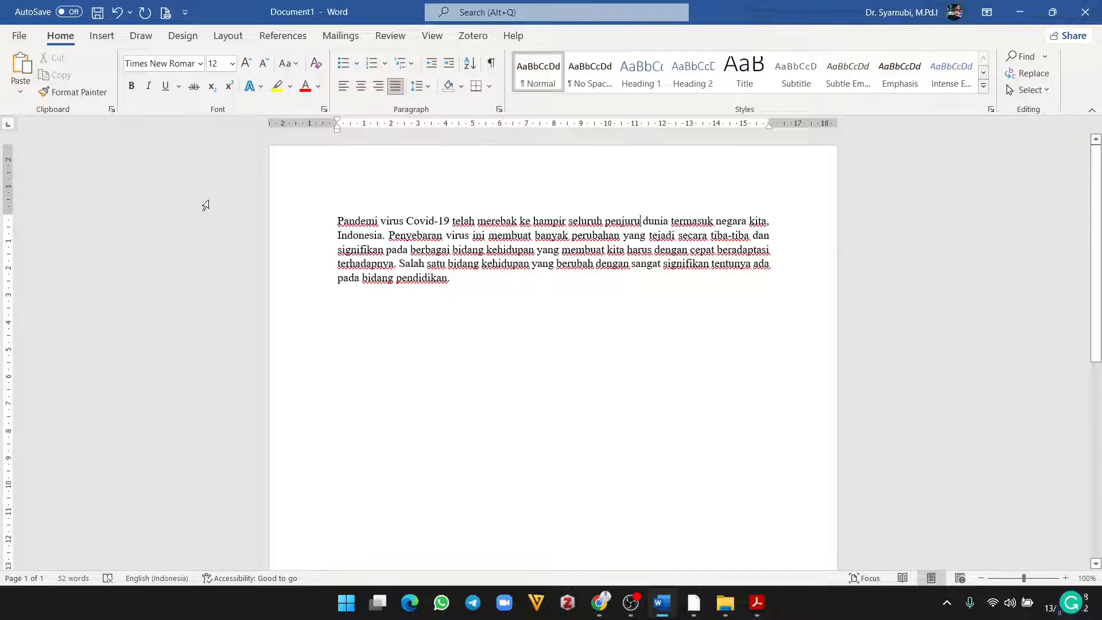
Step: Cite Syarnubi's 2022 MAN 3 Palembang character-education book, hlm. 90, as a footnote after 'penjuru'
click(288, 37)
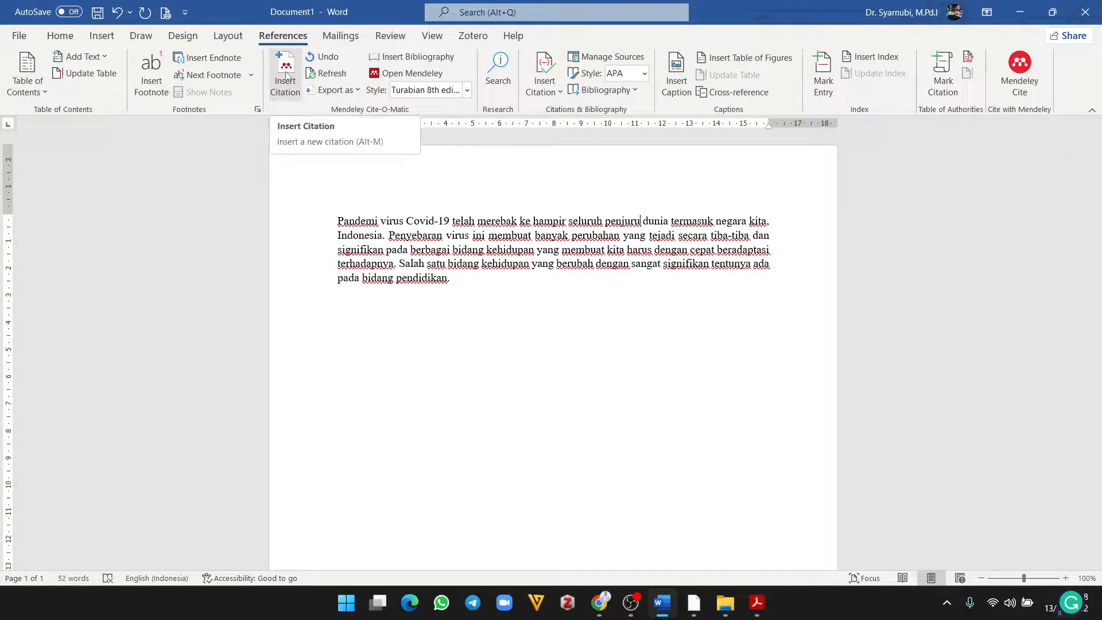
click(286, 74)
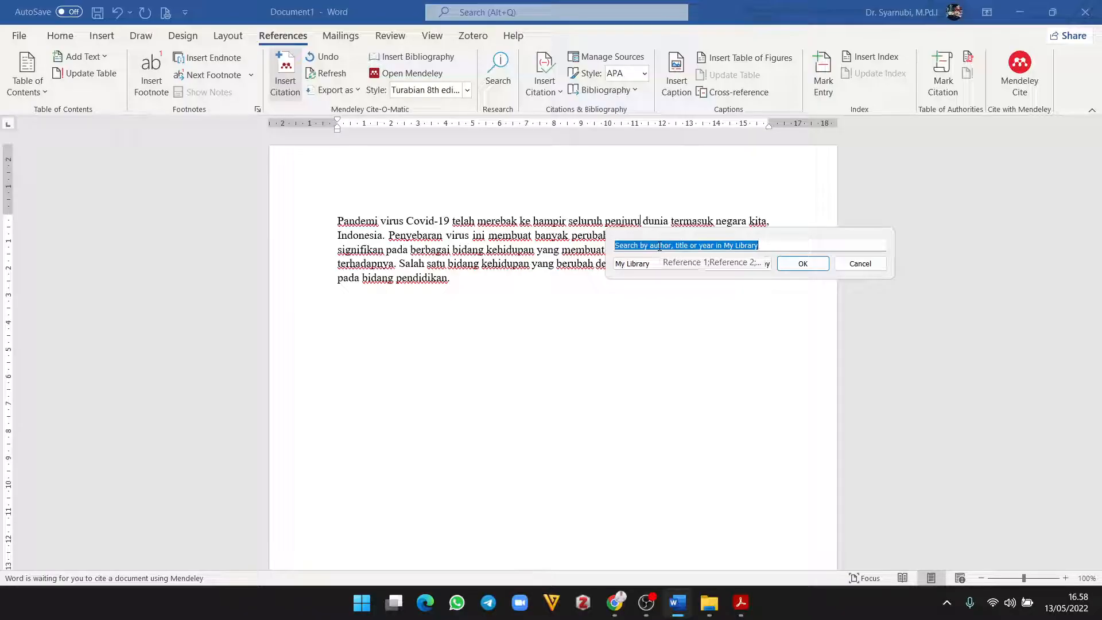
text(syarnubi)
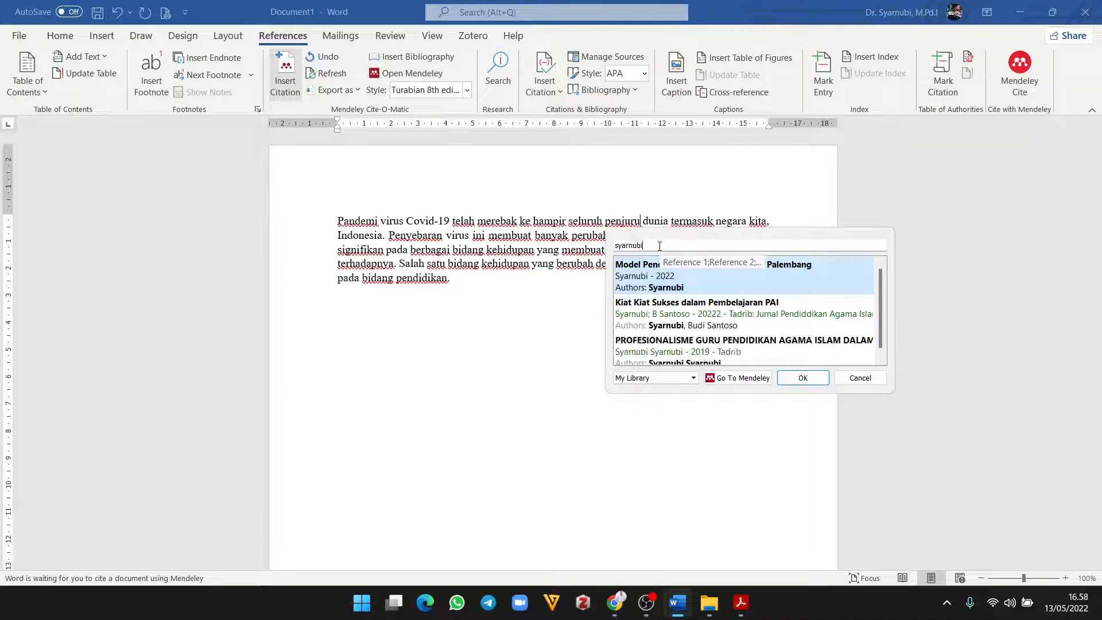
click(728, 285)
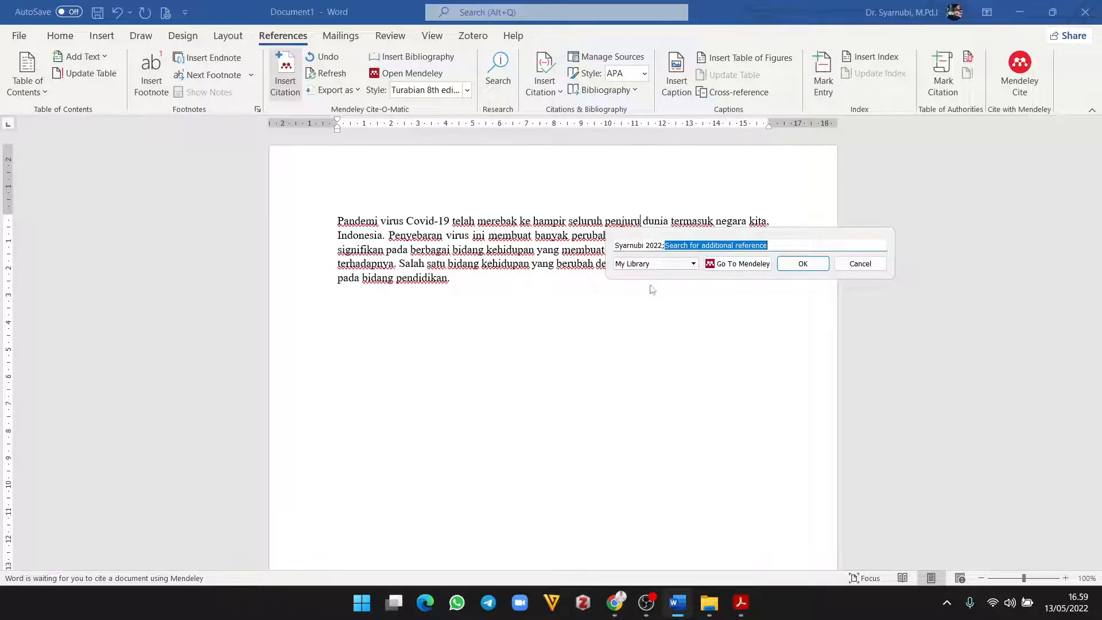
click(640, 245)
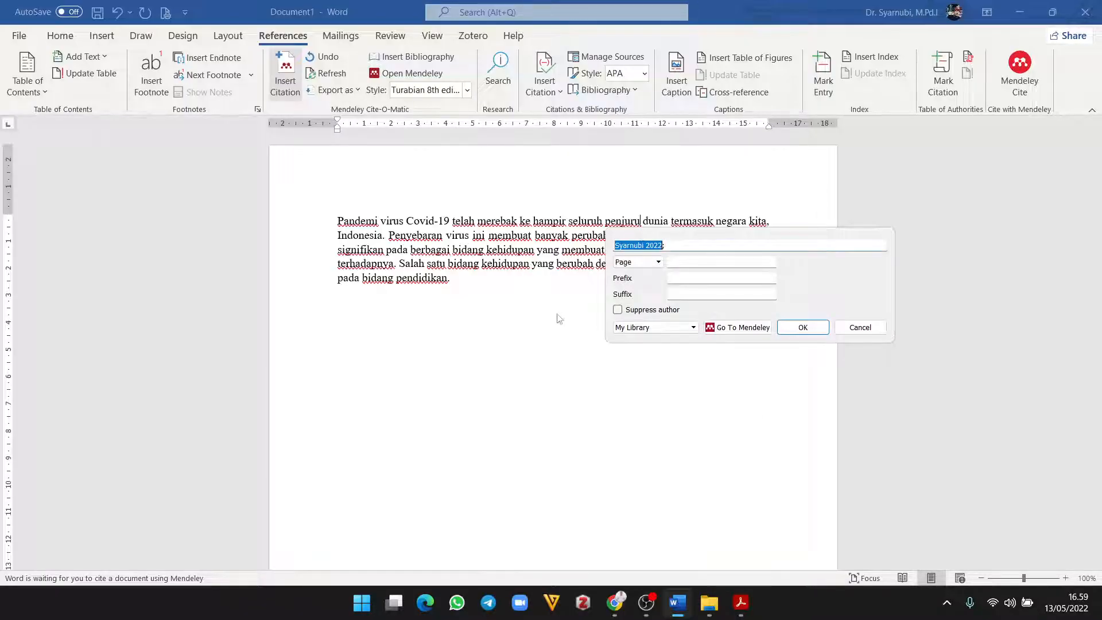
click(680, 265)
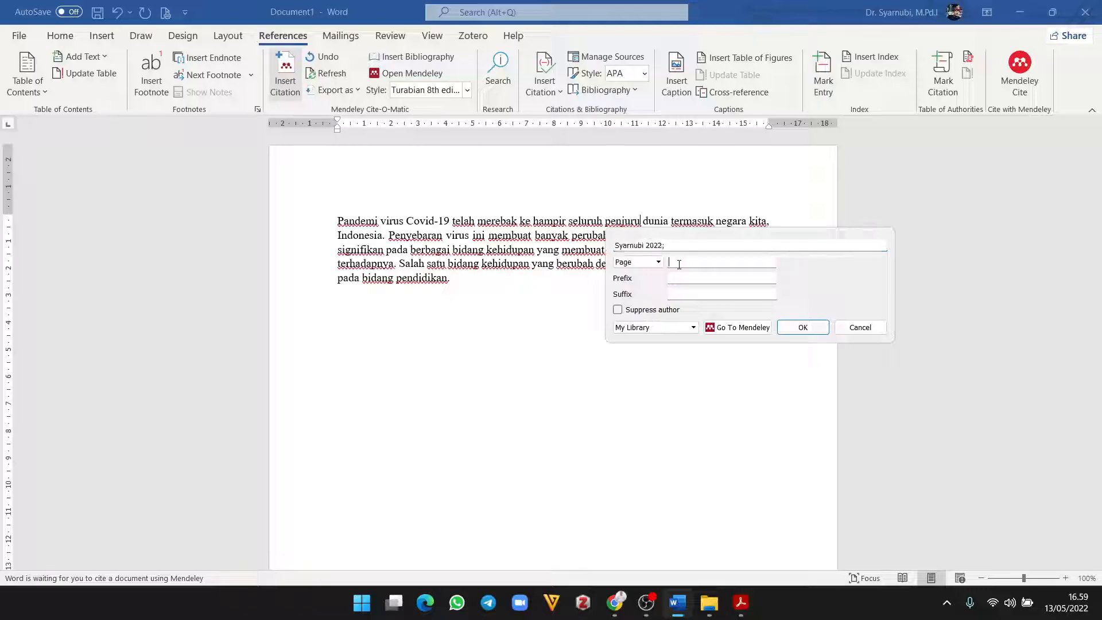
text(hlm.)
text(90)
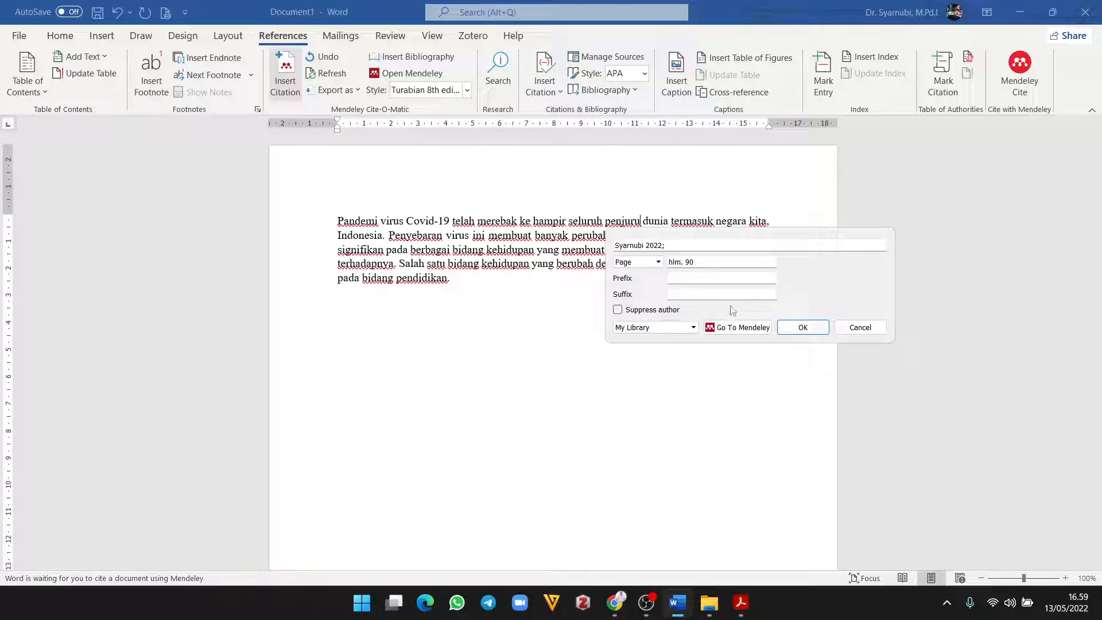
click(803, 328)
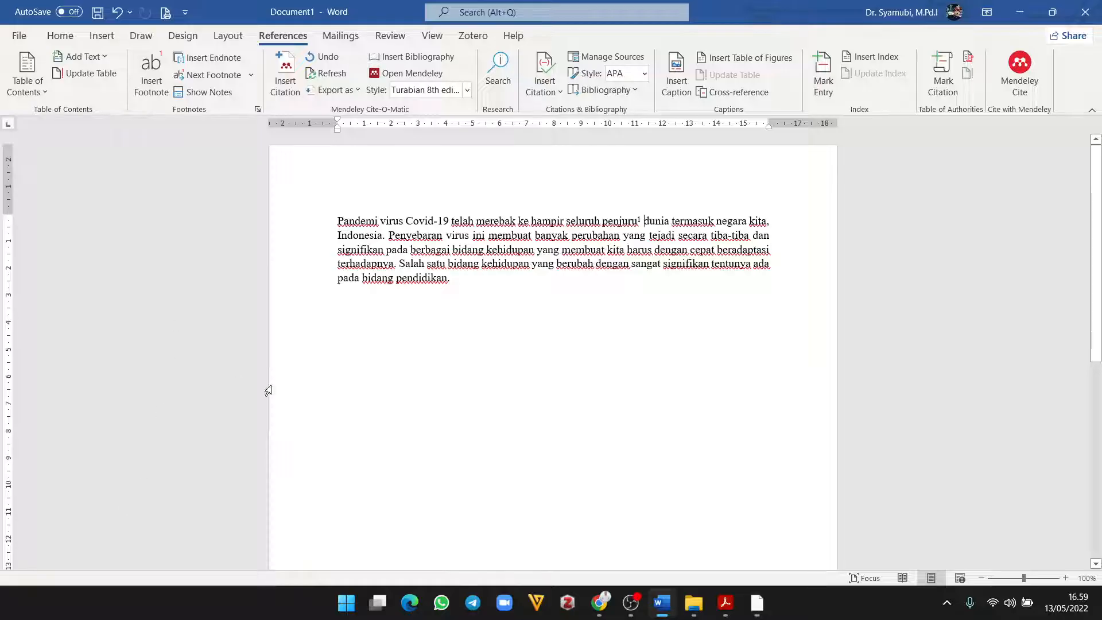
scroll(507, 408, down, 7)
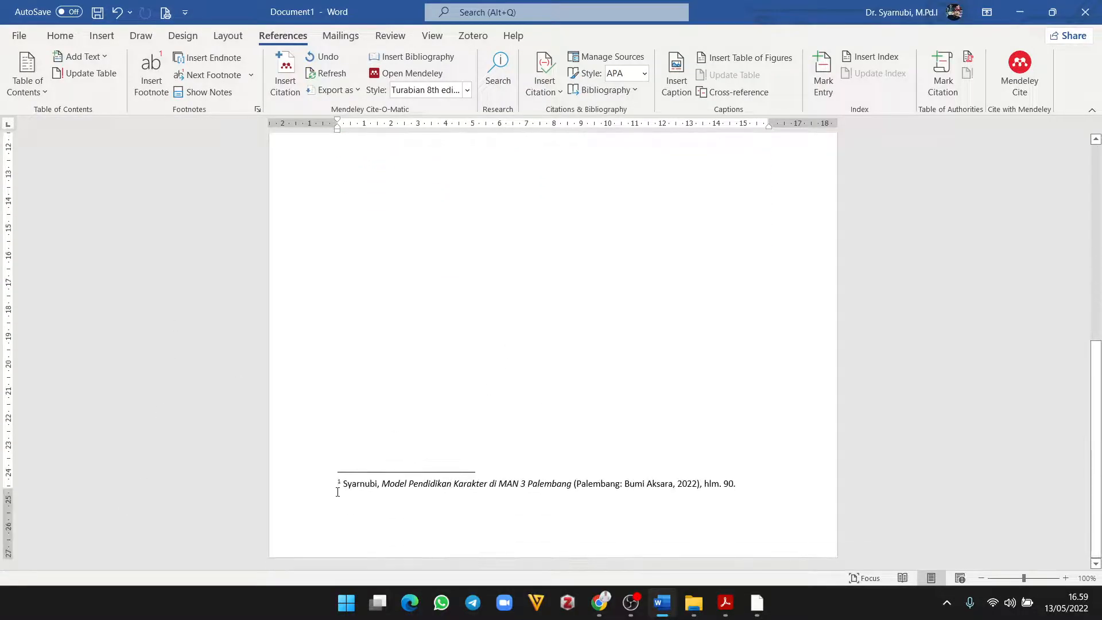
scroll(468, 475, up, 7)
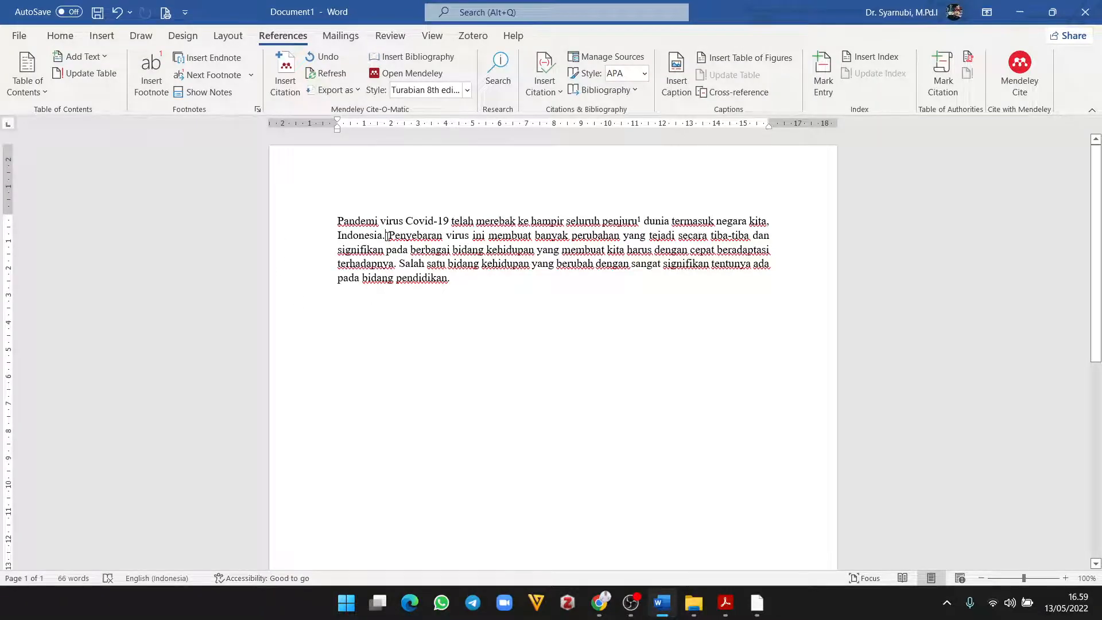
Step: Cite Syarnubi's 'Kiat Kiat Sukses dalam Pembelajaran PAI' article, hlm. 120, in a footnote after 'Indonesia.'
click(283, 86)
text(sya)
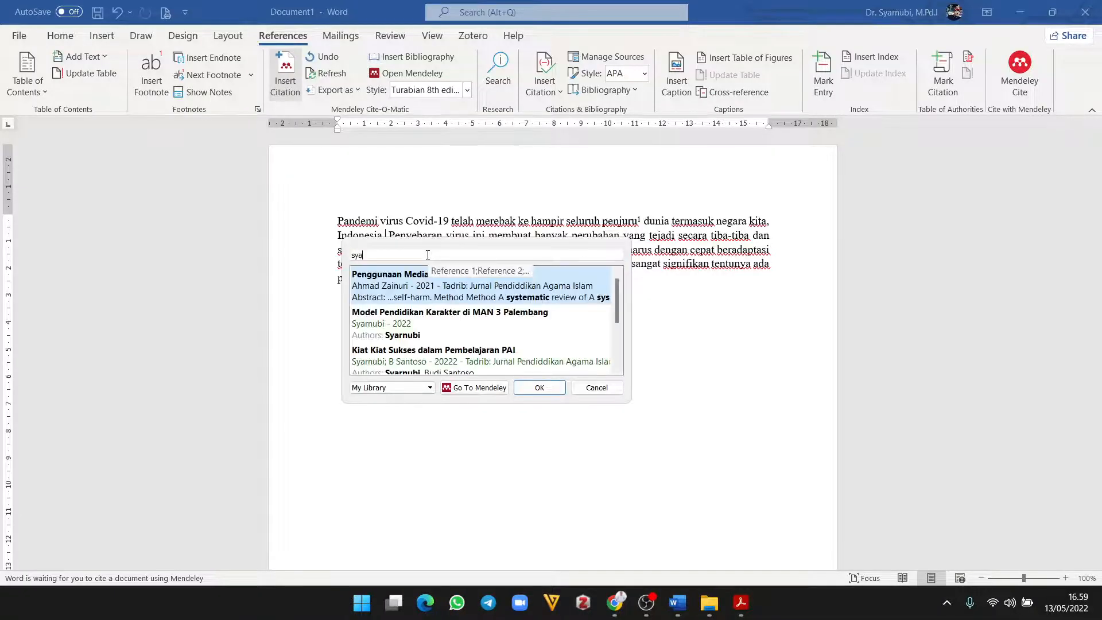
text(rnubi)
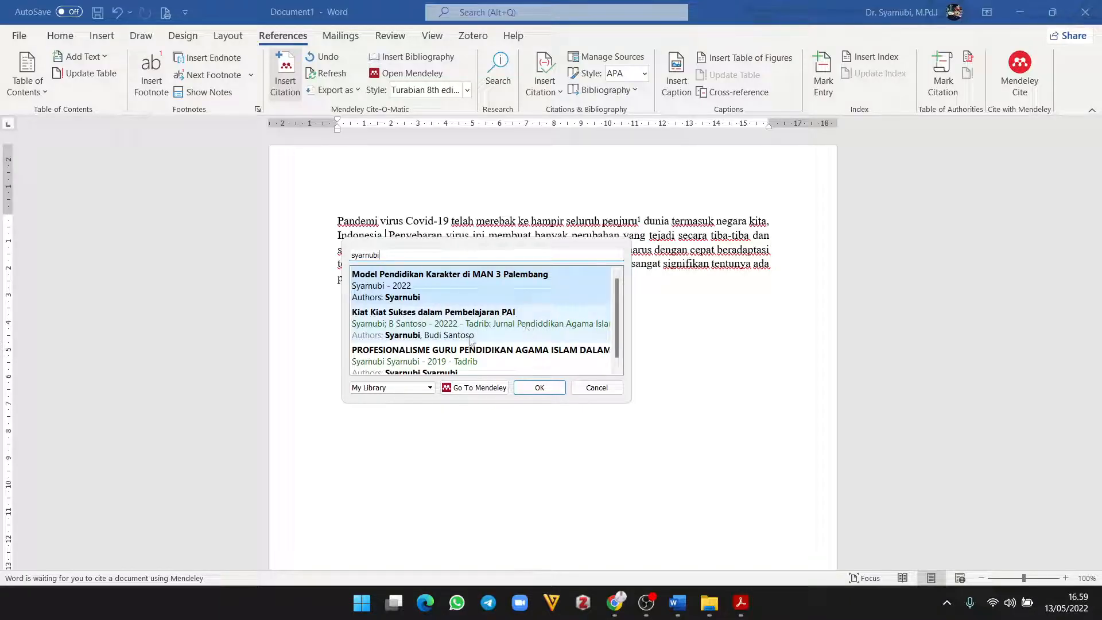
click(430, 328)
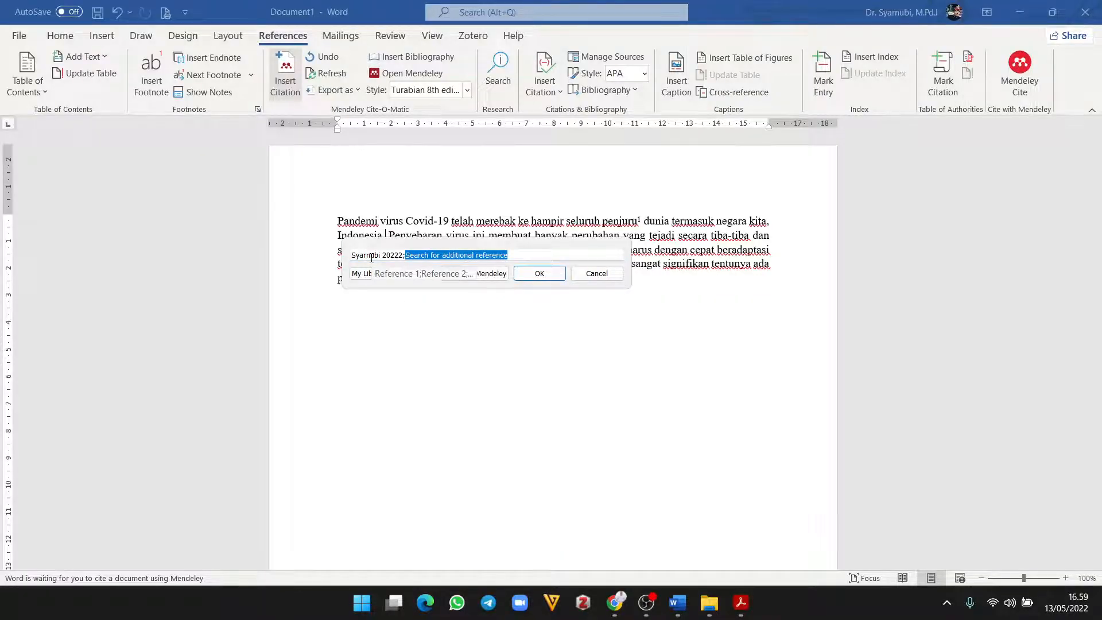
click(371, 258)
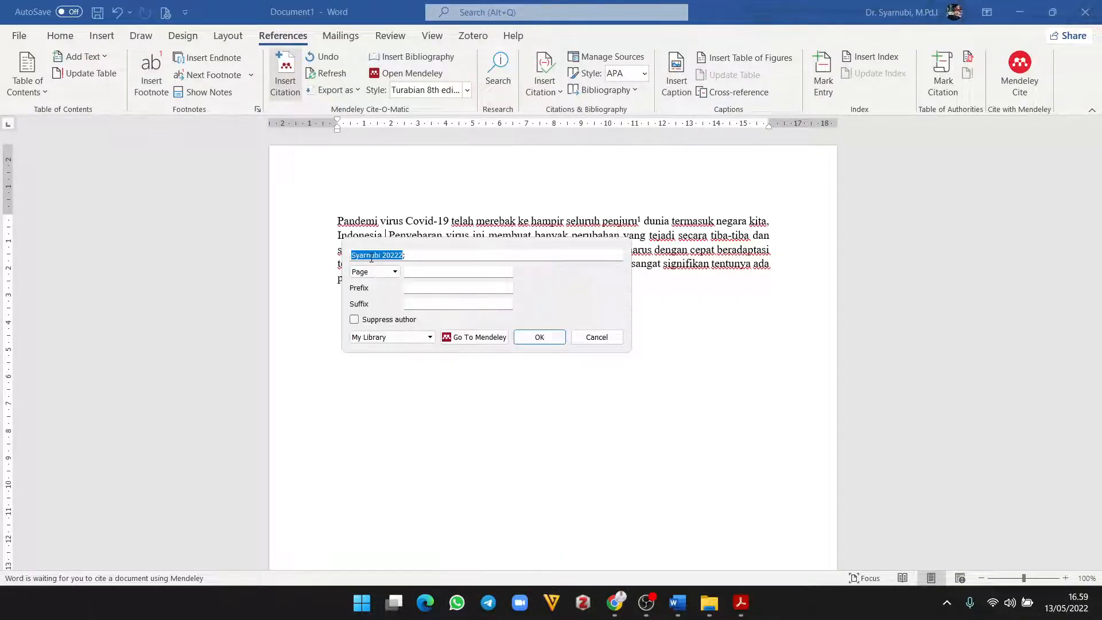
click(440, 272)
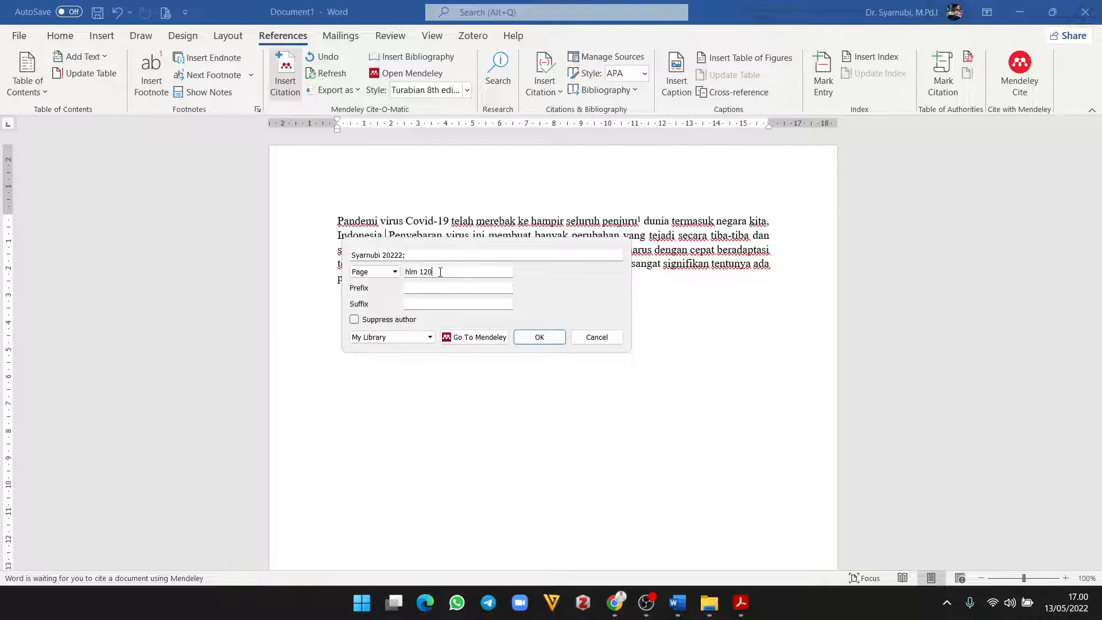
click(420, 271)
key(BackSpace)
text(.)
click(547, 338)
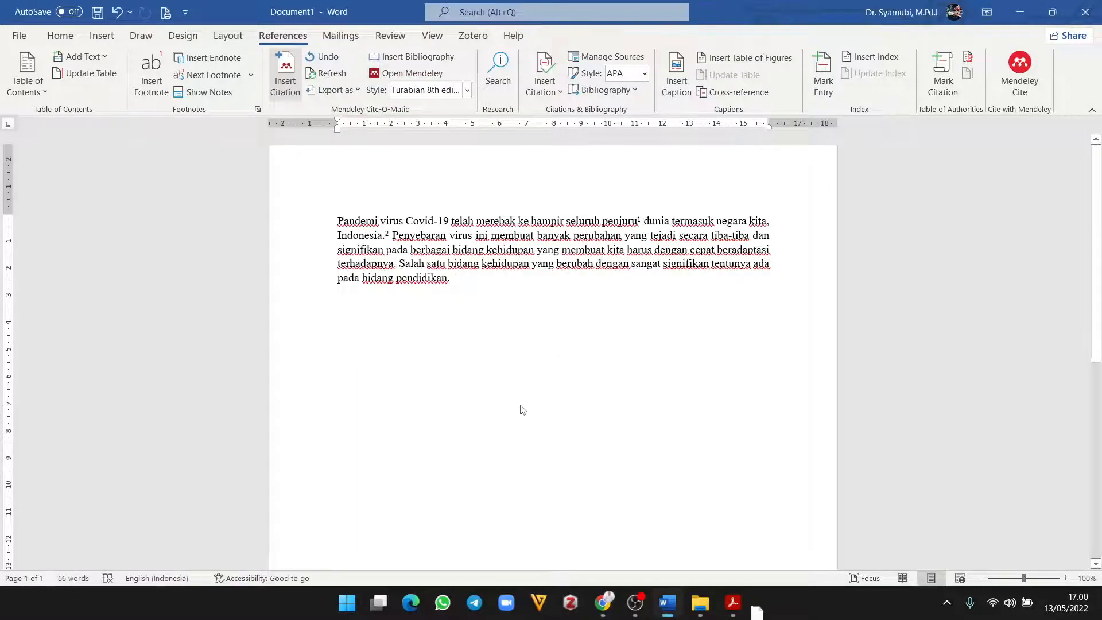
scroll(525, 476, down, 10)
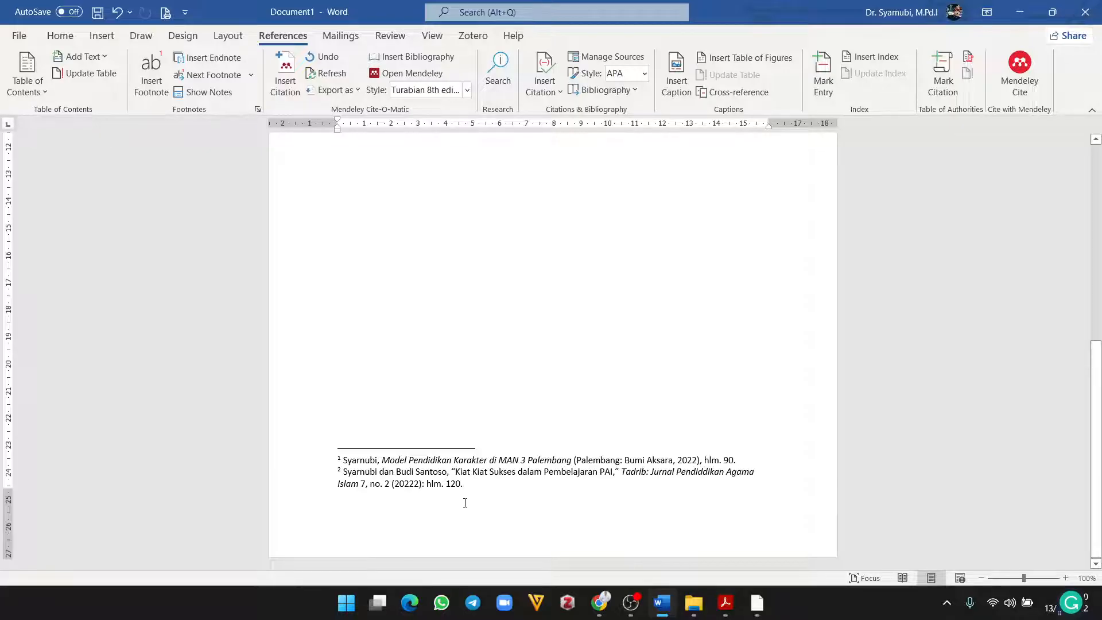
scroll(465, 501, up, 6)
scroll(465, 499, down, 4)
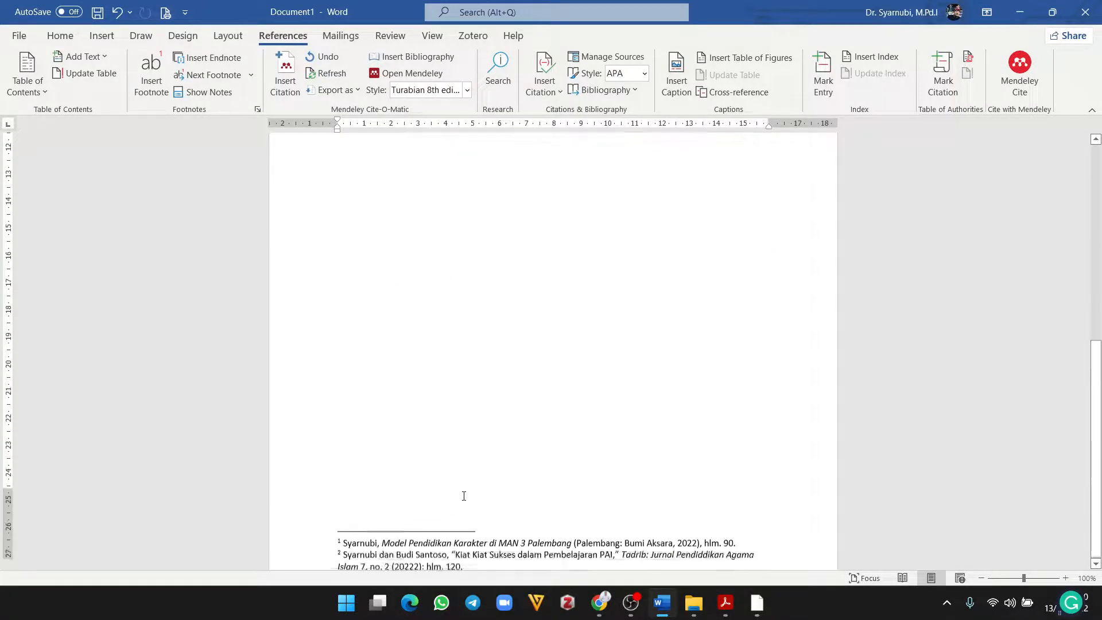
scroll(464, 497, down, 3)
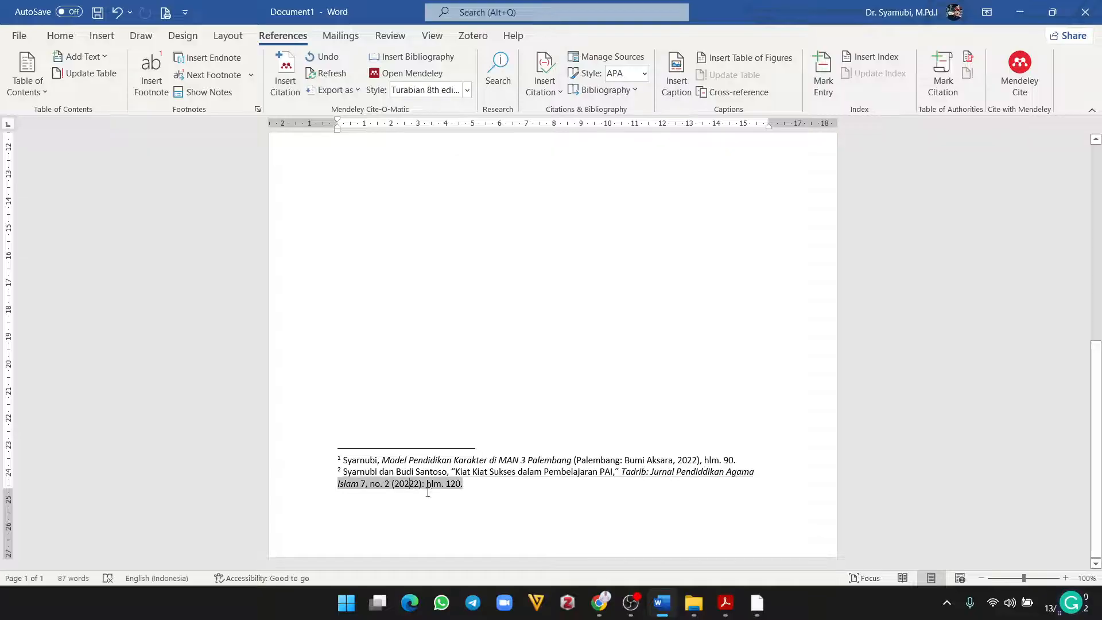
scroll(459, 476, up, 5)
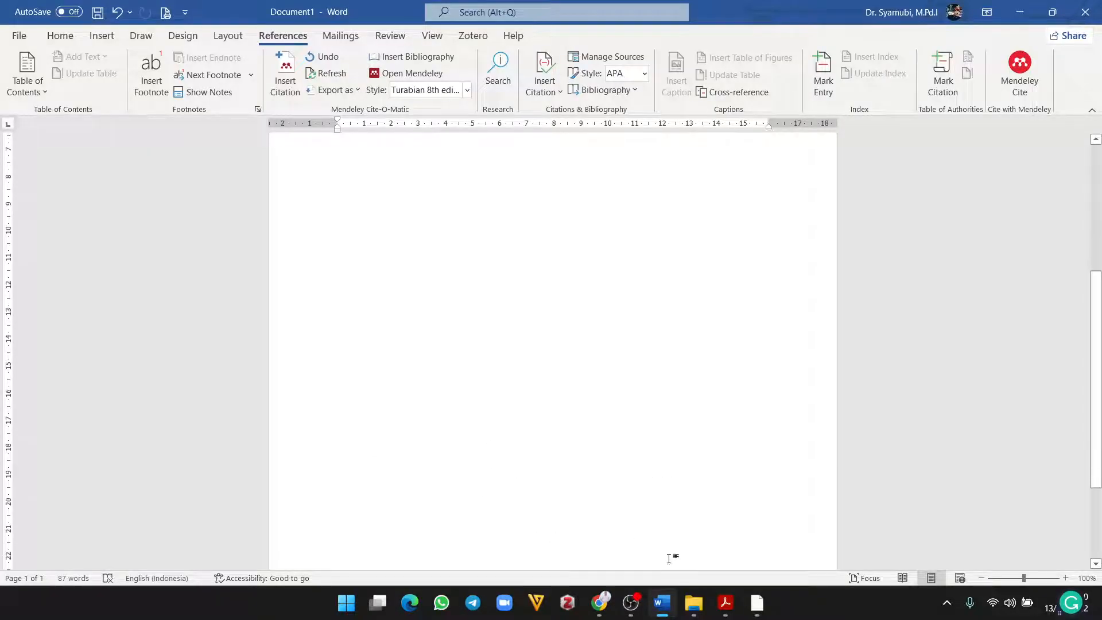
Step: Change the Kiat Kiat Sukses article's year from 20222 to 2022 in Mendeley's Details panel
click(757, 603)
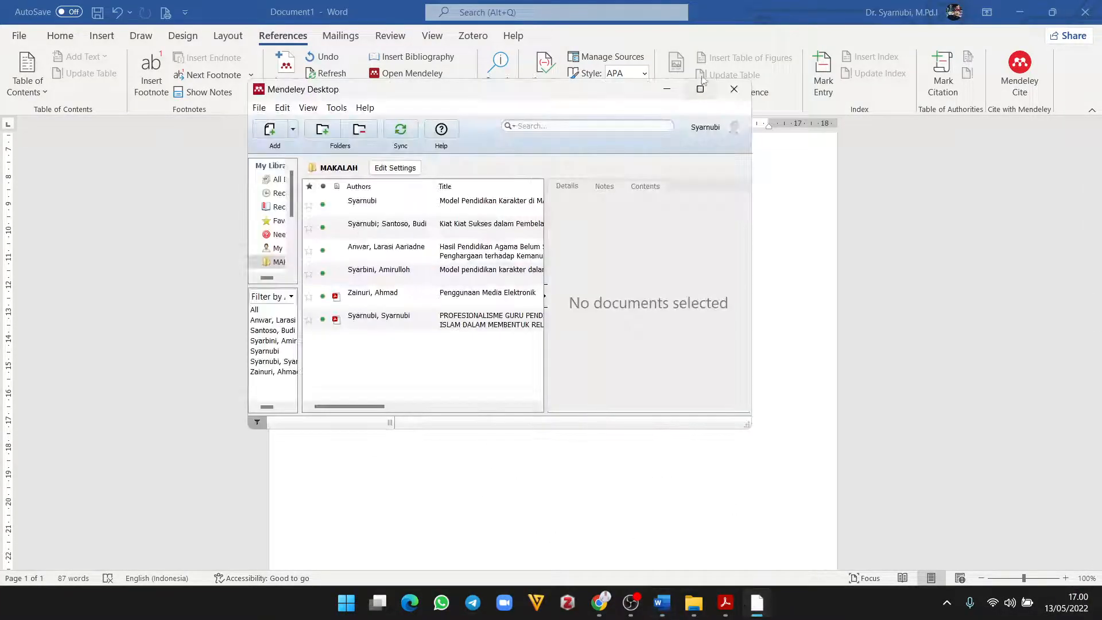
click(700, 88)
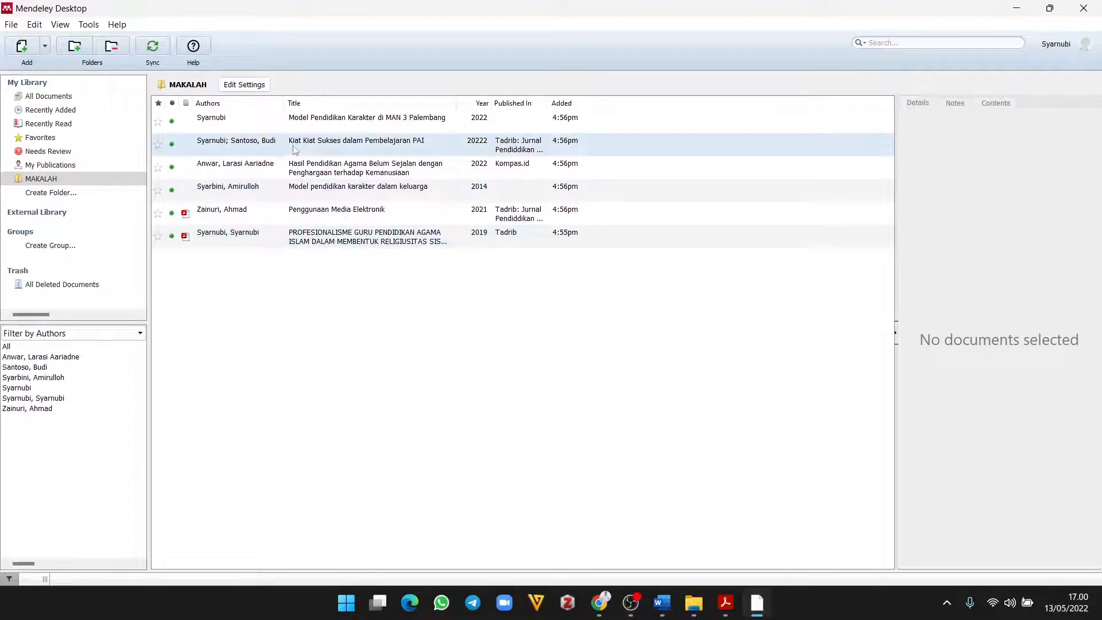
click(307, 169)
click(312, 186)
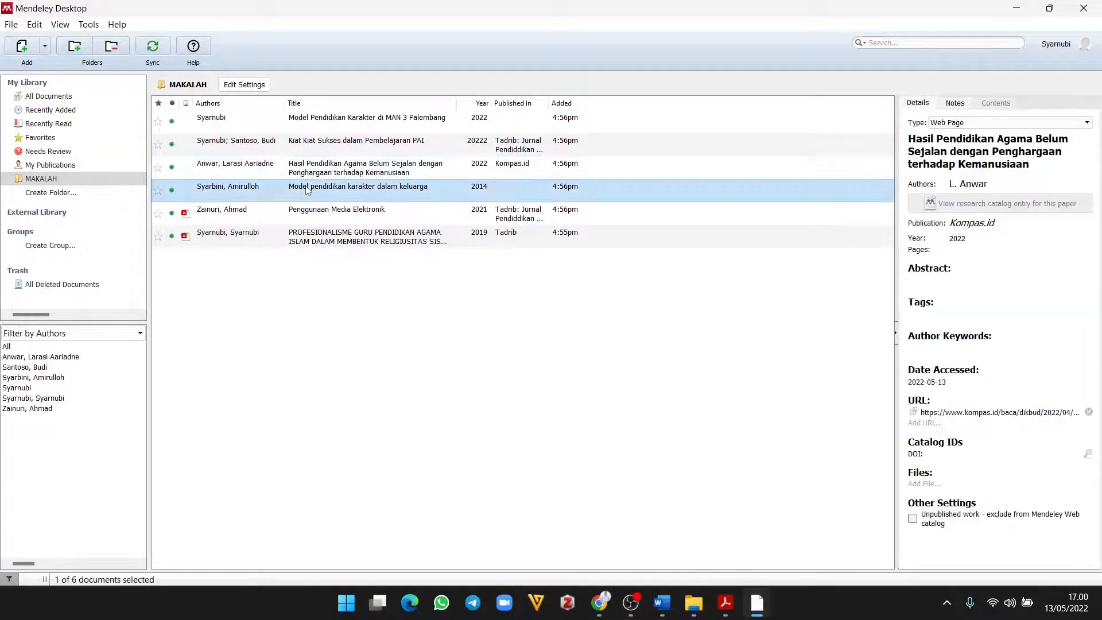
click(315, 146)
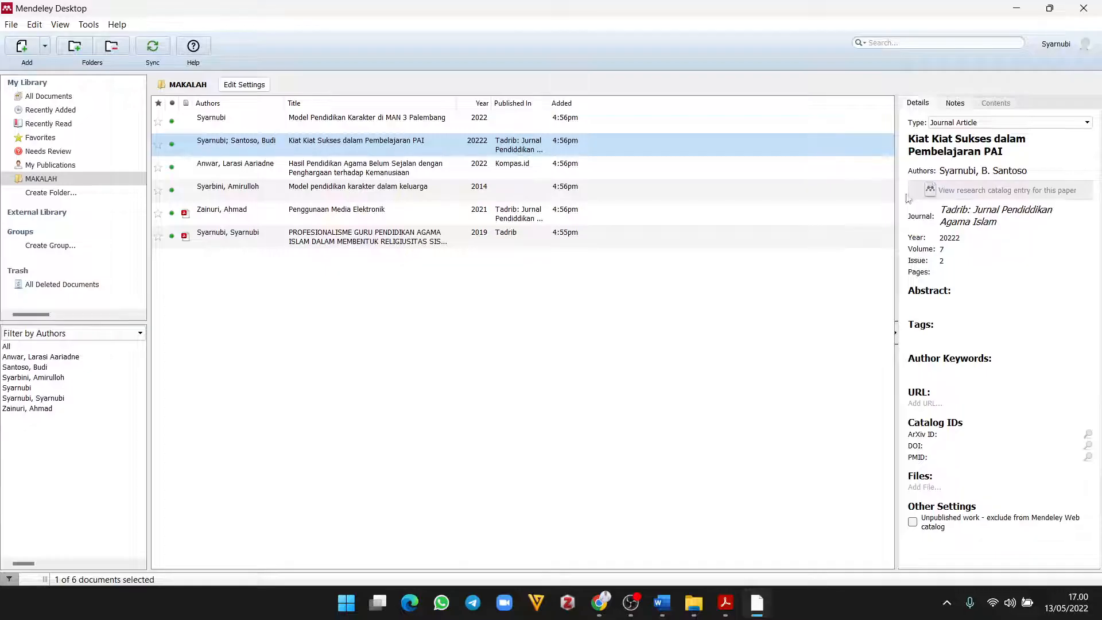
click(960, 237)
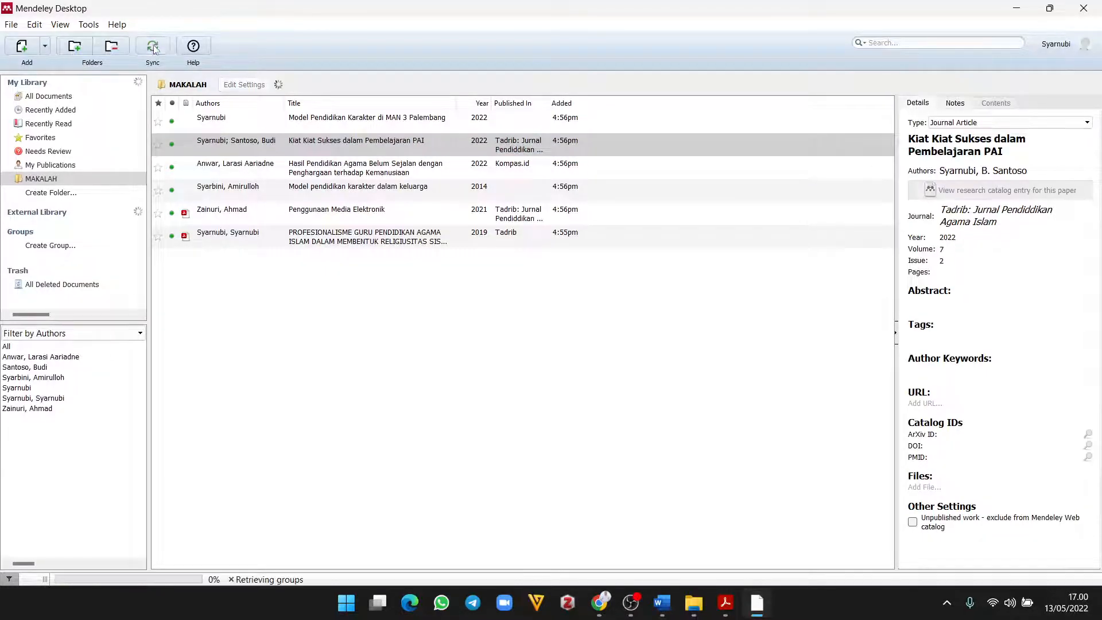
click(1014, 12)
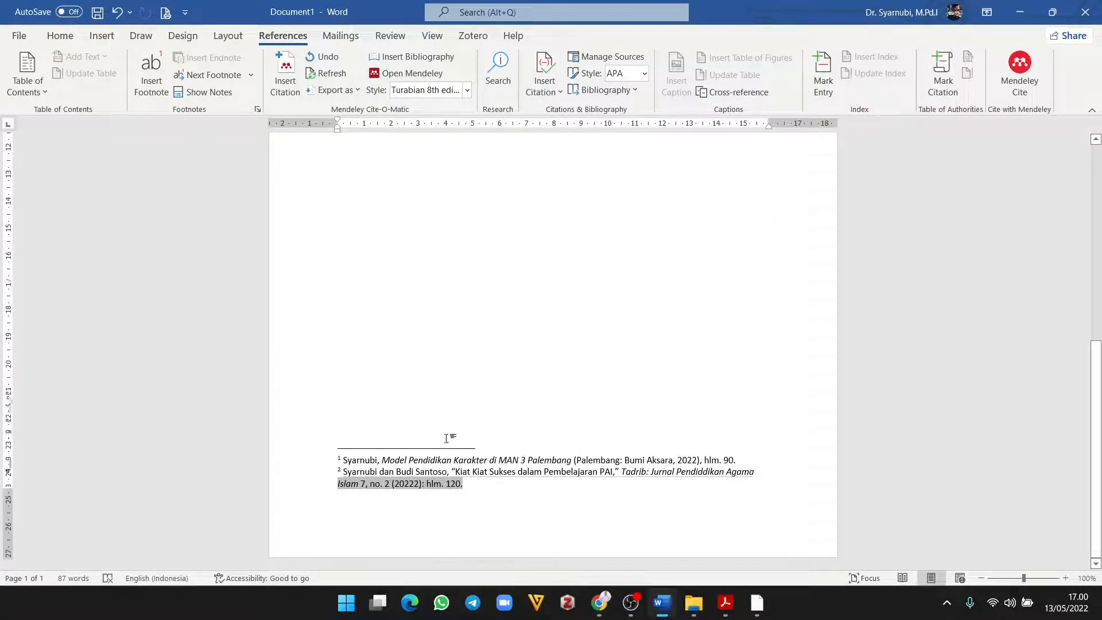
Step: Refresh the Mendeley citations so footnote 2 reads no. 2 (2022)
click(331, 75)
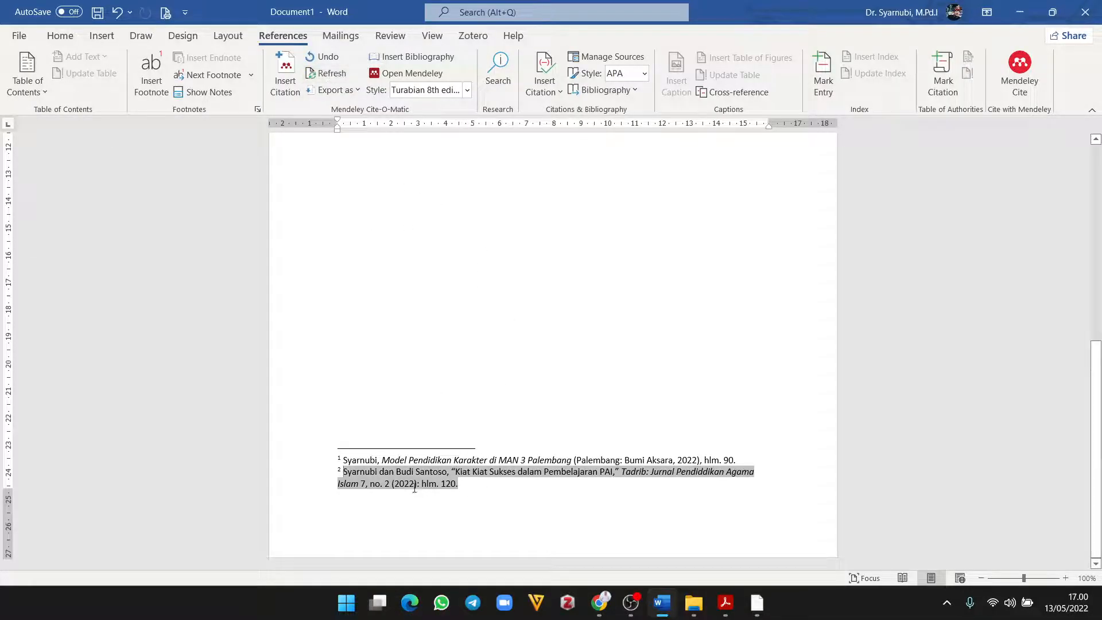
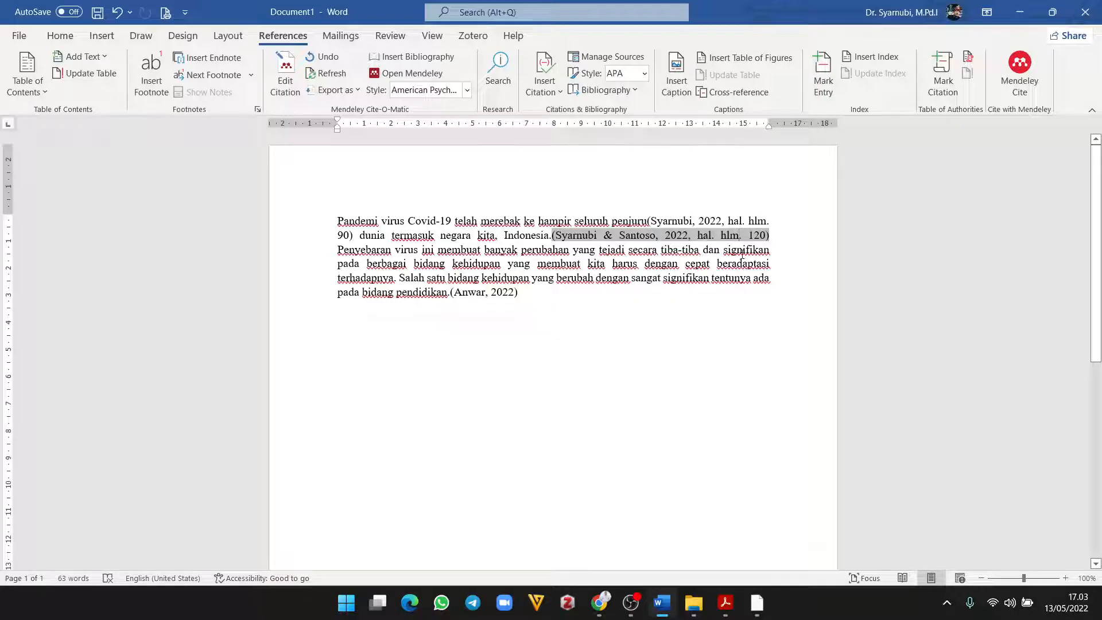
Step: Delete the duplicated 'hlm.' and extra space so the second citation reads '2022, hal. 120'
key(ctrl+z)
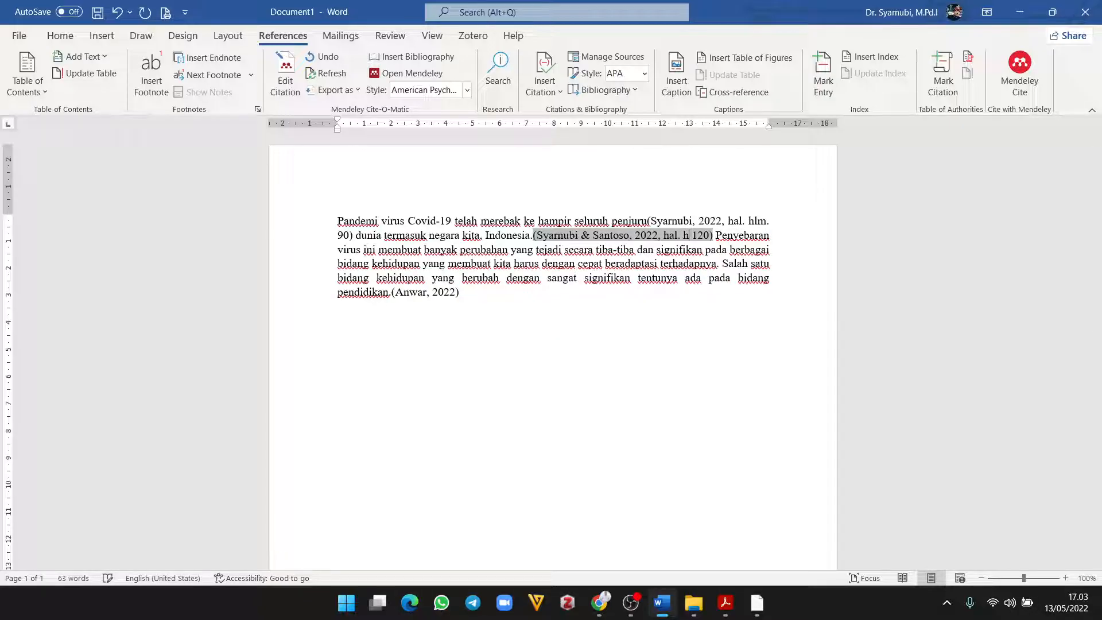
key(BackSpace)
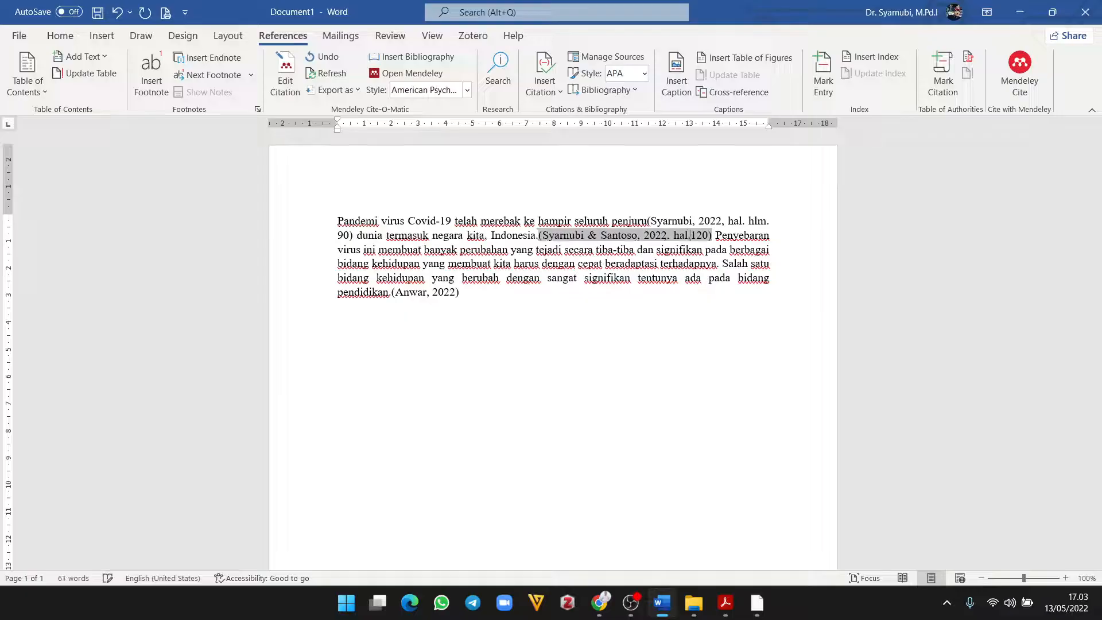
scroll(576, 491, down, 10)
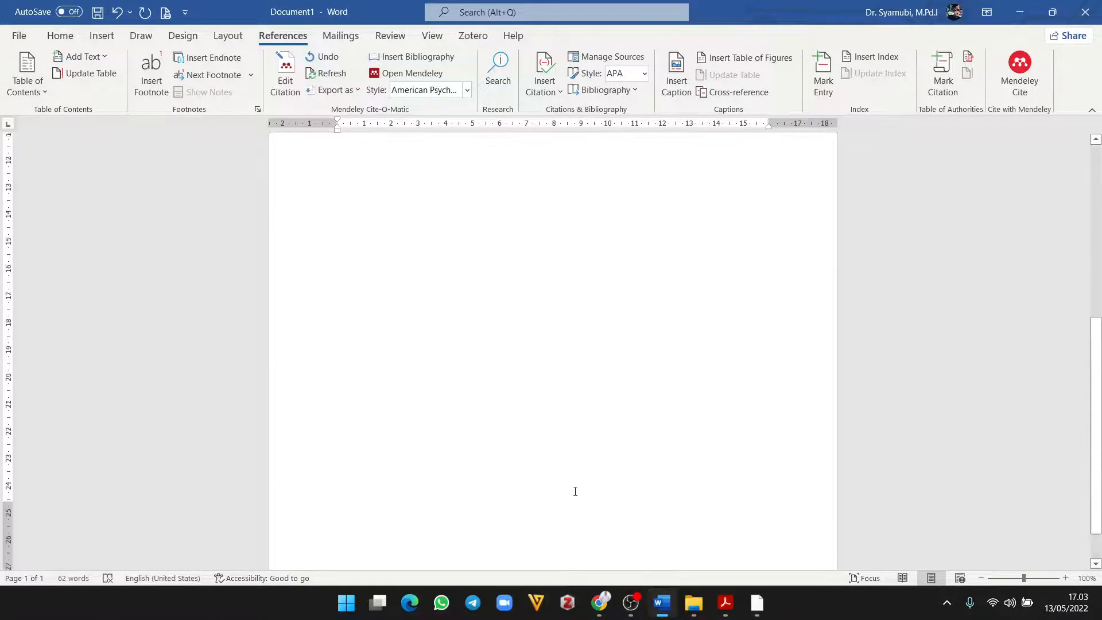
scroll(575, 487, up, 6)
scroll(668, 492, down, 7)
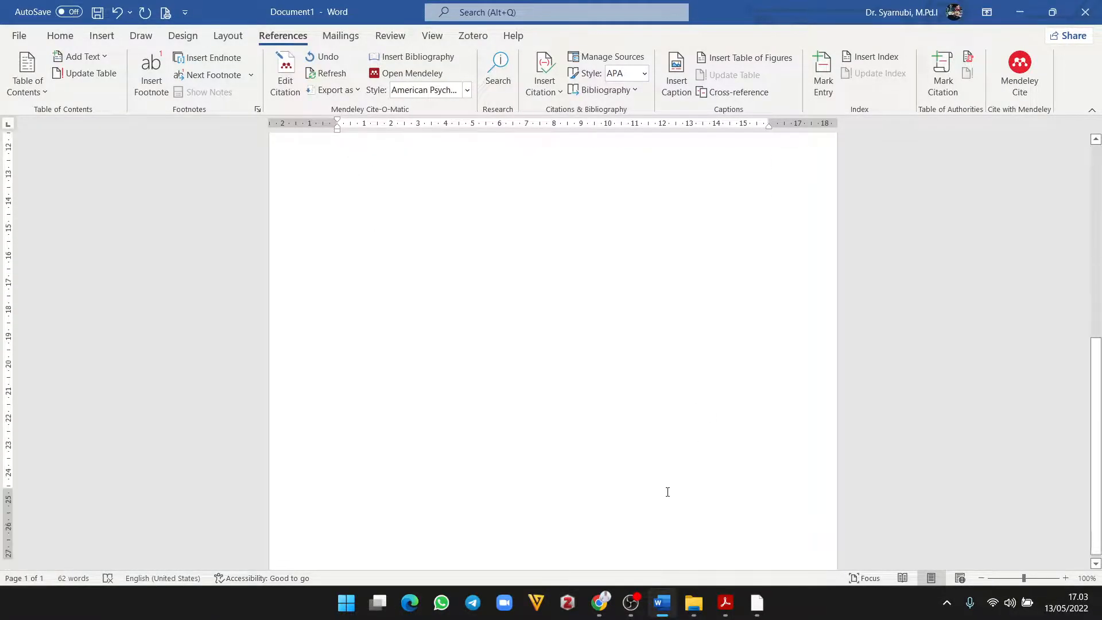
scroll(667, 492, up, 7)
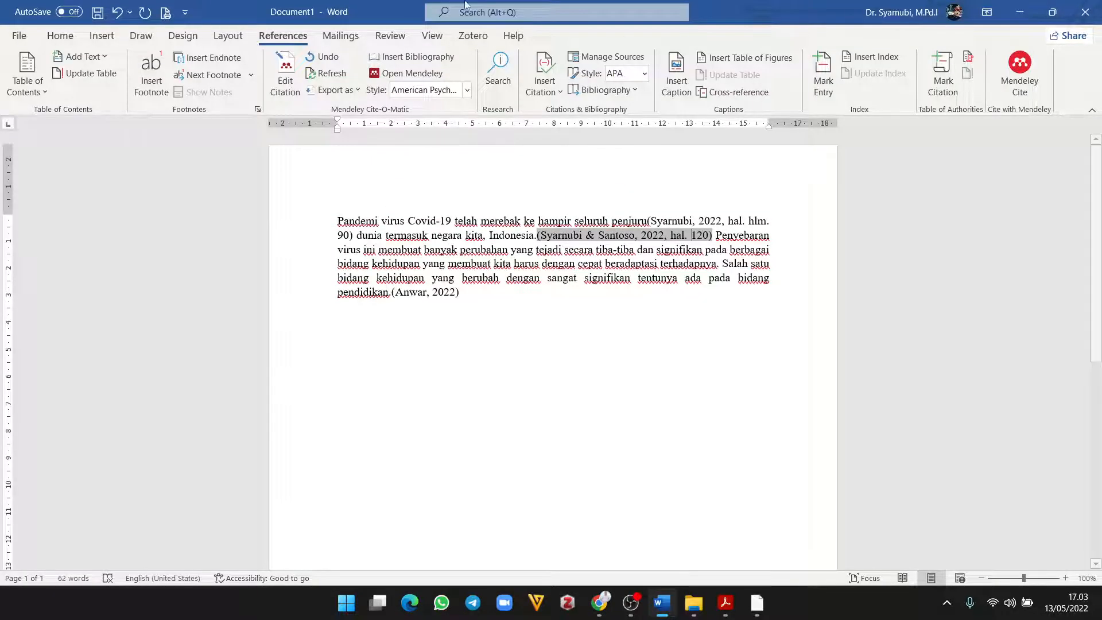
click(468, 90)
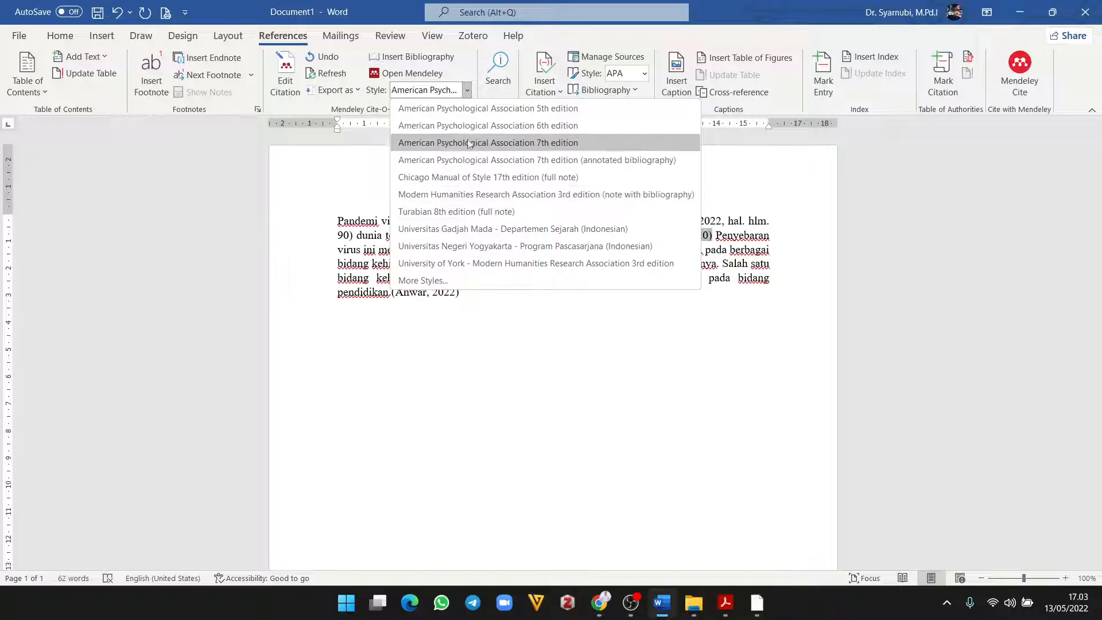
Step: Search Mendeley's downloadable styles for 'chicago' and install Chicago Manual of Style 17th edition (author-date)
click(430, 281)
click(449, 182)
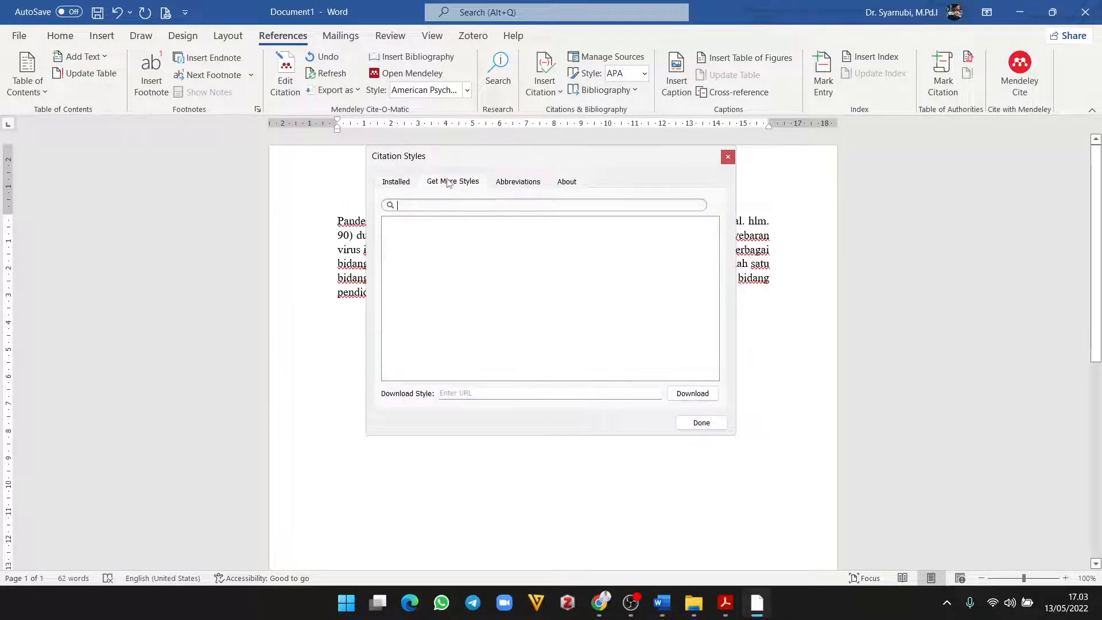
click(485, 201)
text(chi)
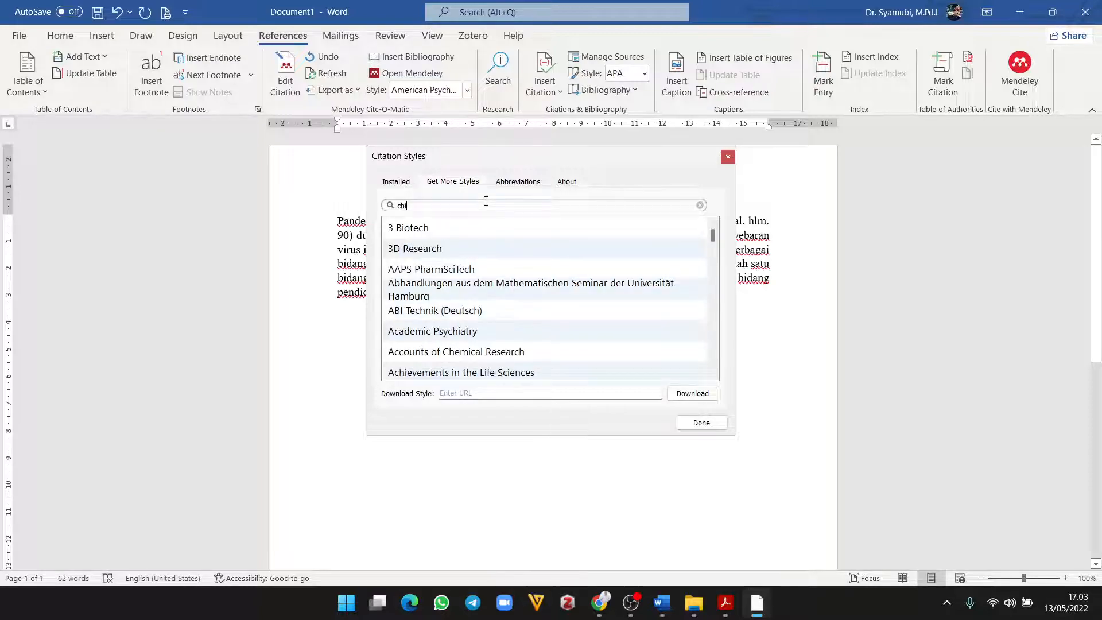
text(cago)
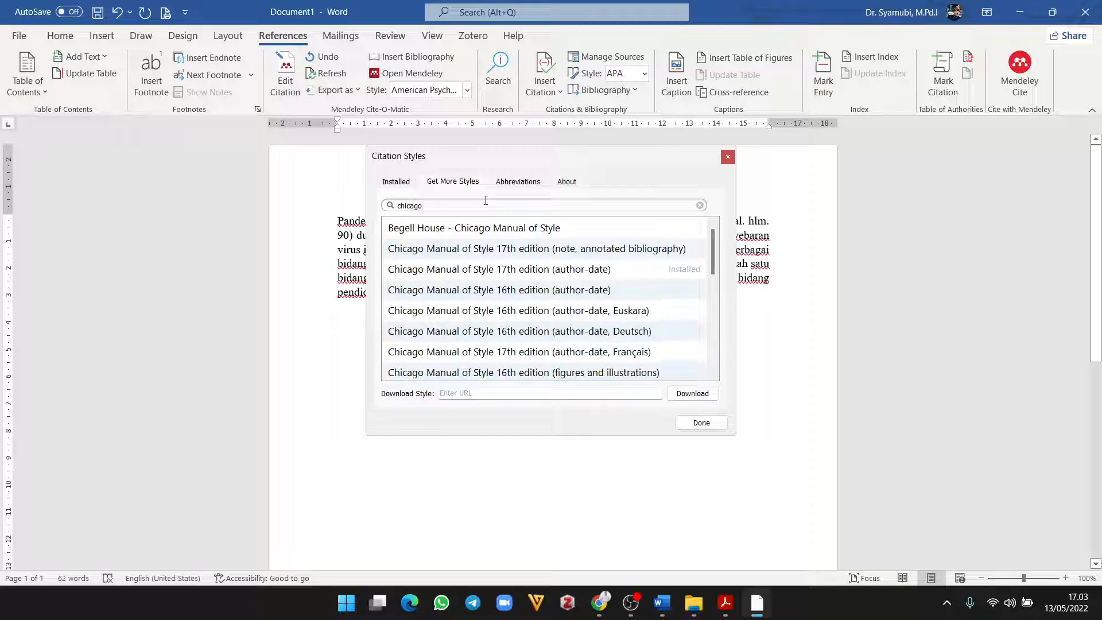
click(575, 275)
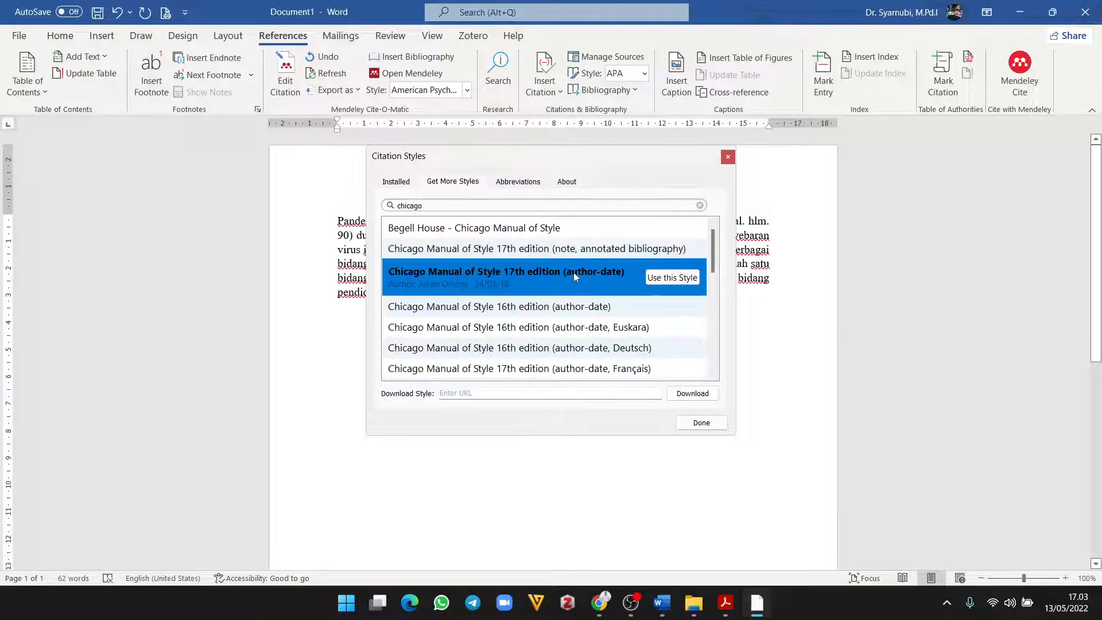
click(666, 279)
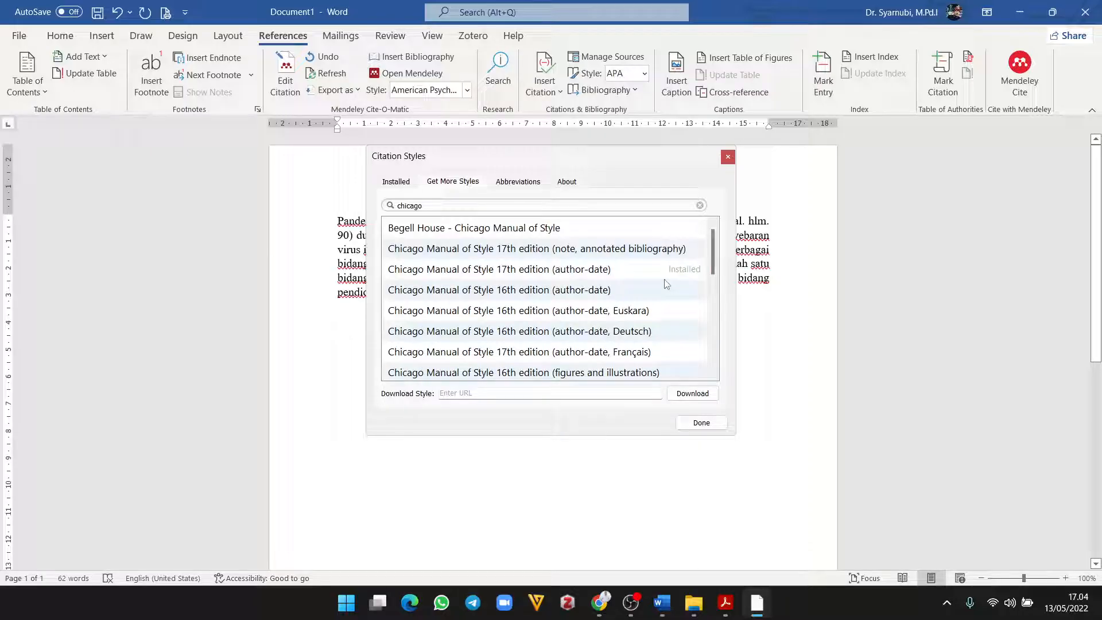
Step: Apply Chicago Manual of Style 17th edition (full note) and keep the manually edited citation text
click(396, 182)
scroll(505, 338, down, 1)
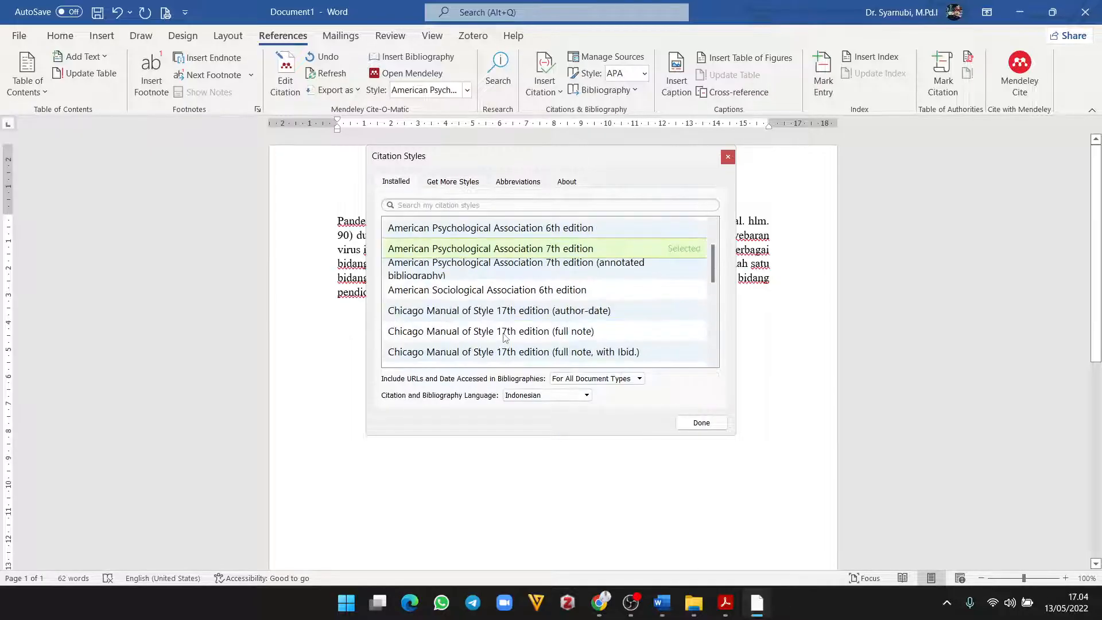
scroll(505, 338, down, 4)
scroll(505, 338, up, 2)
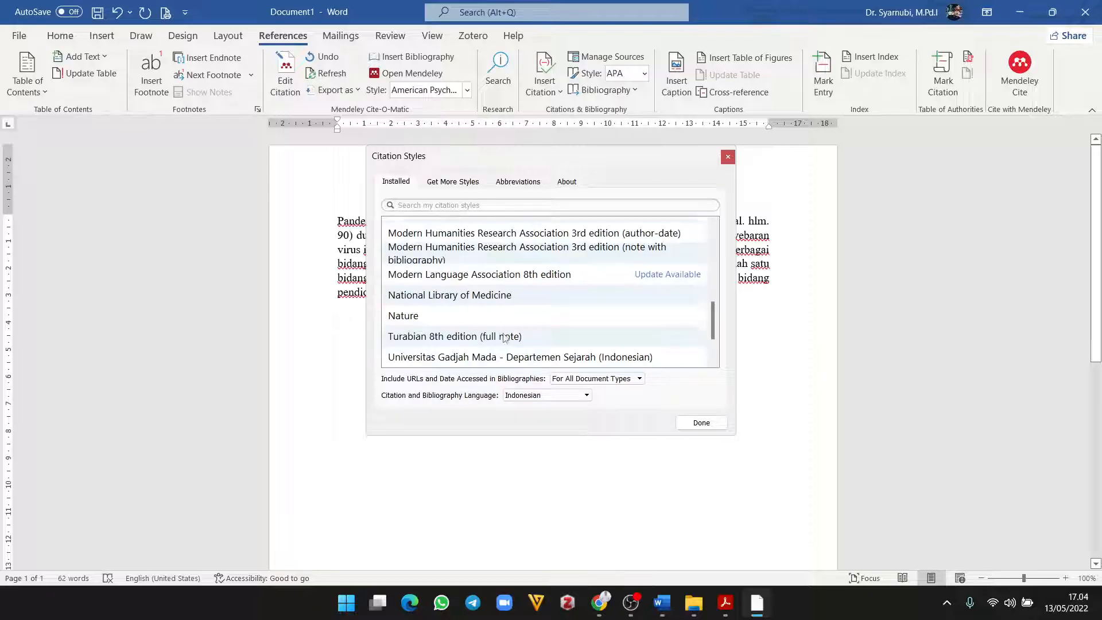
scroll(501, 334, up, 1)
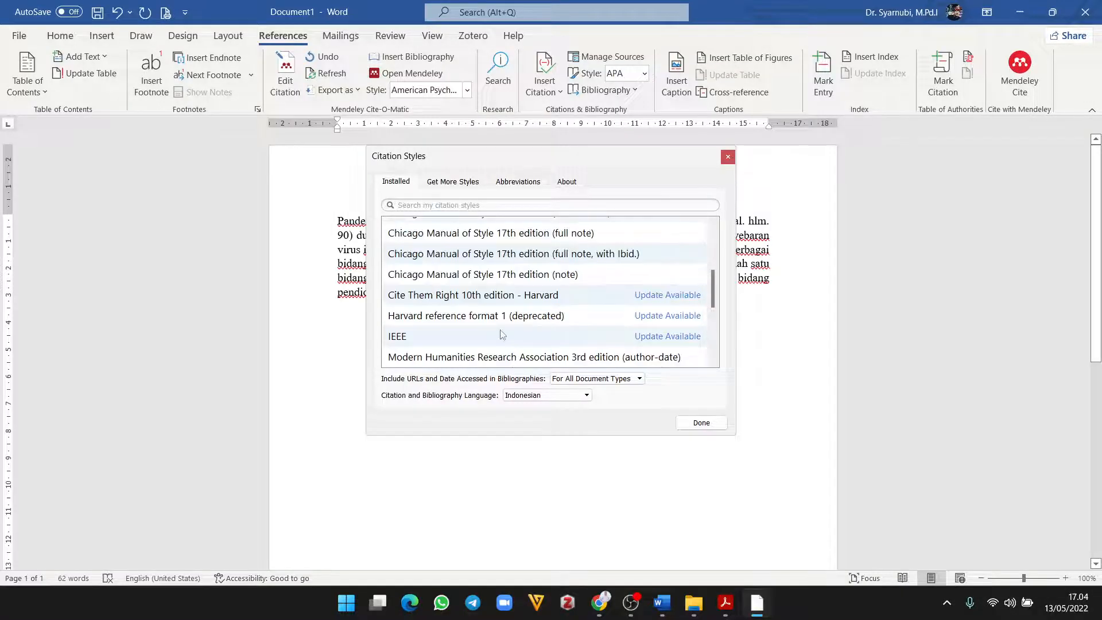
click(492, 235)
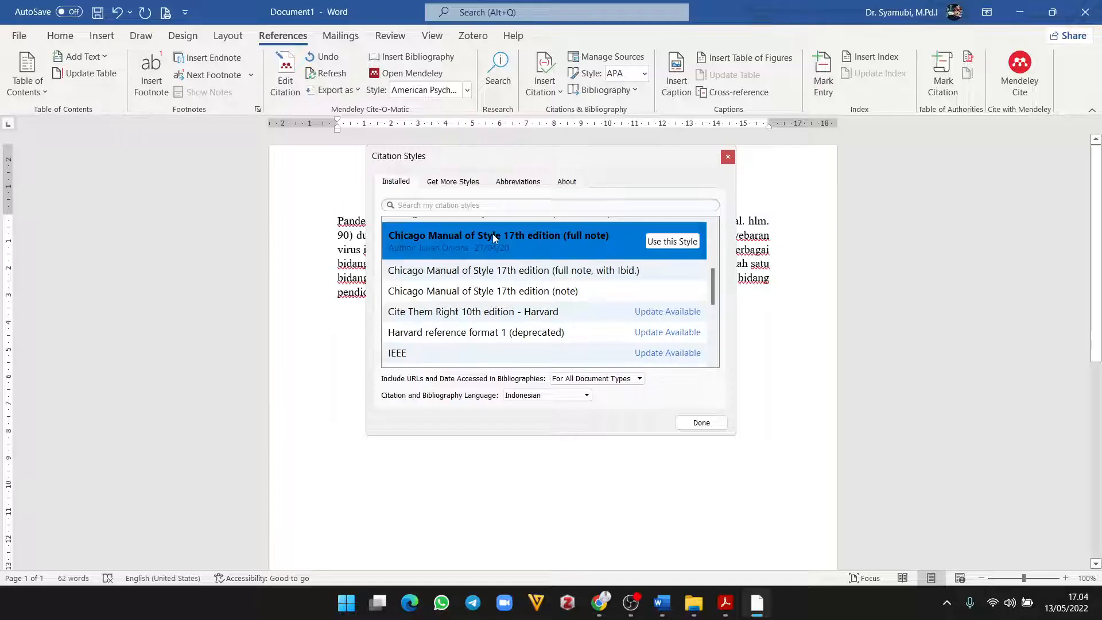
click(669, 244)
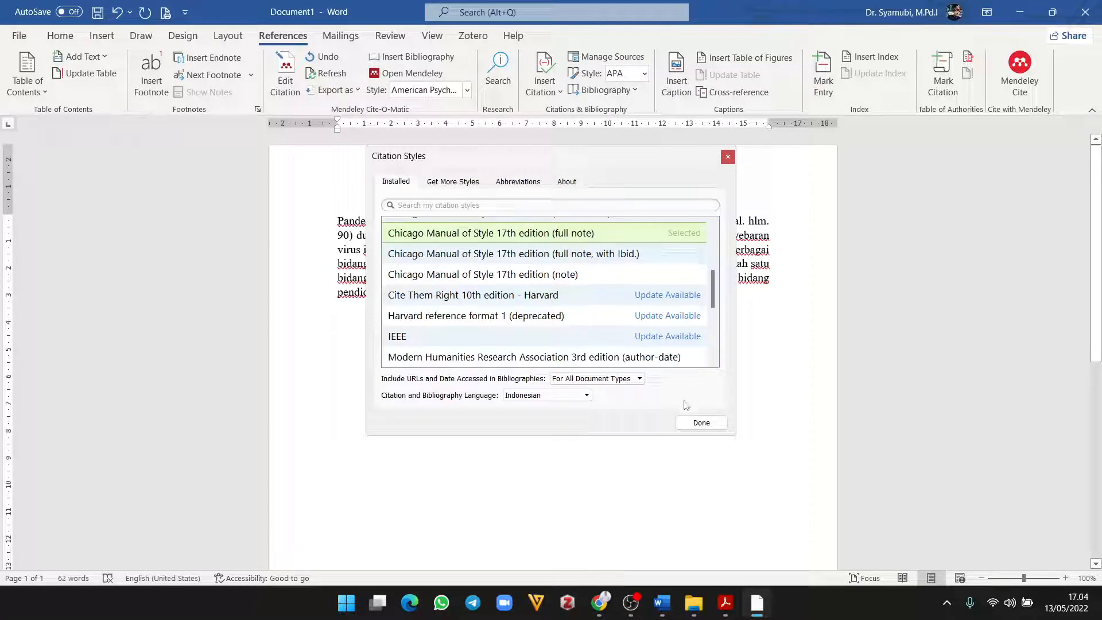
click(700, 422)
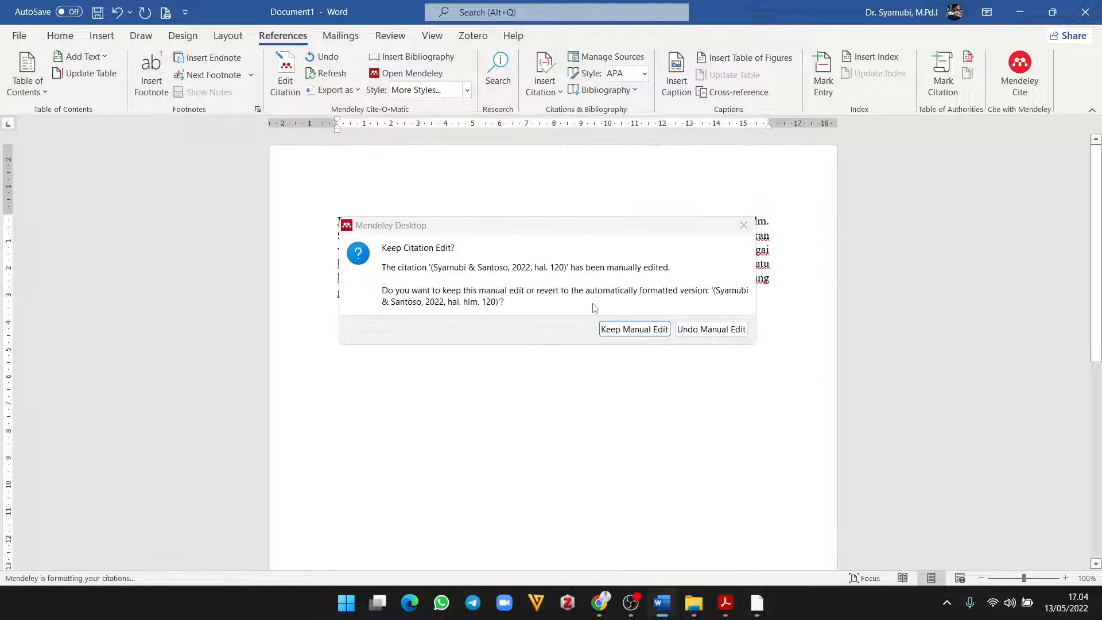
click(634, 329)
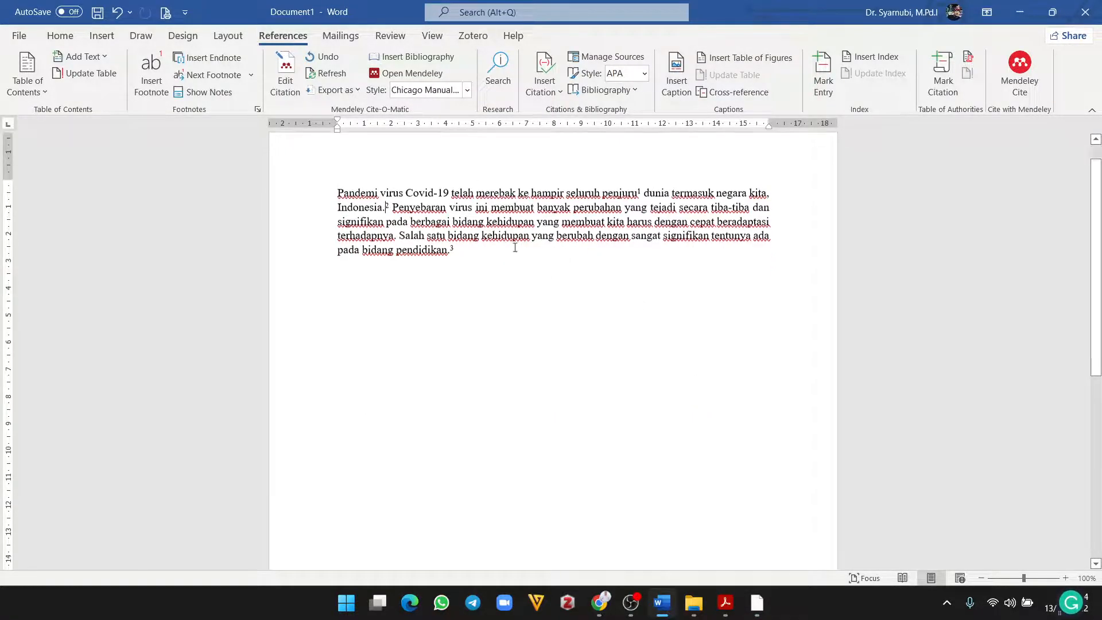
Step: Apply Chicago 17th edition (author-date), giving in-text citations like (Syarnubi 2022, hlm. 90) and (Anwar 2022)
click(435, 92)
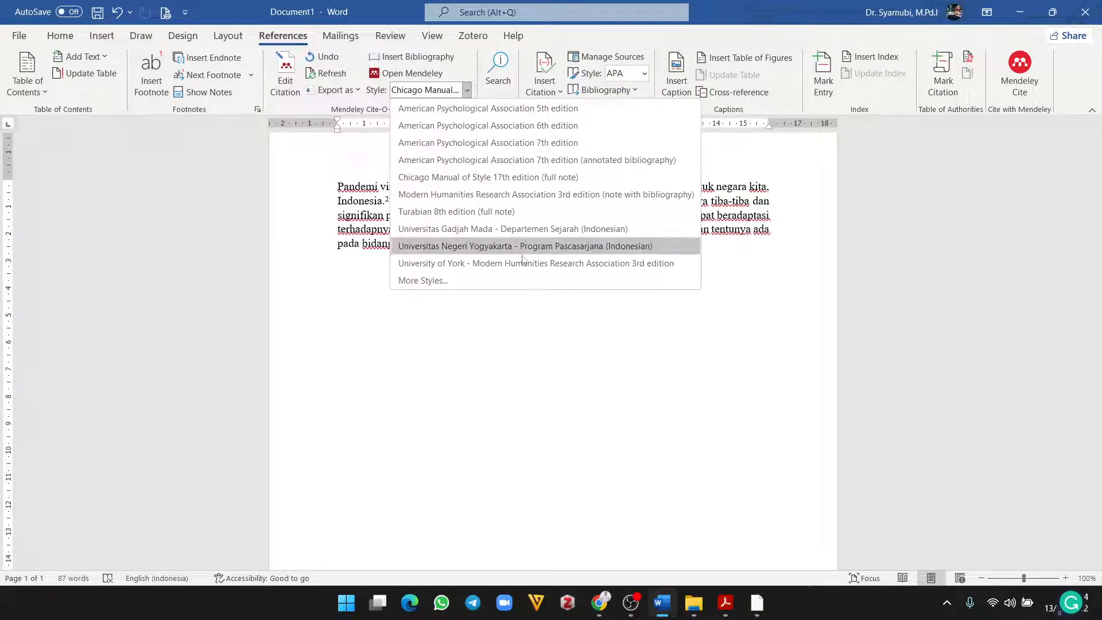
click(378, 227)
scroll(562, 475, down, 7)
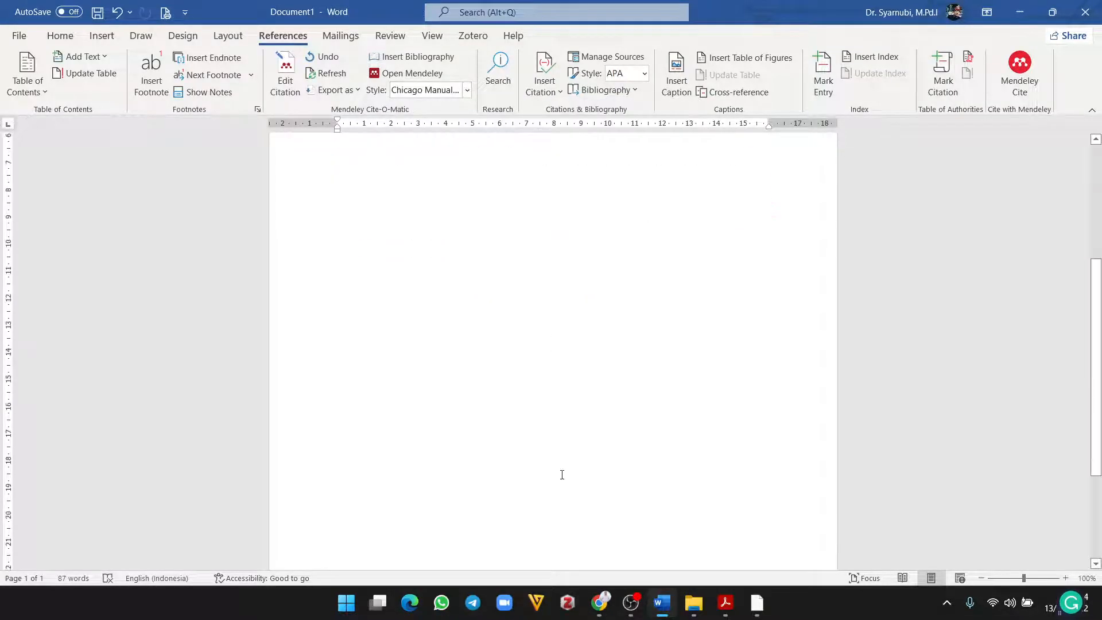
scroll(544, 475, up, 5)
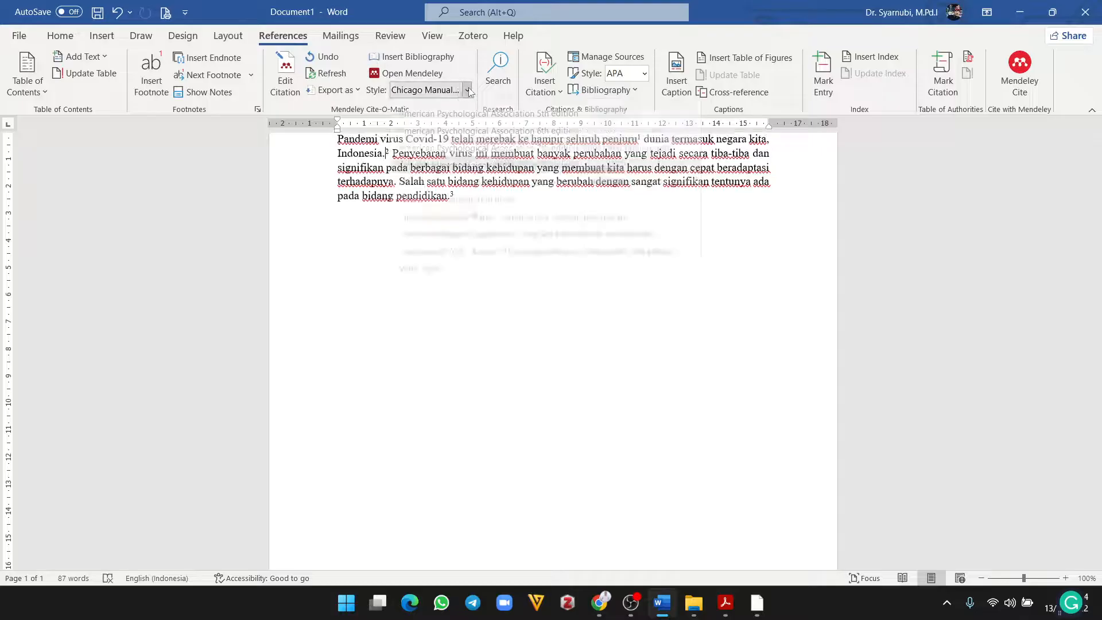
click(468, 91)
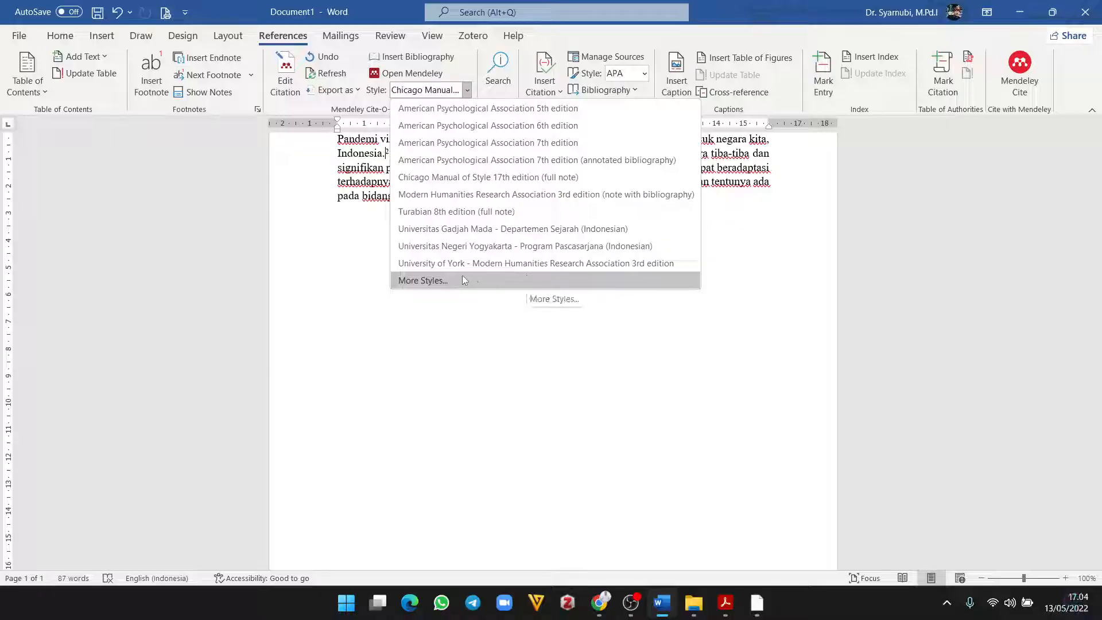
click(436, 281)
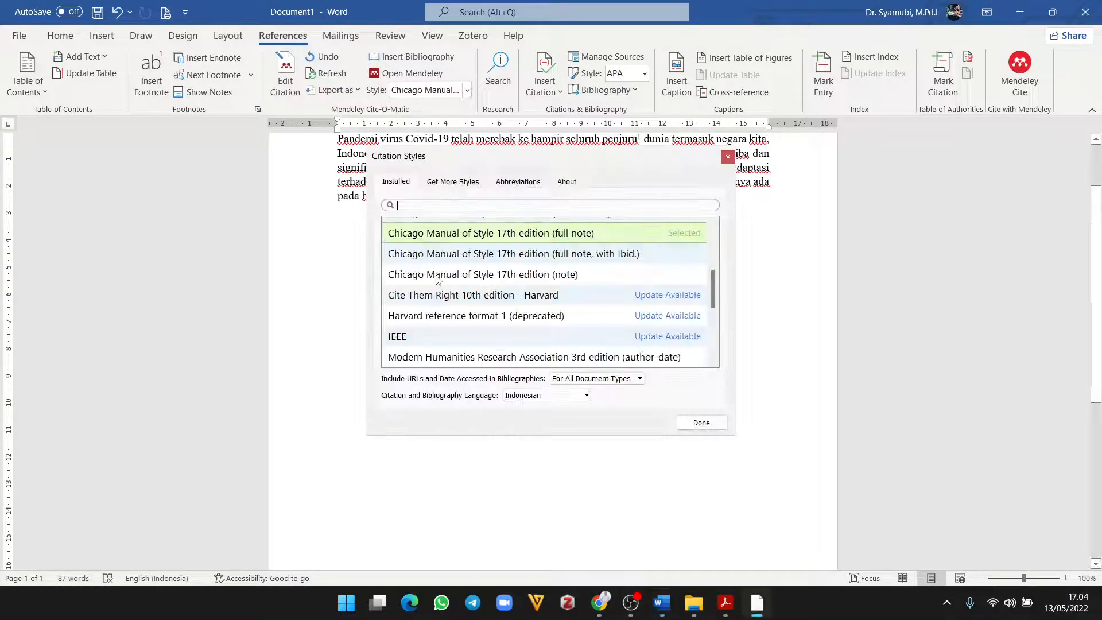
click(499, 236)
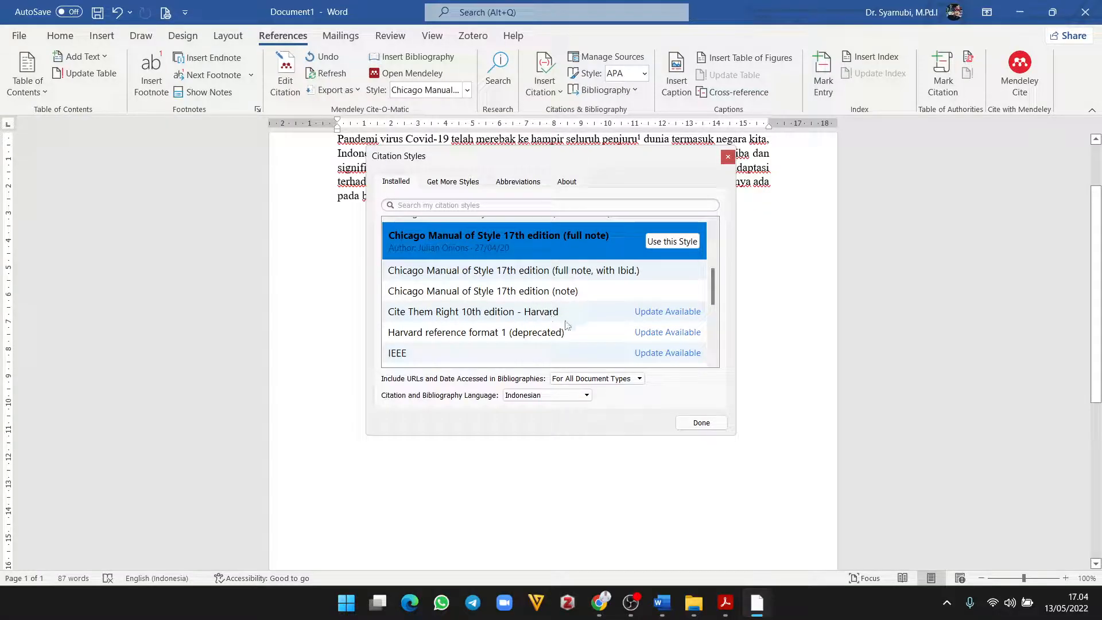
scroll(567, 325, up, 1)
click(547, 277)
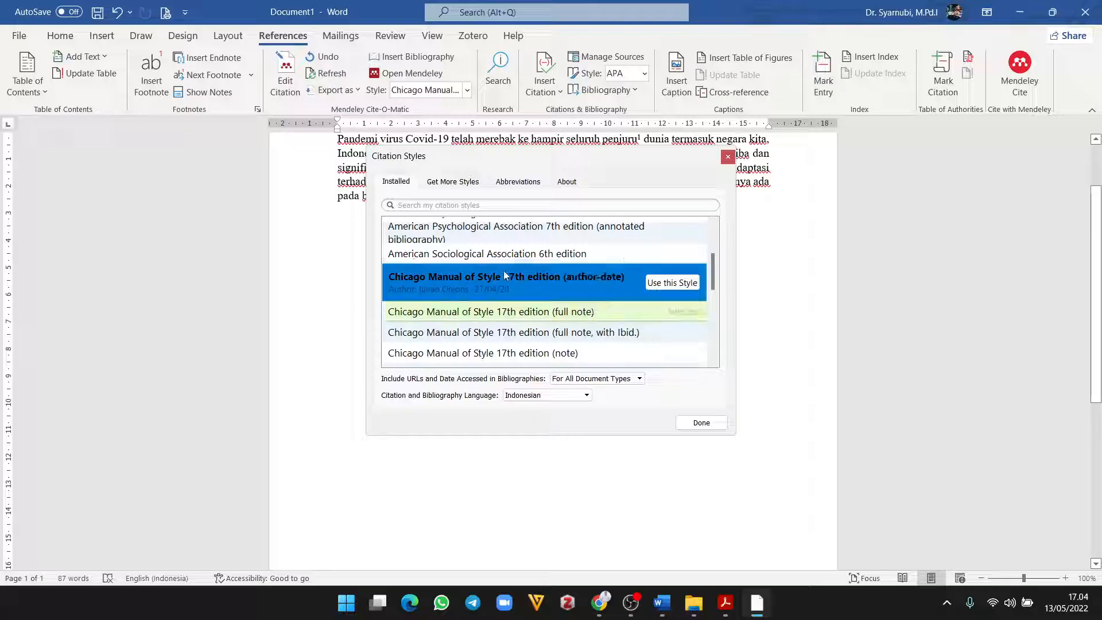
click(670, 281)
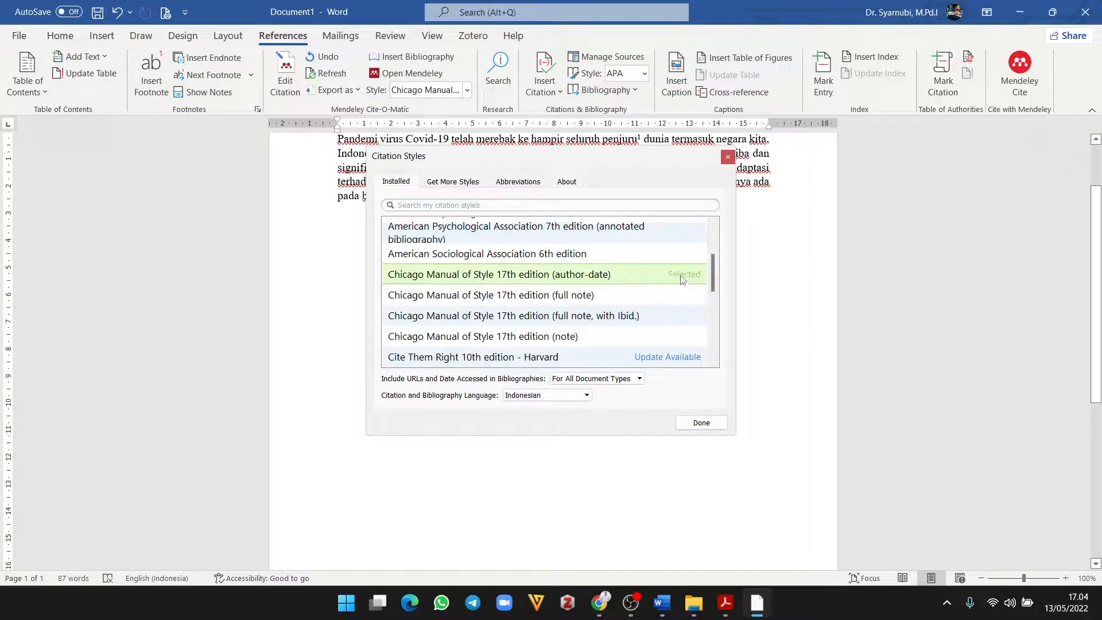
click(701, 422)
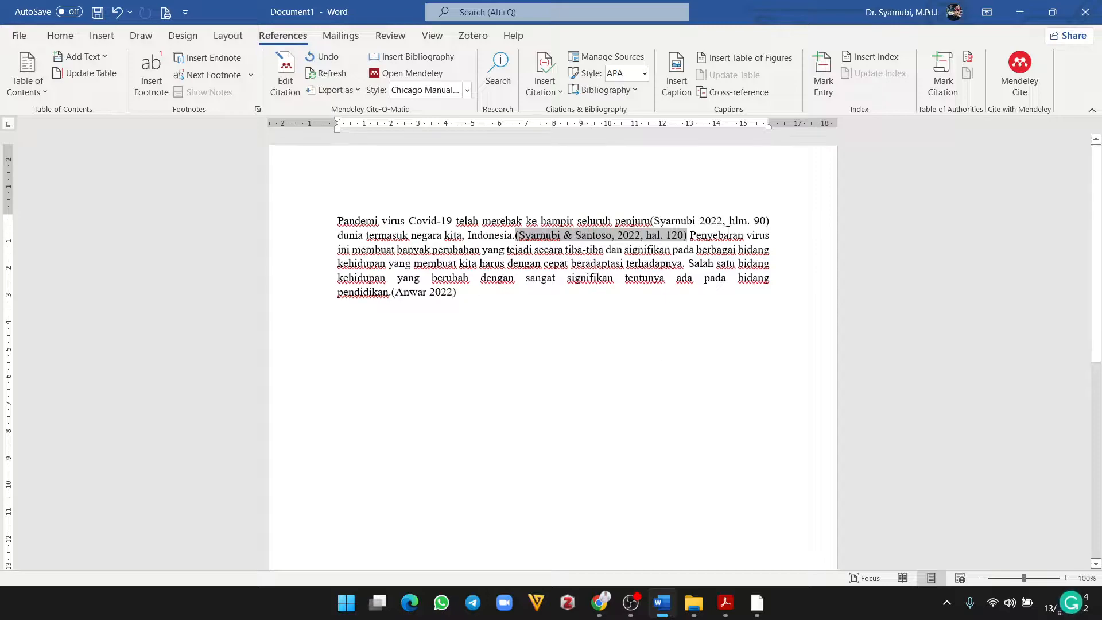
Step: Set Mendeley's citation and bibliography language to English (US), then refresh the citations
click(624, 251)
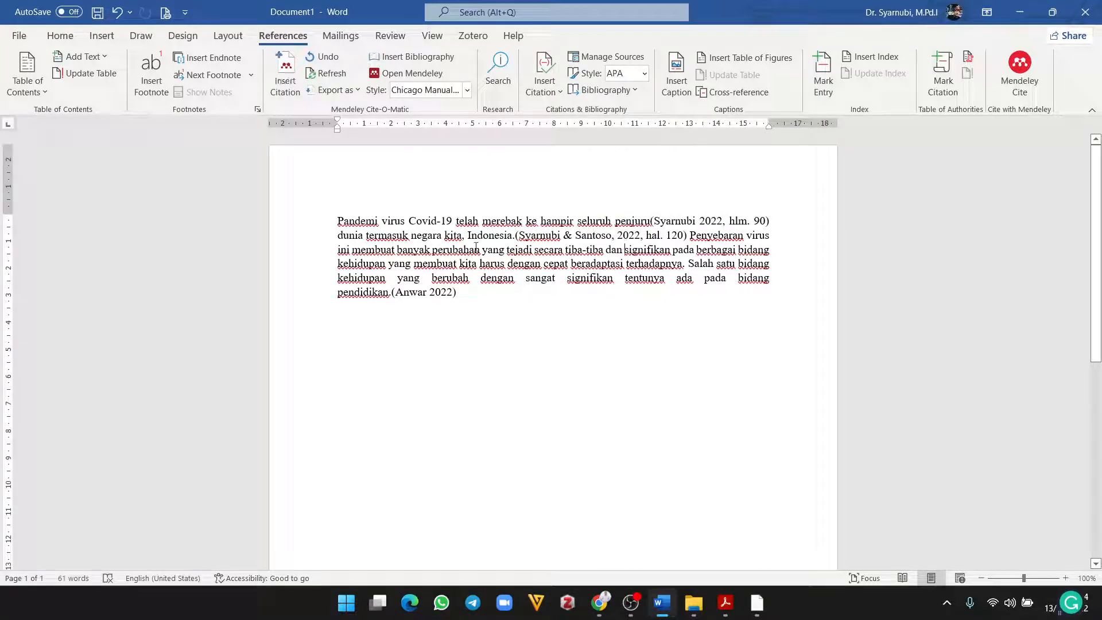
click(614, 235)
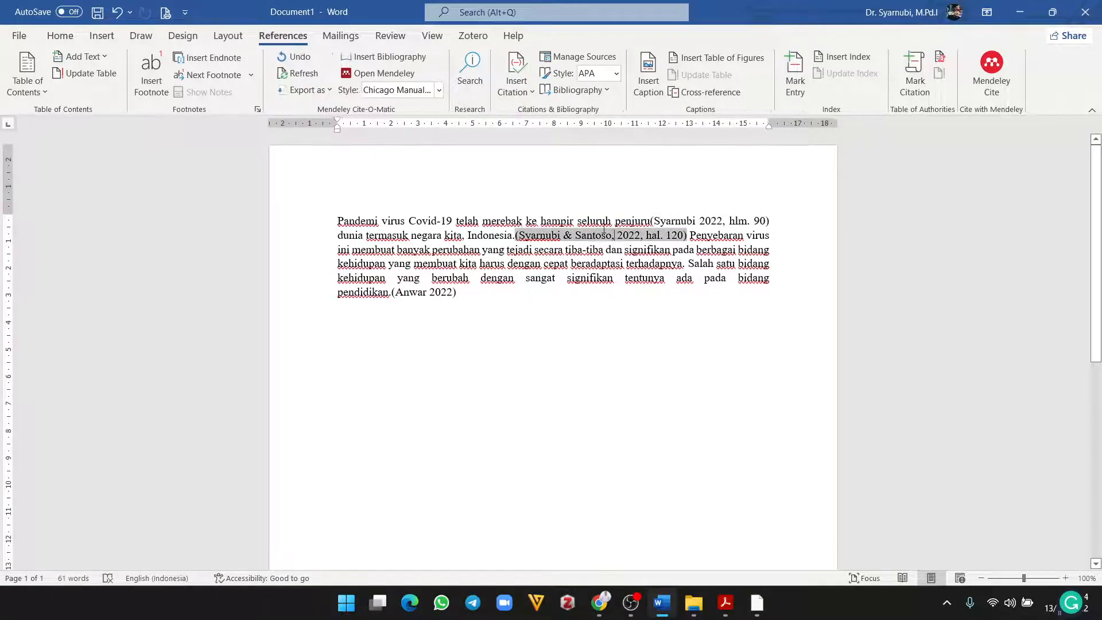
click(436, 91)
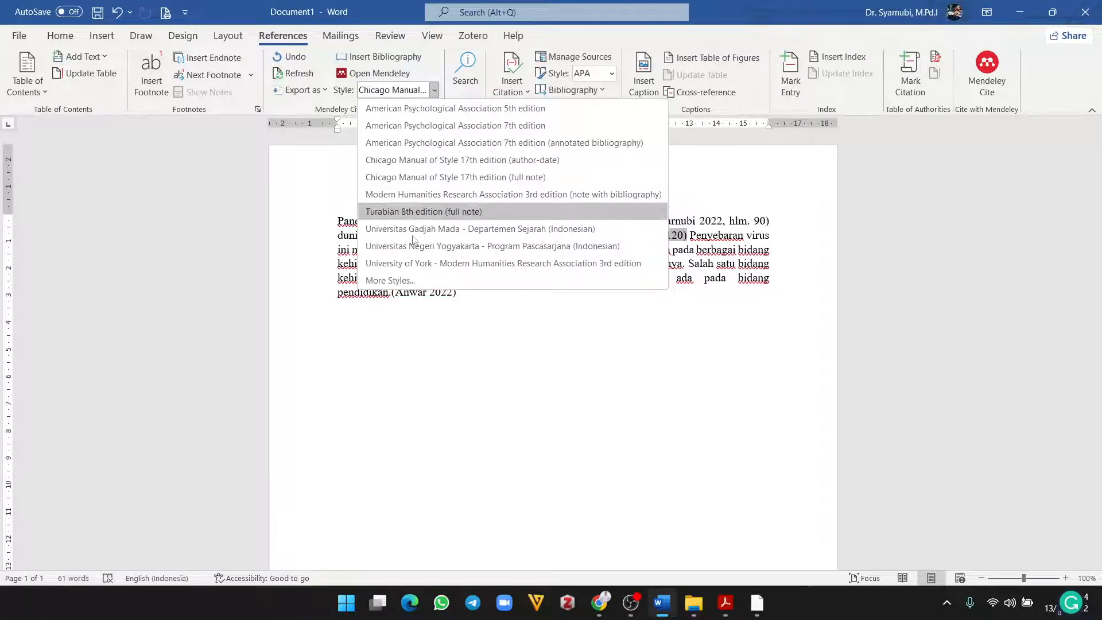
click(402, 280)
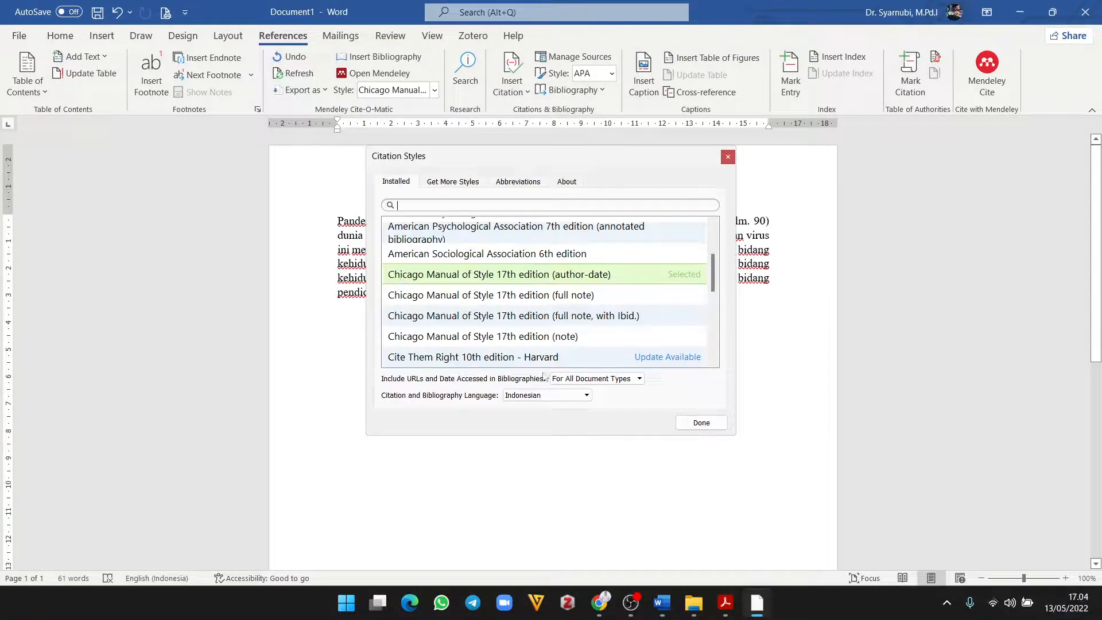
click(585, 397)
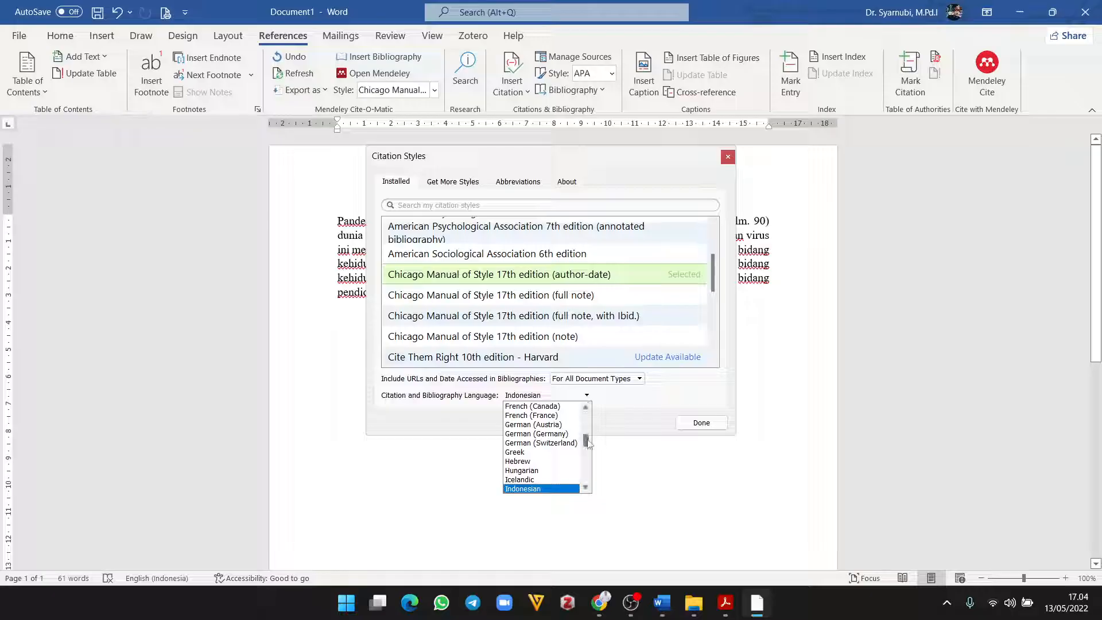
drag(588, 443, 588, 417)
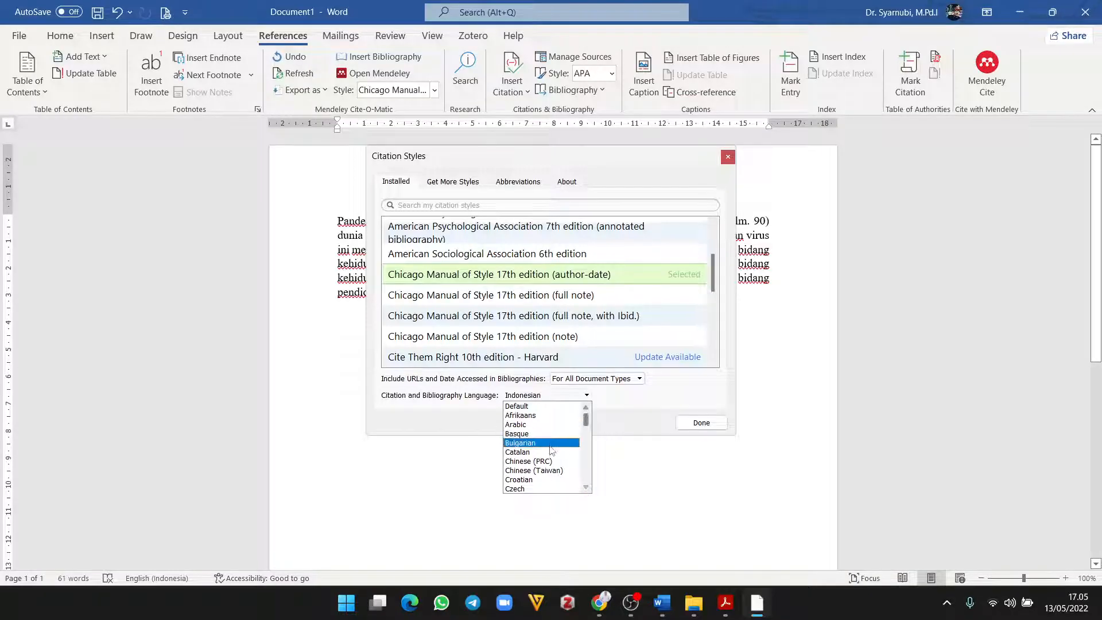
scroll(554, 449, down, 2)
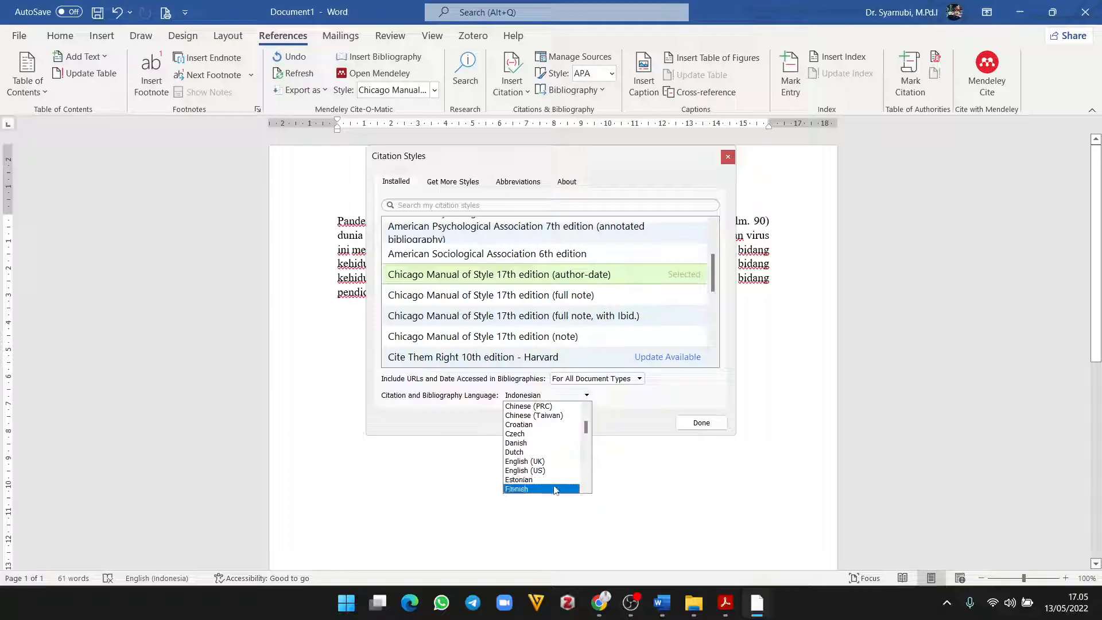
click(546, 471)
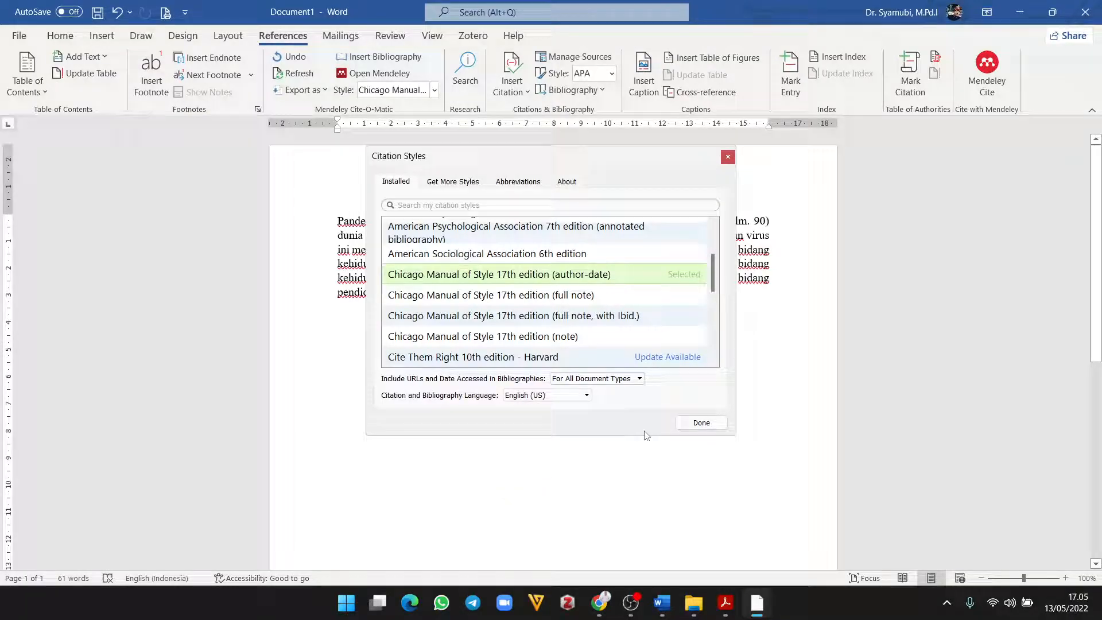
click(701, 422)
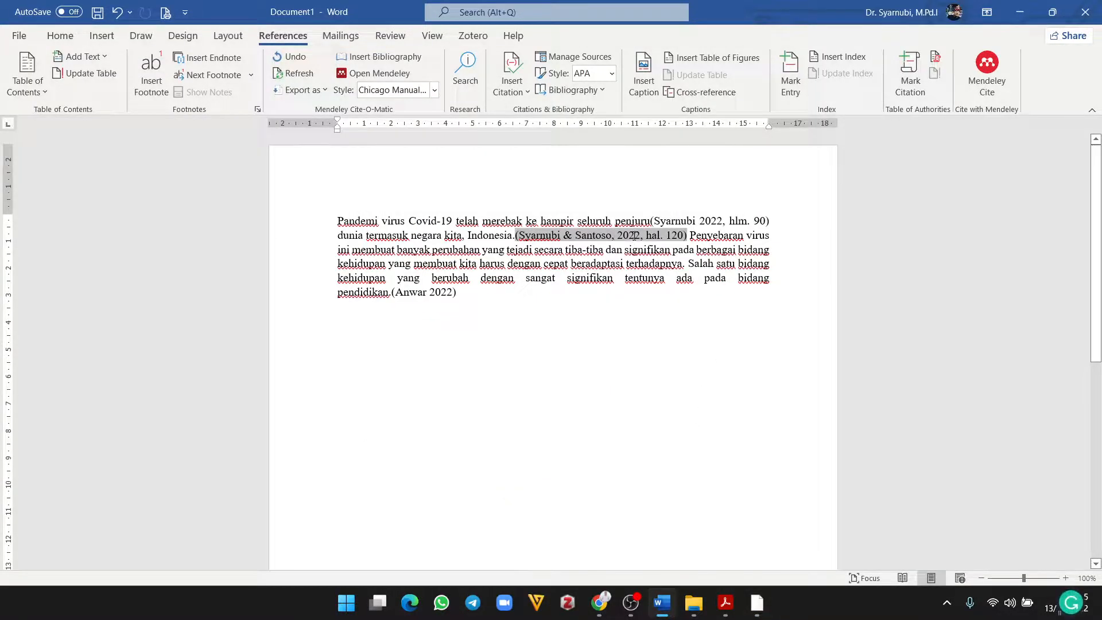
click(715, 221)
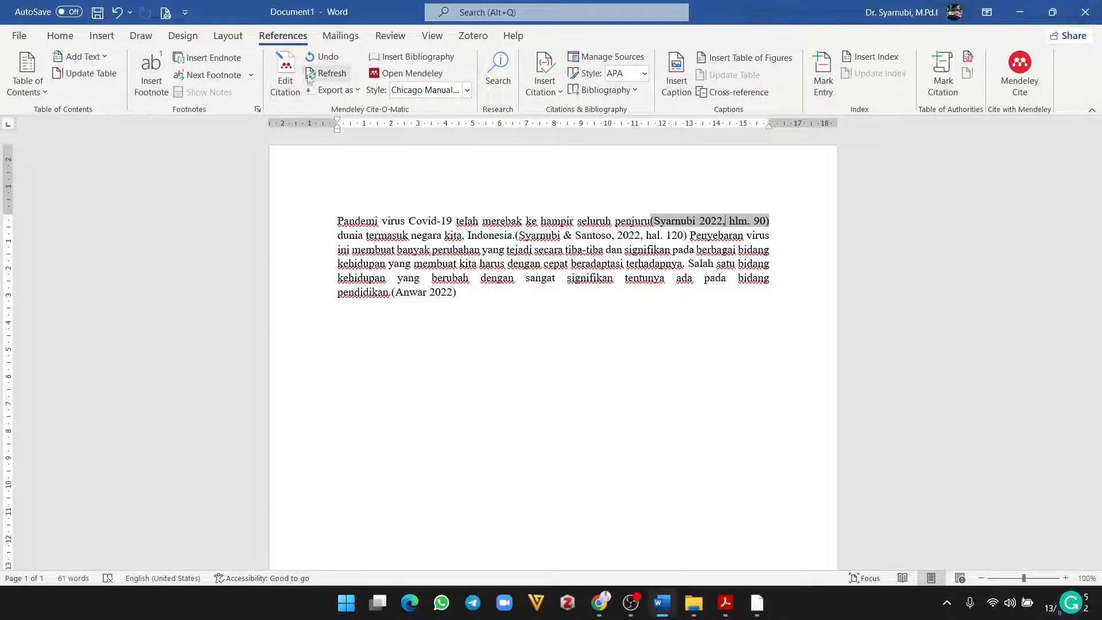
click(312, 78)
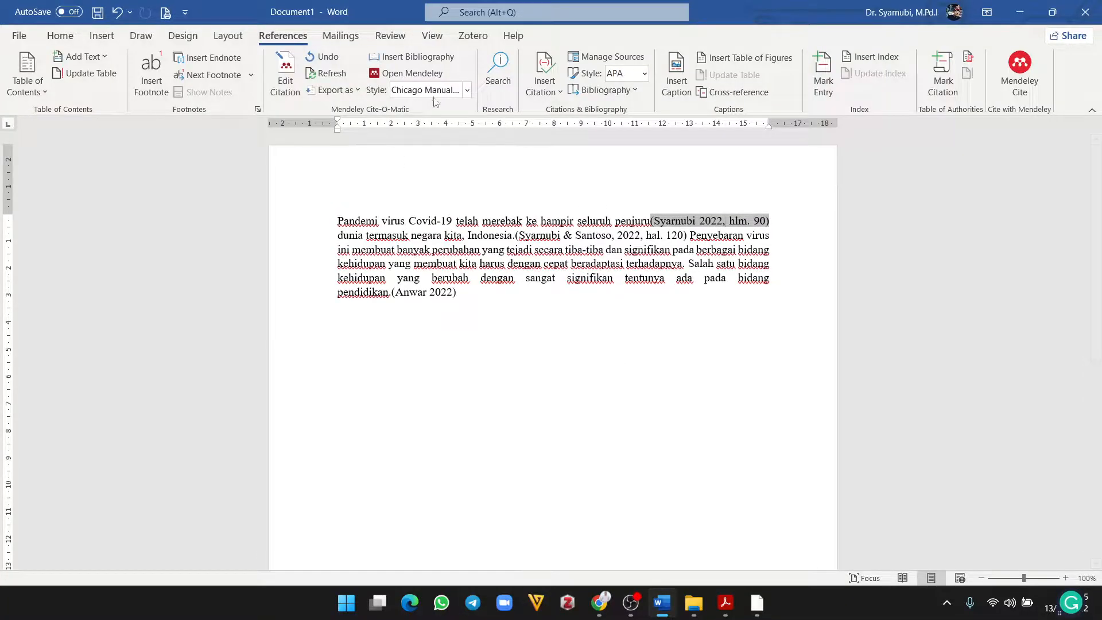
Step: Switch the citation style to Turabian 8th edition (full note) and check the three resulting footnotes
click(468, 91)
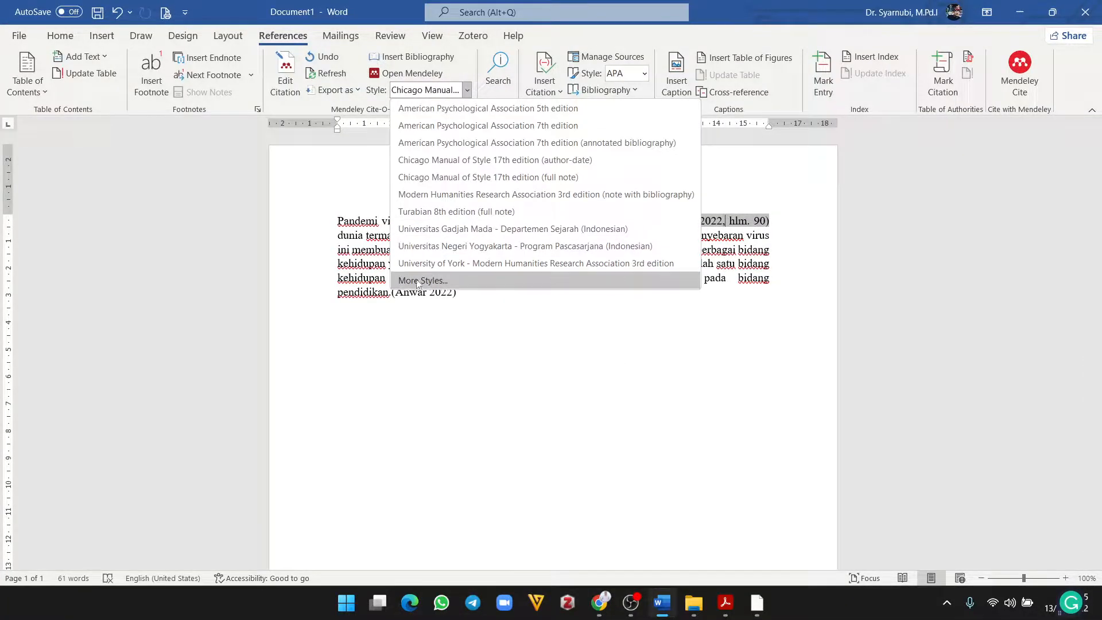
click(471, 212)
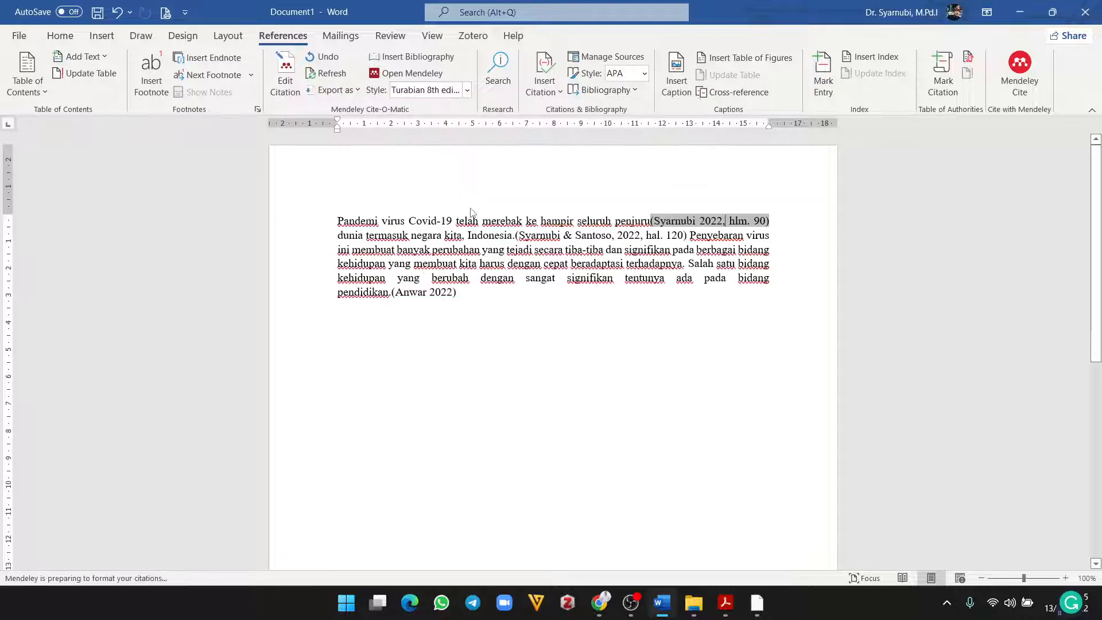
scroll(556, 385, down, 5)
scroll(566, 374, down, 5)
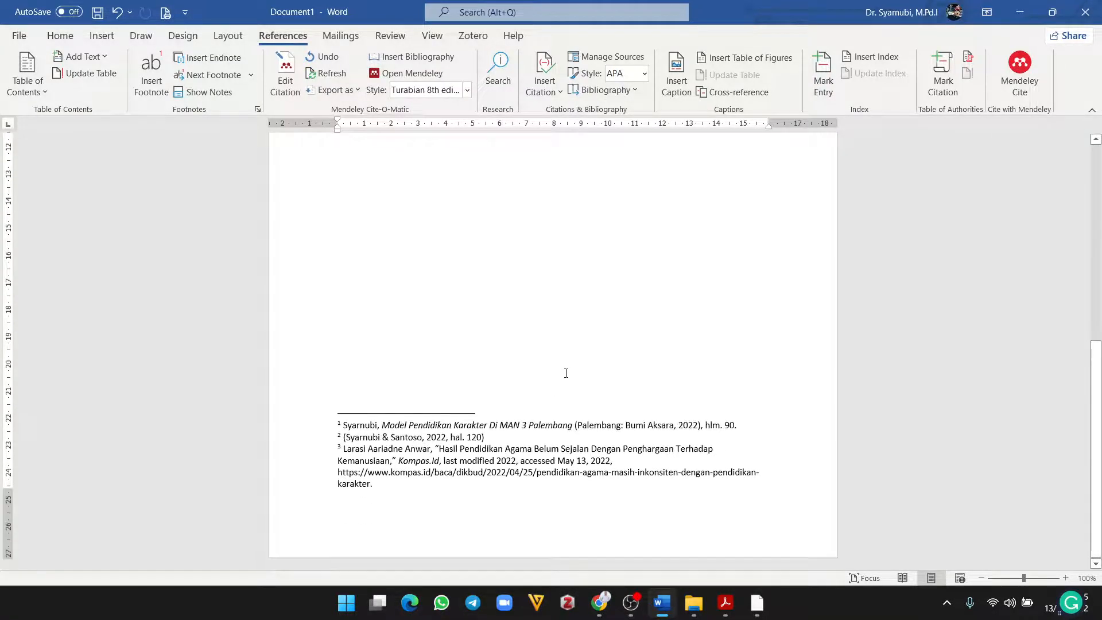
scroll(515, 446, up, 10)
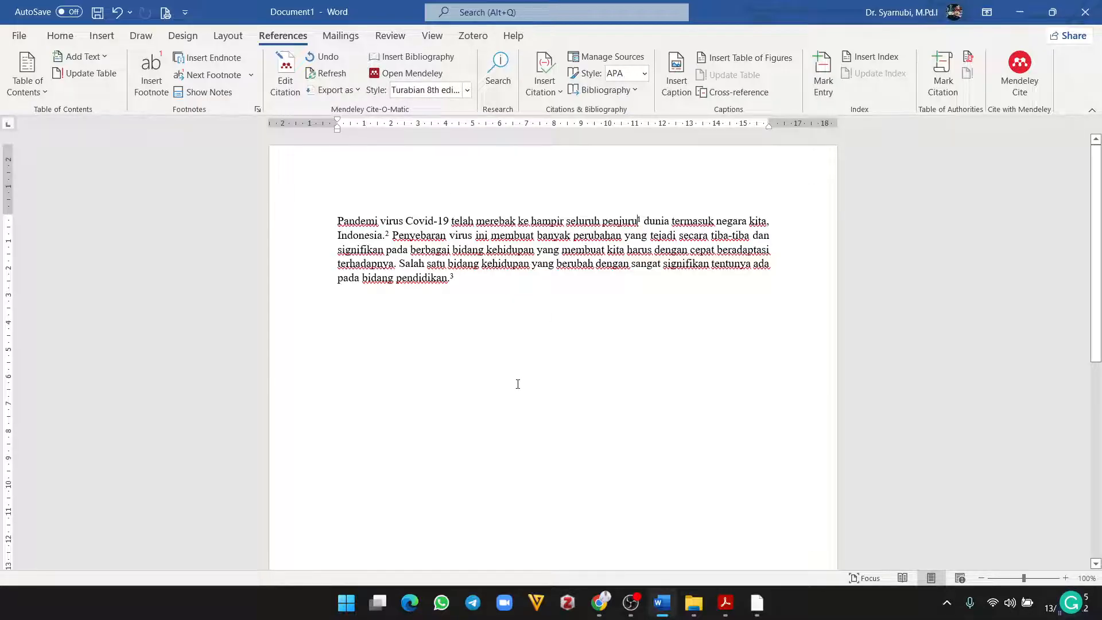
scroll(560, 464, down, 7)
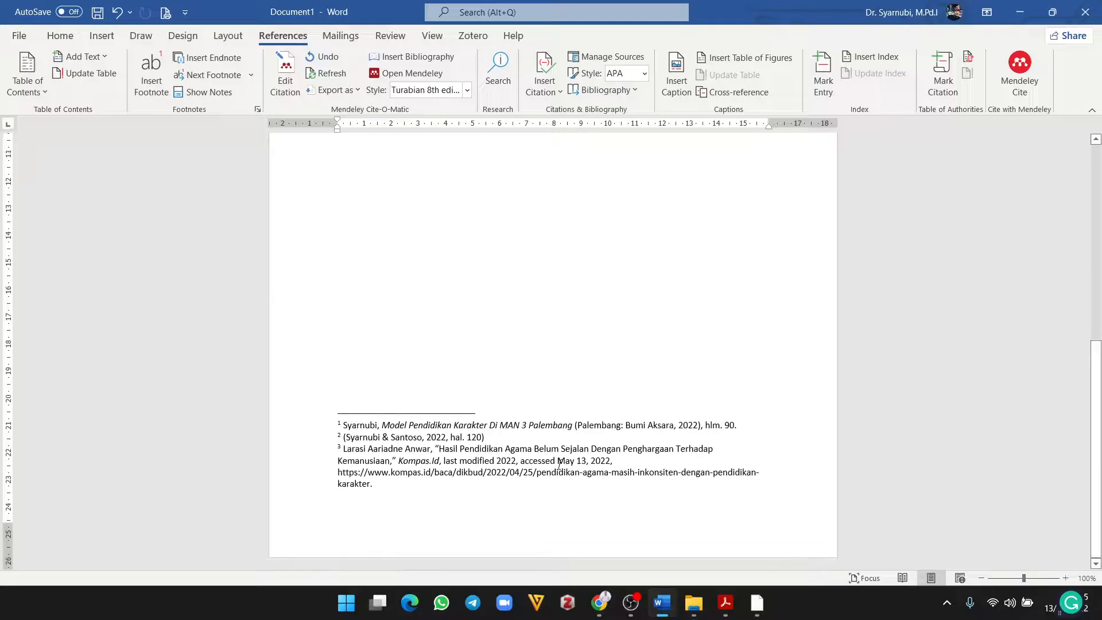
scroll(560, 464, up, 7)
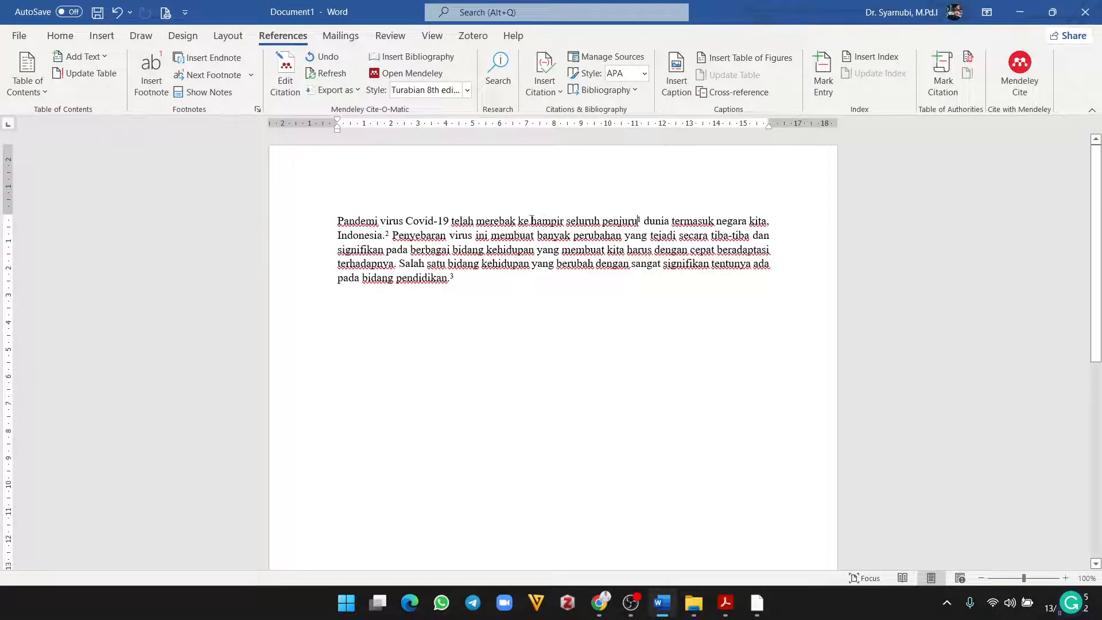
click(519, 221)
triple_click(279, 214)
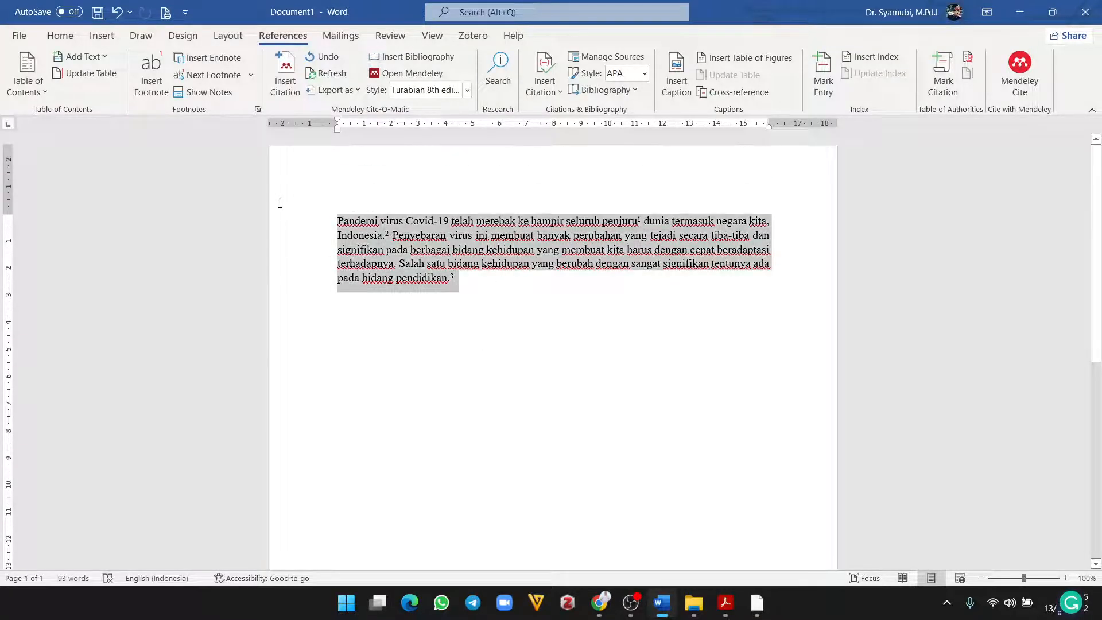
Step: Set the footnotes to justified Times New Roman
scroll(505, 475, down, 5)
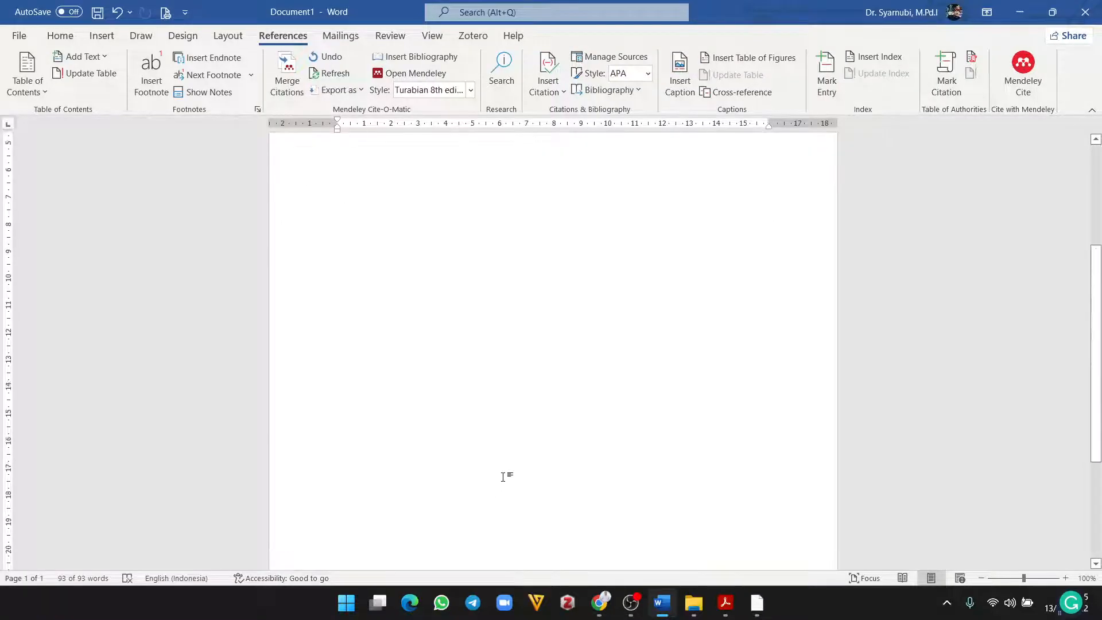
drag(389, 485, 319, 412)
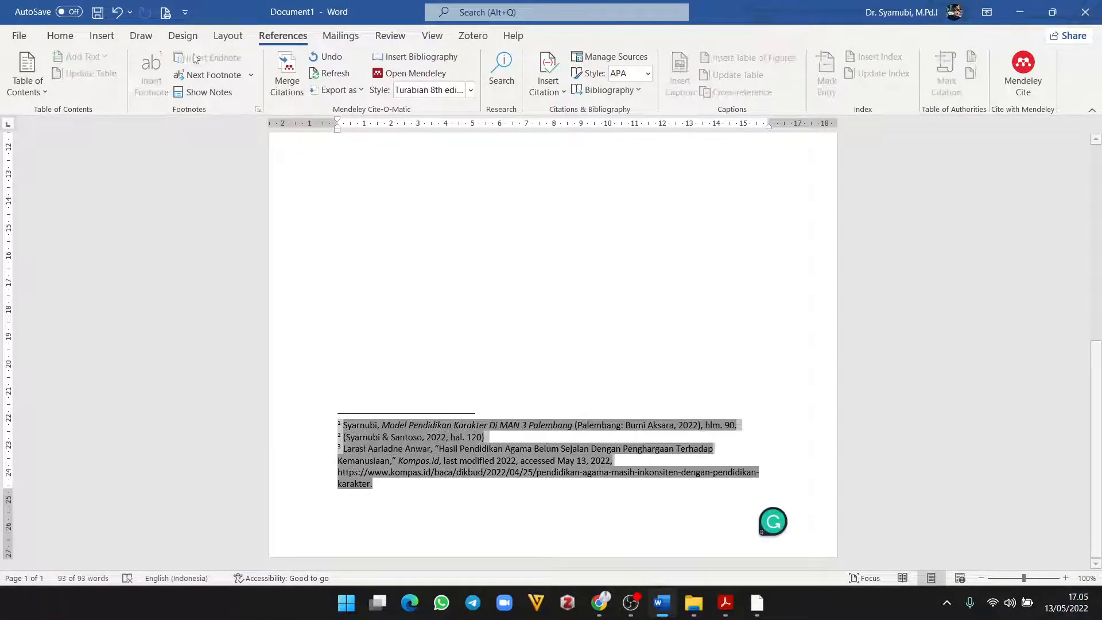
click(60, 36)
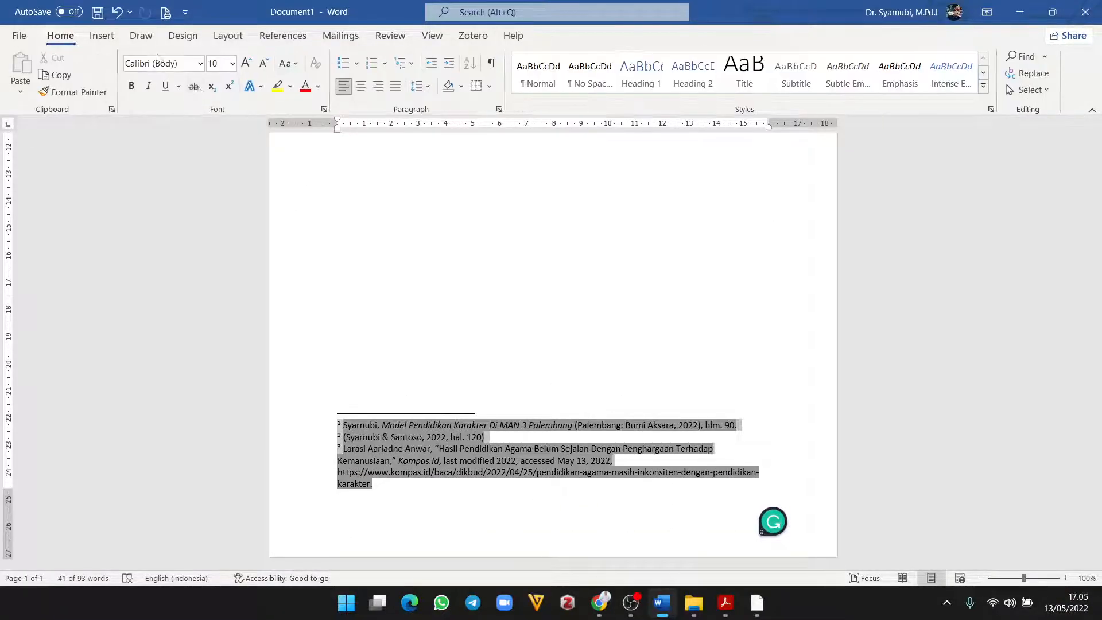
click(200, 63)
click(197, 171)
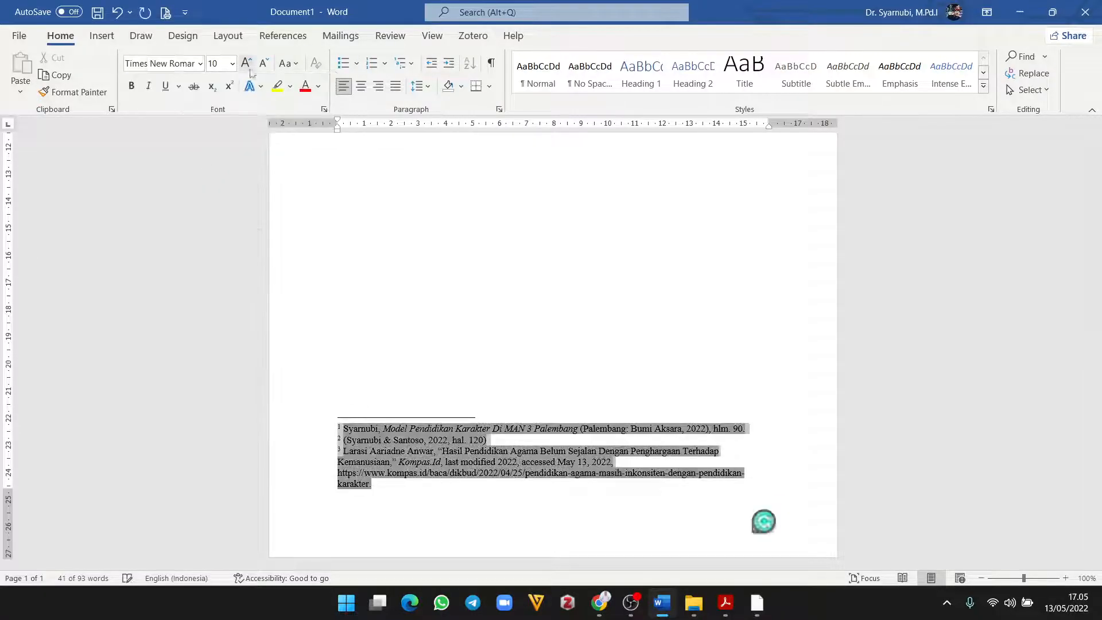
click(396, 86)
Step: Give footnote 1 a first-line indent and inspect footnote 2's citation
click(346, 472)
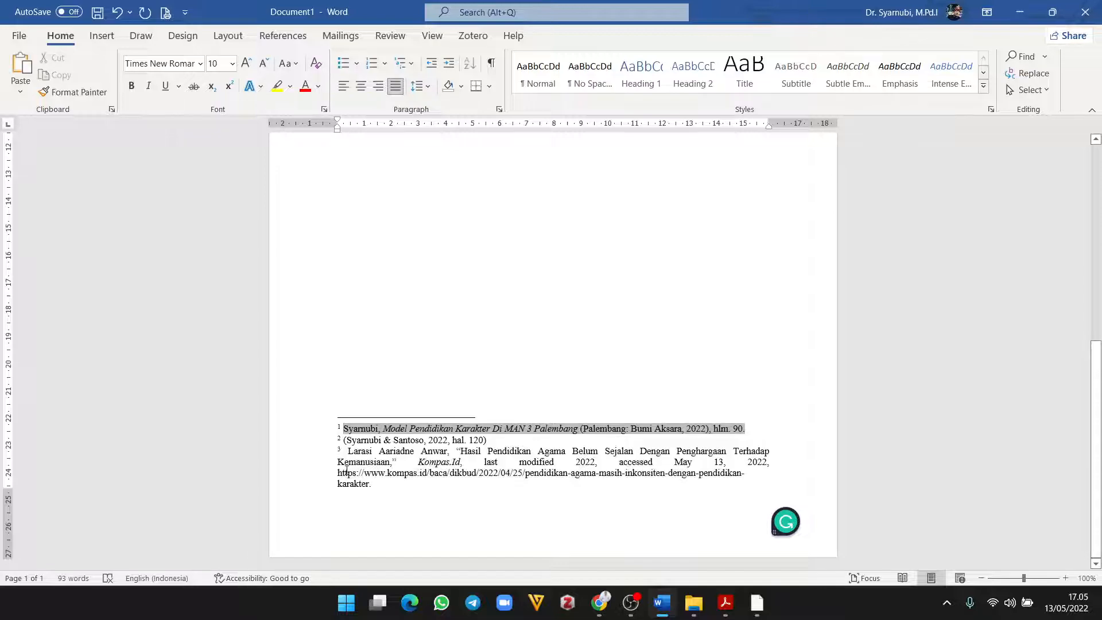
key(Tab)
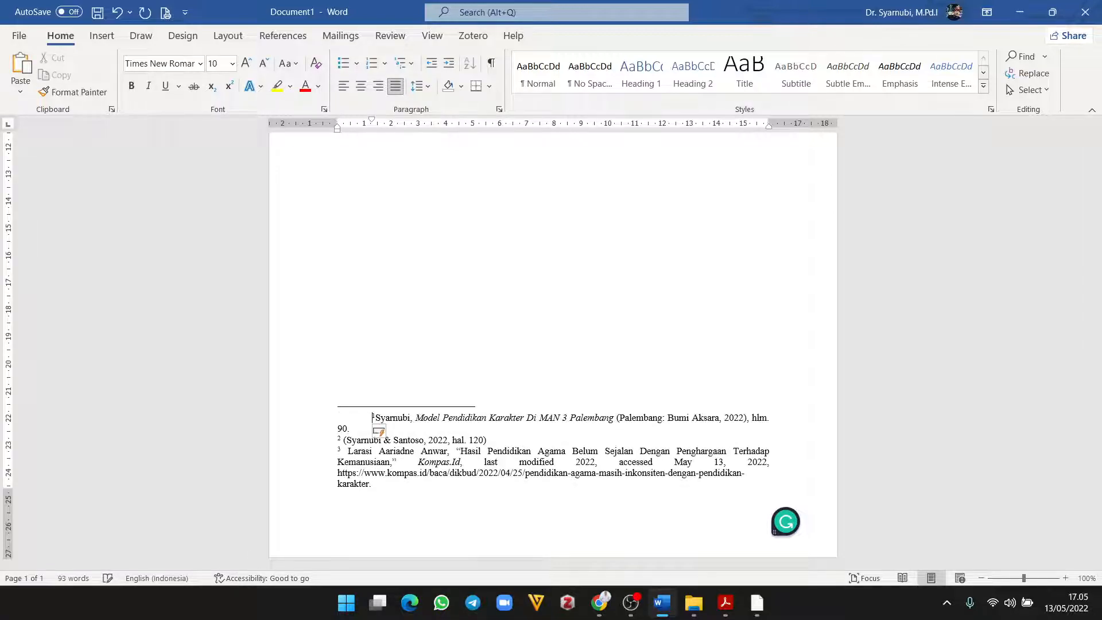
key(Left)
key(Down)
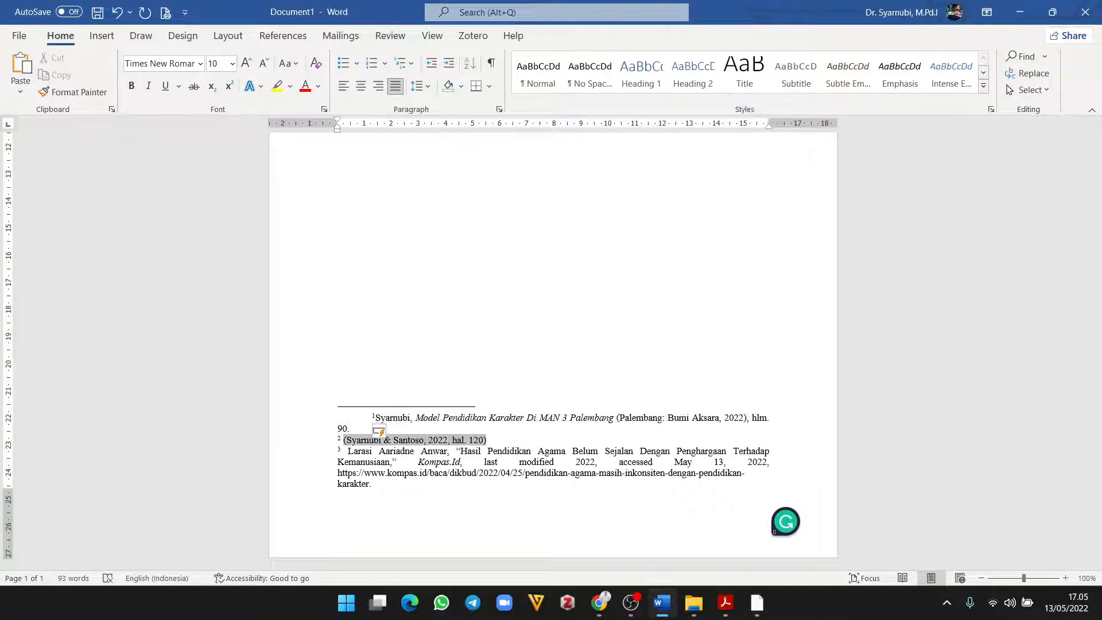
key(Left)
click(446, 430)
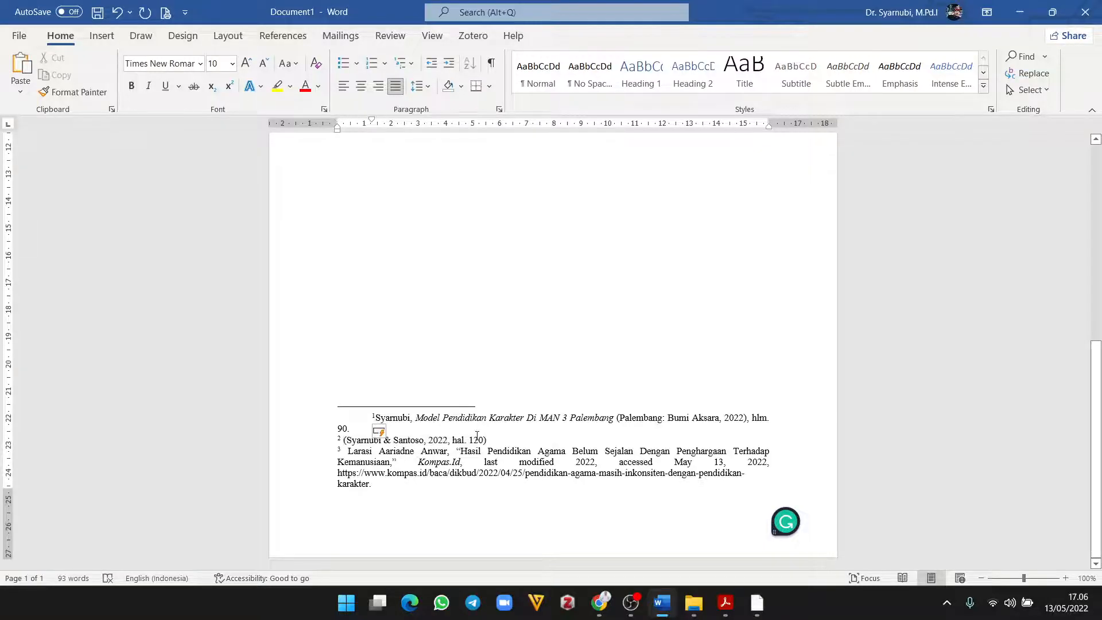
scroll(517, 390, up, 7)
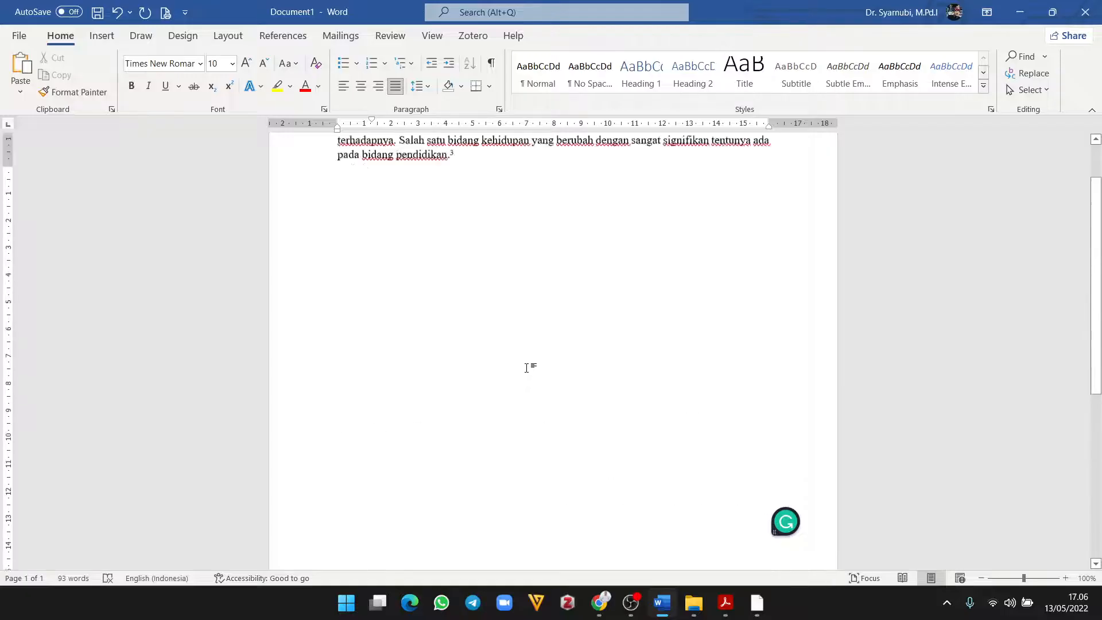
Step: Delete the footnote mark after 'Indonesia.' and start a new Mendeley citation at that spot
click(391, 234)
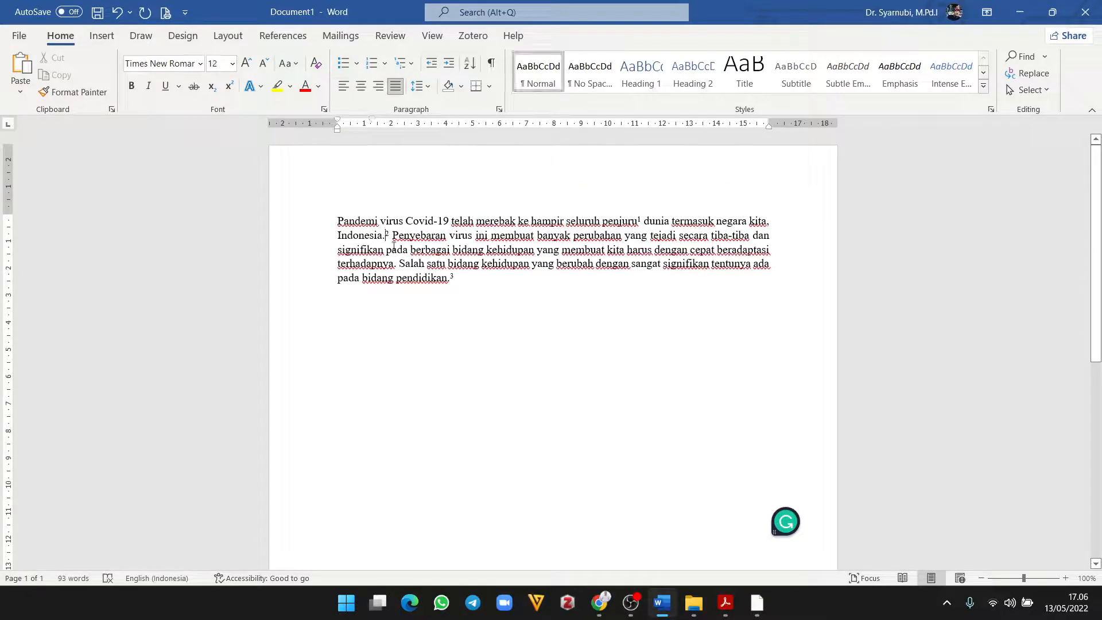
key(BackSpace)
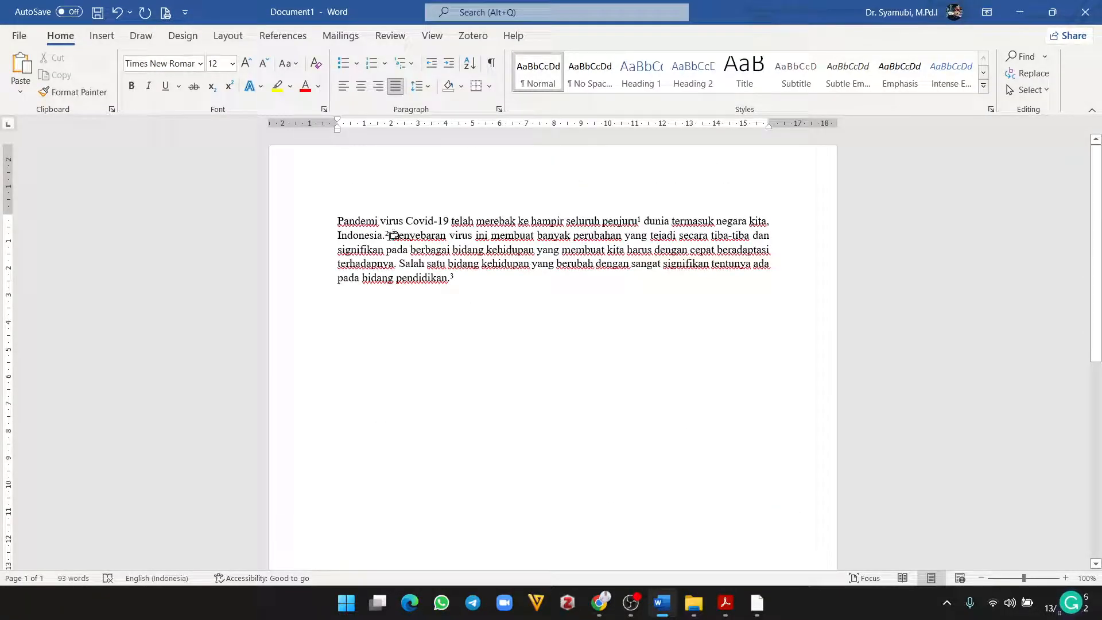
key(BackSpace)
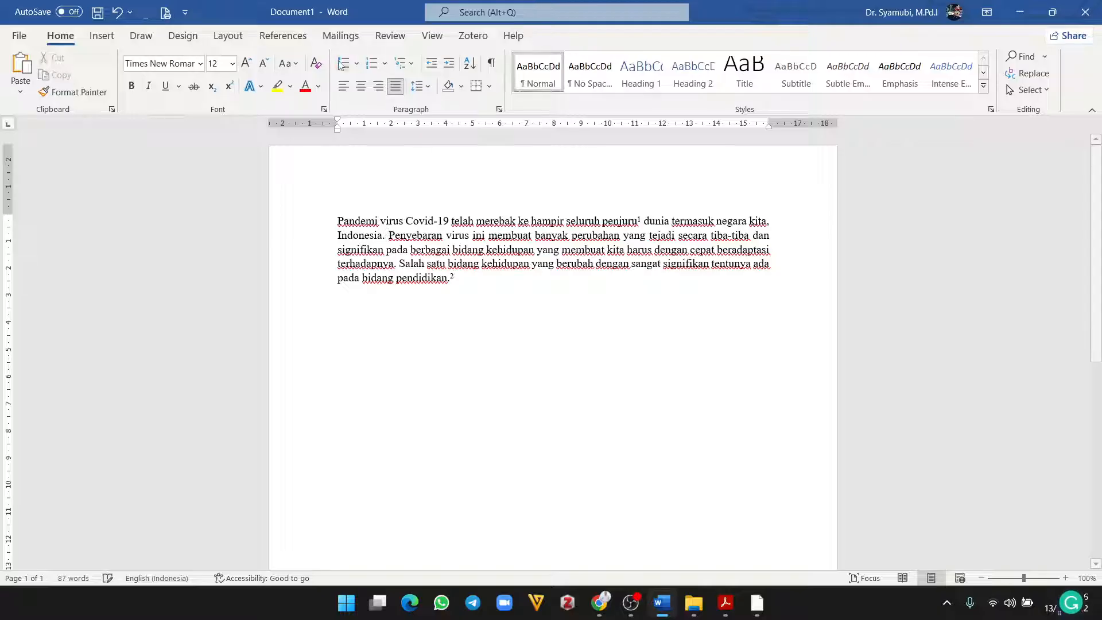
scroll(465, 334, down, 3)
scroll(366, 266, up, 3)
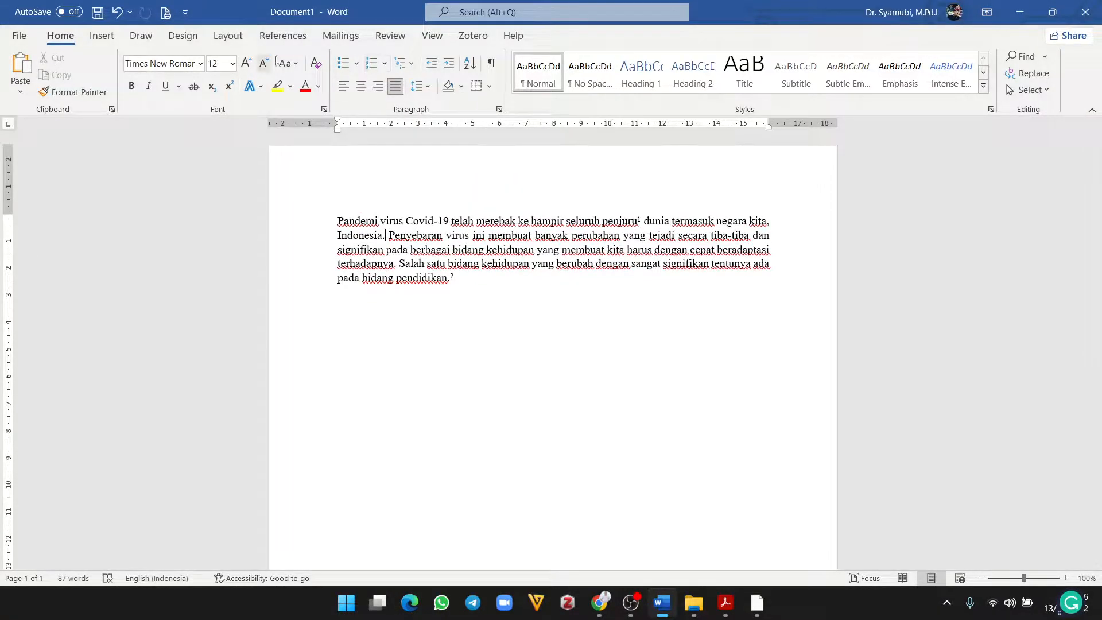
click(283, 36)
click(285, 74)
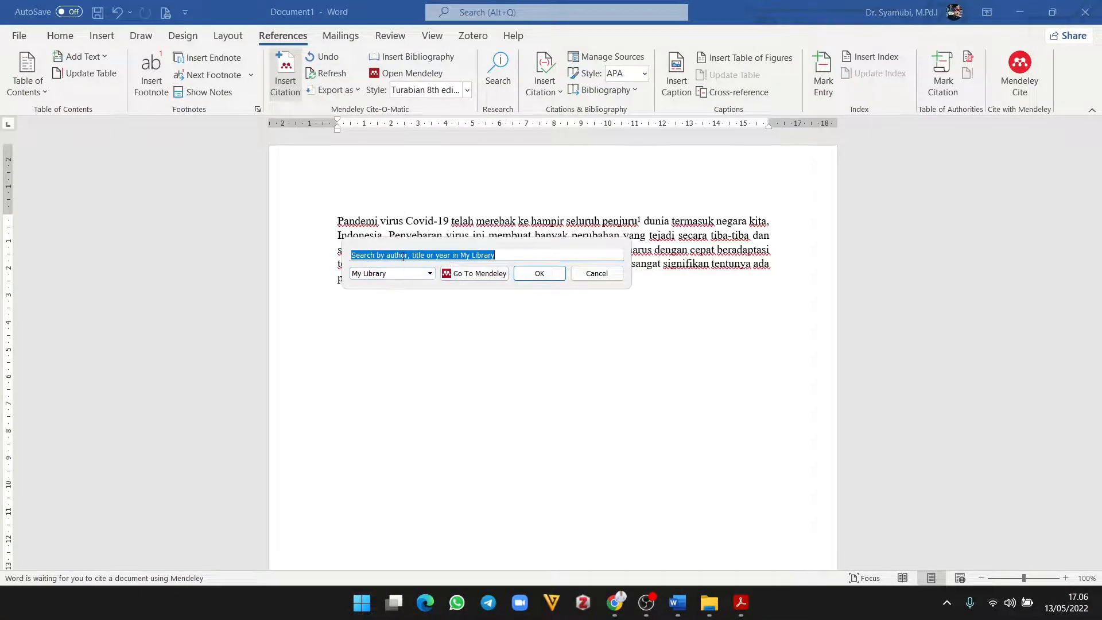
Step: Cite the 2022 Tadrib article found by 'budi' as footnote 2, with an 'hlm' page reference
text(budi)
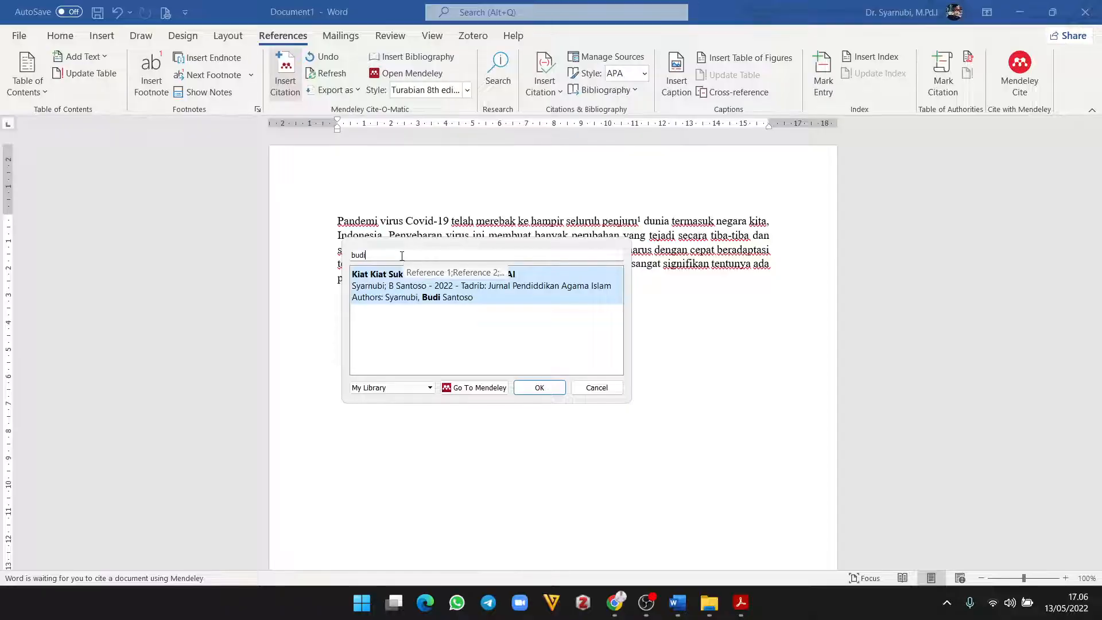
click(368, 285)
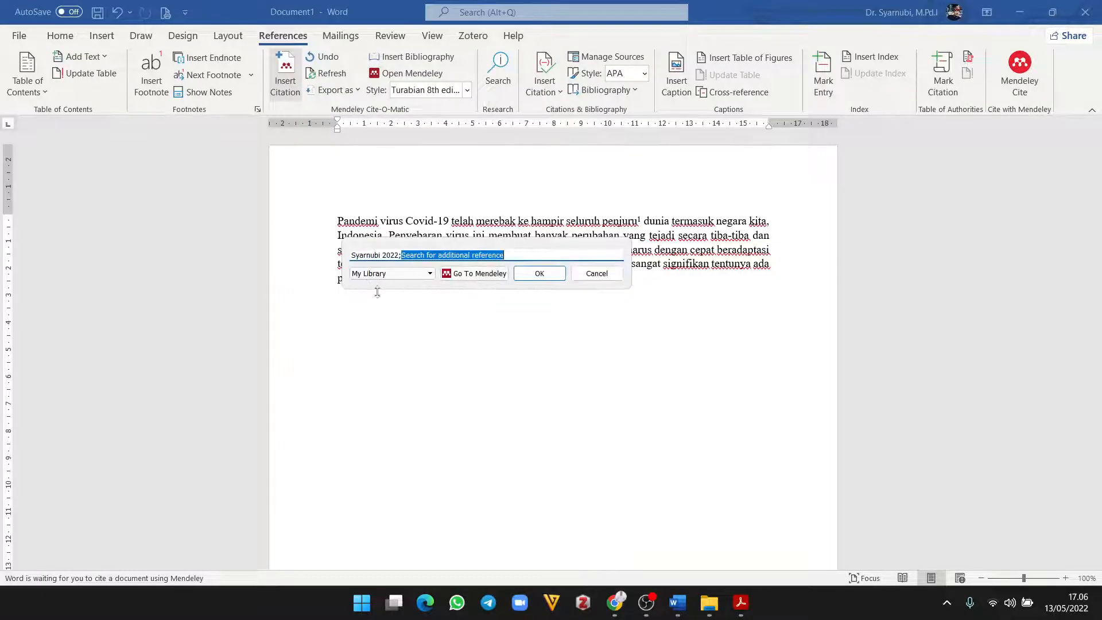
click(376, 255)
click(428, 274)
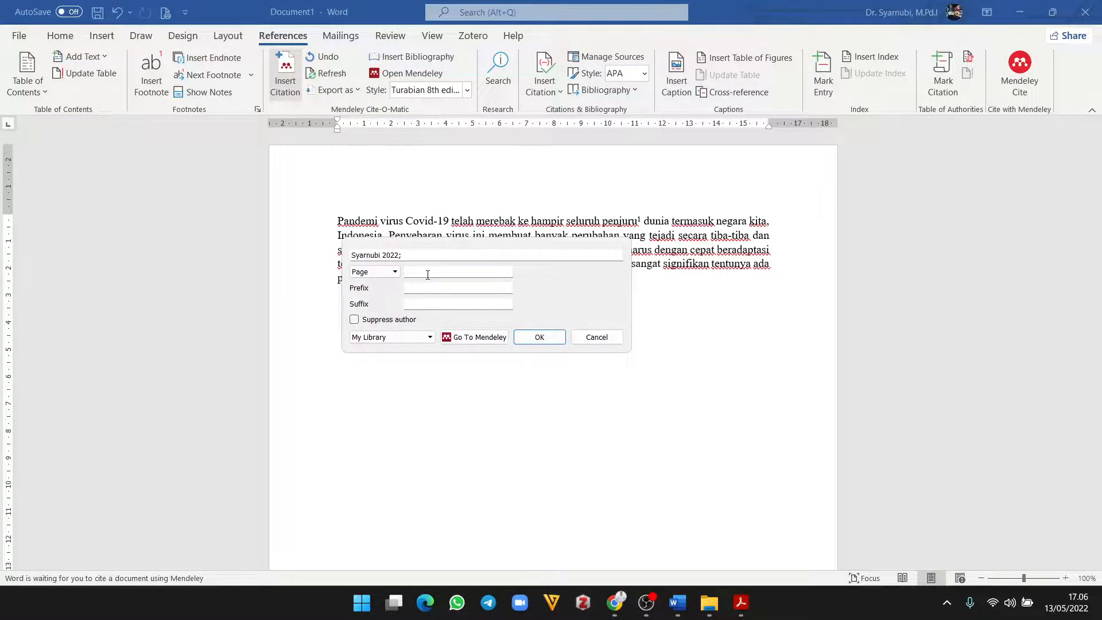
text(hlm. 105)
click(538, 339)
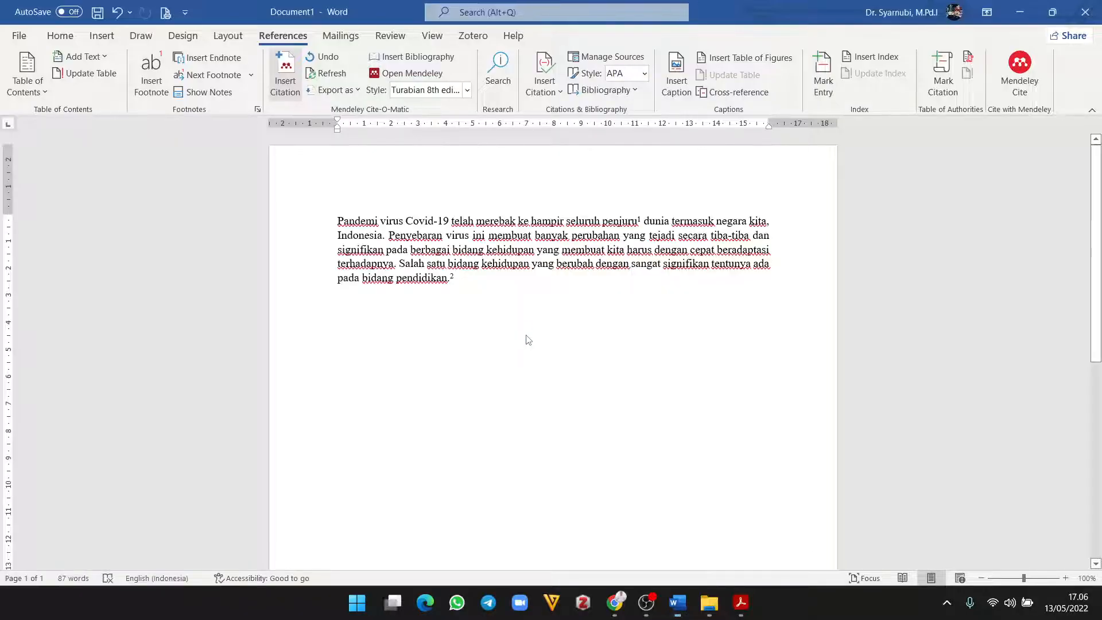
Step: Set all three footnotes to justified Times New Roman
scroll(523, 426, down, 5)
scroll(523, 425, down, 2)
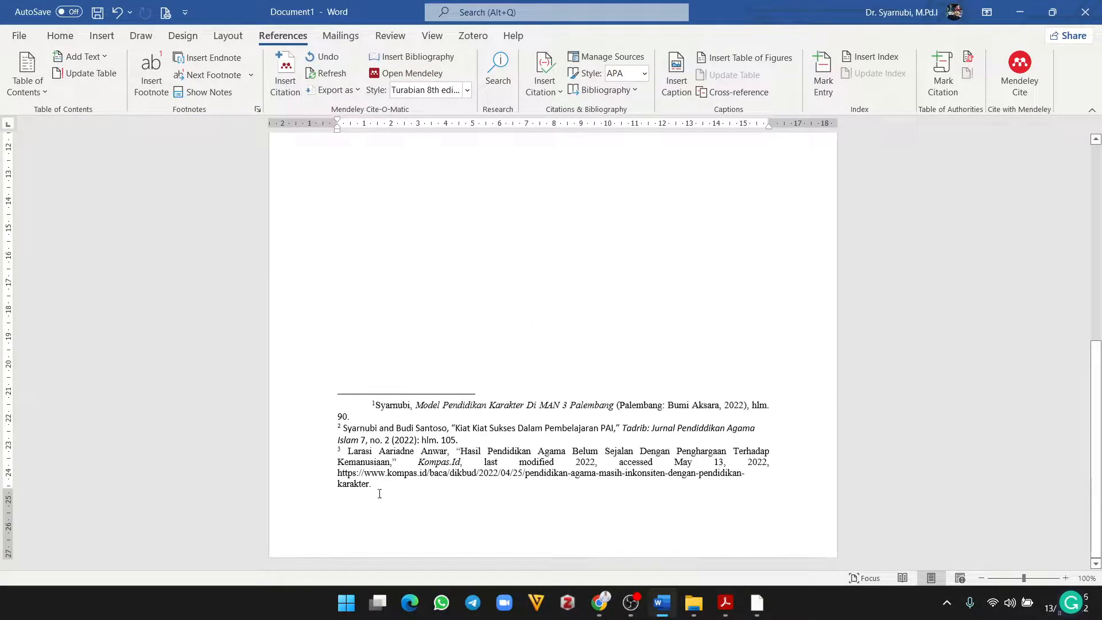
drag(373, 485, 315, 400)
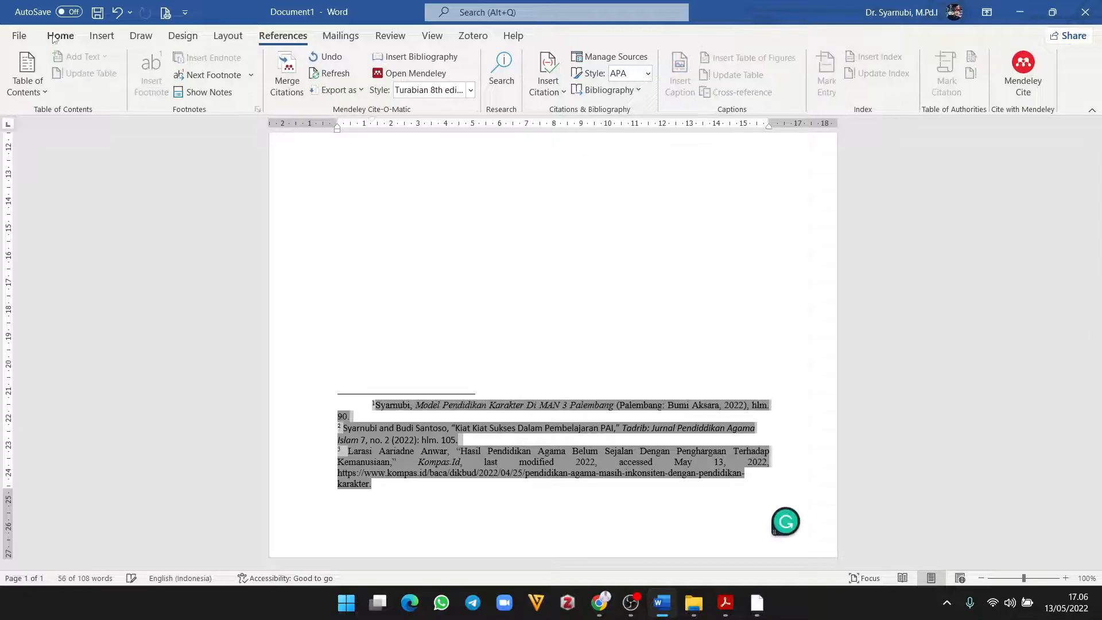
click(19, 35)
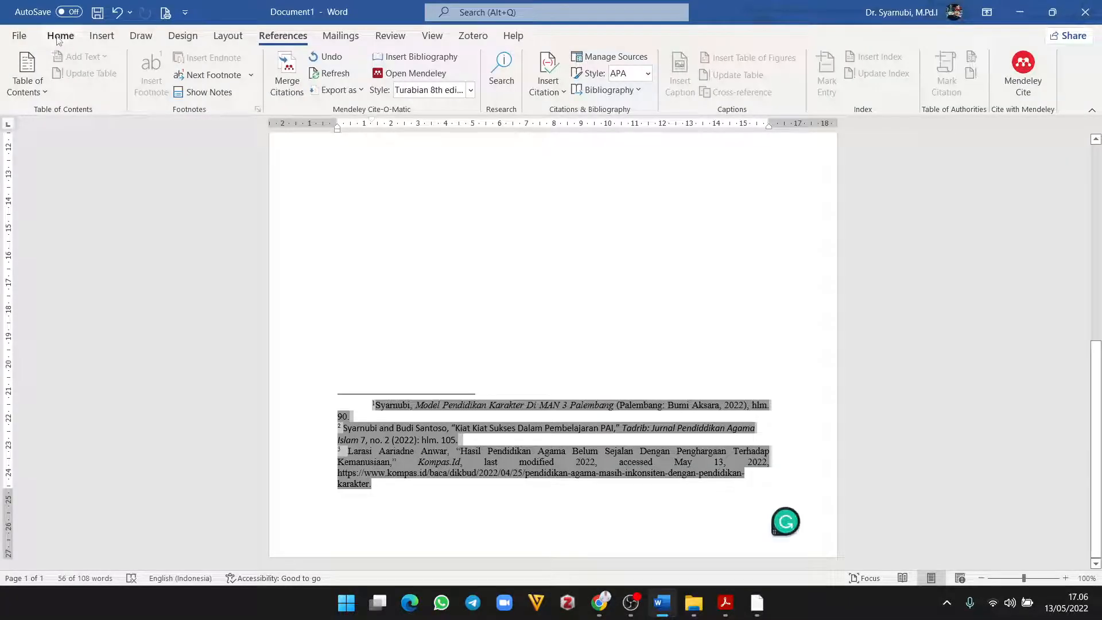
click(60, 36)
click(199, 64)
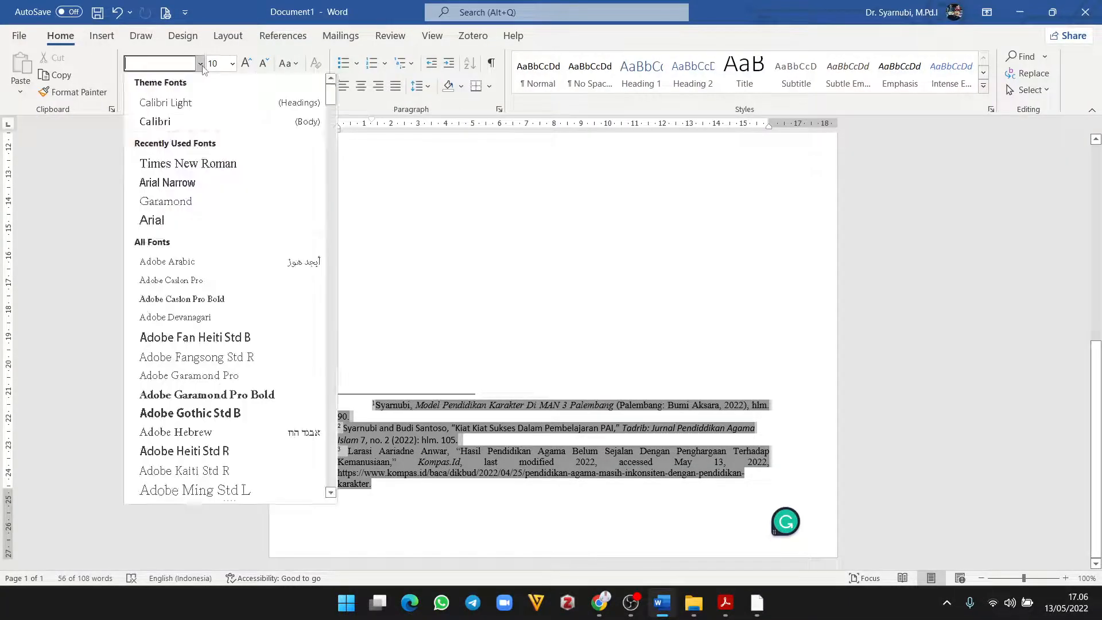
click(197, 168)
click(396, 86)
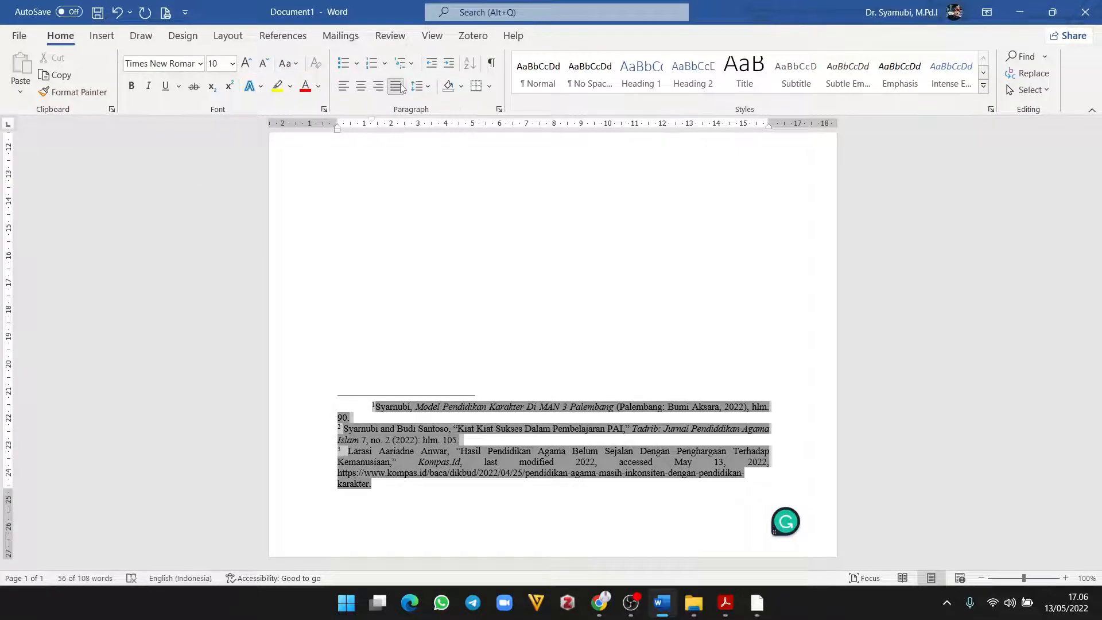
Step: Remove the space after footnote numbers 2 and 3 and give both a first-line indent
click(339, 429)
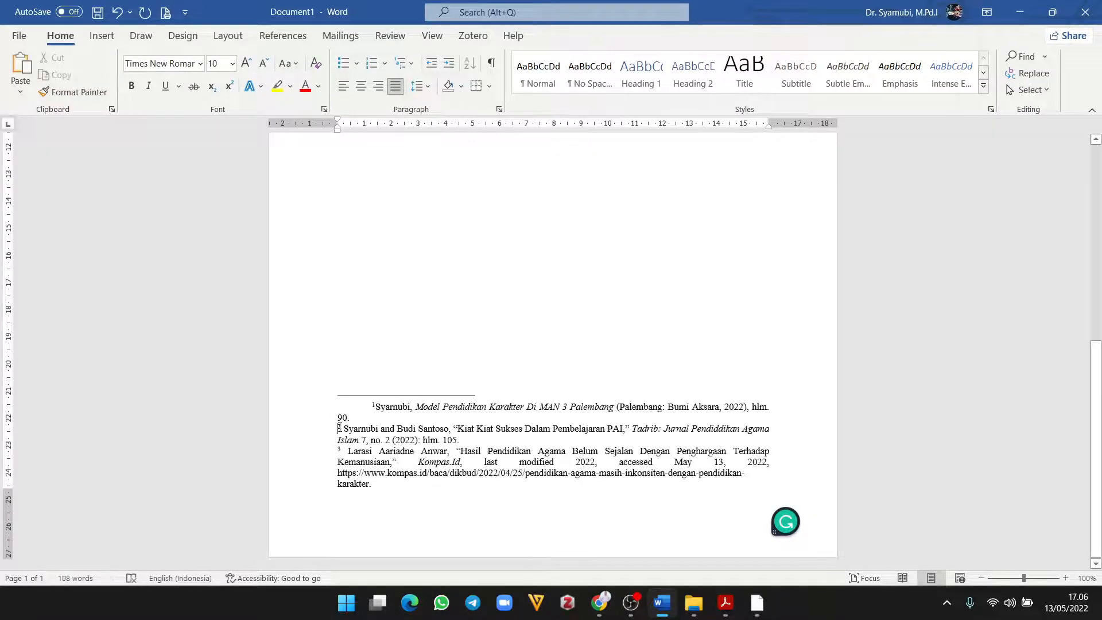
key(BackSpace)
key(Left)
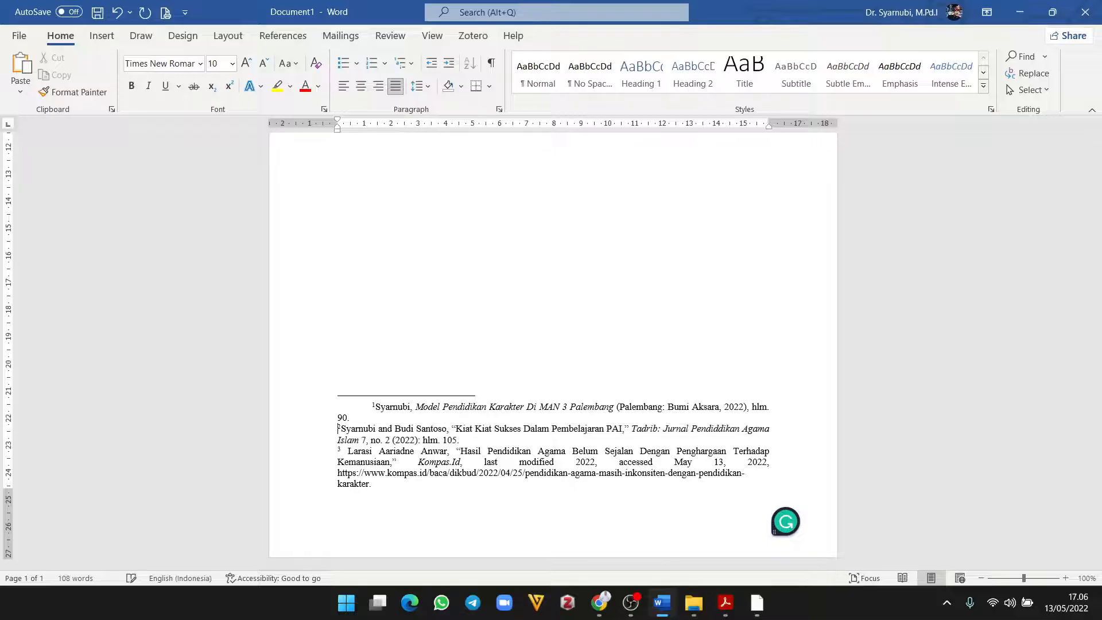
key(Tab)
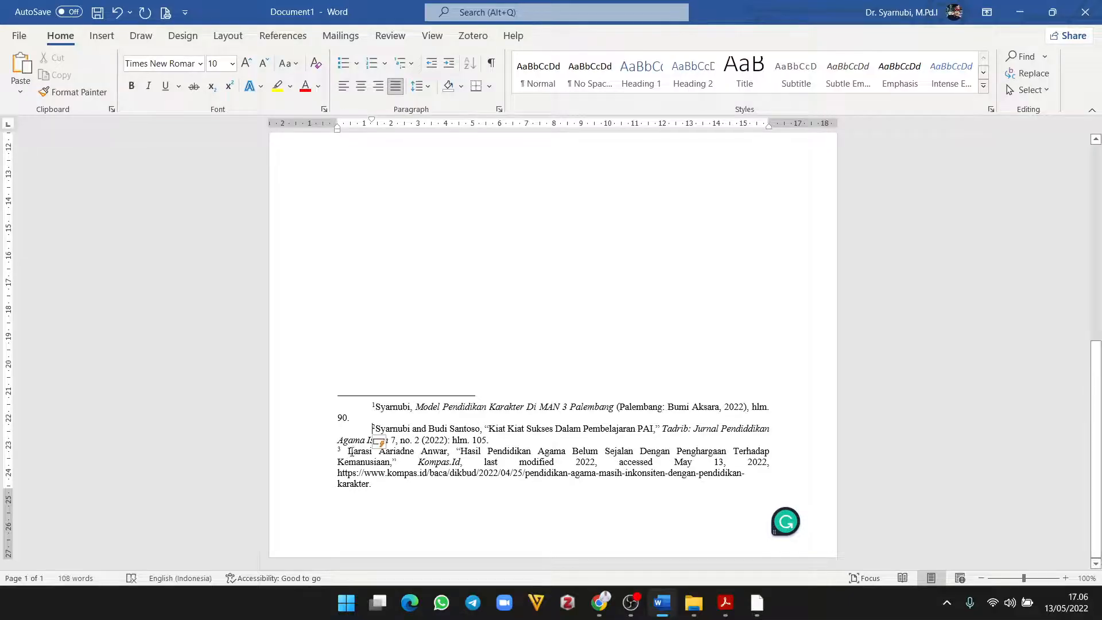
key(BackSpace)
key(Left)
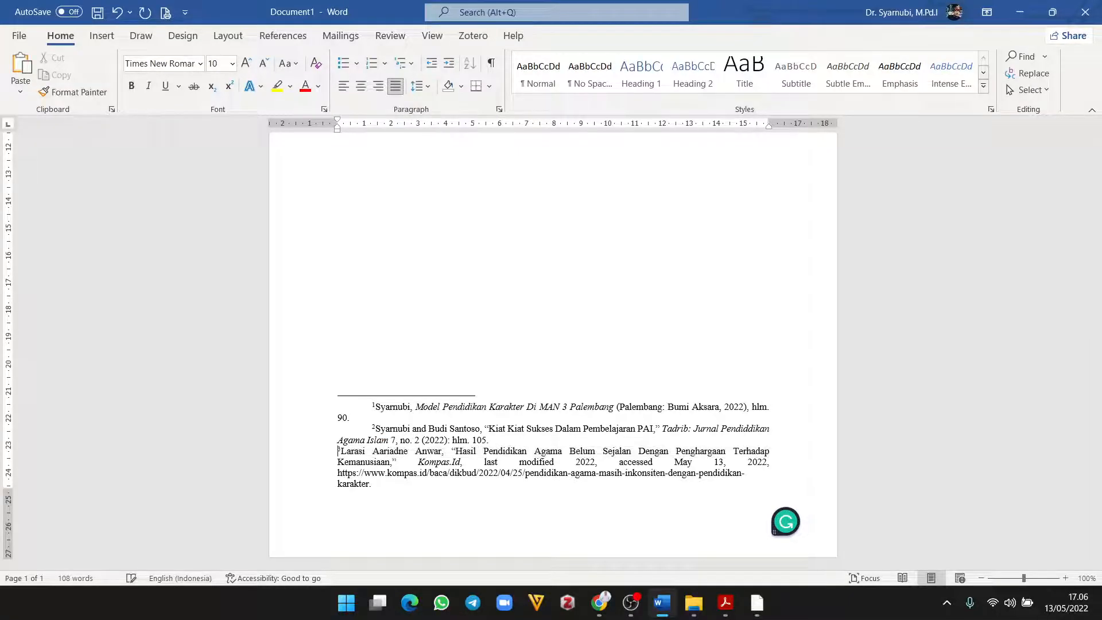
key(Tab)
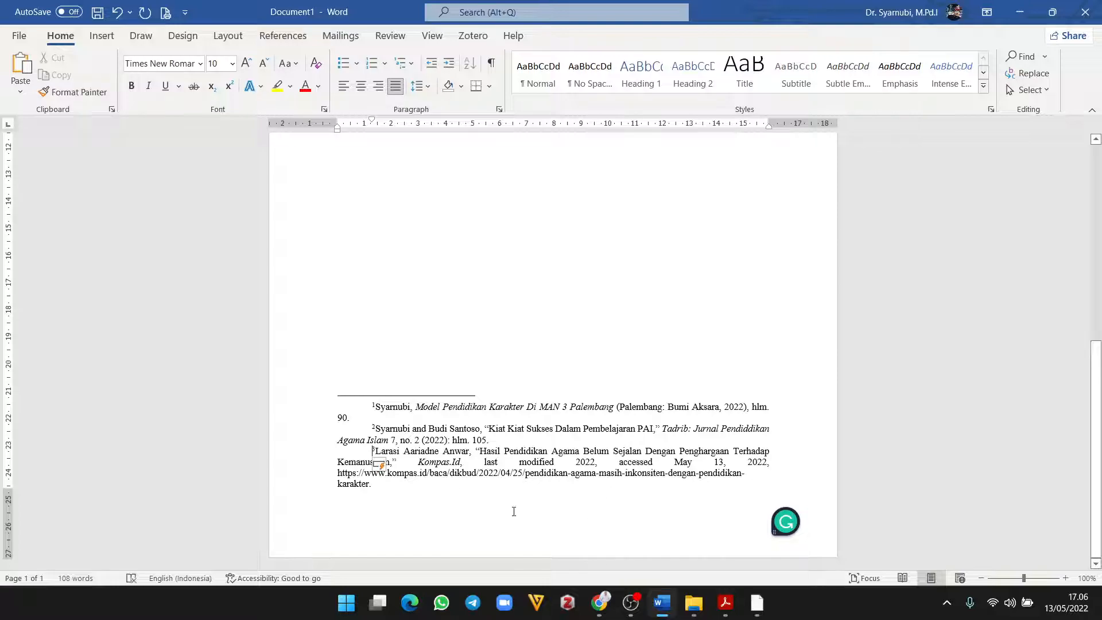
drag(495, 520, 315, 377)
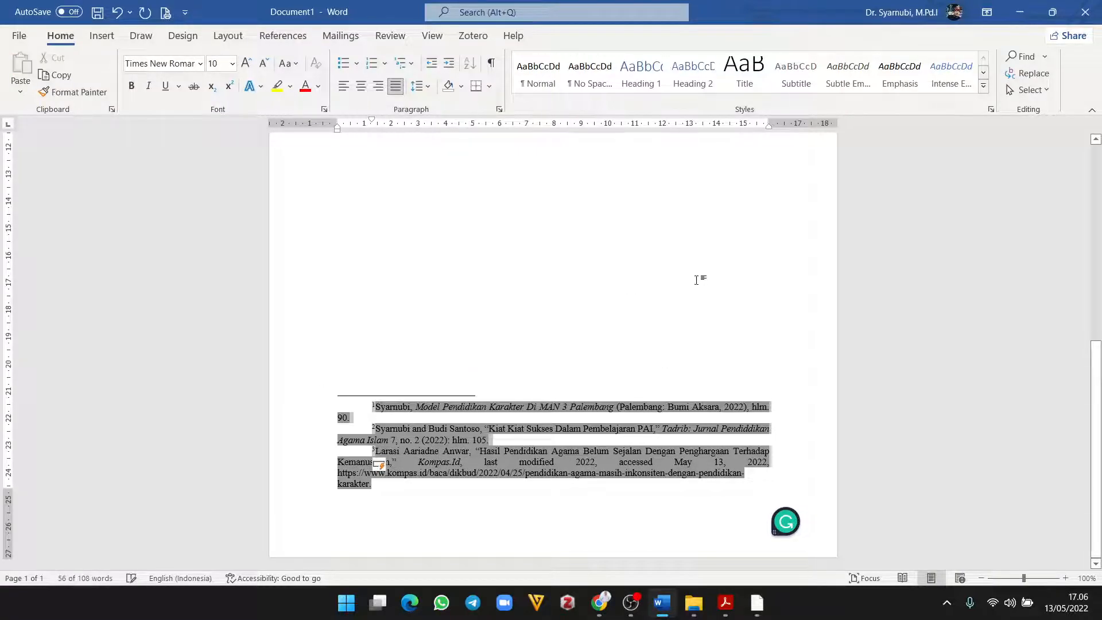
scroll(677, 321, up, 5)
scroll(664, 361, down, 6)
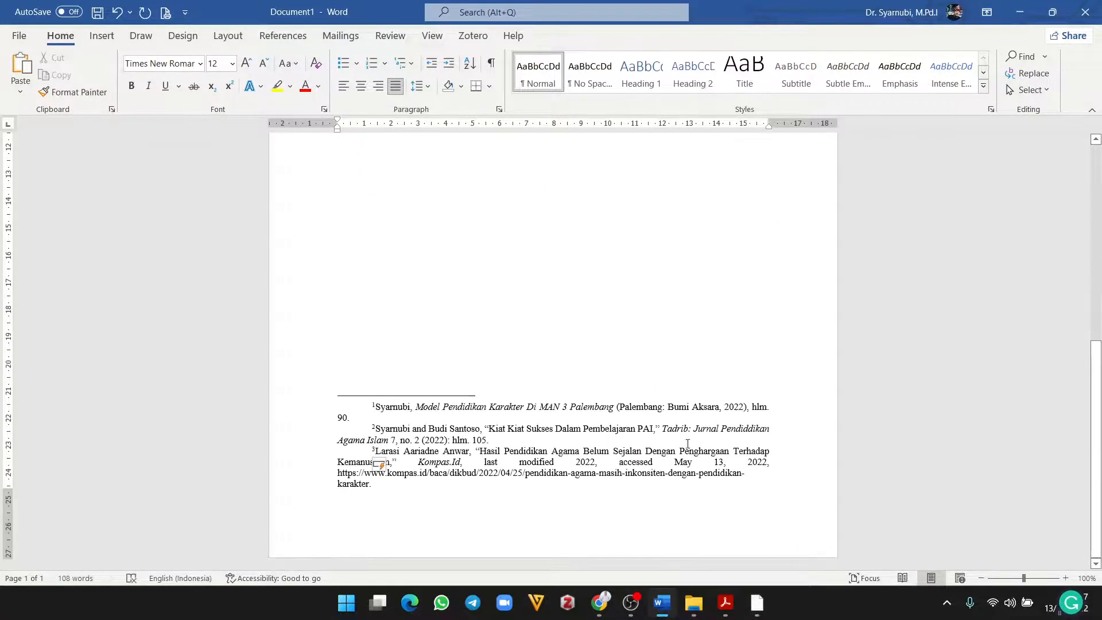
scroll(606, 480, up, 6)
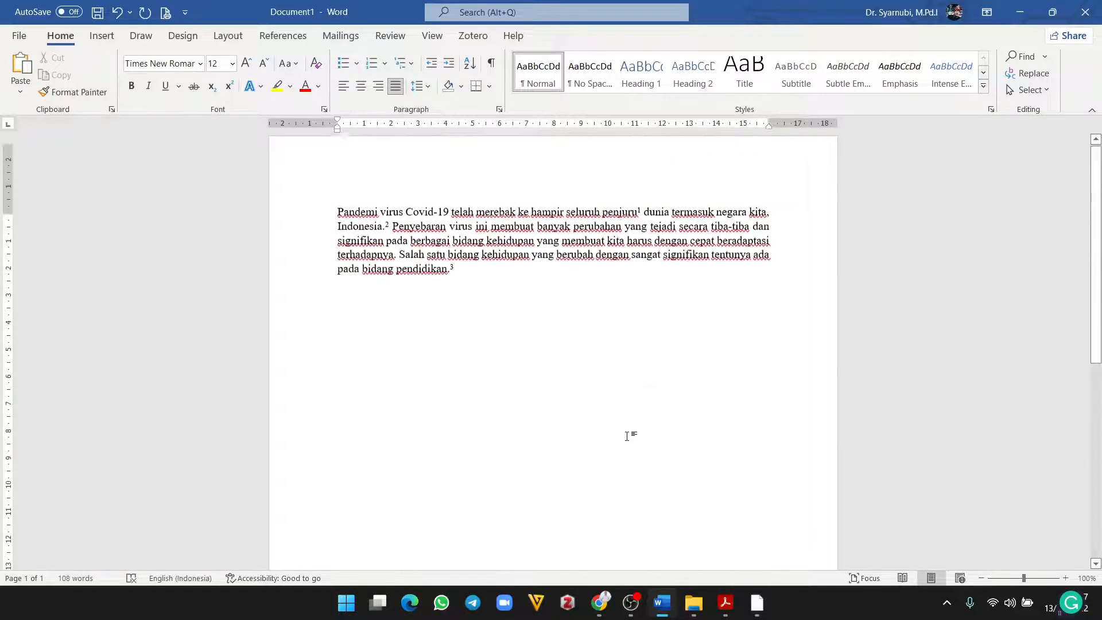
Step: Type a centred 'Daftar Pustaka' heading on a new line below the paragraph
key(Return)
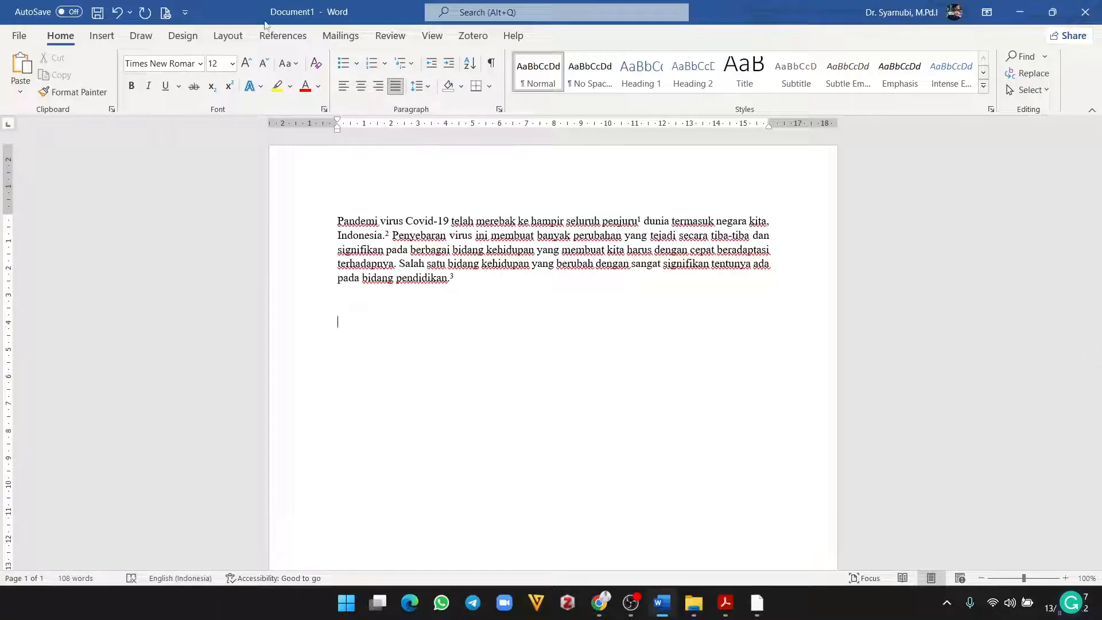
click(362, 89)
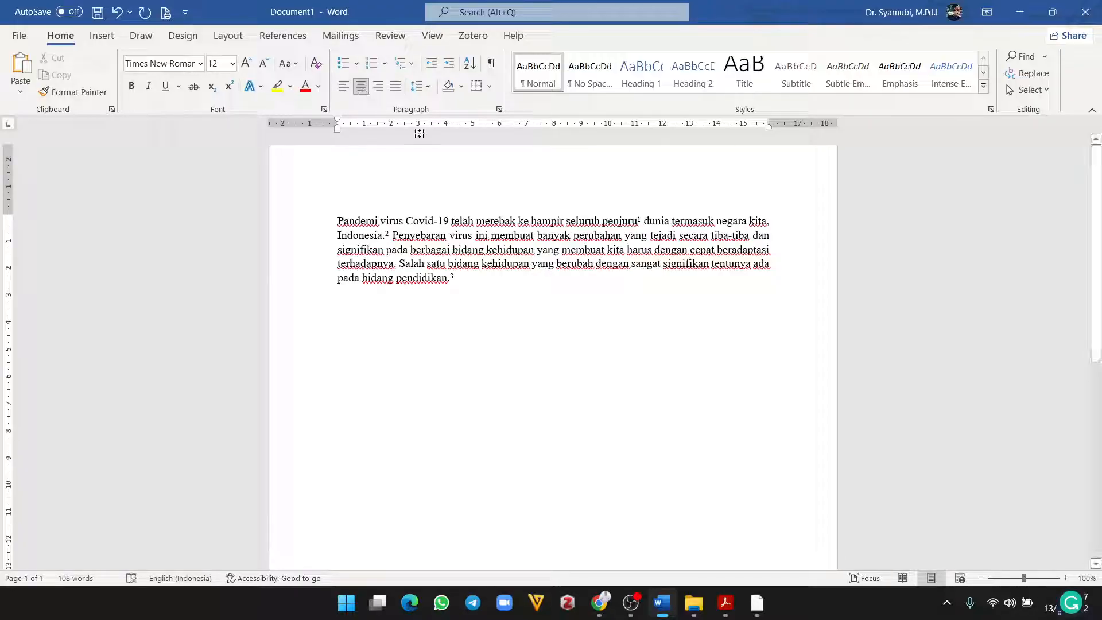
text(Daf)
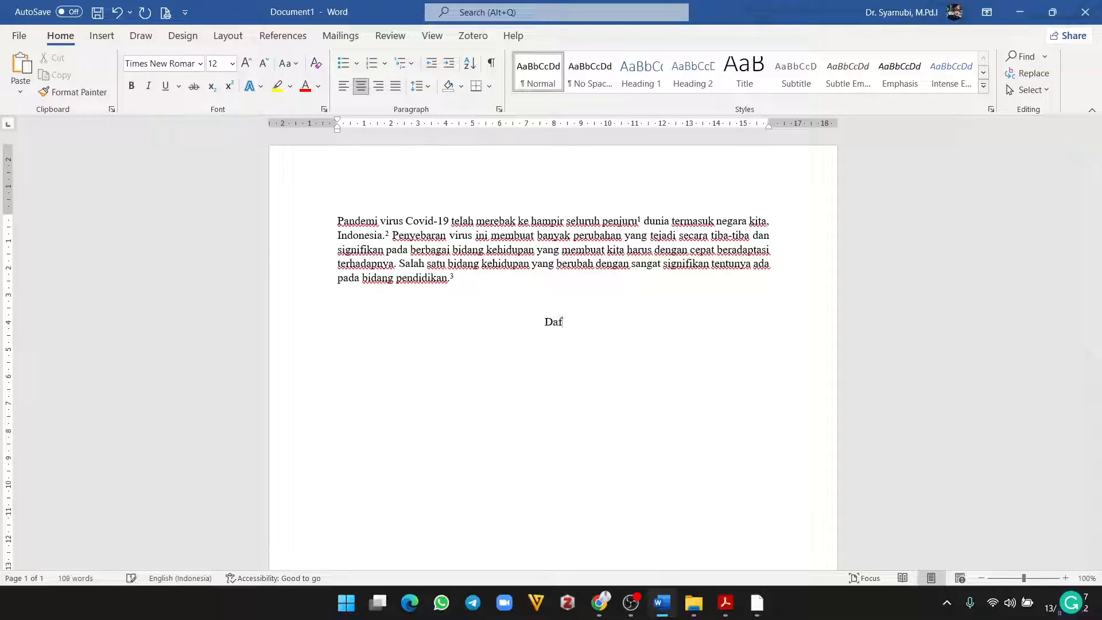
text(tar Pu)
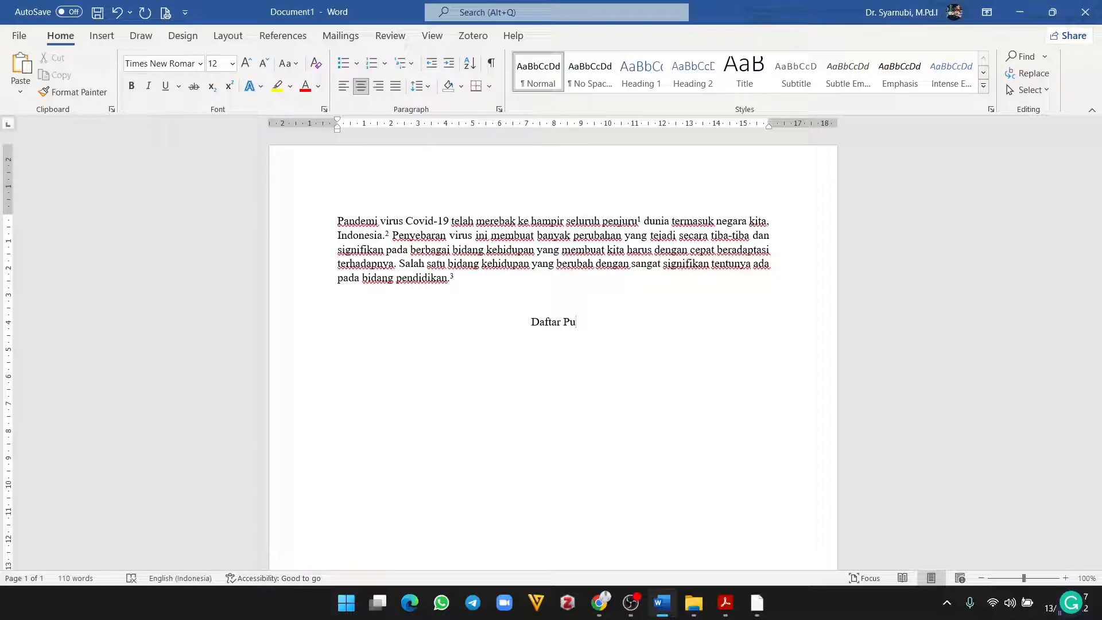
key(BackSpace)
key(BackSpace)
text(Pustaka)
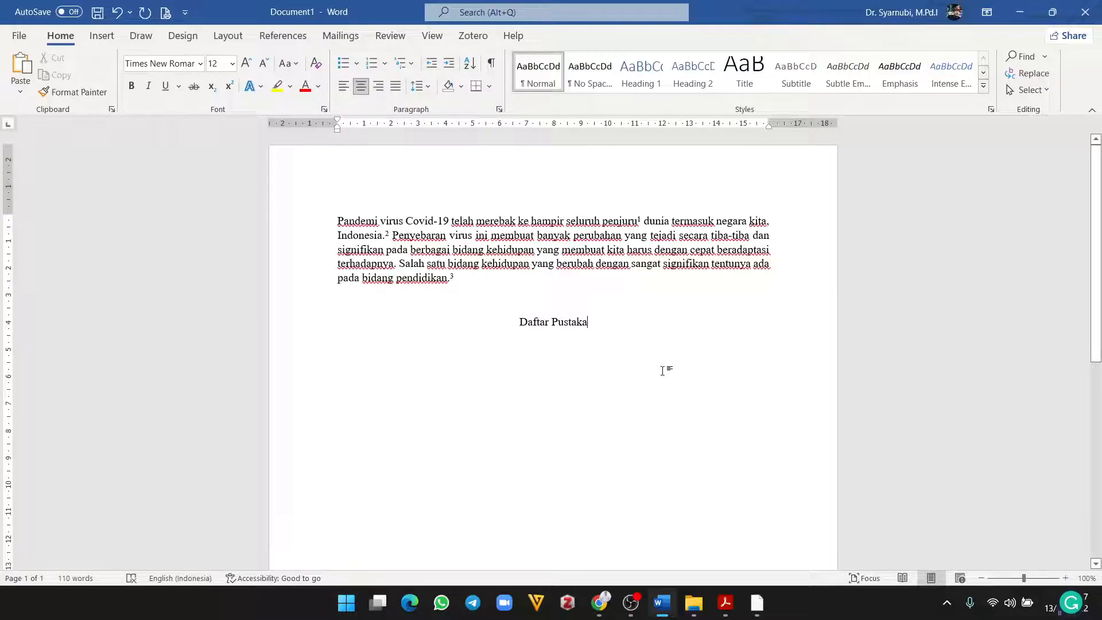
Step: Make the heading bold capitals 'DAFTAR PUSTAKA' and add a left-aligned empty line beneath it
drag(515, 325, 610, 318)
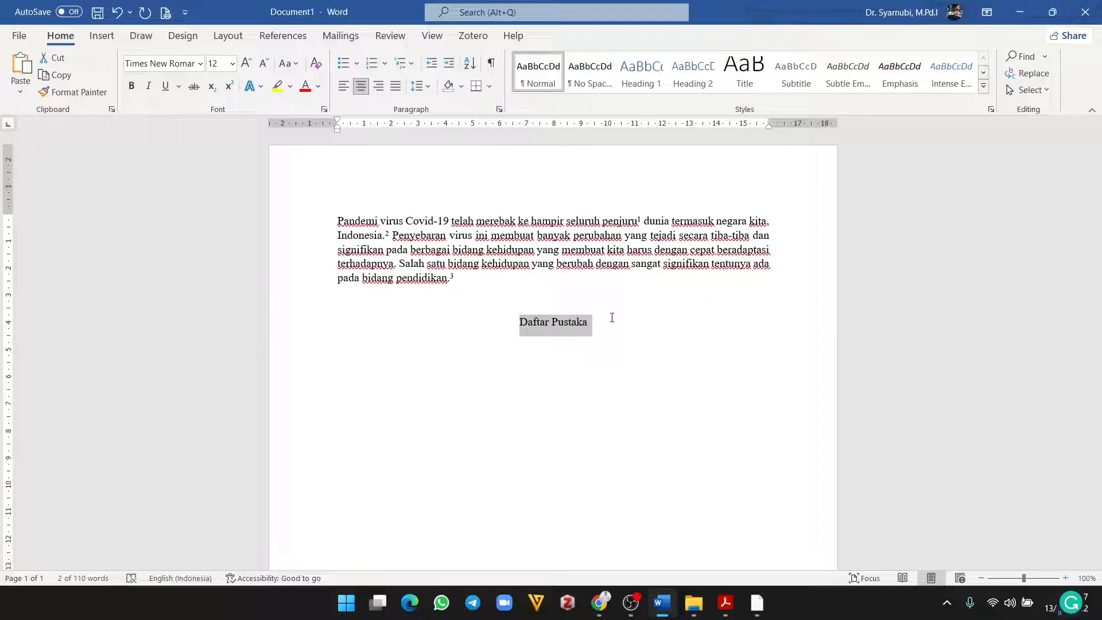
key(shift+F3)
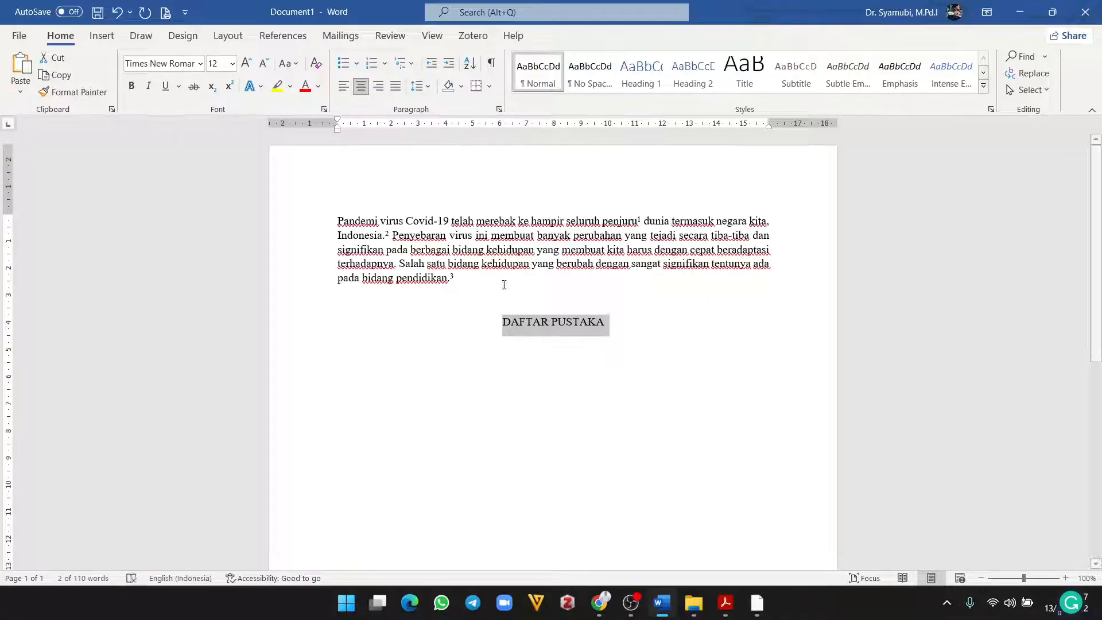
click(131, 86)
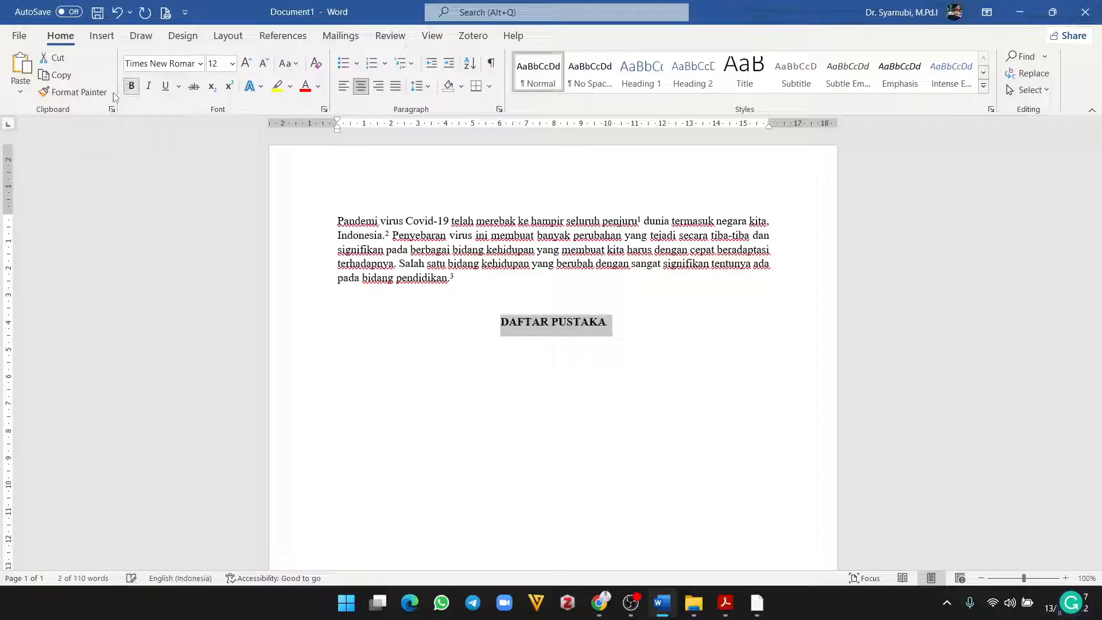
click(622, 332)
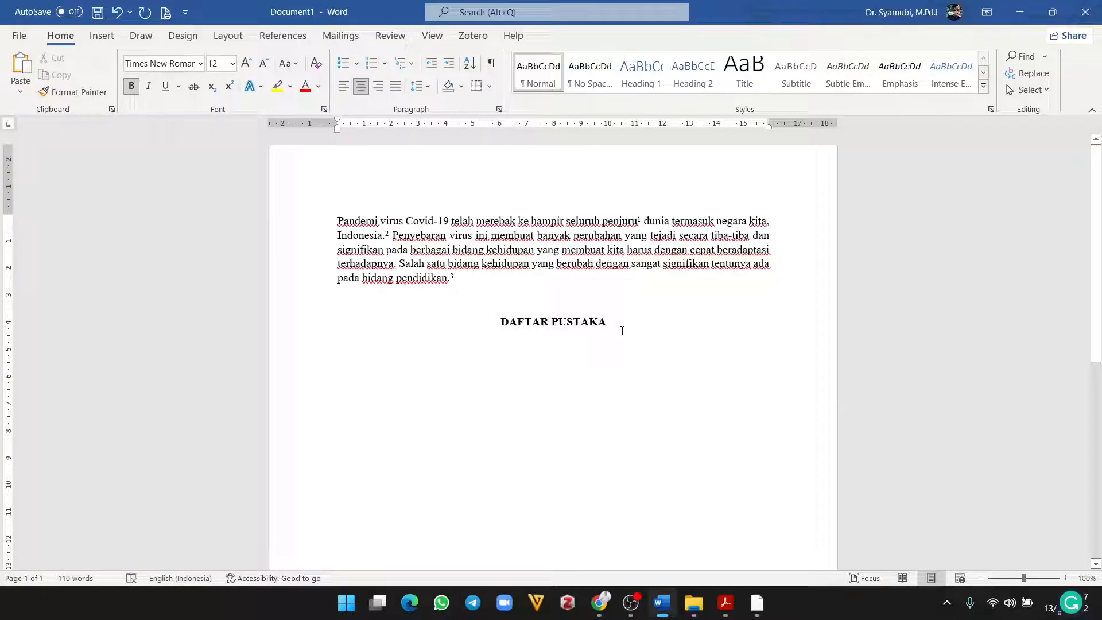
key(Return)
click(344, 87)
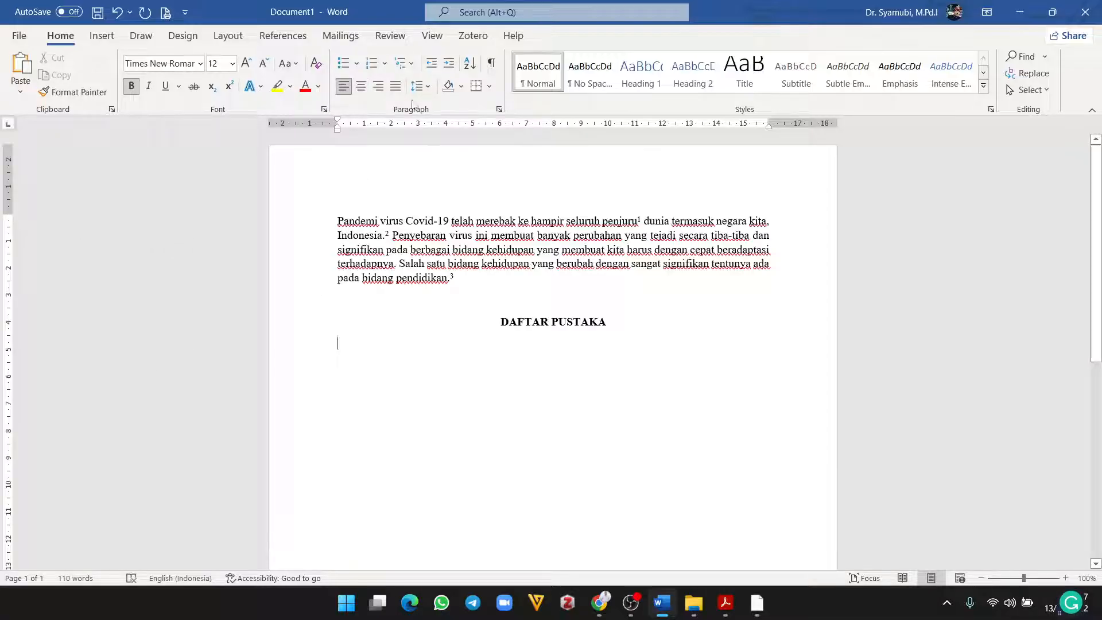
scroll(728, 443, down, 10)
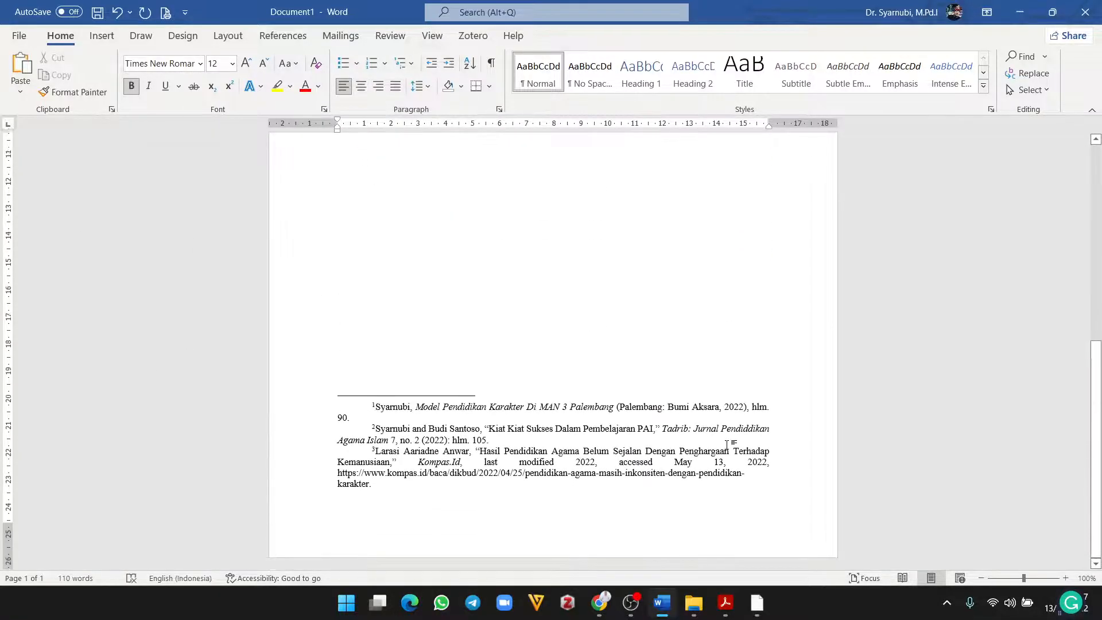
scroll(728, 442, up, 10)
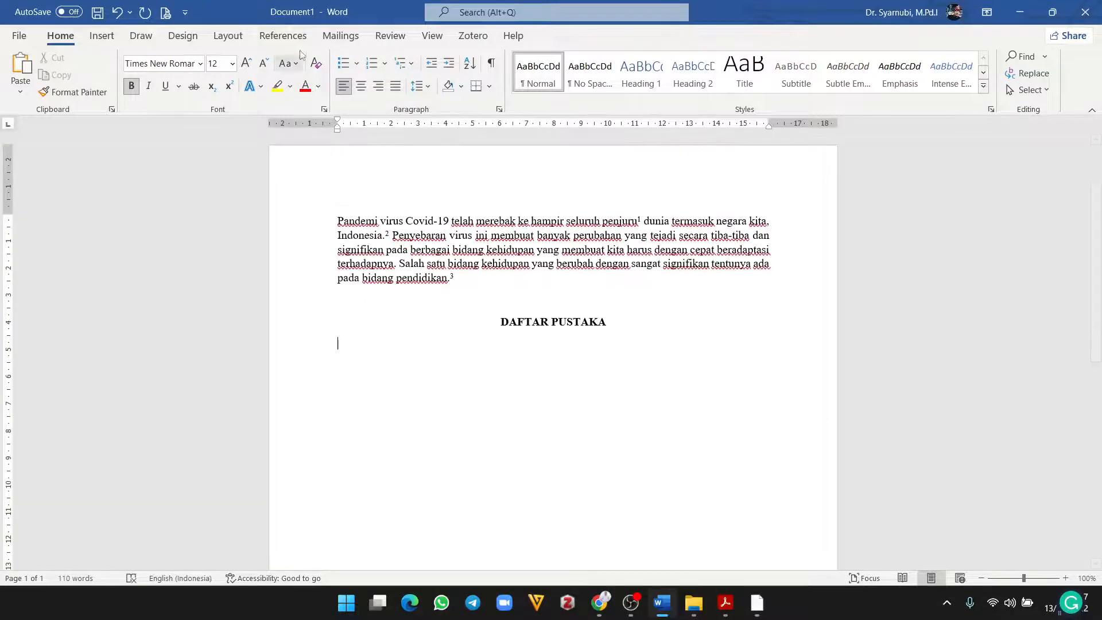
Step: Insert the Mendeley bibliography of the three cited sources below the DAFTAR PUSTAKA heading
click(284, 36)
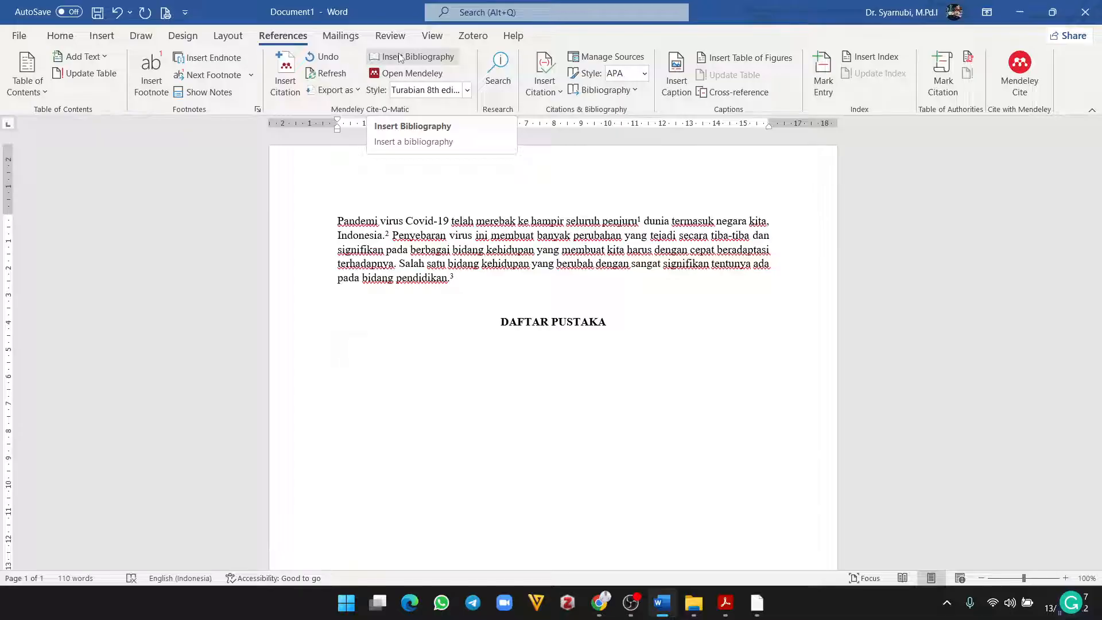
click(400, 57)
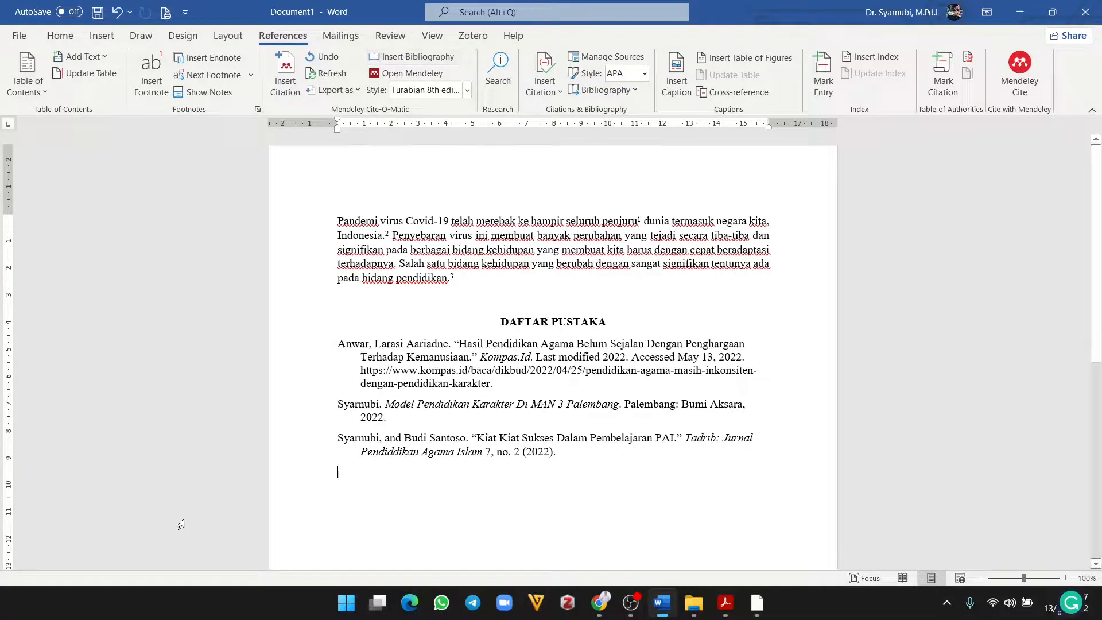
click(349, 347)
click(352, 407)
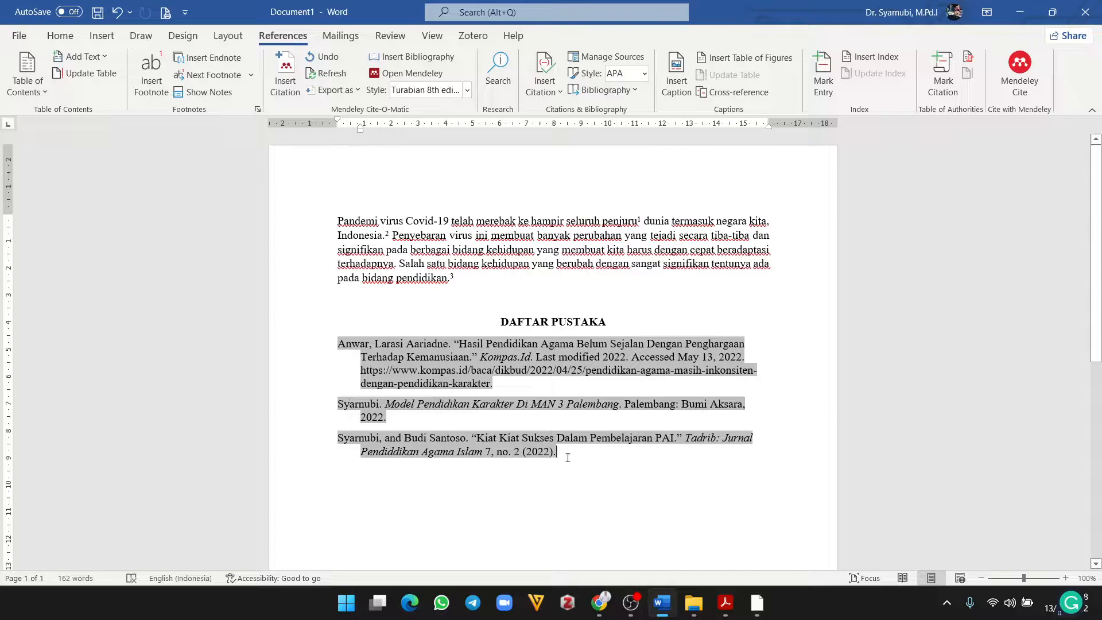
Step: Justify all three bibliography entries
drag(568, 457, 338, 345)
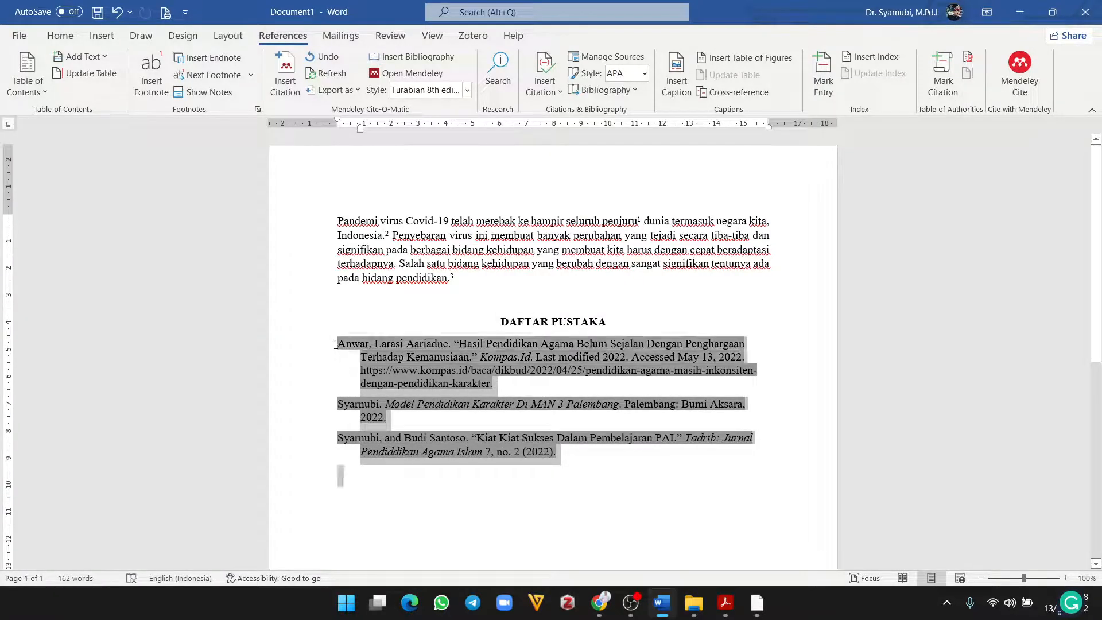
click(60, 35)
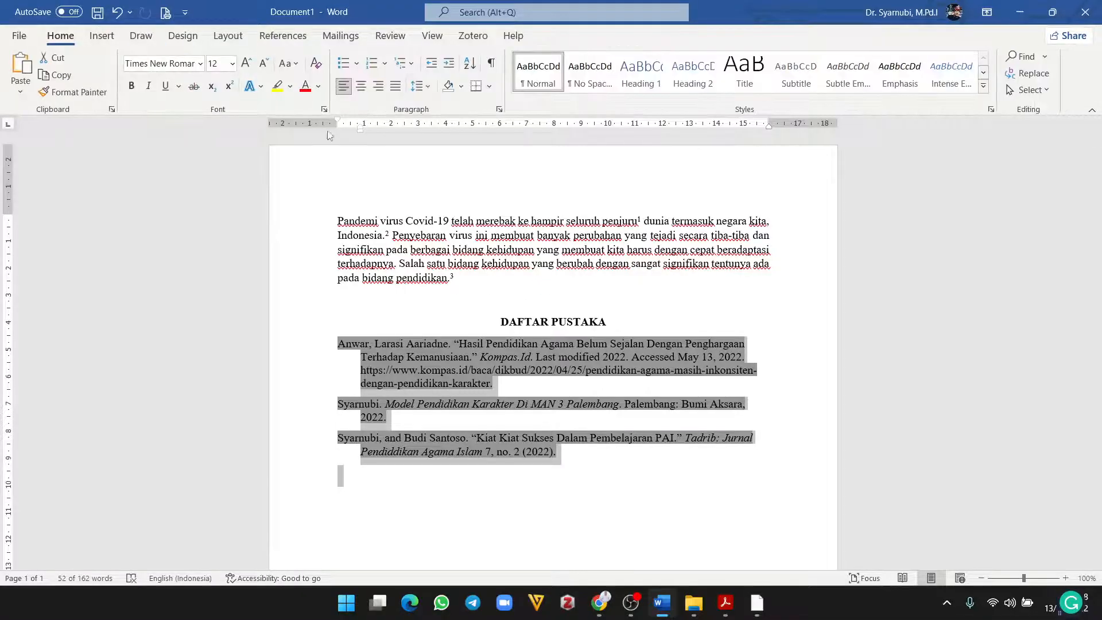
click(396, 90)
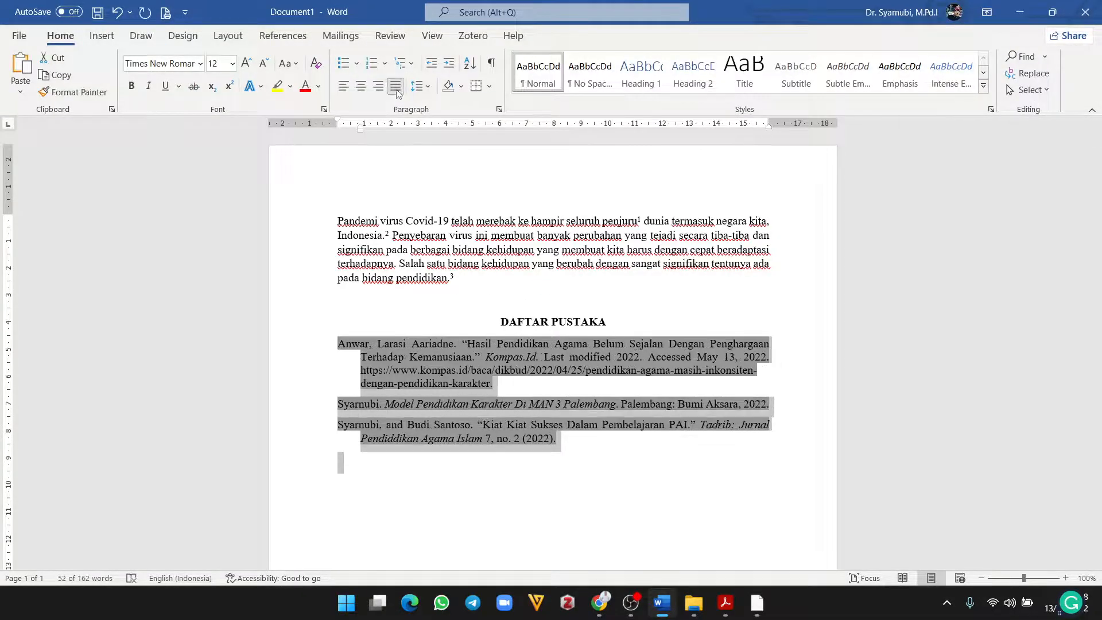
click(592, 487)
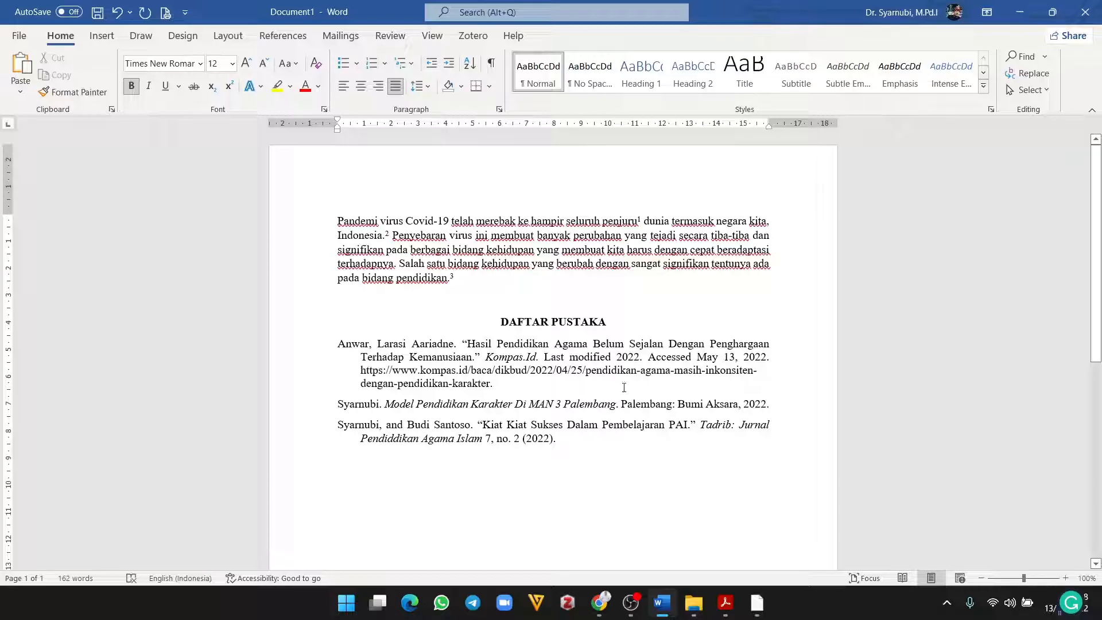
scroll(567, 474, down, 3)
scroll(567, 474, up, 3)
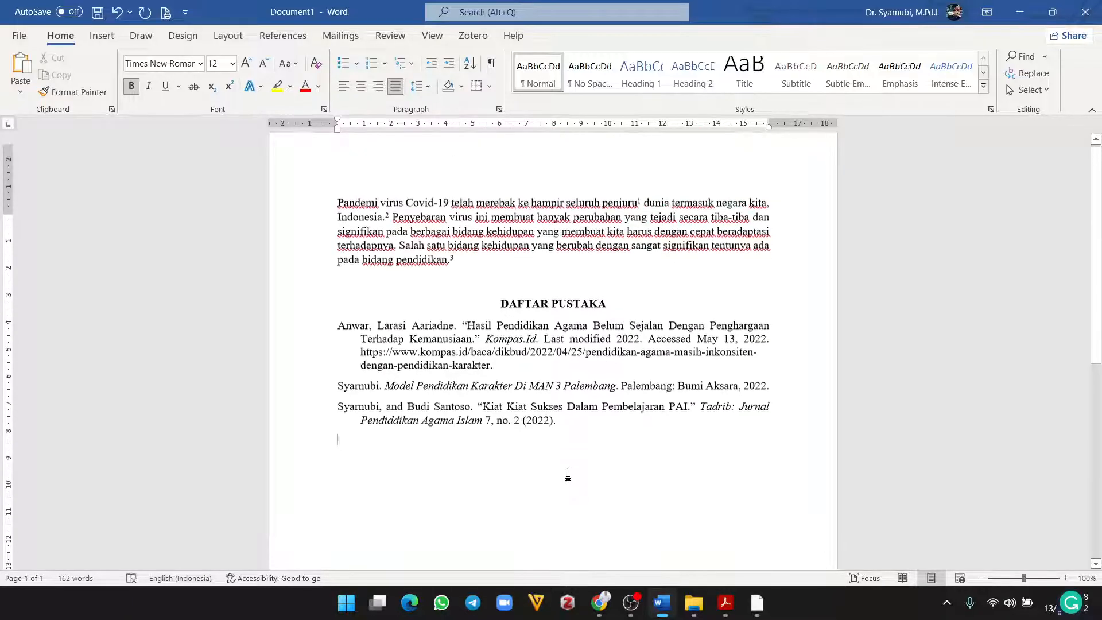
scroll(569, 474, down, 4)
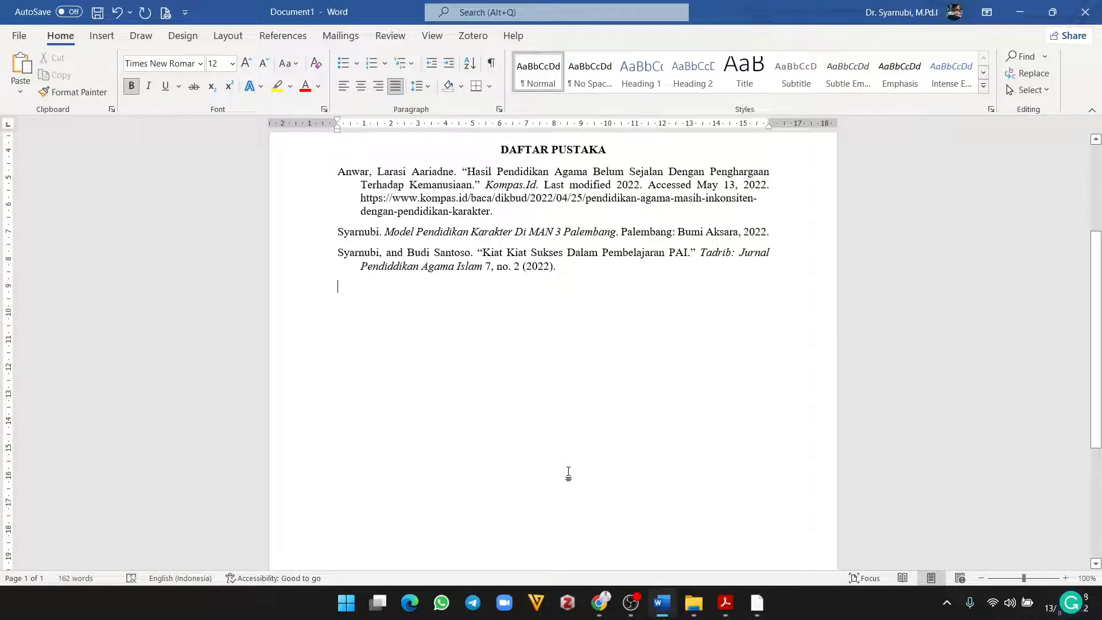
scroll(511, 539, up, 1)
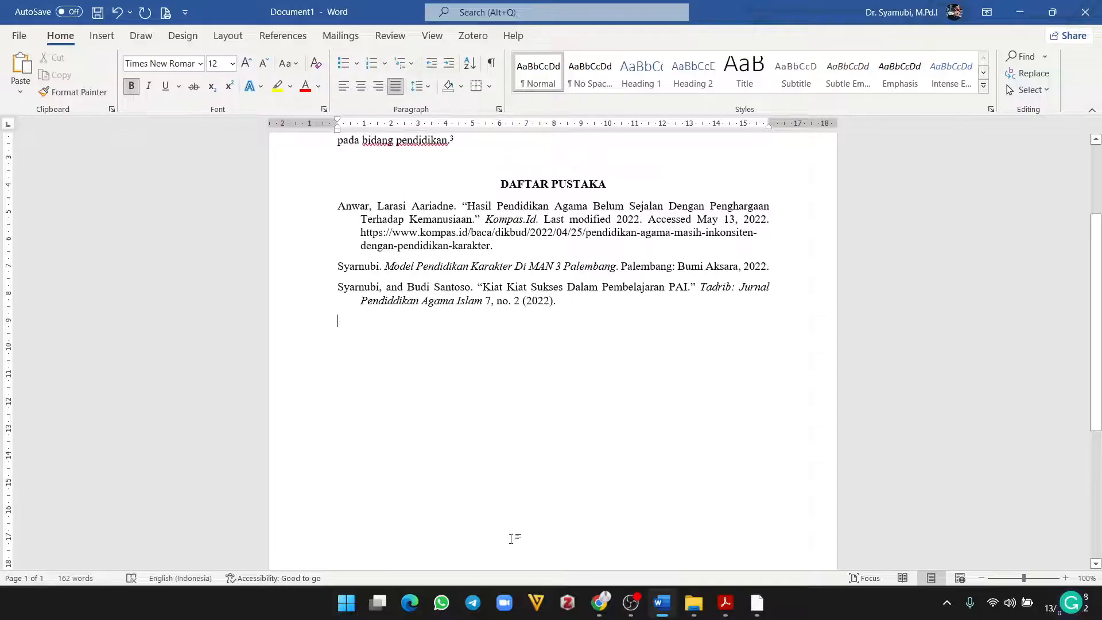
scroll(511, 538, up, 1)
scroll(511, 539, up, 2)
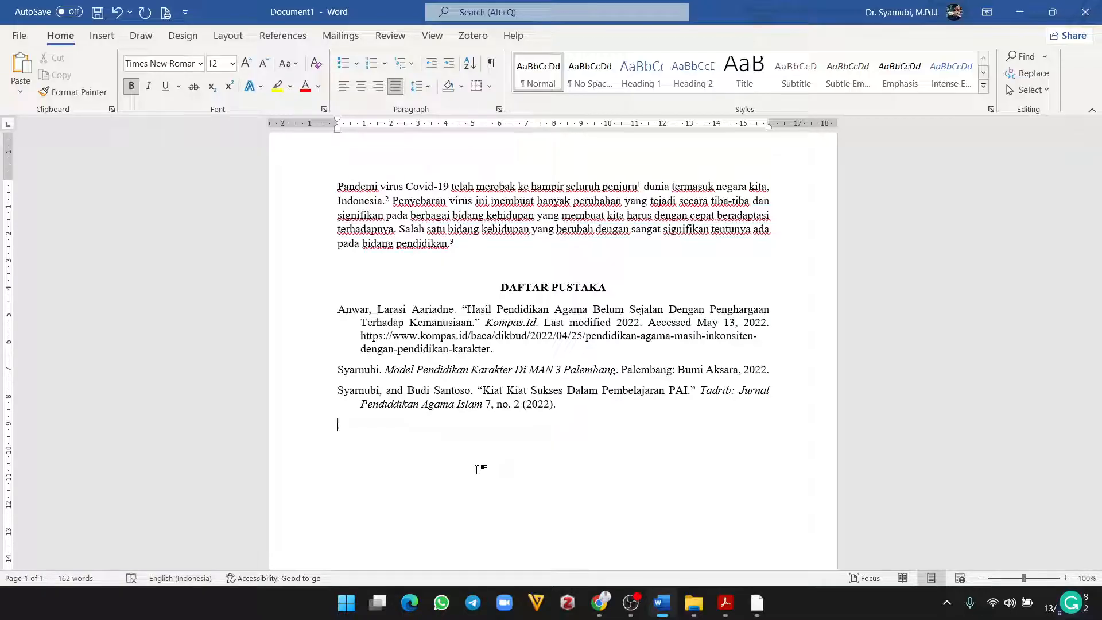
click(371, 453)
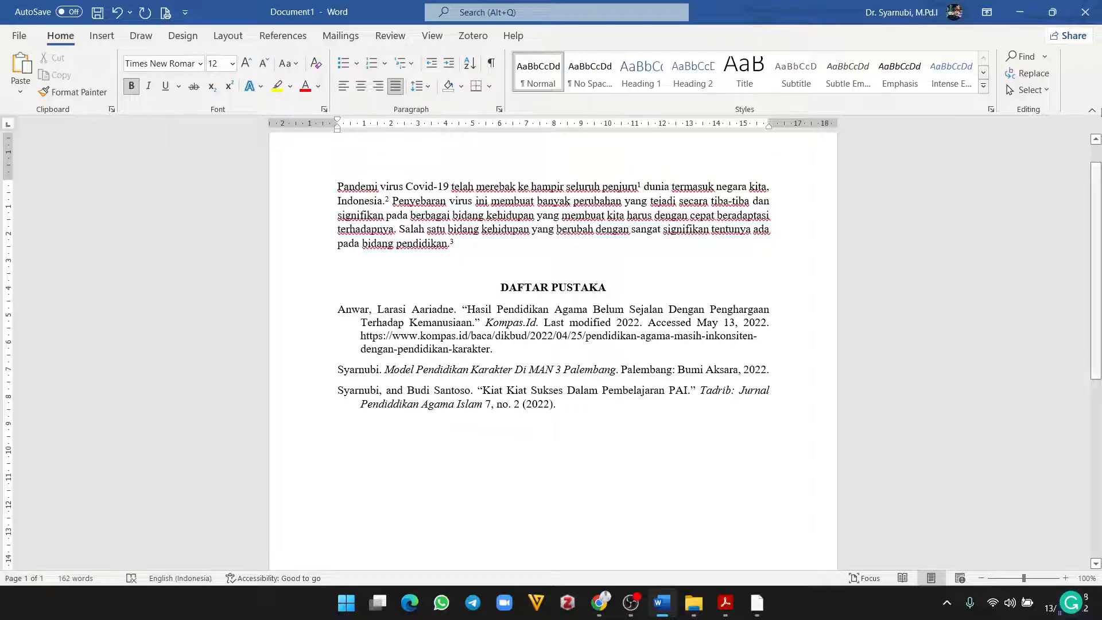
Step: Close the Word document with Don't Save, then close Acrobat Reader and File Explorer
click(1085, 11)
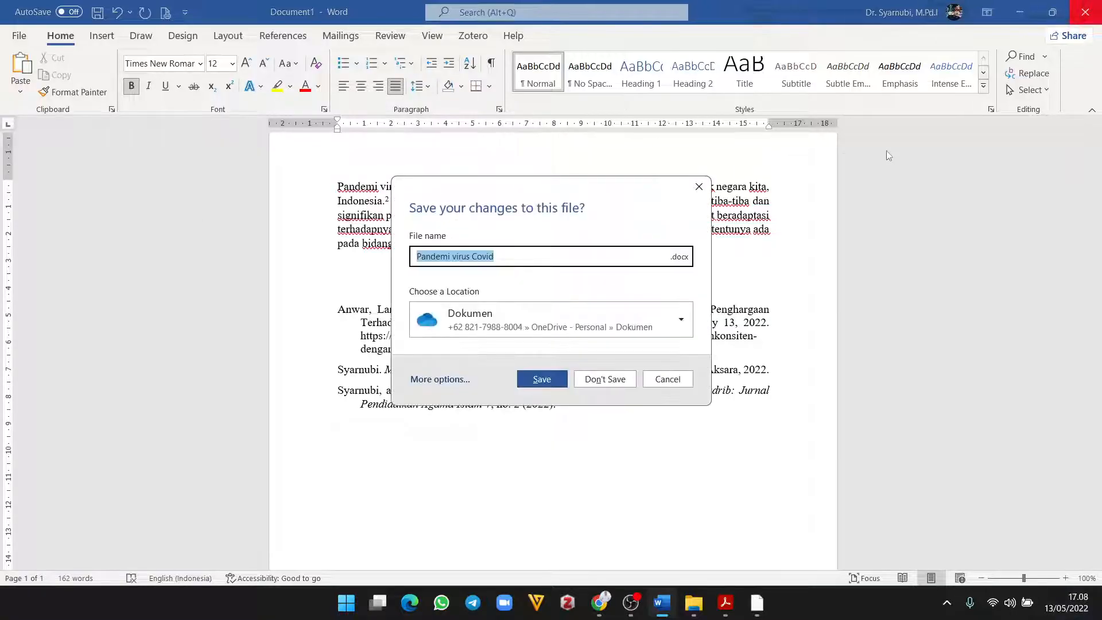
click(618, 385)
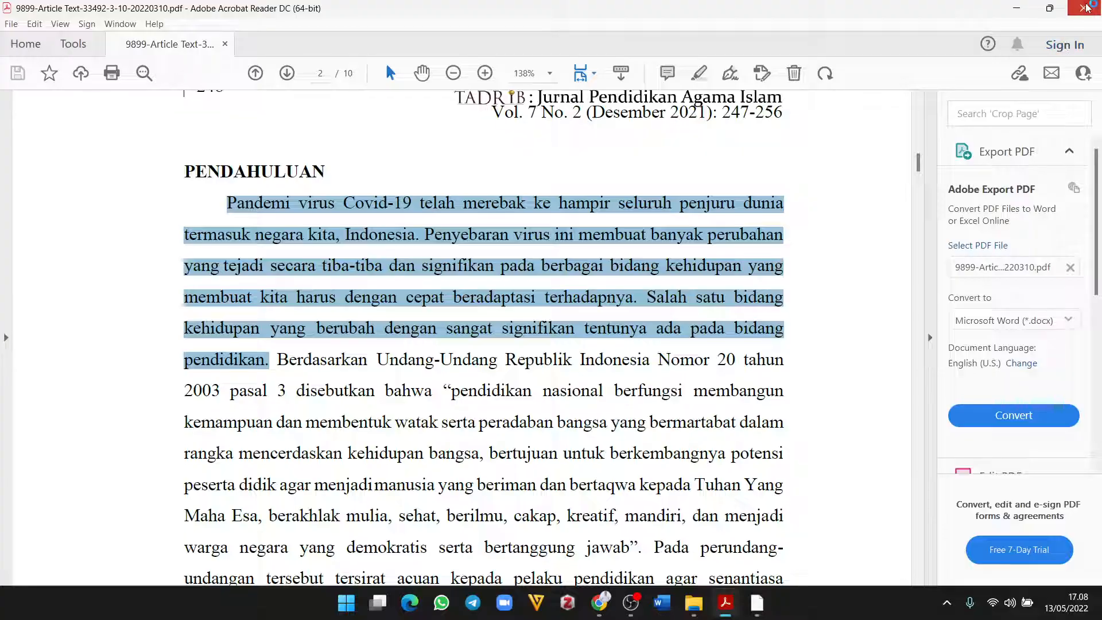
click(1084, 8)
click(1085, 8)
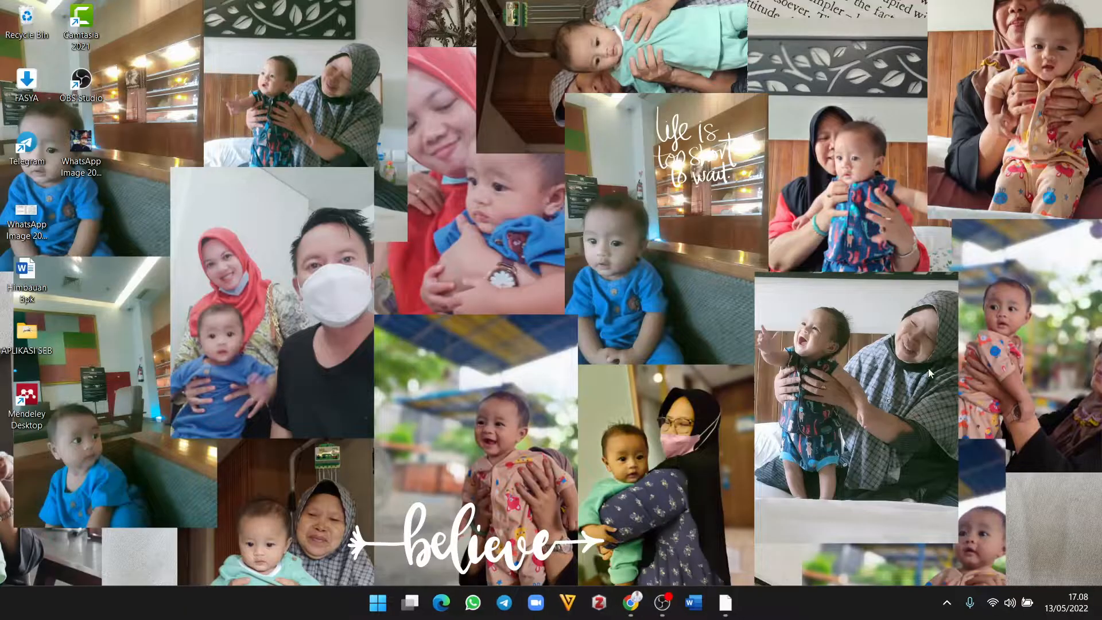